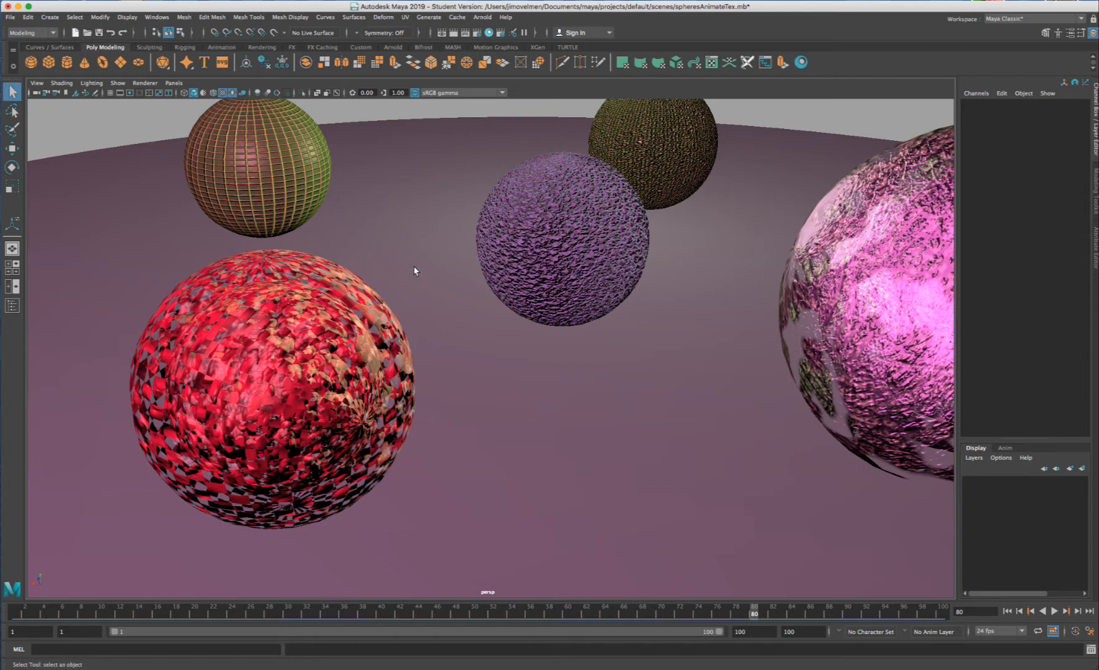
# - Examine the textured spheres in the perspective view from several angles and up close on the red checkered sphere
pyautogui.keyDown('alt'); pyautogui.moveTo(389, 265); pyautogui.dragTo(411, 274); pyautogui.keyUp('alt')
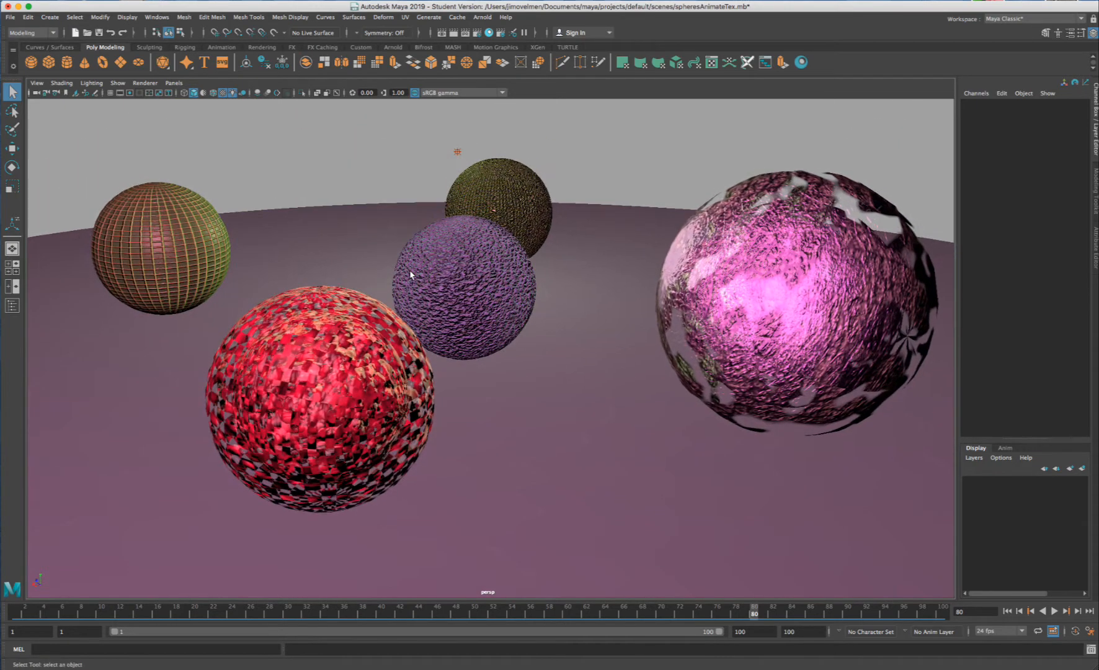
pyautogui.scroll(-2, 466, 268)
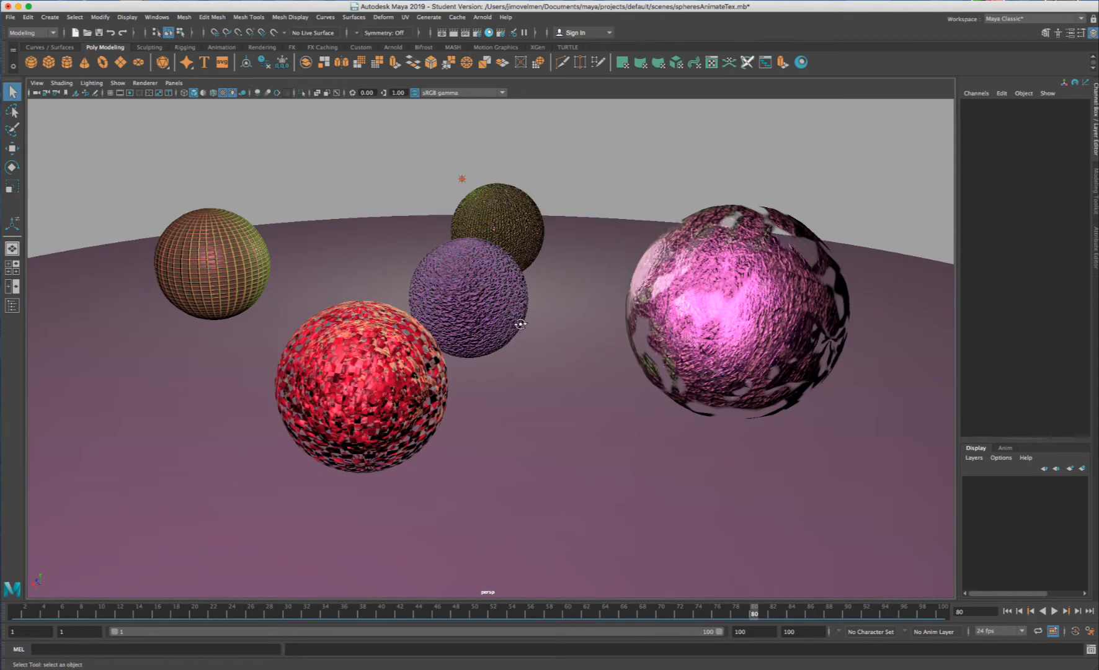
pyautogui.moveTo(520, 324)
pyautogui.keyDown('alt'); pyautogui.mouseDown()
pyautogui.moveTo(462, 322)
pyautogui.moveTo(529, 322)
pyautogui.moveTo(514, 323)
pyautogui.mouseUp(); pyautogui.keyUp('alt')
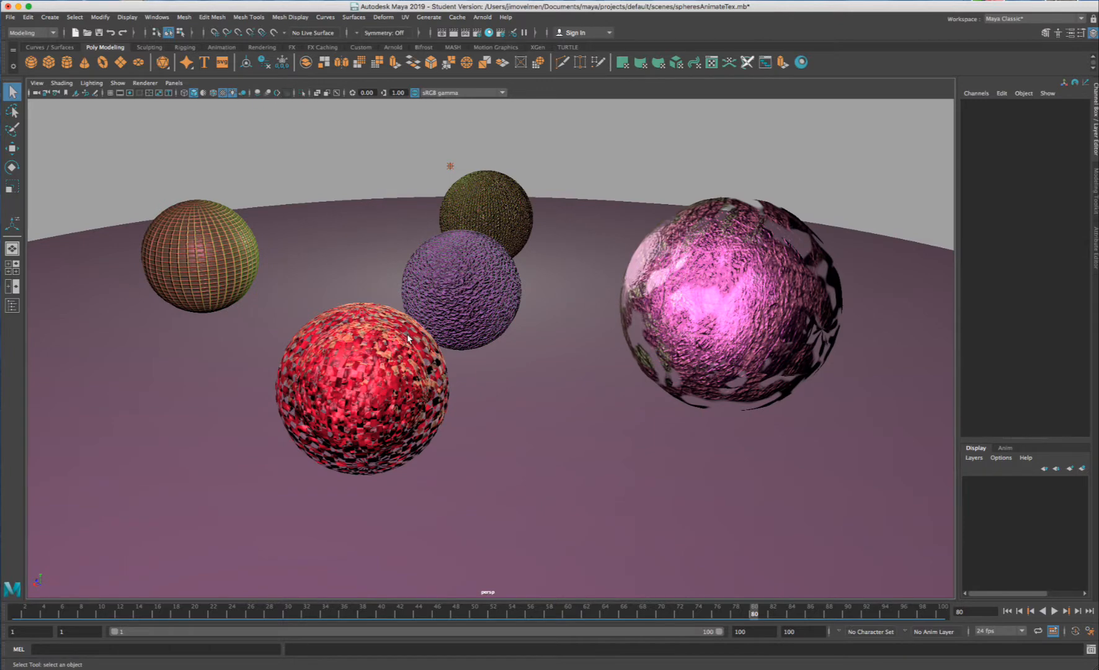
pyautogui.scroll(2, 408, 336)
pyautogui.keyDown('alt'); pyautogui.moveTo(432, 345); pyautogui.dragTo(429, 338); pyautogui.keyUp('alt')
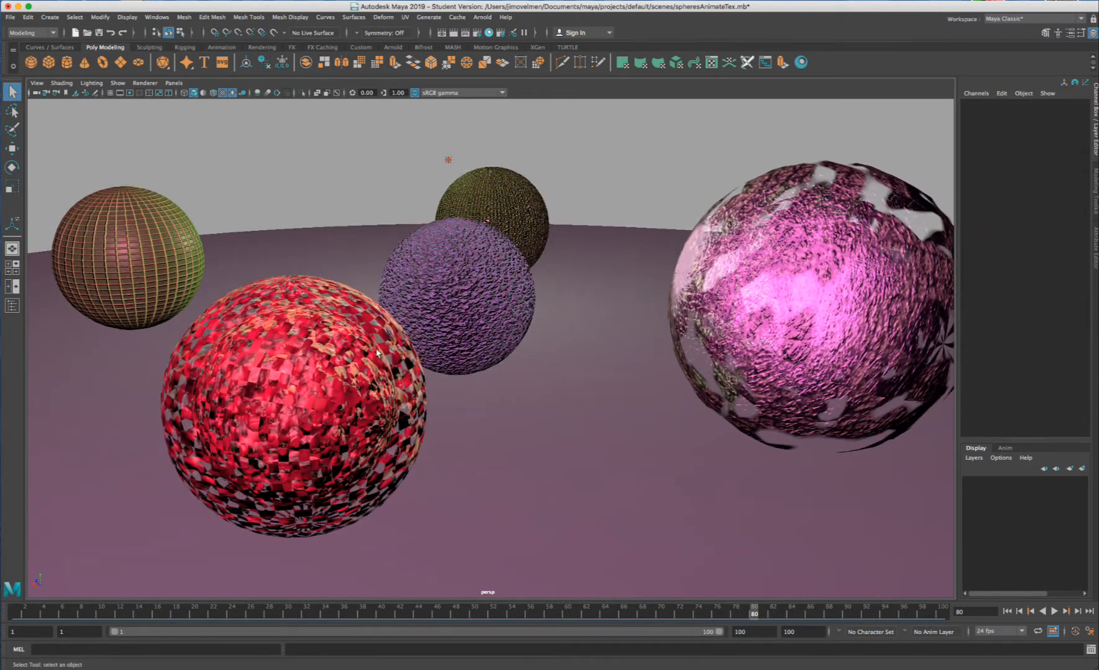
pyautogui.keyDown('alt'); pyautogui.moveTo(377, 352); pyautogui.dragTo(398, 315, button='middle'); pyautogui.keyUp('alt')
pyautogui.scroll(3, 371, 314)
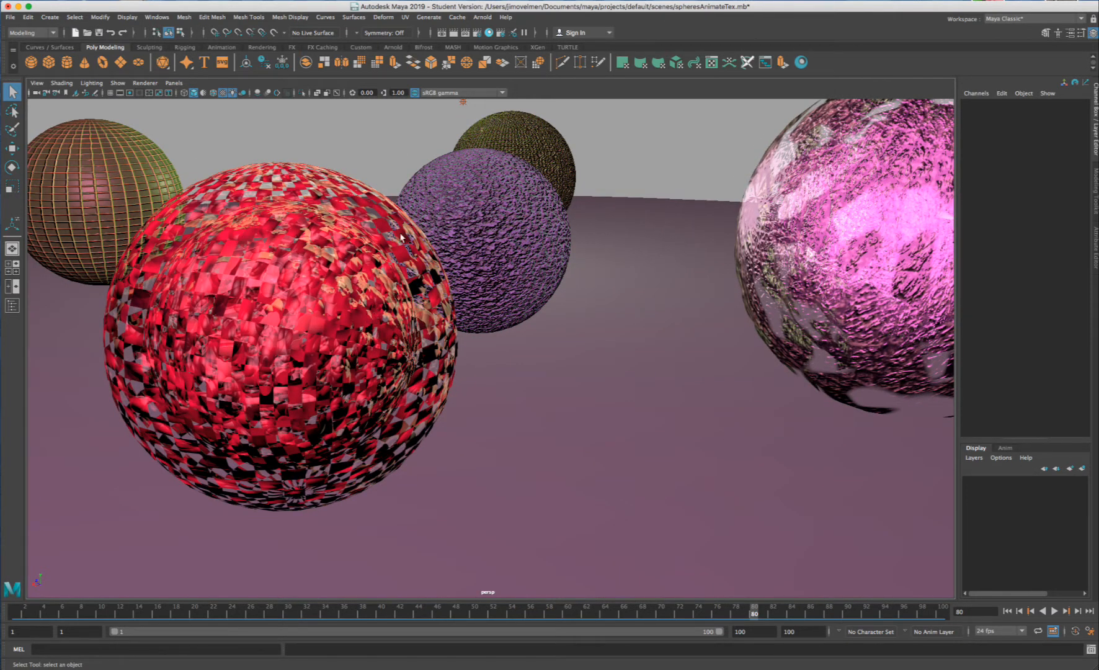
pyautogui.keyDown('alt'); pyautogui.moveTo(497, 218); pyautogui.dragTo(385, 249); pyautogui.keyUp('alt')
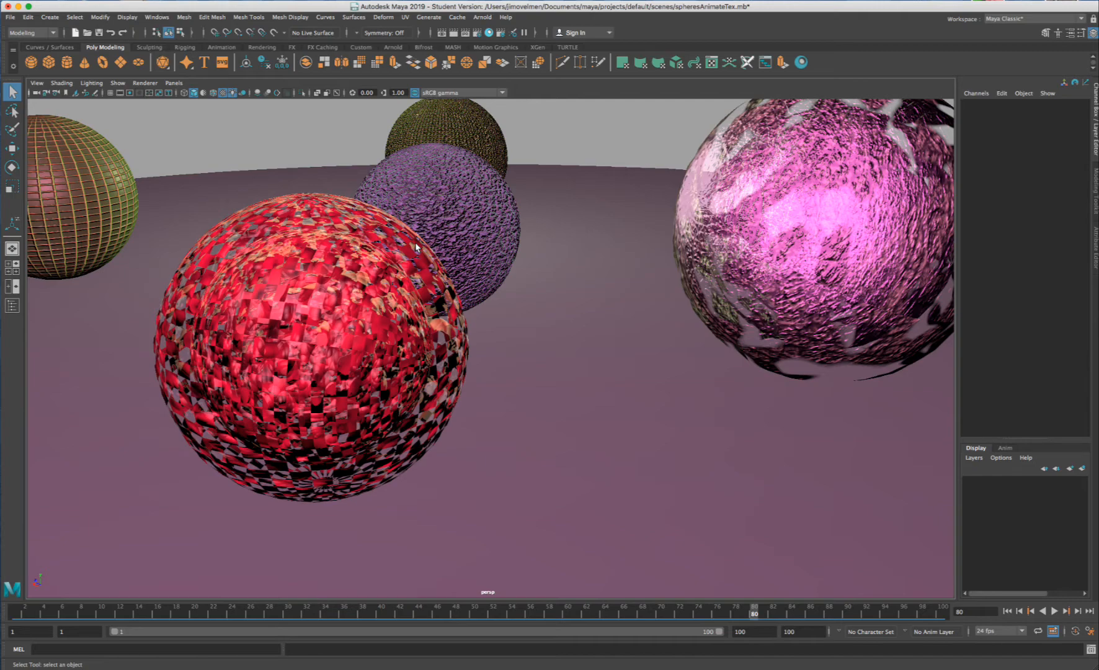
pyautogui.keyDown('alt'); pyautogui.moveTo(416, 247); pyautogui.dragTo(485, 332); pyautogui.keyUp('alt')
pyautogui.scroll(3, 452, 284)
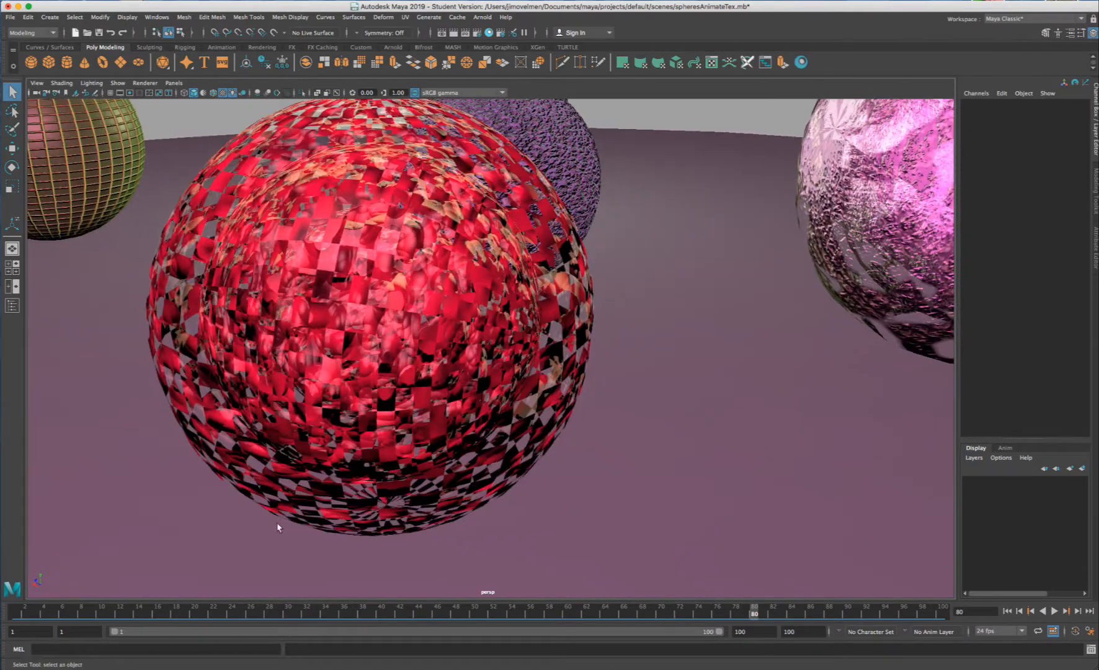
# - Scrub the animation to frame 40 and back to frame 28 to review the changing textures and colours
pyautogui.moveTo(39, 615); pyautogui.dragTo(380, 617)
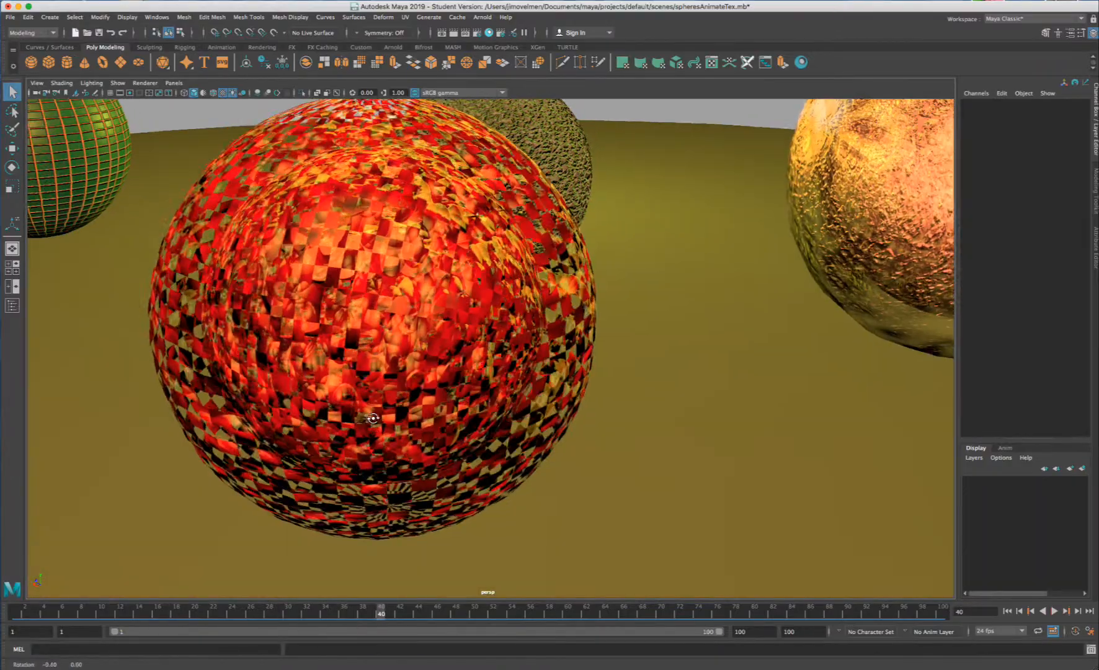
pyautogui.keyDown('alt'); pyautogui.moveTo(373, 418); pyautogui.dragTo(381, 415); pyautogui.keyUp('alt')
pyautogui.moveTo(379, 615); pyautogui.dragTo(269, 616)
pyautogui.keyDown('alt'); pyautogui.moveTo(608, 287); pyautogui.dragTo(774, 202); pyautogui.keyUp('alt')
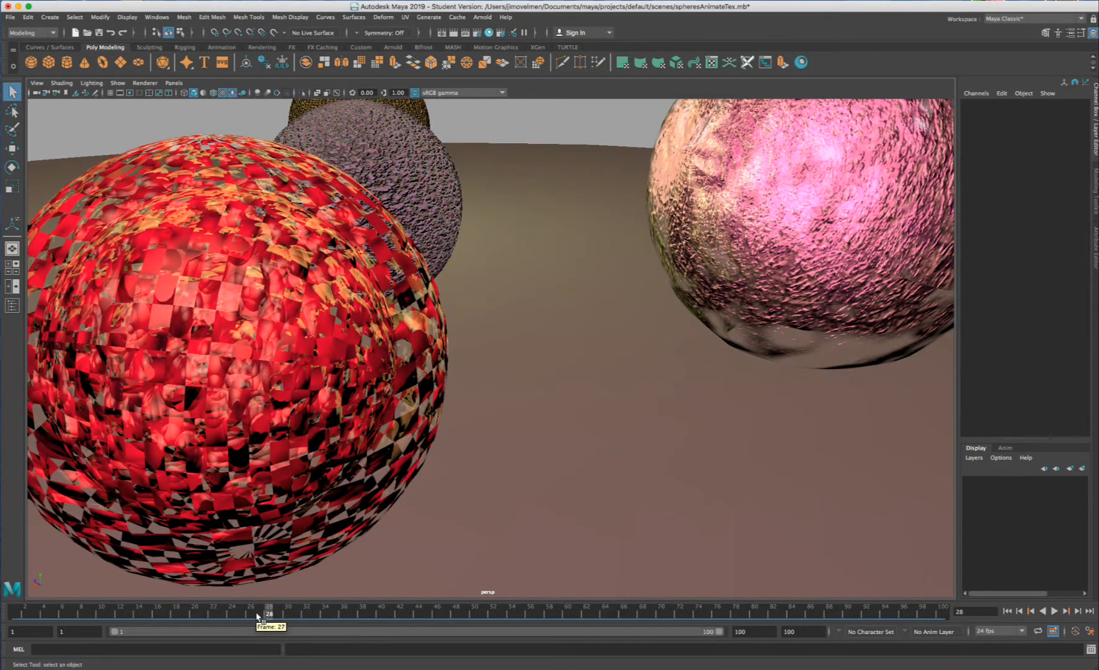
# - Play the animation twice to review the texture changes, and stop near the start at frame 8
pyautogui.hotkey('alt', 'v')
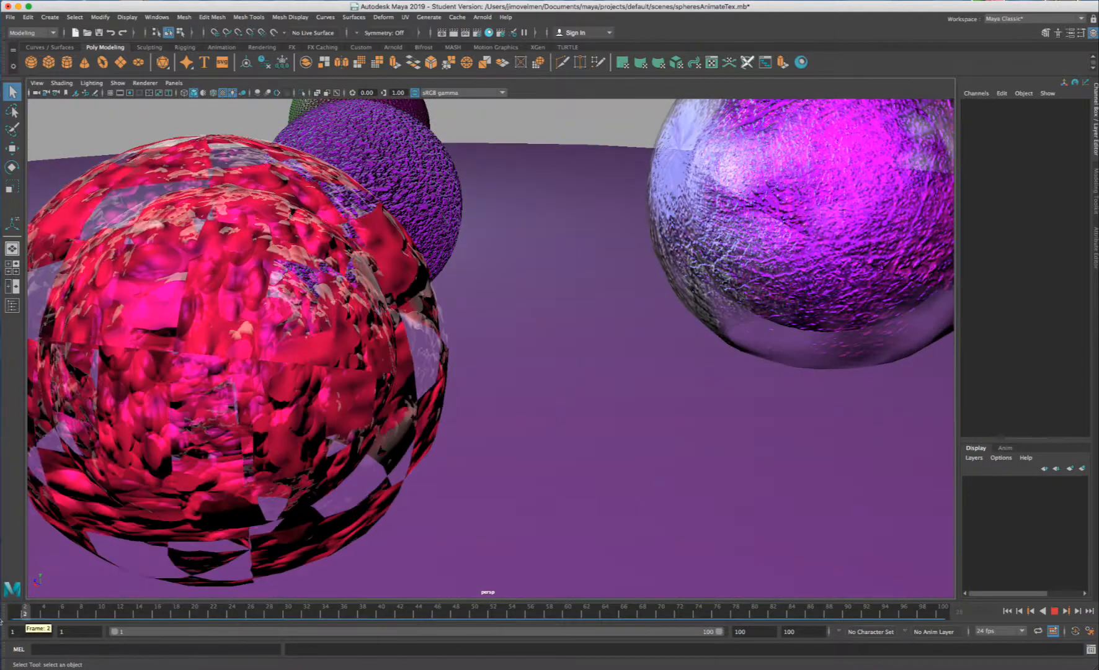
pyautogui.click(344, 616)
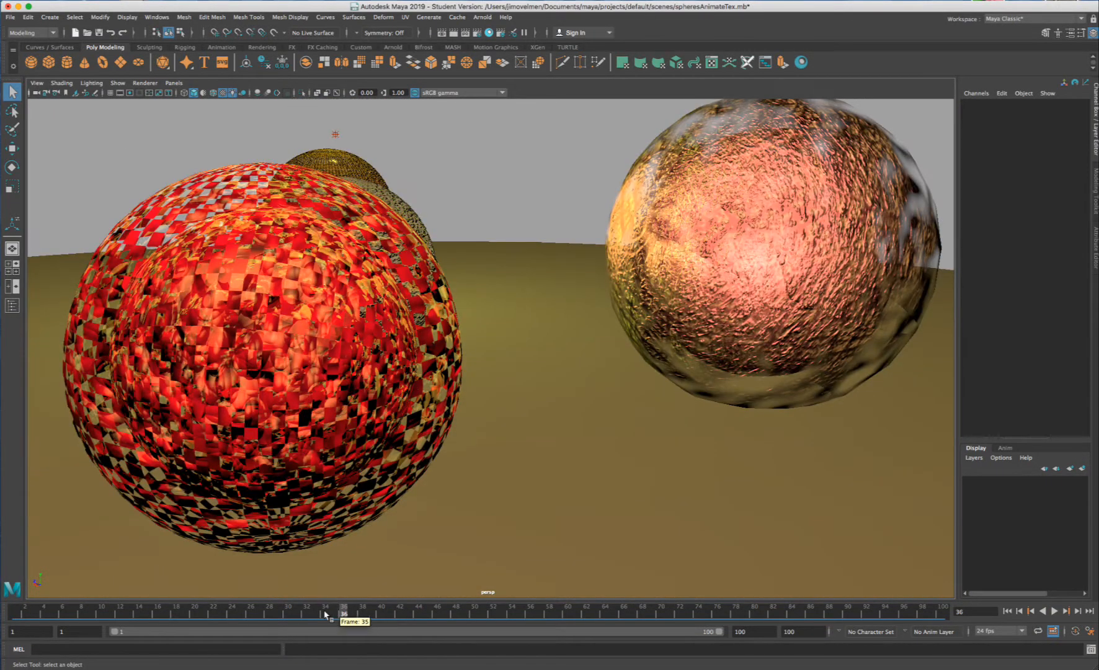
pyautogui.hotkey('alt', 'v')
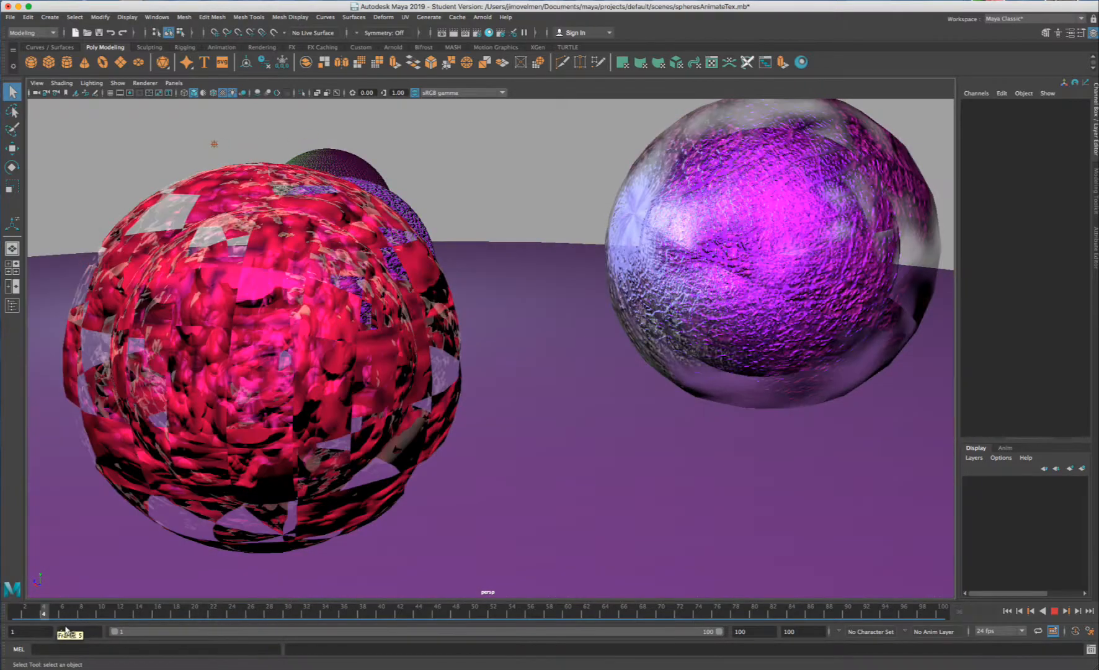
pyautogui.click(62, 614)
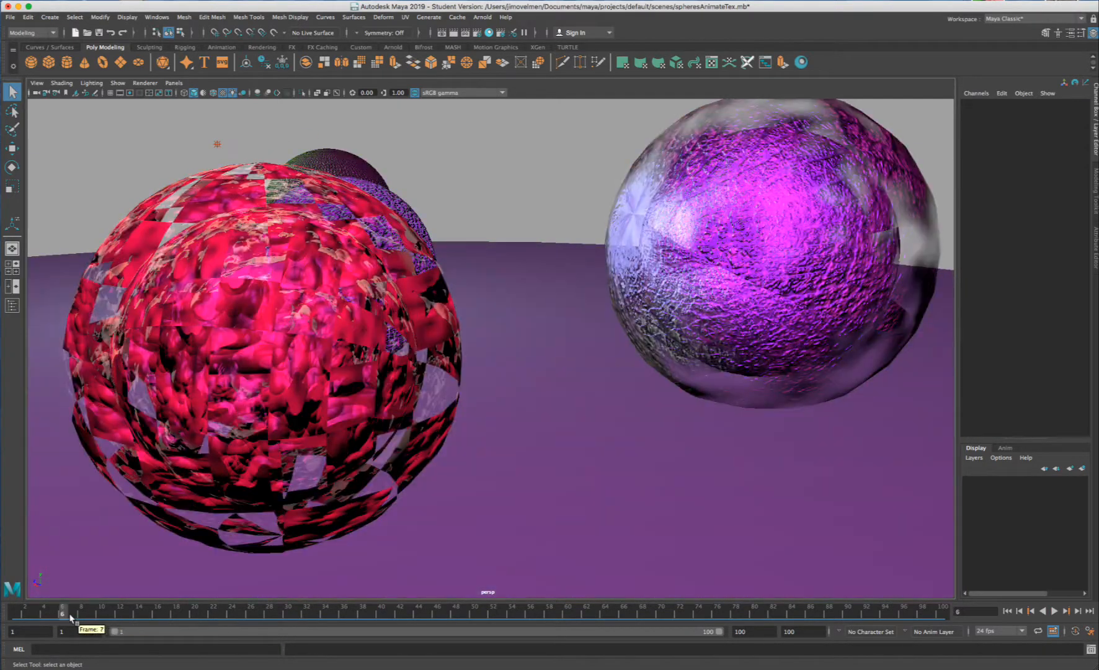
pyautogui.moveTo(62, 612)
pyautogui.mouseDown()
pyautogui.moveTo(24, 612)
pyautogui.moveTo(81, 615)
pyautogui.mouseUp()
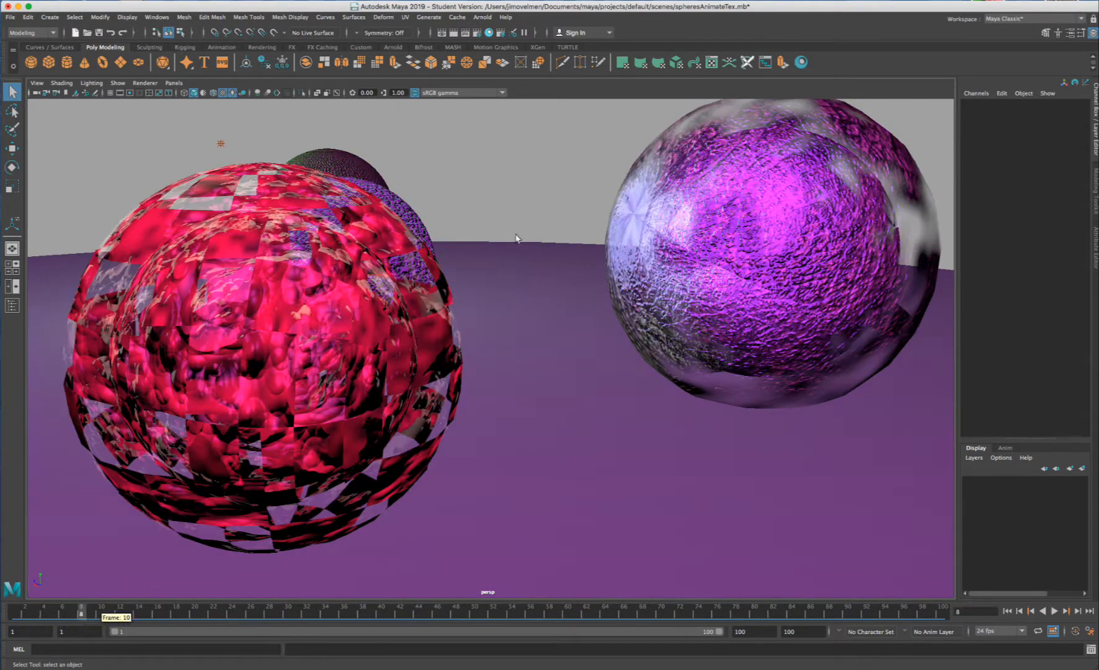
# - Check the available viewport renderers without changing the choice, and set the current frame to 5
pyautogui.keyDown('alt'); pyautogui.moveTo(532, 304); pyautogui.dragTo(538, 292); pyautogui.keyUp('alt')
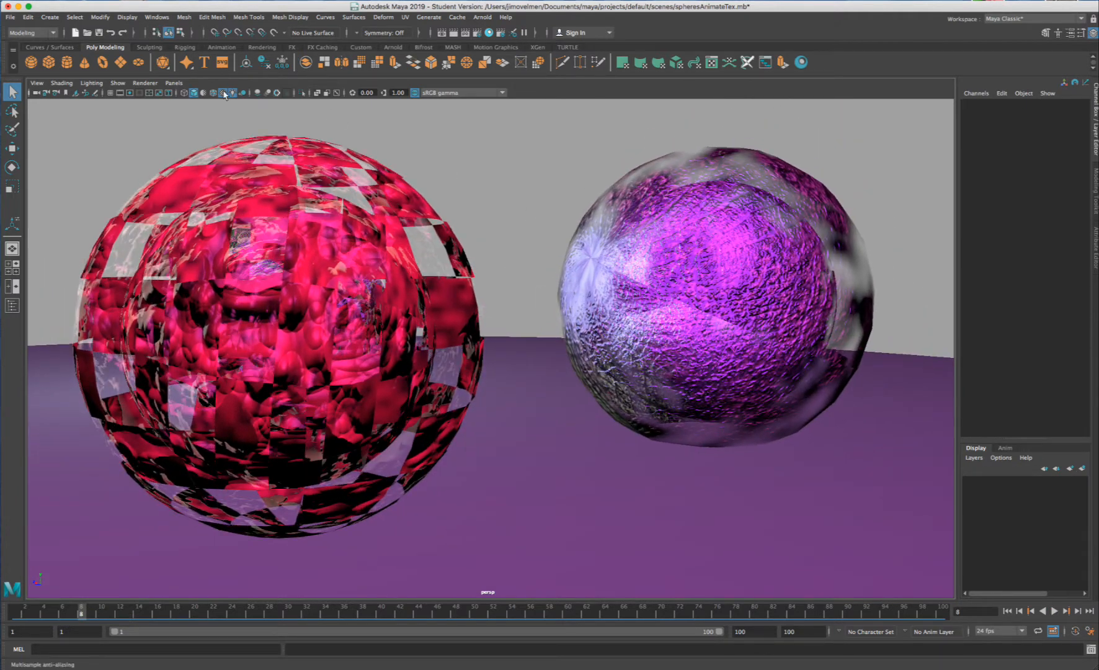
pyautogui.click(146, 83)
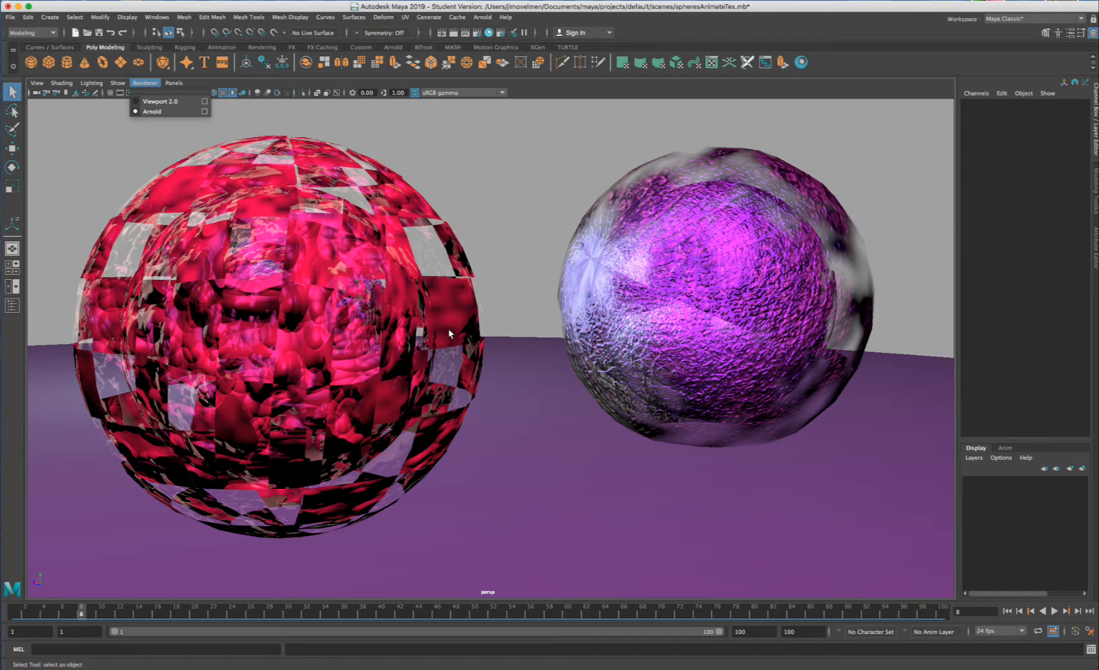
pyautogui.click(501, 291)
pyautogui.keyDown('alt'); pyautogui.moveTo(502, 292); pyautogui.dragTo(449, 298); pyautogui.keyUp('alt')
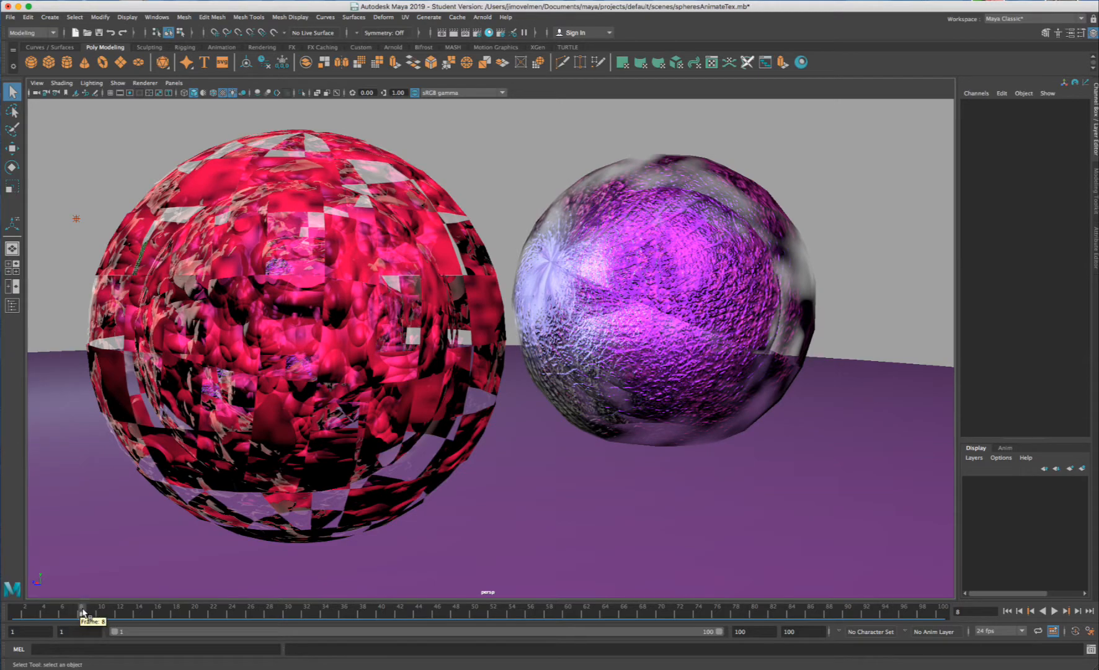
pyautogui.moveTo(83, 612); pyautogui.dragTo(59, 611)
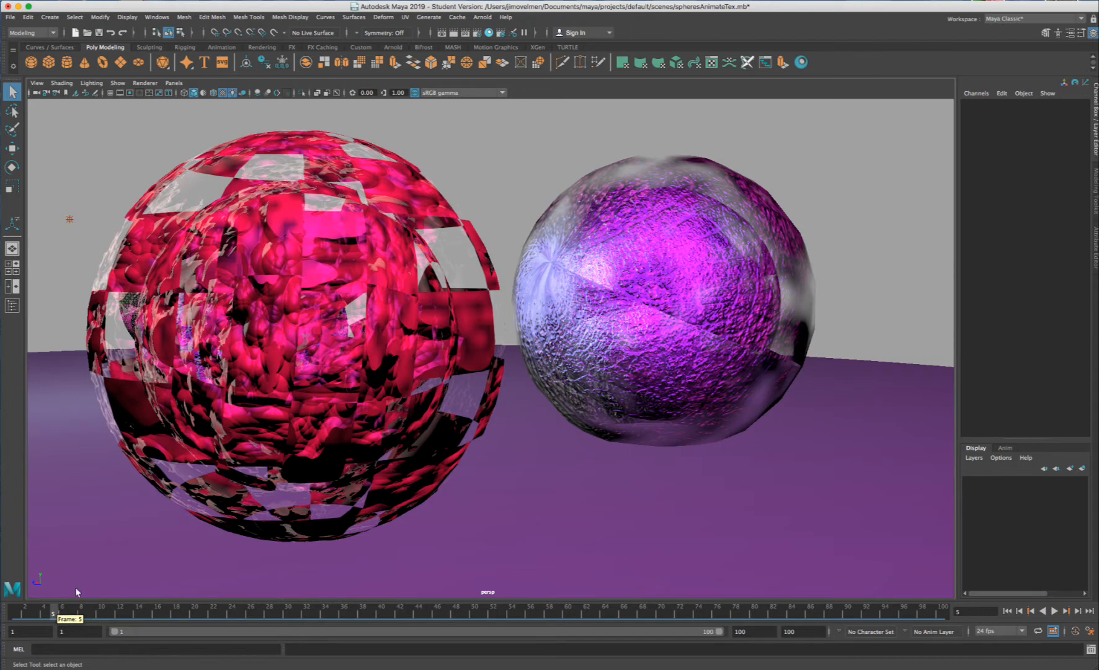
# - Detach the Arnold commands as a floating window beside the spheres and open the Arnold RenderView
pyautogui.click(484, 17)
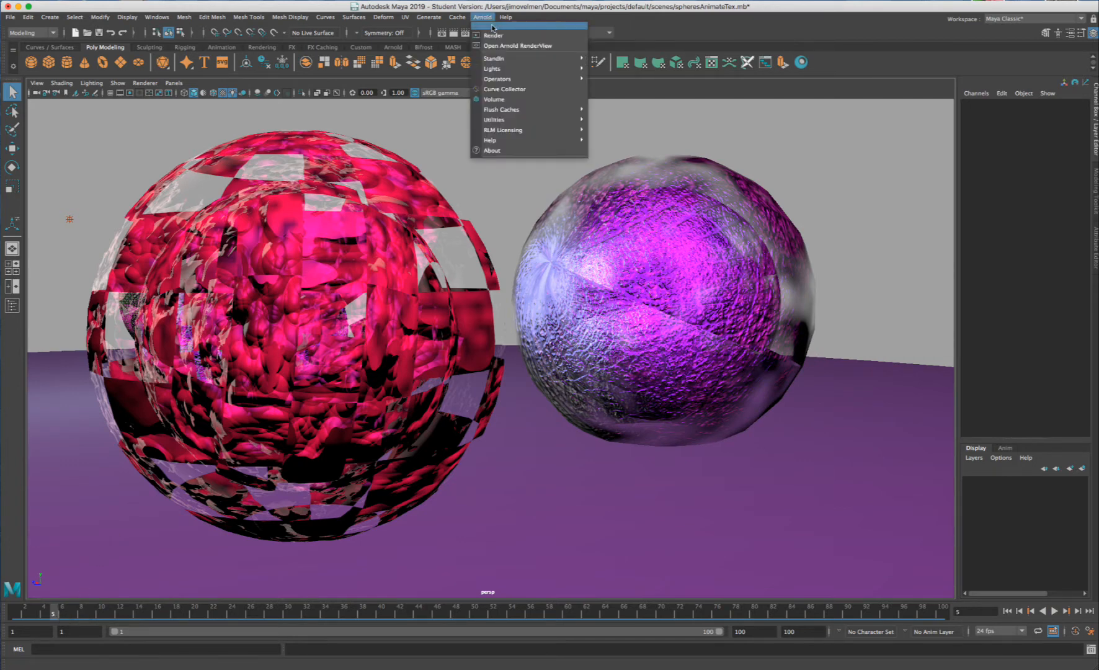
pyautogui.click(549, 26)
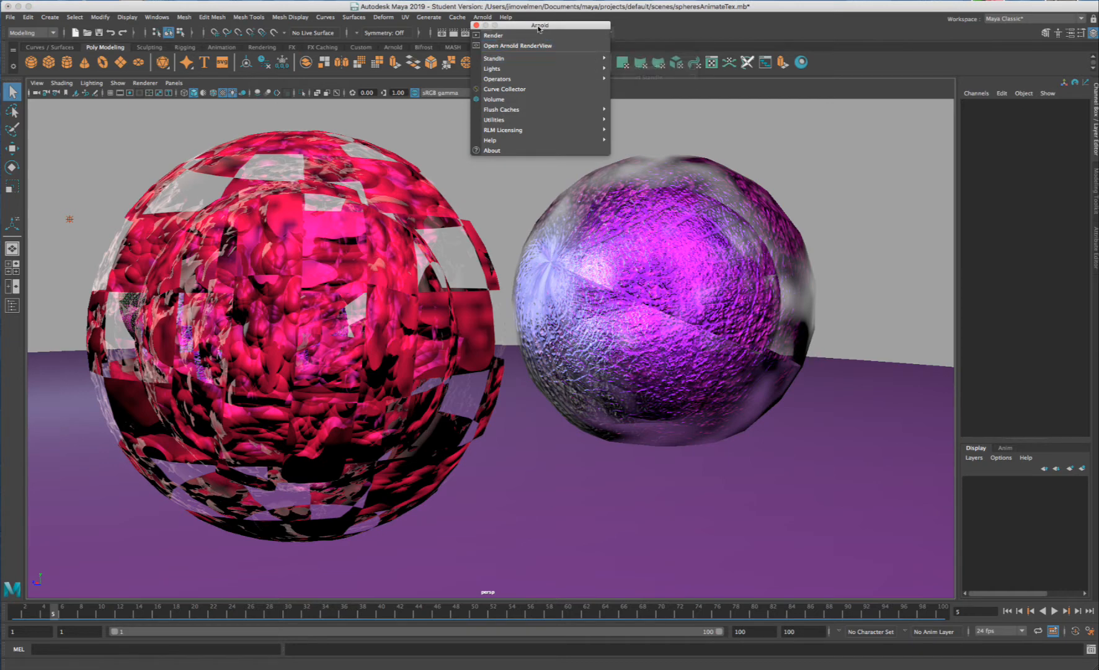
pyautogui.moveTo(539, 26); pyautogui.dragTo(804, 84)
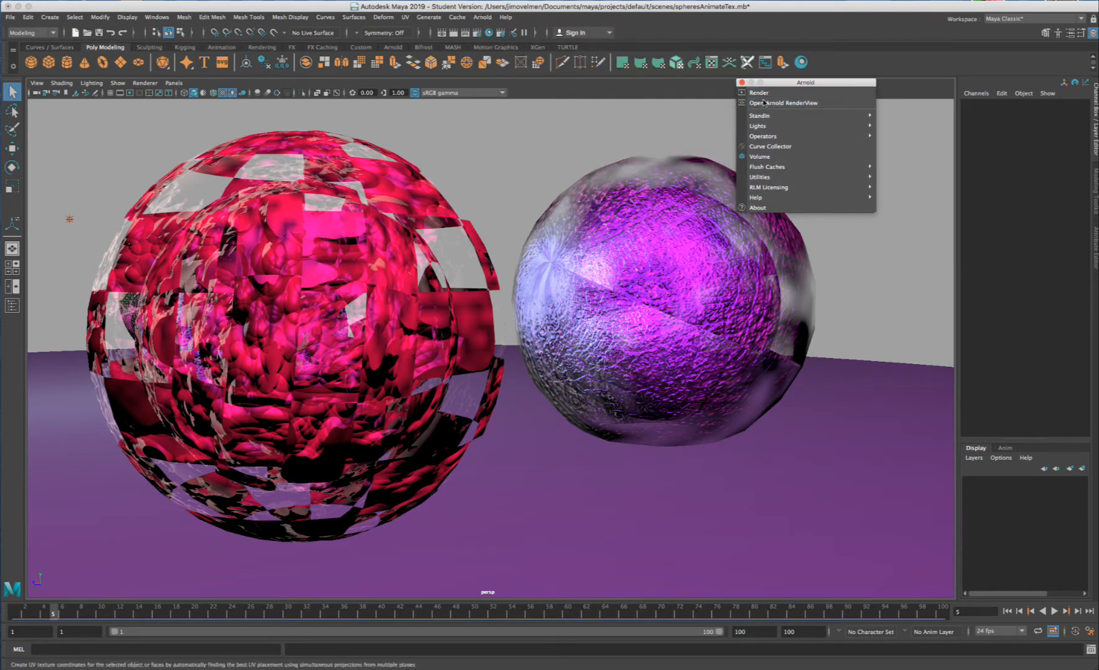
pyautogui.click(779, 106)
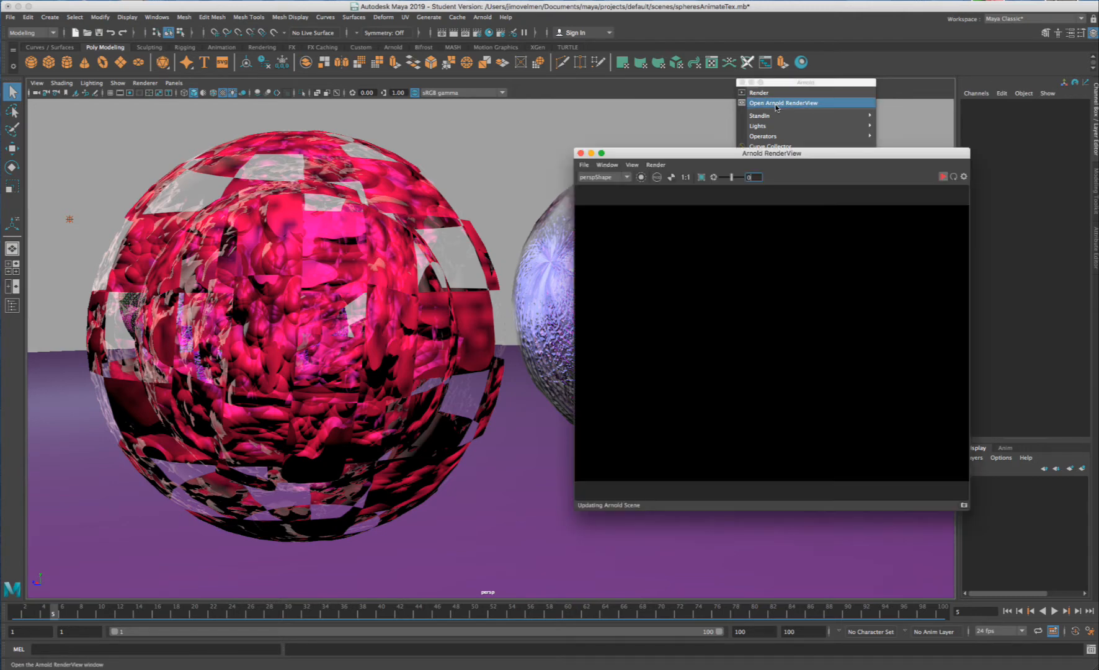
# - Enlarge the Arnold RenderView, start a live IPR session for perspShape, and place the window clear of the red sphere
pyautogui.moveTo(703, 154); pyautogui.dragTo(429, 143)
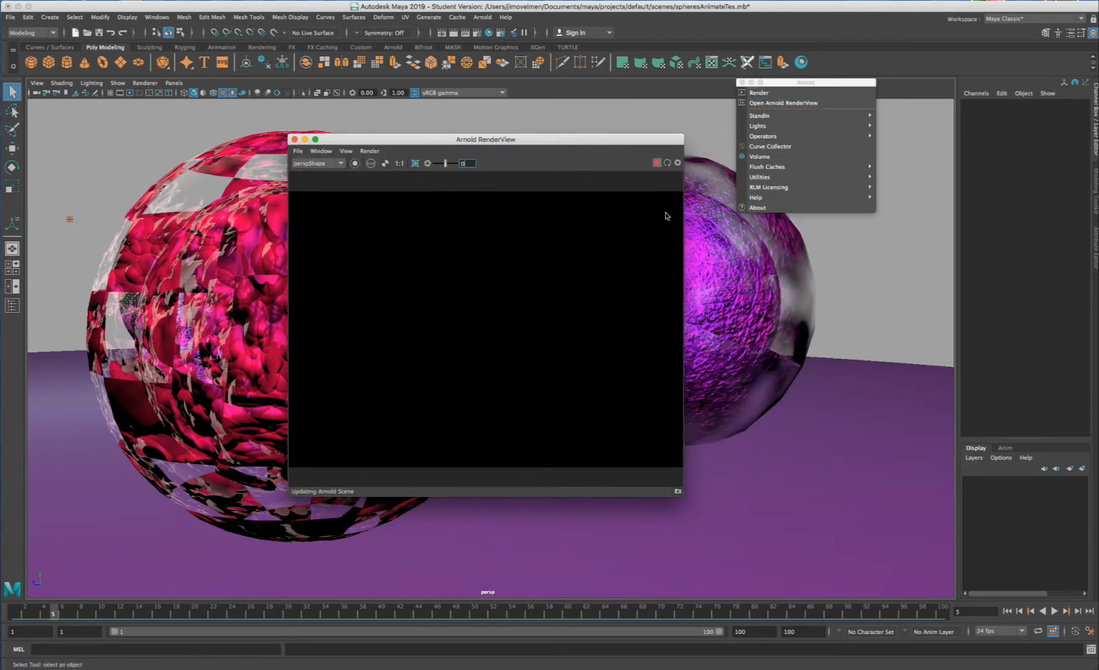
pyautogui.moveTo(681, 493); pyautogui.dragTo(774, 536)
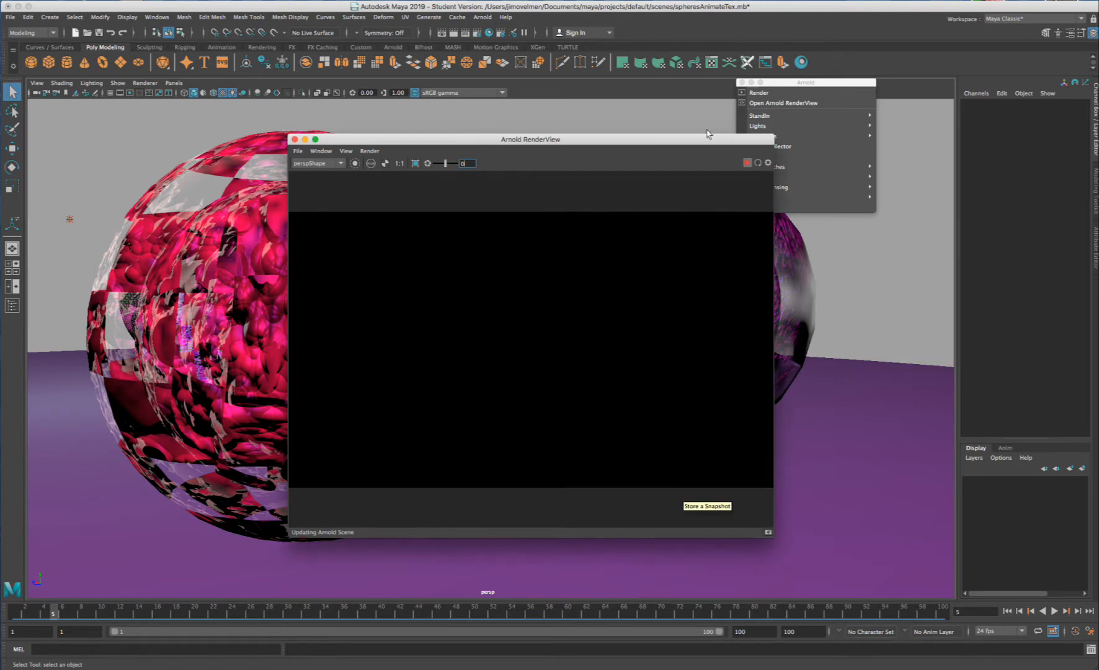
pyautogui.moveTo(759, 82); pyautogui.dragTo(897, 98)
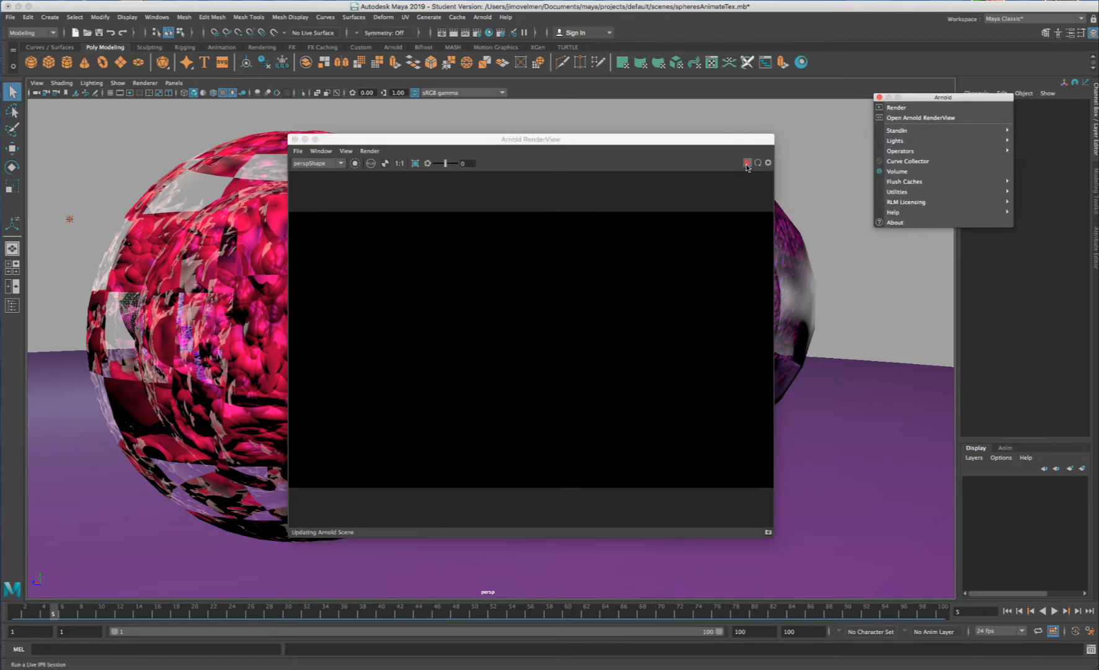
pyautogui.click(748, 164)
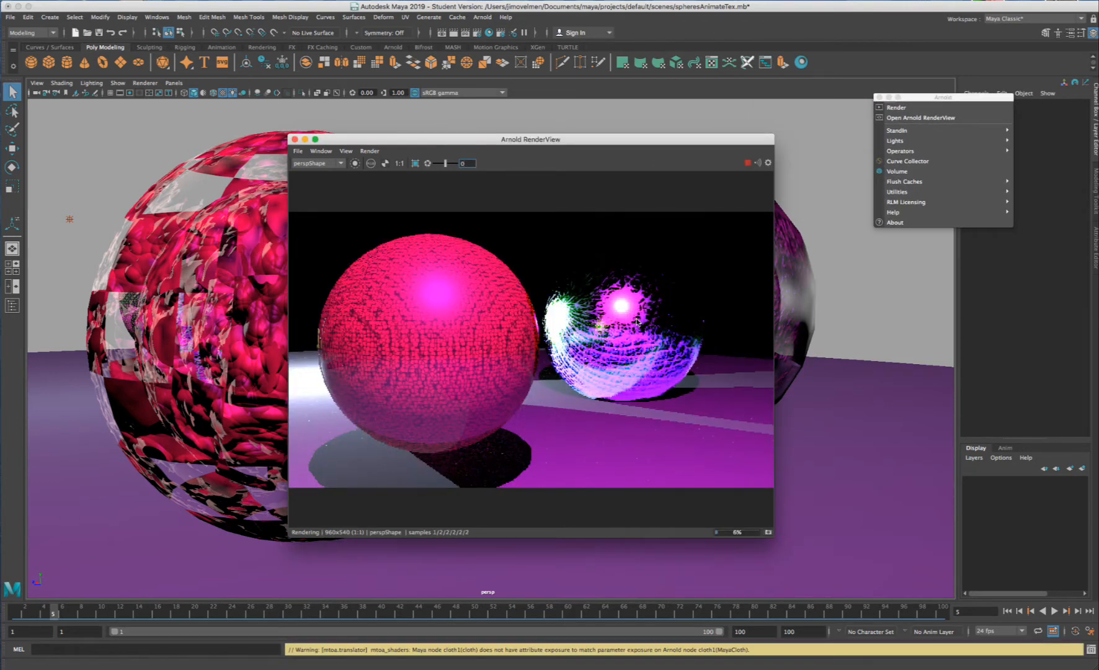
pyautogui.moveTo(569, 140); pyautogui.dragTo(767, 117)
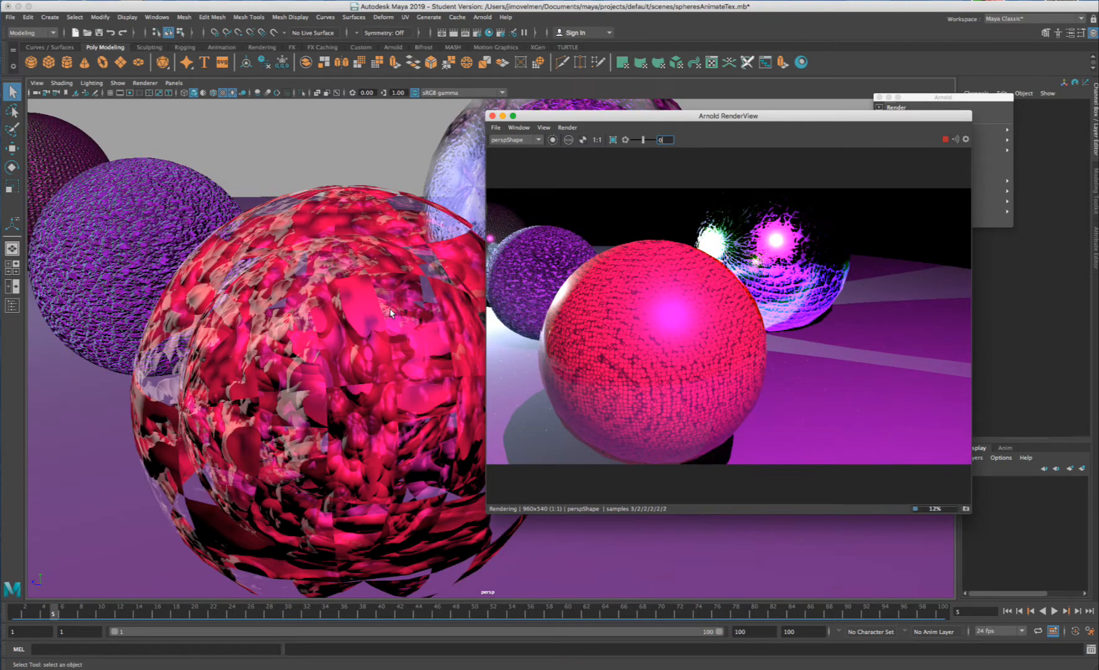
# - Compare the viewport with the live Arnold render, examining the bumpy purple sphere up close and the whole group of spheres
pyautogui.keyDown('alt'); pyautogui.moveTo(397, 347); pyautogui.dragTo(343, 329); pyautogui.keyUp('alt')
pyautogui.scroll(5, 357, 314)
pyautogui.keyDown('alt'); pyautogui.moveTo(342, 329); pyautogui.dragTo(244, 391, button='right'); pyautogui.keyUp('alt')
pyautogui.keyDown('alt'); pyautogui.moveTo(245, 390); pyautogui.dragTo(428, 354, button='middle'); pyautogui.keyUp('alt')
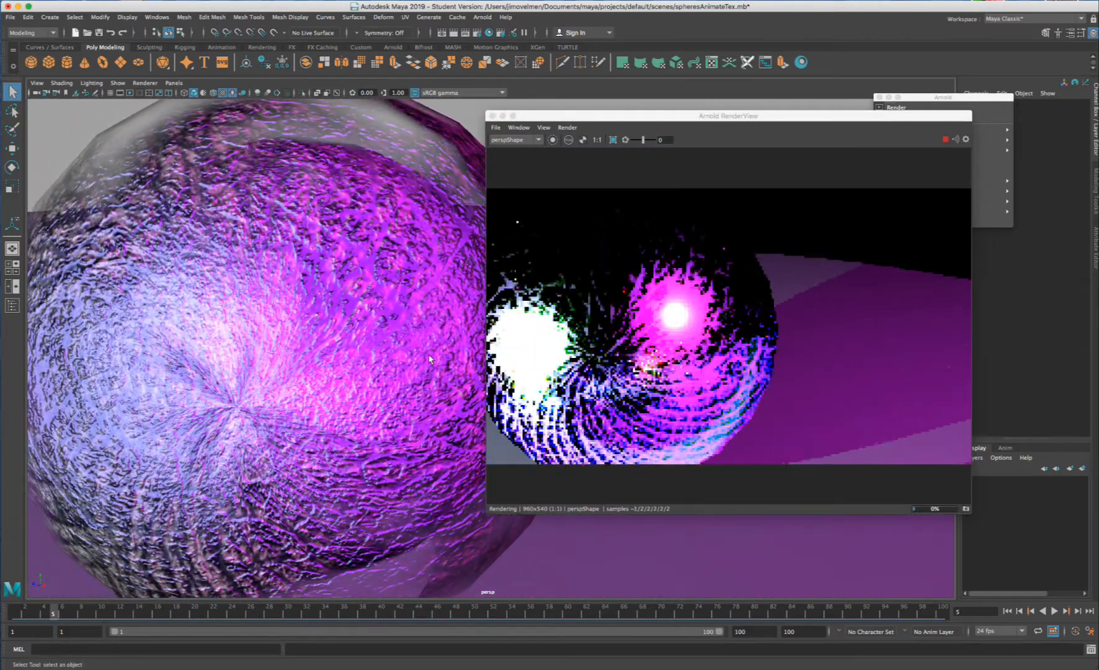
pyautogui.keyDown('alt'); pyautogui.moveTo(254, 329); pyautogui.dragTo(287, 347, button='right'); pyautogui.keyUp('alt')
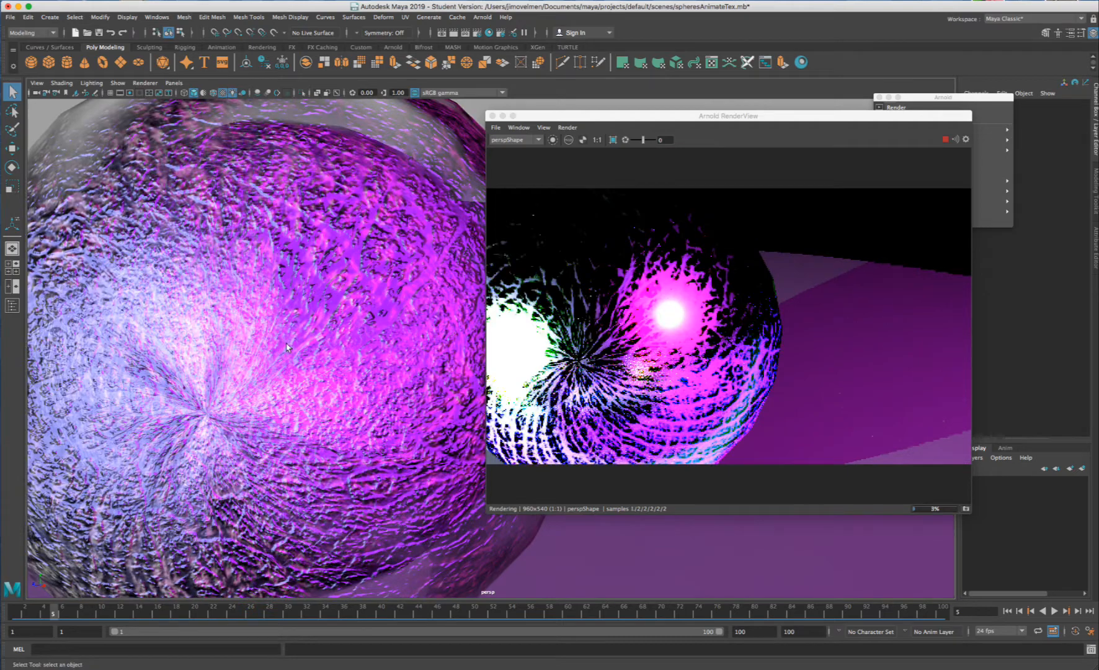
pyautogui.keyDown('alt'); pyautogui.moveTo(286, 347); pyautogui.dragTo(443, 225, button='middle'); pyautogui.keyUp('alt')
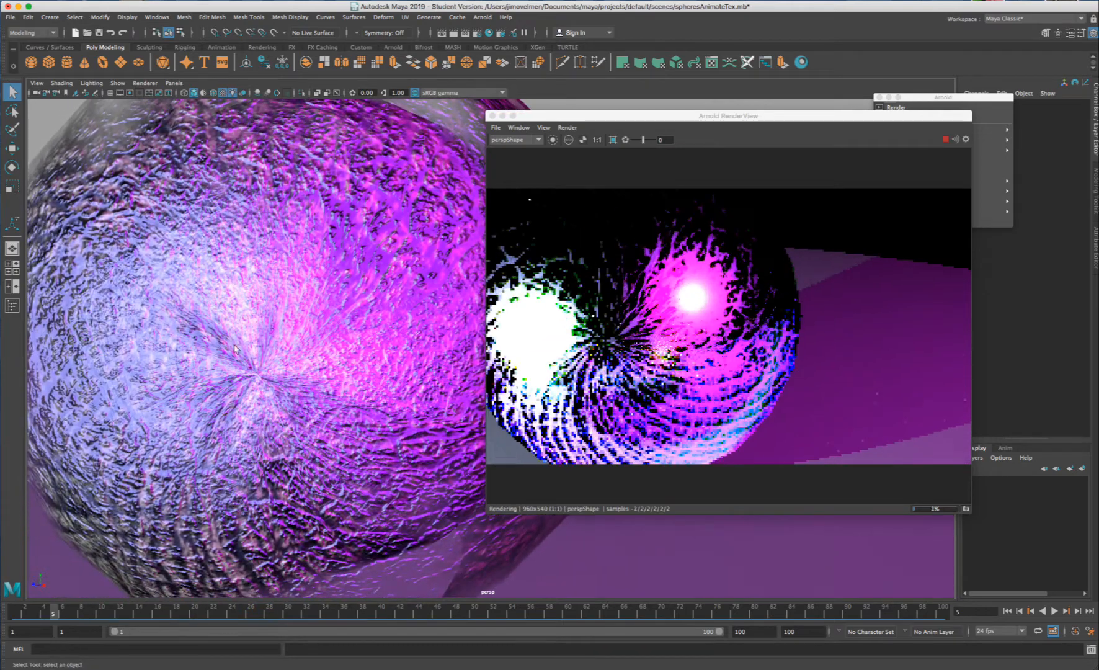
pyautogui.keyDown('alt'); pyautogui.moveTo(234, 361); pyautogui.dragTo(306, 339, button='middle'); pyautogui.keyUp('alt')
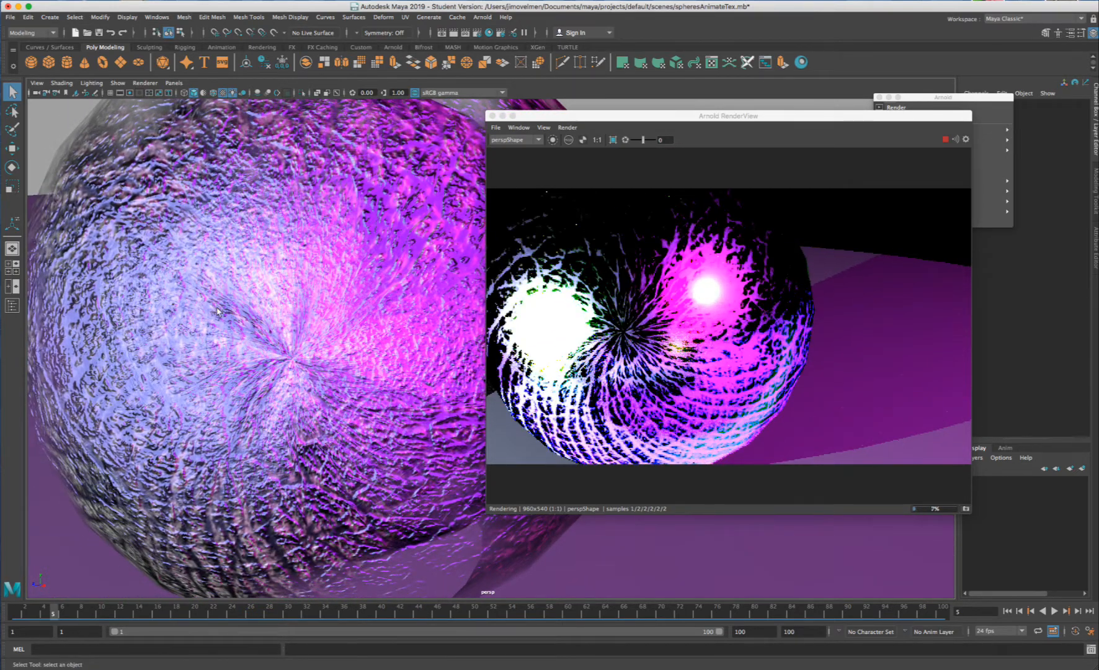
pyautogui.keyDown('alt'); pyautogui.moveTo(217, 311); pyautogui.dragTo(259, 312, button='right'); pyautogui.keyUp('alt')
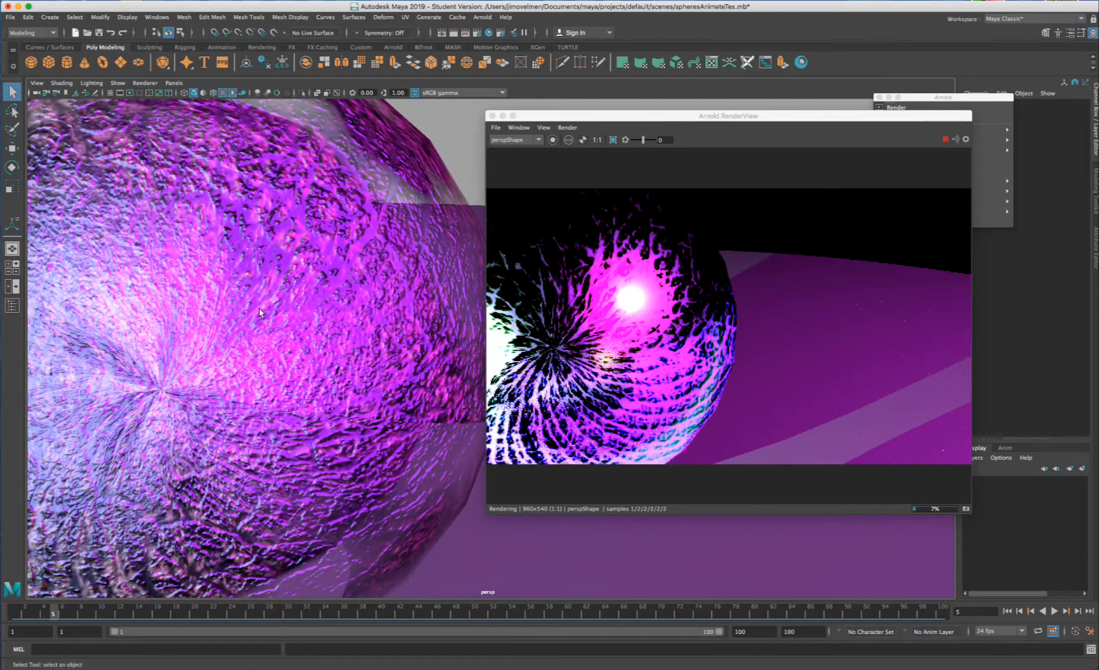
pyautogui.scroll(-6, 222, 296)
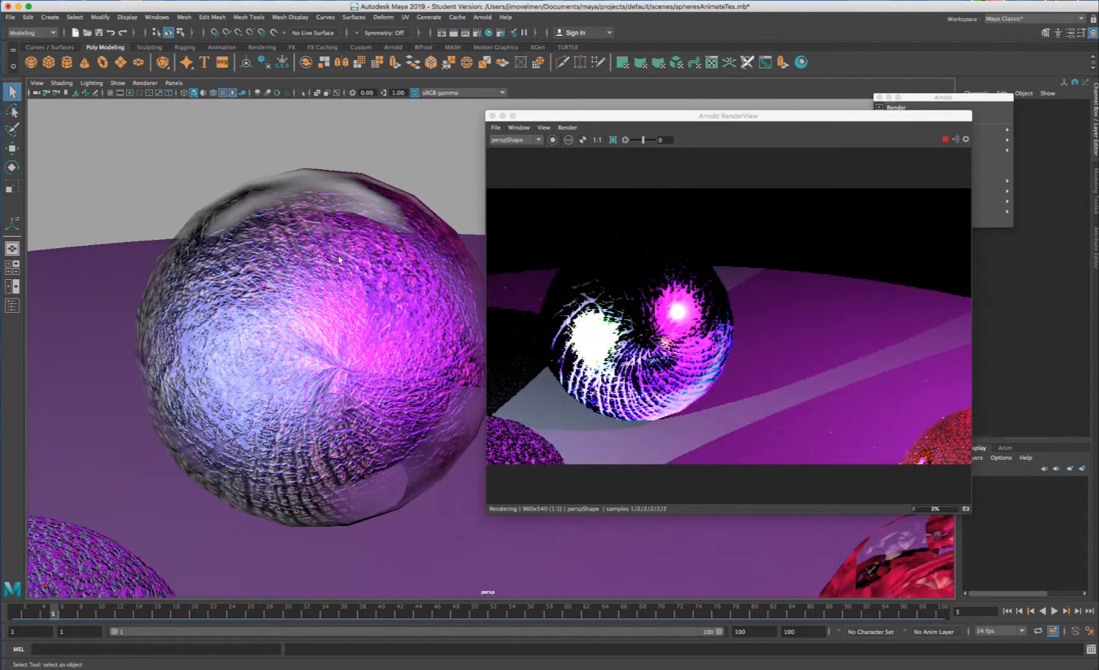
pyautogui.keyDown('alt'); pyautogui.moveTo(212, 239); pyautogui.dragTo(118, 184, button='middle'); pyautogui.keyUp('alt')
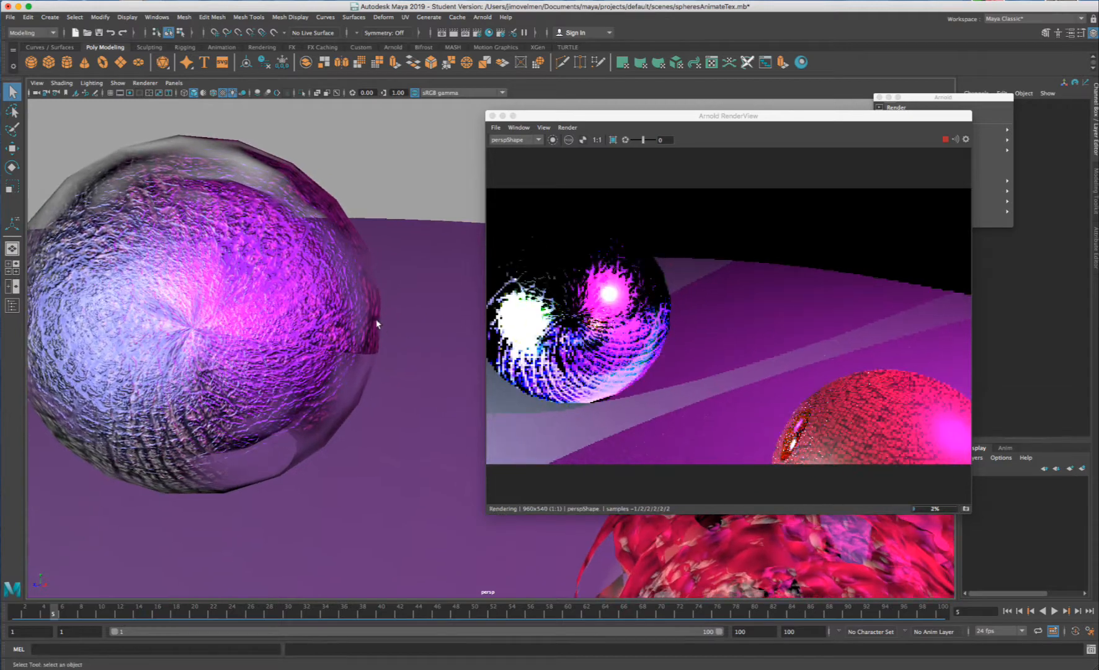
pyautogui.keyDown('alt'); pyautogui.moveTo(376, 322); pyautogui.dragTo(179, 136, button='middle'); pyautogui.keyUp('alt')
pyautogui.keyDown('alt'); pyautogui.moveTo(329, 325); pyautogui.dragTo(263, 282); pyautogui.keyUp('alt')
pyautogui.keyDown('alt'); pyautogui.moveTo(262, 283); pyautogui.dragTo(275, 450, button='middle'); pyautogui.keyUp('alt')
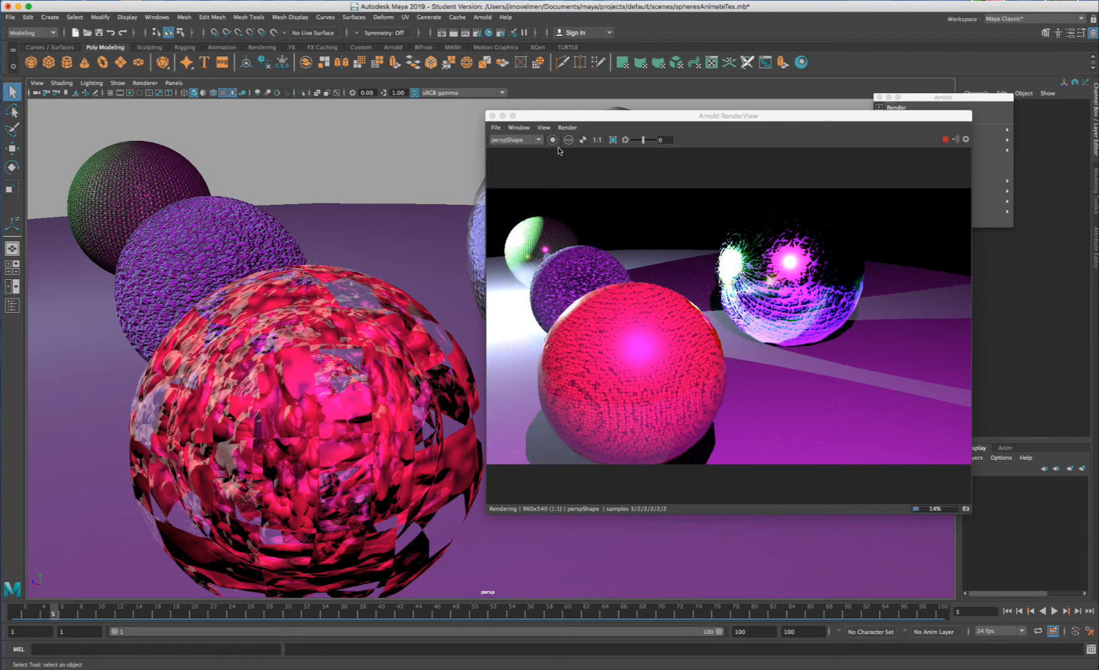
# - Close the Arnold RenderView, open the standard Render View over the spheres, and render frame 5 with Maya Software
pyautogui.click(493, 115)
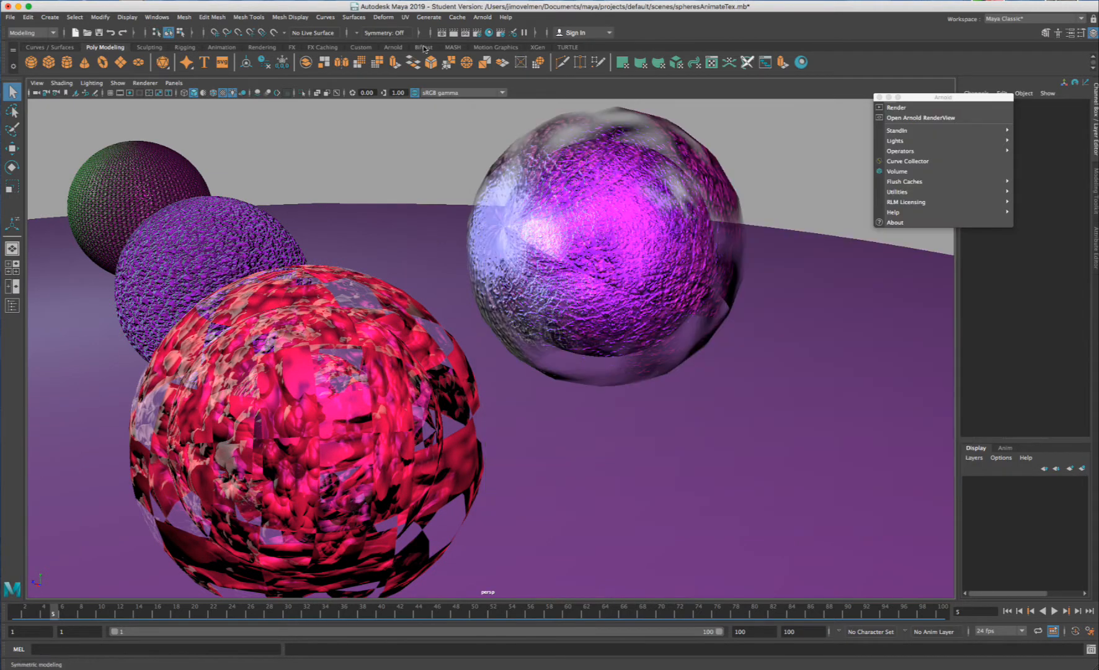
pyautogui.click(441, 33)
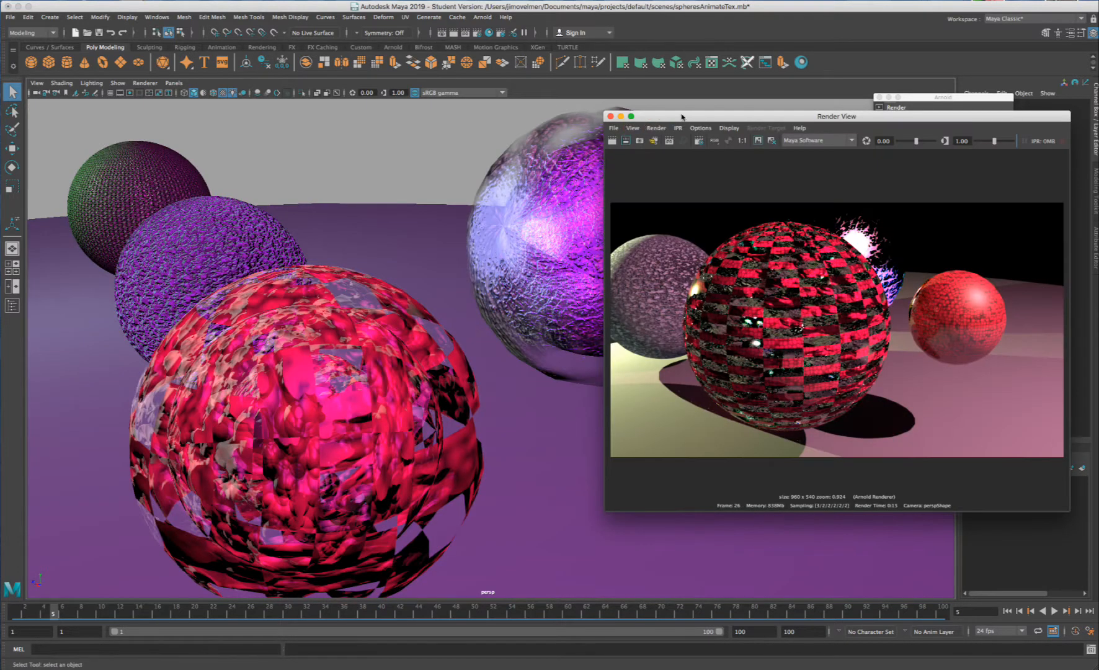
pyautogui.moveTo(681, 117); pyautogui.dragTo(464, 116)
pyautogui.click(599, 140)
pyautogui.click(595, 154)
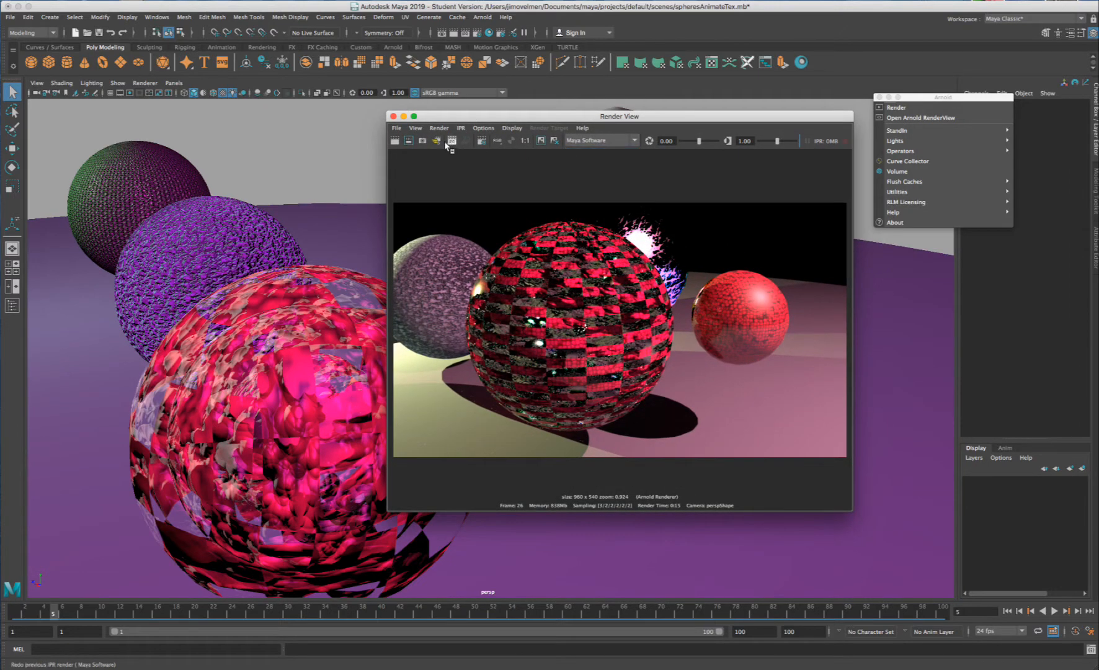
pyautogui.click(394, 141)
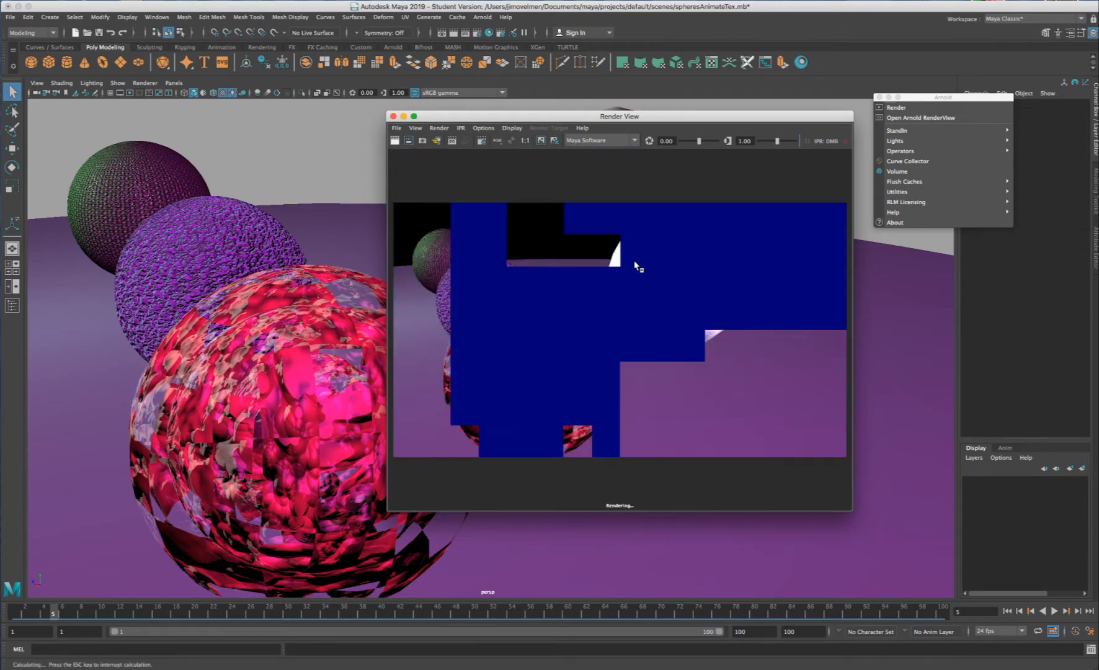
# - Render a closer view of the red sphere with Maya Software and place the Render View clear of the sphere
pyautogui.scroll(5, 260, 343)
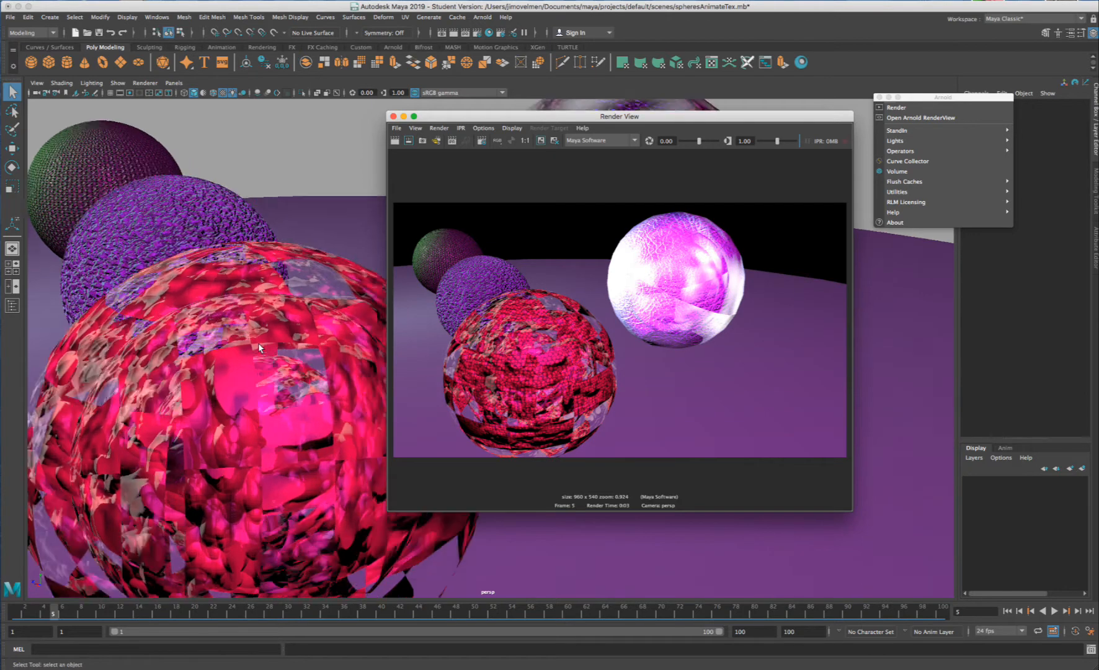
pyautogui.scroll(4, 269, 347)
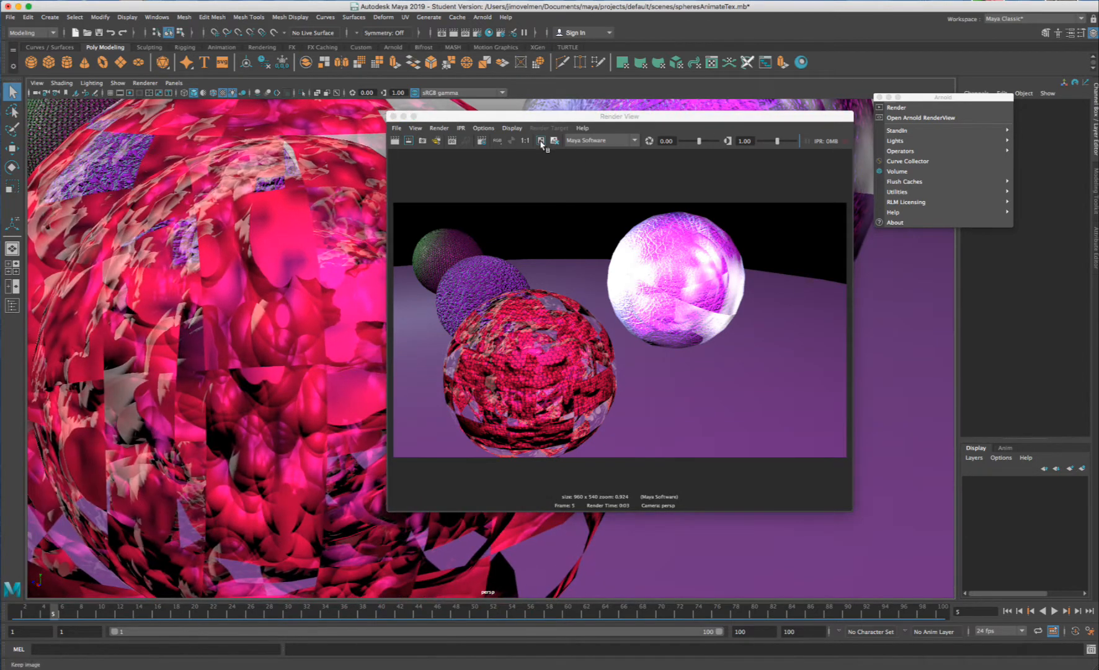
pyautogui.click(397, 142)
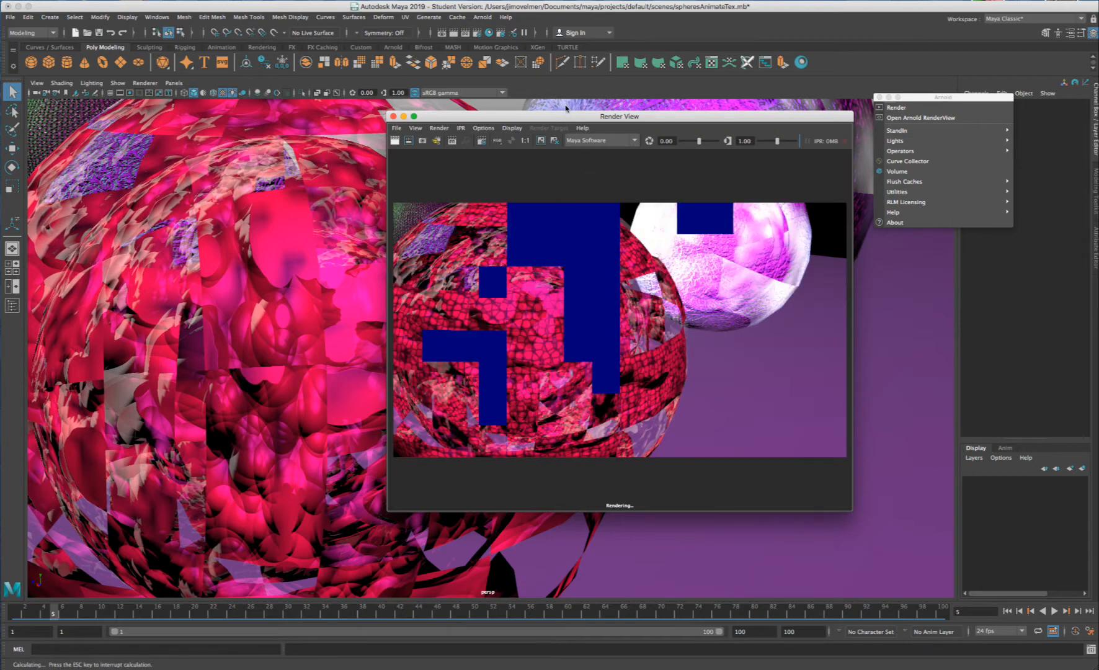
pyautogui.moveTo(566, 115); pyautogui.dragTo(771, 81)
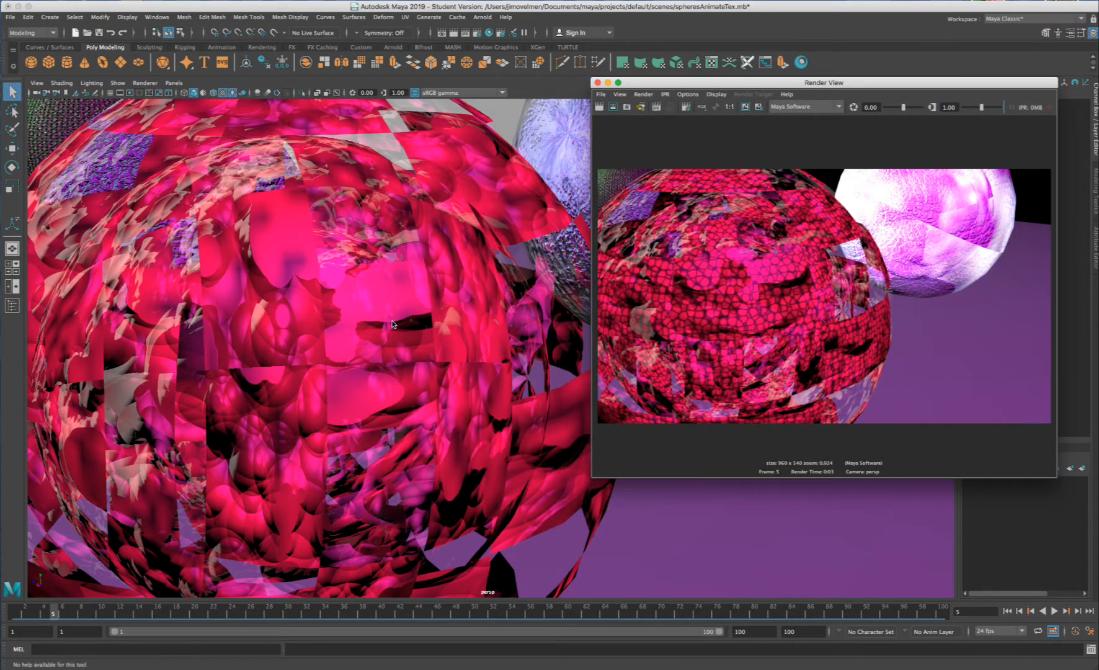
# - Frame the red sphere even closer and render it again, keeping Maya Software as the renderer
pyautogui.scroll(3, 349, 324)
pyautogui.keyDown('alt'); pyautogui.moveTo(319, 323); pyautogui.dragTo(603, 329, button='middle'); pyautogui.keyUp('alt')
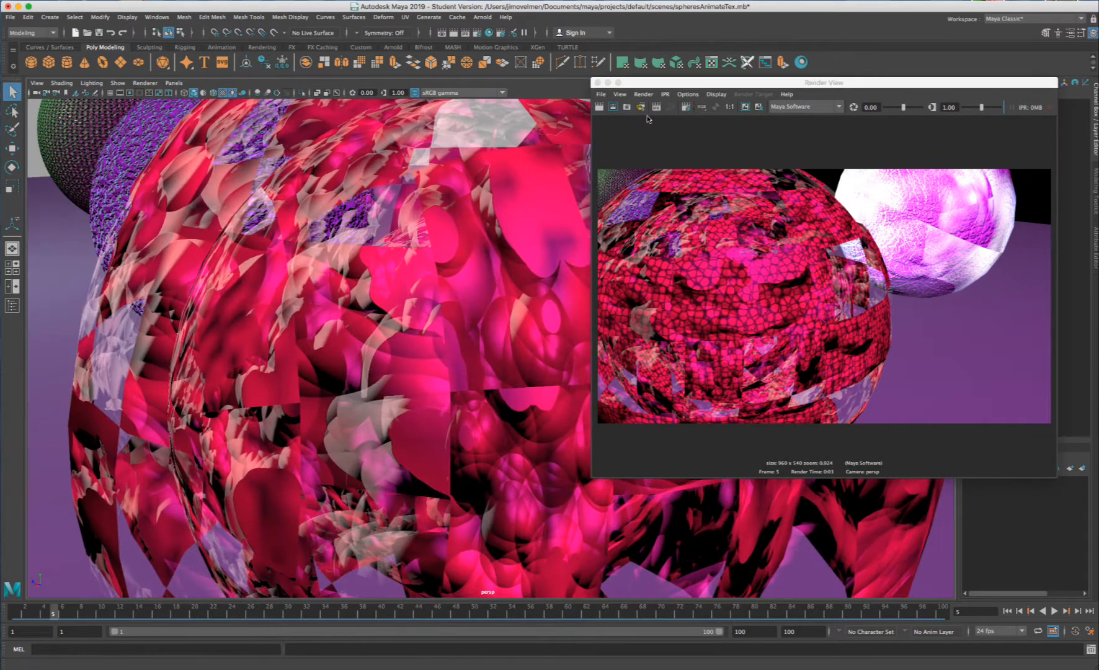
pyautogui.click(831, 108)
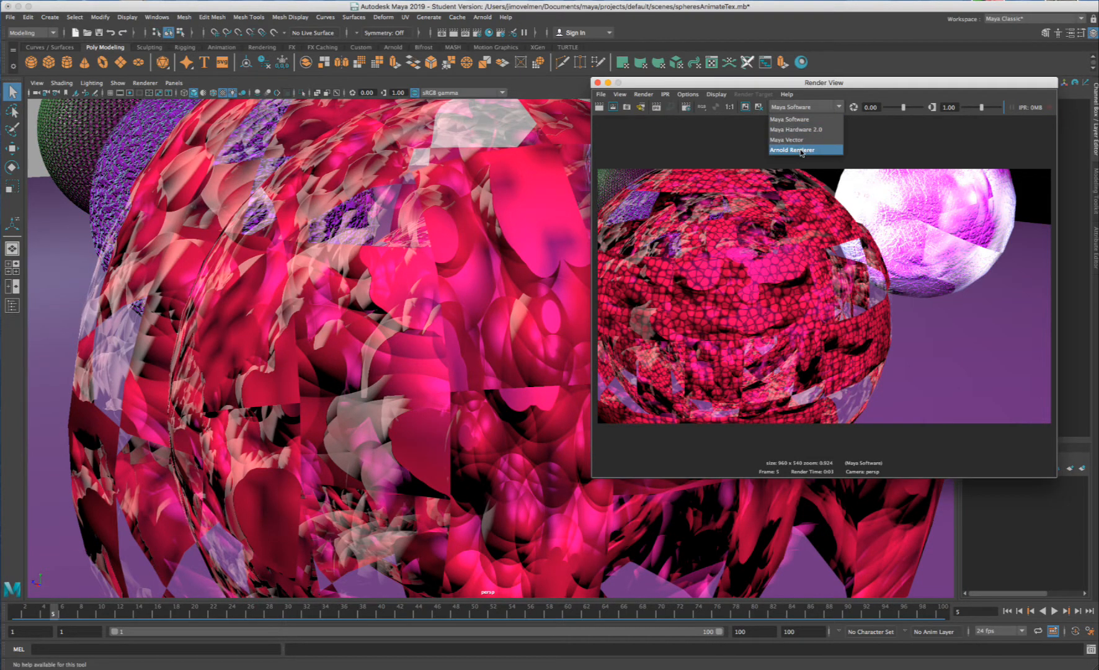
pyautogui.click(613, 141)
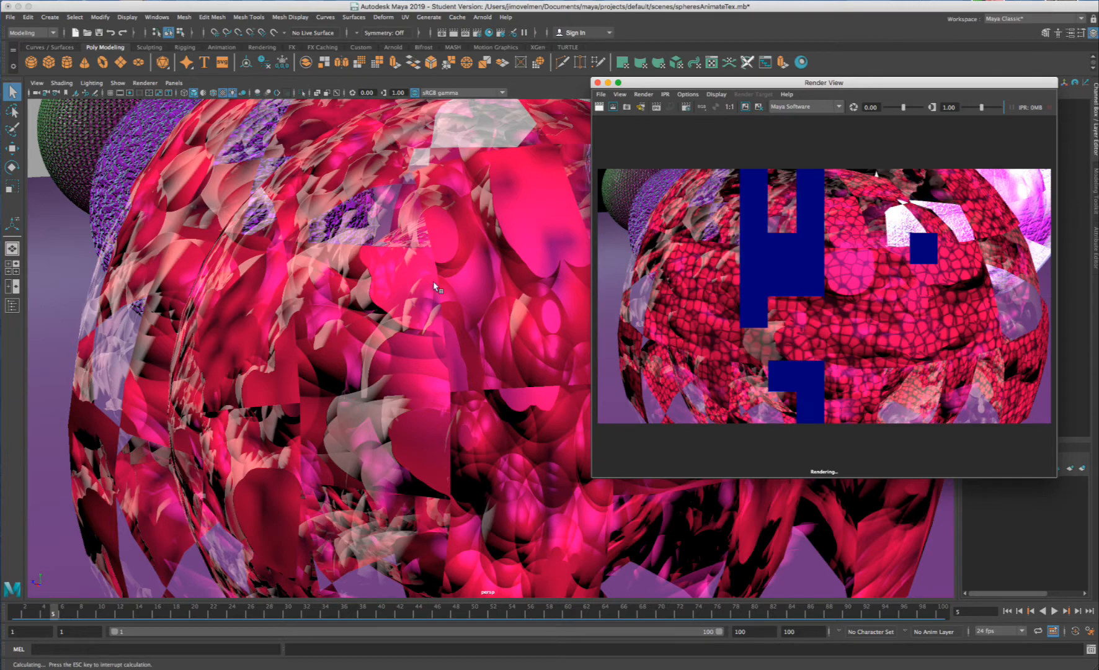
# - Render the transparent purple sphere with Maya Software, once in full and once from closer up
pyautogui.keyDown('alt'); pyautogui.moveTo(471, 168); pyautogui.dragTo(280, 240, button='middle'); pyautogui.keyUp('alt')
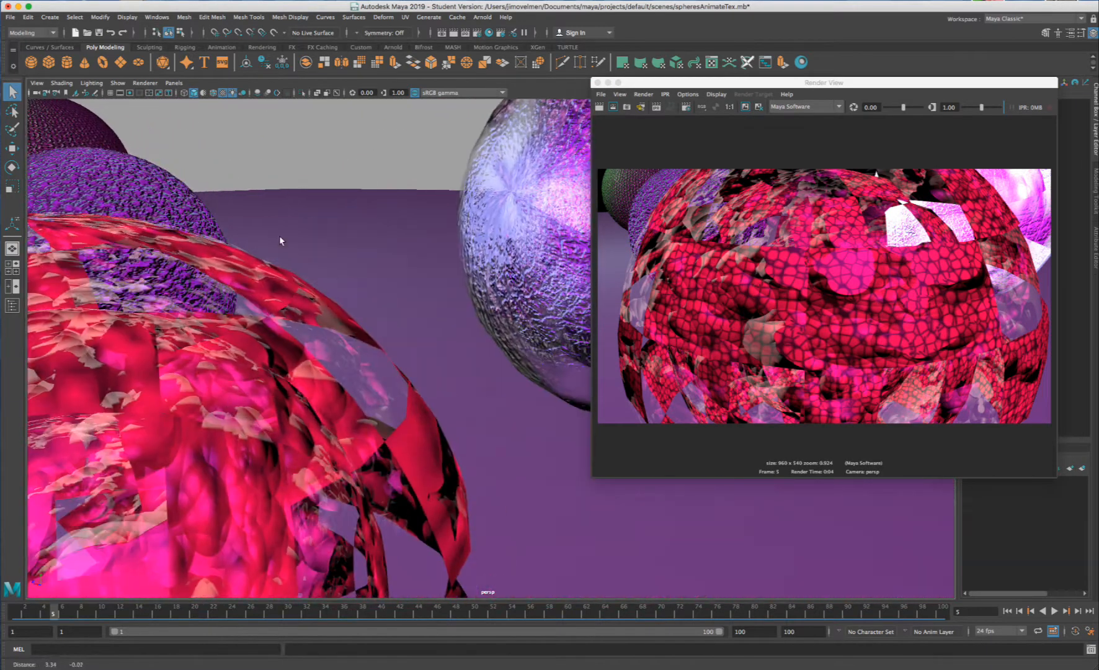
pyautogui.keyDown('alt'); pyautogui.moveTo(382, 241); pyautogui.dragTo(254, 279, button='middle'); pyautogui.keyUp('alt')
pyautogui.keyDown('alt'); pyautogui.moveTo(521, 225); pyautogui.dragTo(528, 155, button='middle'); pyautogui.keyUp('alt')
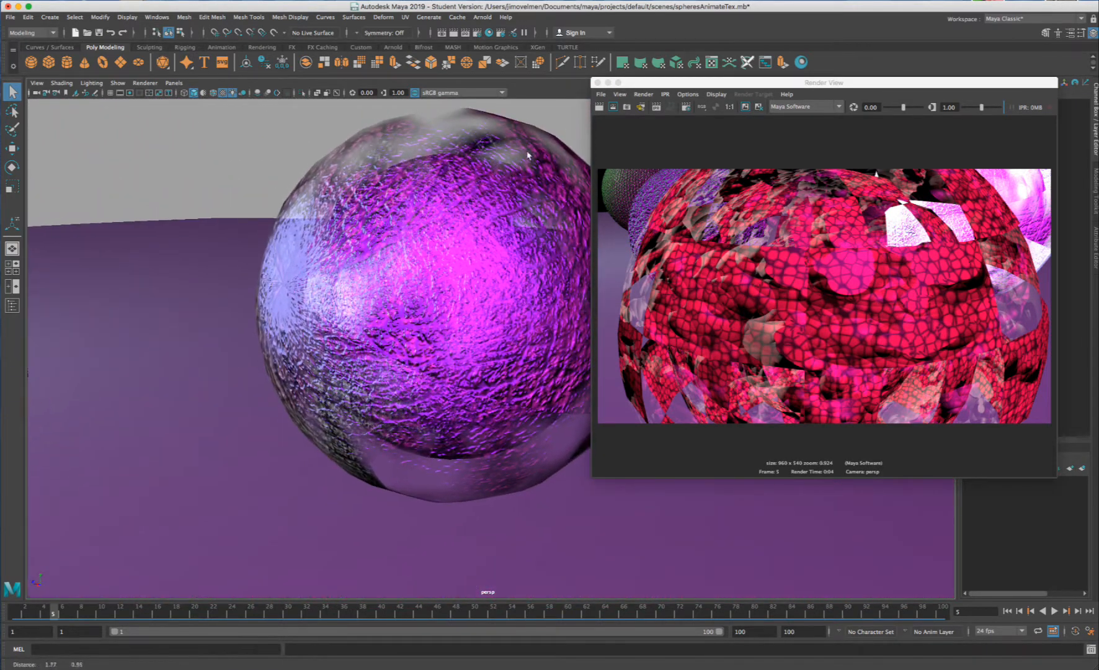
pyautogui.click(612, 106)
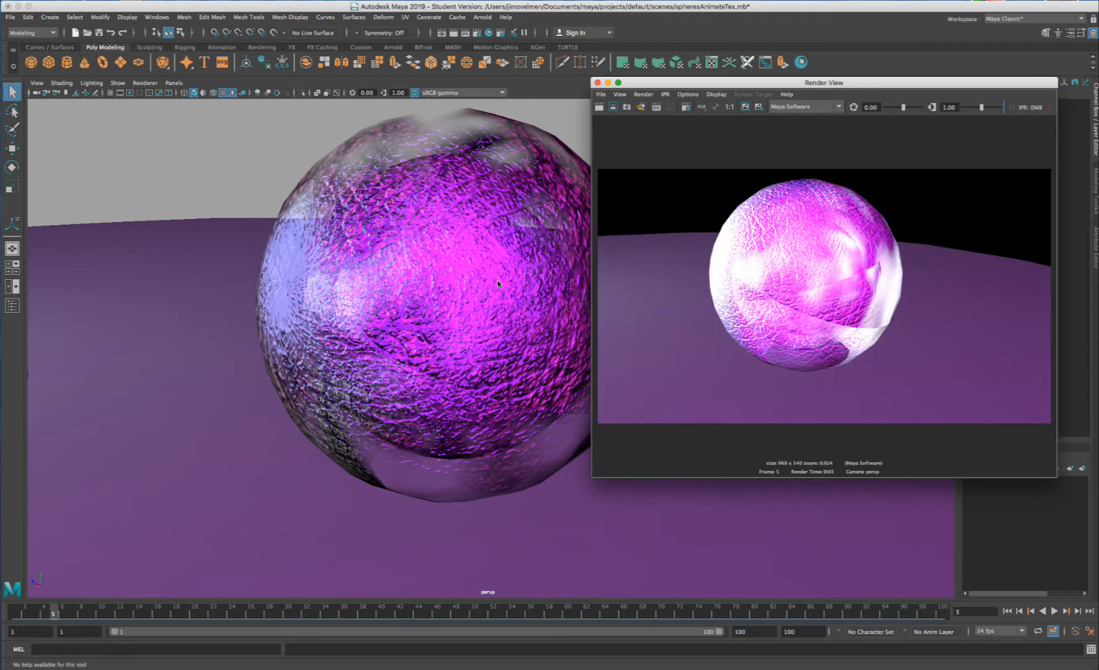
pyautogui.scroll(4, 444, 260)
pyautogui.scroll(2, 456, 206)
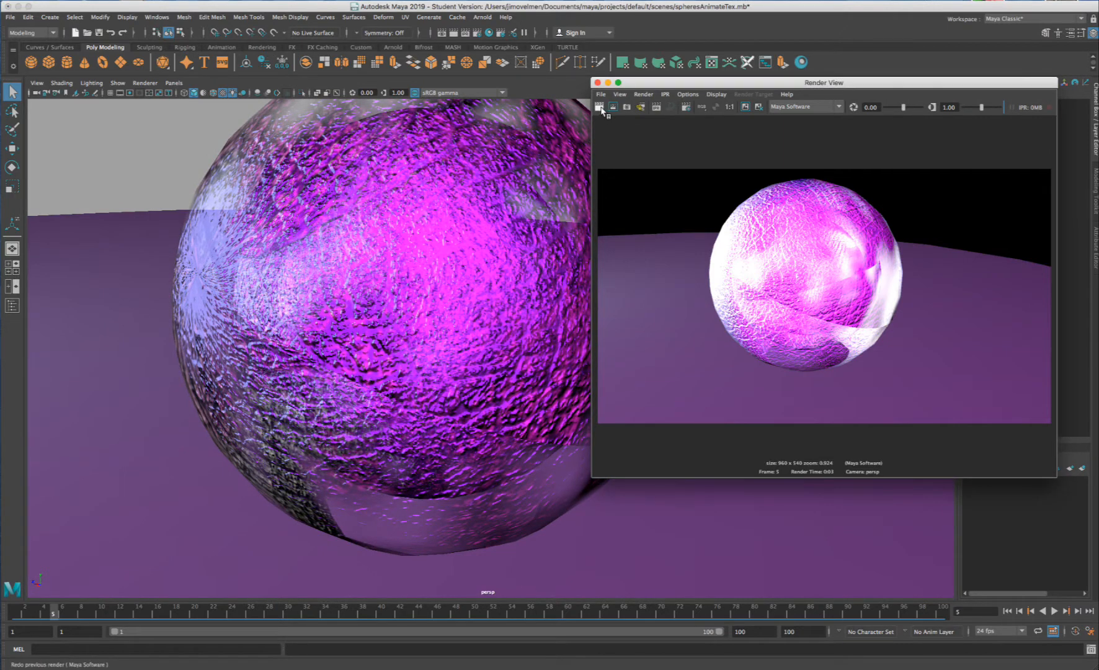
pyautogui.click(600, 108)
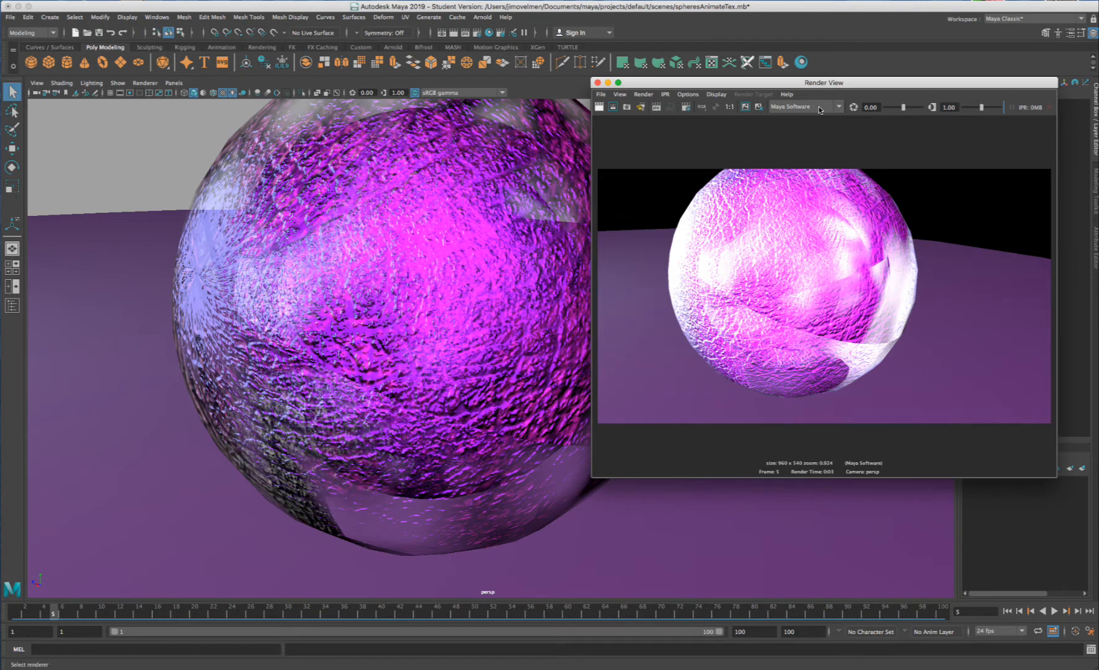
# - Set the Render View's renderer to Arnold Renderer and render the group of spheres with it
pyautogui.moveTo(804, 83); pyautogui.dragTo(738, 110)
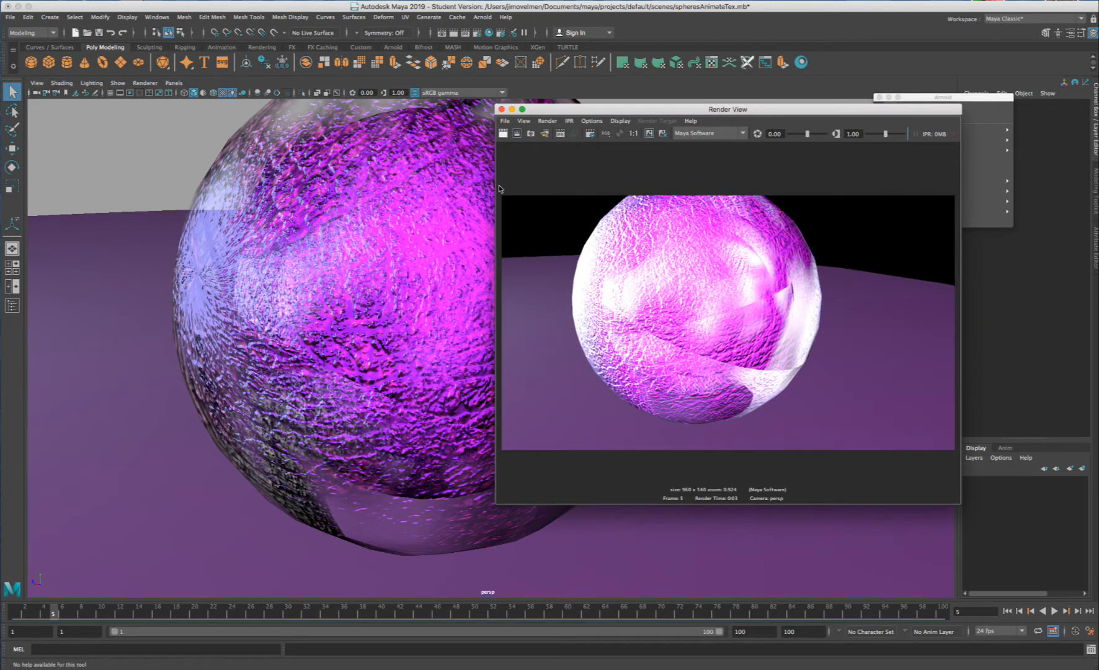
pyautogui.scroll(-5, 426, 190)
pyautogui.scroll(3, 348, 336)
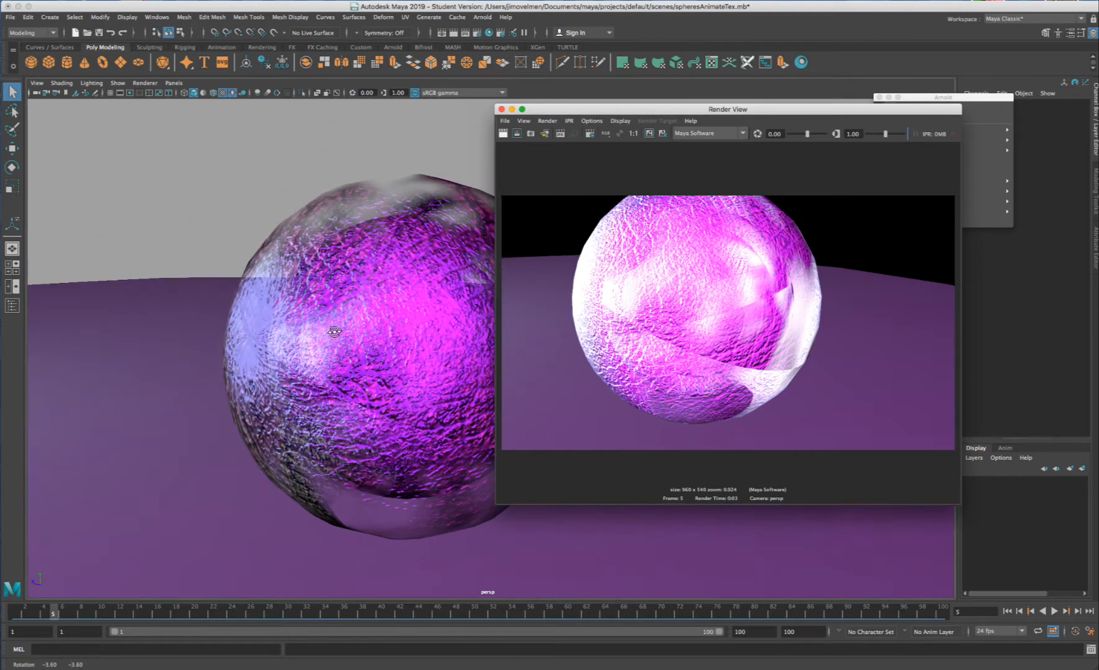
pyautogui.click(742, 134)
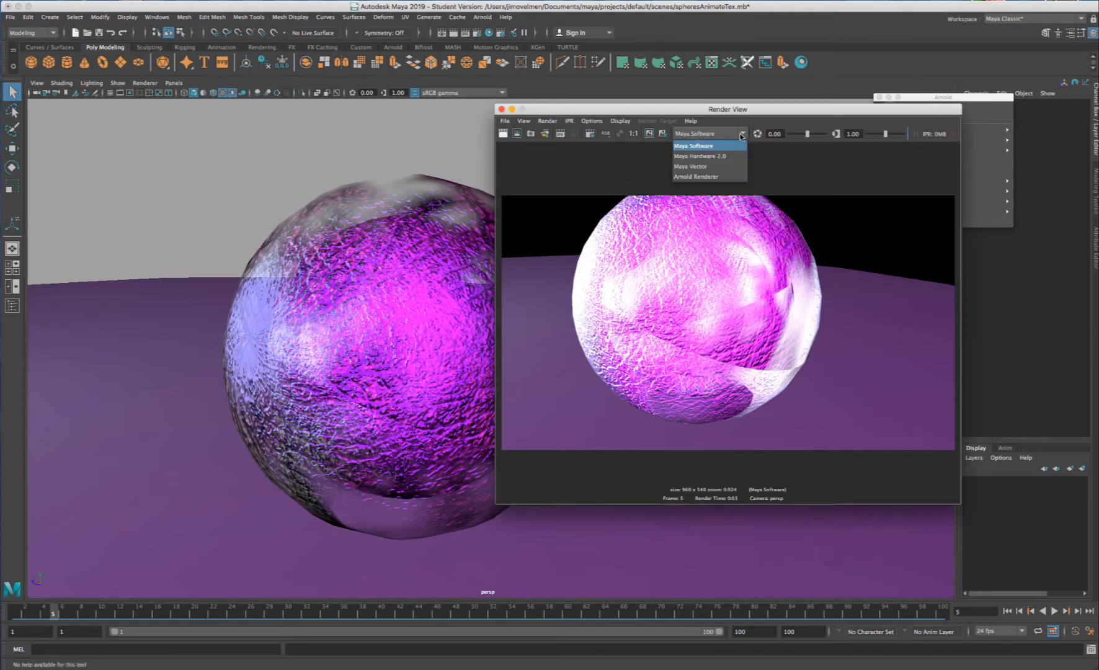
pyautogui.click(709, 176)
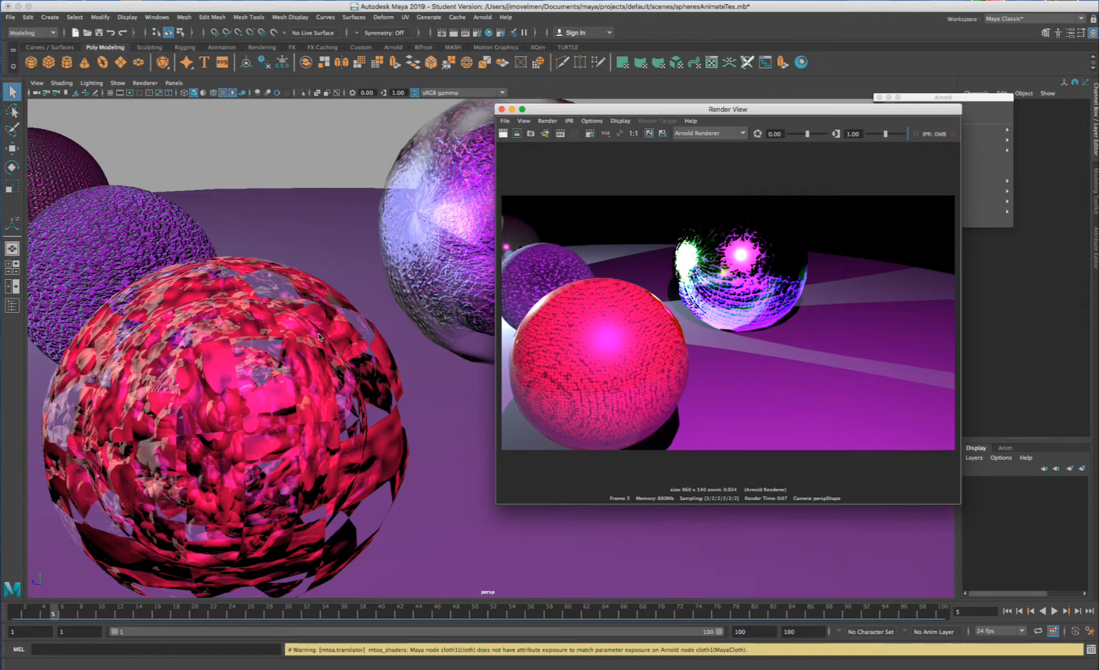
# - Compare the red sphere's viewport shading with its Arnold render, examining the sphere from several angles and distances
pyautogui.keyDown('alt'); pyautogui.moveTo(319, 337); pyautogui.dragTo(319, 286); pyautogui.keyUp('alt')
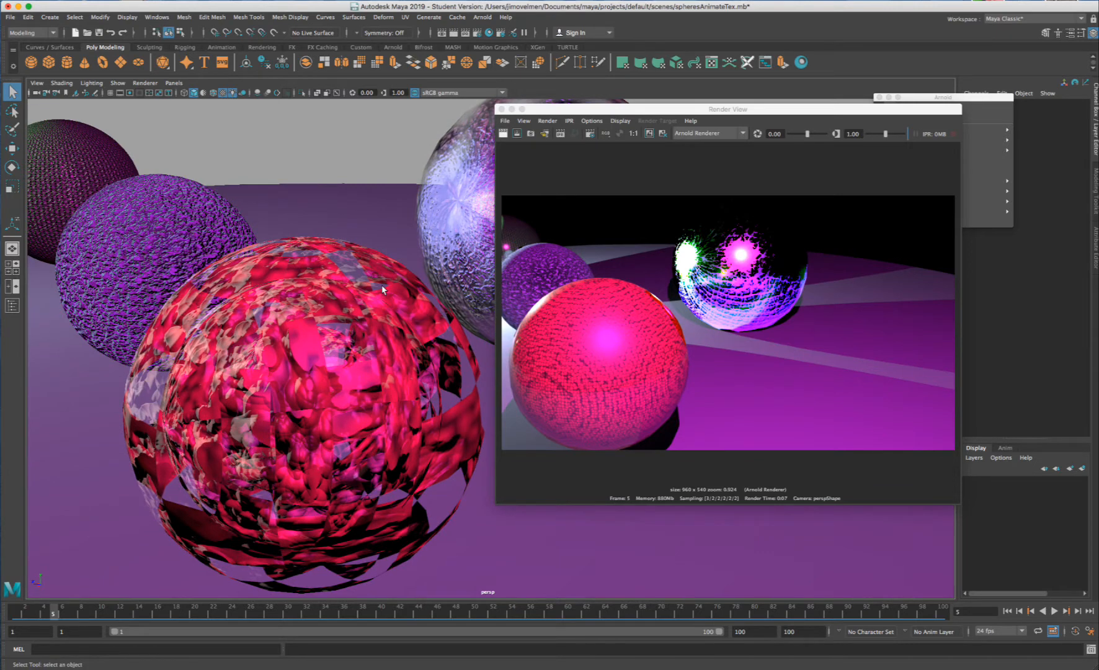
pyautogui.scroll(3, 245, 318)
pyautogui.keyDown('alt'); pyautogui.moveTo(226, 324); pyautogui.dragTo(346, 298, button='middle'); pyautogui.keyUp('alt')
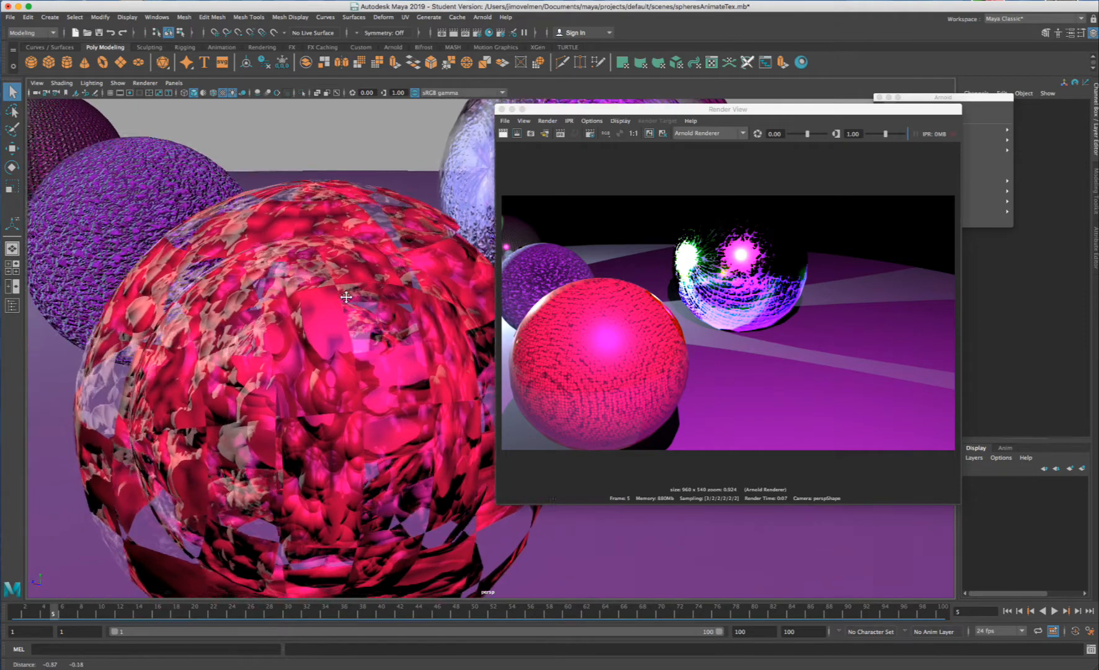
pyautogui.keyDown('alt'); pyautogui.moveTo(347, 298); pyautogui.dragTo(340, 306); pyautogui.keyUp('alt')
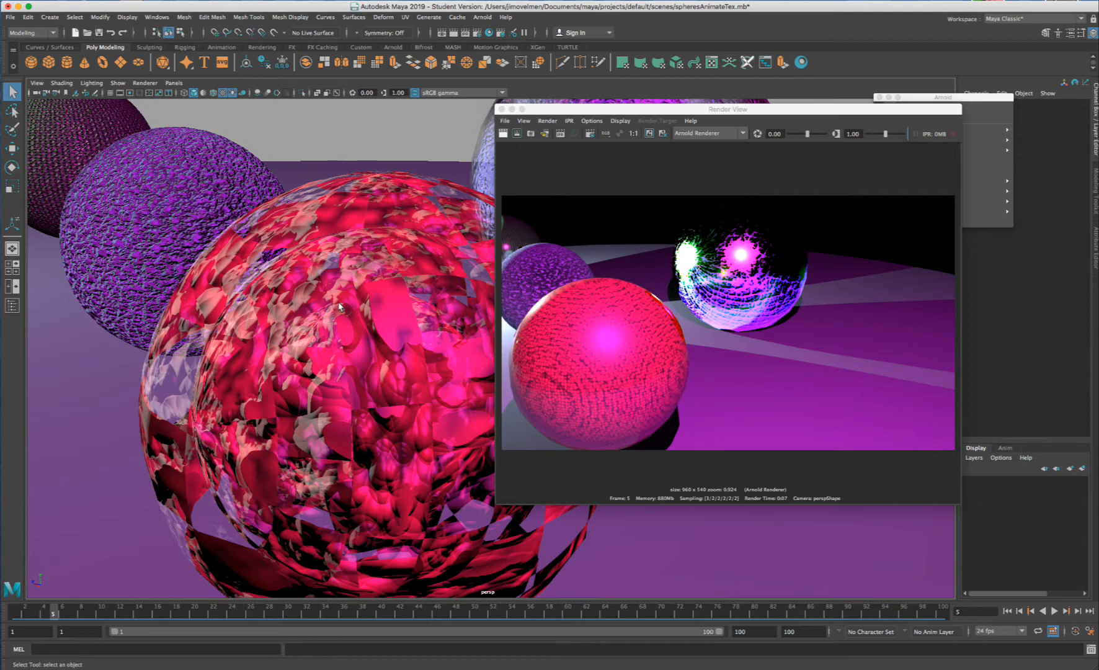
pyautogui.keyDown('alt'); pyautogui.moveTo(241, 251); pyautogui.dragTo(239, 246); pyautogui.keyUp('alt')
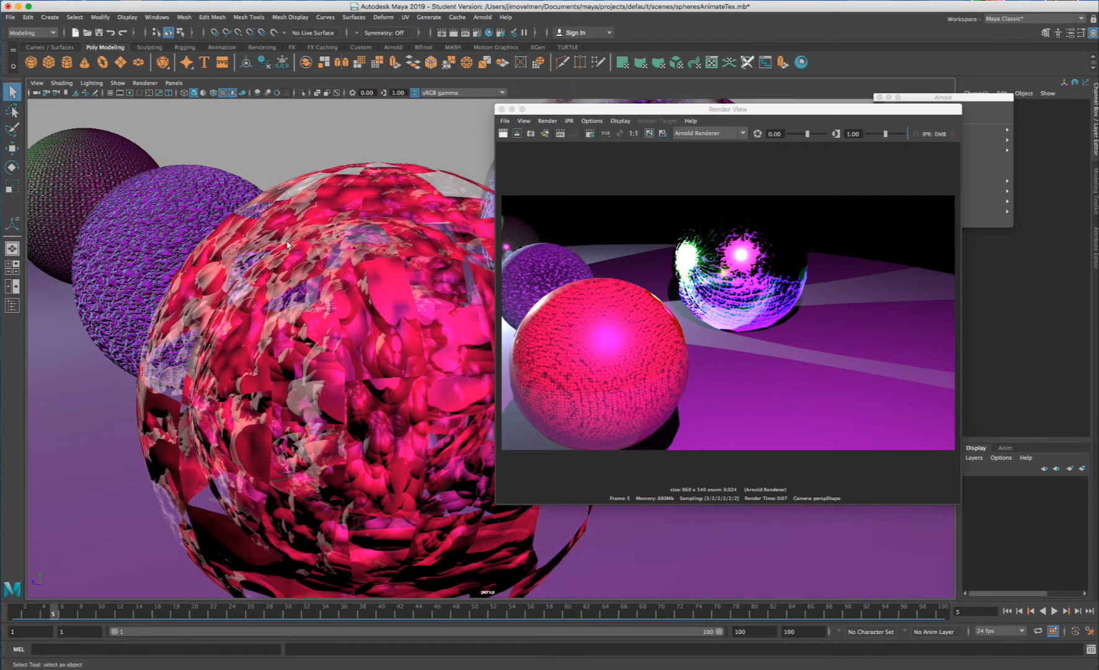
pyautogui.keyDown('alt'); pyautogui.moveTo(282, 243); pyautogui.dragTo(281, 237, button='middle'); pyautogui.keyUp('alt')
pyautogui.scroll(-2, 282, 237)
pyautogui.keyDown('alt'); pyautogui.moveTo(275, 251); pyautogui.dragTo(280, 259); pyautogui.keyUp('alt')
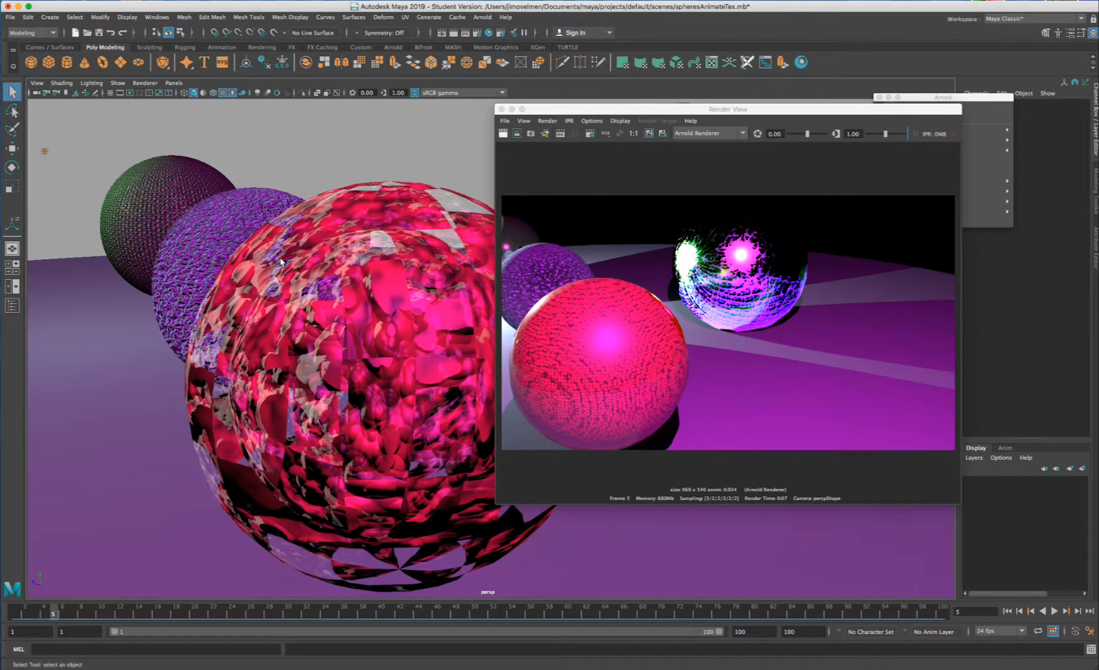
pyautogui.keyDown('alt'); pyautogui.moveTo(280, 261); pyautogui.dragTo(359, 234, button='right'); pyautogui.keyUp('alt')
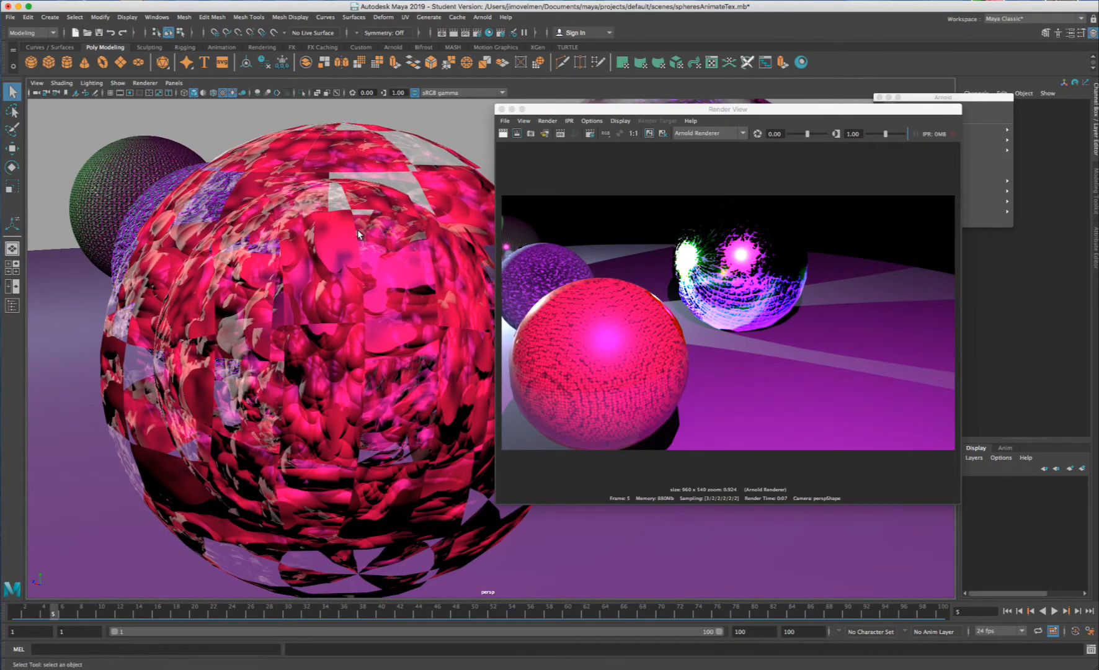
# - Select the large red sphere, uncover it from behind the Render View, and render it close up with Arnold
pyautogui.moveTo(664, 113); pyautogui.dragTo(706, 111)
pyautogui.click(425, 195)
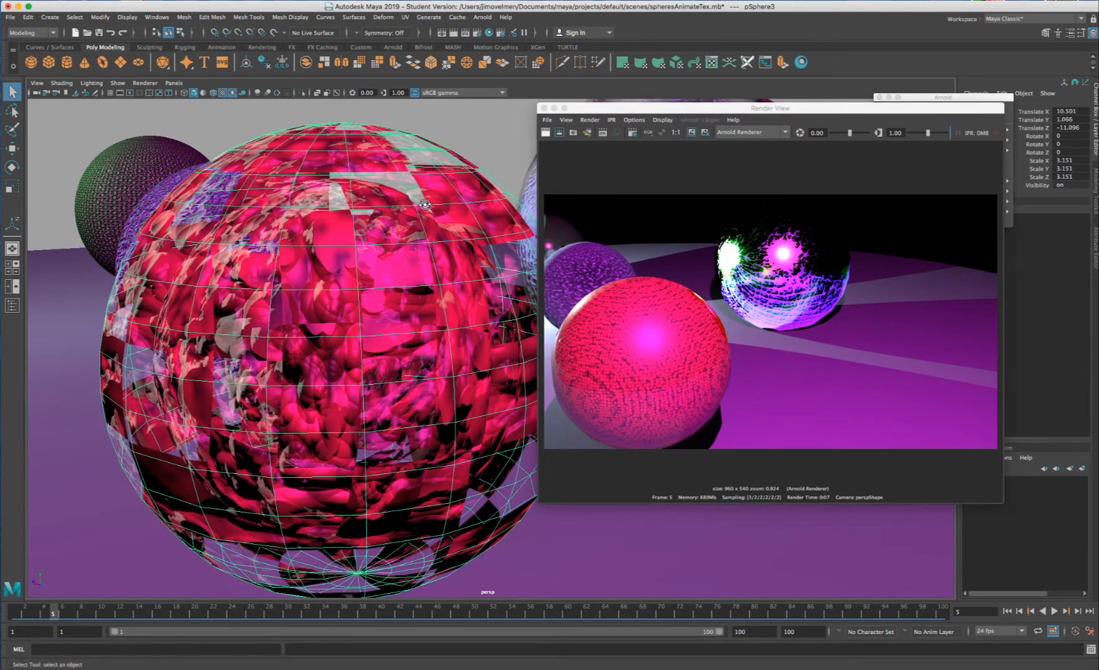
pyautogui.keyDown('alt'); pyautogui.moveTo(425, 205); pyautogui.dragTo(420, 204); pyautogui.keyUp('alt')
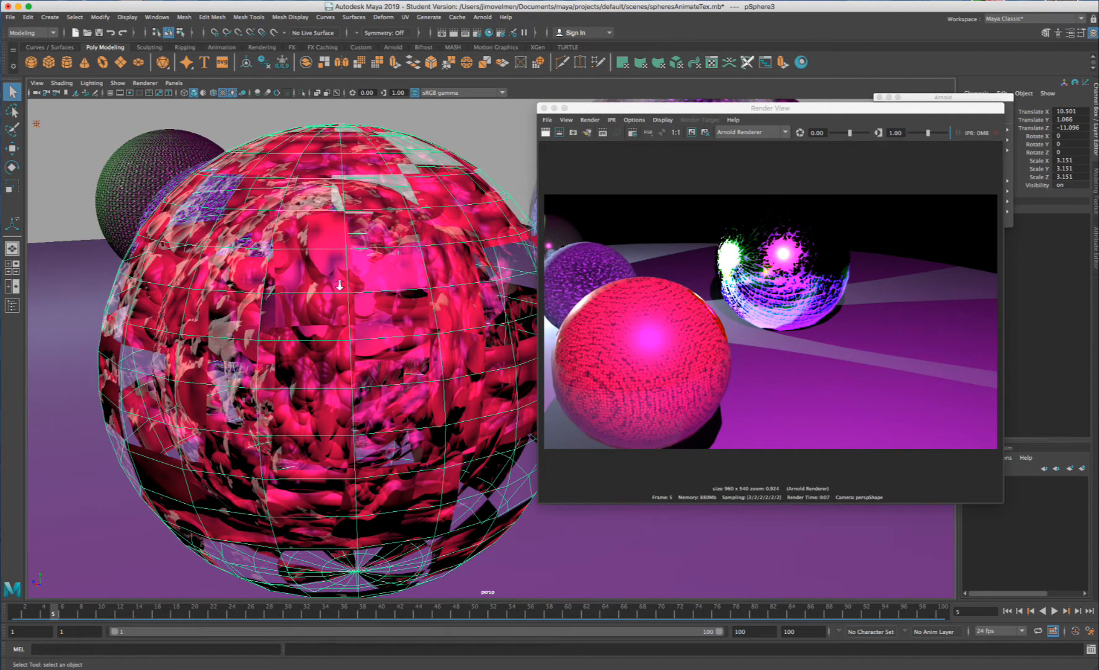
pyautogui.scroll(1, 339, 283)
pyautogui.scroll(-1, 358, 241)
pyautogui.keyDown('alt'); pyautogui.moveTo(395, 191); pyautogui.dragTo(347, 195); pyautogui.keyUp('alt')
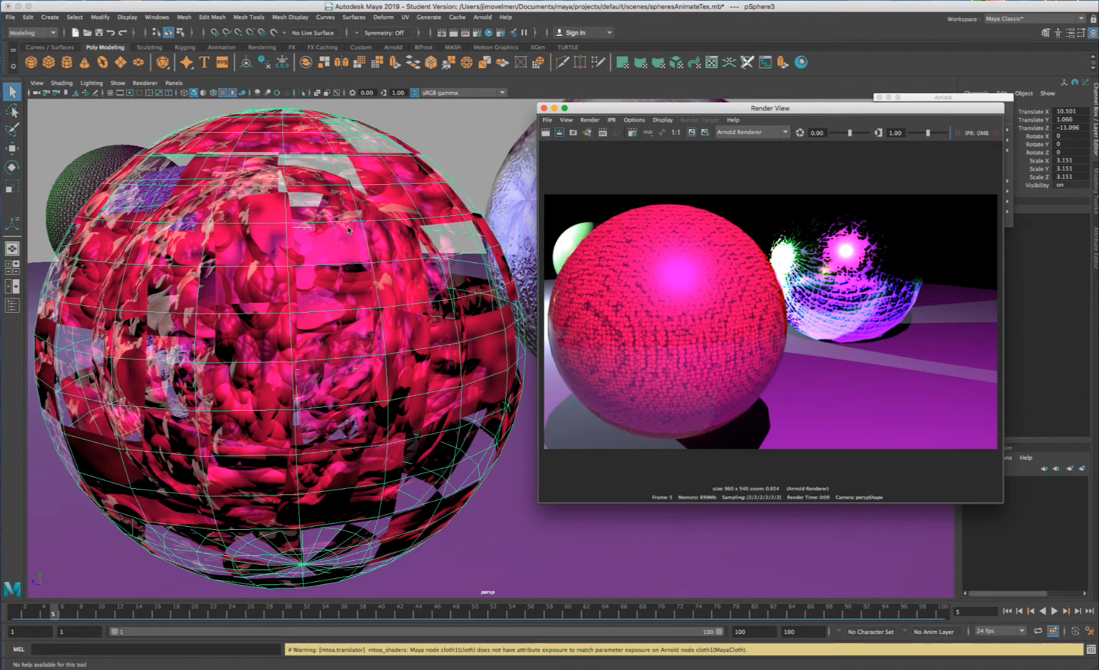
pyautogui.keyDown('alt'); pyautogui.moveTo(348, 230); pyautogui.dragTo(345, 229); pyautogui.keyUp('alt')
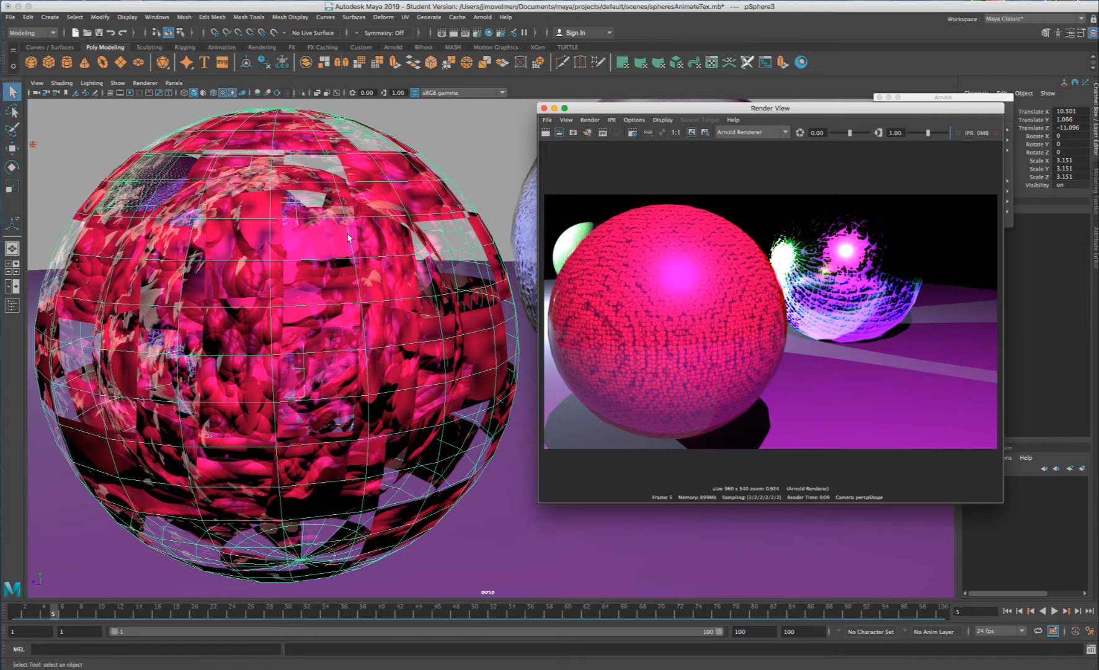
pyautogui.keyDown('alt'); pyautogui.moveTo(353, 240); pyautogui.dragTo(350, 168); pyautogui.keyUp('alt')
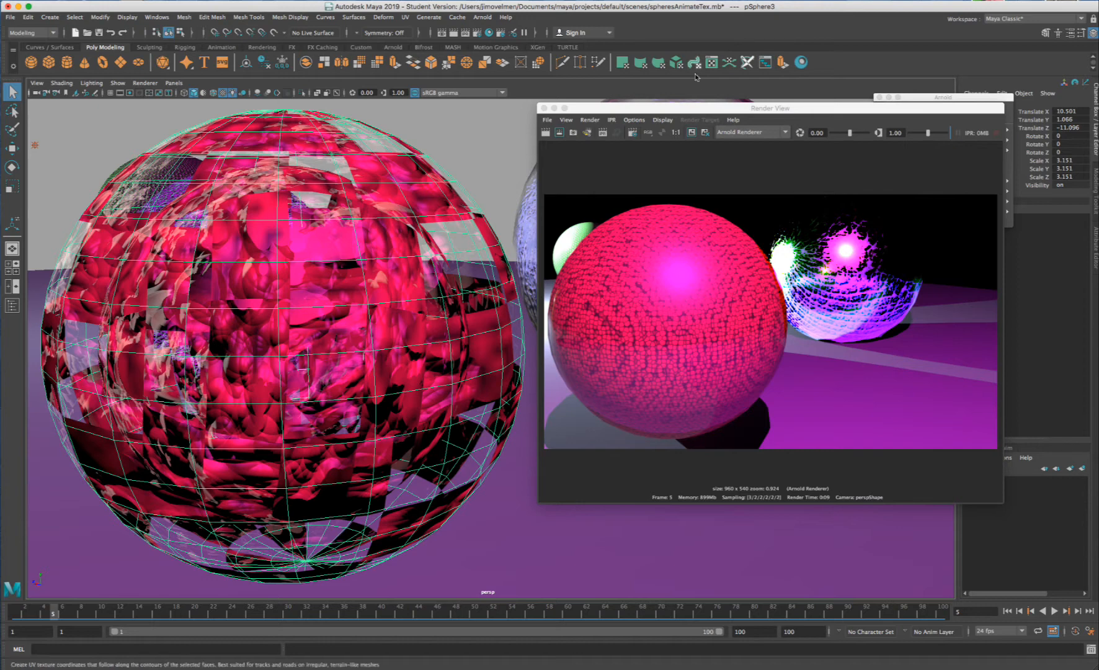
# - Open the red sphere's material attributes and inspect the color and specular properties of phongE1 in the Hypershade
pyautogui.moveTo(618, 112)
pyautogui.mouseDown()
pyautogui.moveTo(571, 123)
pyautogui.moveTo(616, 113)
pyautogui.mouseUp()
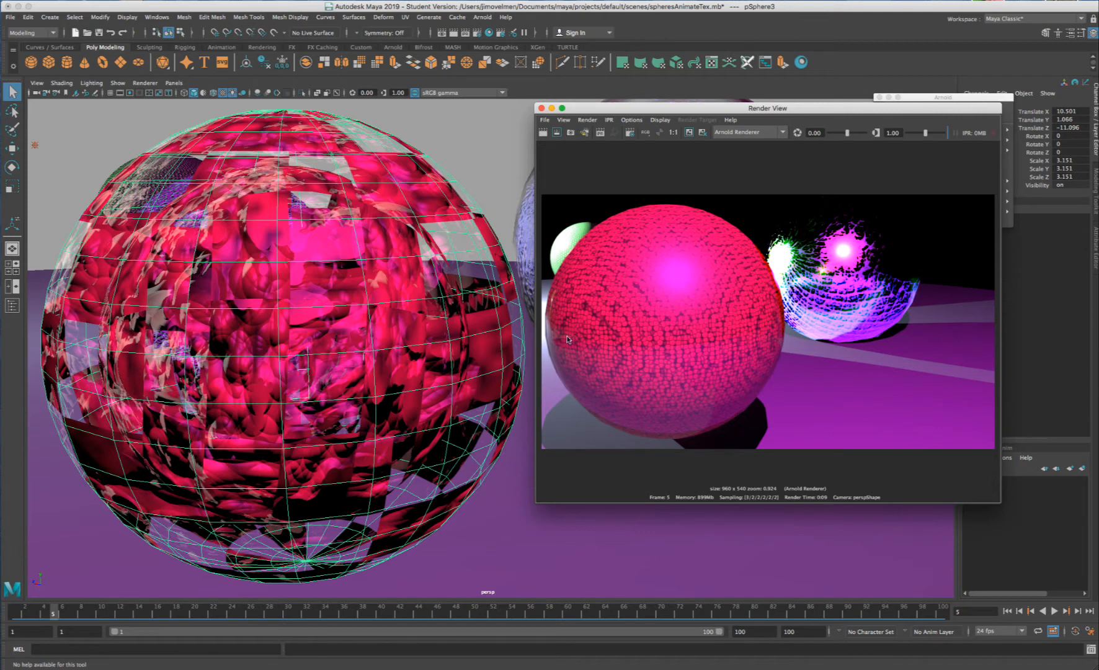
pyautogui.moveTo(429, 193); pyautogui.dragTo(437, 442, button='right')
pyautogui.moveTo(768, 108); pyautogui.dragTo(615, 202)
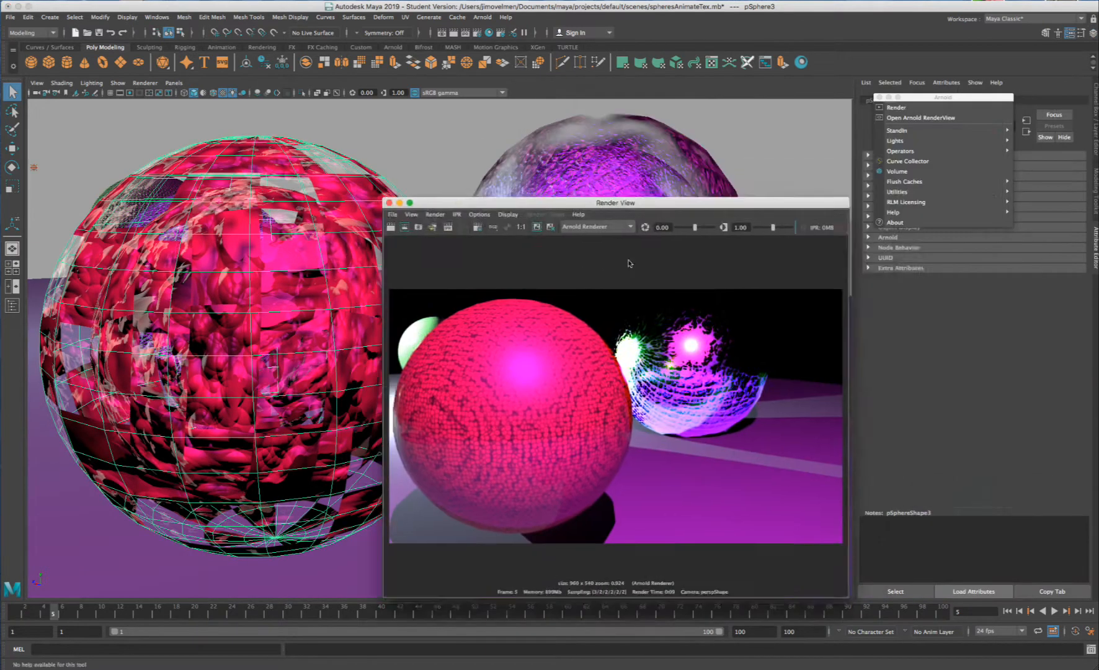
pyautogui.moveTo(628, 263); pyautogui.dragTo(743, 232)
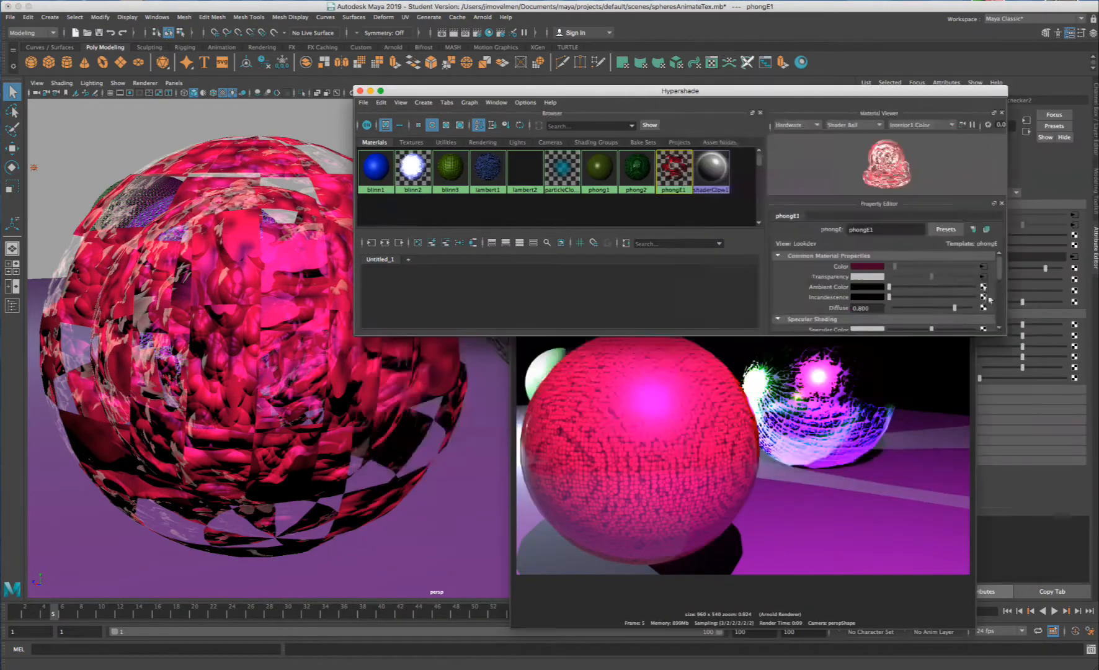
pyautogui.moveTo(1000, 270); pyautogui.dragTo(1000, 279)
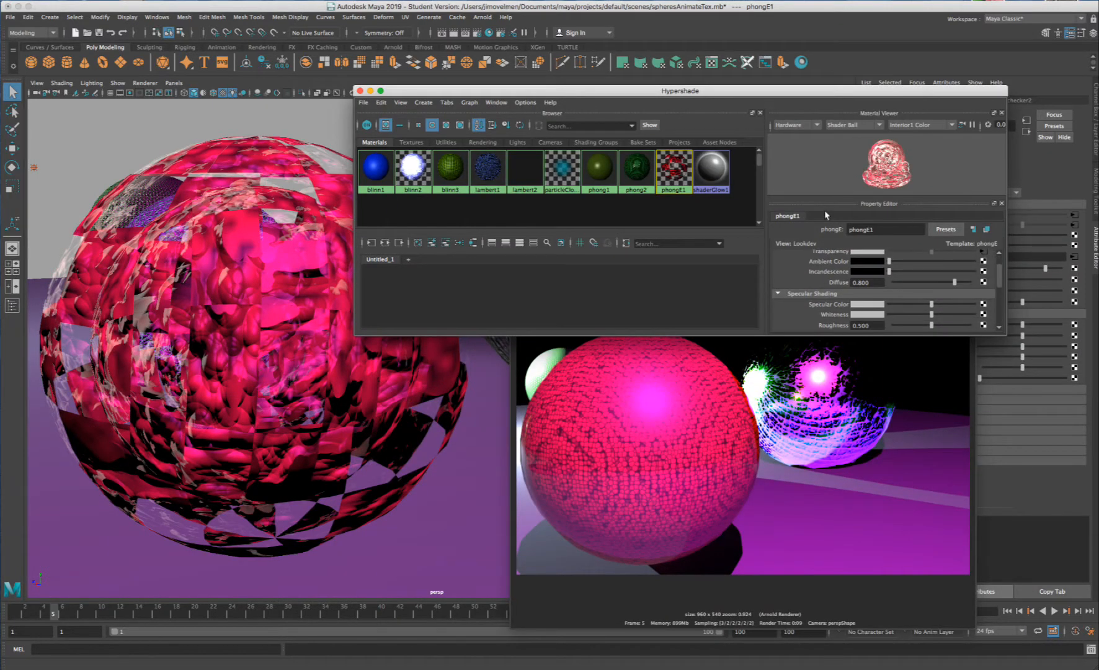
# - Duplicate the large red sphere and move the copy beside the original
pyautogui.moveTo(775, 91); pyautogui.dragTo(794, 9)
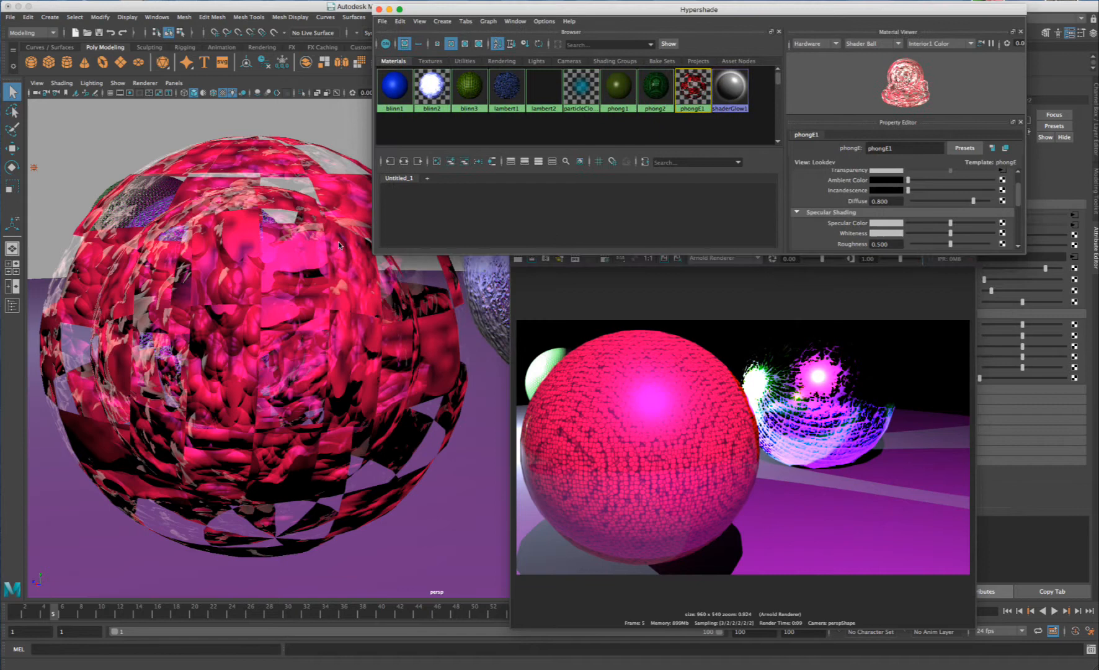
pyautogui.click(357, 287)
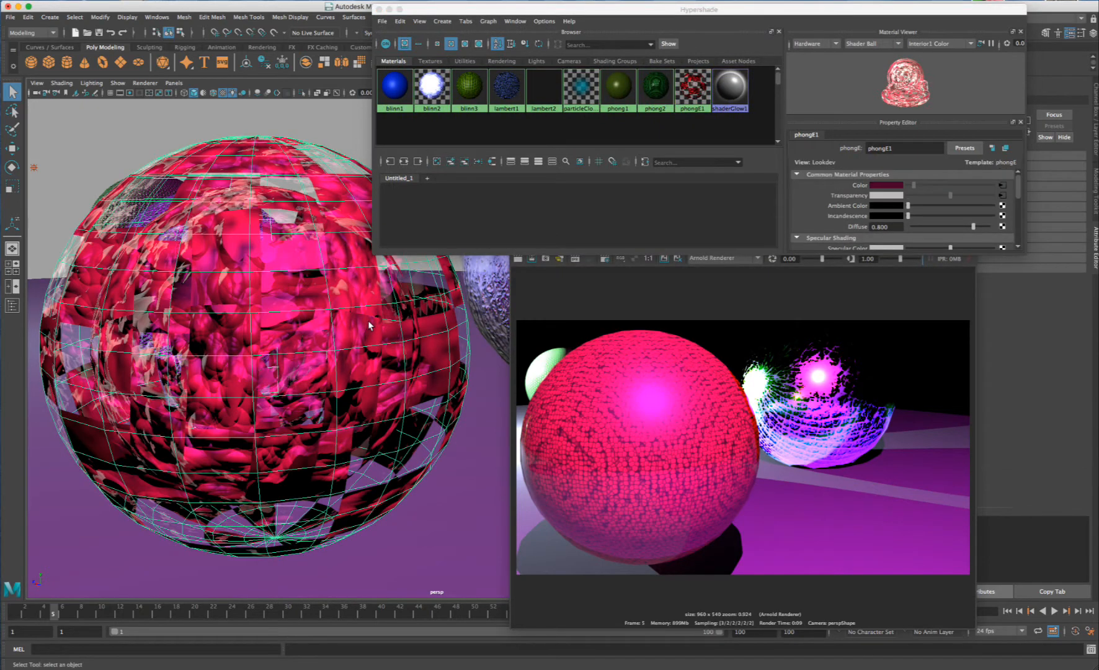
pyautogui.scroll(-8, 368, 325)
pyautogui.scroll(6, 368, 324)
pyautogui.scroll(-3, 350, 304)
pyautogui.scroll(-3, 350, 302)
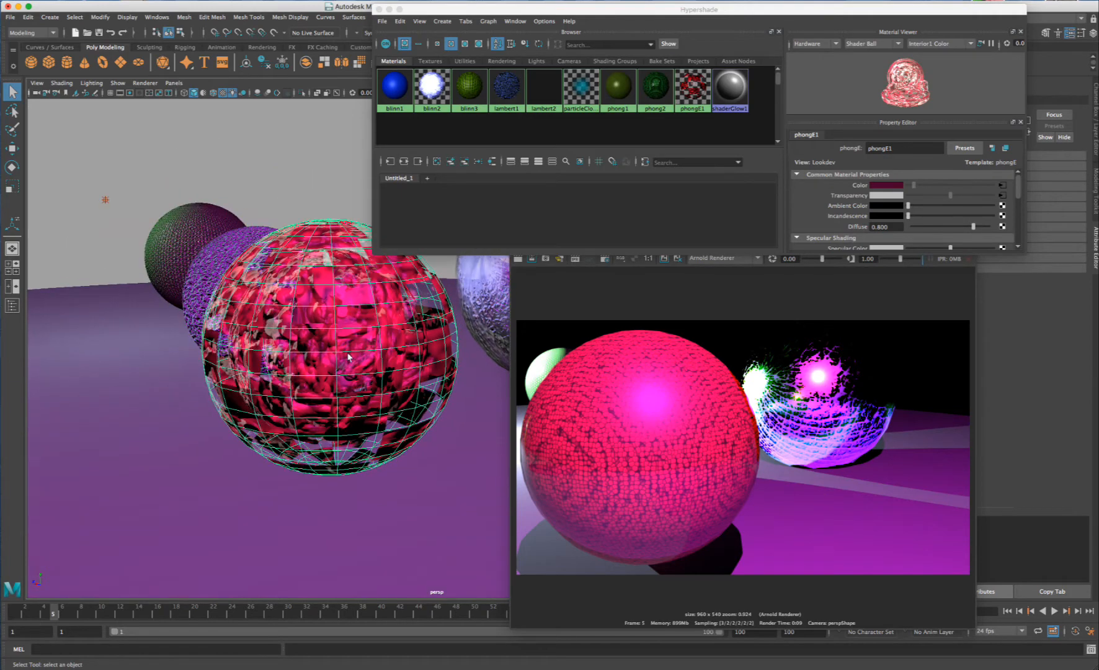
pyautogui.press('w')
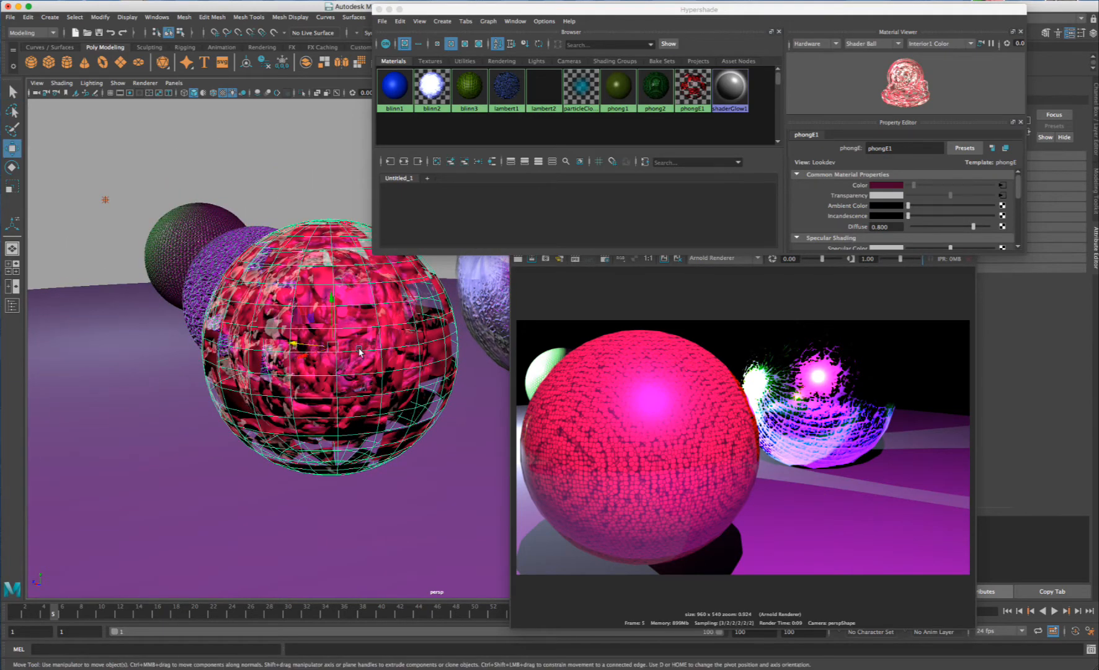
pyautogui.keyDown('alt'); pyautogui.moveTo(360, 351); pyautogui.dragTo(59, 347); pyautogui.keyUp('alt')
pyautogui.scroll(4, 364, 383)
pyautogui.scroll(-3, 365, 382)
pyautogui.keyDown('alt'); pyautogui.moveTo(412, 345); pyautogui.dragTo(464, 357); pyautogui.keyUp('alt')
pyautogui.click(437, 356)
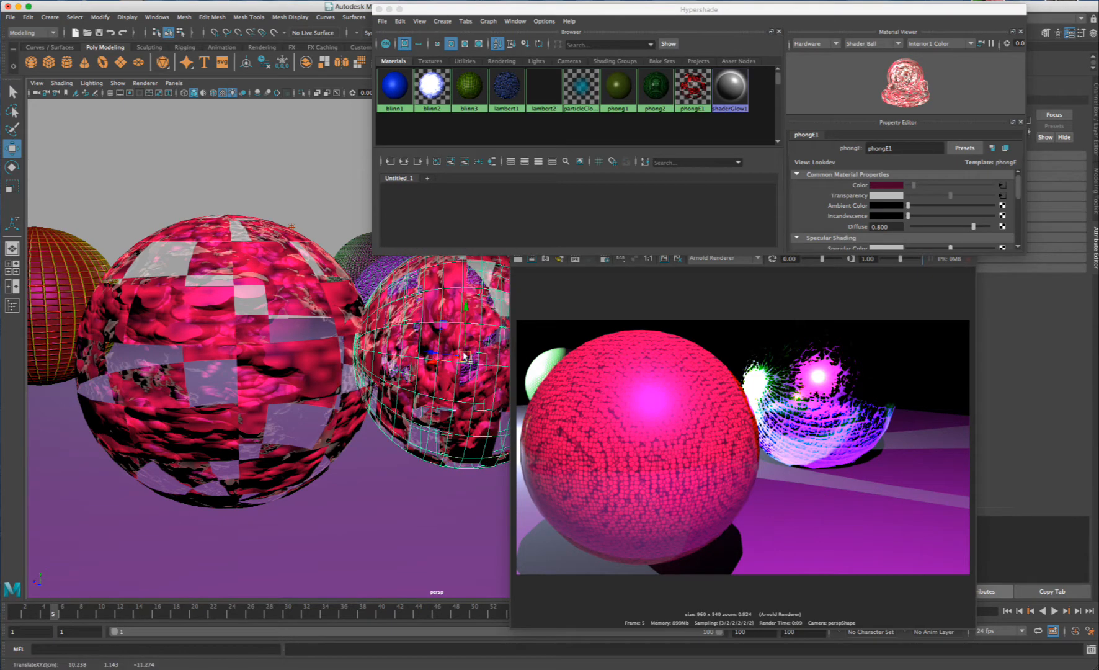
# - Scale the duplicated red sphere and reposition it next to the original
pyautogui.press('r')
pyautogui.moveTo(533, 344); pyautogui.dragTo(571, 323)
pyautogui.press('w')
pyautogui.moveTo(448, 360); pyautogui.dragTo(519, 347)
# - Assign a new Arnold aiStandardSurface material to the original red sphere, pSphere3
pyautogui.keyDown('alt'); pyautogui.moveTo(229, 248); pyautogui.dragTo(247, 243); pyautogui.keyUp('alt')
pyautogui.click(247, 242)
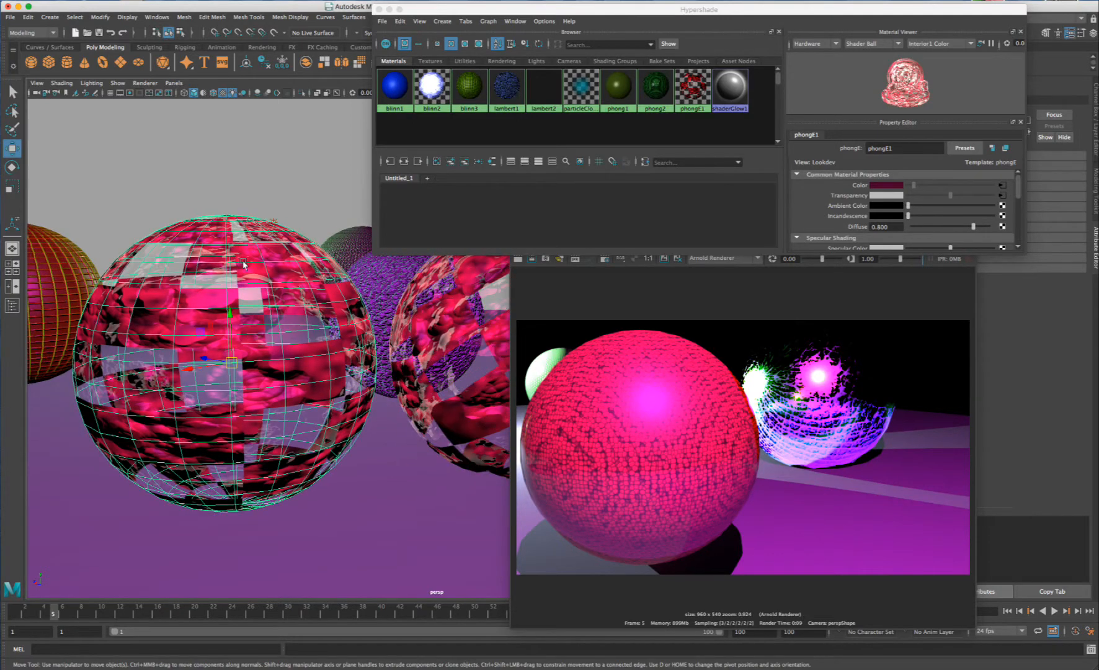
pyautogui.keyDown('alt'); pyautogui.moveTo(242, 258); pyautogui.dragTo(237, 222, button='middle'); pyautogui.keyUp('alt')
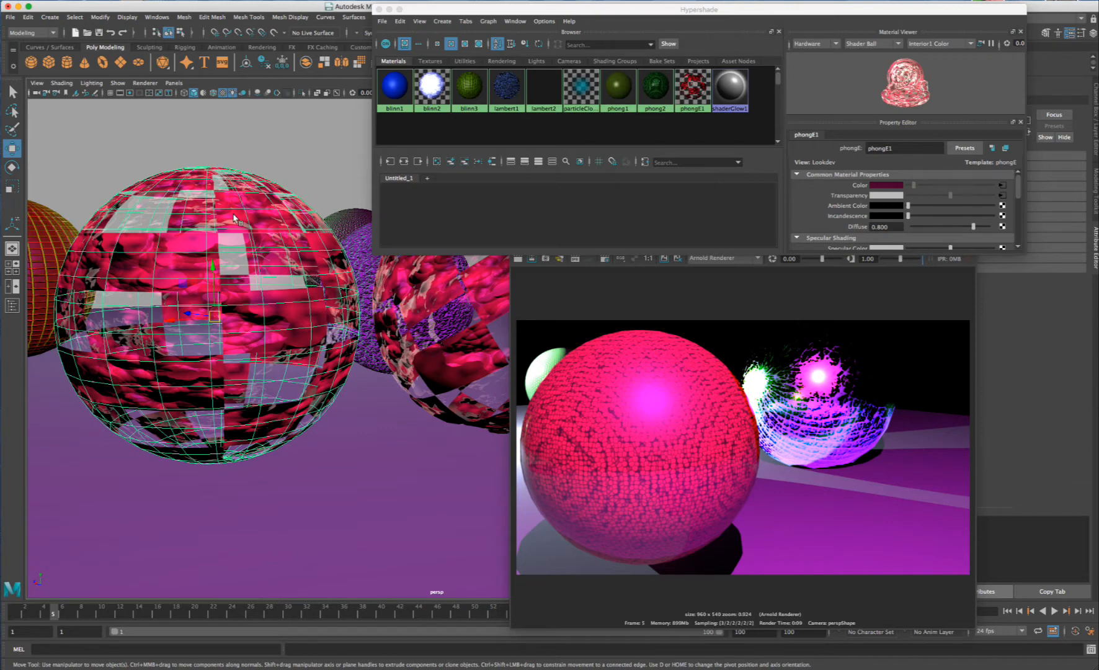
pyautogui.moveTo(235, 218); pyautogui.dragTo(245, 476, button='right')
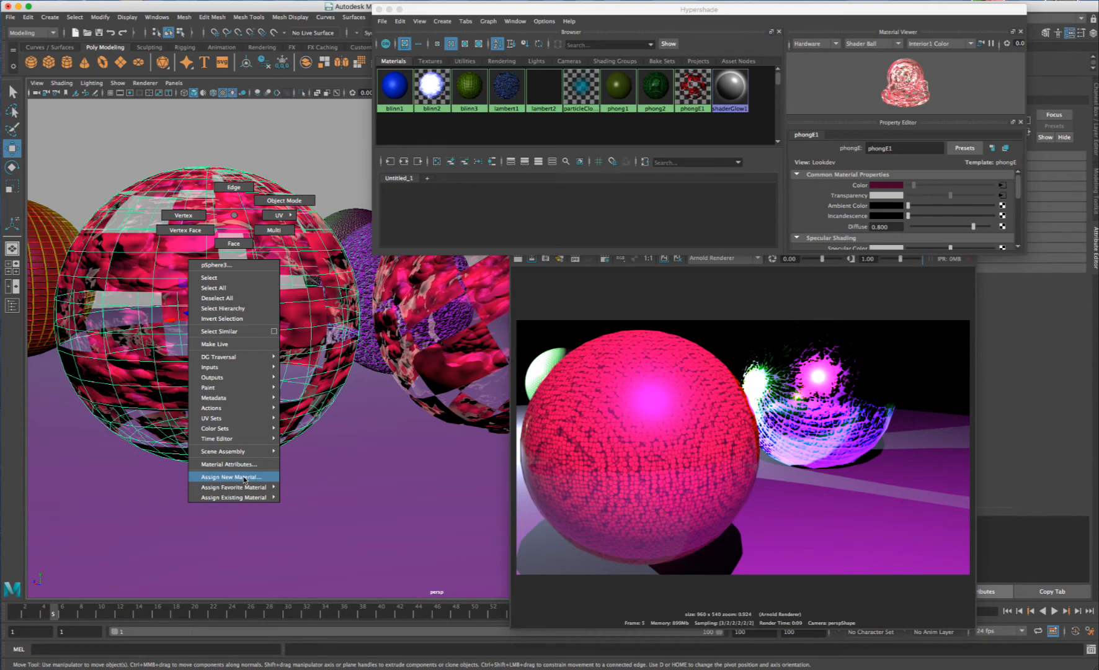
pyautogui.moveTo(244, 478); pyautogui.dragTo(244, 479, button='right')
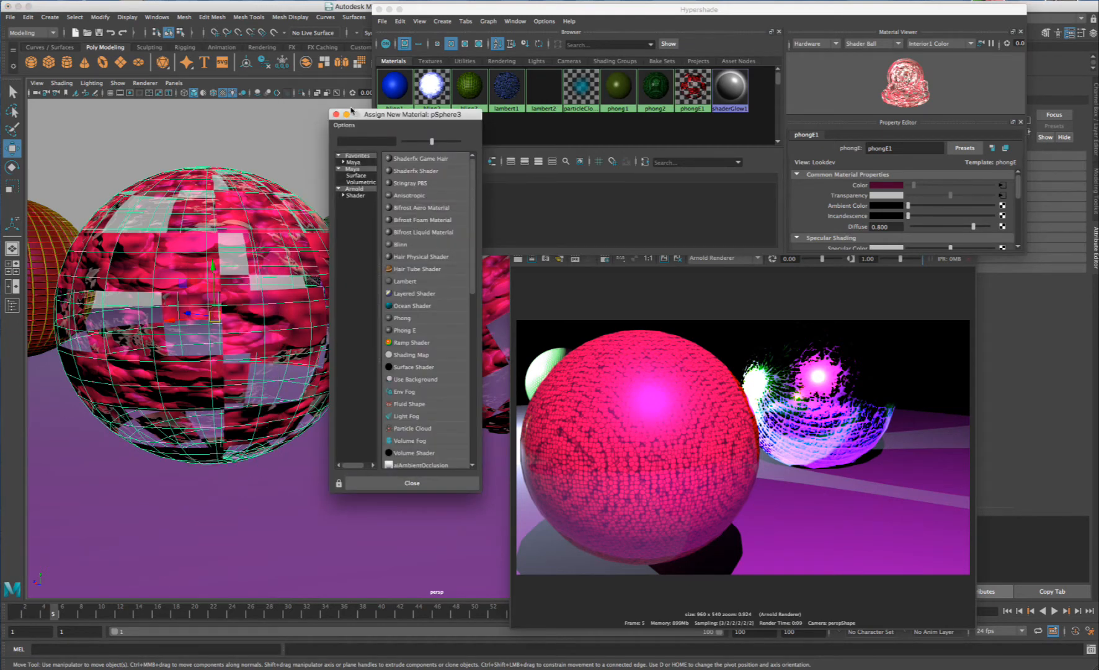
pyautogui.click(367, 163)
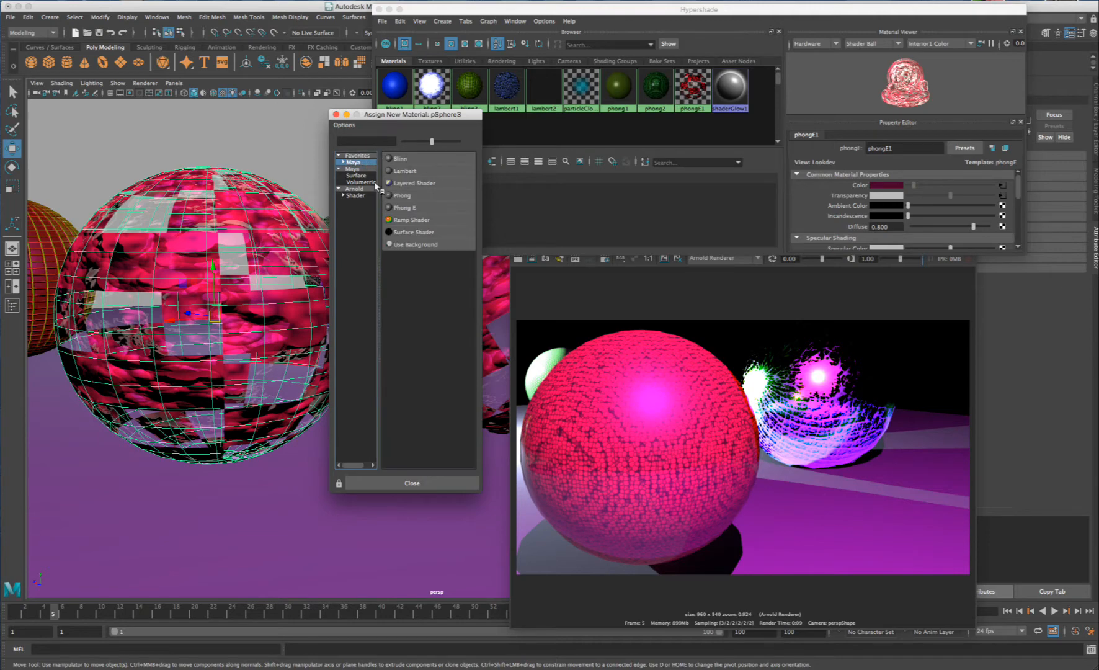
pyautogui.click(365, 189)
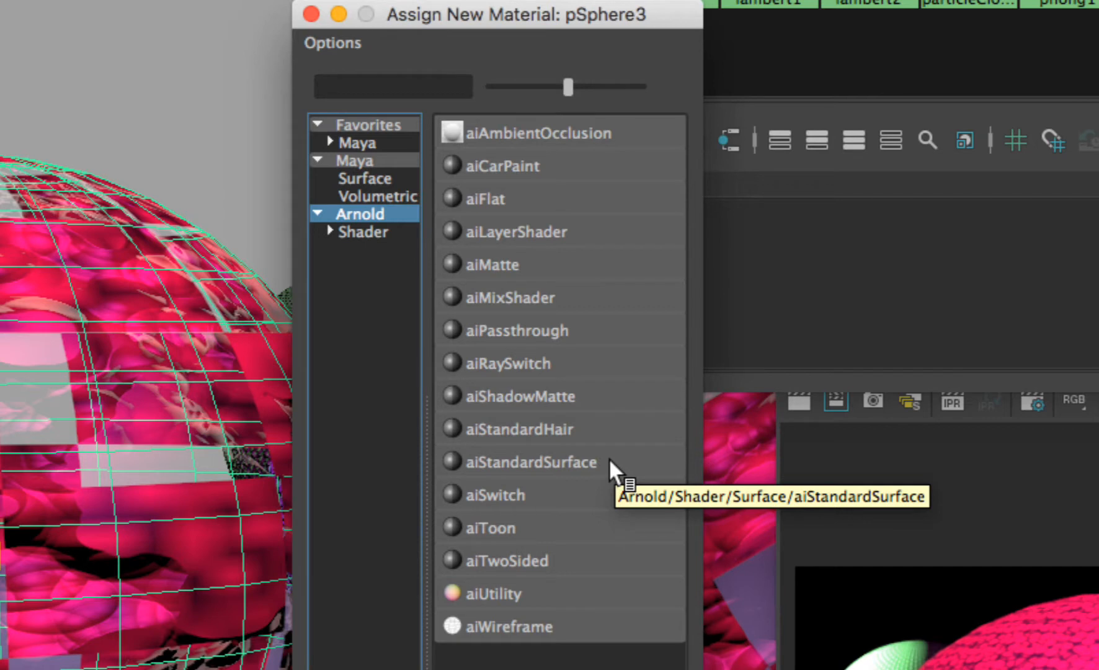
pyautogui.click(372, 124)
pyautogui.click(373, 217)
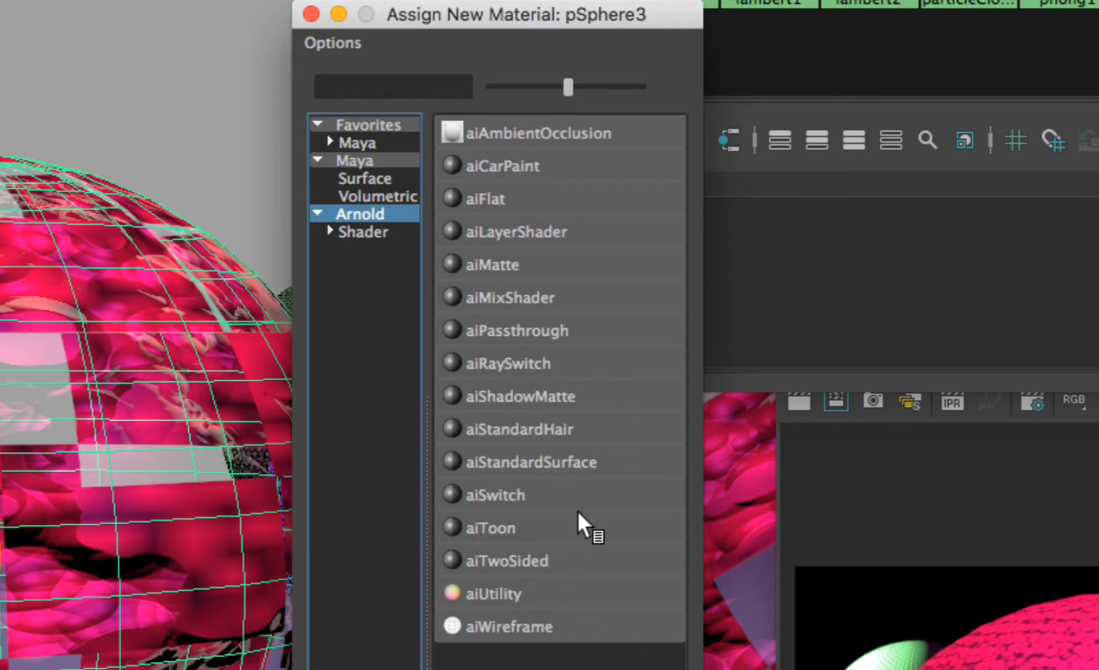
pyautogui.click(613, 461)
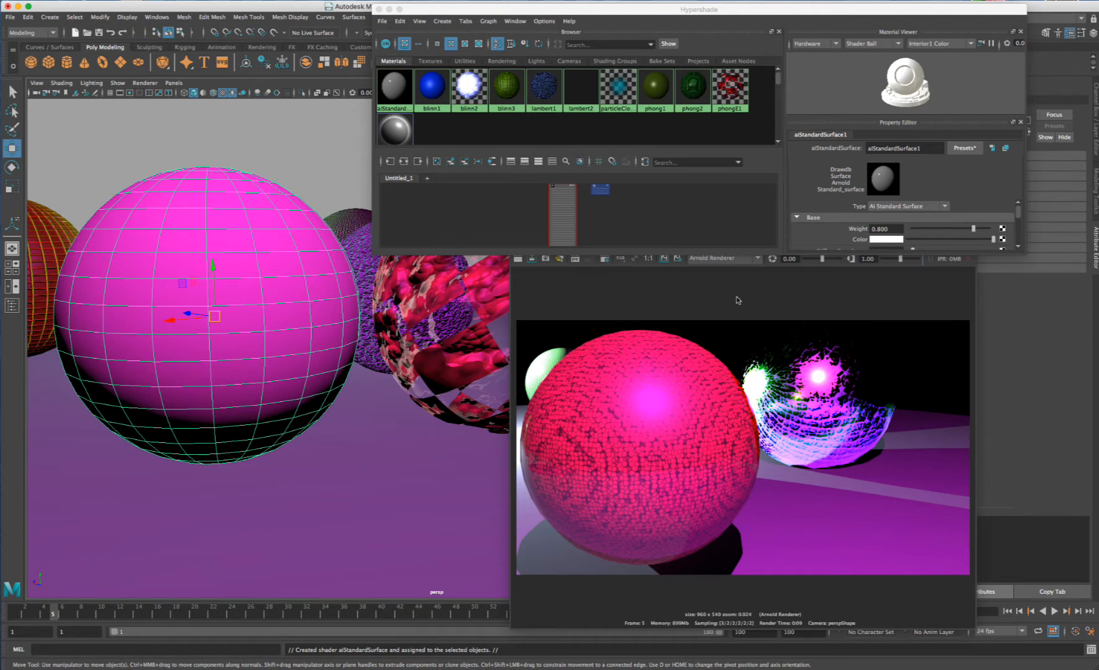
# - Close the Hypershade, display the pink sphere's aiStandardSurface1 attributes, and clear the Render View away from the viewport
pyautogui.moveTo(1021, 253); pyautogui.dragTo(1050, 470)
pyautogui.moveTo(412, 13); pyautogui.dragTo(418, 73)
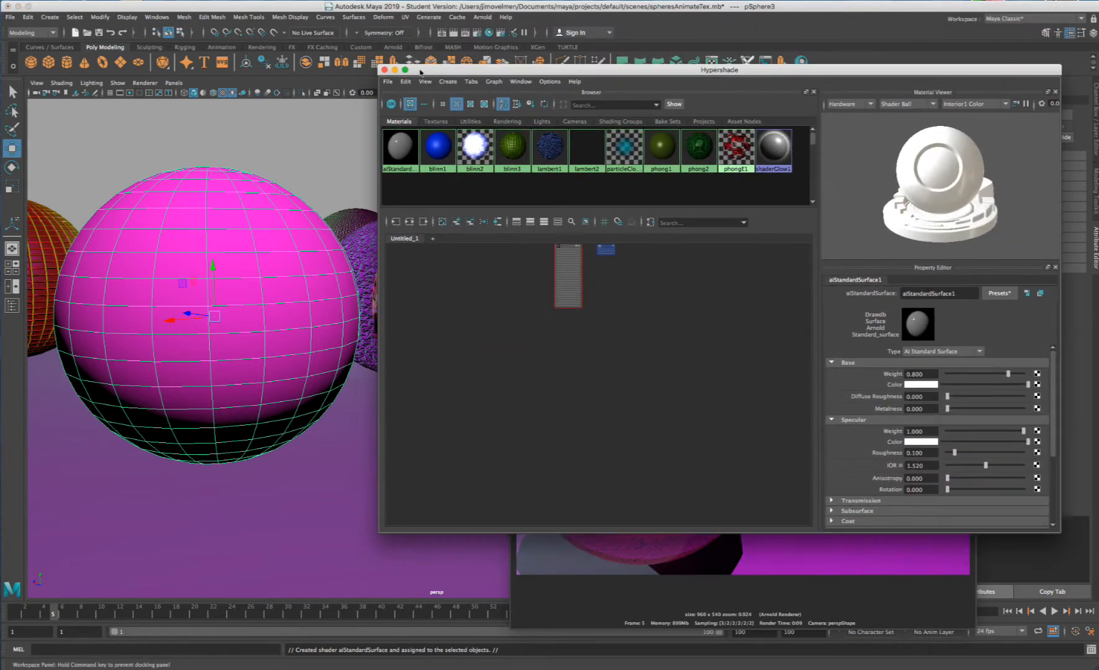
pyautogui.click(386, 72)
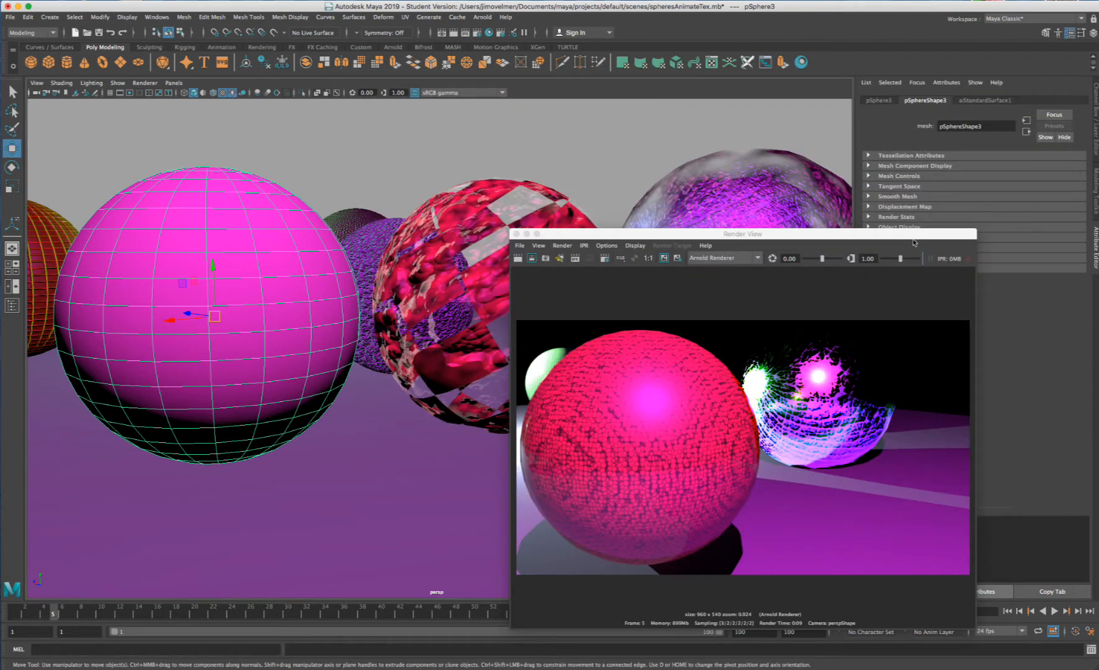
pyautogui.rightClick(246, 222)
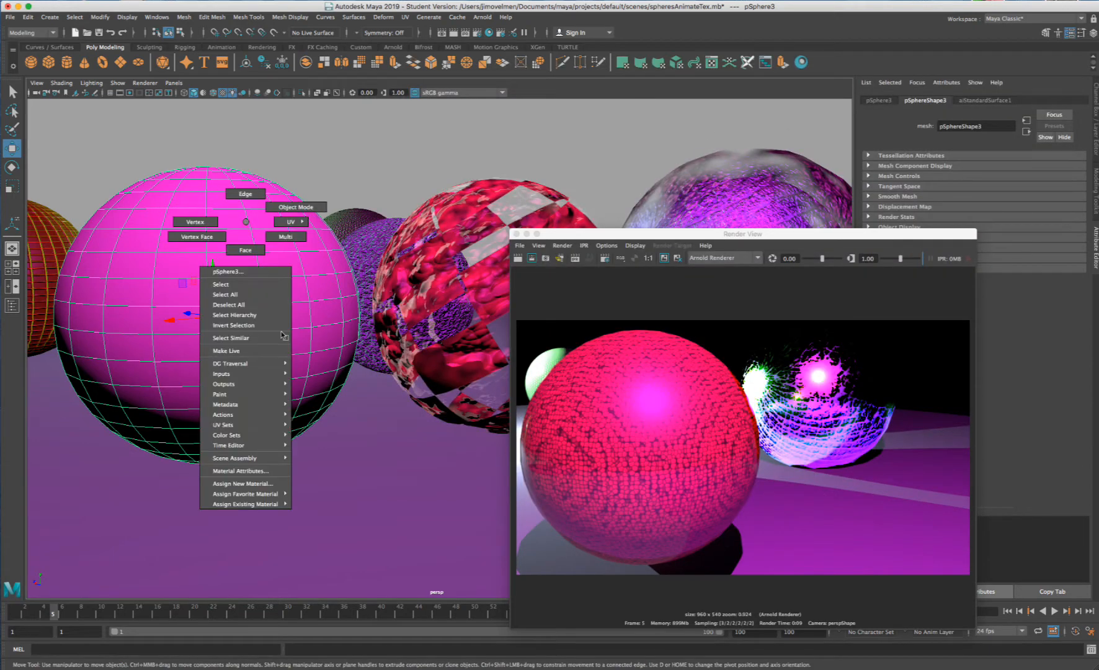
pyautogui.click(271, 472)
pyautogui.moveTo(613, 234); pyautogui.dragTo(448, 113)
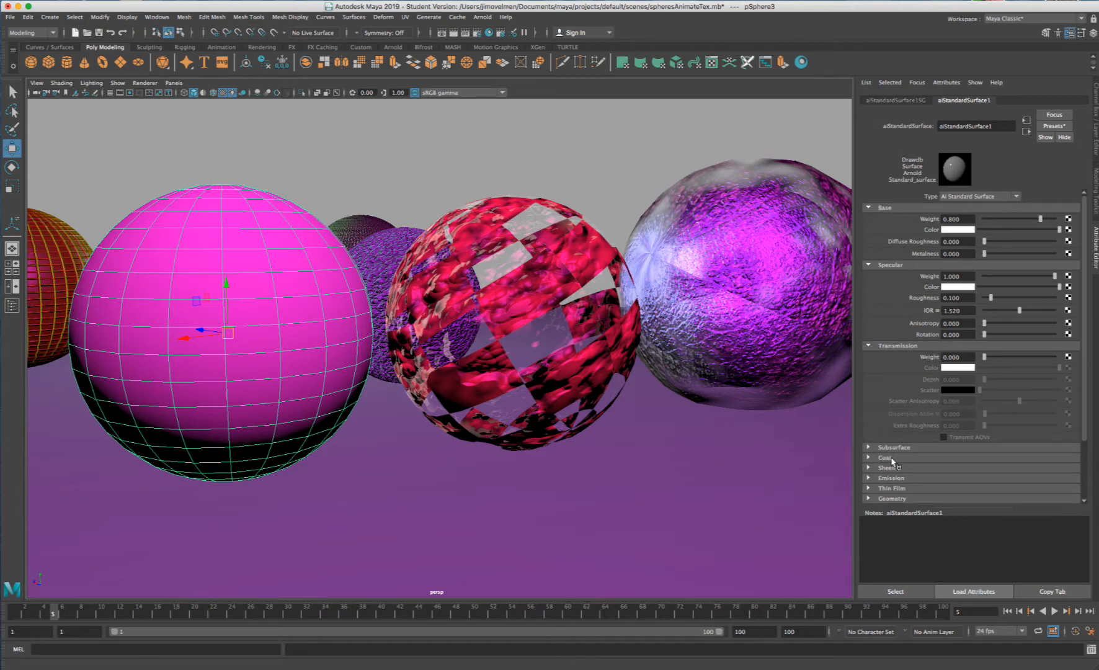
# - Examine the Sheen and Geometry attributes of aiStandardSurface1, including its bump mapping slot, and collapse both groups
pyautogui.click(869, 467)
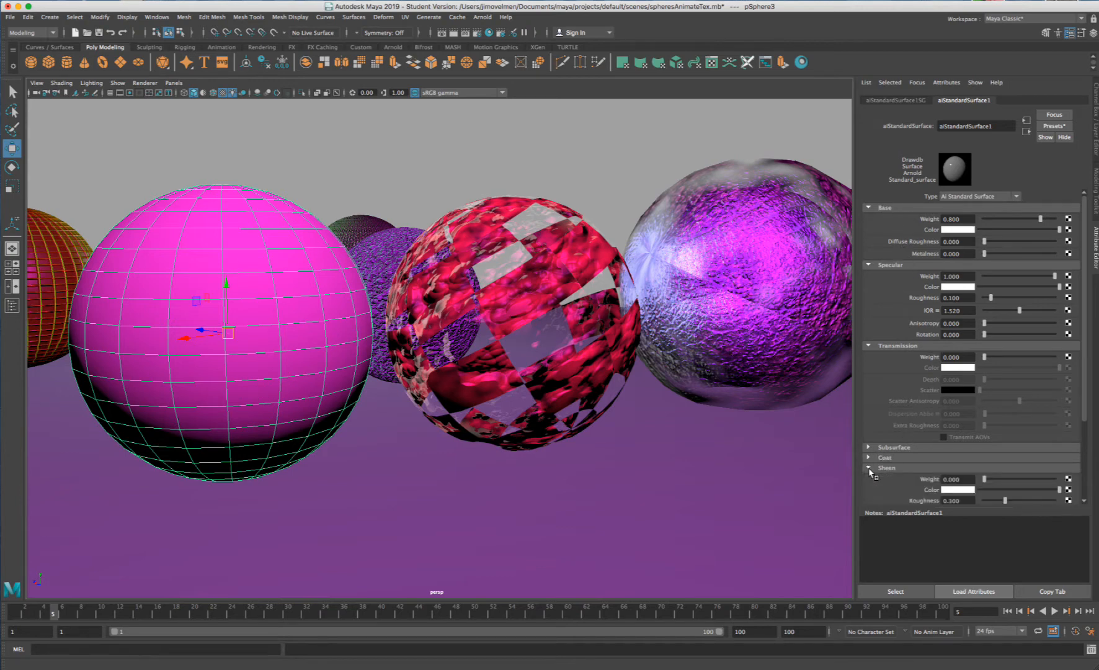
pyautogui.scroll(-3, 972, 423)
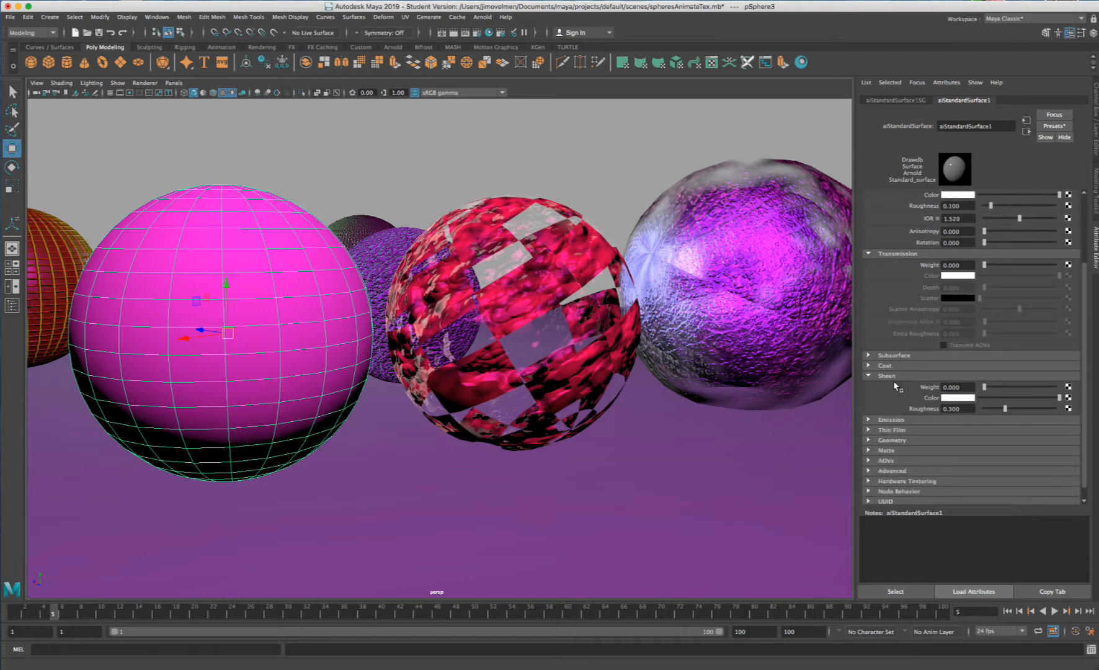
pyautogui.click(869, 441)
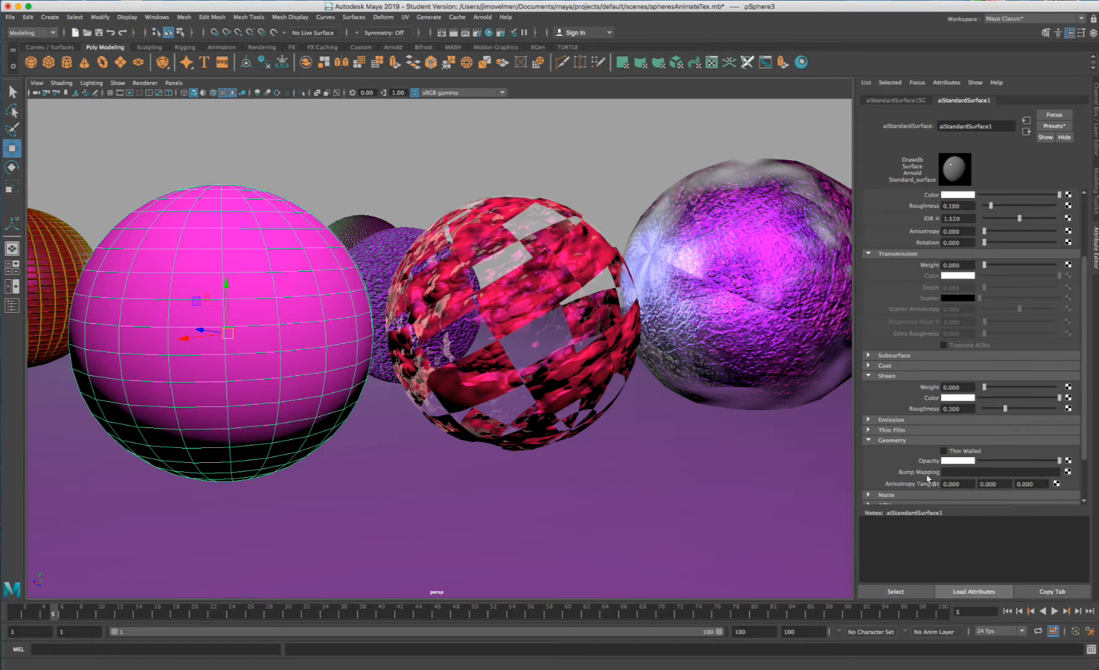
pyautogui.click(869, 375)
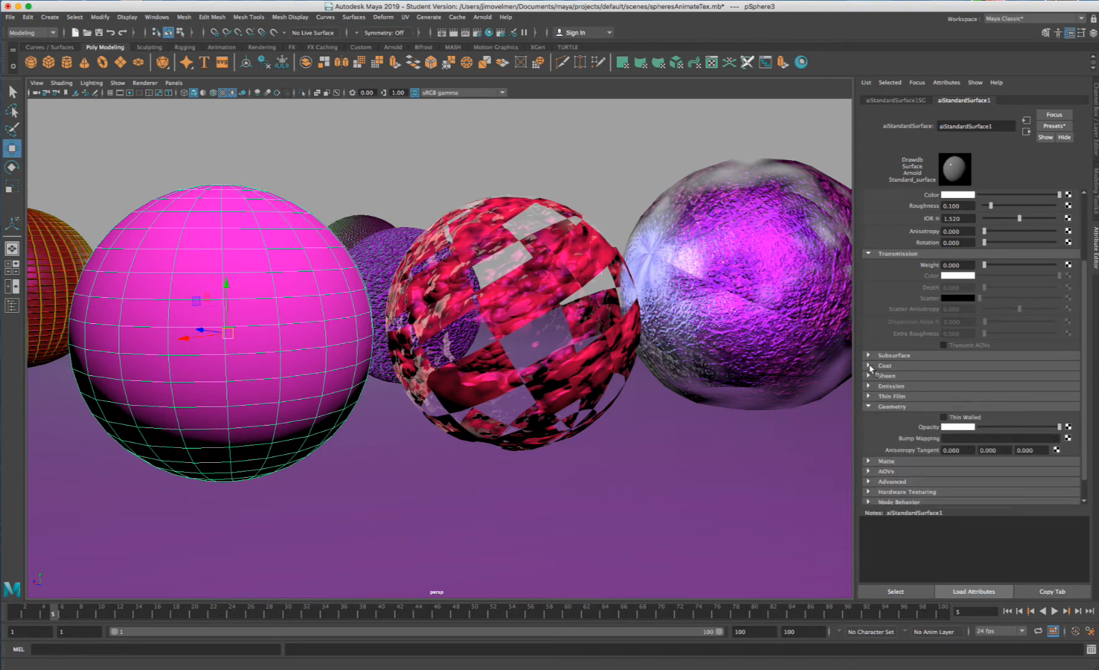
pyautogui.click(869, 406)
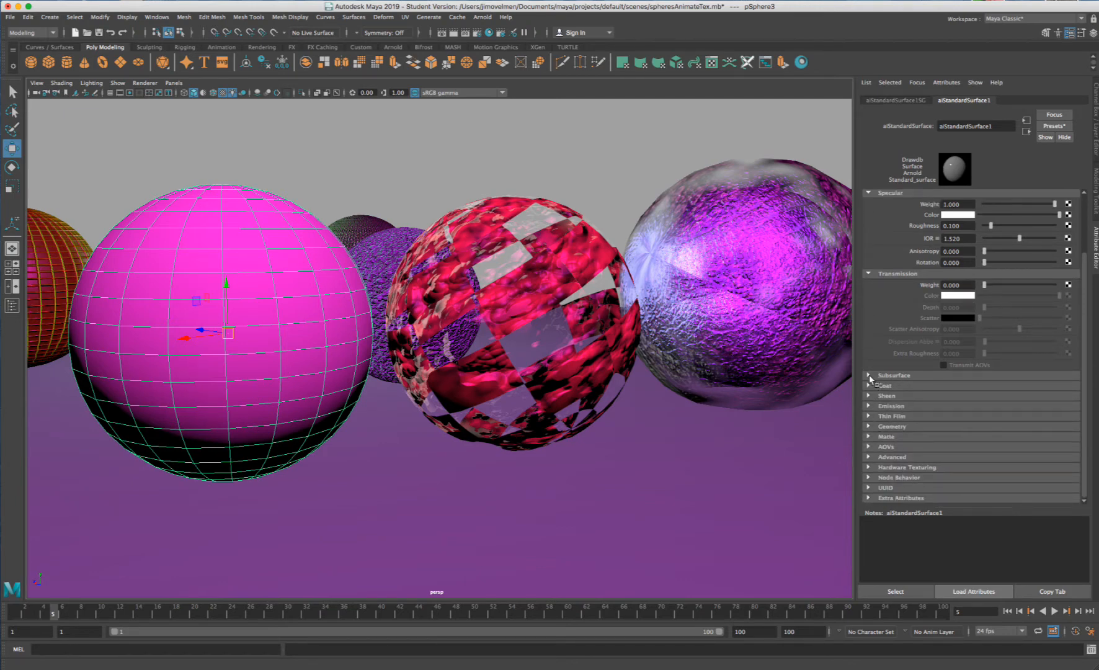
pyautogui.scroll(3, 893, 292)
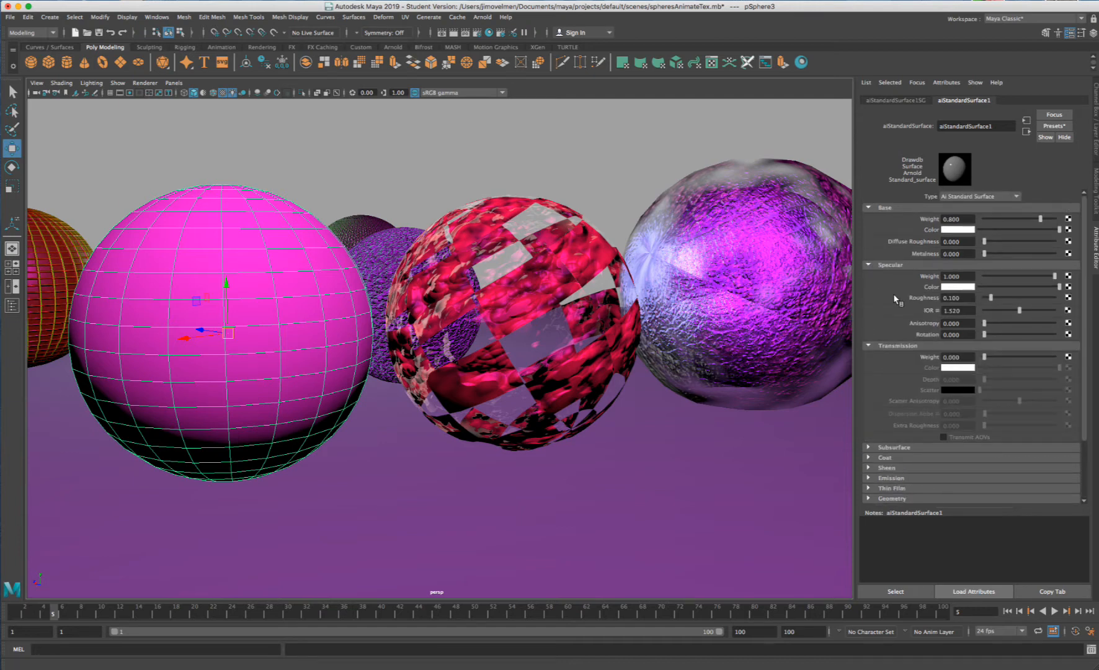
# - Select the duplicated red sphere and inspect the leather texture connected to its phongE1 color
pyautogui.click(537, 250)
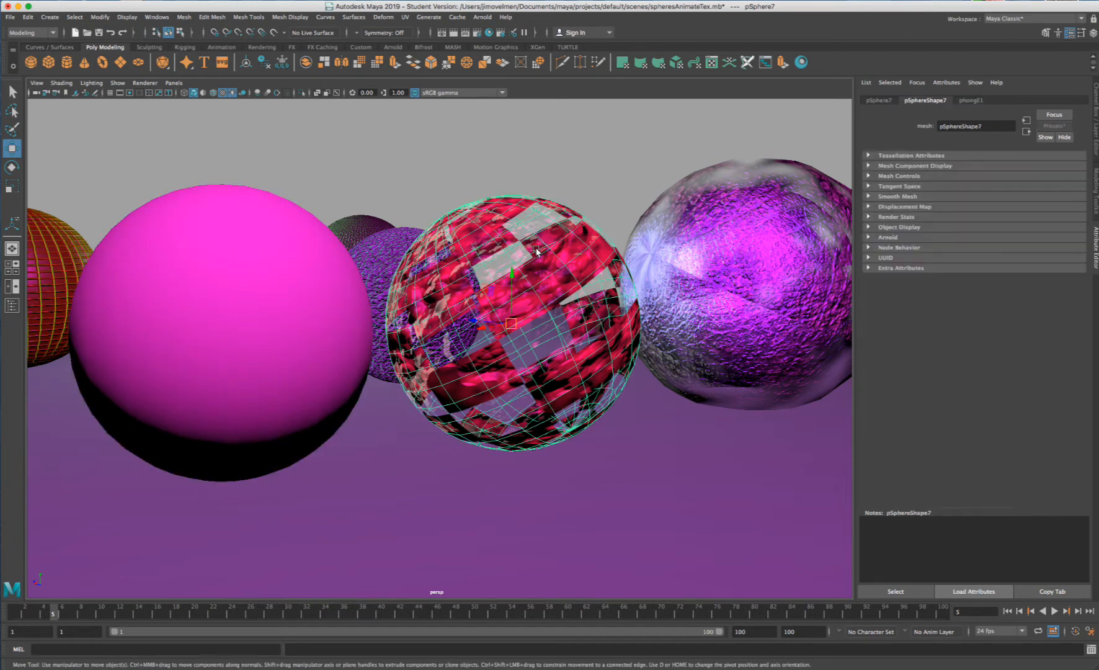
pyautogui.keyDown('alt'); pyautogui.moveTo(569, 277); pyautogui.dragTo(583, 299); pyautogui.keyUp('alt')
pyautogui.scroll(2, 532, 297)
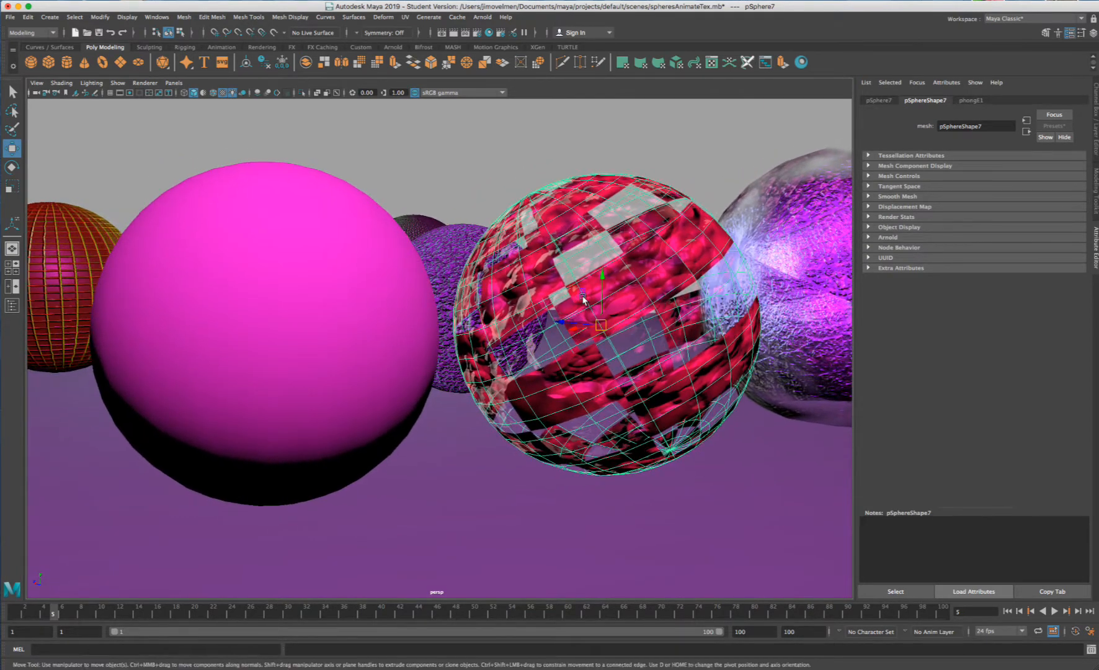
pyautogui.moveTo(595, 208); pyautogui.dragTo(589, 447, button='right')
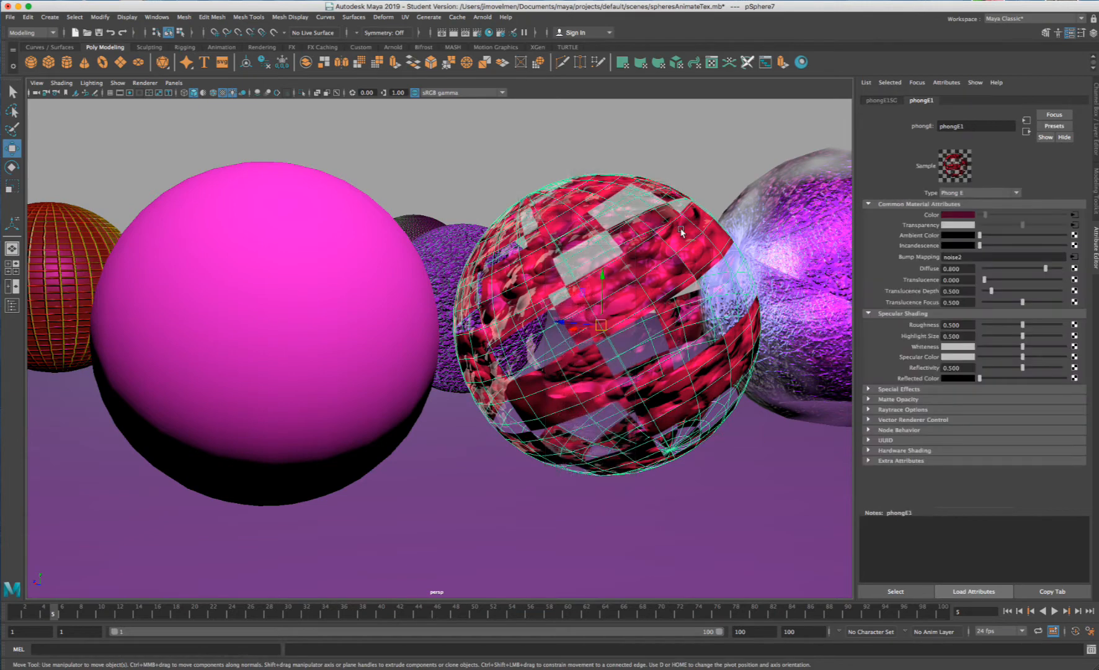
pyautogui.click(1074, 215)
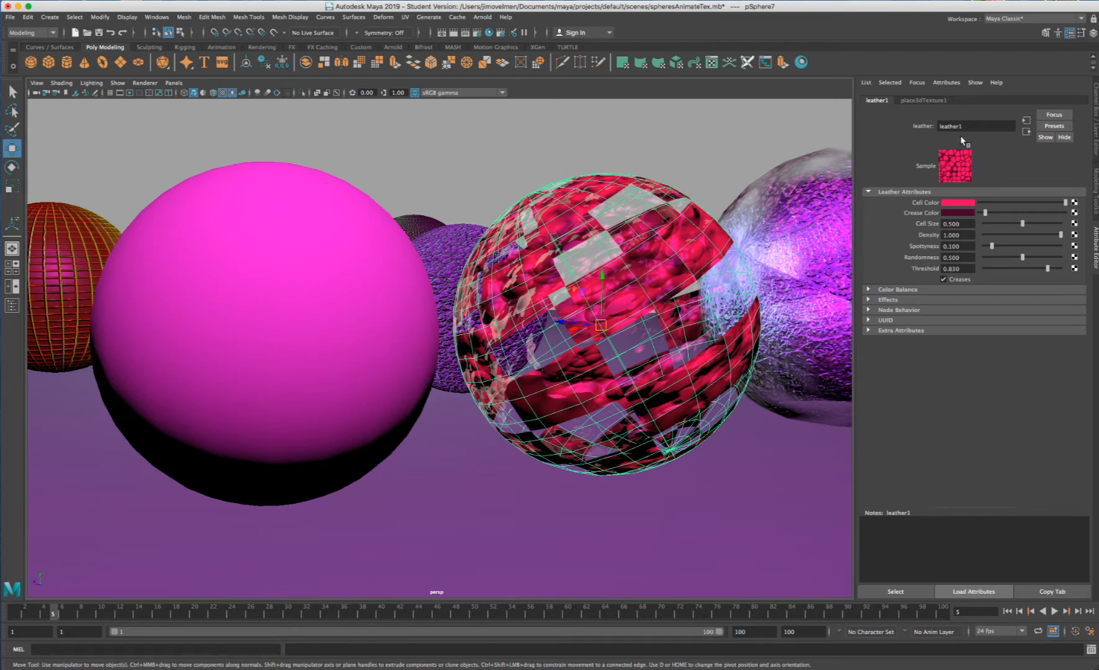
# - Connect a new Leather texture to the base color of the pink sphere's aiStandardSurface1 material
pyautogui.click(322, 221)
pyautogui.moveTo(291, 202); pyautogui.dragTo(324, 452, button='right')
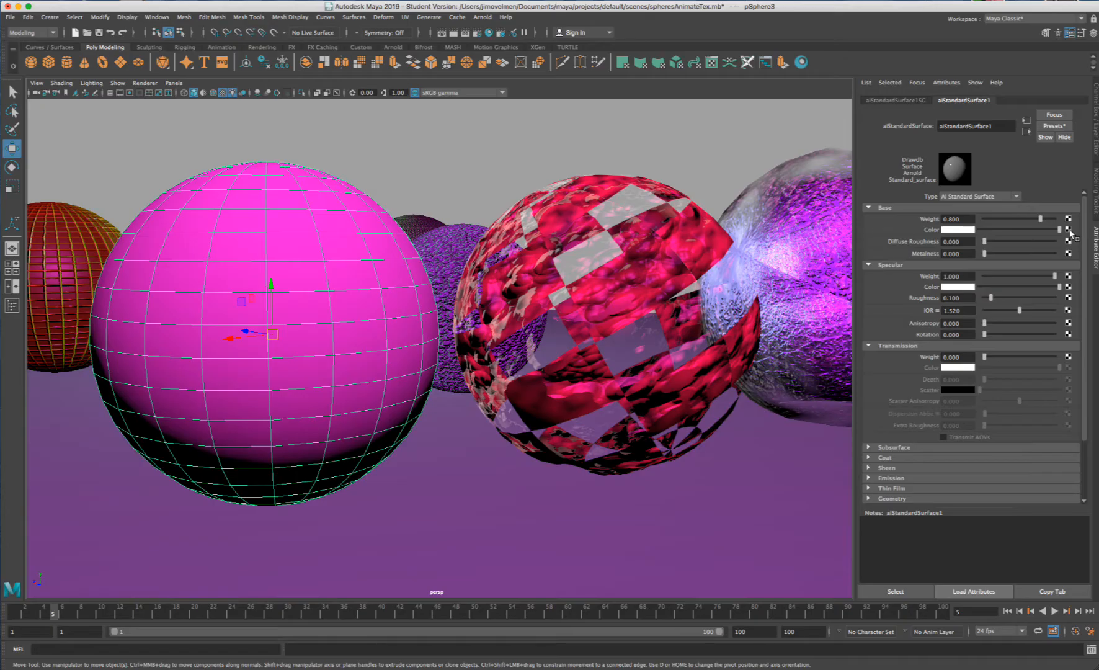
pyautogui.click(969, 404)
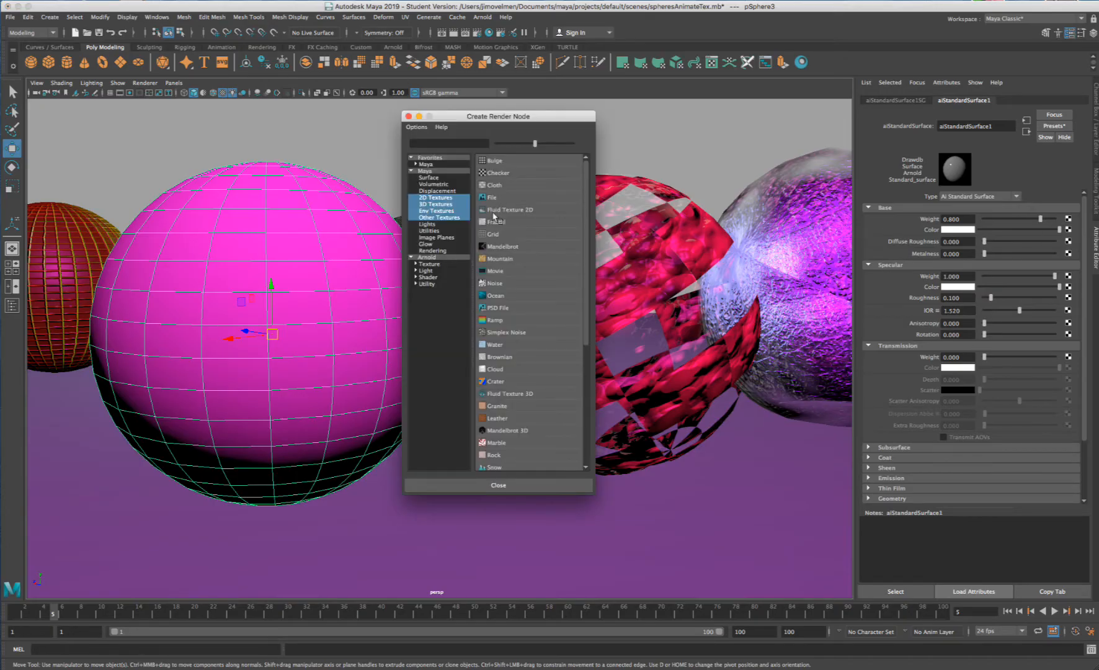
pyautogui.click(520, 420)
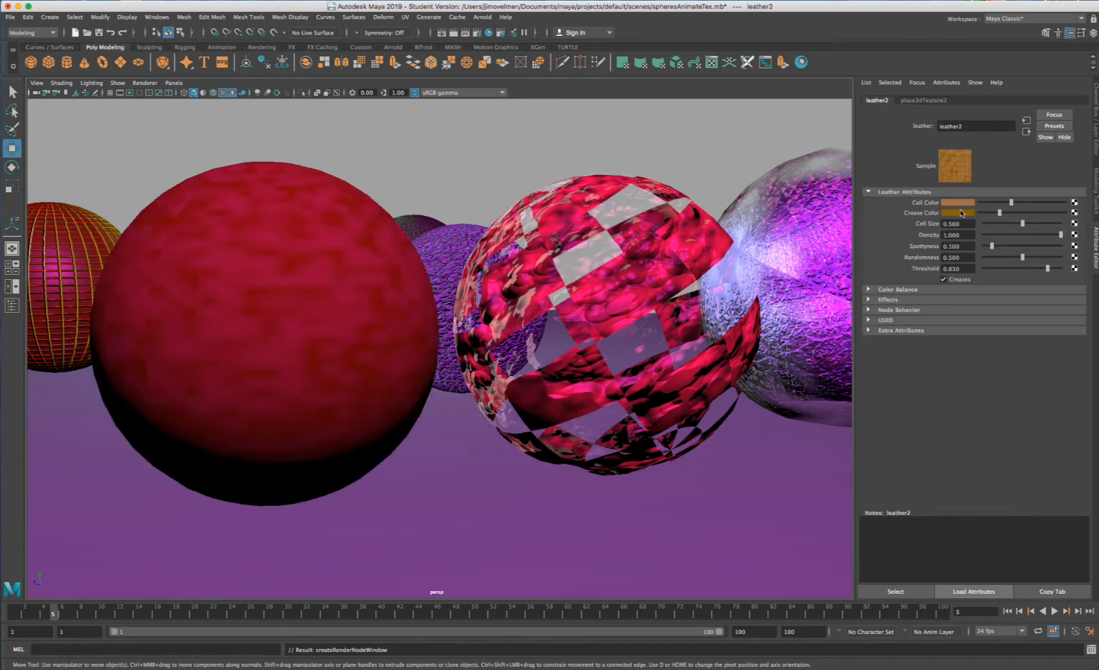
# - Set the new leather texture's cell color to bright red and its crease color to dark red
pyautogui.click(961, 206)
pyautogui.moveTo(990, 245); pyautogui.dragTo(929, 265)
pyautogui.click(997, 257)
pyautogui.click(952, 214)
pyautogui.click(971, 240)
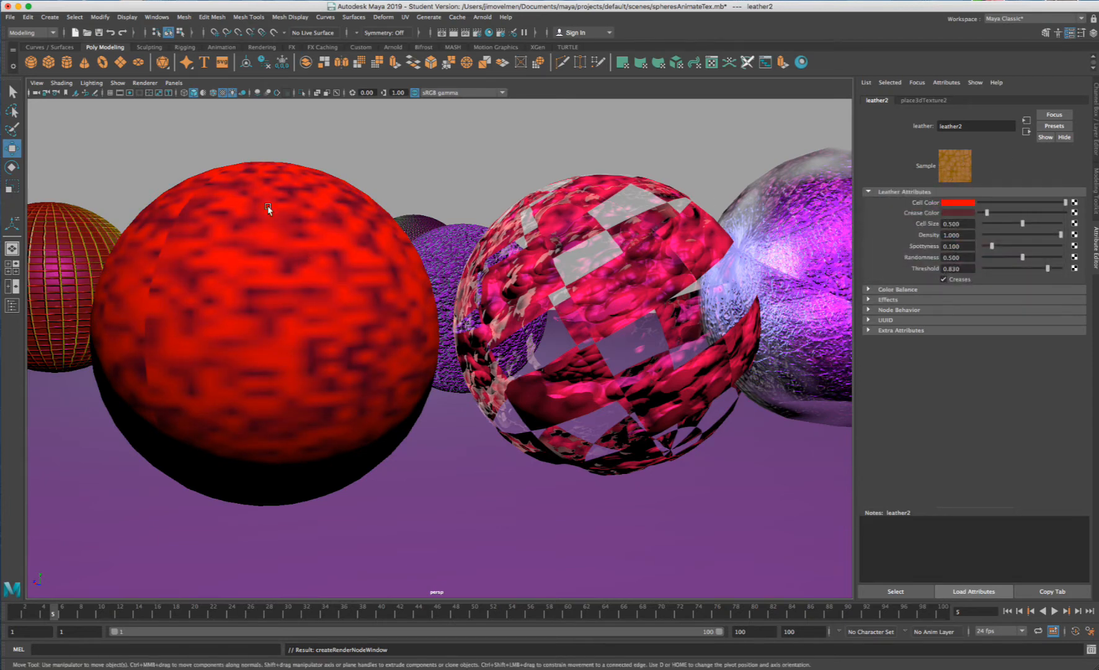
# - Connect a Noise texture to the bump mapping of the red sphere's aiStandardSurface1 material
pyautogui.click(308, 221)
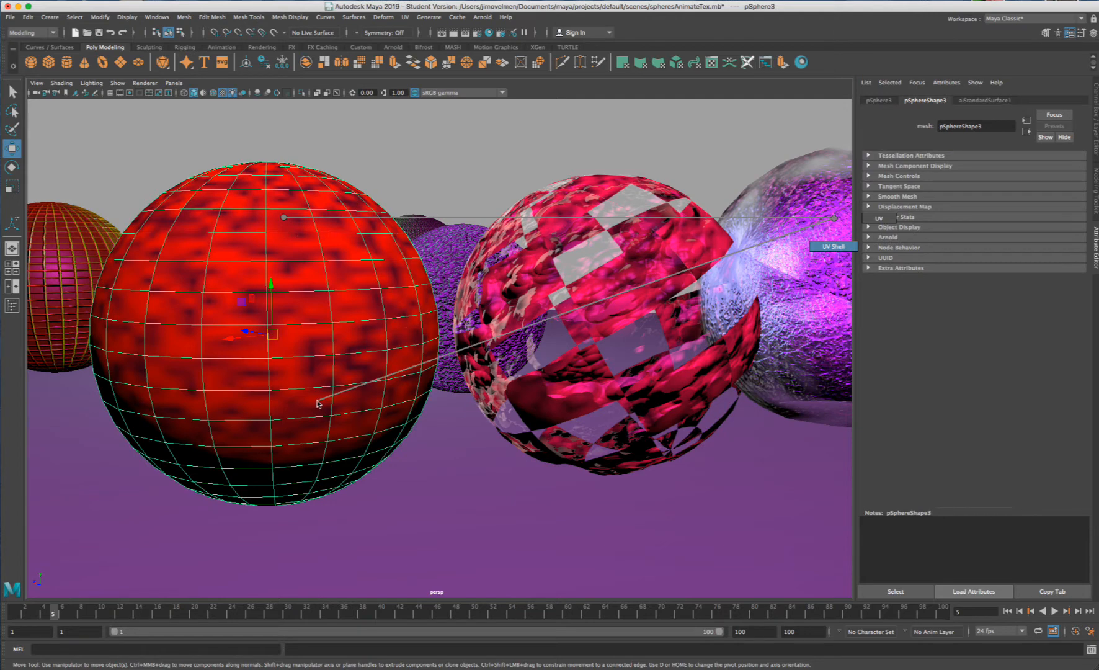
pyautogui.moveTo(328, 219); pyautogui.dragTo(373, 204, button='right')
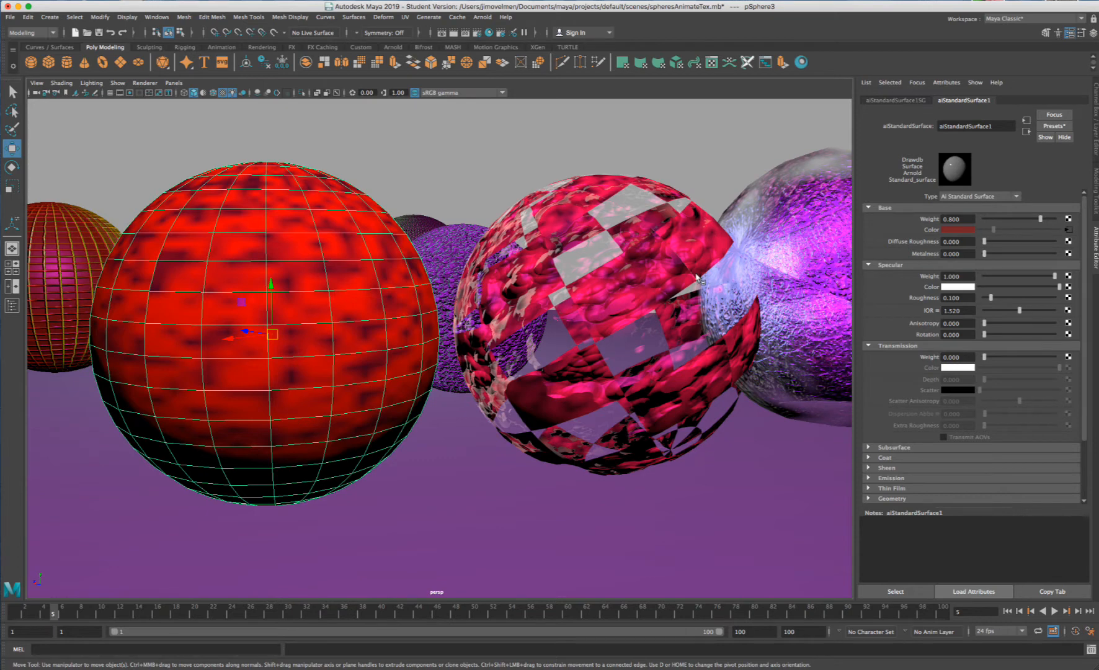
pyautogui.scroll(-1, 696, 275)
pyautogui.scroll(1, 696, 274)
pyautogui.keyDown('ctrl'); pyautogui.click(874, 209); pyautogui.keyUp('ctrl')
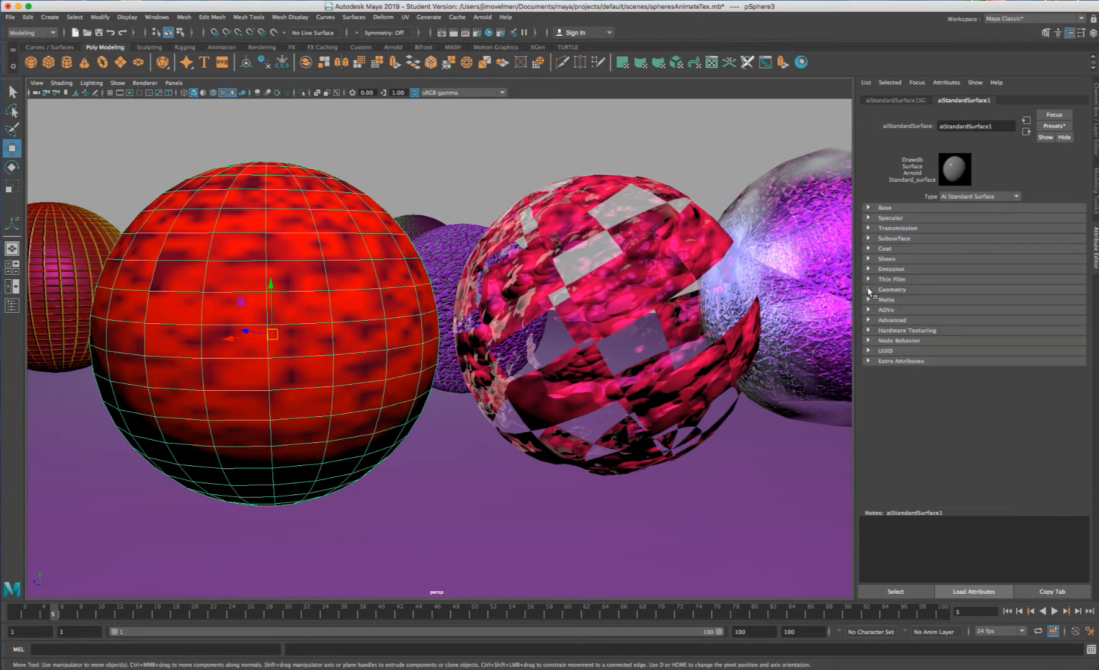
pyautogui.click(878, 290)
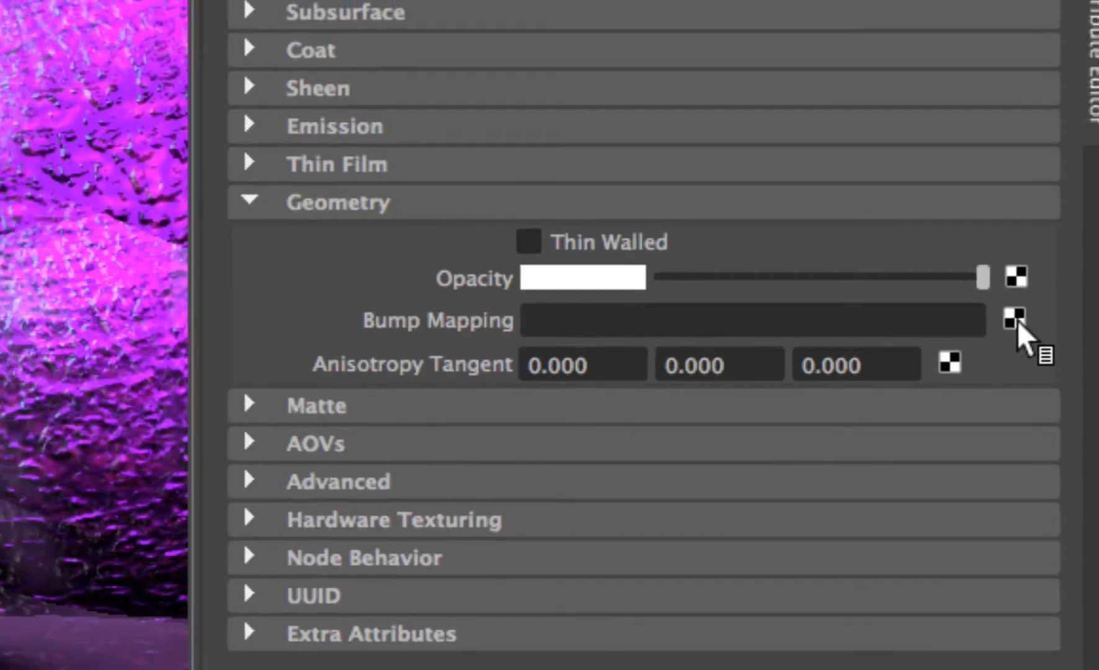
pyautogui.click(1015, 319)
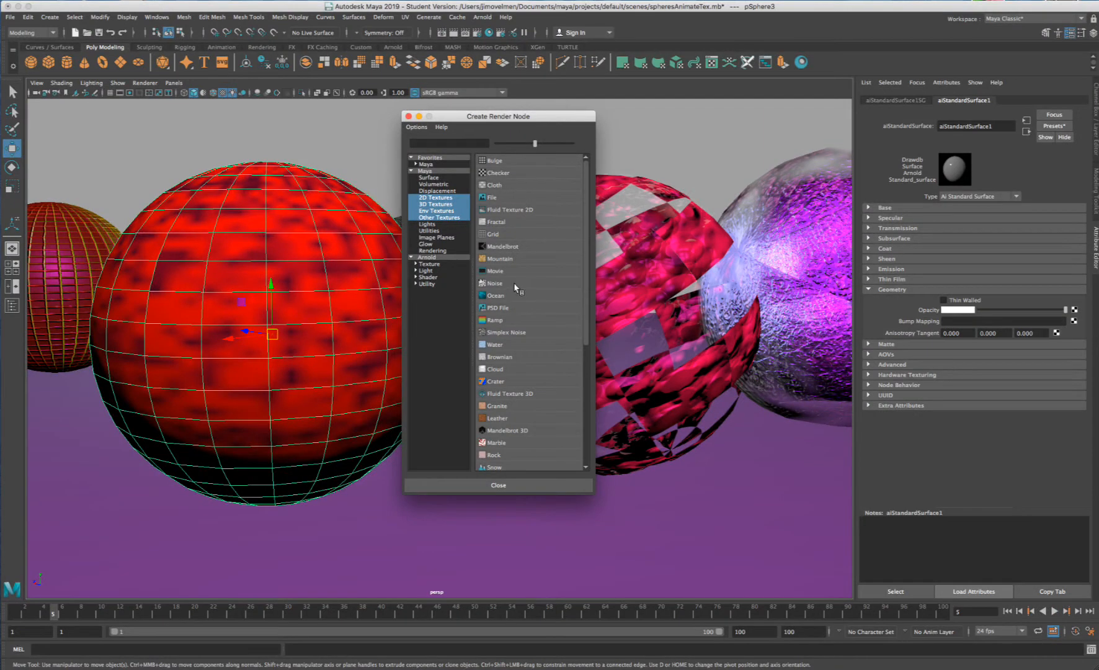
pyautogui.click(518, 286)
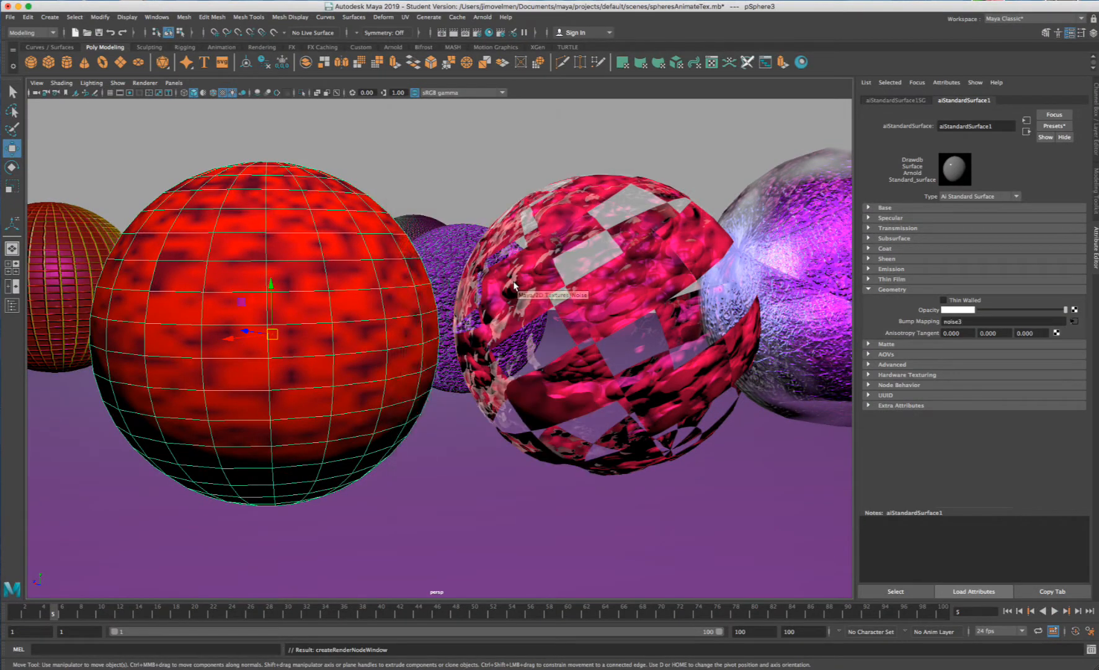
pyautogui.keyDown('alt'); pyautogui.moveTo(350, 271); pyautogui.dragTo(563, 259); pyautogui.keyUp('alt')
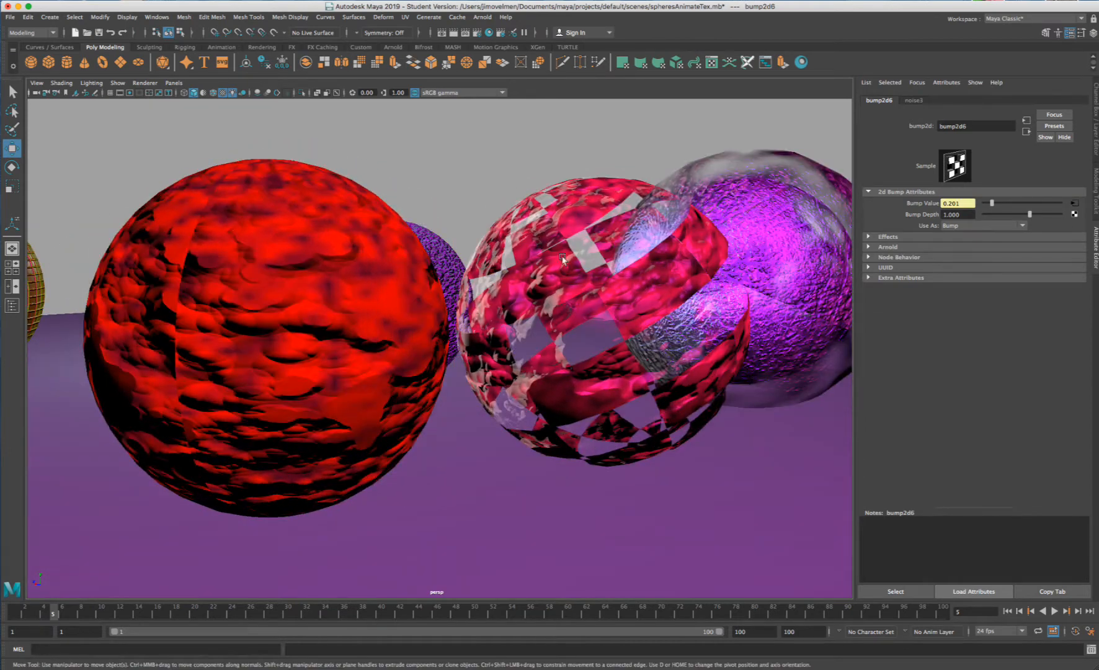
# - Connect a Checker texture to the transmission weight of the bumpy red sphere's aiStandardSurface1 material
pyautogui.click(318, 186)
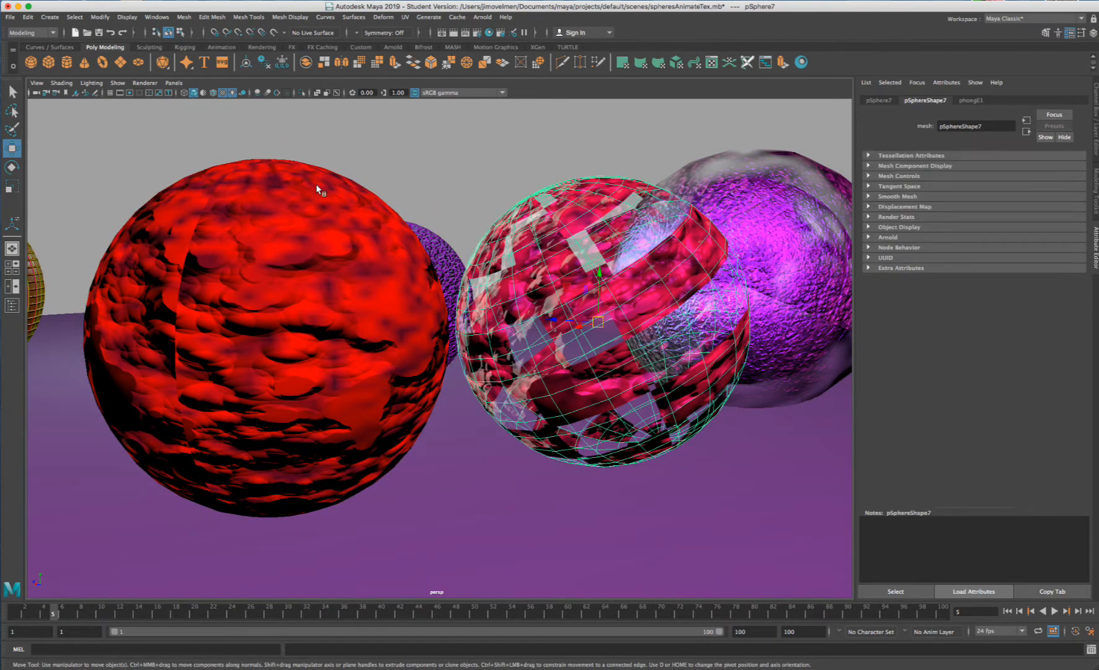
pyautogui.rightClick(314, 184)
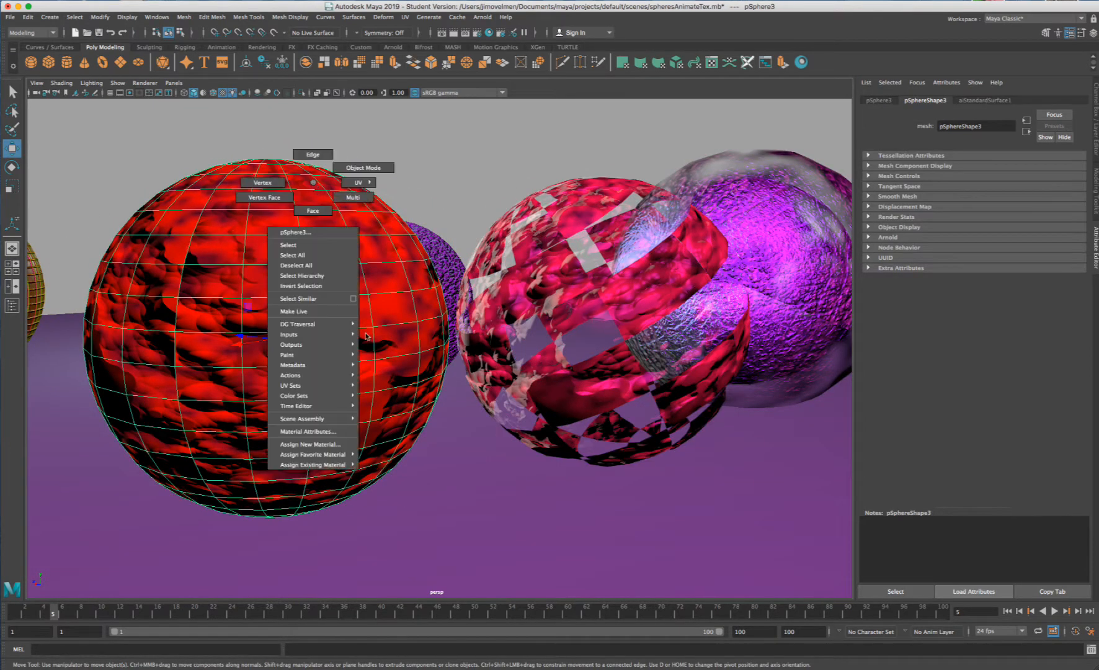
pyautogui.click(337, 430)
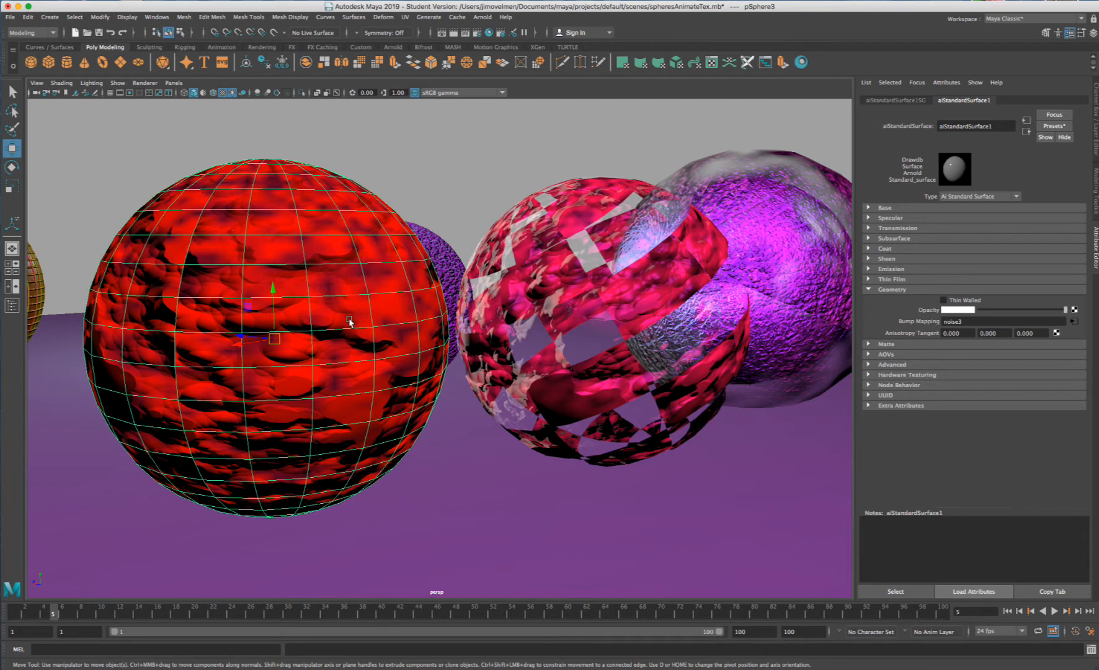
pyautogui.click(869, 289)
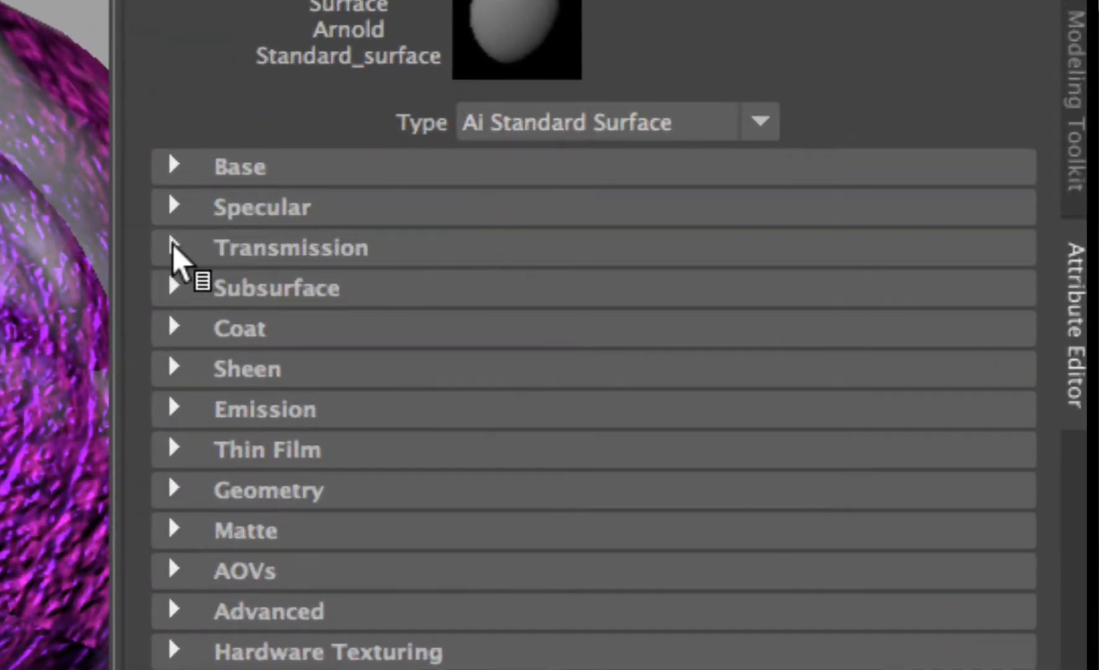
pyautogui.click(868, 228)
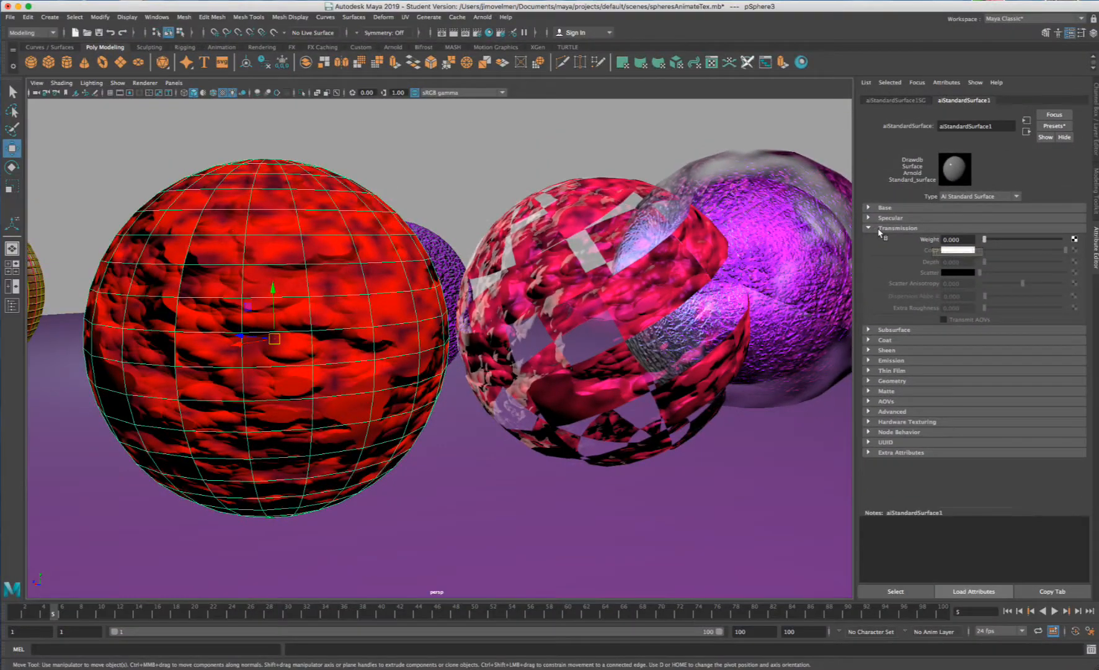
pyautogui.click(1074, 240)
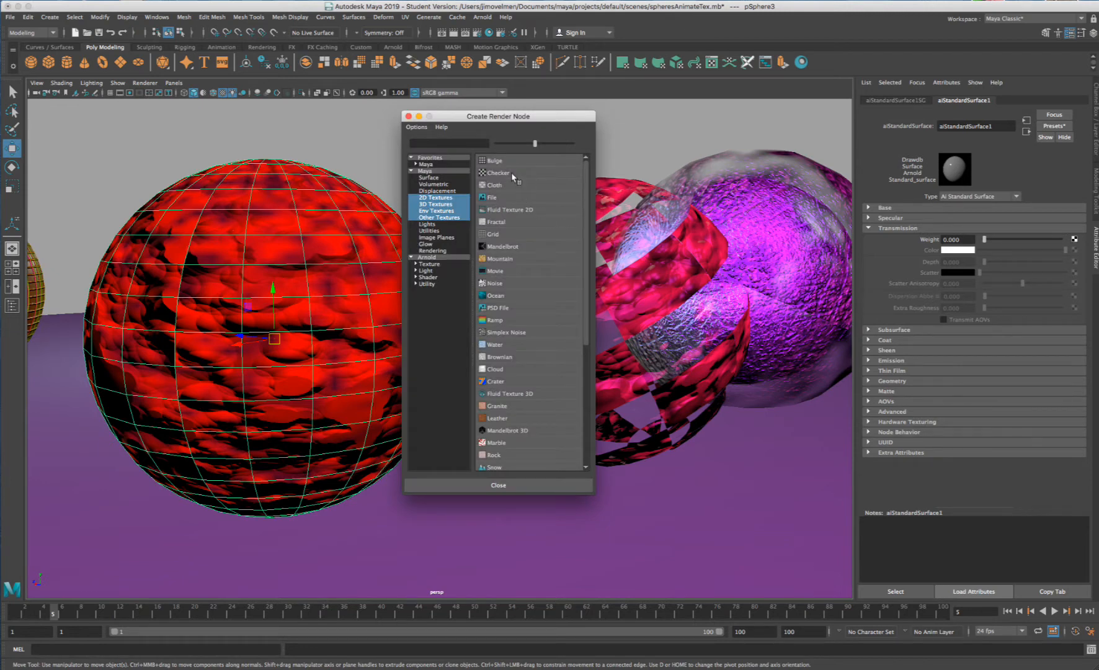
pyautogui.click(511, 172)
pyautogui.keyDown('alt'); pyautogui.moveTo(462, 182); pyautogui.dragTo(477, 208); pyautogui.keyUp('alt')
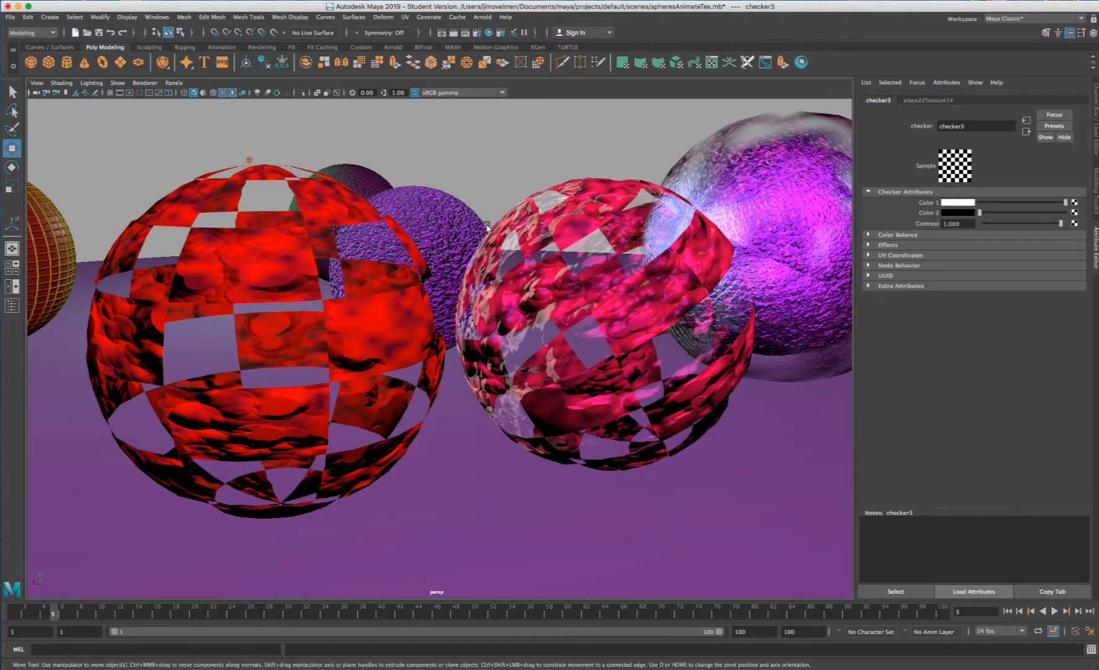
pyautogui.keyDown('alt'); pyautogui.moveTo(477, 262); pyautogui.dragTo(659, 285); pyautogui.keyUp('alt')
pyautogui.keyDown('alt'); pyautogui.moveTo(557, 286); pyautogui.dragTo(315, 274); pyautogui.keyUp('alt')
pyautogui.click(315, 275)
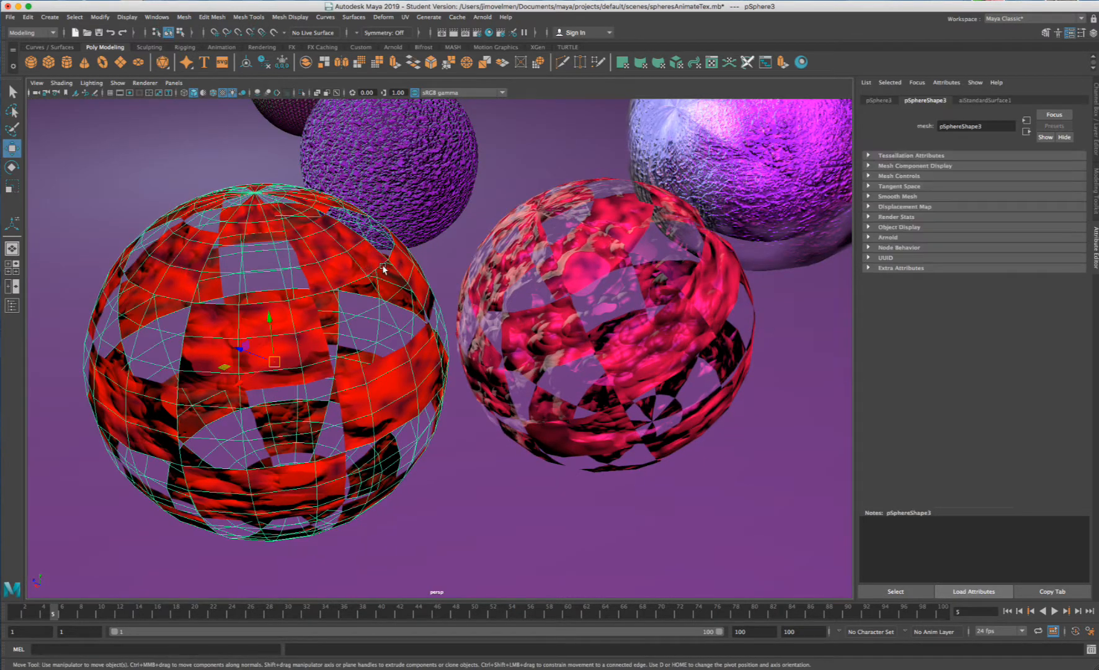
pyautogui.press('z')
pyautogui.press('z')
pyautogui.press('z')
pyautogui.press('z')
pyautogui.press('z')
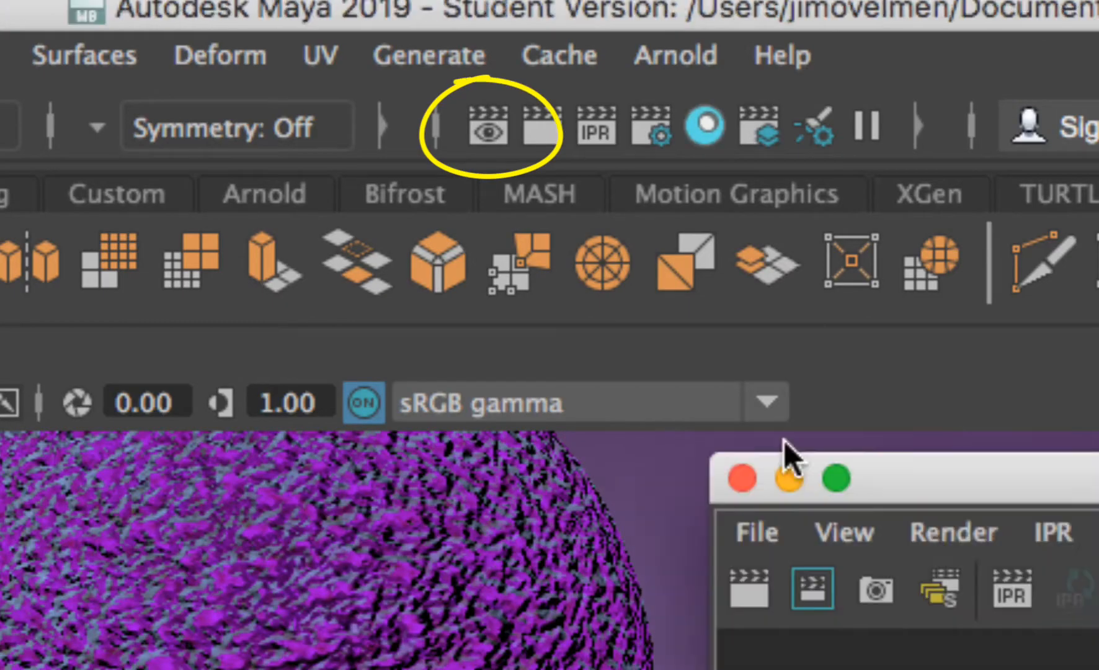
# - Render the current perspective view in the Render View with Arnold Renderer
pyautogui.moveTo(784, 459); pyautogui.dragTo(635, 428)
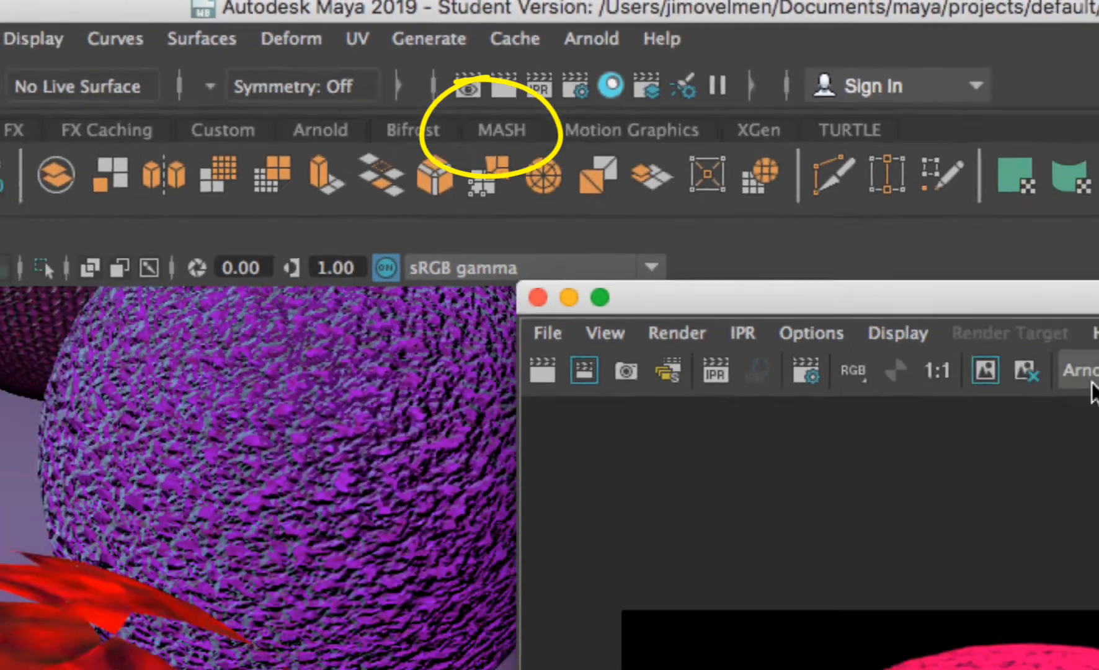
pyautogui.click(1087, 380)
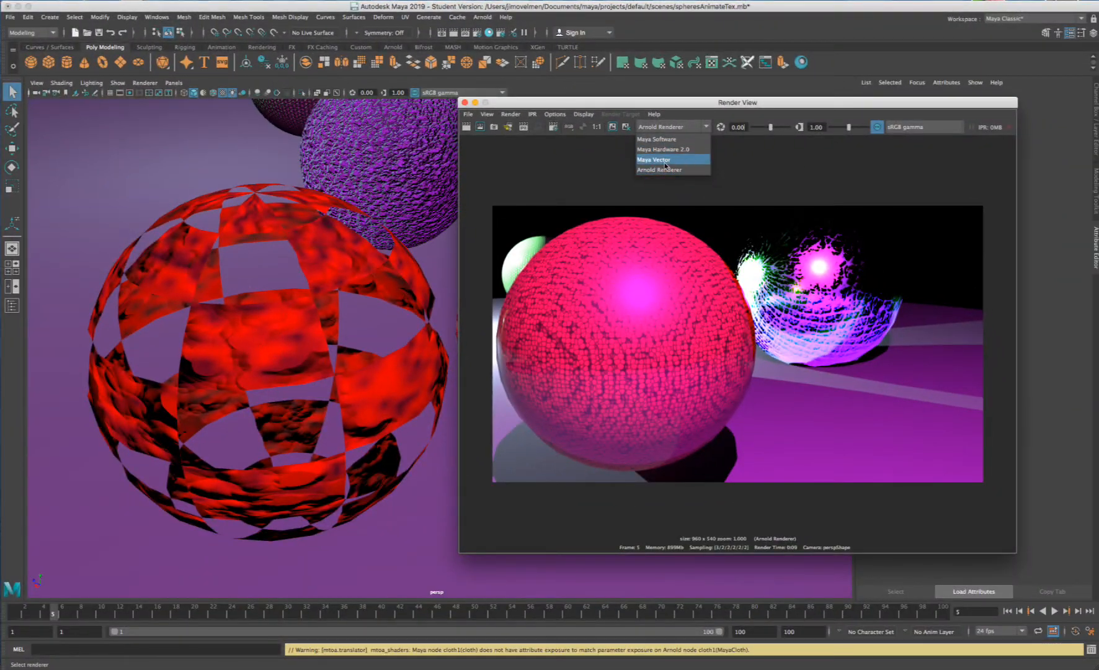
pyautogui.click(667, 170)
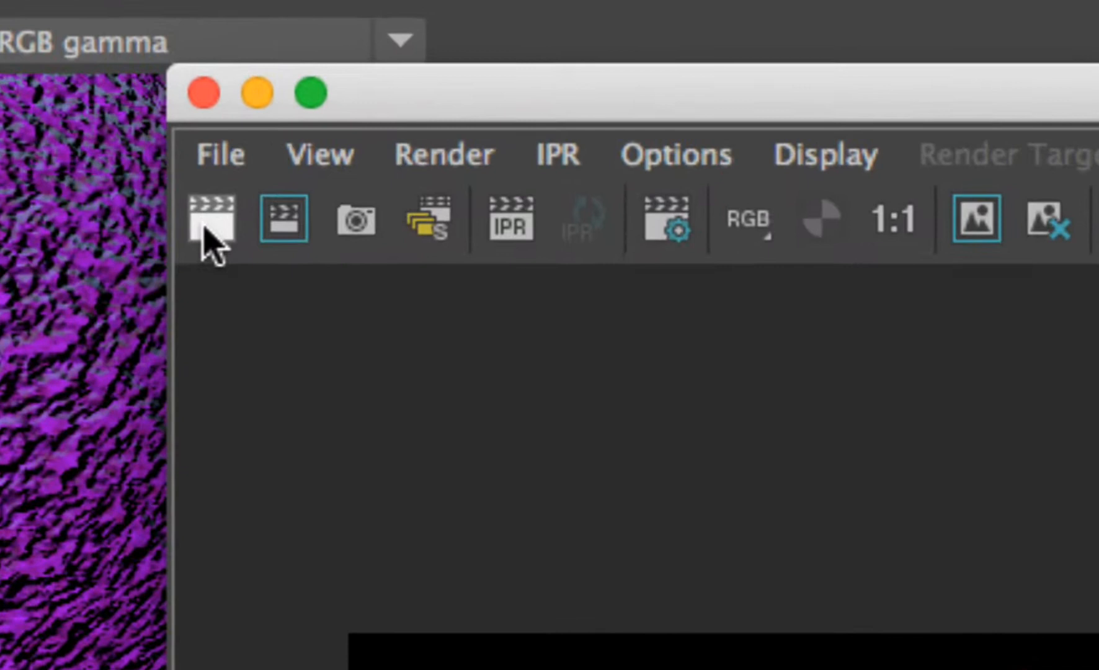
pyautogui.click(446, 134)
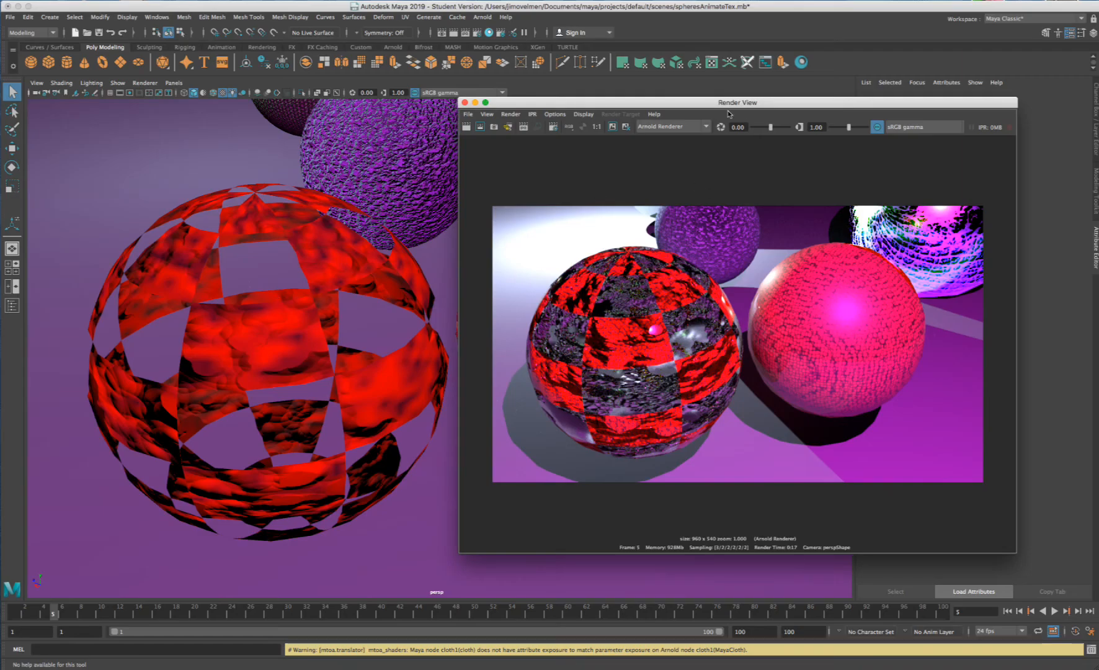
# - Frame a close-up of the checkered red sphere and render it again with Arnold
pyautogui.moveTo(633, 109); pyautogui.dragTo(650, 112)
pyautogui.scroll(5, 309, 270)
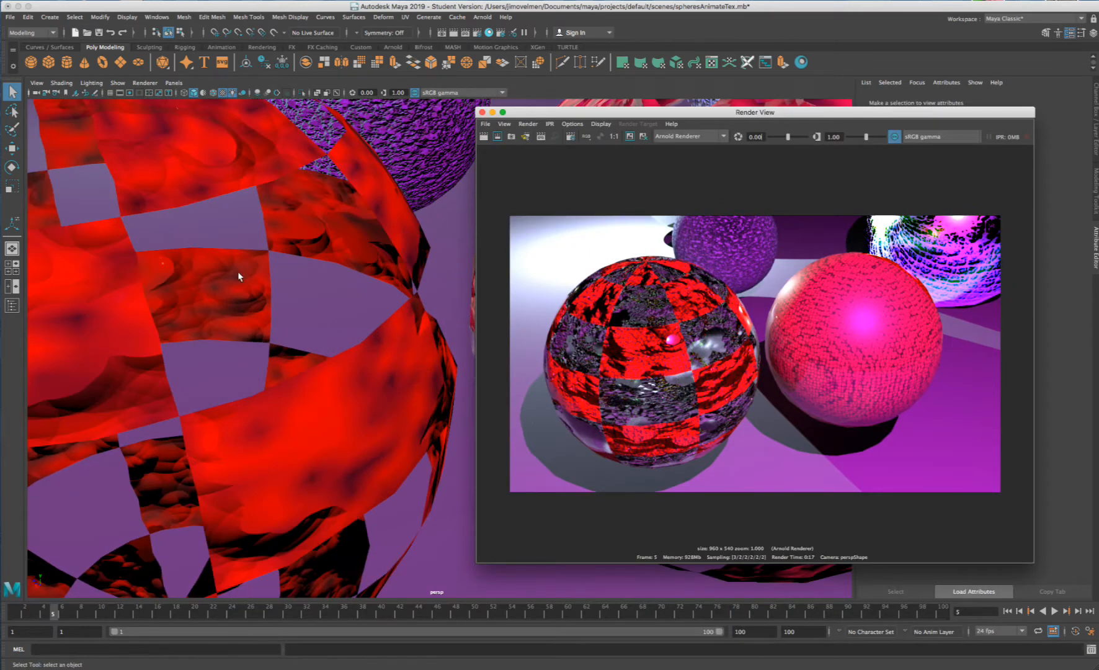
pyautogui.keyDown('alt'); pyautogui.moveTo(237, 273); pyautogui.dragTo(455, 258, button='middle'); pyautogui.keyUp('alt')
pyautogui.scroll(3, 397, 259)
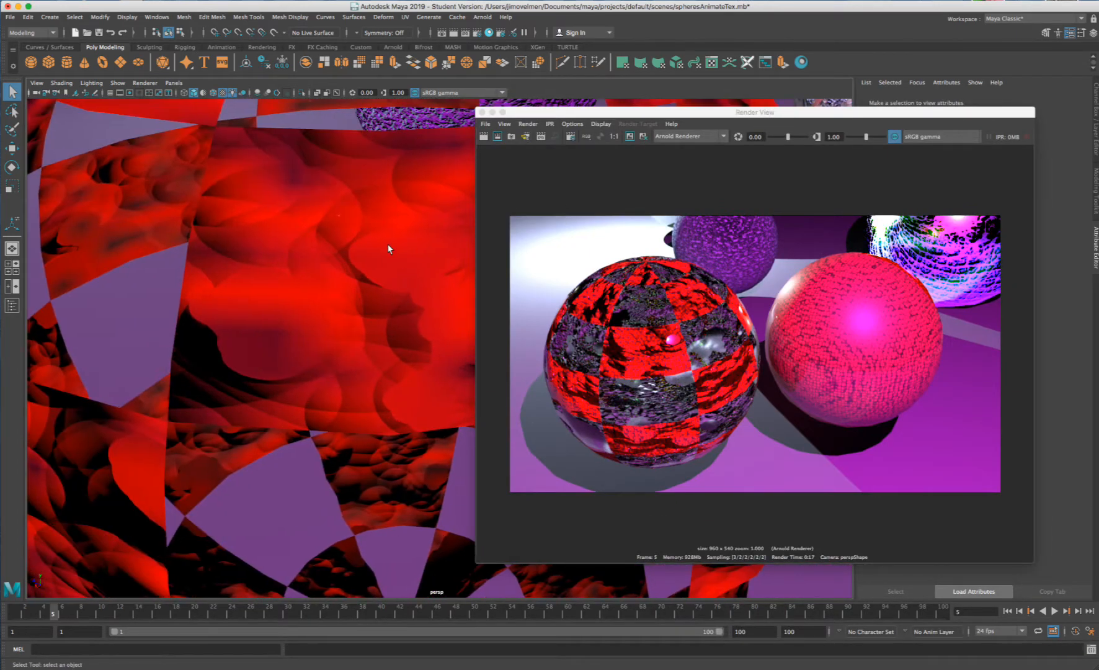
pyautogui.scroll(-3, 389, 249)
pyautogui.keyDown('alt'); pyautogui.moveTo(400, 155); pyautogui.dragTo(371, 236, button='middle'); pyautogui.keyUp('alt')
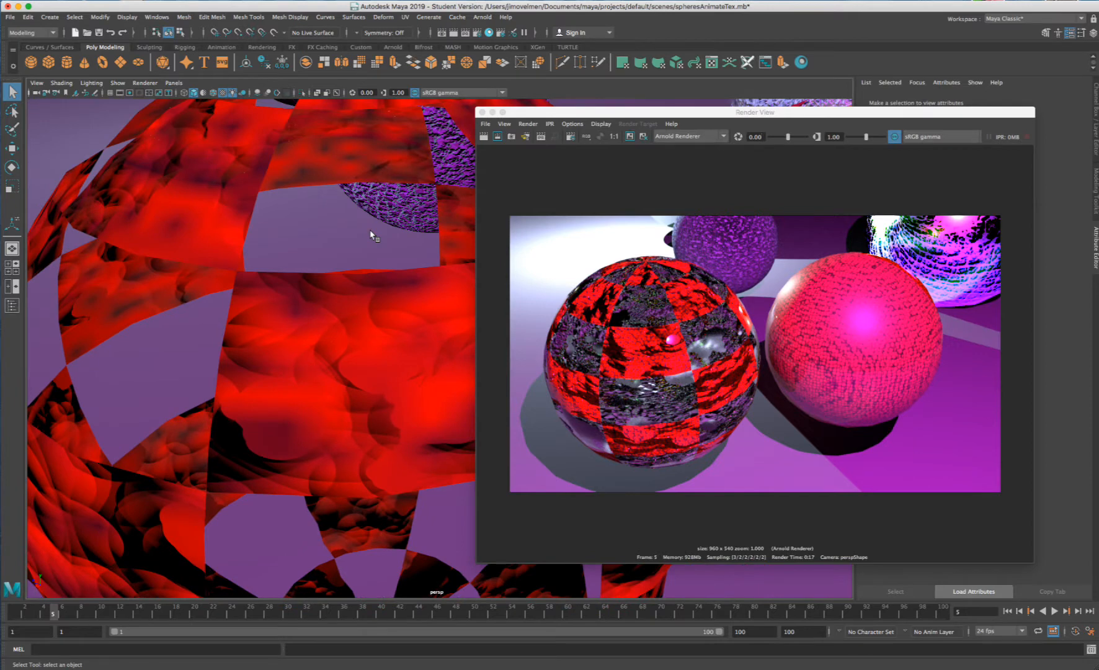
pyautogui.scroll(-3, 201, 256)
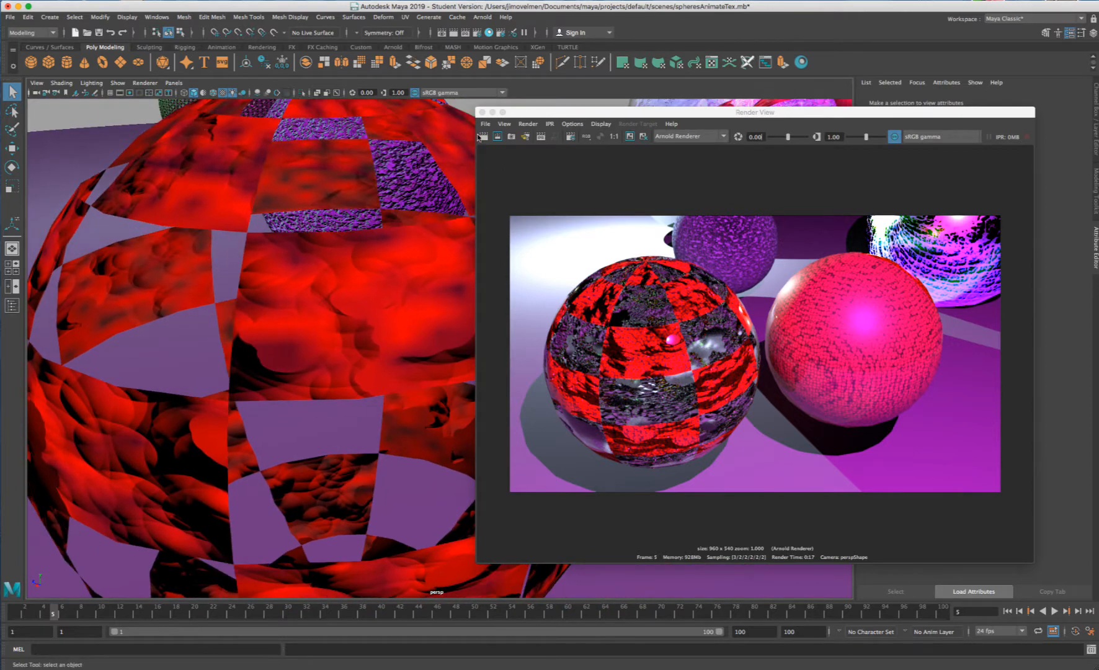
pyautogui.click(487, 138)
pyautogui.click(484, 137)
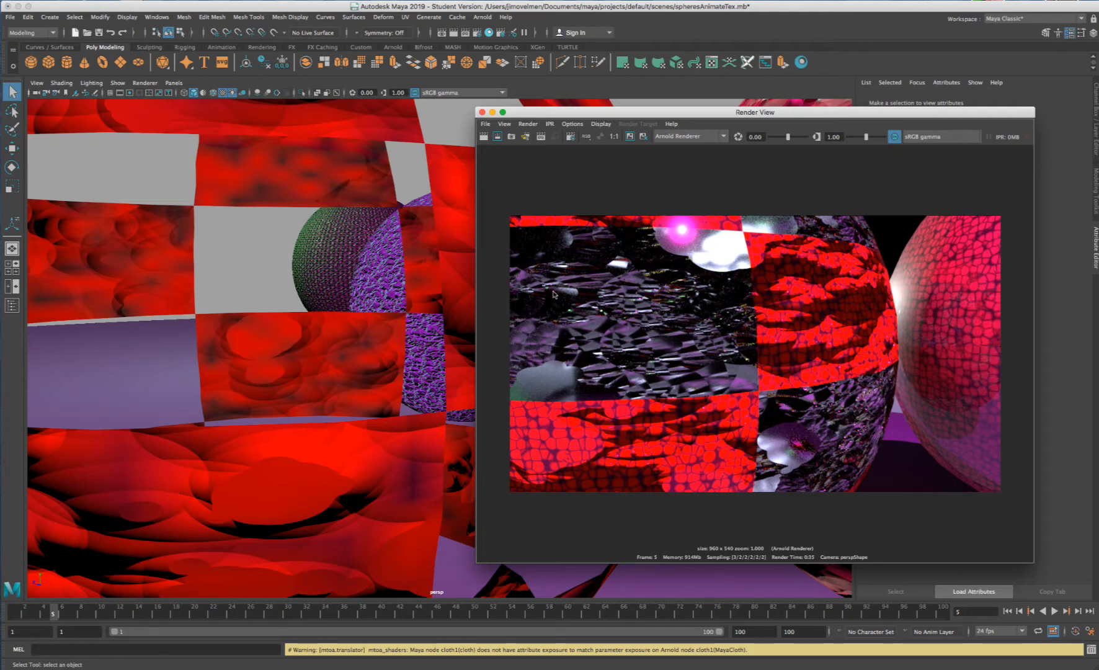
# - Move the Render View out of the way and open the checkered red sphere's material attributes
pyautogui.moveTo(543, 115); pyautogui.dragTo(590, 134)
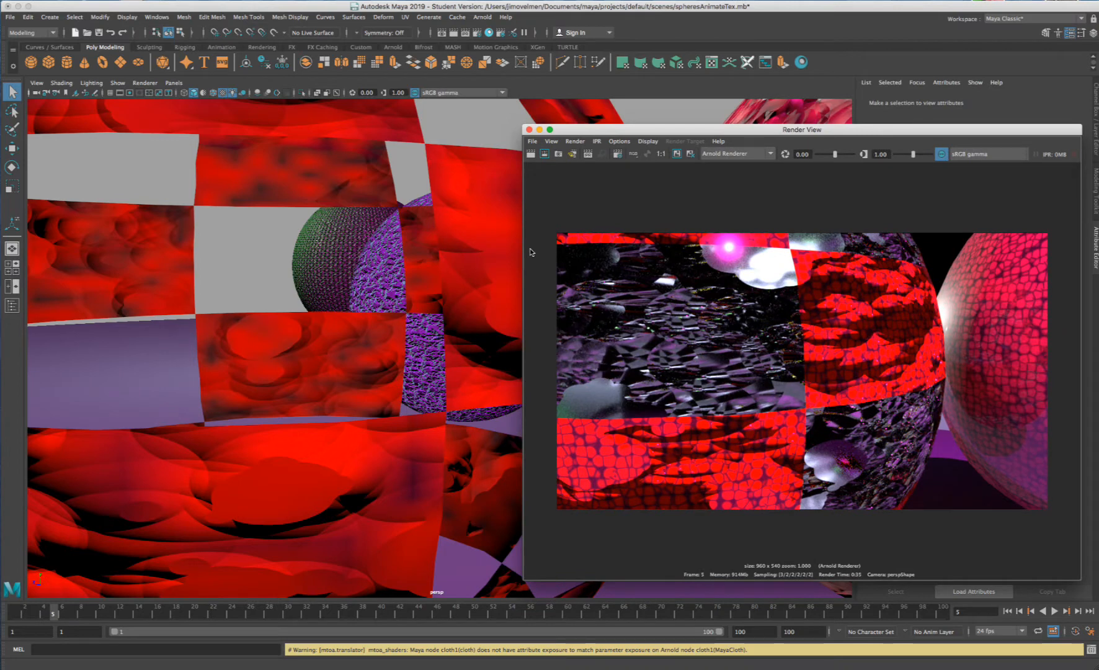
pyautogui.moveTo(592, 134); pyautogui.dragTo(304, 121)
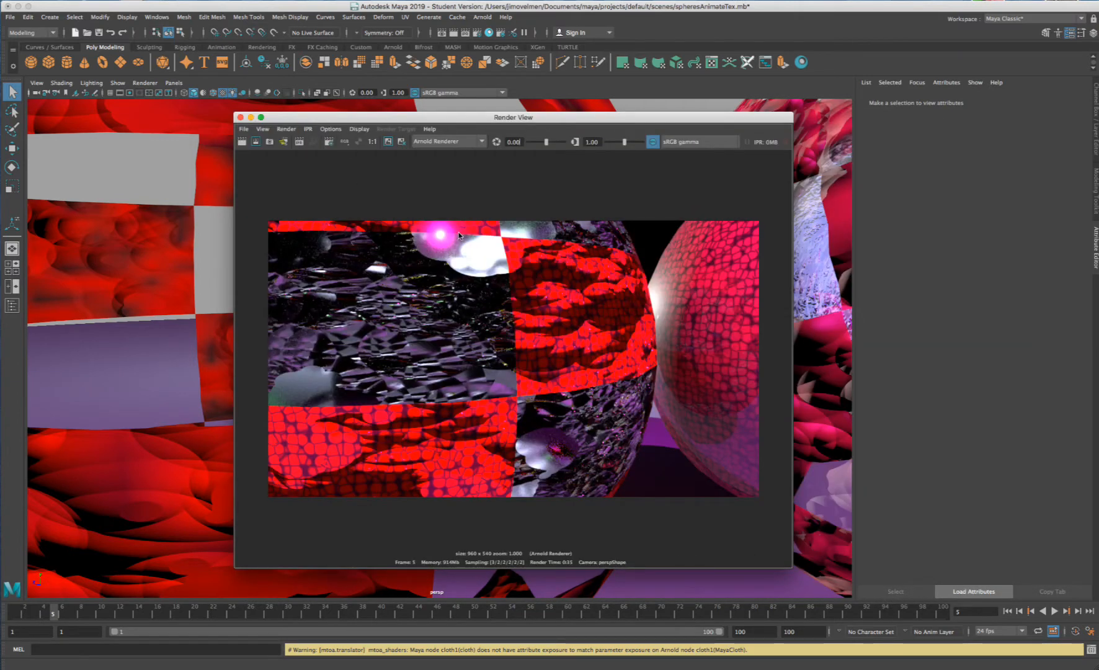
pyautogui.moveTo(230, 121); pyautogui.dragTo(389, 121)
pyautogui.scroll(2, 265, 226)
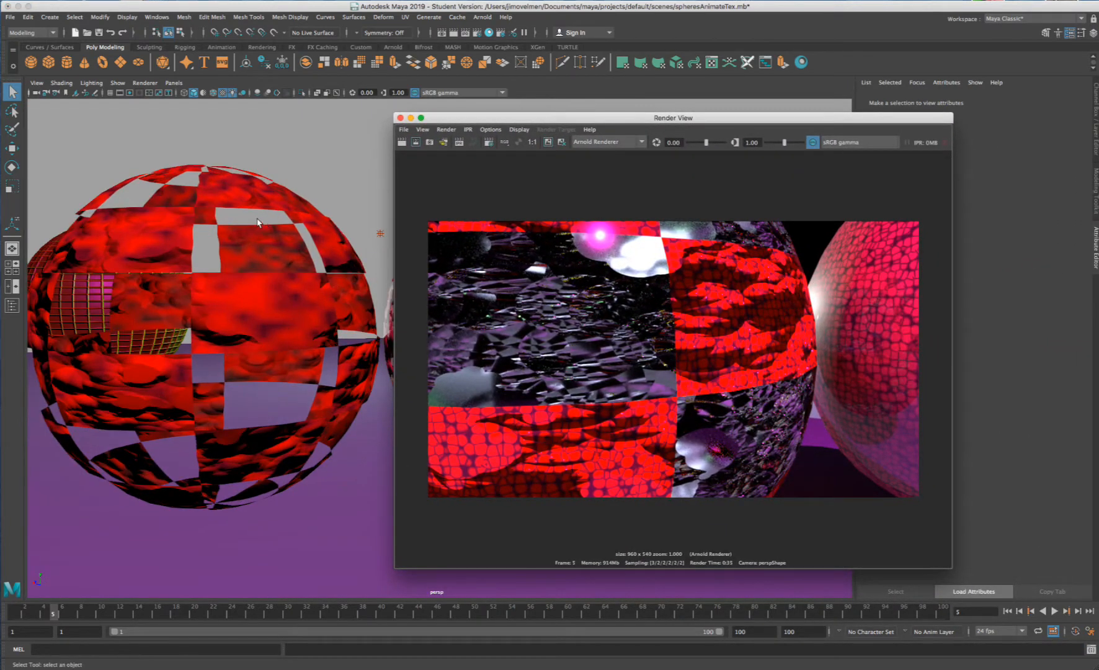
pyautogui.click(258, 223)
pyautogui.moveTo(473, 117); pyautogui.dragTo(441, 260)
pyautogui.moveTo(247, 211); pyautogui.dragTo(250, 280, button='right')
pyautogui.moveTo(247, 184); pyautogui.dragTo(245, 432, button='right')
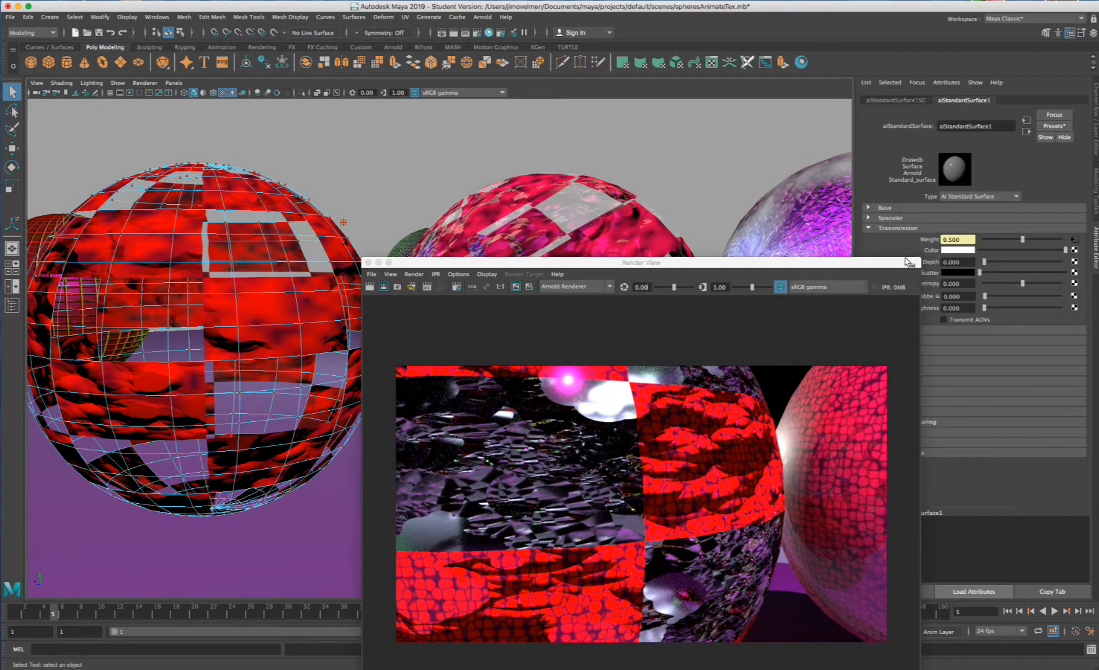
pyautogui.moveTo(907, 262); pyautogui.dragTo(911, 438)
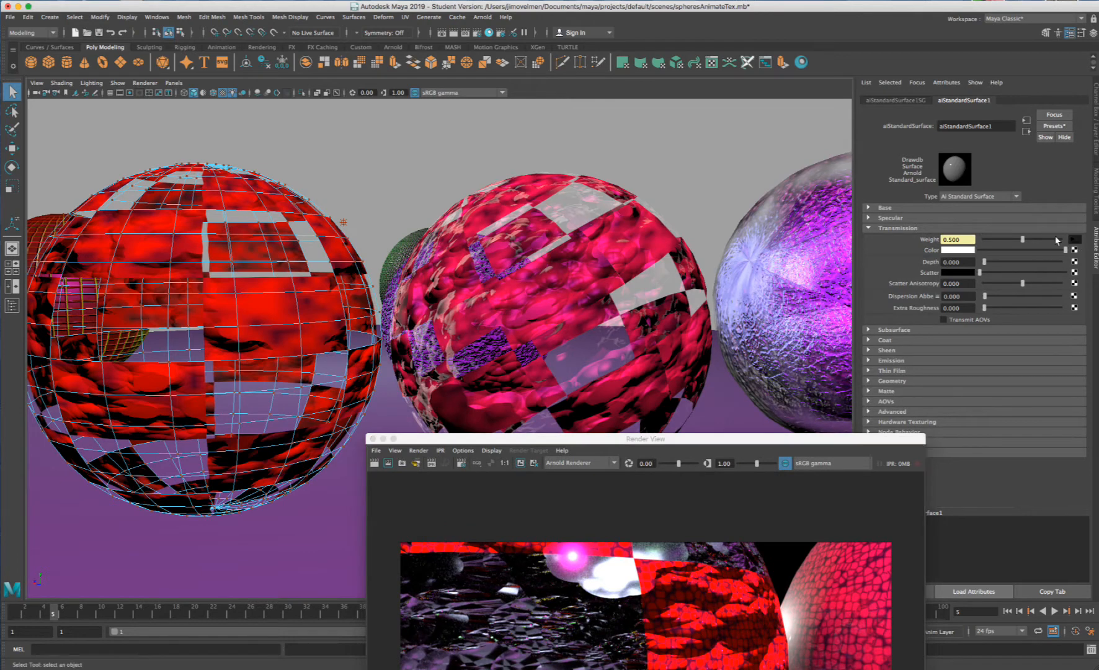
# - Collapse the Transmission attributes and open the leather texture connected to aiStandardSurface1's base color
pyautogui.click(1074, 240)
pyautogui.click(869, 227)
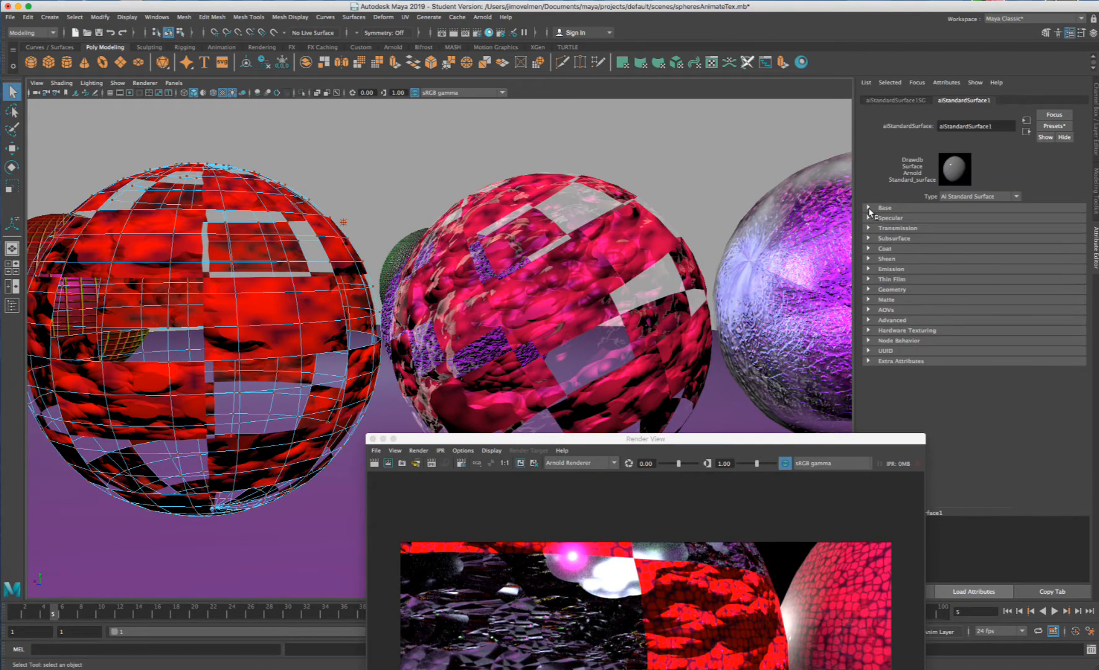
pyautogui.click(869, 208)
pyautogui.click(1074, 231)
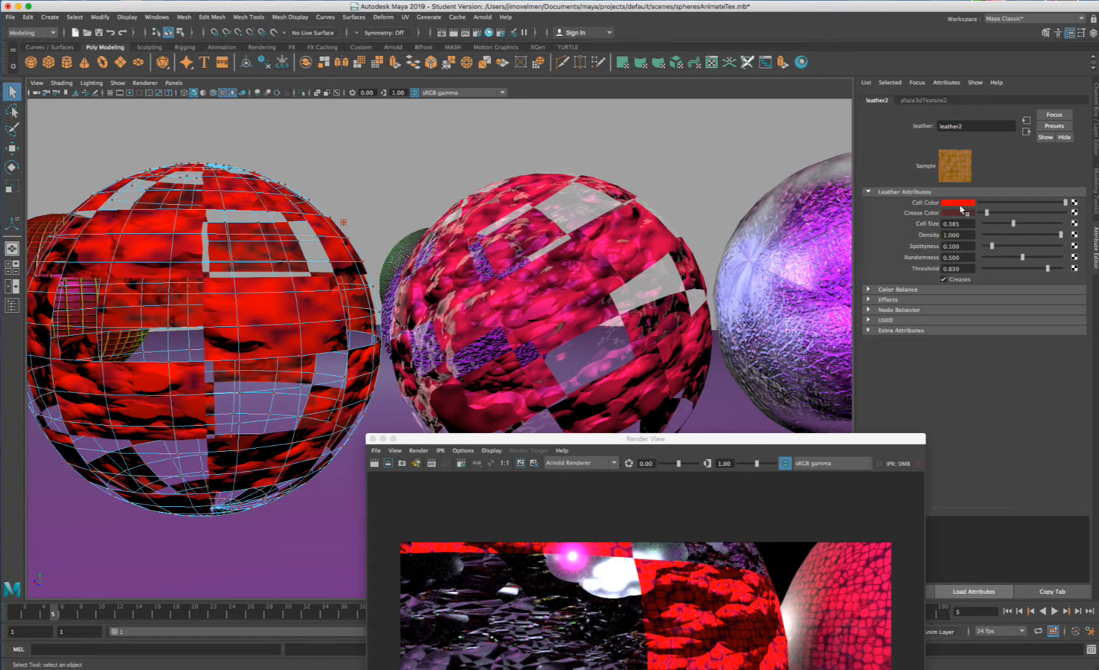
# - Set keys on the leather texture's cell color and crease color at frame 5
pyautogui.rightClick(935, 206)
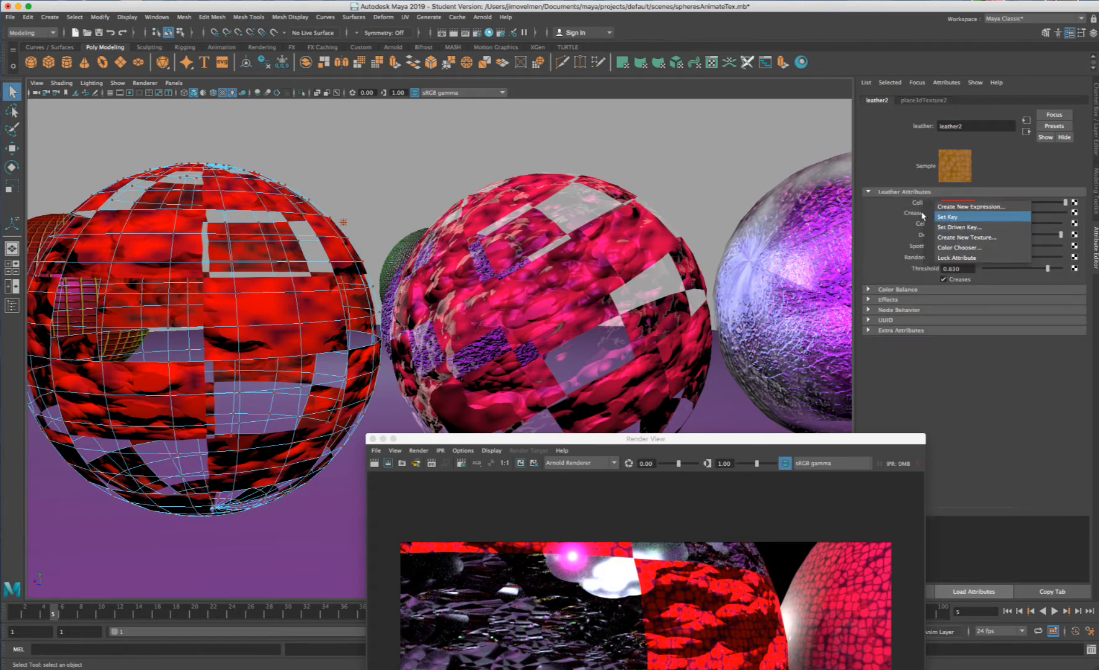
pyautogui.click(925, 214)
pyautogui.rightClick(910, 214)
pyautogui.click(917, 223)
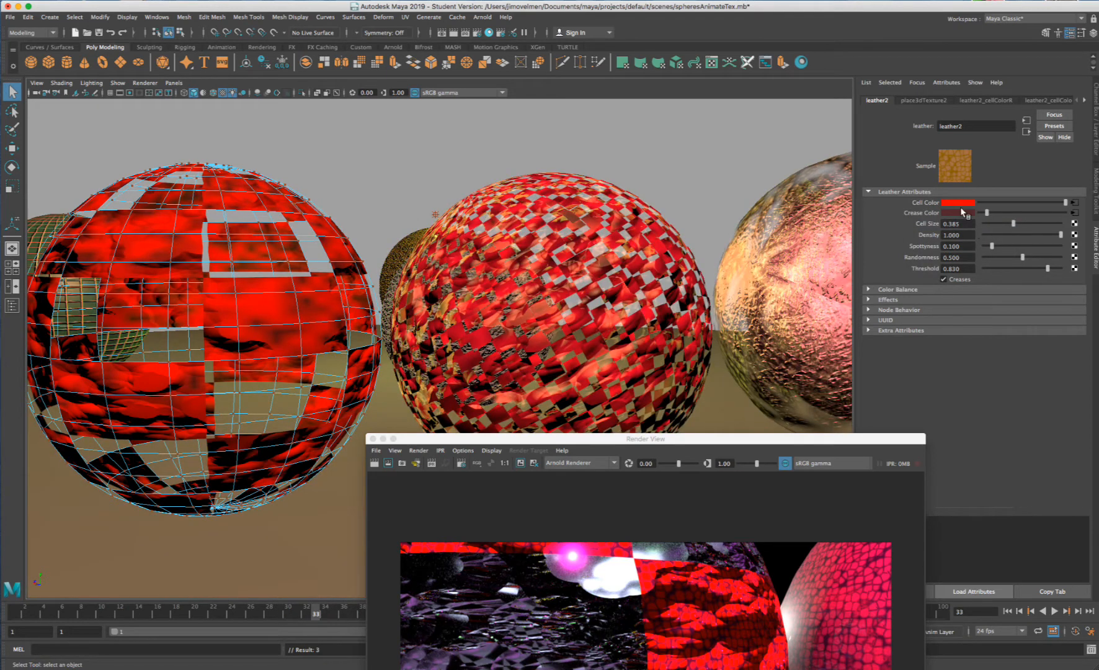
# - At frame 33, change the leather texture's cell color to blue-violet
pyautogui.click(961, 207)
pyautogui.click(962, 230)
pyautogui.moveTo(974, 253); pyautogui.dragTo(987, 253)
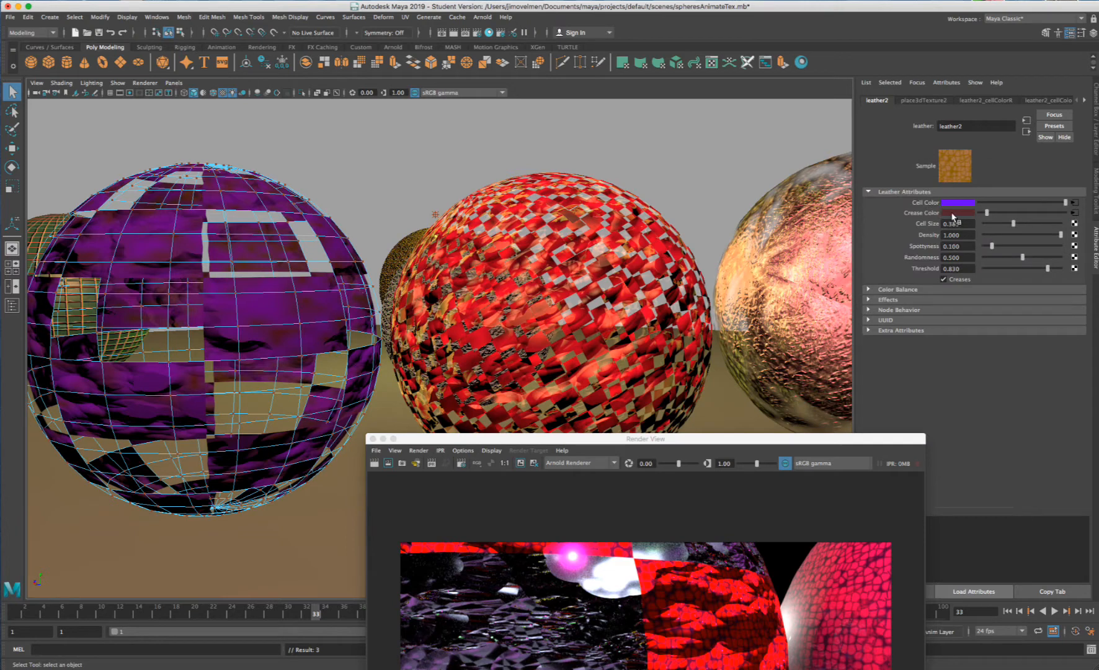
# - Change the leather texture's crease color to light green and key both the cell color and crease color at frame 33
pyautogui.click(953, 213)
pyautogui.click(953, 267)
pyautogui.click(923, 242)
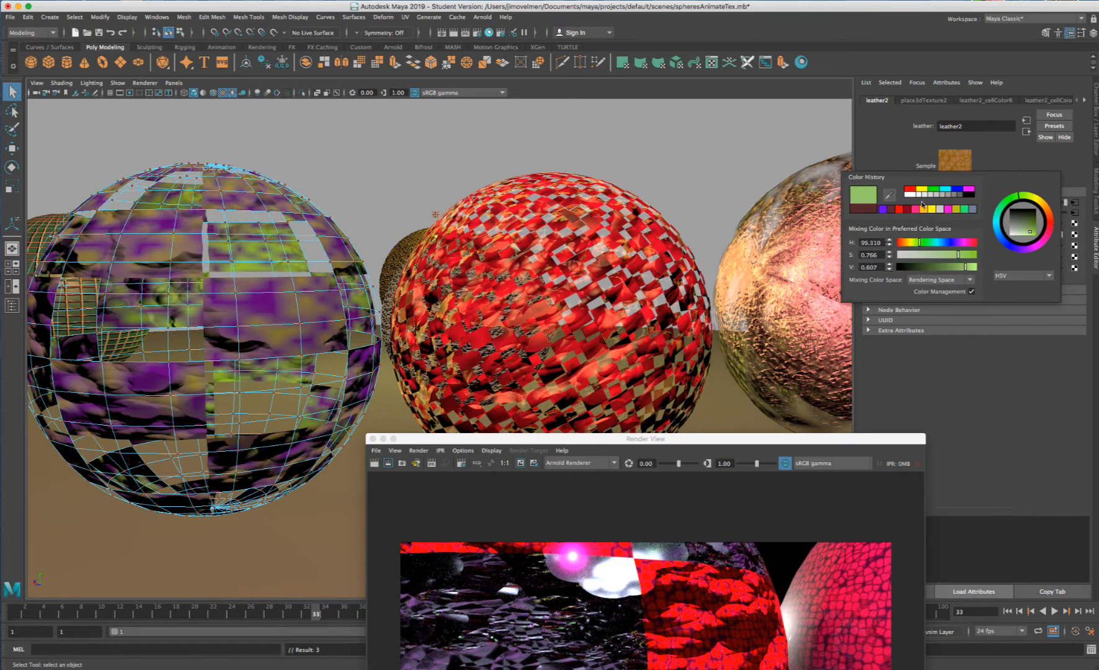
pyautogui.rightClick(925, 202)
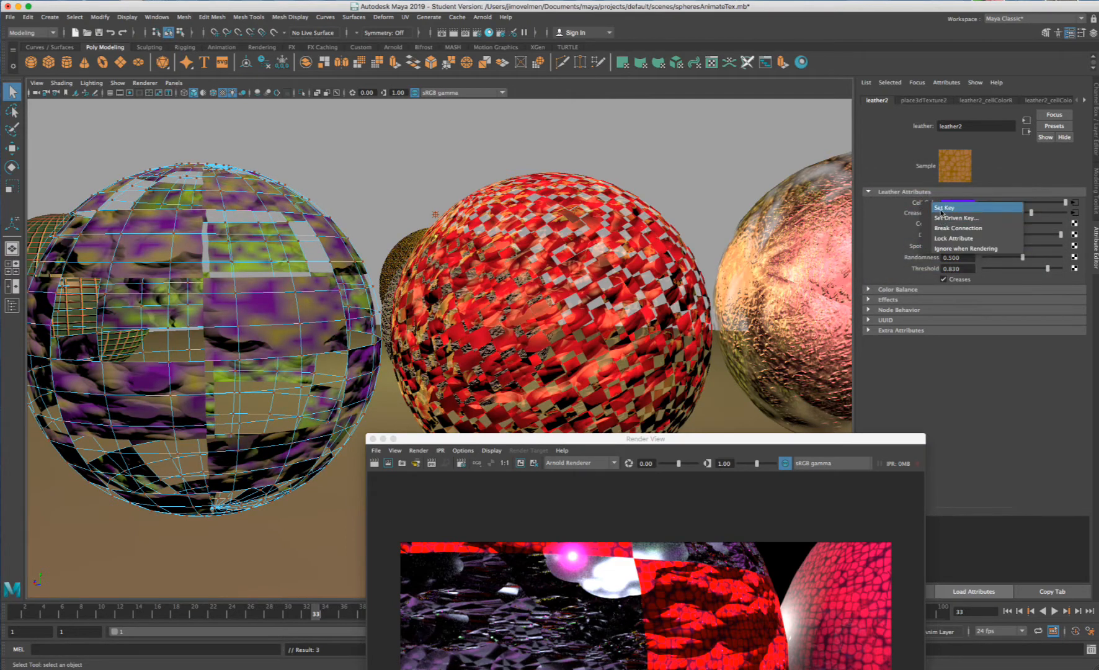
pyautogui.click(937, 209)
pyautogui.rightClick(929, 212)
pyautogui.click(937, 218)
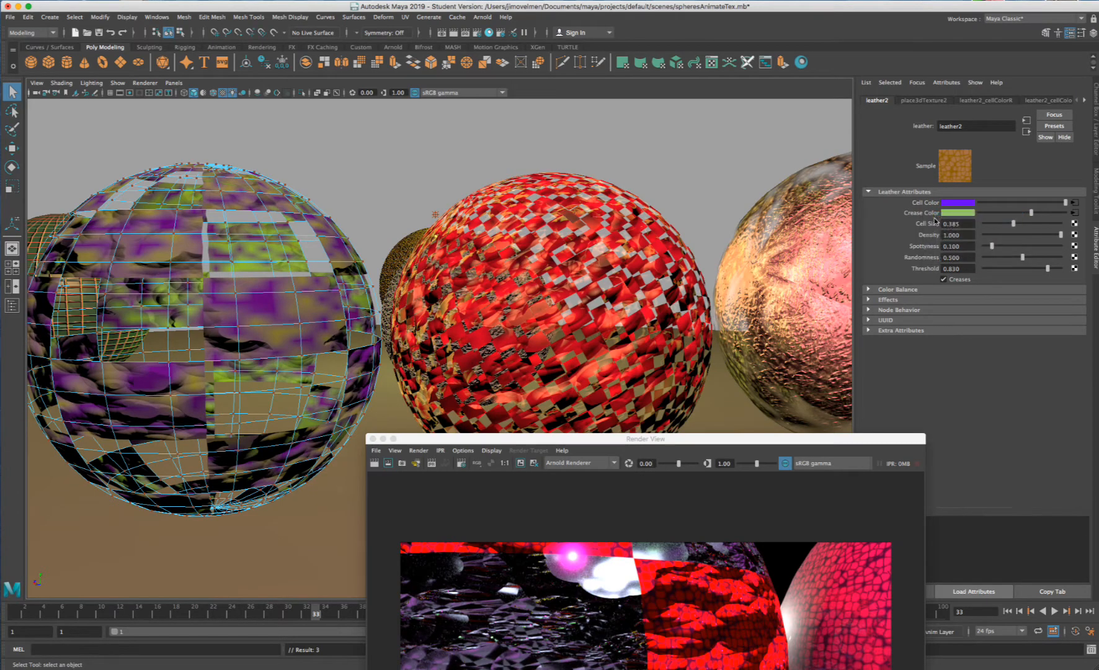
# - Return to frame 1 and set a key on Repeat UV of the checker texture connected to aiStandardSurface1's transmission weight
pyautogui.hotkey('alt', 'v')
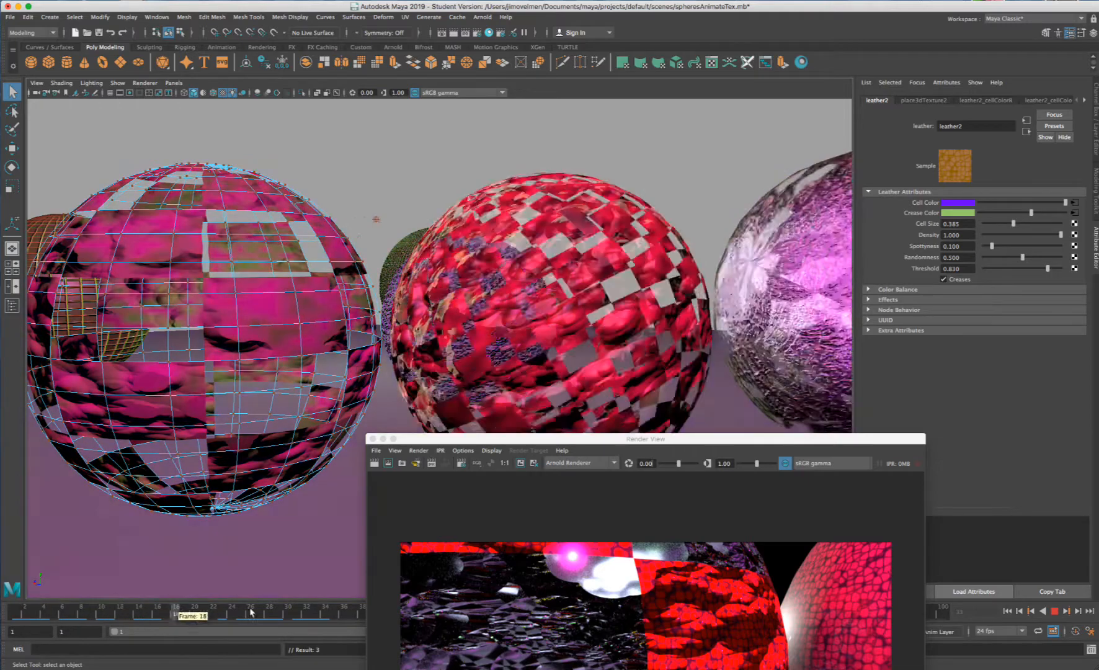
pyautogui.moveTo(188, 613); pyautogui.dragTo(15, 613)
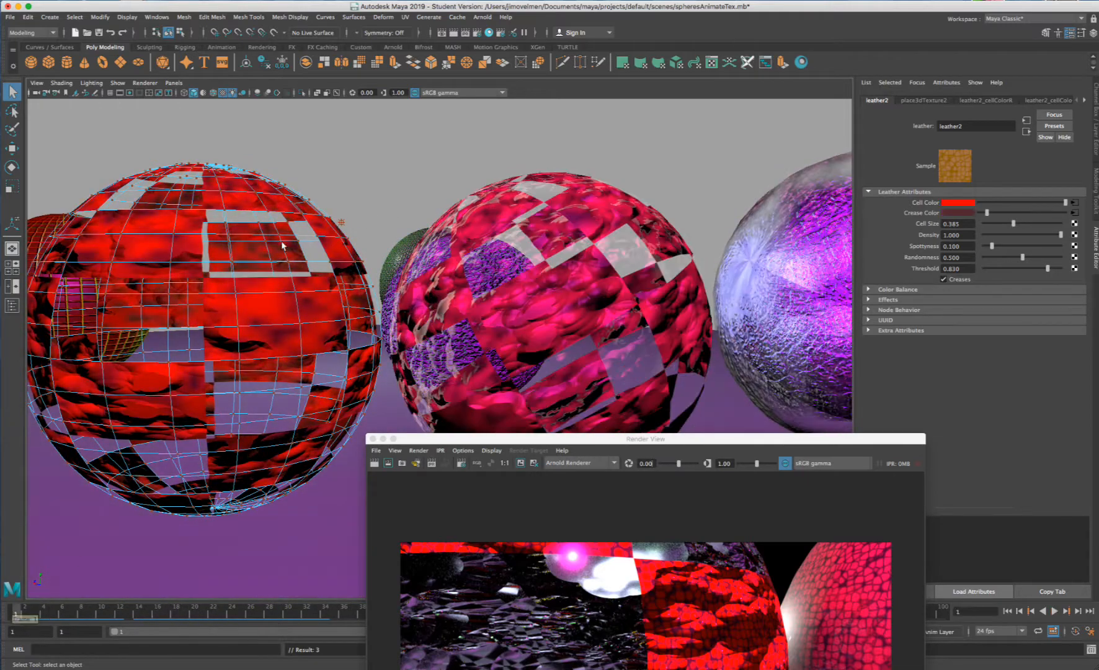
pyautogui.moveTo(312, 281); pyautogui.dragTo(318, 530, button='right')
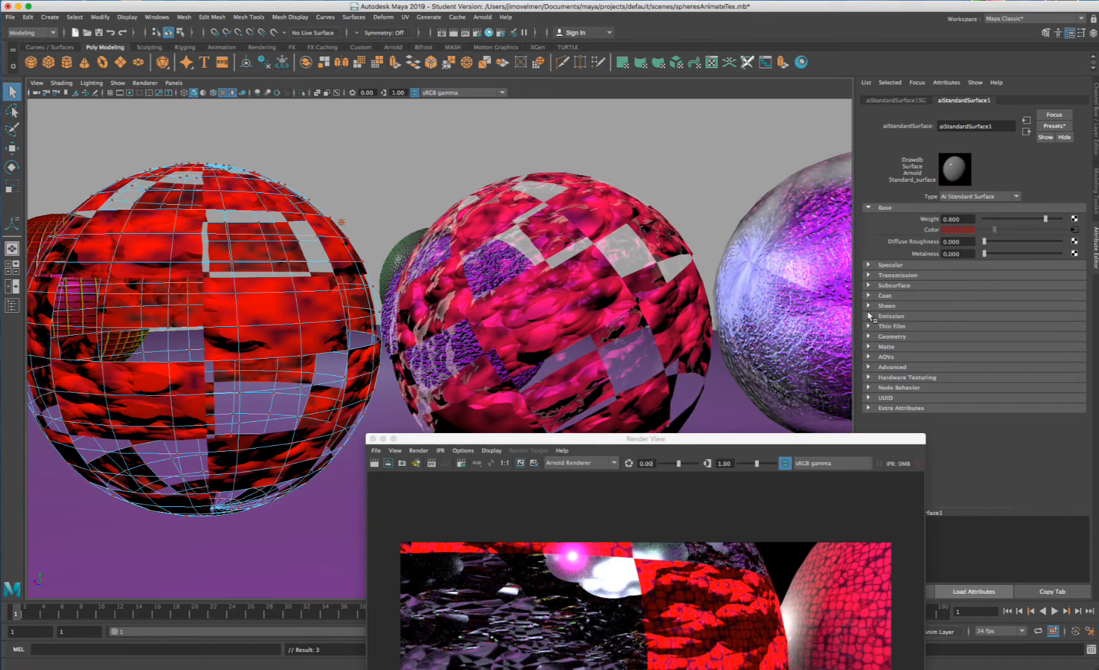
pyautogui.click(867, 275)
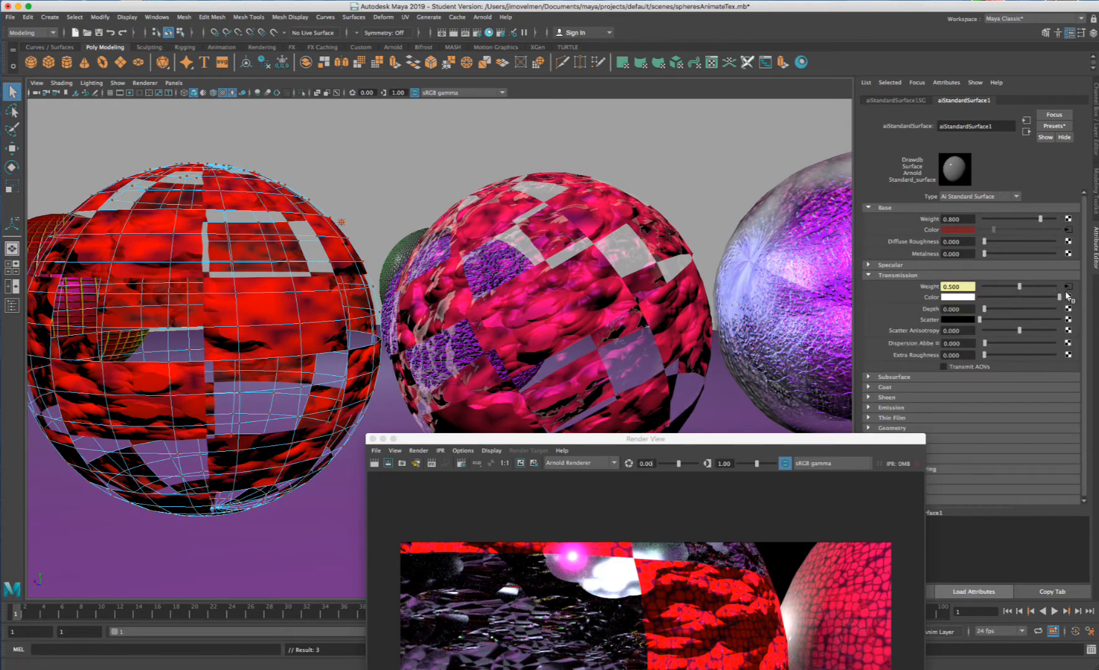
pyautogui.click(1067, 288)
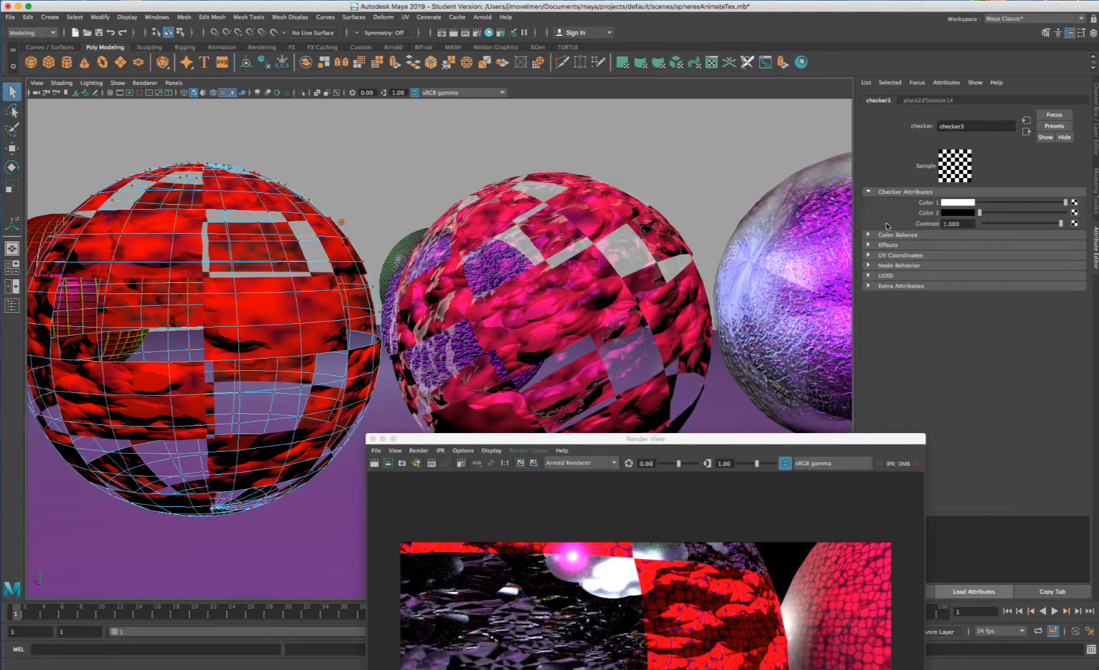
pyautogui.click(924, 101)
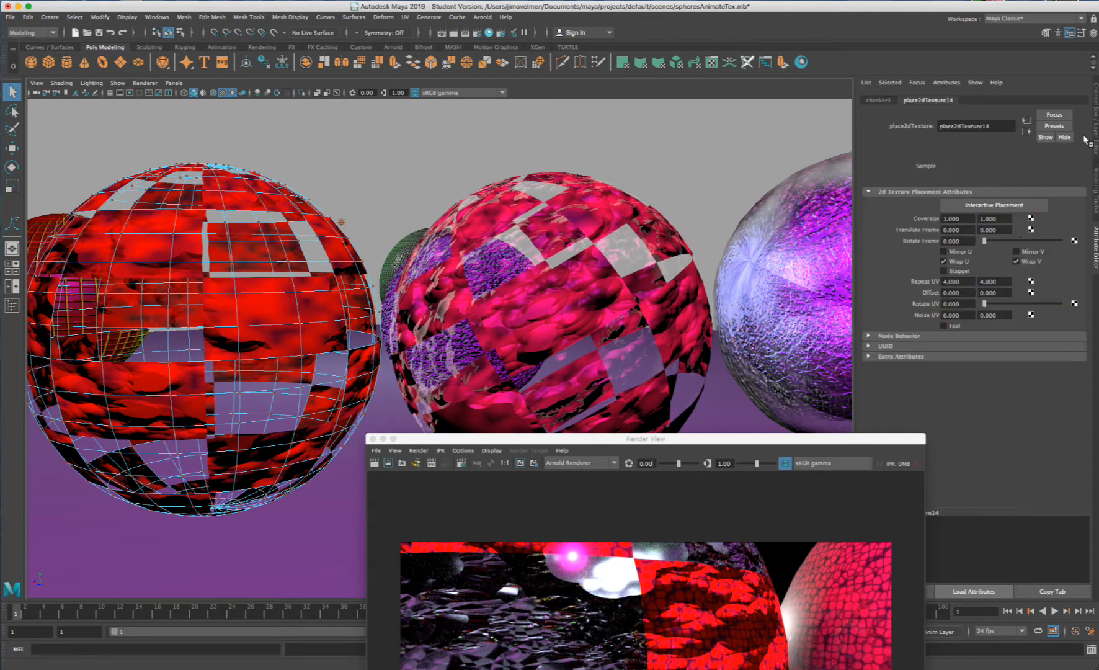
pyautogui.rightClick(916, 282)
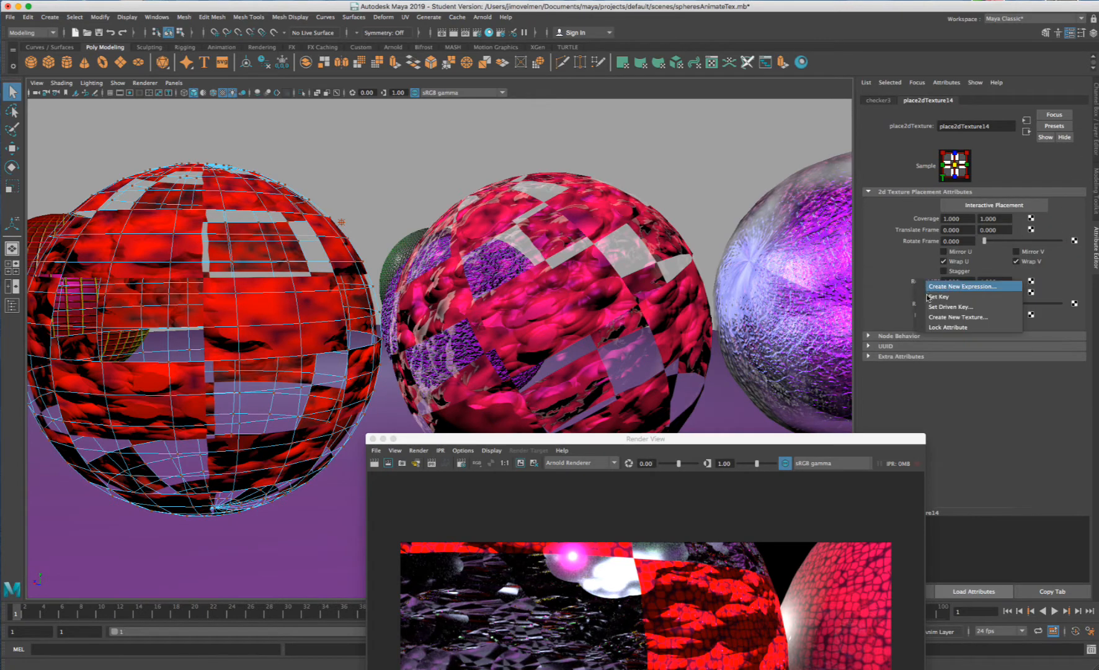
pyautogui.click(943, 296)
# - At frame 29, set the checker placement's Repeat UV to 40 by 40 and key it
pyautogui.click(278, 613)
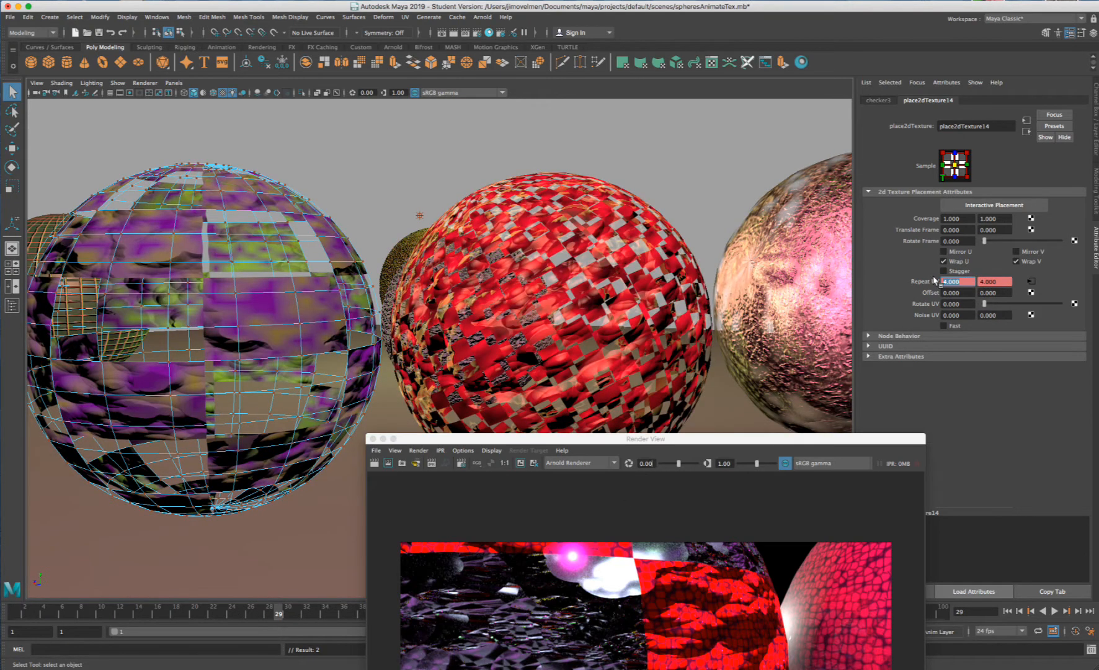
pyautogui.write('40')
pyautogui.press('Return')
pyautogui.press('Tab')
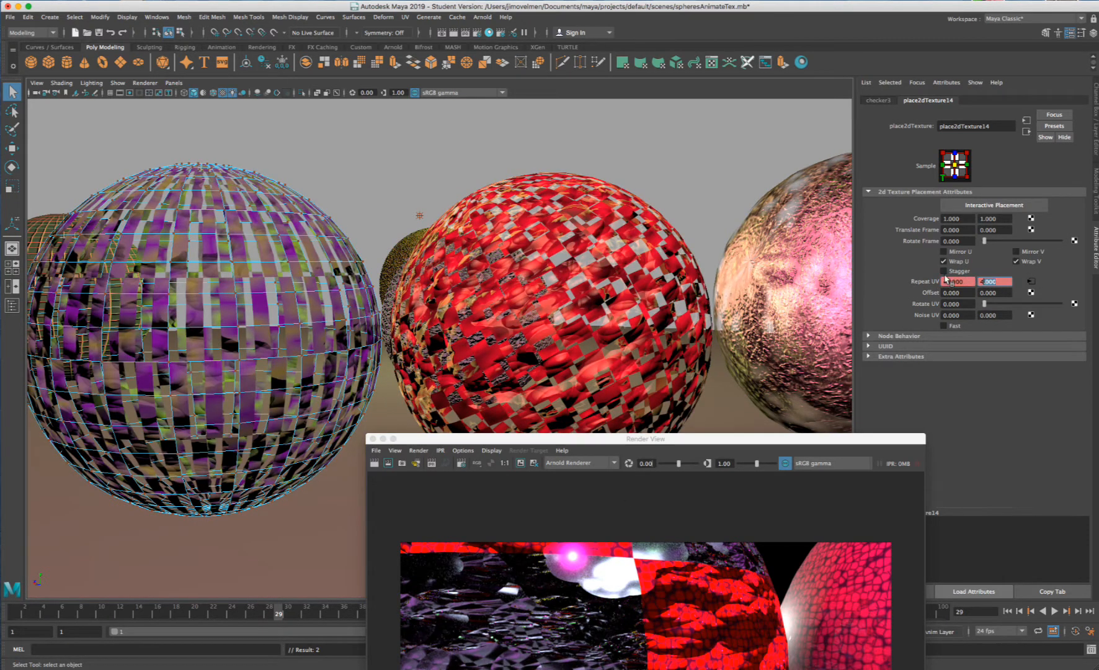
pyautogui.press('Return')
pyautogui.rightClick(919, 280)
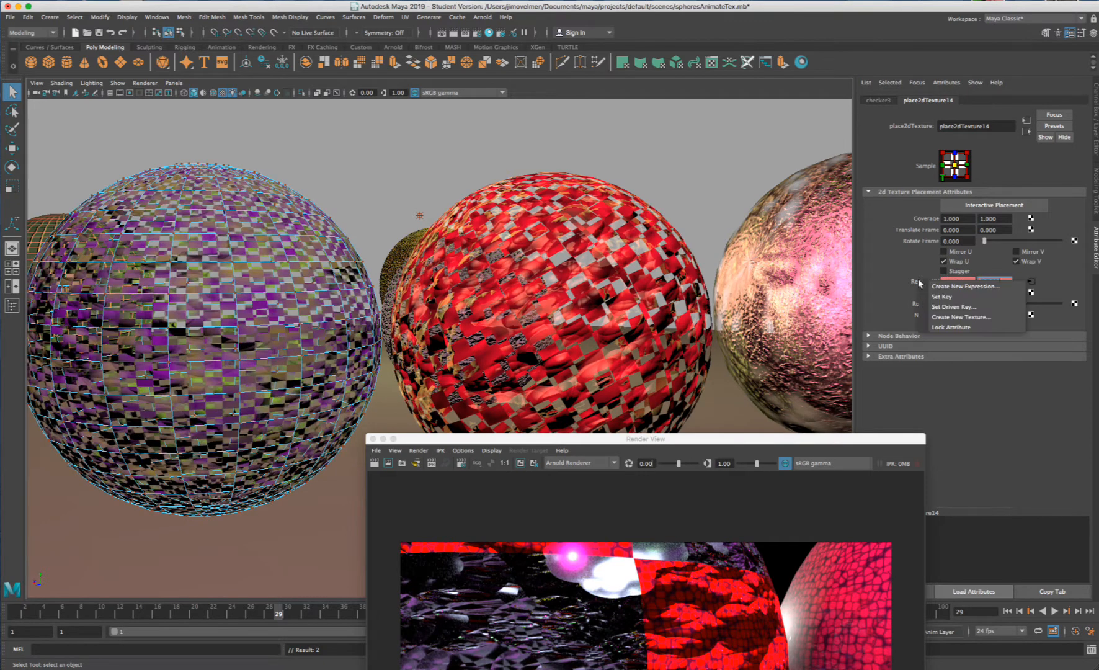
pyautogui.click(931, 294)
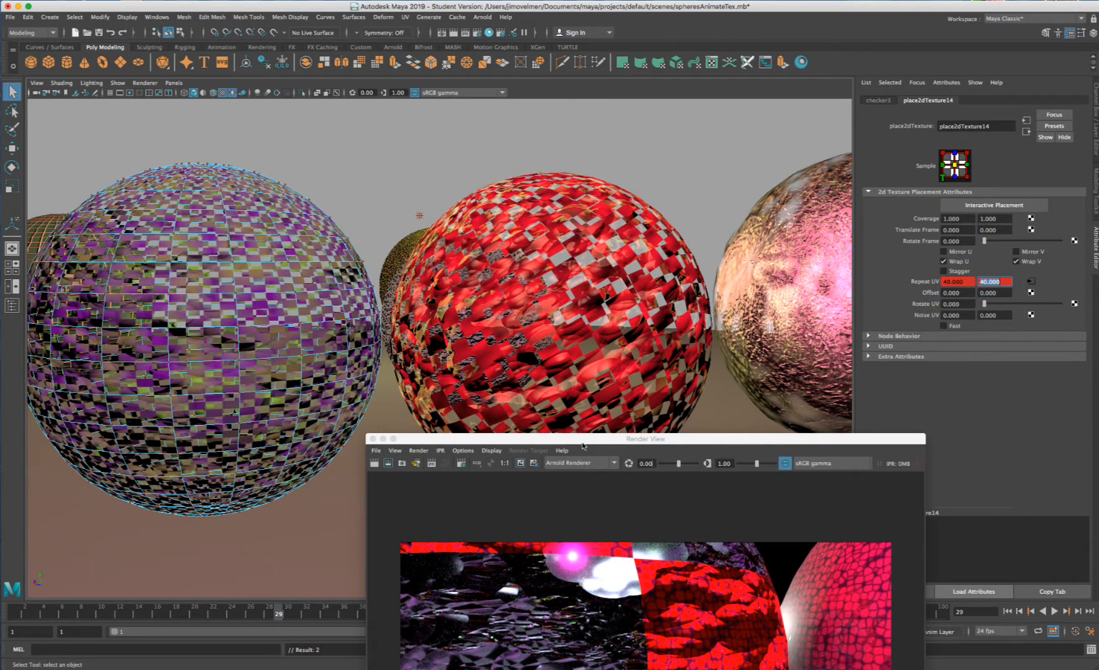
# - Move the Render View clear of the viewport and review the checker animation at frame 74 and frame 30
pyautogui.moveTo(583, 445); pyautogui.dragTo(650, 643)
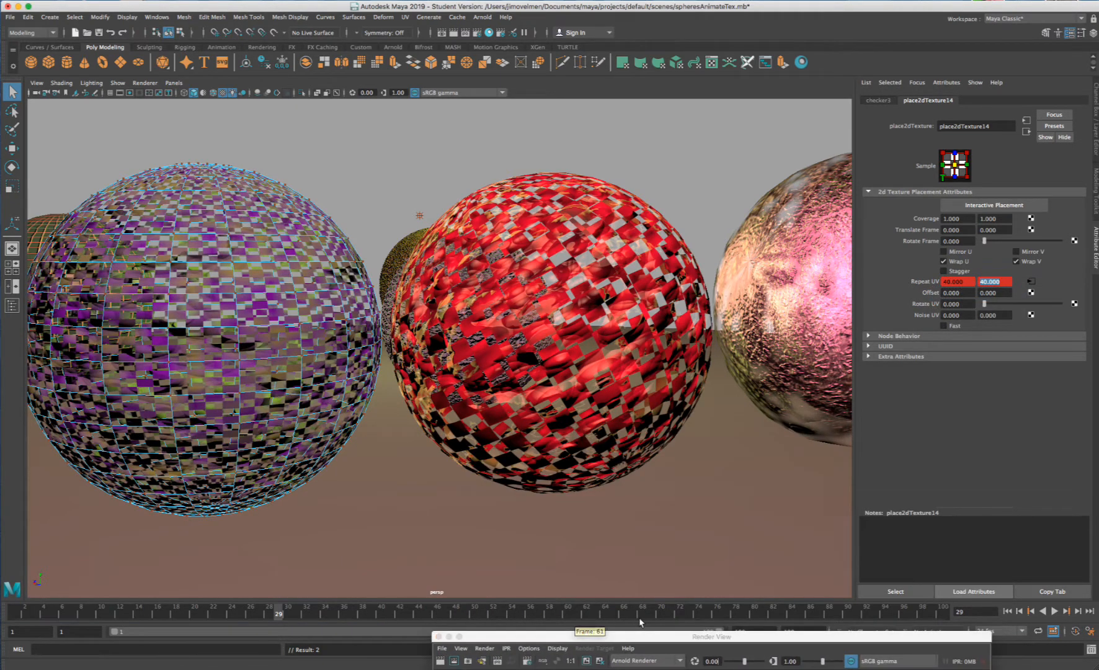
pyautogui.click(698, 613)
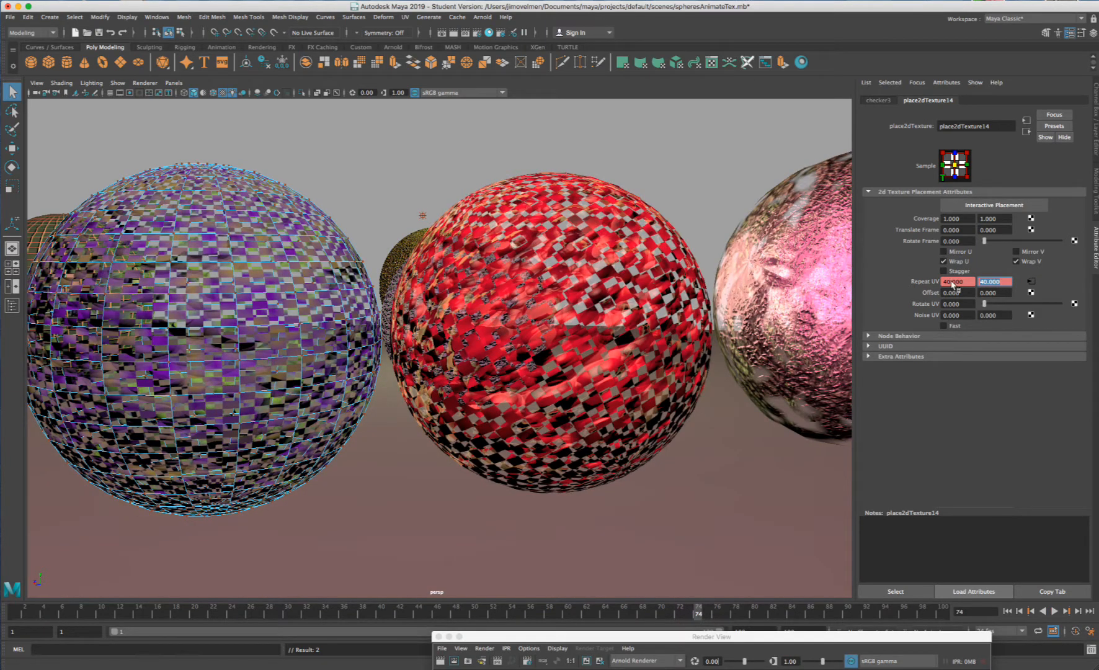
pyautogui.moveTo(967, 281); pyautogui.dragTo(914, 275)
pyautogui.hotkey('alt', 'v')
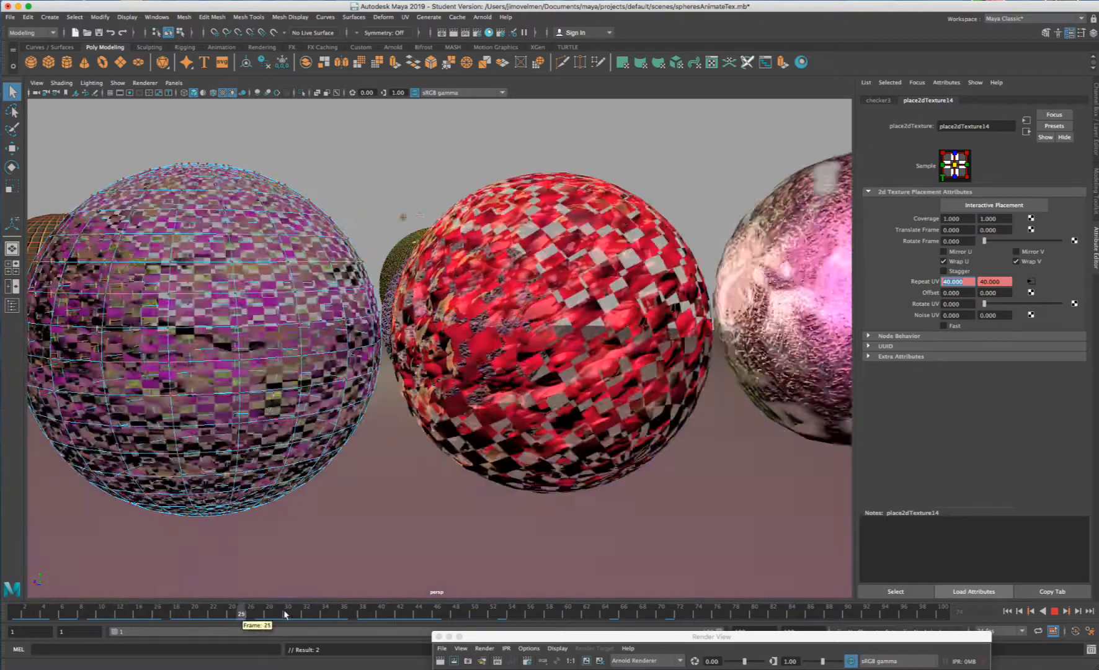
pyautogui.click(288, 611)
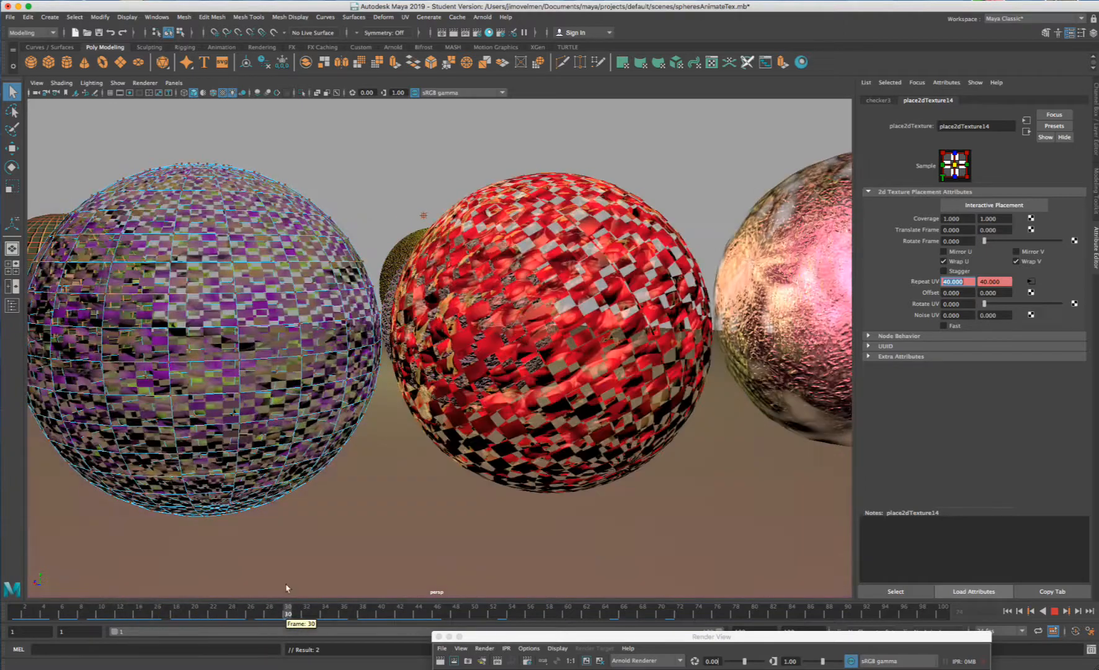
# - Duplicate the checkered sphere pSphere3 and scale the copy down uniformly to about 2.27 so it sits inside the original
pyautogui.moveTo(291, 269); pyautogui.dragTo(344, 249, button='right')
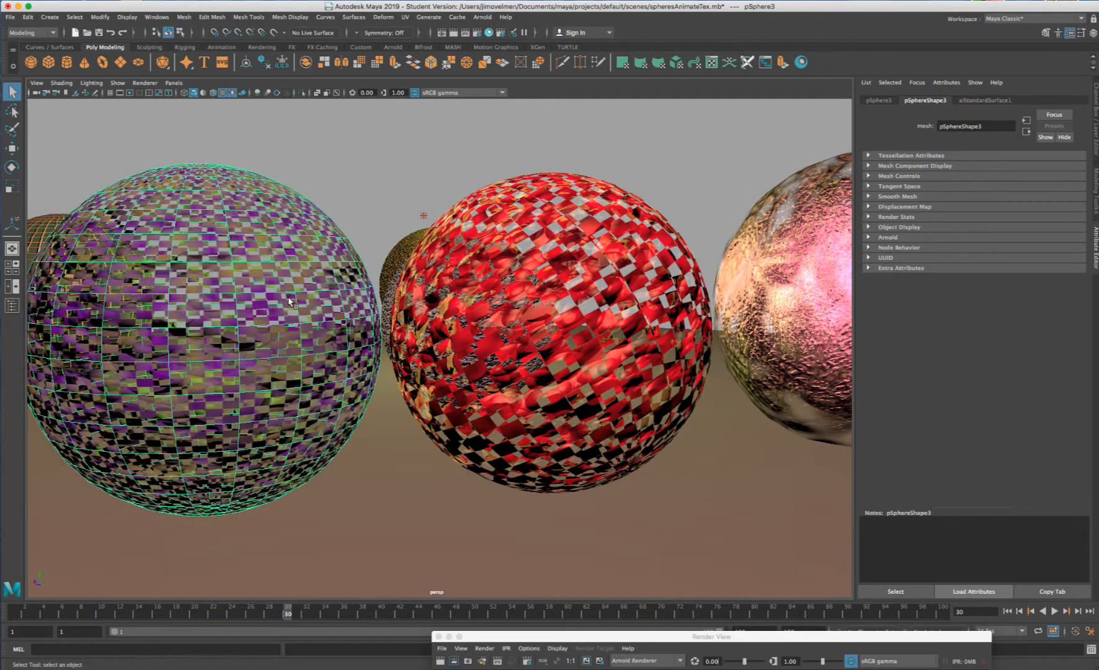
pyautogui.press('super+d')
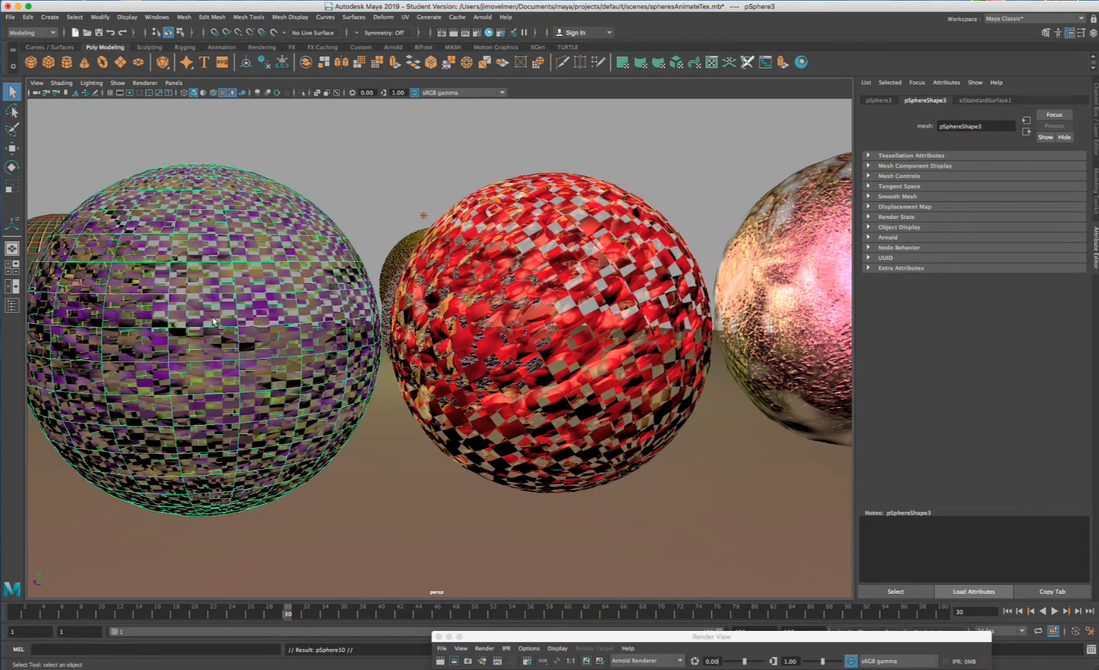
pyautogui.press('r')
pyautogui.moveTo(208, 340); pyautogui.dragTo(145, 361)
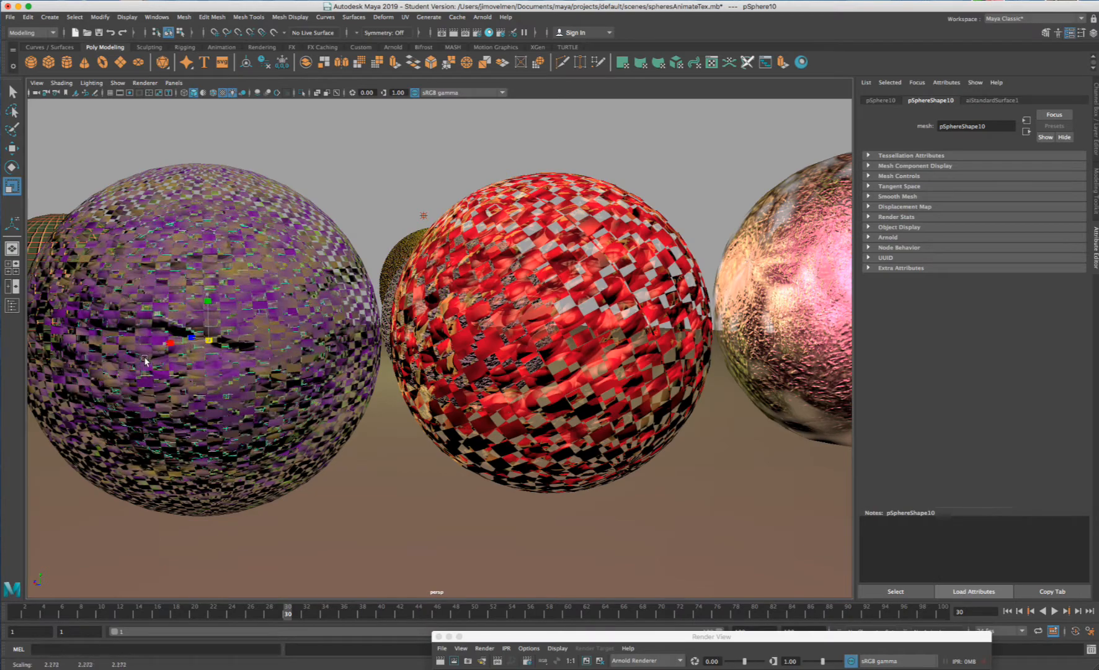
# - Rotate the outer sphere pSphere3 freely to about 63, -18 and 24 degrees and view it up close
pyautogui.click(235, 283)
pyautogui.press('e')
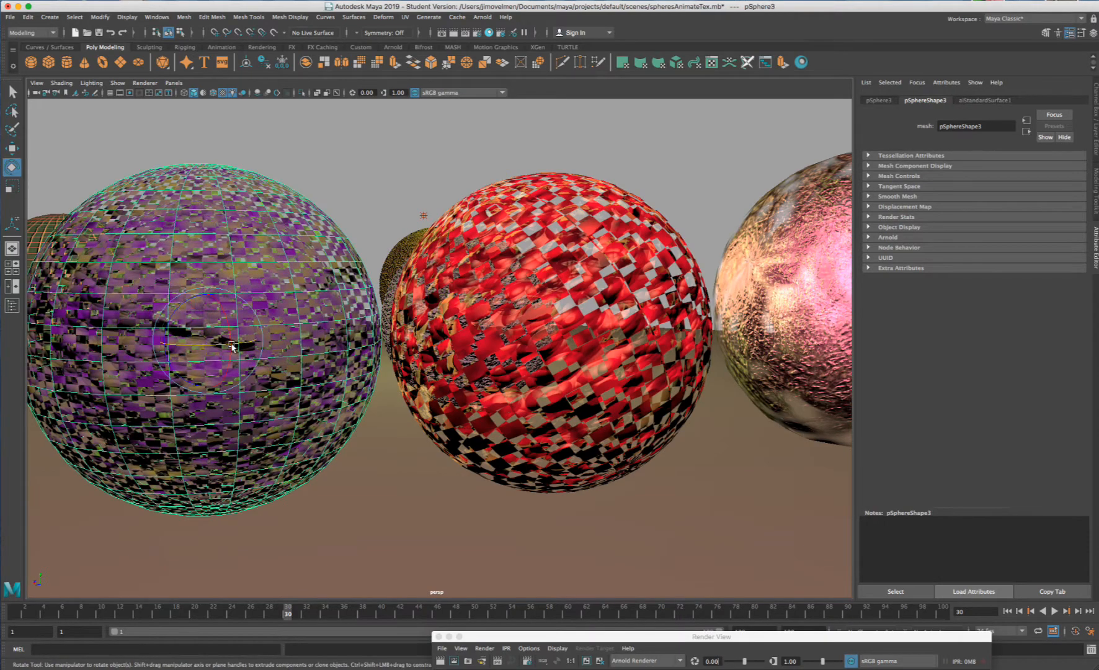
pyautogui.moveTo(206, 313); pyautogui.dragTo(191, 560)
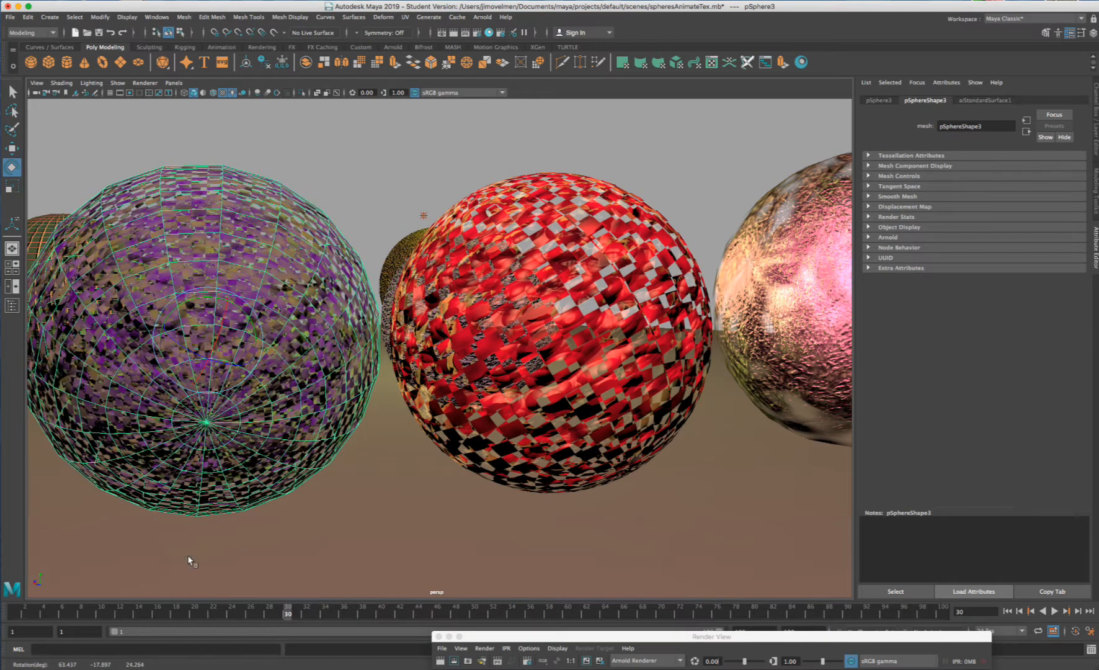
pyautogui.keyDown('alt'); pyautogui.moveTo(279, 309); pyautogui.dragTo(430, 310, button='right'); pyautogui.keyUp('alt')
pyautogui.keyDown('alt'); pyautogui.moveTo(429, 310); pyautogui.dragTo(499, 256); pyautogui.keyUp('alt')
pyautogui.scroll(2, 528, 207)
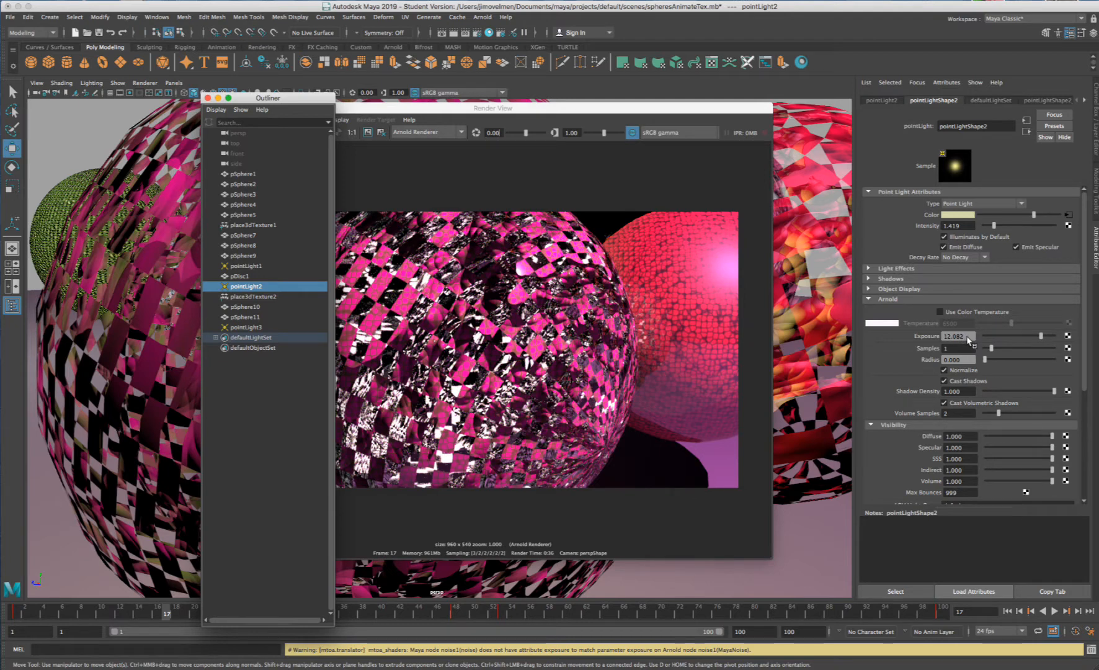
# - Move the Outliner and Render View apart so both are readable, and select pointLight2
pyautogui.moveTo(295, 98); pyautogui.dragTo(154, 101)
pyautogui.moveTo(473, 108); pyautogui.dragTo(444, 122)
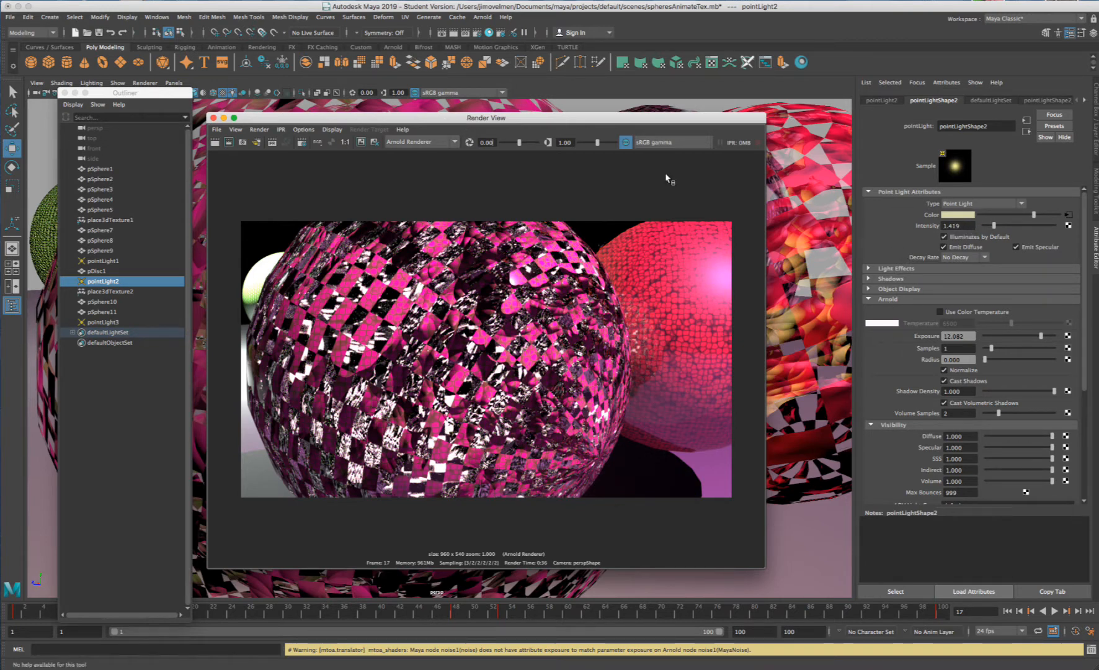
pyautogui.click(142, 283)
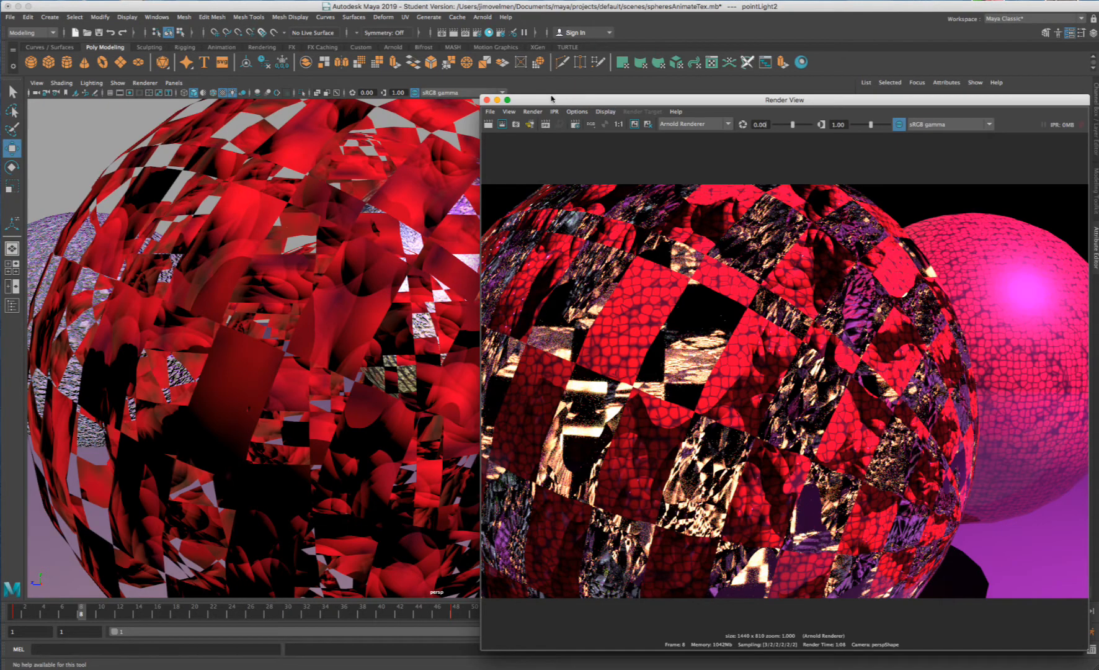
# - Examine the leather, checker and bump detail of the rendered sphere at different magnifications in the Render View
pyautogui.moveTo(551, 98); pyautogui.dragTo(527, 88)
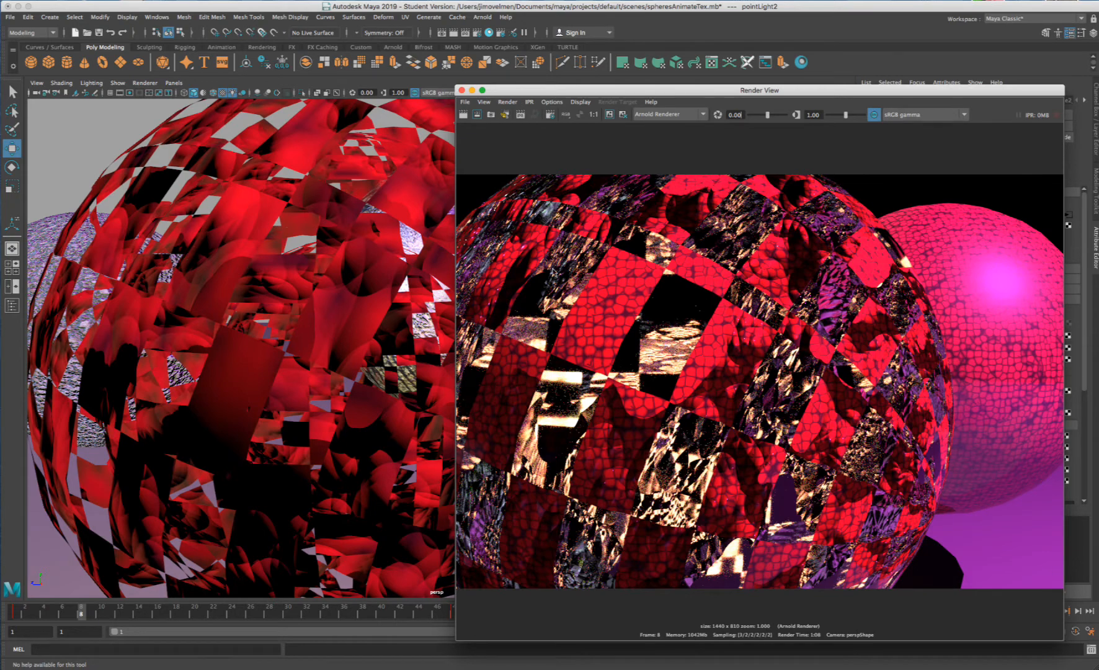
pyautogui.scroll(5, 566, 273)
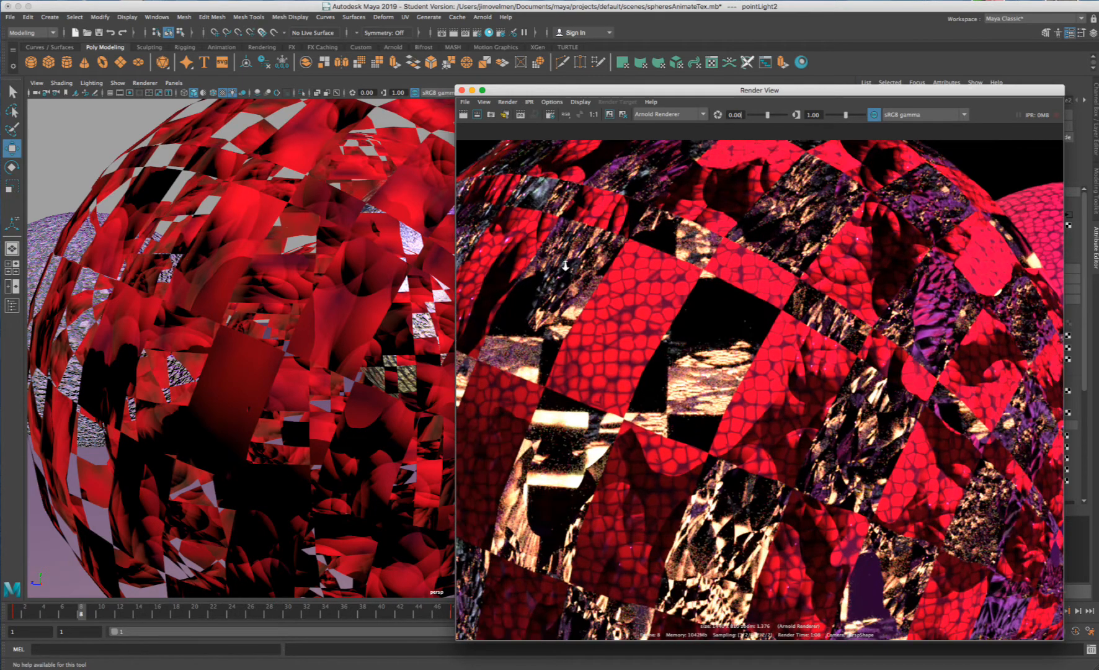
pyautogui.scroll(-4, 566, 272)
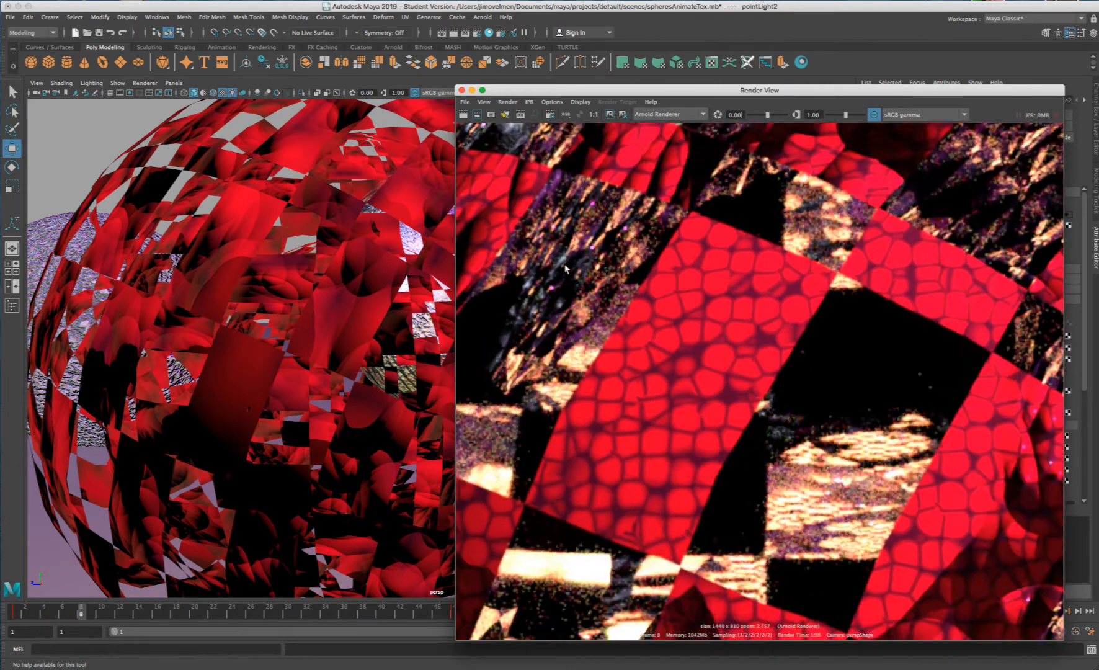
pyautogui.scroll(-3, 566, 268)
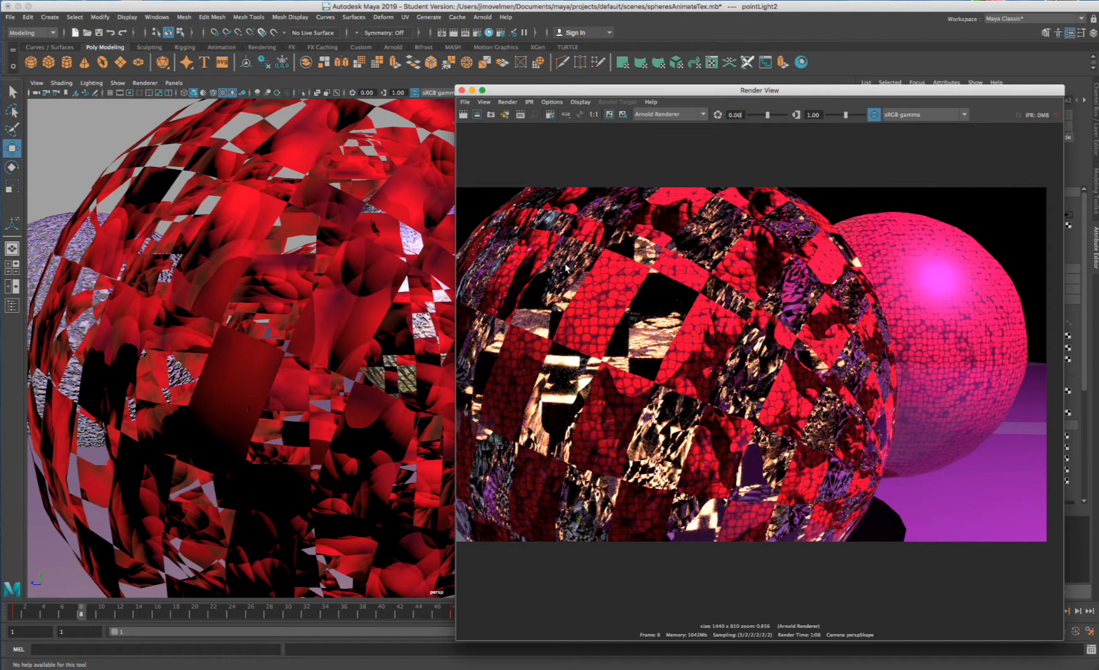
pyautogui.scroll(3, 566, 268)
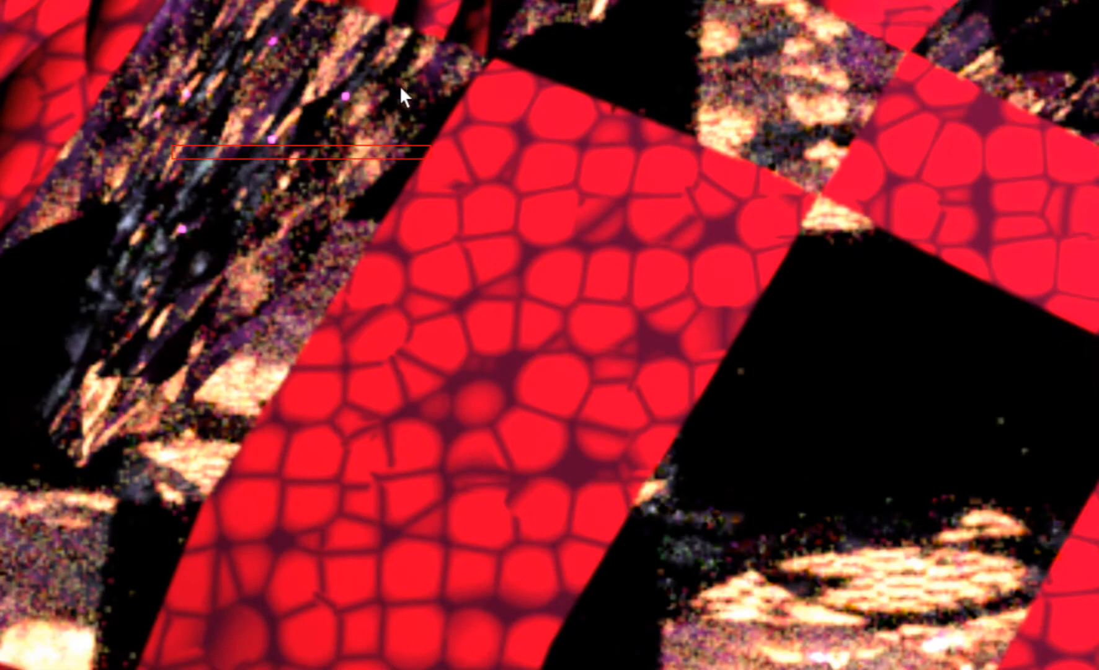
pyautogui.scroll(-10, 399, 85)
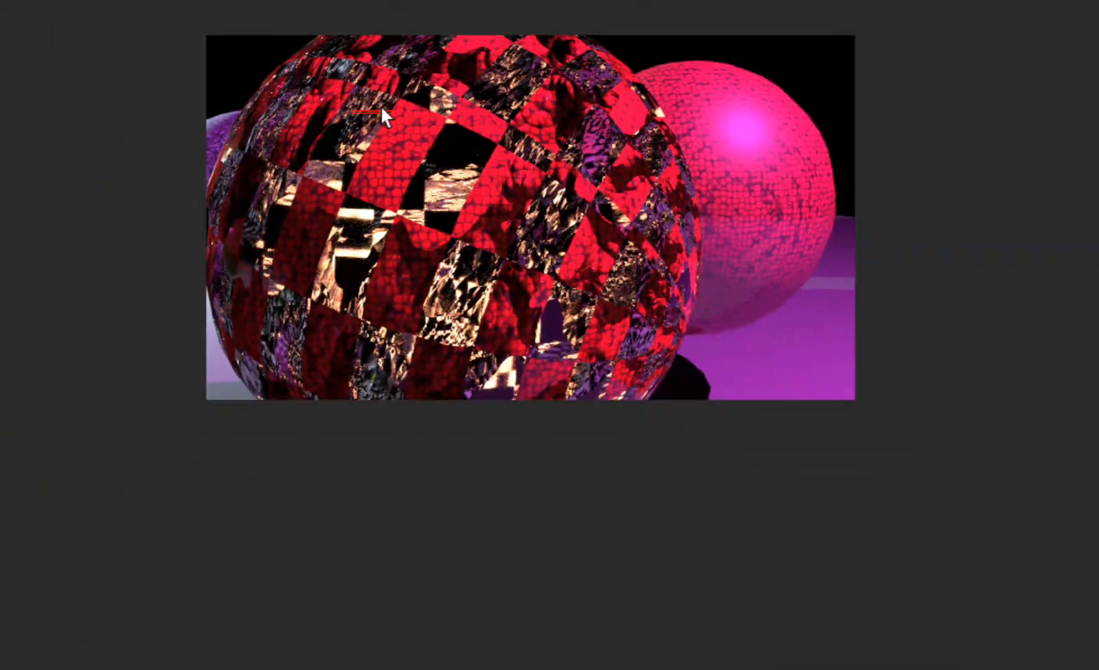
pyautogui.scroll(5, 376, 113)
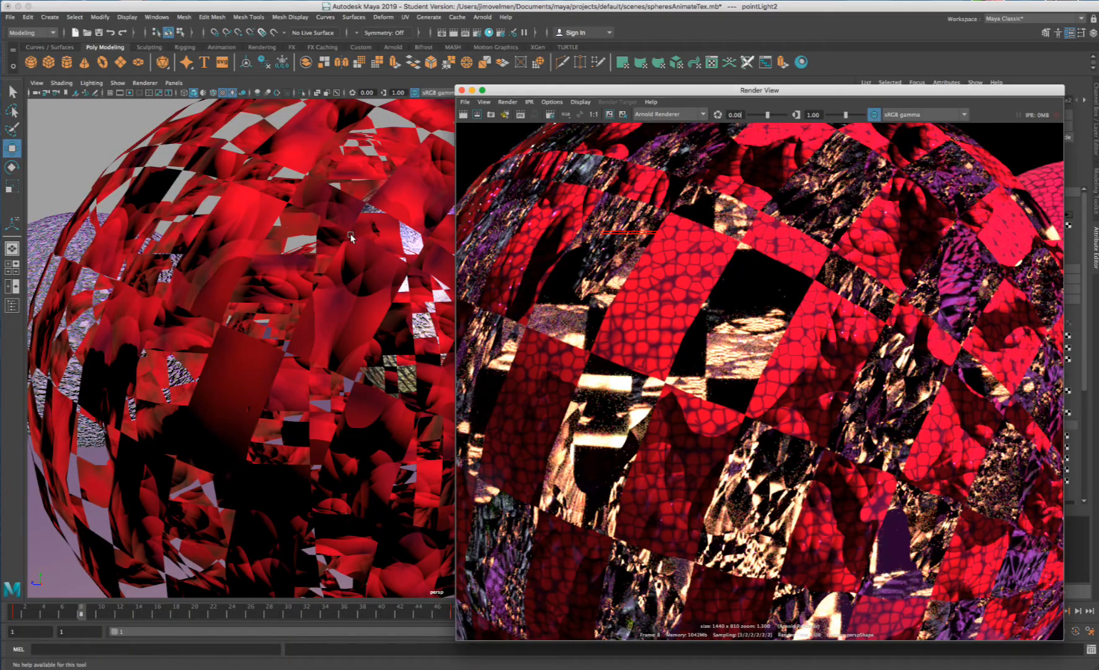
# - Pull the viewport back to show the group of spheres and move the Render View aside
pyautogui.scroll(-10, 350, 237)
pyautogui.keyDown('alt'); pyautogui.moveTo(350, 237); pyautogui.dragTo(329, 248); pyautogui.keyUp('alt')
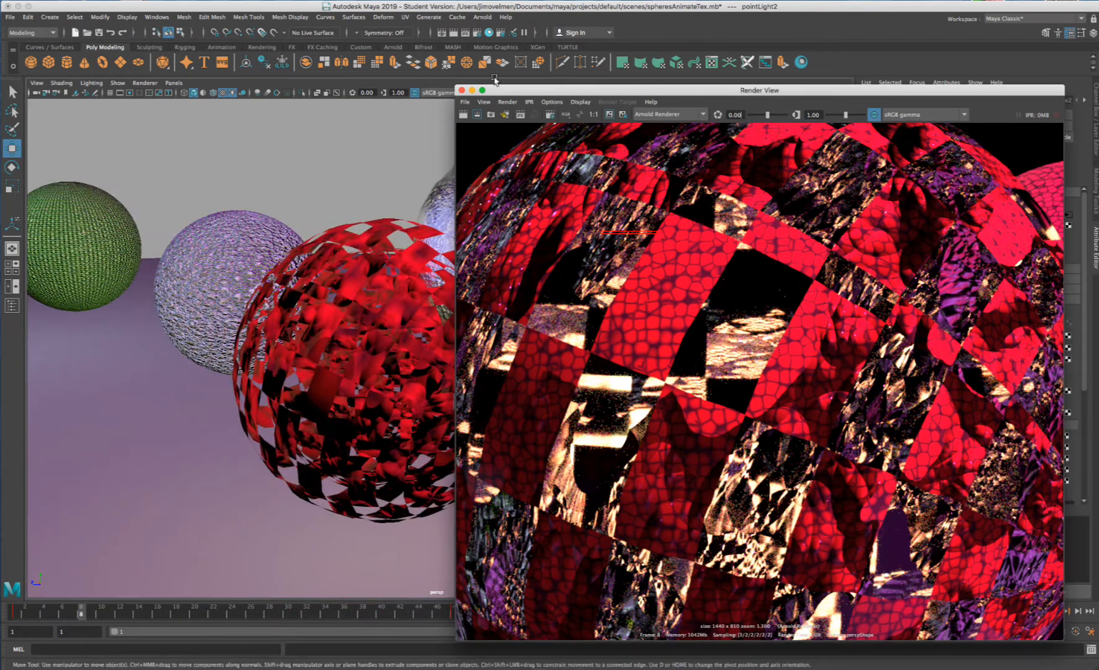
pyautogui.moveTo(523, 93); pyautogui.dragTo(746, 120)
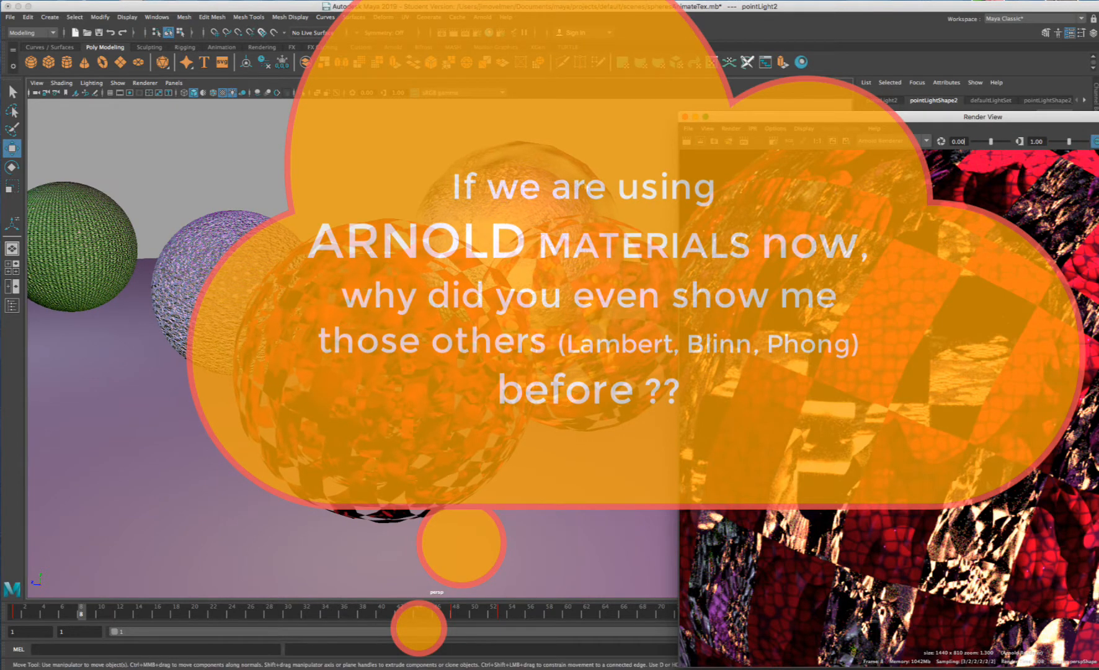
# - Compare the red checkered sphere in the viewport with its render at different magnifications, and move the Render View aside
pyautogui.click(594, 180)
pyautogui.keyDown('alt'); pyautogui.moveTo(614, 211); pyautogui.dragTo(553, 200); pyautogui.keyUp('alt')
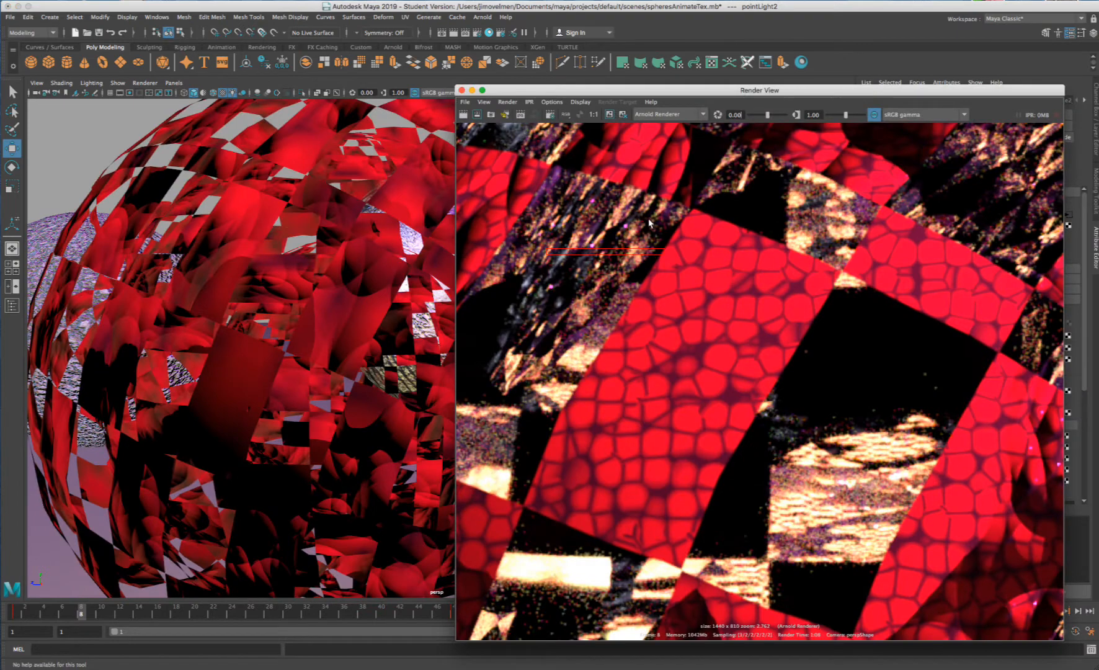
pyautogui.scroll(-10, 651, 225)
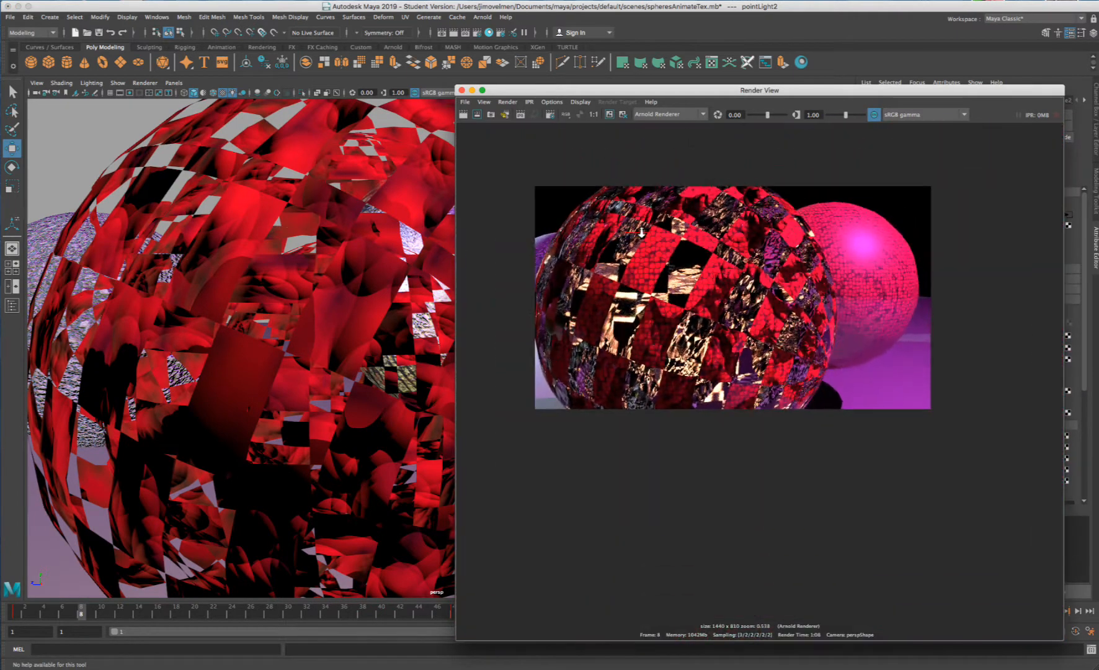
pyautogui.scroll(5, 641, 232)
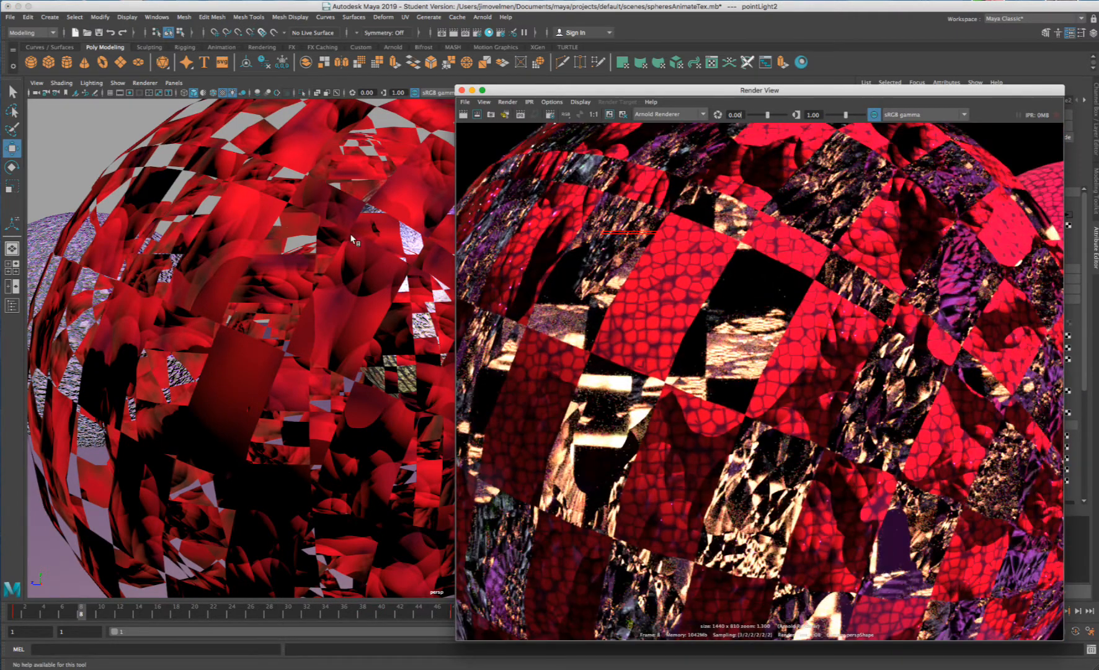
pyautogui.scroll(-5, 402, 268)
pyautogui.scroll(-5, 402, 268)
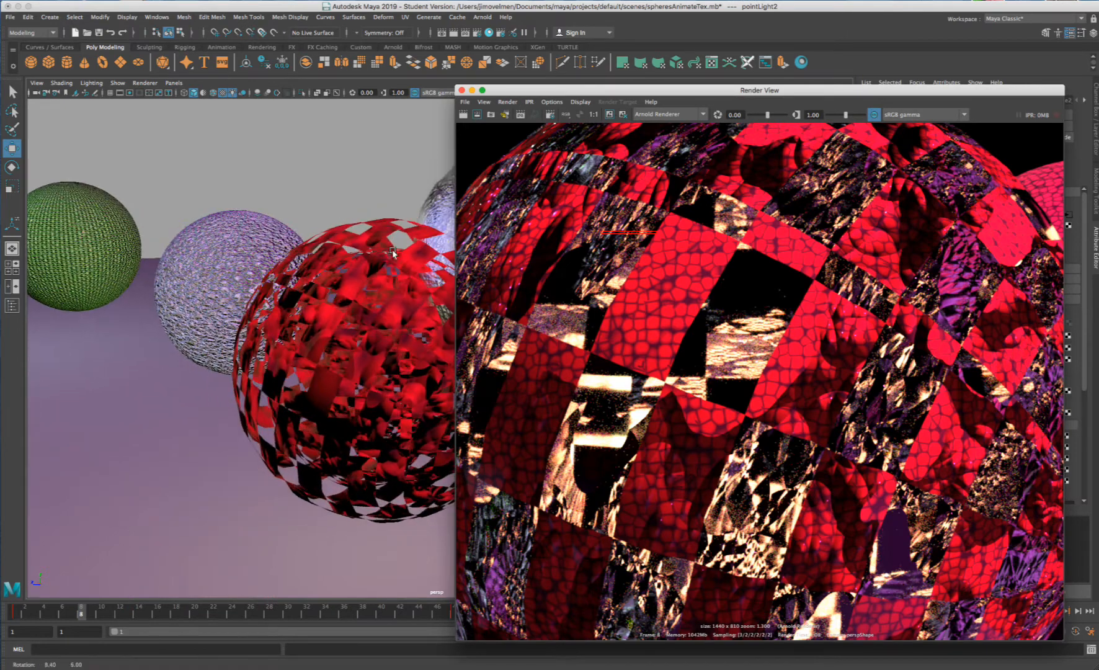
pyautogui.moveTo(522, 91); pyautogui.dragTo(745, 118)
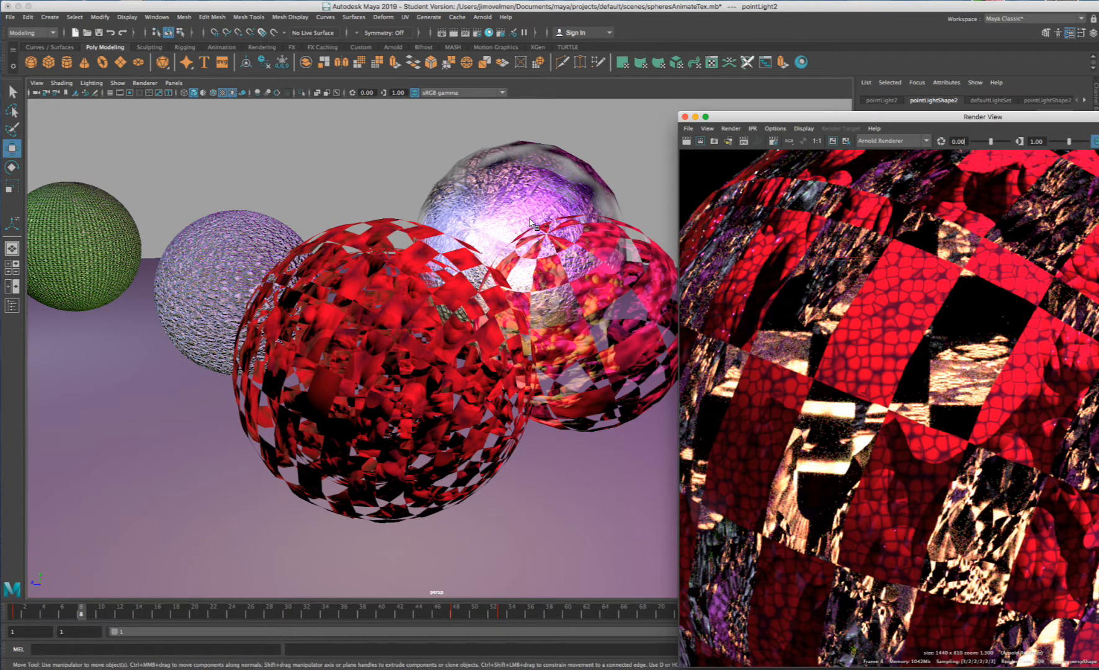
# - Select the purple bump-mapped sphere pSphere9 behind the red ones and examine its surface up close from several angles
pyautogui.click(587, 188)
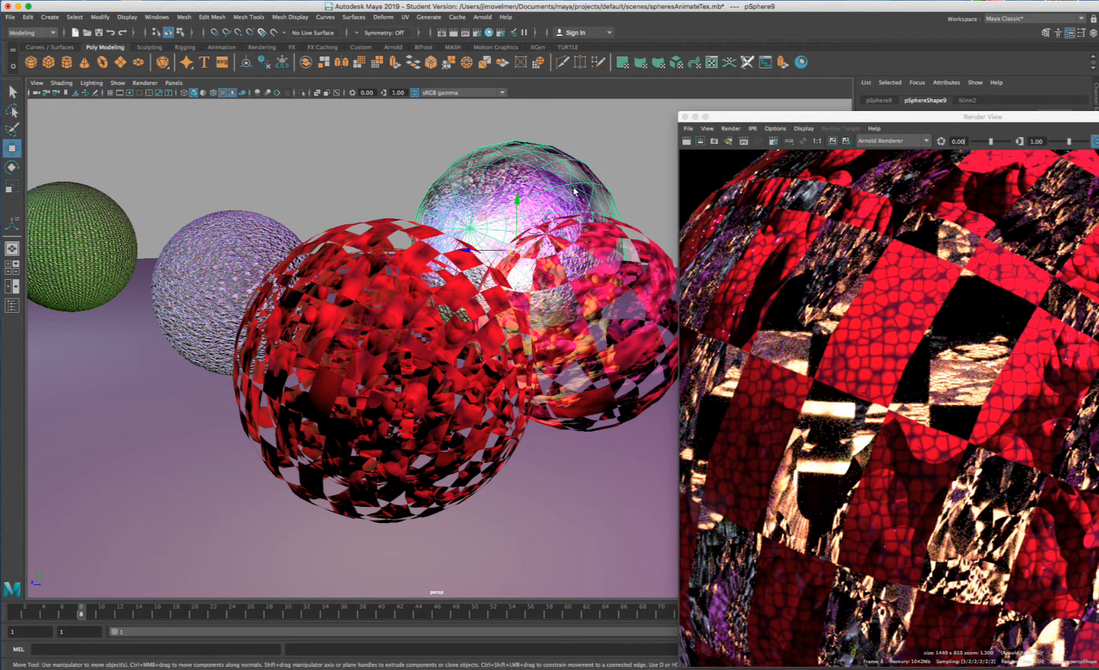
pyautogui.keyDown('alt'); pyautogui.moveTo(574, 190); pyautogui.dragTo(552, 200); pyautogui.keyUp('alt')
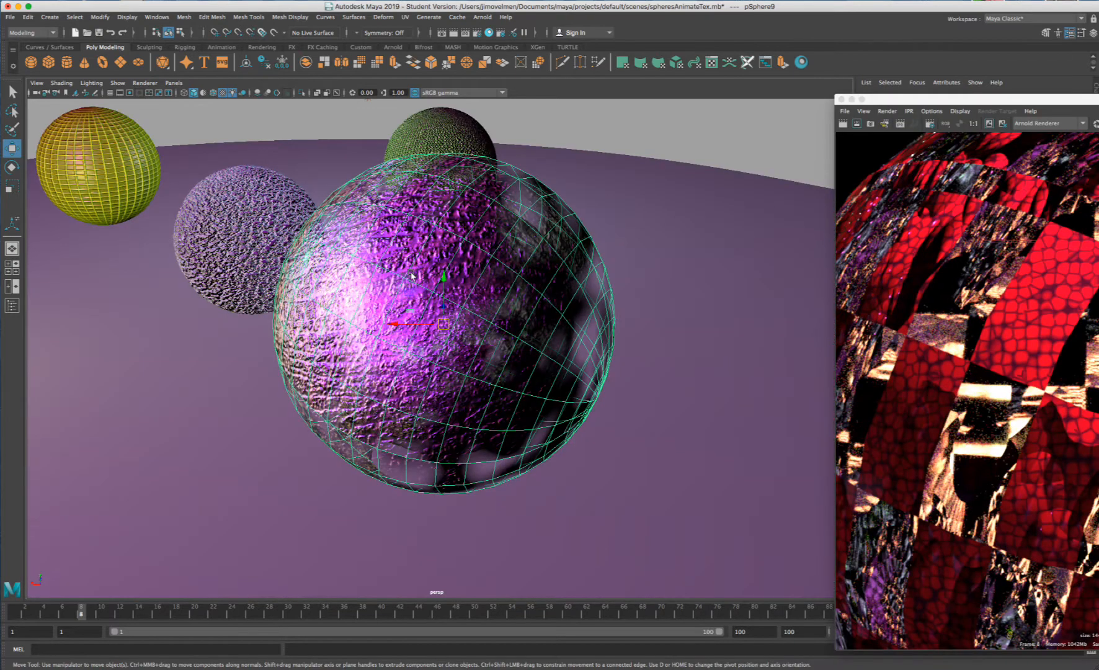
pyautogui.keyDown('alt'); pyautogui.moveTo(411, 276); pyautogui.dragTo(458, 279); pyautogui.keyUp('alt')
pyautogui.scroll(2, 458, 280)
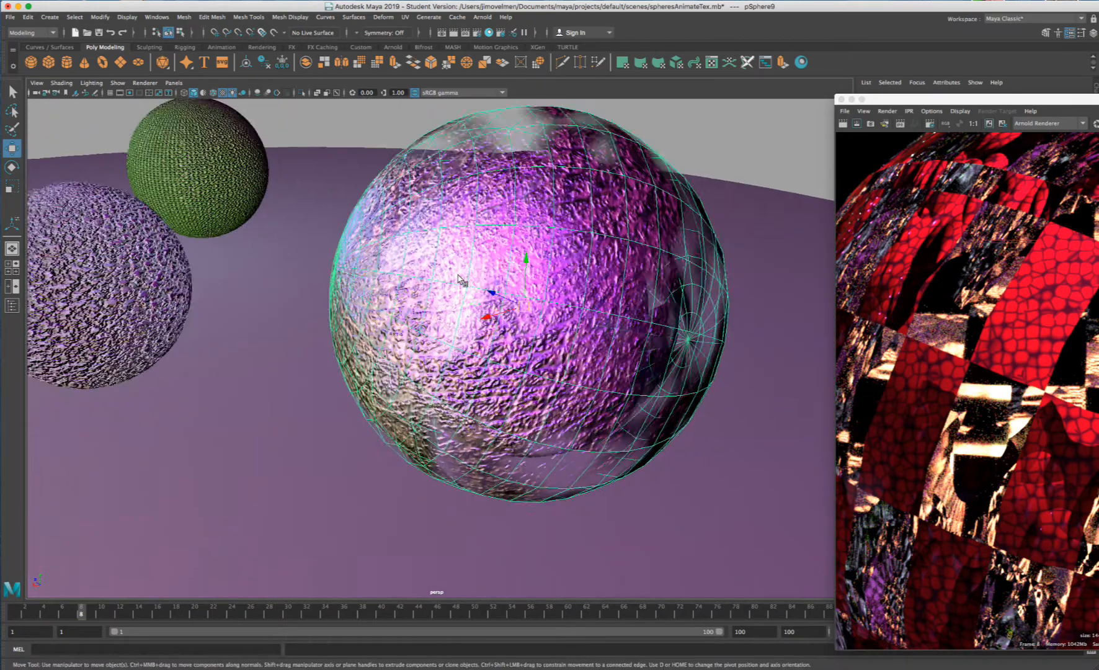
pyautogui.scroll(2, 471, 276)
pyautogui.keyDown('alt'); pyautogui.moveTo(542, 257); pyautogui.dragTo(420, 314, button='middle'); pyautogui.keyUp('alt')
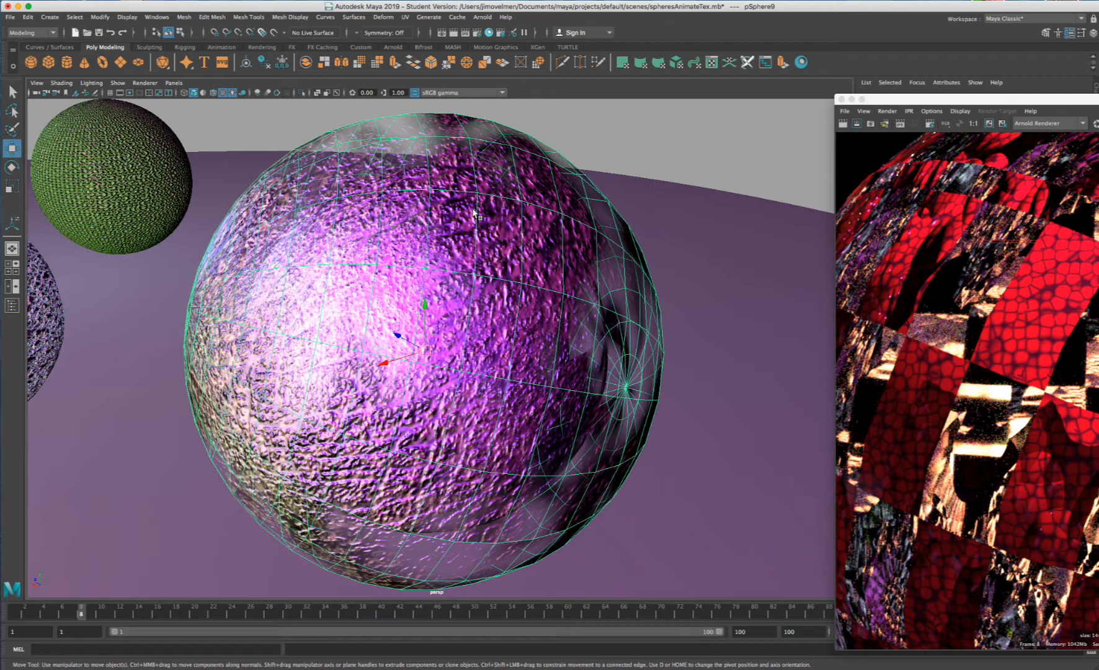
pyautogui.scroll(-6, 456, 247)
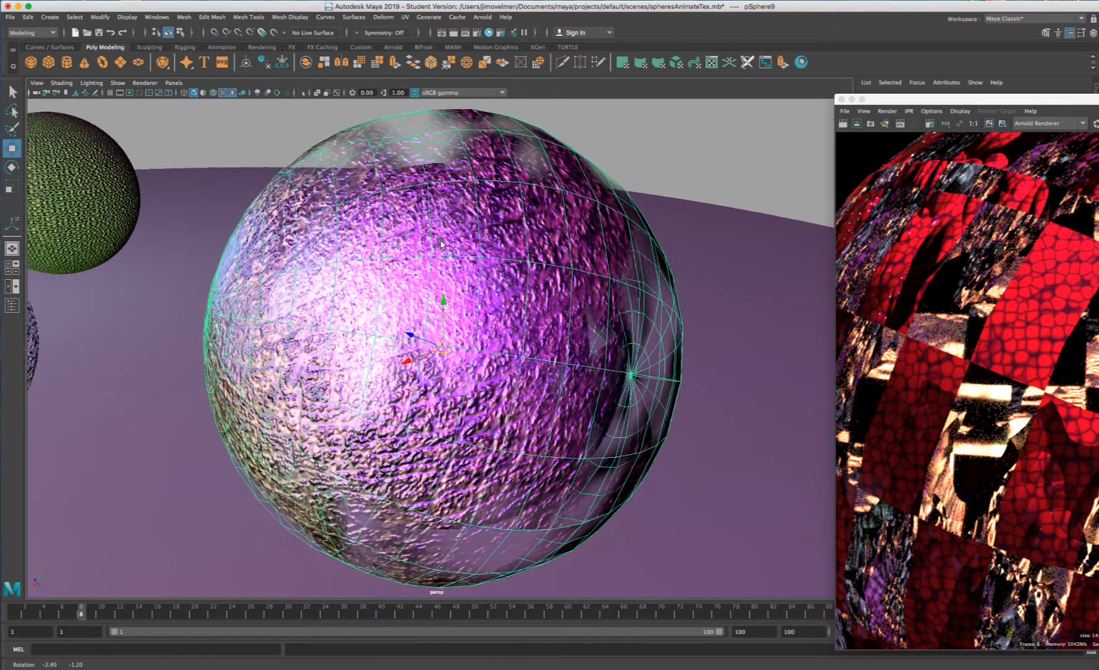
pyautogui.scroll(6, 377, 272)
# - Assign a new Arnold aiStandardSurface material to the duplicate purple sphere pSphere12
pyautogui.keyDown('alt'); pyautogui.moveTo(261, 278); pyautogui.dragTo(369, 283); pyautogui.keyUp('alt')
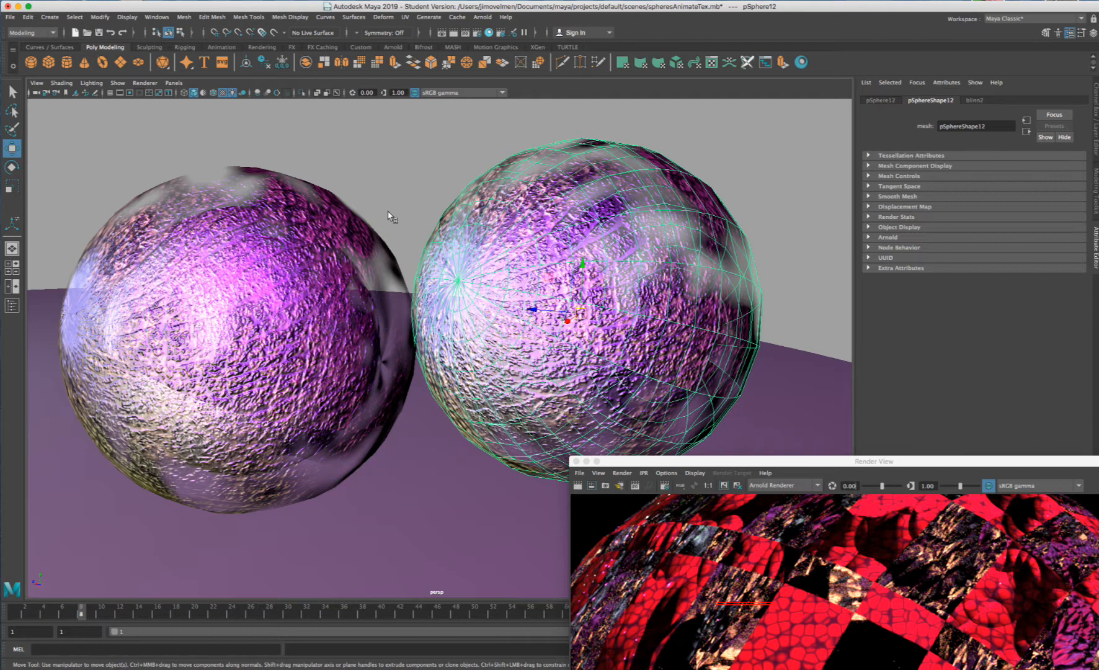
pyautogui.rightClick(543, 180)
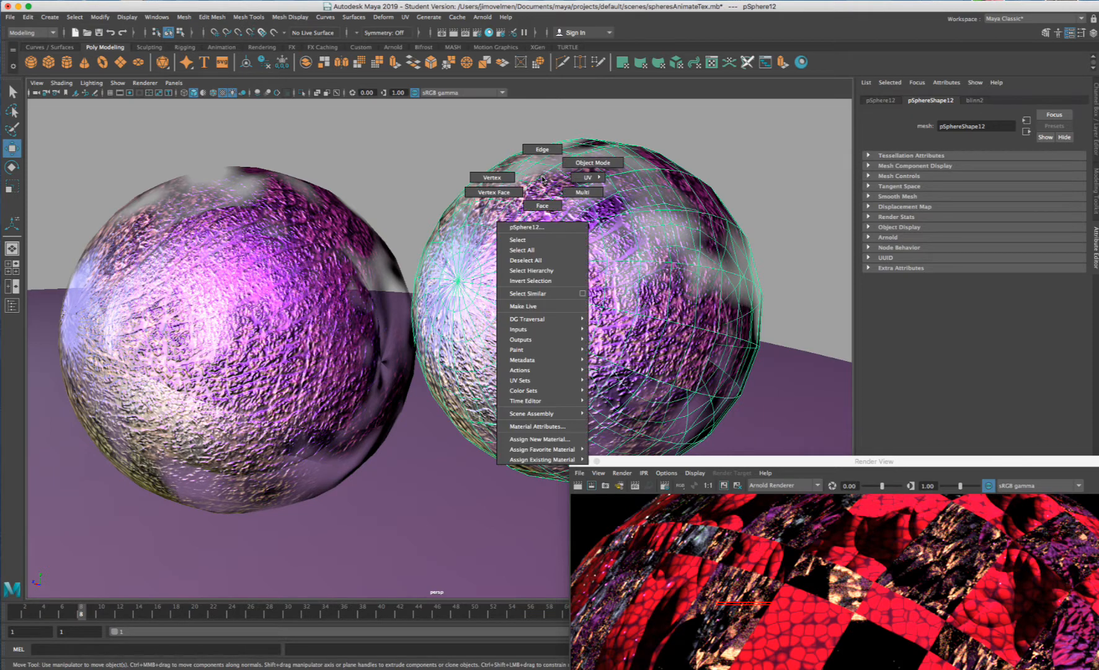
pyautogui.click(562, 439)
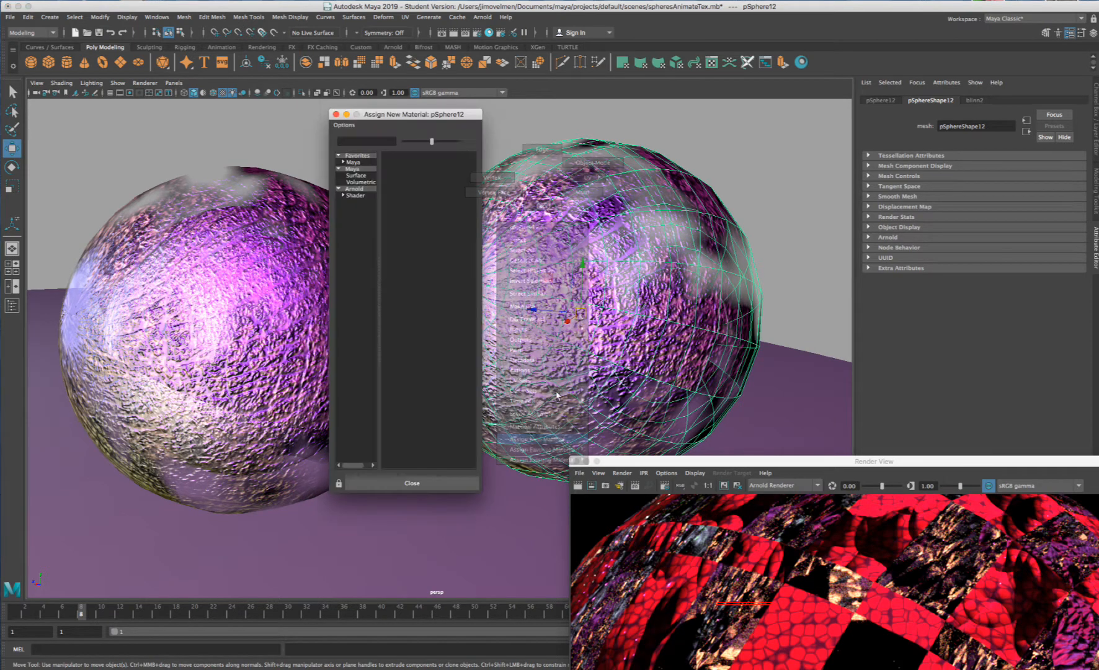
pyautogui.click(365, 189)
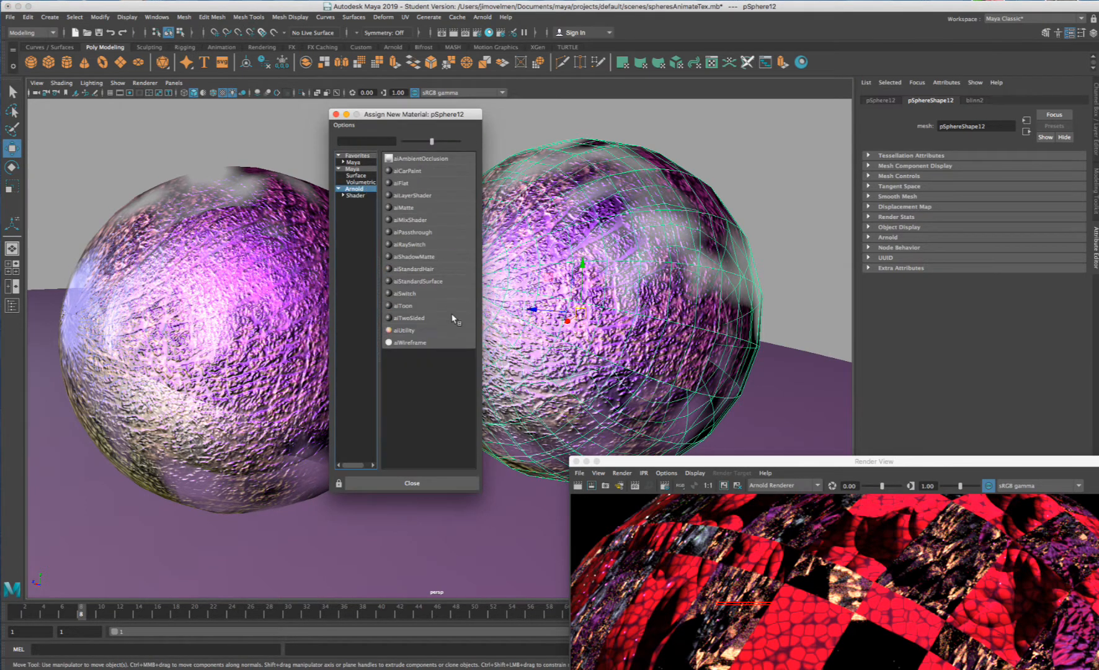
pyautogui.click(446, 281)
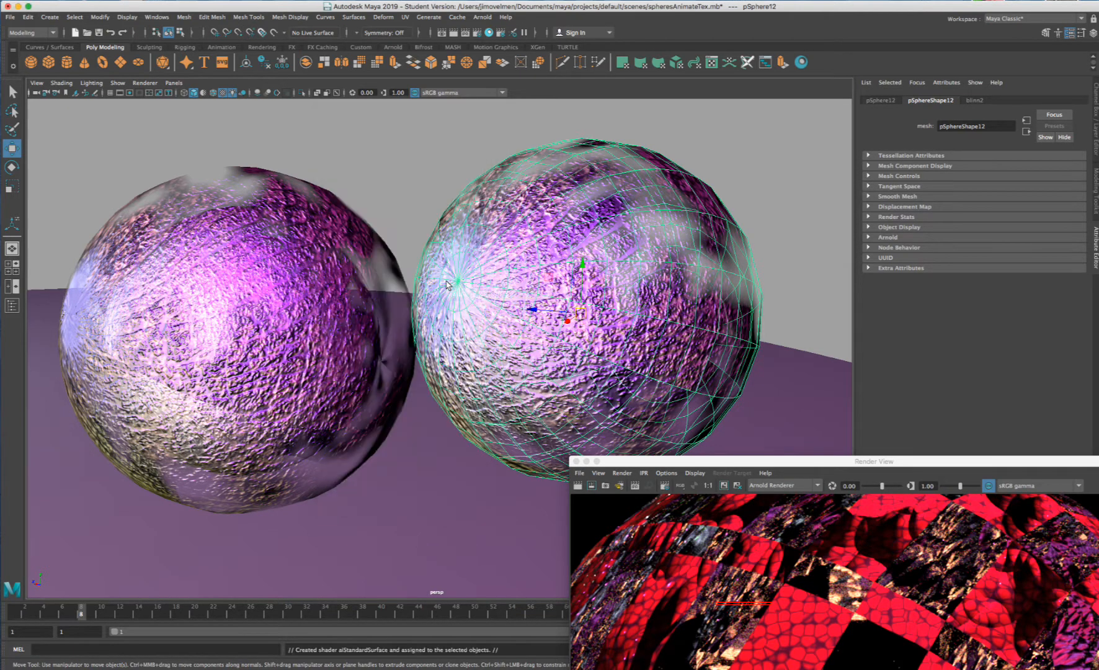
pyautogui.keyDown('alt'); pyautogui.moveTo(610, 241); pyautogui.dragTo(605, 214); pyautogui.keyUp('alt')
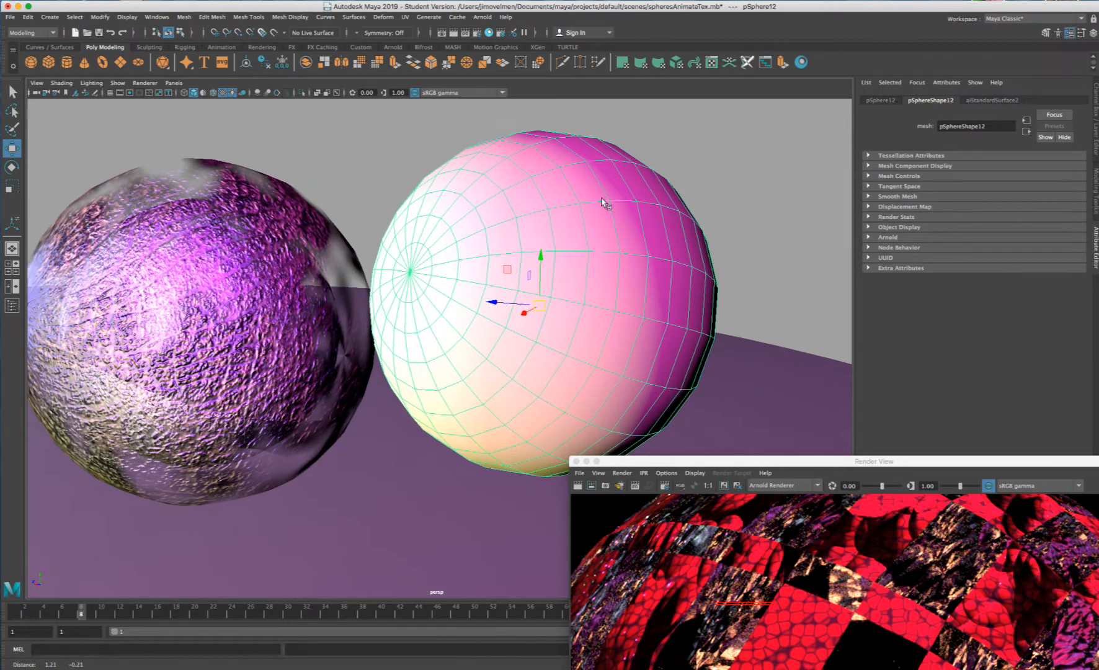
# - Map a 2D file texture to the base color of aiStandardSurface2 and load elephantskin.jpg from the Desktop
pyautogui.moveTo(602, 198); pyautogui.dragTo(592, 447, button='right')
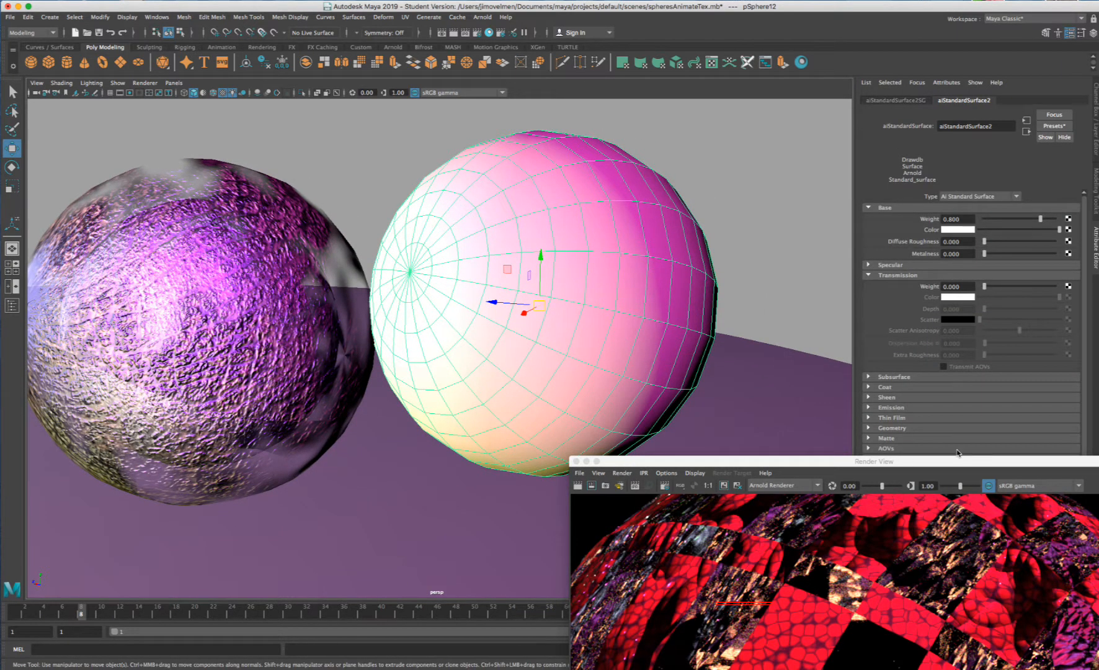
pyautogui.moveTo(959, 459); pyautogui.dragTo(1098, 413)
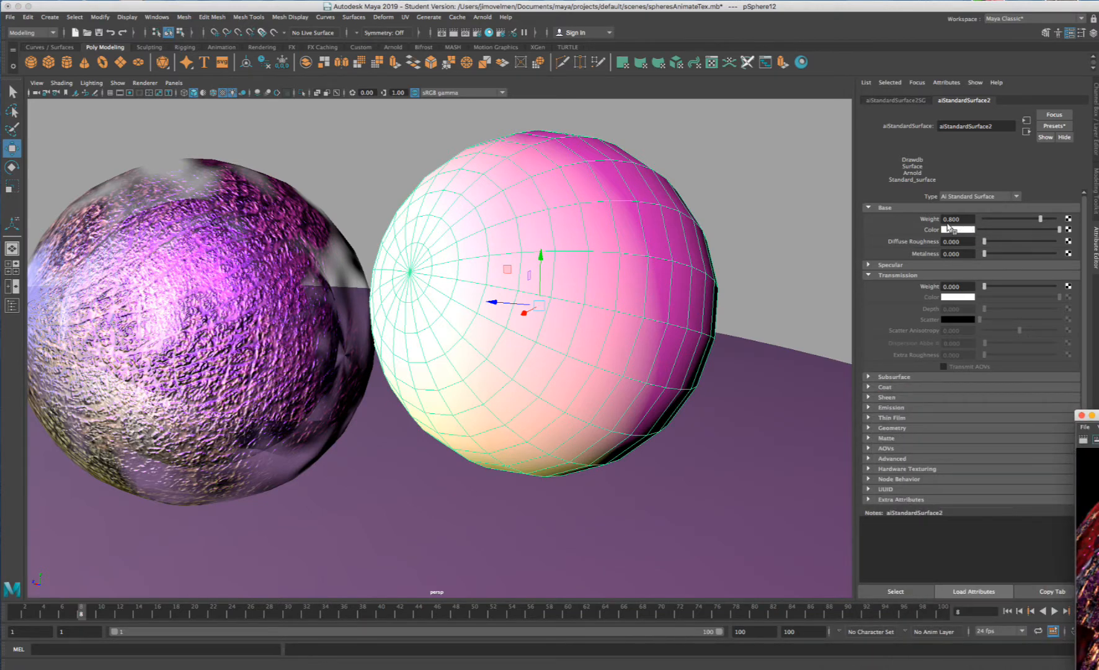
pyautogui.click(1068, 229)
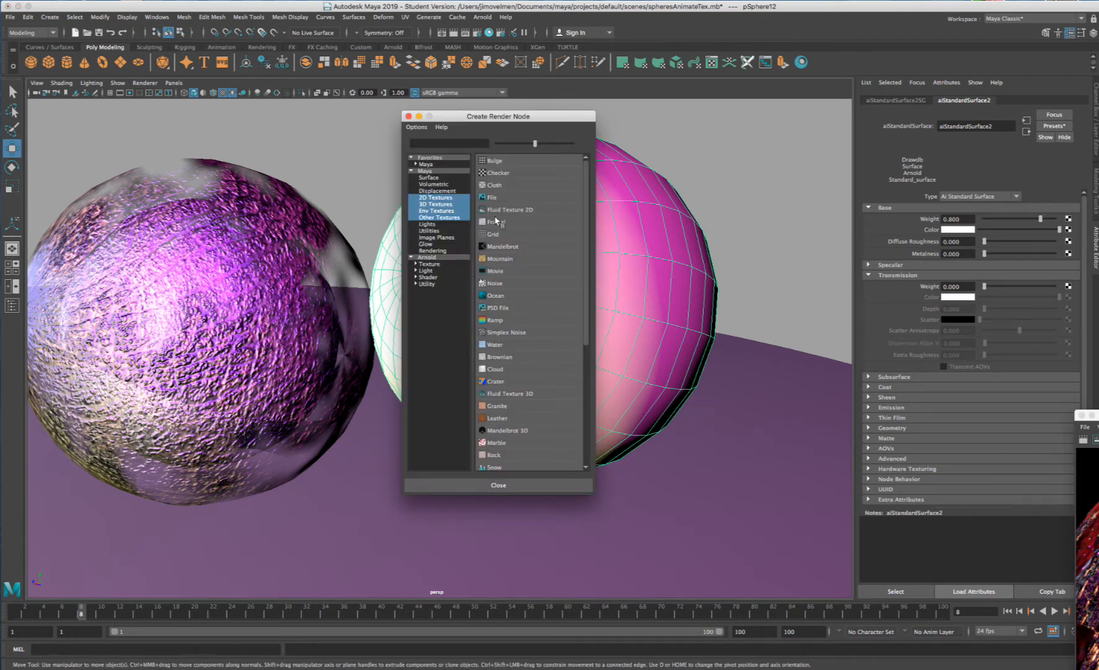
pyautogui.click(431, 197)
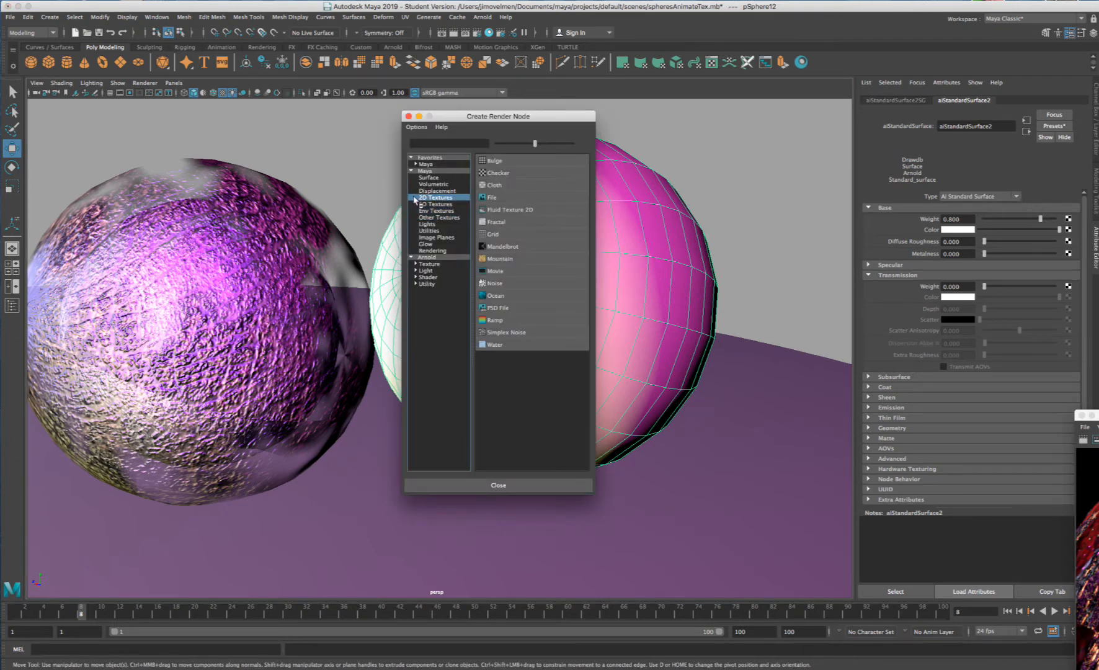
pyautogui.click(502, 196)
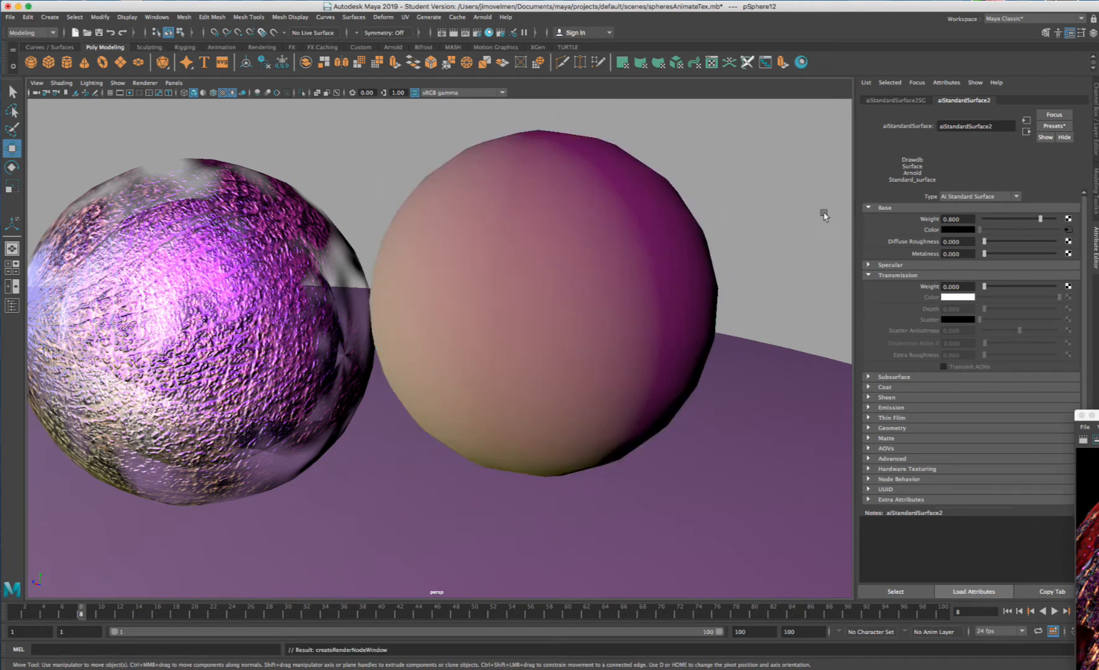
pyautogui.click(1076, 239)
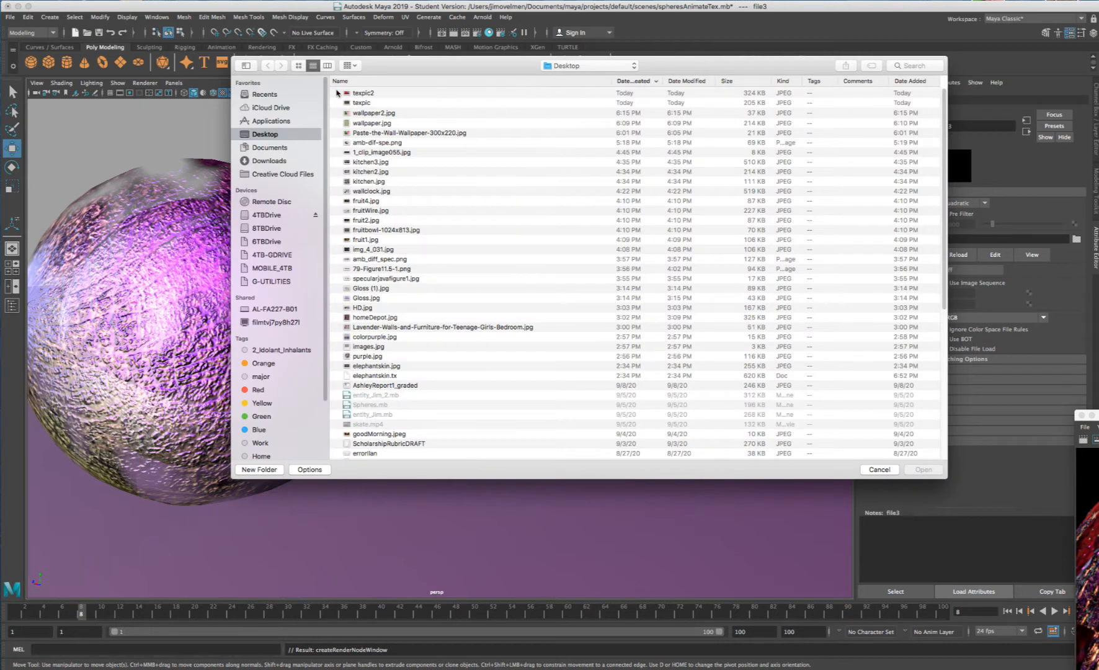
pyautogui.click(376, 366)
pyautogui.press('space')
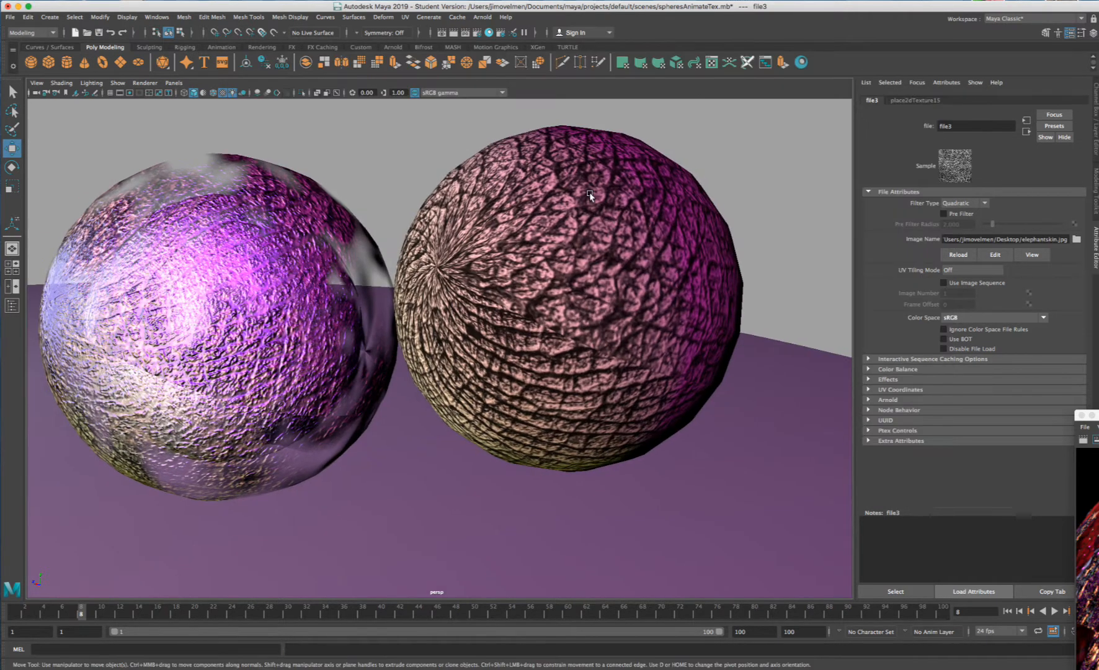
# - Map a file texture to the bump mapping of aiStandardSurface2 under its geometry attributes and load elephantskin.jpg
pyautogui.click(594, 198)
pyautogui.moveTo(593, 199); pyautogui.dragTo(589, 444, button='right')
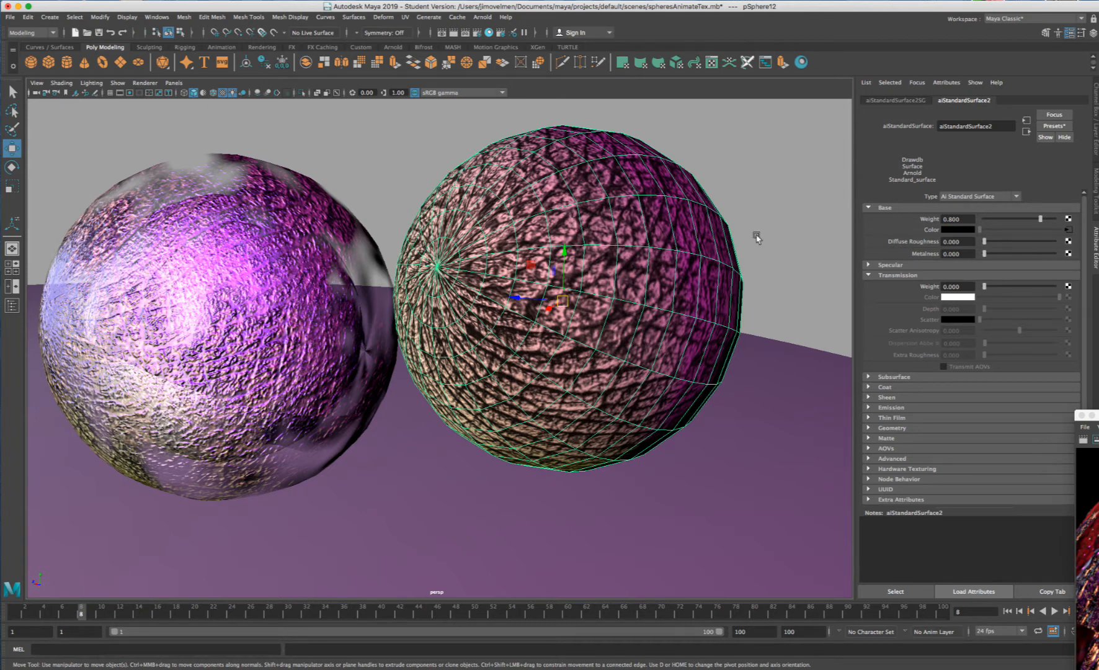
pyautogui.click(872, 428)
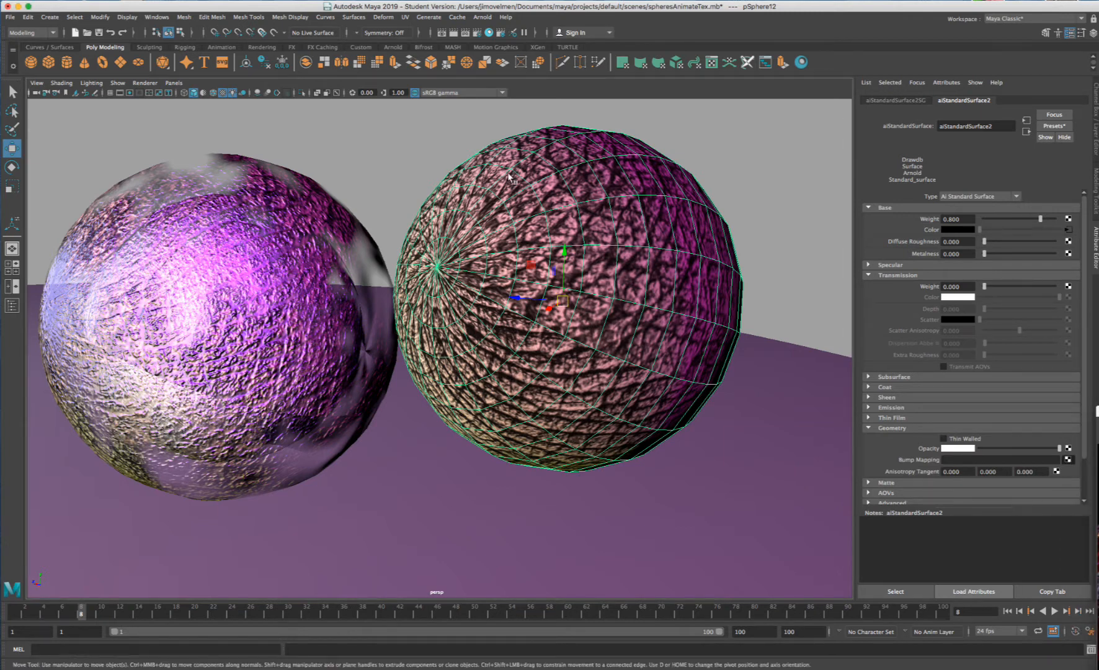
pyautogui.click(1068, 459)
pyautogui.click(537, 199)
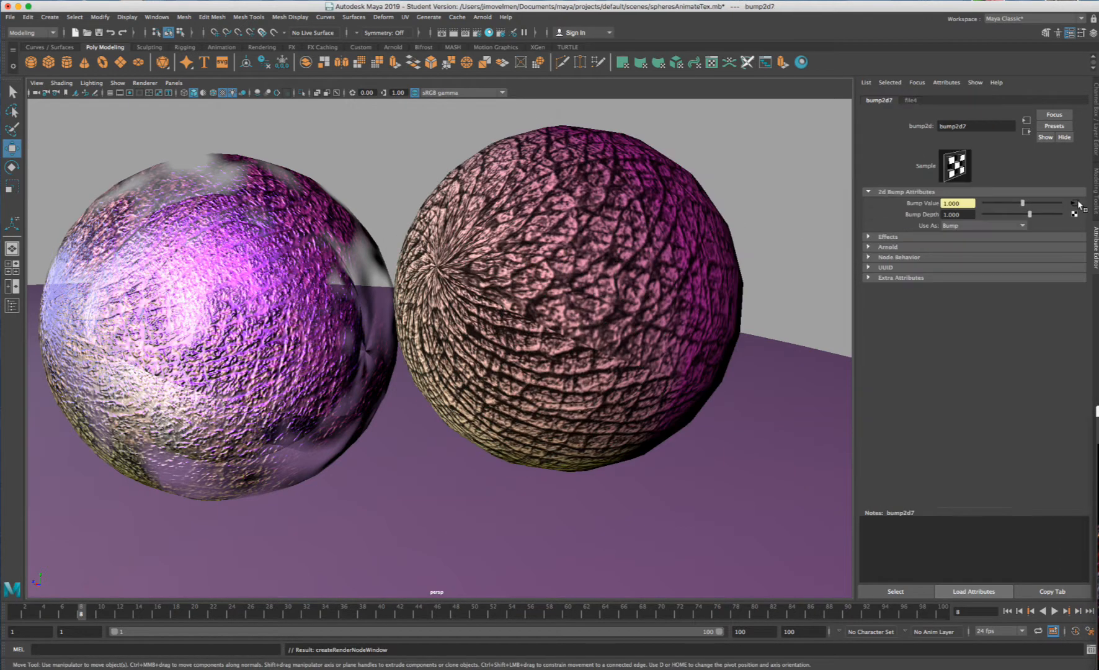
pyautogui.click(910, 100)
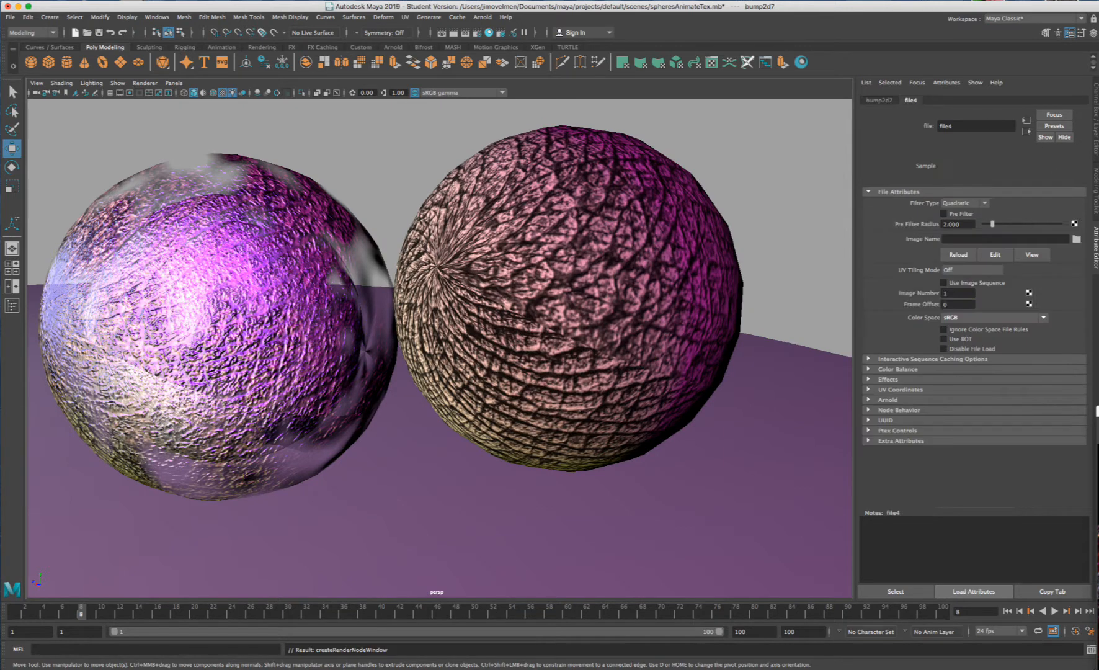
pyautogui.click(1077, 238)
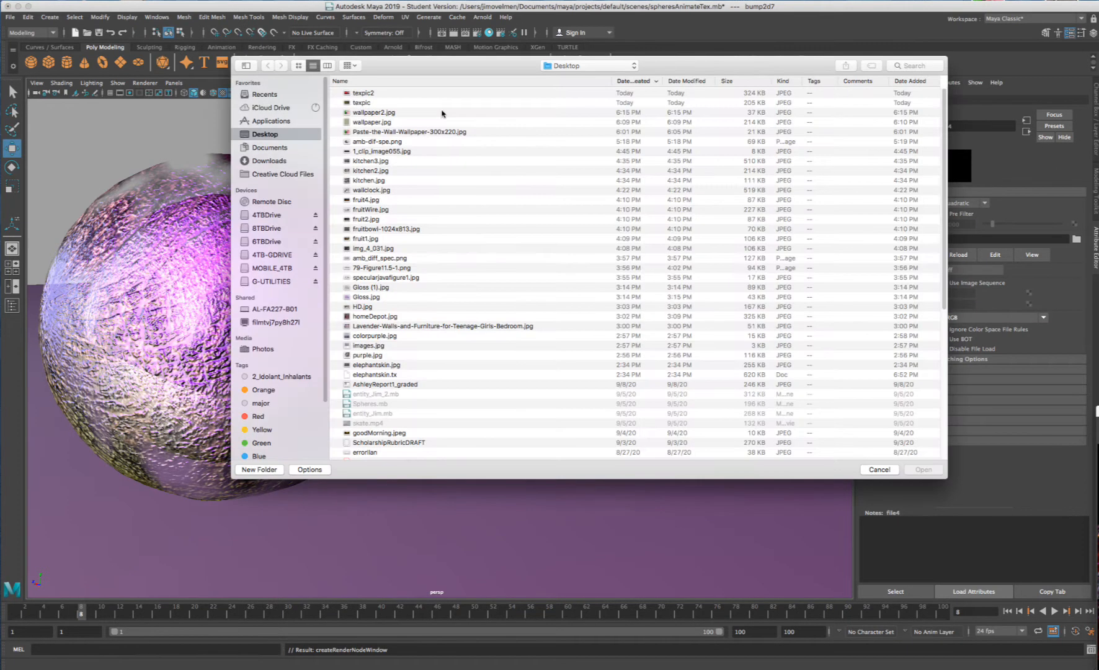
pyautogui.doubleClick(409, 366)
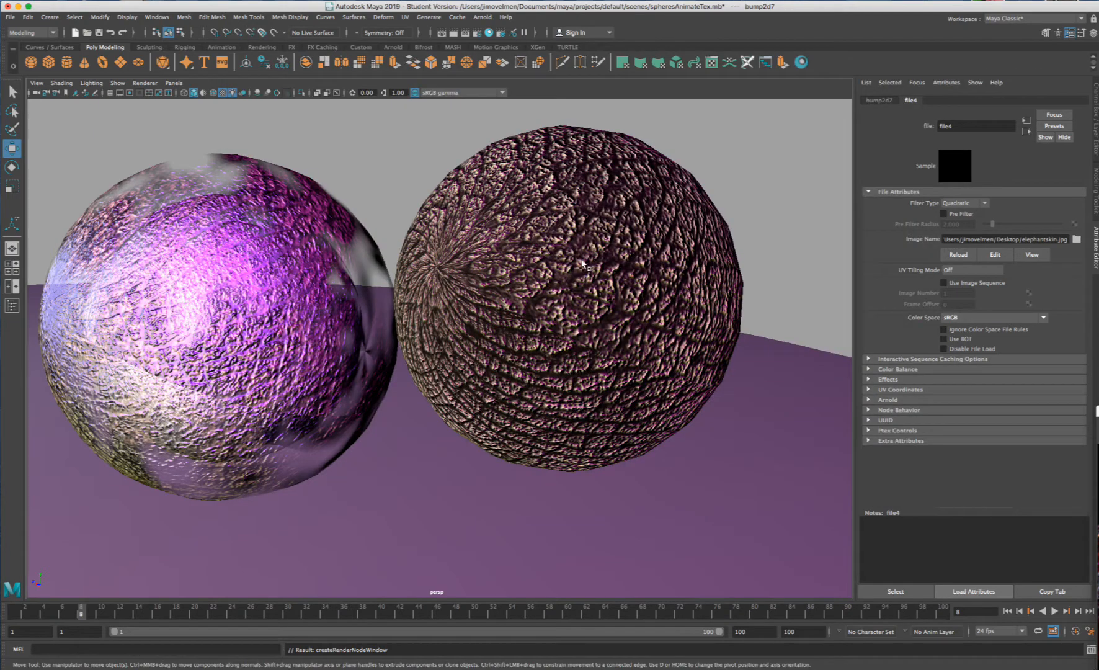
# - Map a Simplex Noise texture to the transmission weight of aiStandardSurface2 on the elephant-skin sphere
pyautogui.moveTo(582, 261)
pyautogui.keyDown('alt'); pyautogui.mouseDown()
pyautogui.moveTo(562, 220)
pyautogui.moveTo(564, 249)
pyautogui.mouseUp(); pyautogui.keyUp('alt')
pyautogui.scroll(5, 564, 249)
pyautogui.keyDown('alt'); pyautogui.moveTo(564, 252); pyautogui.dragTo(561, 292, button='middle'); pyautogui.keyUp('alt')
pyautogui.scroll(-6, 561, 272)
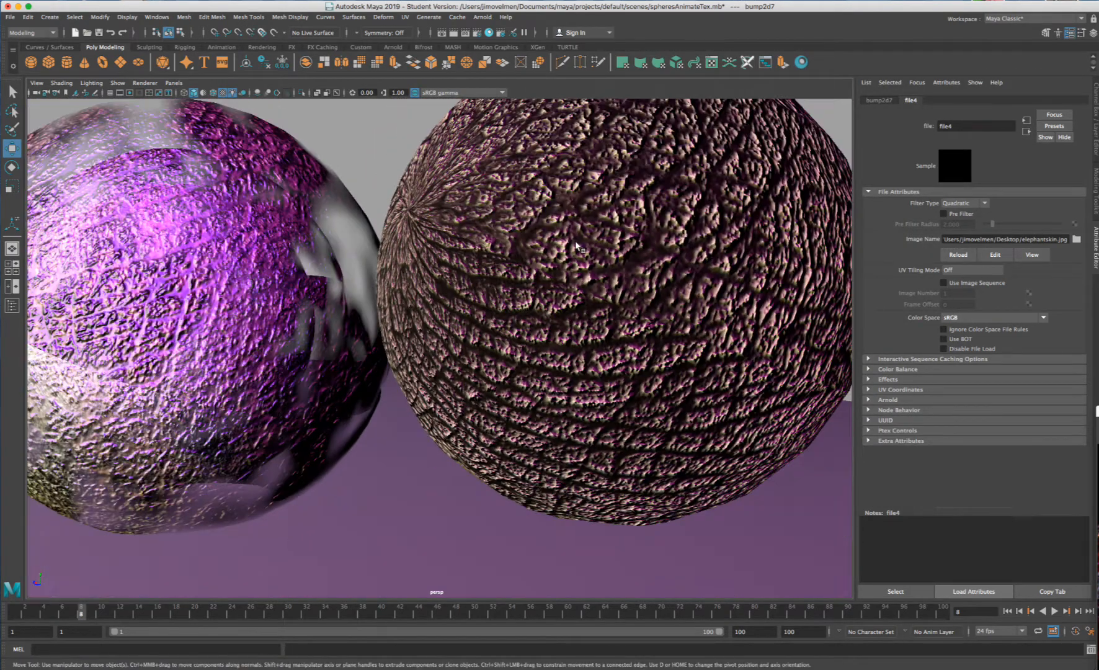
pyautogui.keyDown('alt'); pyautogui.moveTo(540, 250); pyautogui.dragTo(575, 267); pyautogui.keyUp('alt')
pyautogui.moveTo(559, 206); pyautogui.dragTo(579, 454, button='right')
pyautogui.moveTo(658, 422); pyautogui.dragTo(557, 452, button='right')
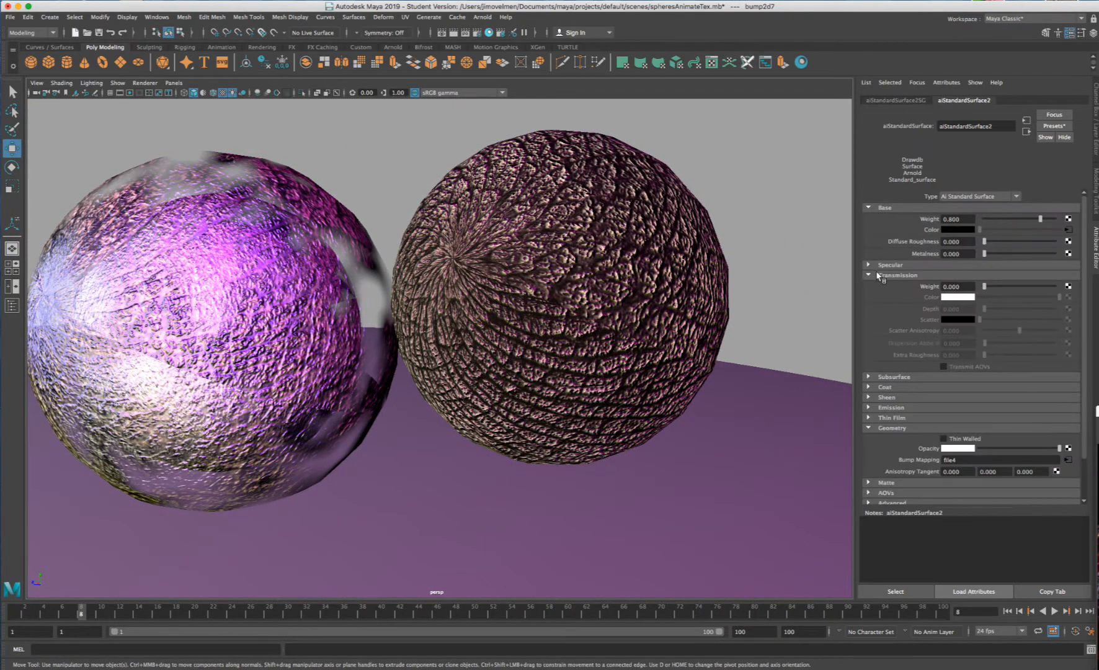
pyautogui.click(868, 427)
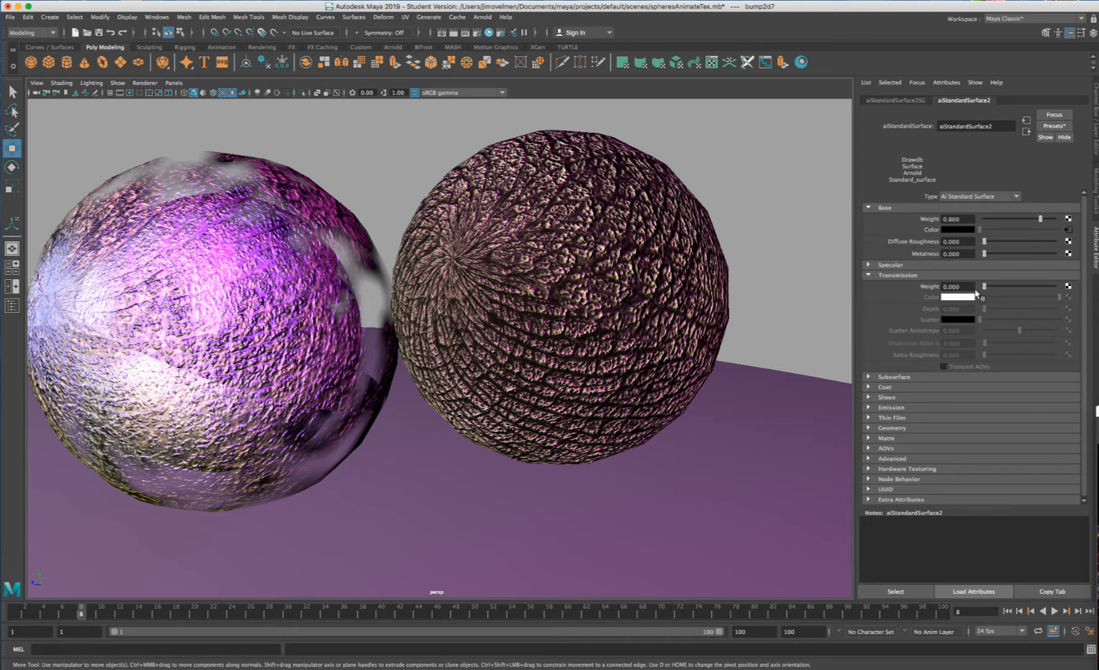
pyautogui.click(1068, 286)
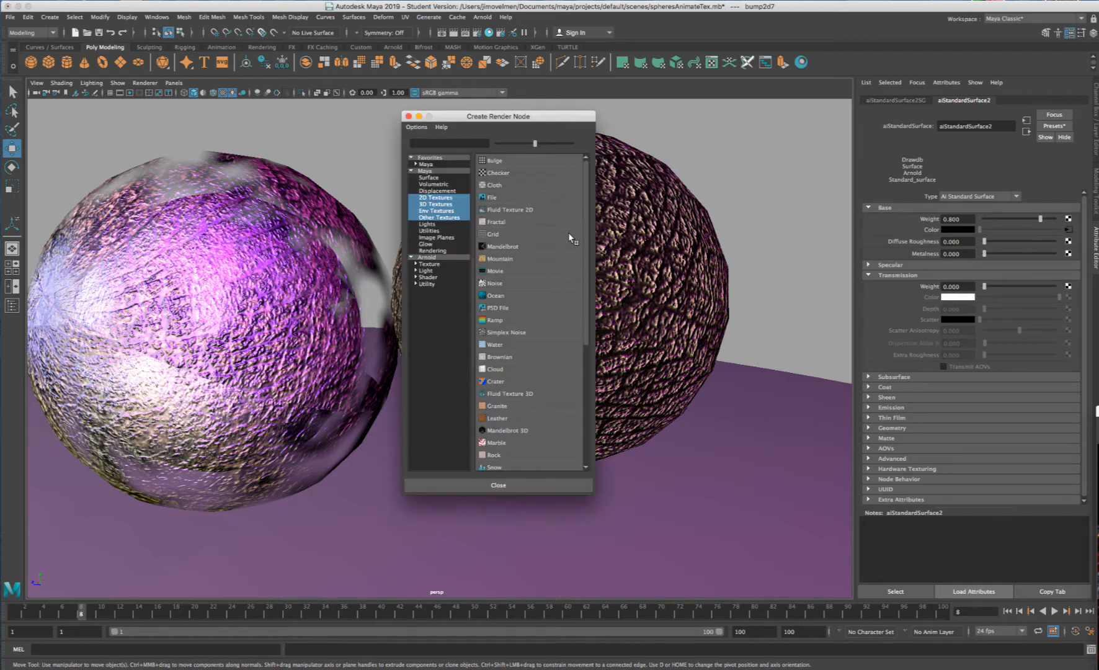
pyautogui.click(533, 335)
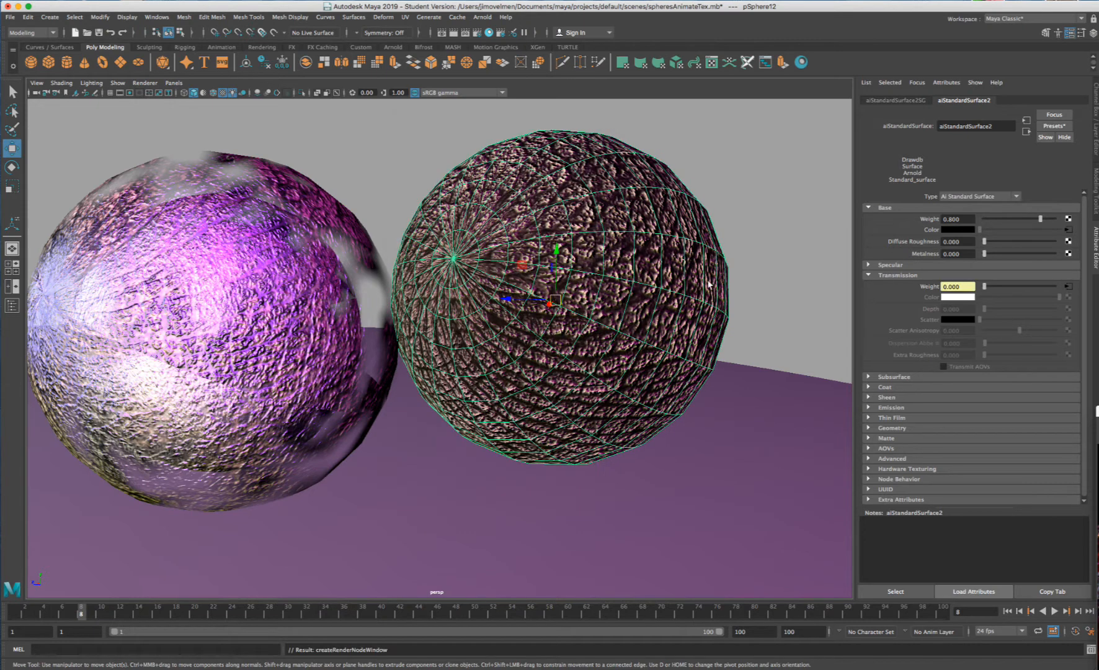
pyautogui.moveTo(594, 267)
pyautogui.keyDown('alt'); pyautogui.mouseDown()
pyautogui.moveTo(610, 268)
pyautogui.moveTo(577, 299)
pyautogui.moveTo(586, 279)
pyautogui.mouseUp(); pyautogui.keyUp('alt')
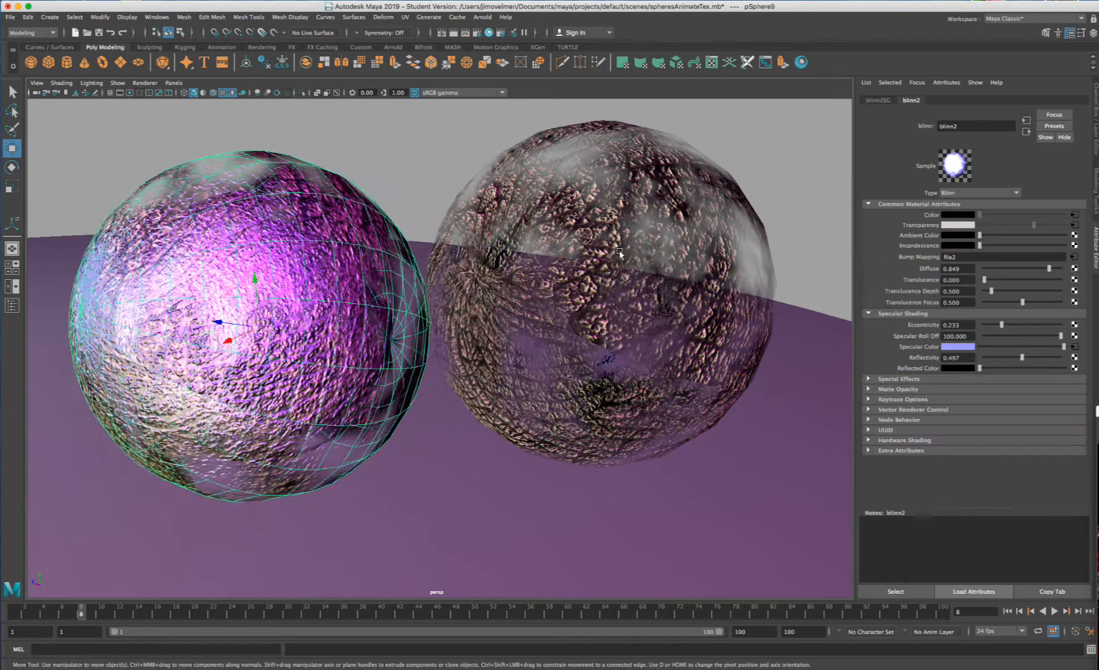
# - Set the specular color of aiStandardSurface2 on the duplicate elephant-skin sphere to blue
pyautogui.click(616, 248)
pyautogui.moveTo(614, 236); pyautogui.dragTo(621, 485, button='right')
pyautogui.keyDown('alt'); pyautogui.moveTo(681, 308); pyautogui.dragTo(659, 242); pyautogui.keyUp('alt')
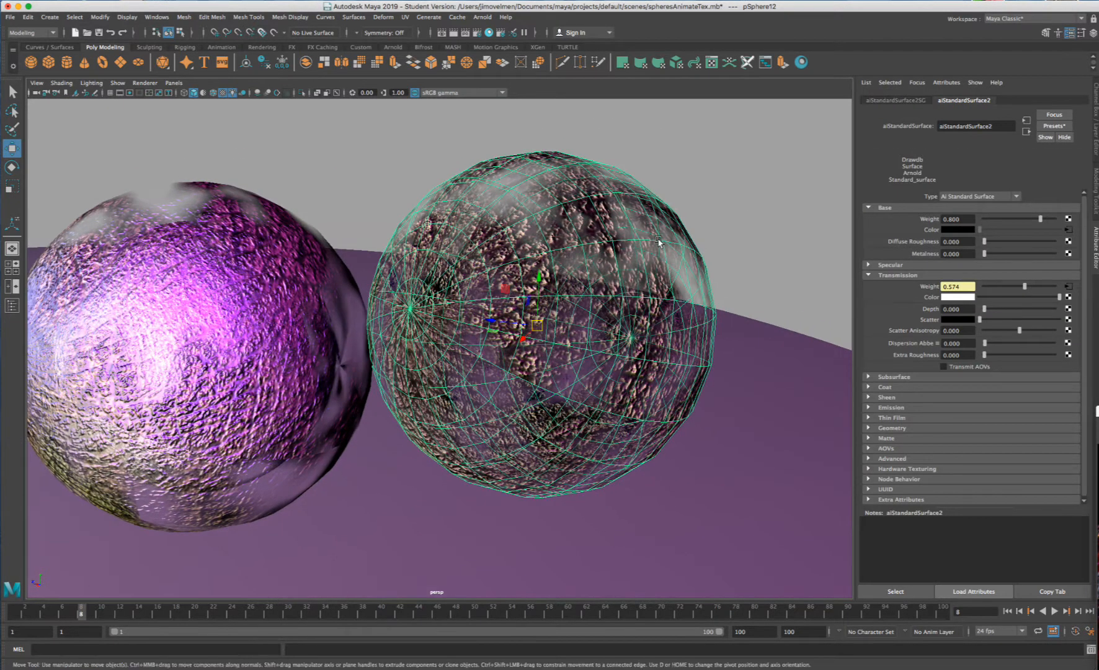
pyautogui.keyDown('alt'); pyautogui.moveTo(563, 229); pyautogui.dragTo(597, 207); pyautogui.keyUp('alt')
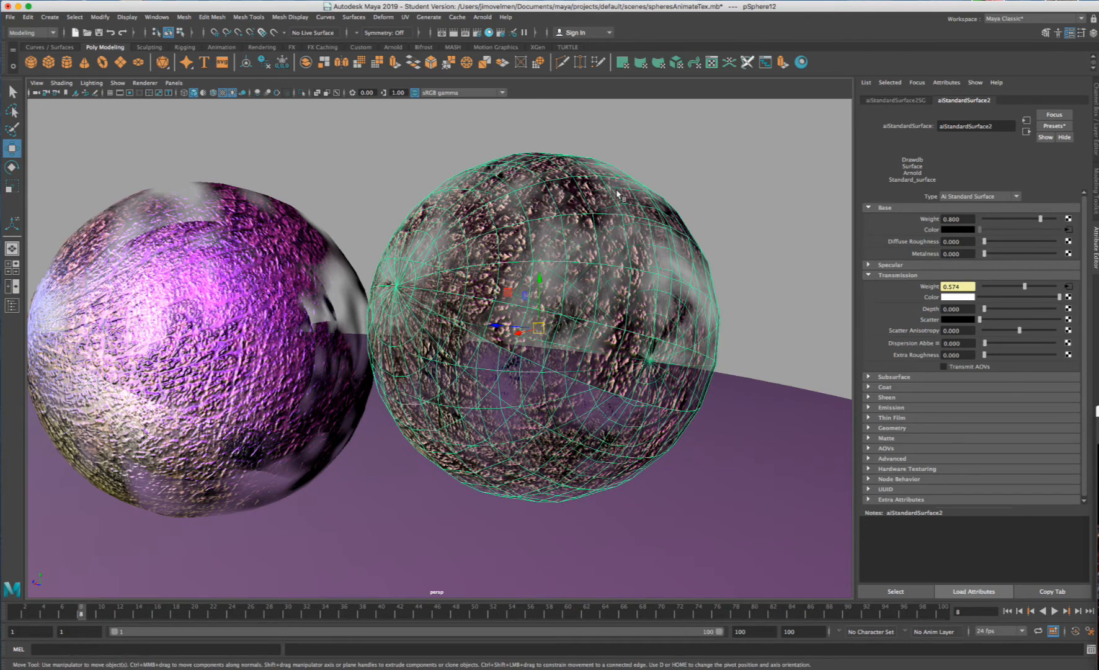
pyautogui.keyDown('alt'); pyautogui.moveTo(618, 196); pyautogui.dragTo(612, 198); pyautogui.keyUp('alt')
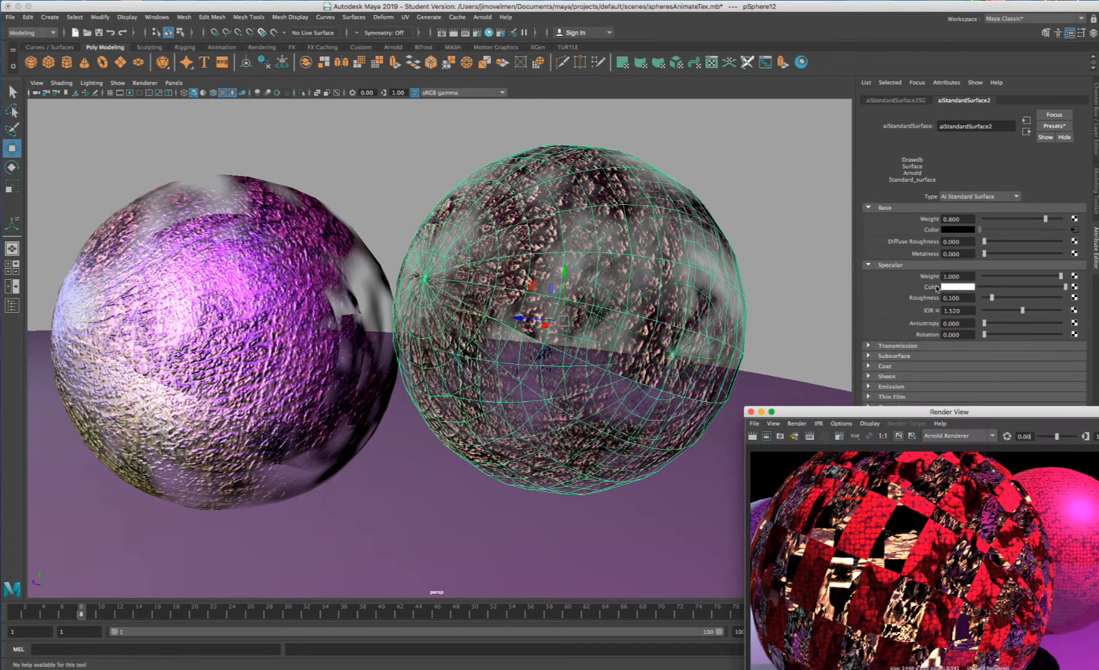
pyautogui.click(953, 287)
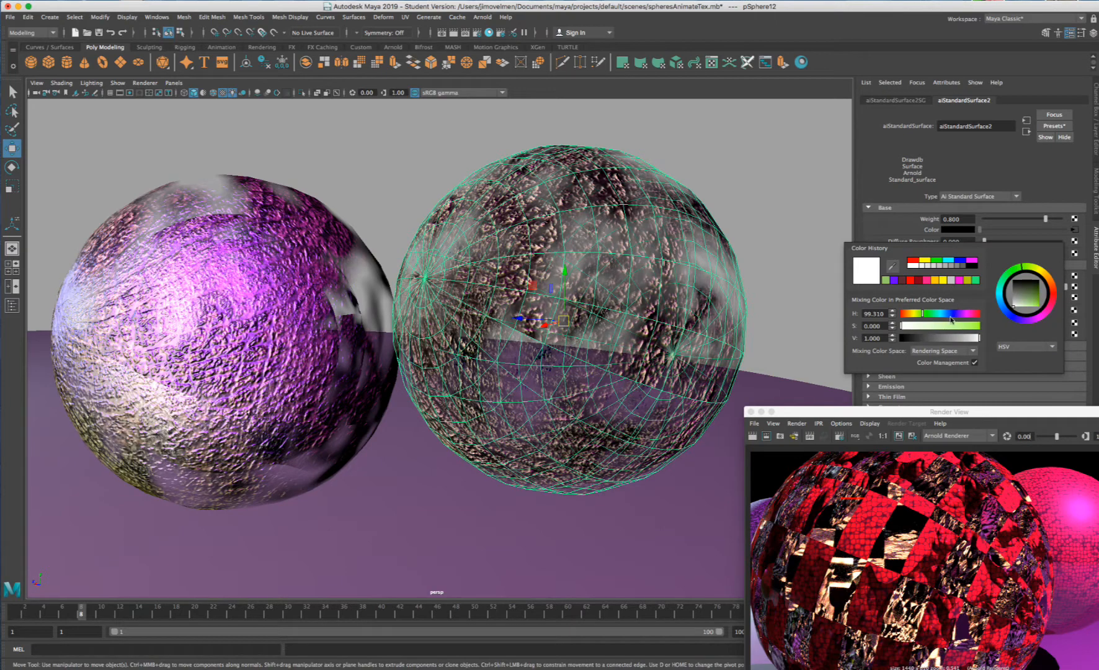
pyautogui.click(950, 315)
pyautogui.click(970, 326)
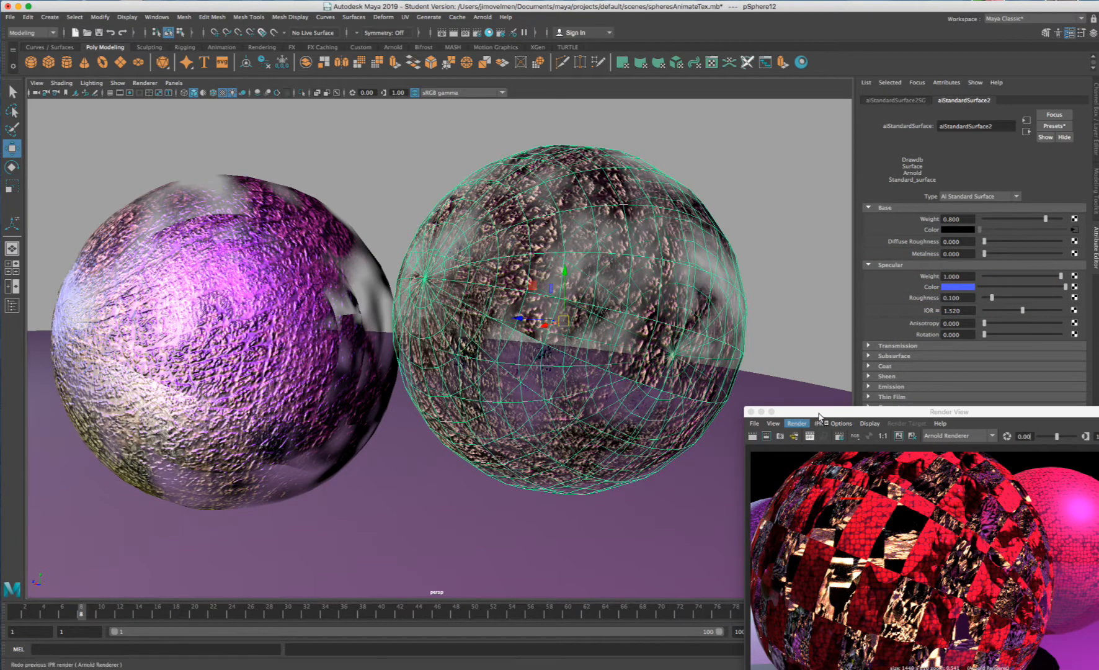
# - Render the current view of both elephant-skin spheres with Arnold and compare the result with the viewport
pyautogui.moveTo(822, 415); pyautogui.dragTo(656, 167)
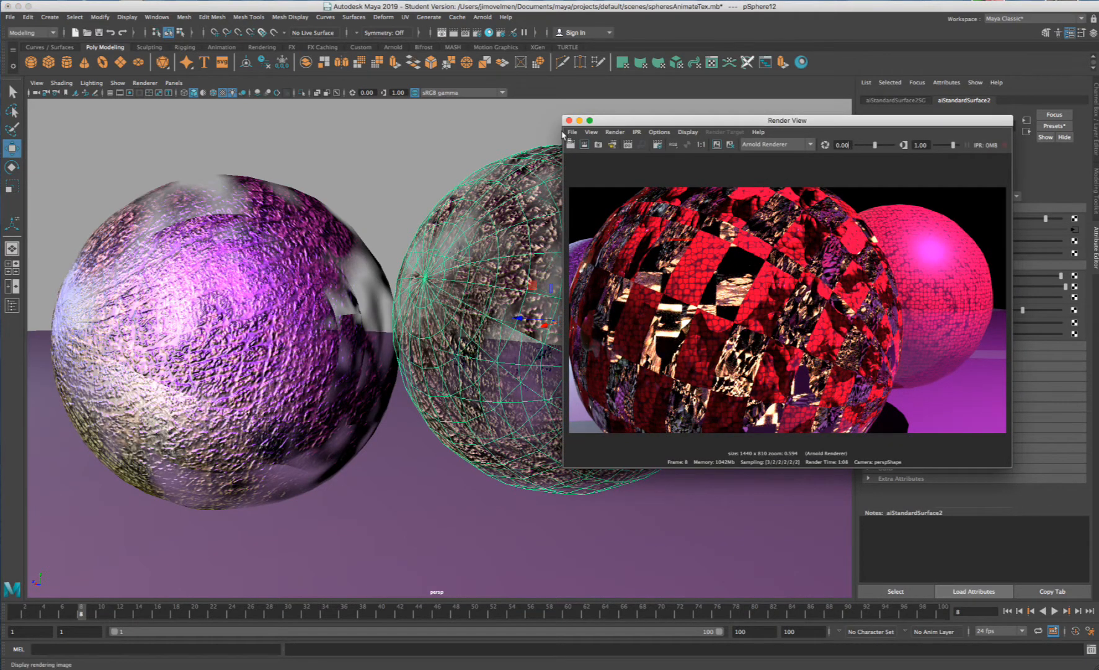
pyautogui.click(570, 144)
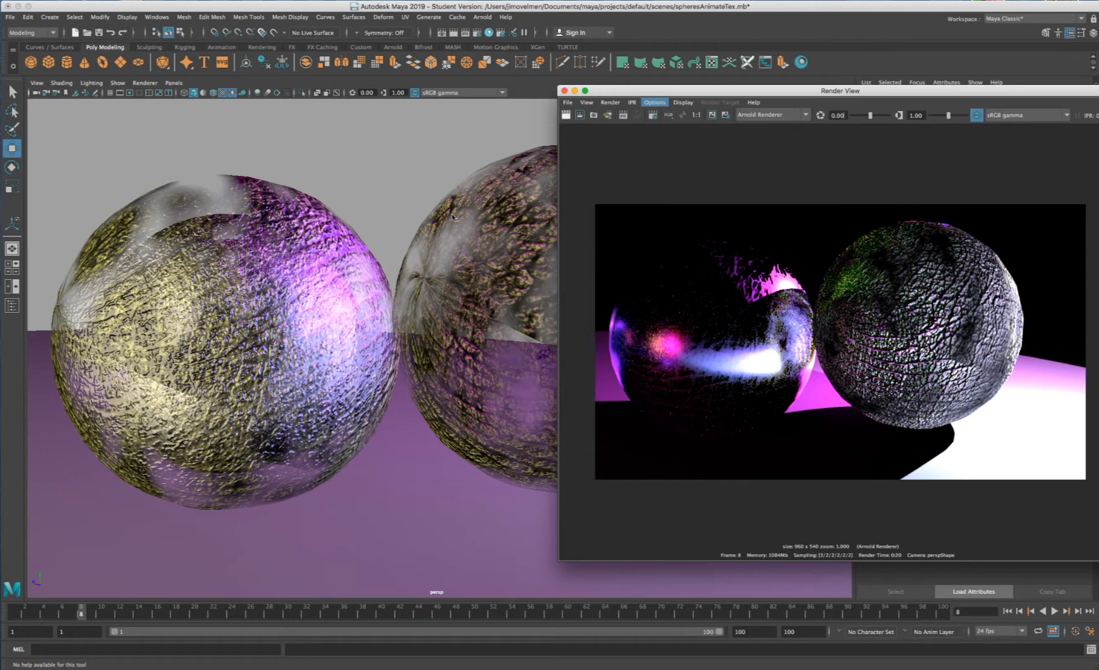
pyautogui.scroll(6, 954, 319)
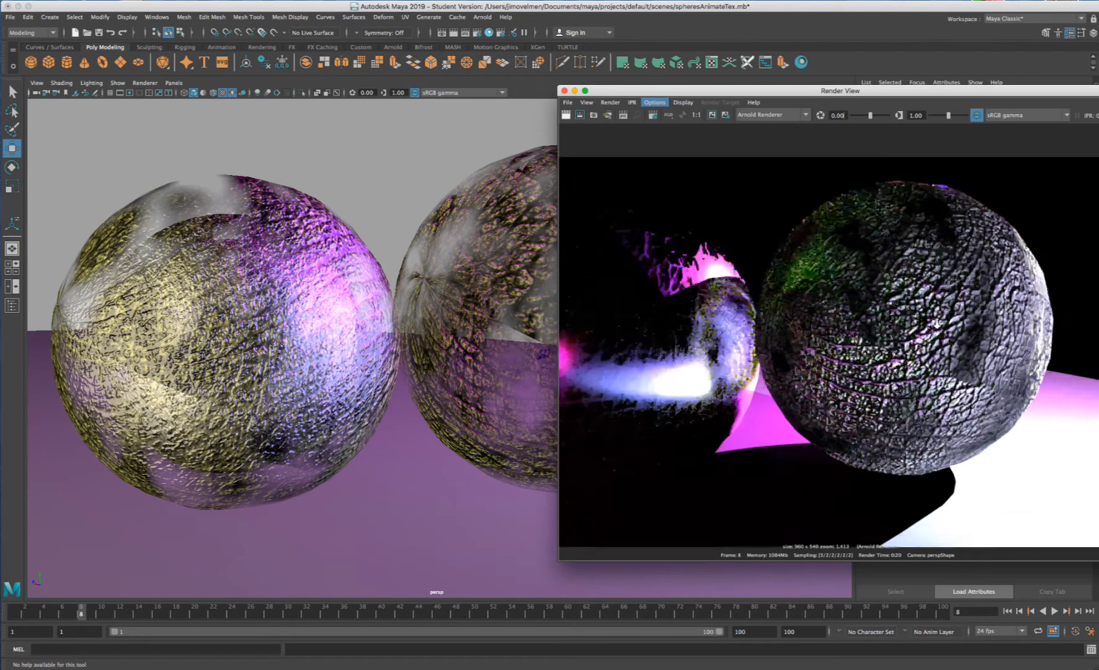
pyautogui.scroll(-5, 953, 320)
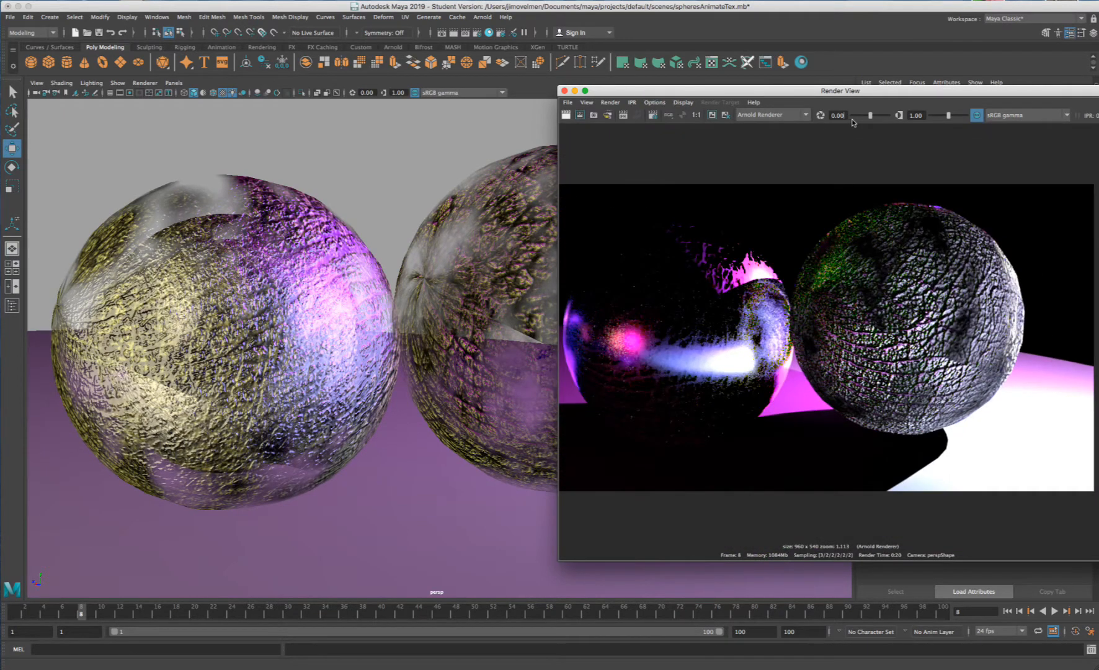
pyautogui.moveTo(657, 91); pyautogui.dragTo(861, 118)
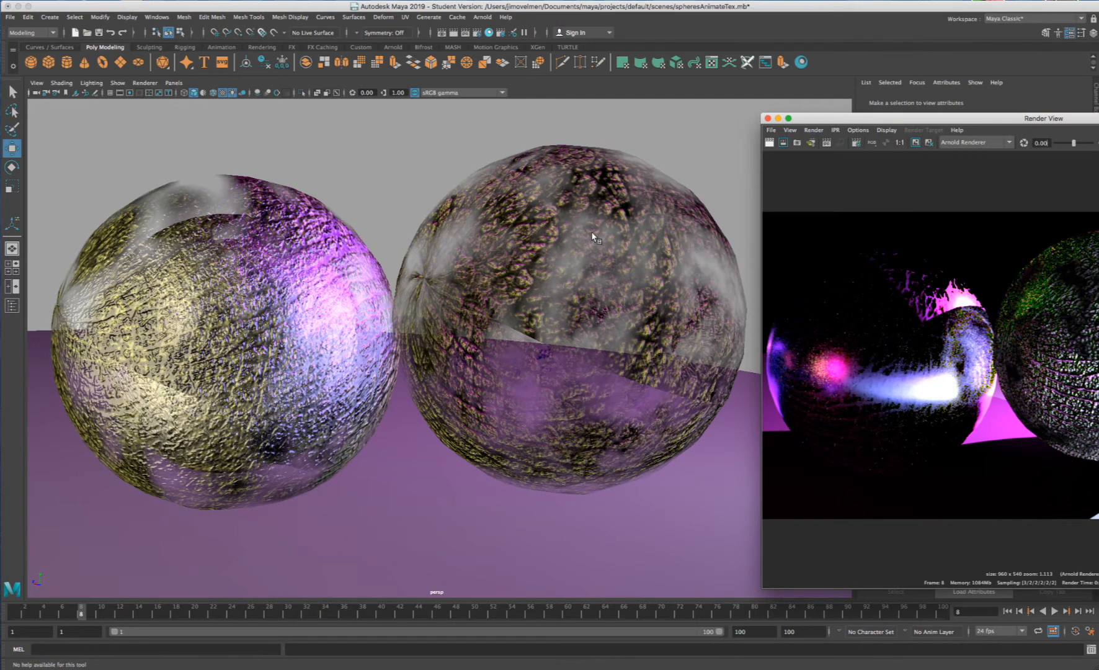
pyautogui.keyDown('alt'); pyautogui.moveTo(607, 208); pyautogui.dragTo(609, 202, button='middle'); pyautogui.keyUp('alt')
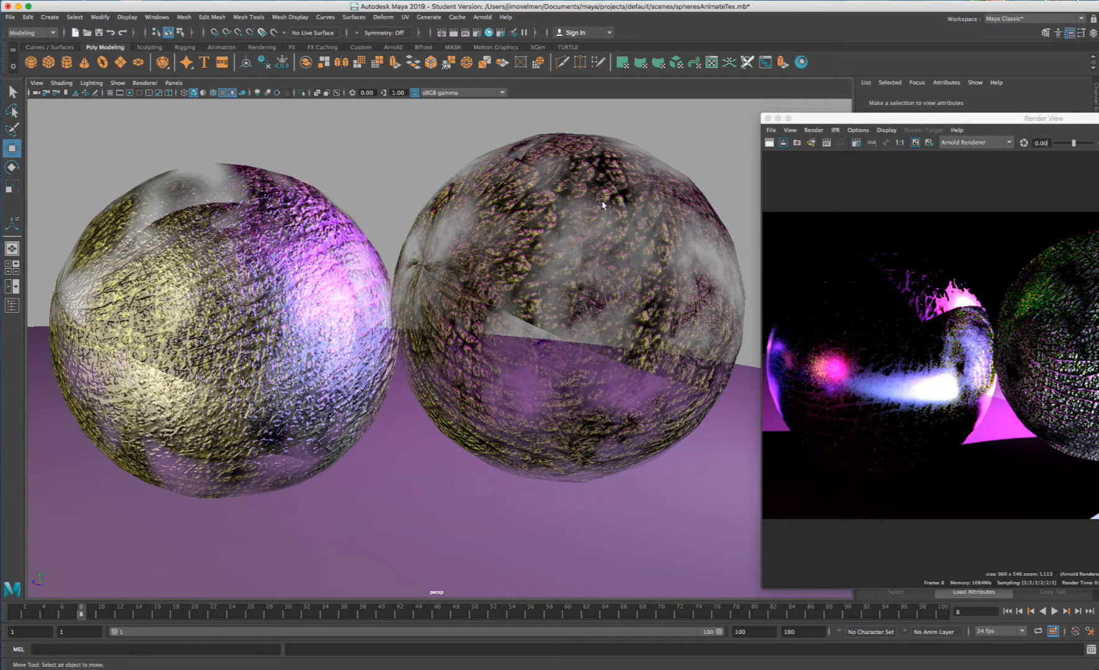
pyautogui.moveTo(896, 117); pyautogui.dragTo(477, 100)
pyautogui.keyDown('alt'); pyautogui.moveTo(233, 296); pyautogui.dragTo(298, 306, button='right'); pyautogui.keyUp('alt')
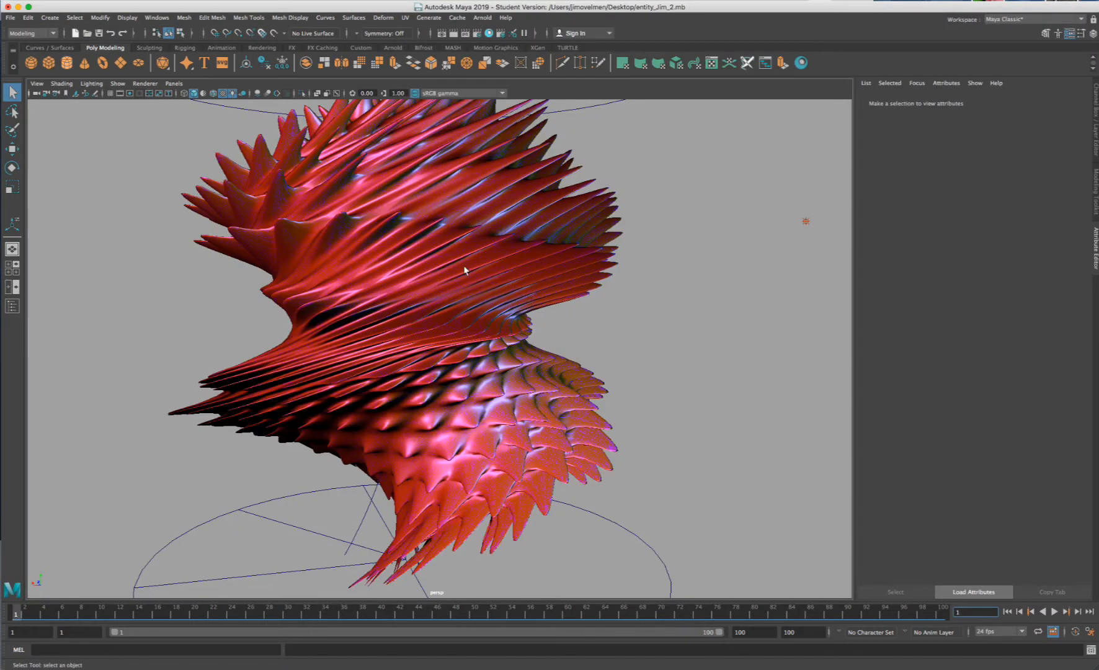
# - Play the animation of the twisting spiked object in entity_Jim_2.mb and view it in untextured shaded display from several angles
pyautogui.moveTo(464, 264)
pyautogui.keyDown('alt'); pyautogui.mouseDown()
pyautogui.moveTo(466, 248)
pyautogui.moveTo(472, 259)
pyautogui.mouseUp(); pyautogui.keyUp('alt')
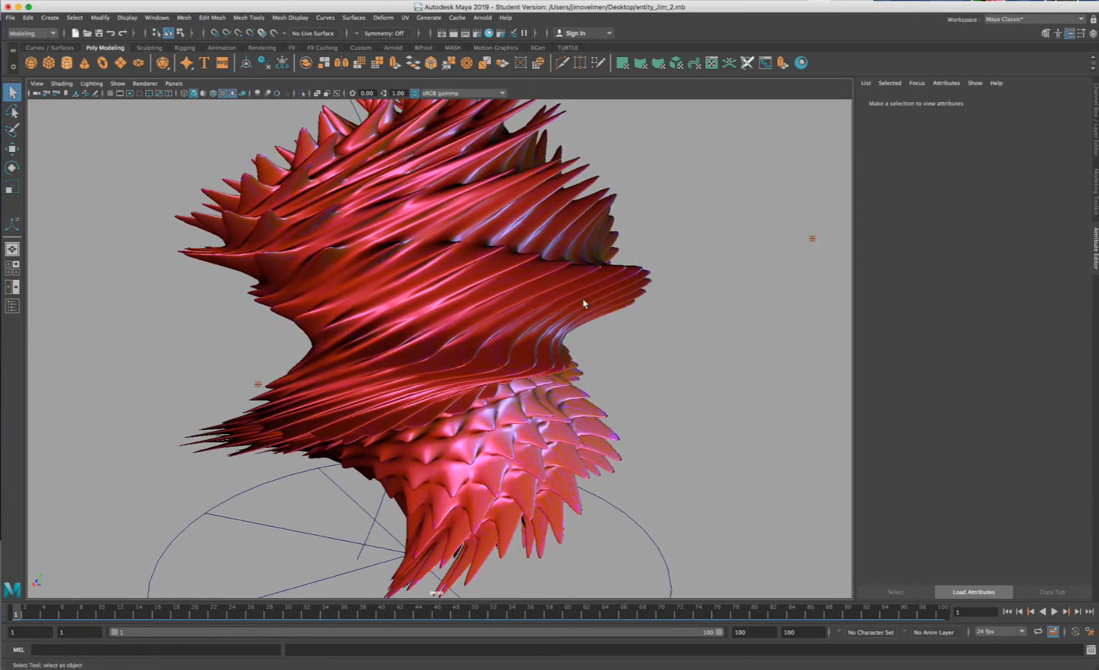
pyautogui.scroll(-5, 712, 322)
pyautogui.click(1054, 611)
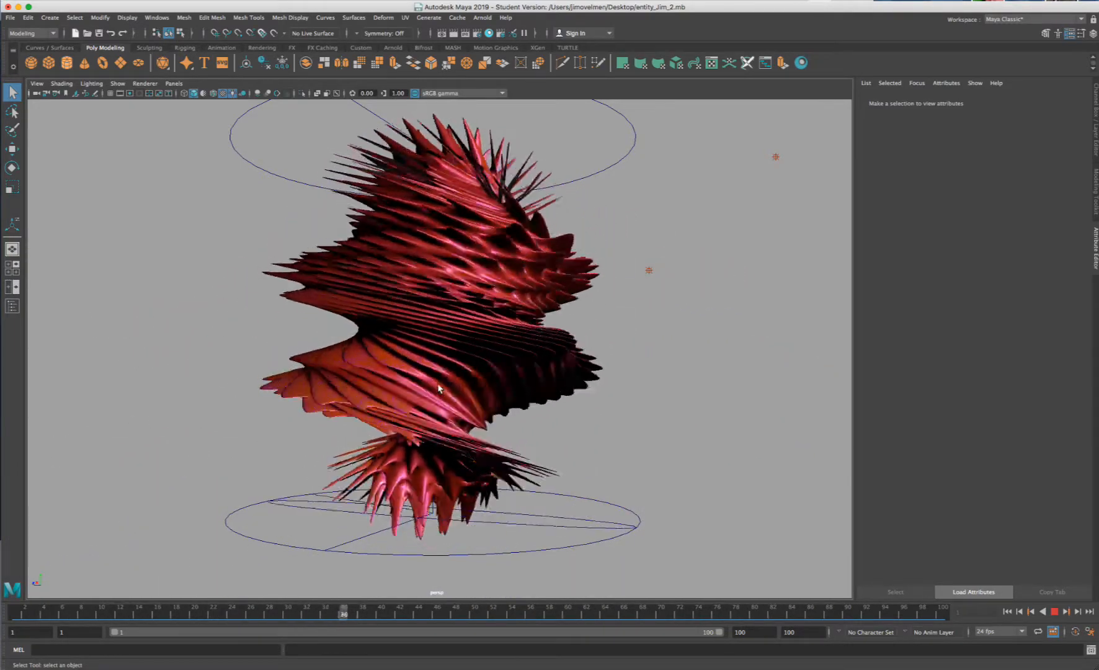
pyautogui.press('5')
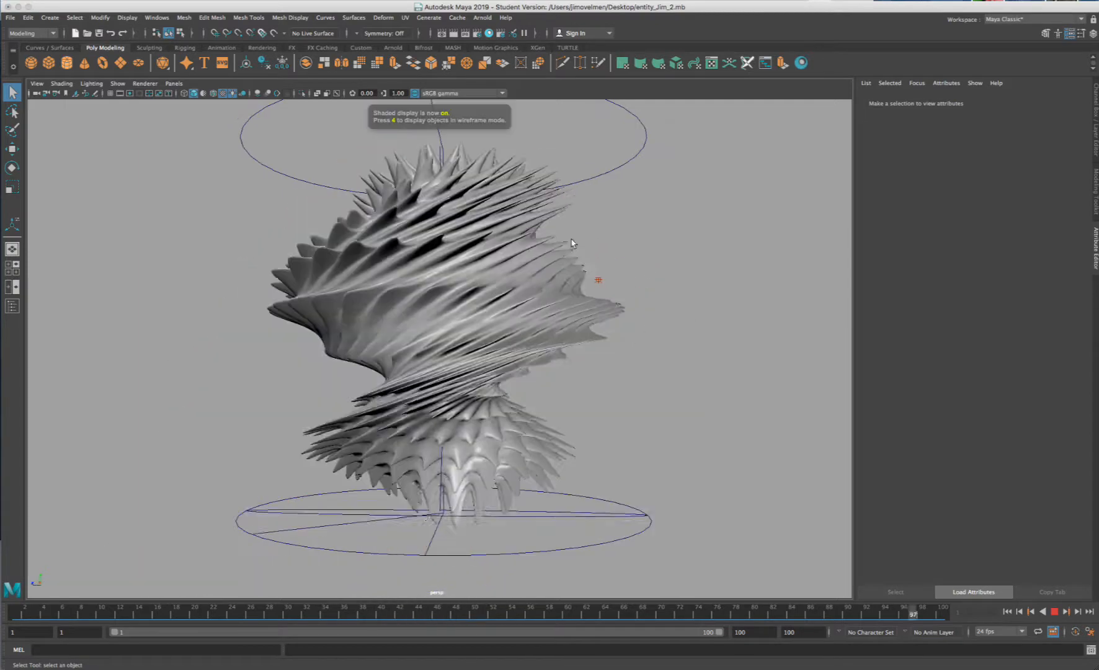
pyautogui.keyDown('alt'); pyautogui.moveTo(537, 236); pyautogui.dragTo(475, 253); pyautogui.keyUp('alt')
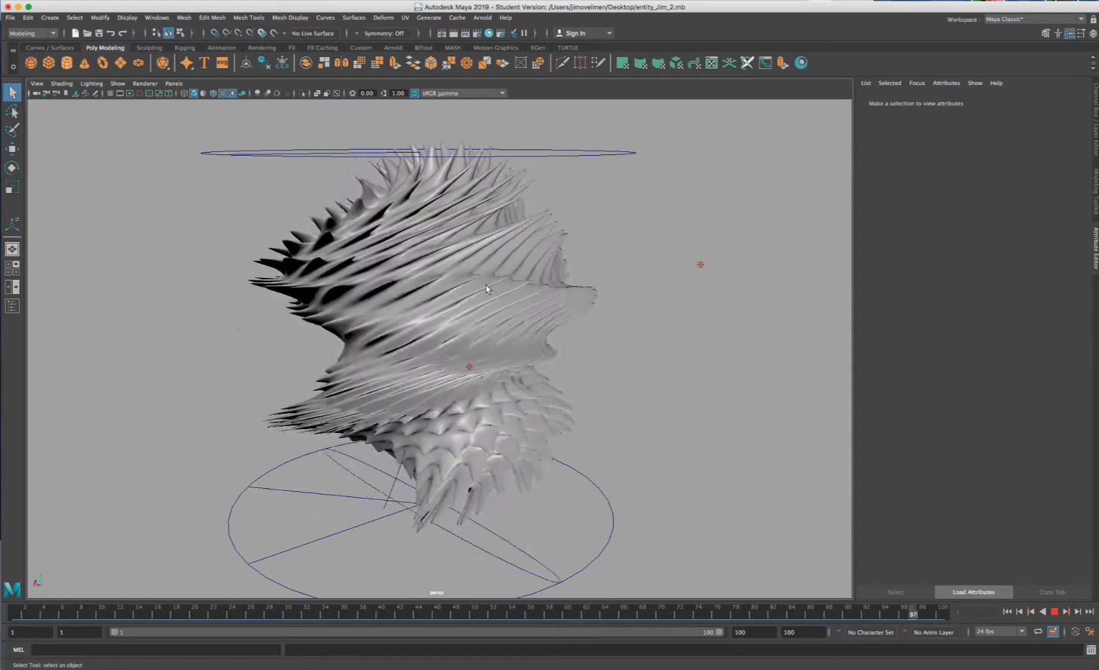
pyautogui.keyDown('alt'); pyautogui.moveTo(475, 254); pyautogui.dragTo(348, 314); pyautogui.keyUp('alt')
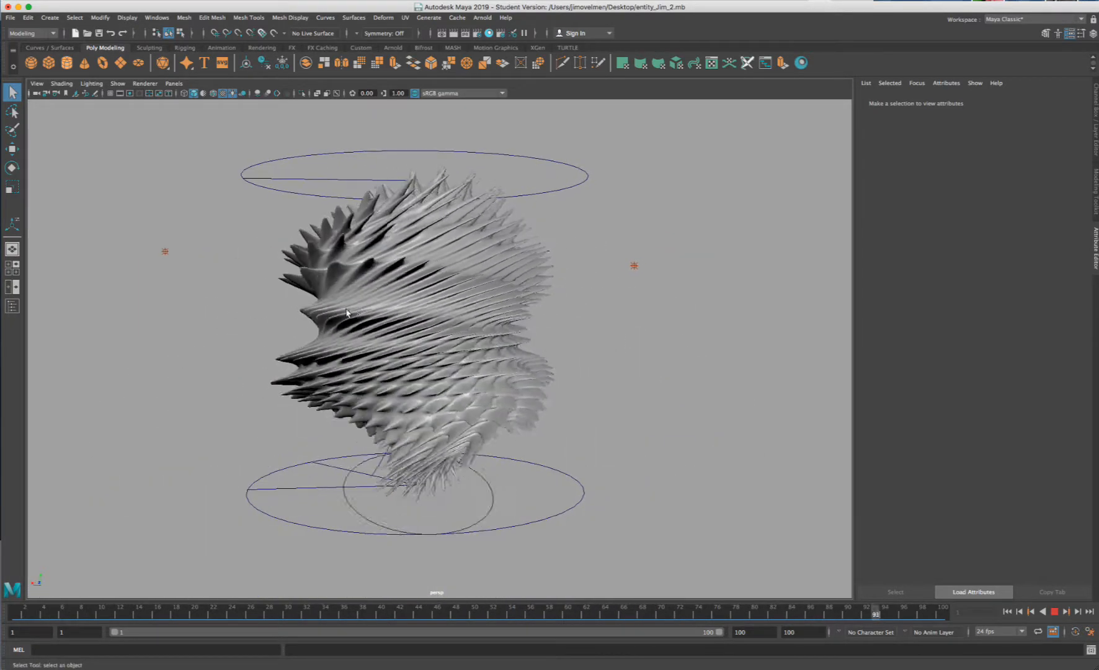
pyautogui.scroll(2, 299, 316)
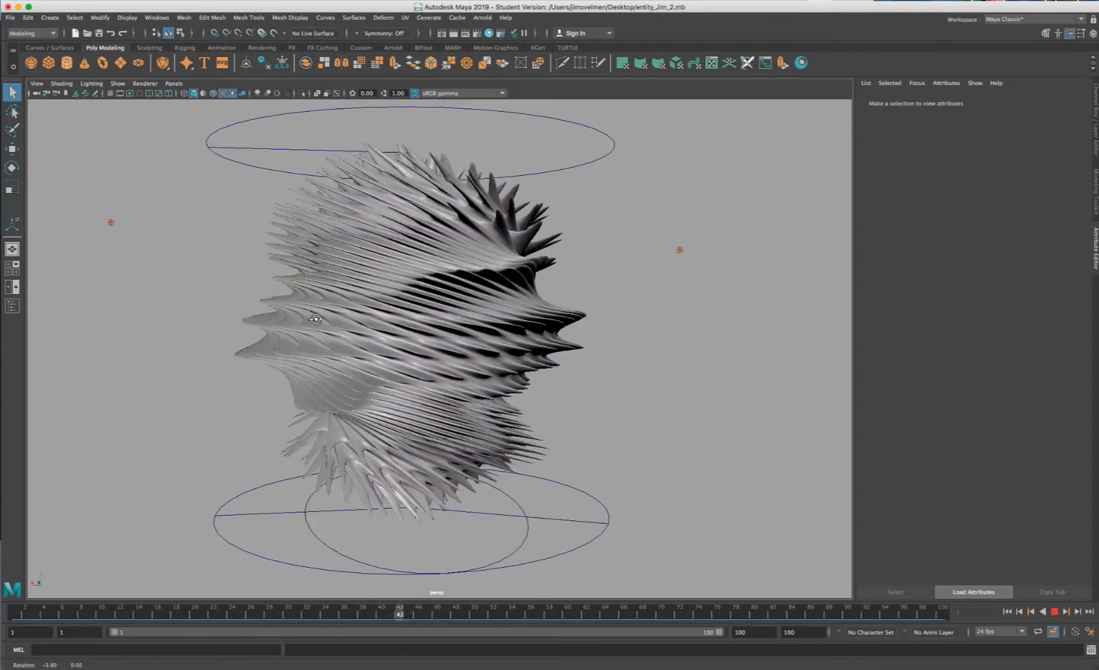
# - Cycle the viewport background through its black, gradient and grey options and back to light grey
pyautogui.press('t')
pyautogui.hotkey('alt', 'b')
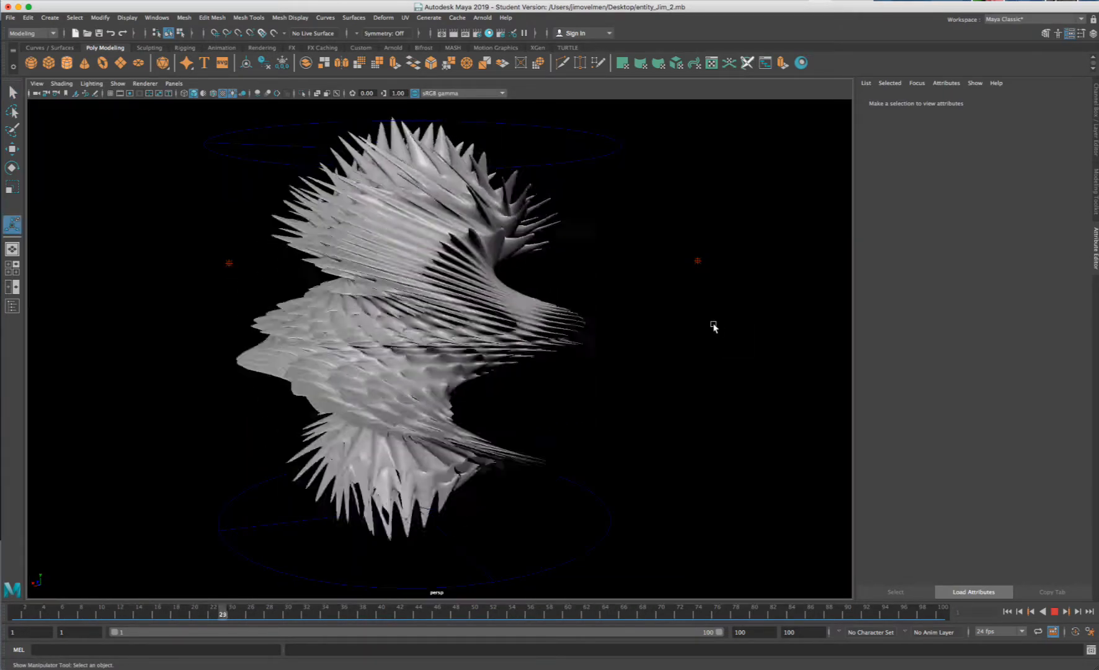
pyautogui.hotkey('alt', 'b')
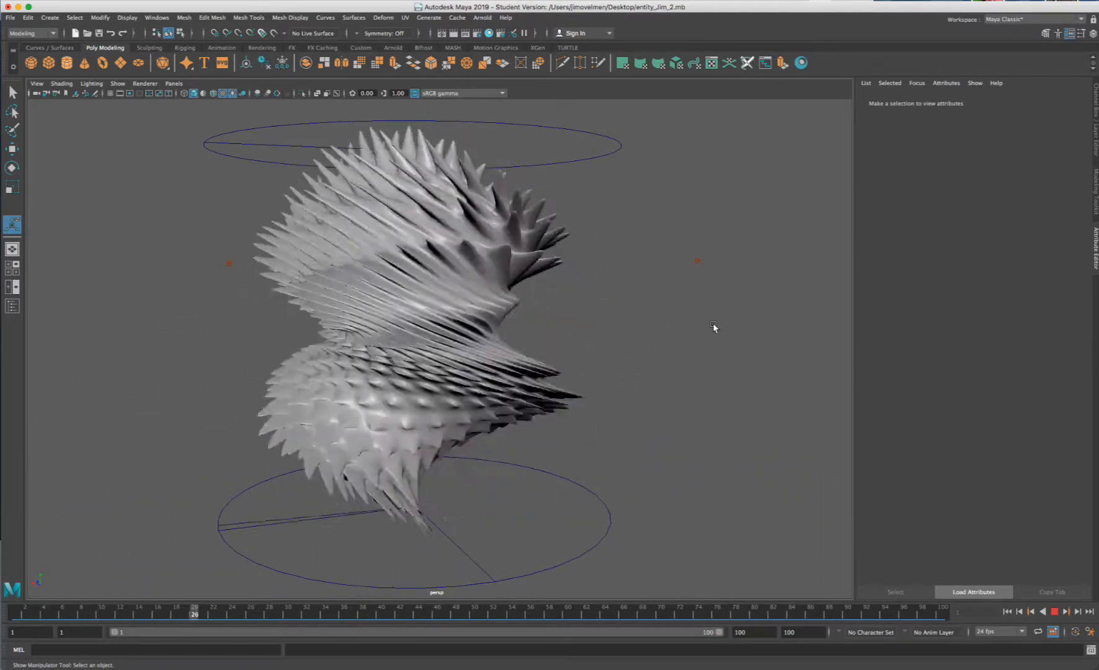
pyautogui.hotkey('alt', 'b')
pyautogui.hotkey('alt', 'b')
pyautogui.hotkey('alt', 'b')
pyautogui.hotkey('alt', 'b')
pyautogui.hotkey('alt', 'b')
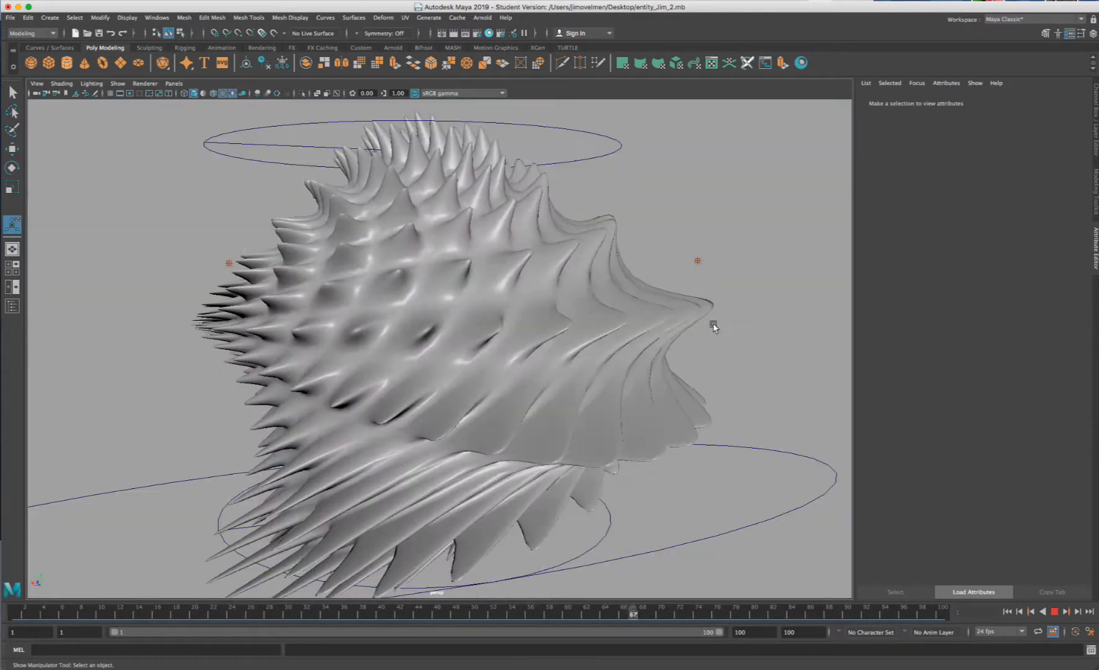
pyautogui.hotkey('alt', 'b')
pyautogui.hotkey('alt', 'b')
pyautogui.hotkey('alt', 'b')
pyautogui.hotkey('alt', 'b')
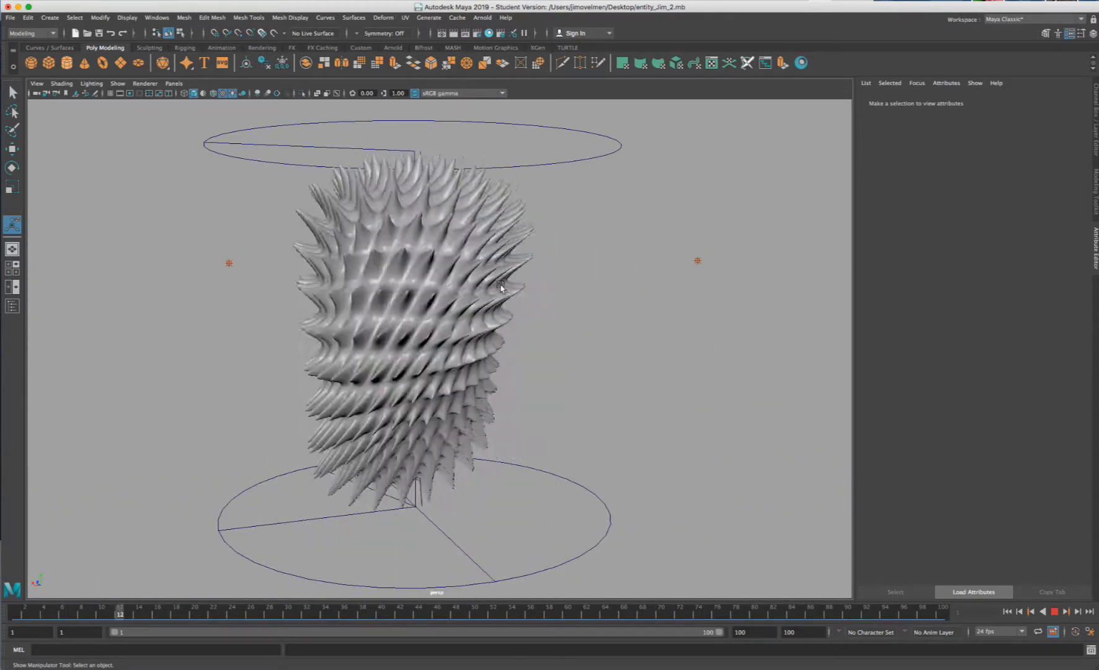
# - Examine the bend, flare and twist deformer handles, the two point lights and pCube1 by selecting each one in the scene
pyautogui.keyDown('alt'); pyautogui.moveTo(473, 283); pyautogui.dragTo(483, 304); pyautogui.keyUp('alt')
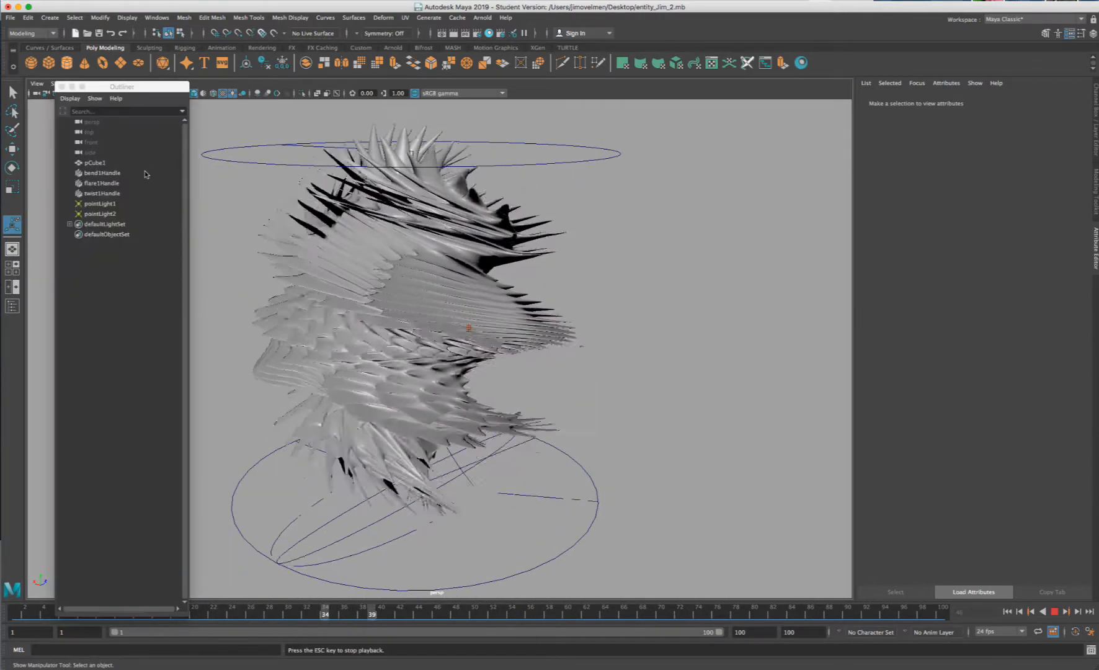
pyautogui.click(120, 174)
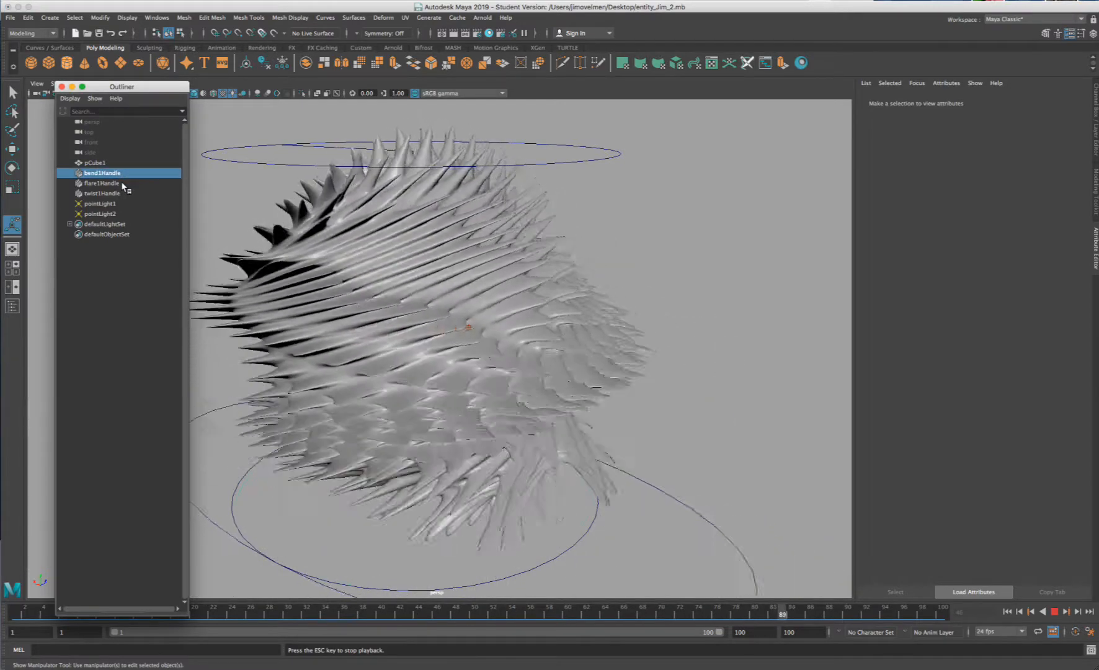
pyautogui.click(124, 184)
pyautogui.click(118, 193)
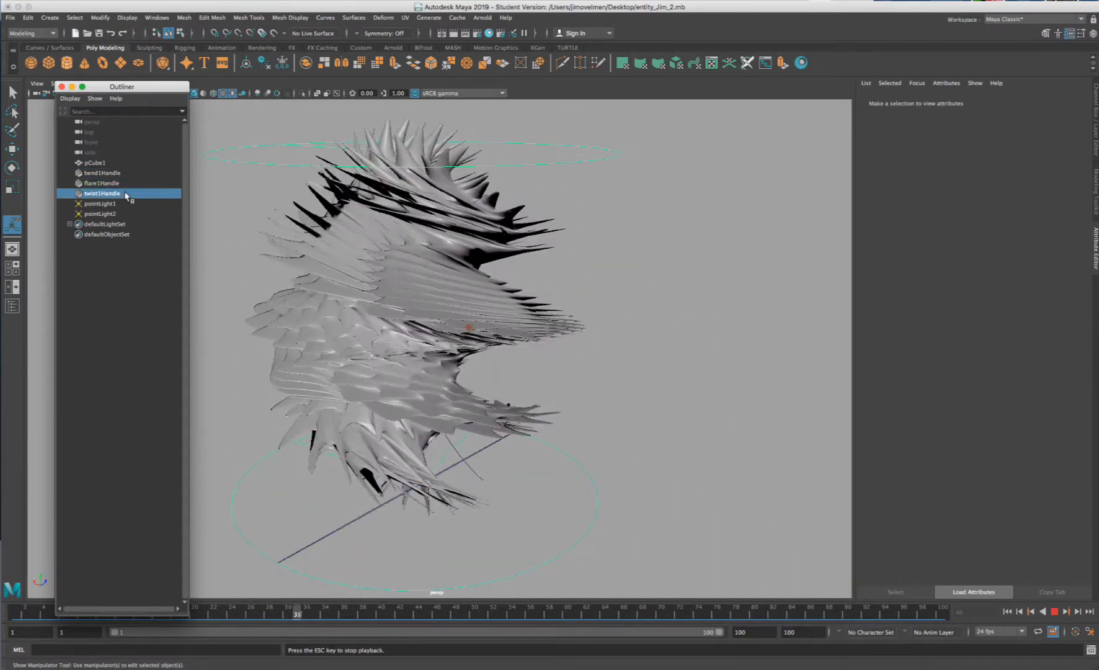
pyautogui.click(120, 204)
pyautogui.click(123, 214)
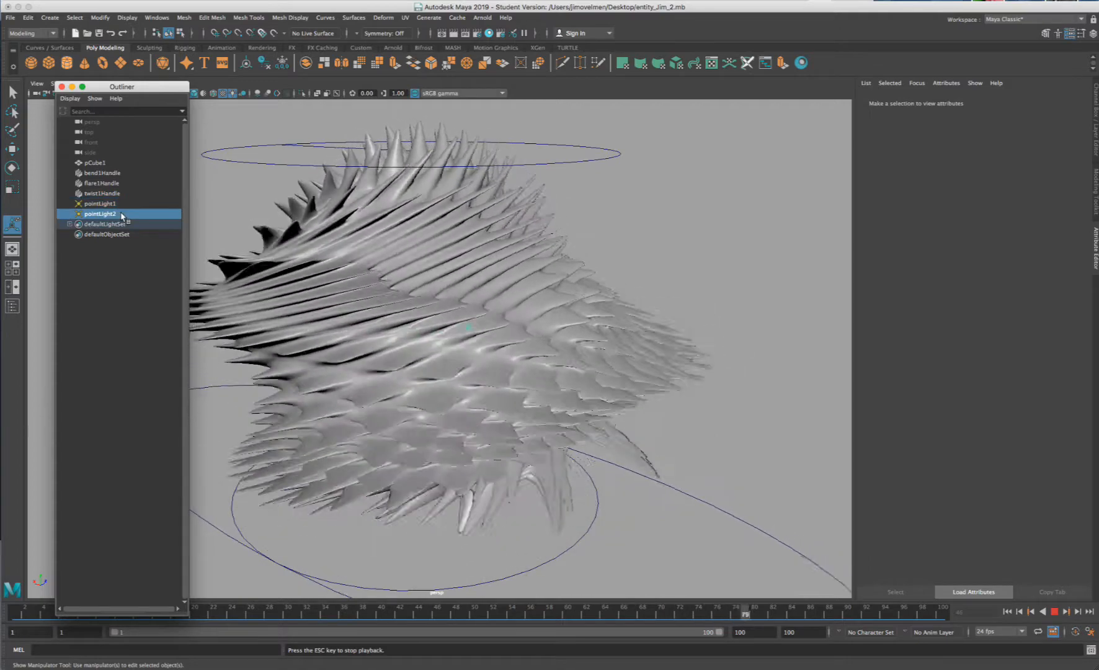
pyautogui.click(119, 204)
pyautogui.click(122, 213)
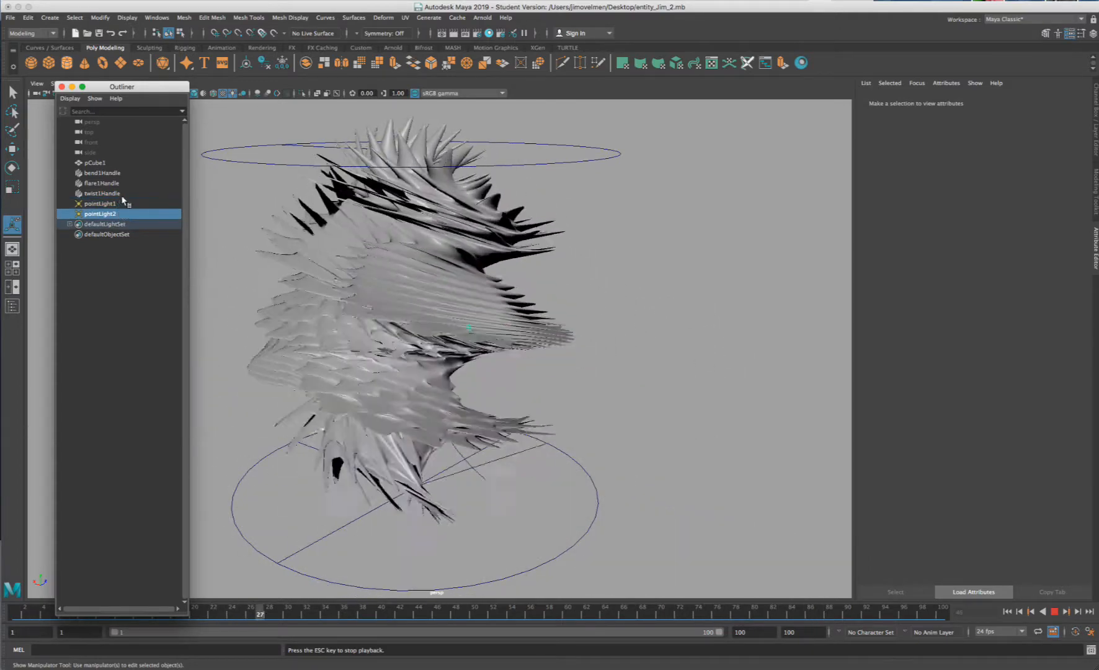
pyautogui.click(121, 194)
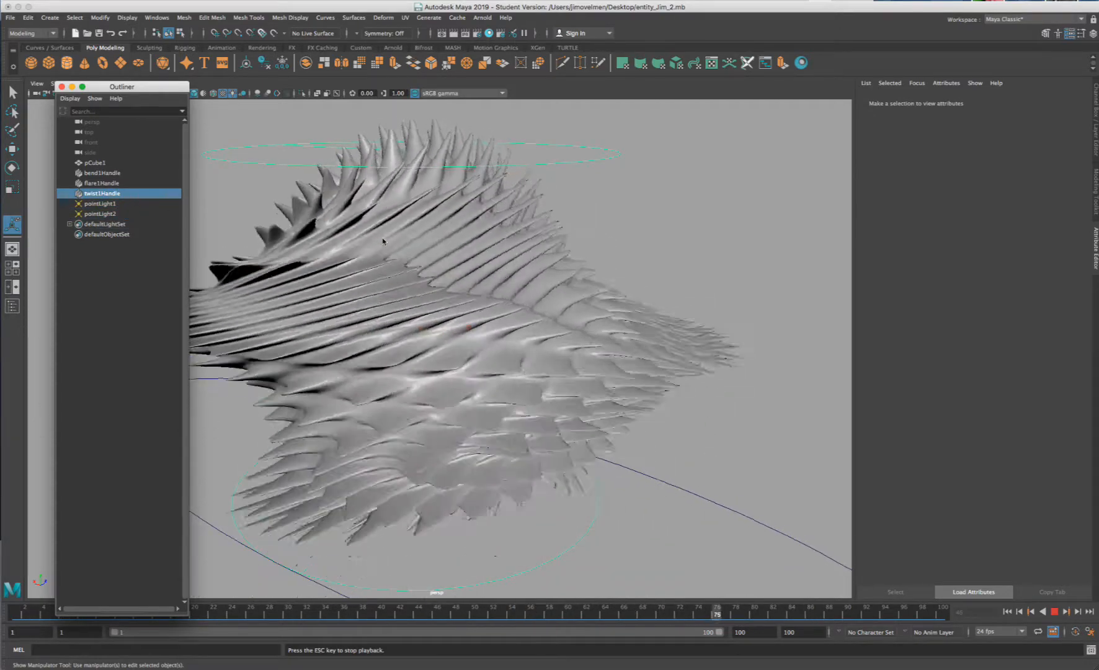
pyautogui.click(383, 241)
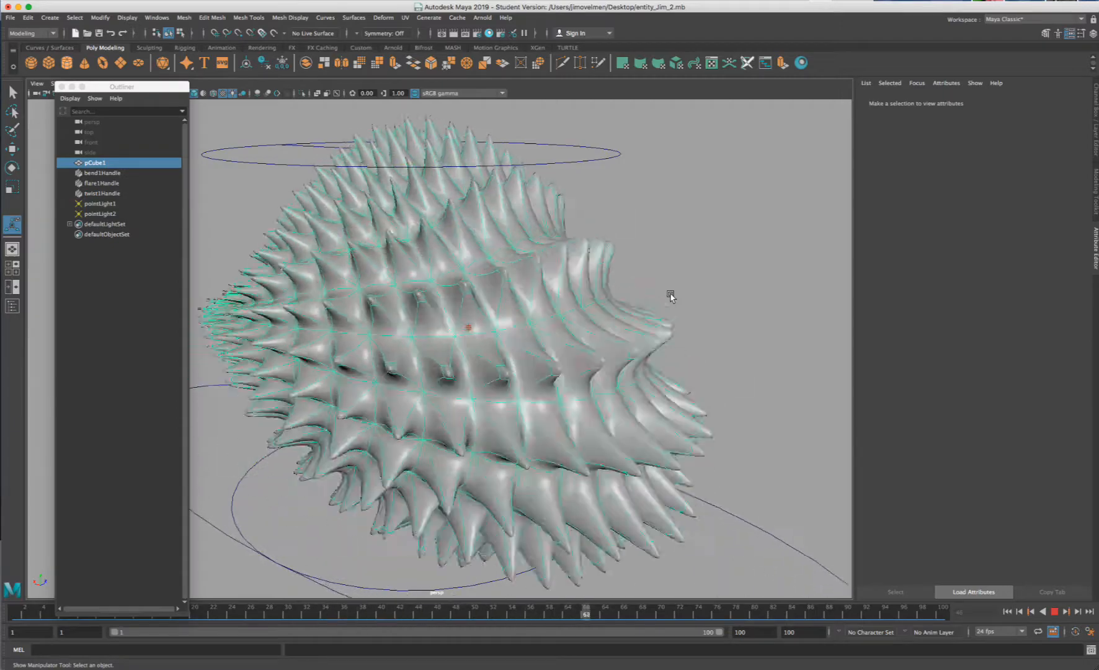
# - Show the spiked object in textured display, deselect it and inspect its brown surface from near and far during playback
pyautogui.press('6')
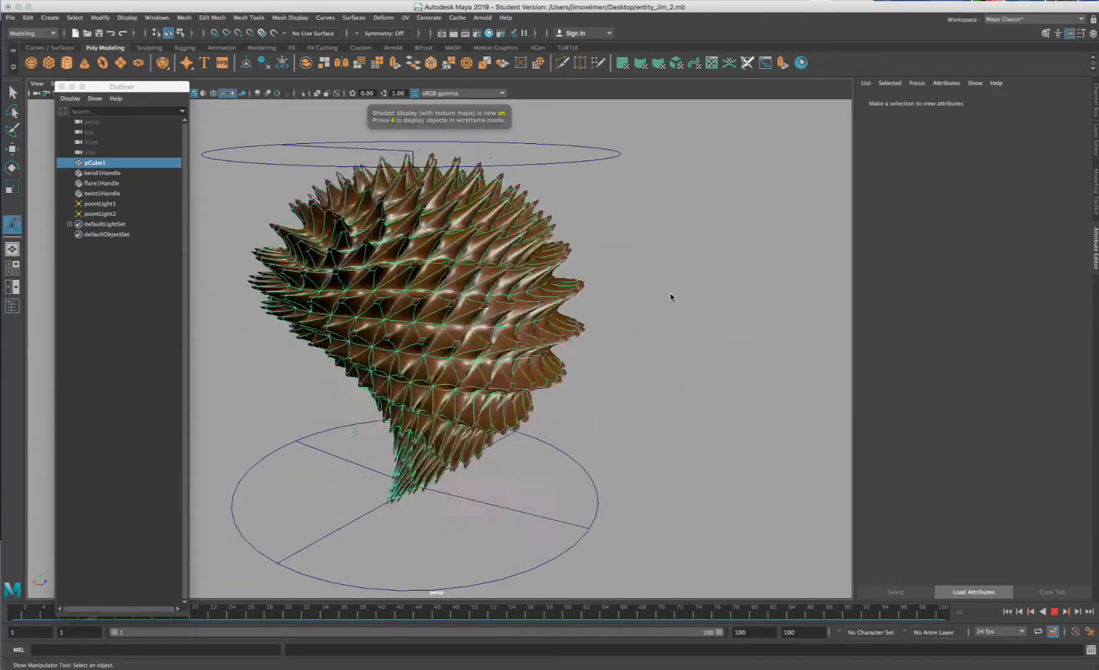
pyautogui.click(670, 299)
pyautogui.scroll(5, 512, 354)
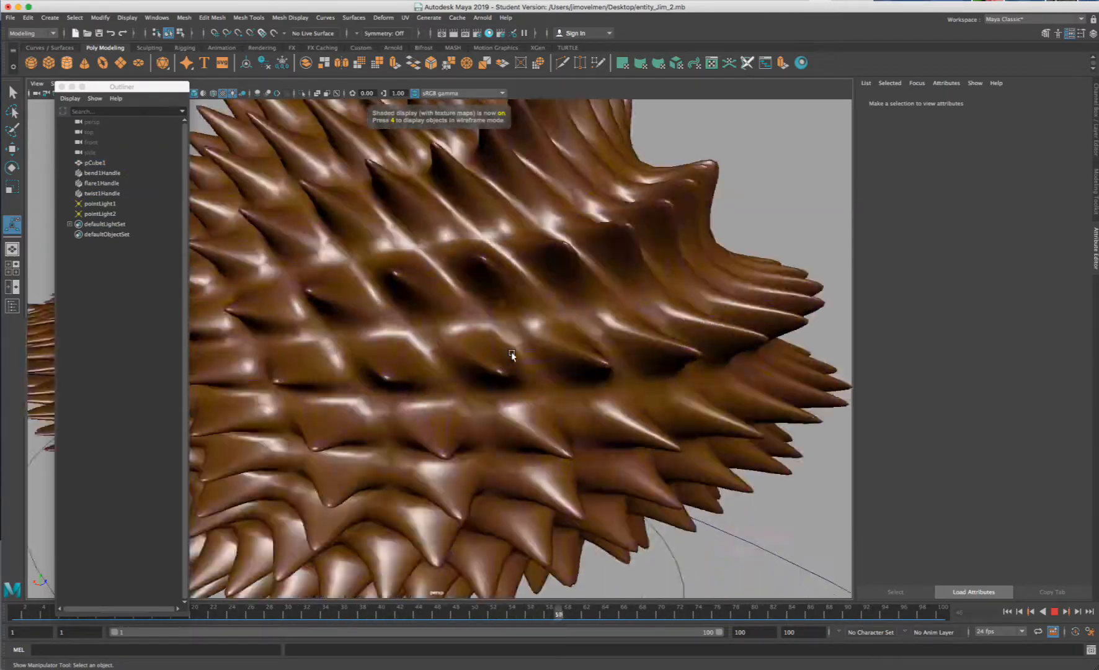
pyautogui.scroll(-8, 512, 355)
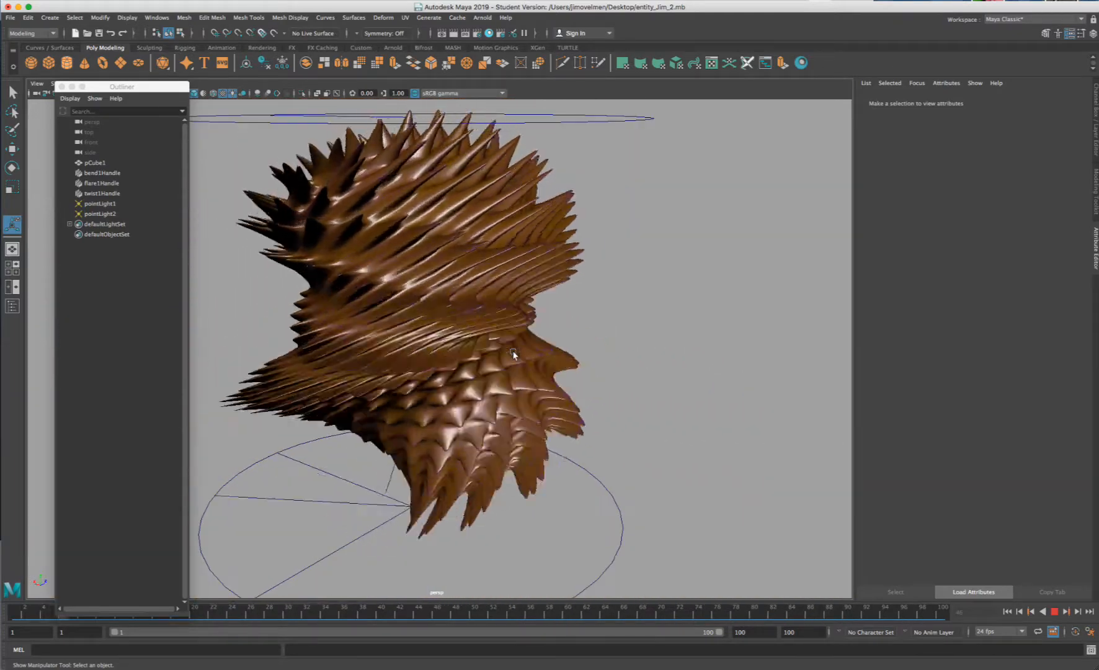
pyautogui.keyDown('alt'); pyautogui.moveTo(423, 336); pyautogui.dragTo(396, 336); pyautogui.keyUp('alt')
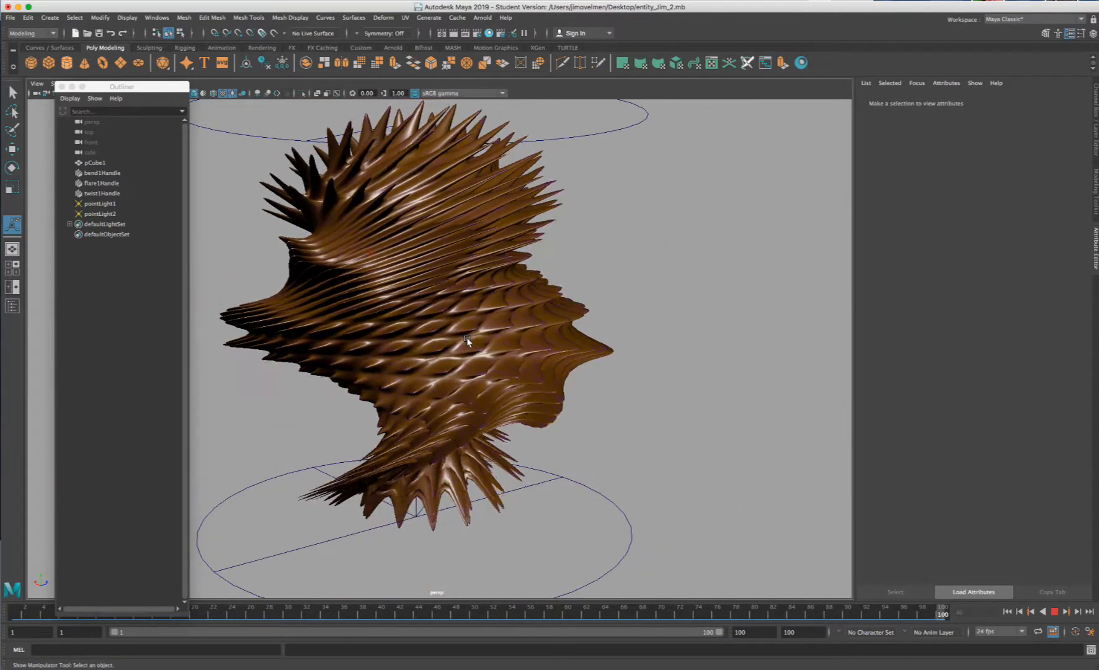
pyautogui.keyDown('alt'); pyautogui.moveTo(461, 279); pyautogui.dragTo(515, 305); pyautogui.keyUp('alt')
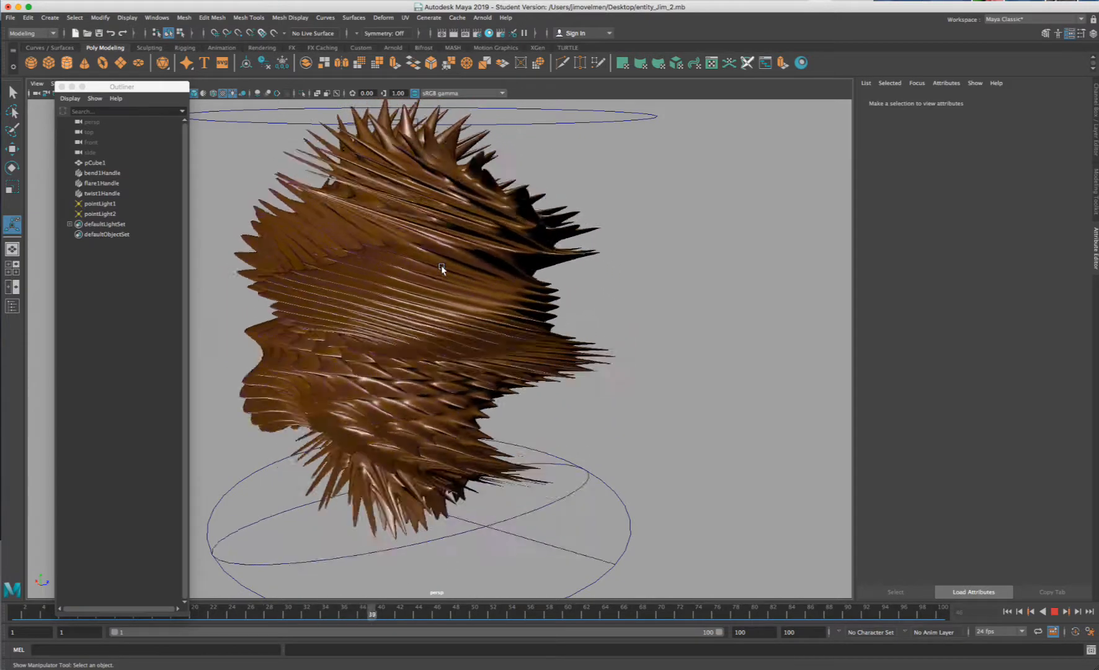
# - Open the blinn1 material attributes of the spiked object pCube1
pyautogui.click(506, 207)
pyautogui.rightClick(506, 208)
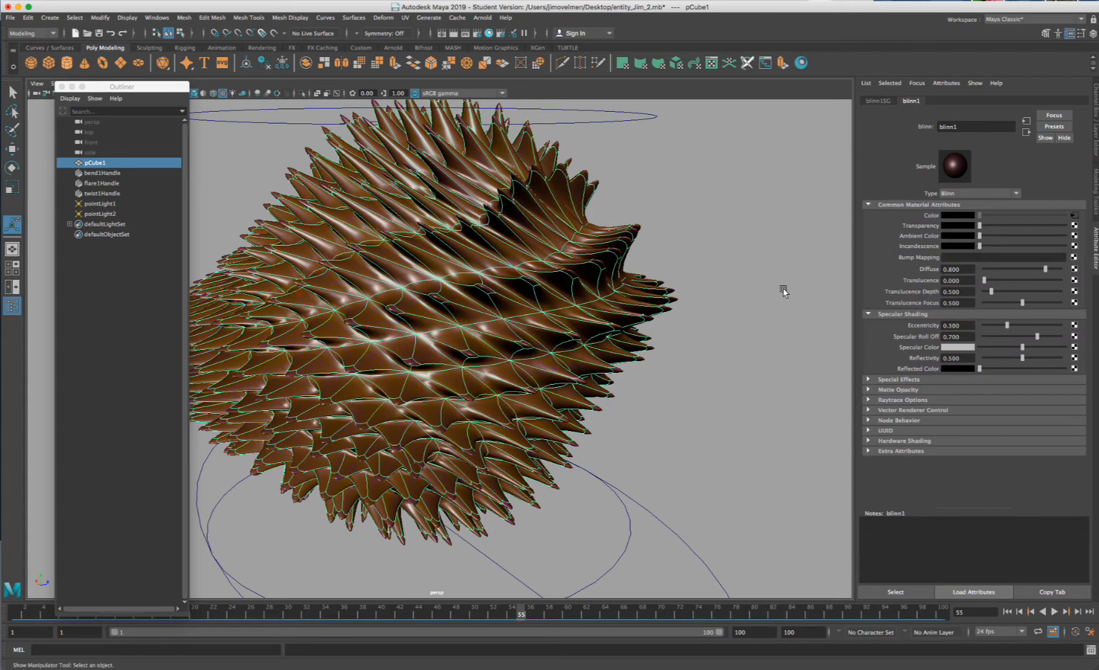
# - Examine the mountain texture connected to the color of blinn1, including its snow and rock colors, and deselect the spiked object
pyautogui.click(1076, 218)
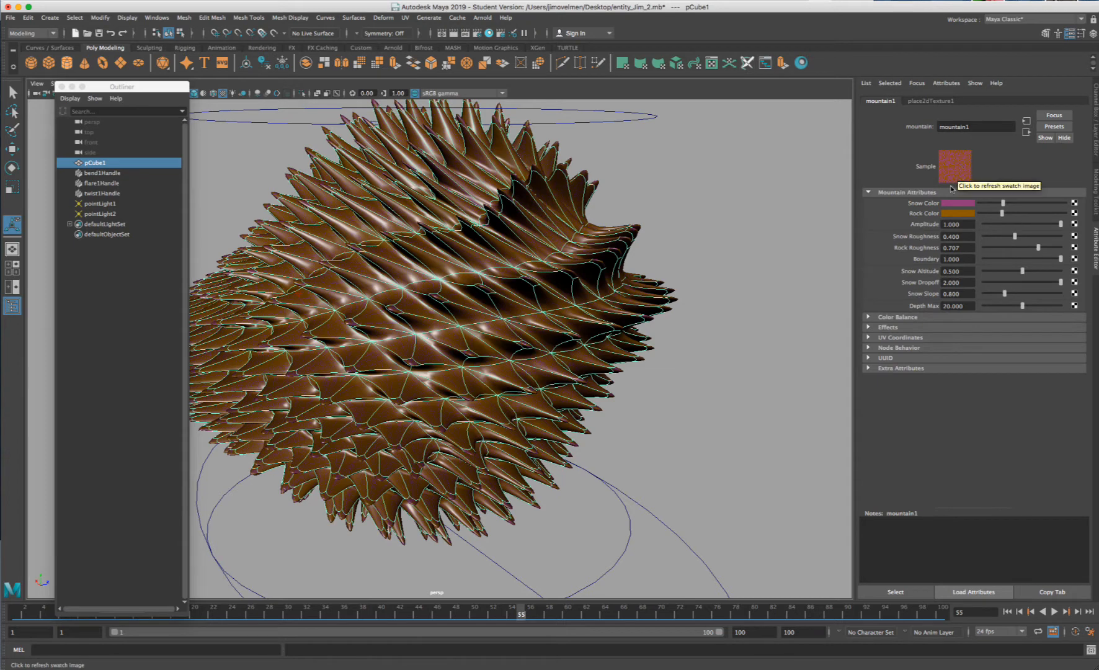
pyautogui.click(956, 205)
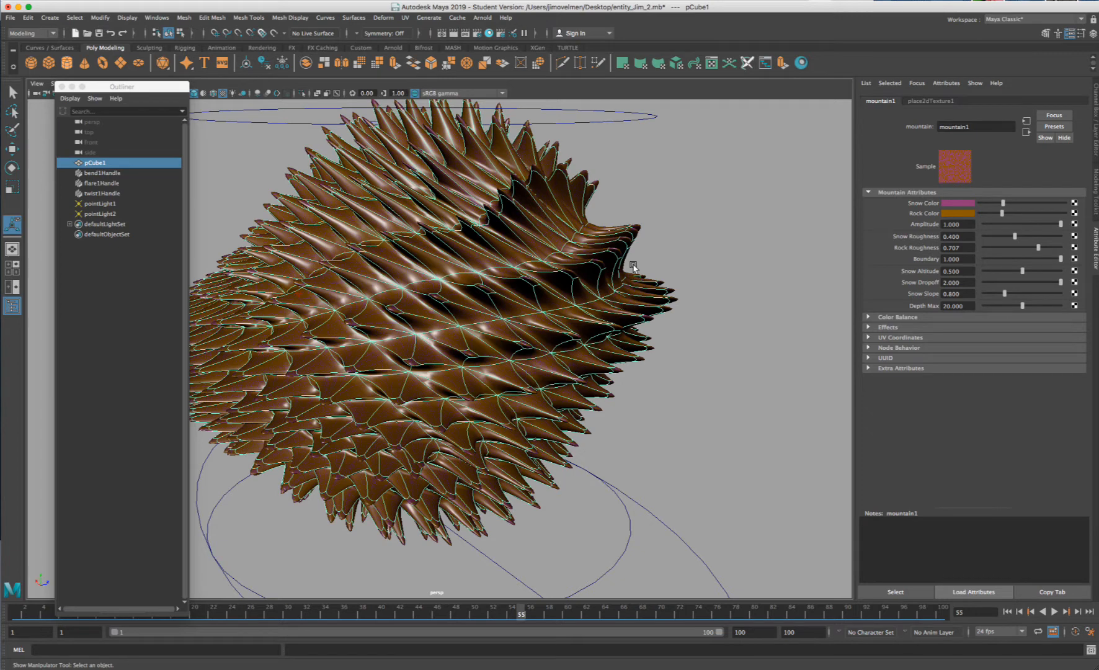
pyautogui.click(658, 246)
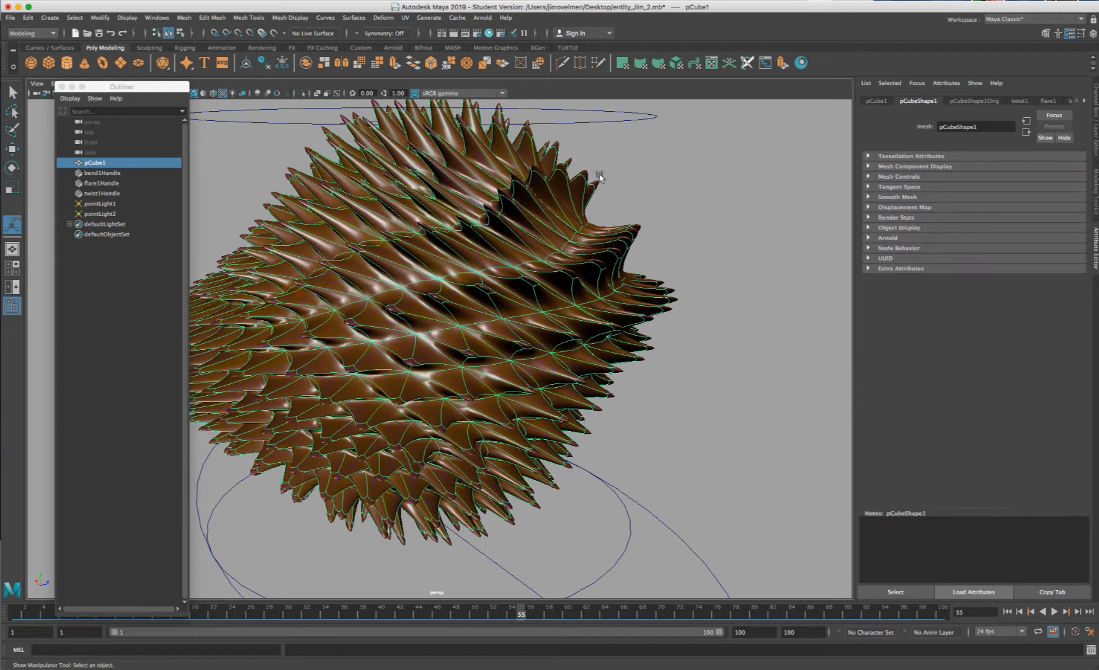
pyautogui.click(693, 193)
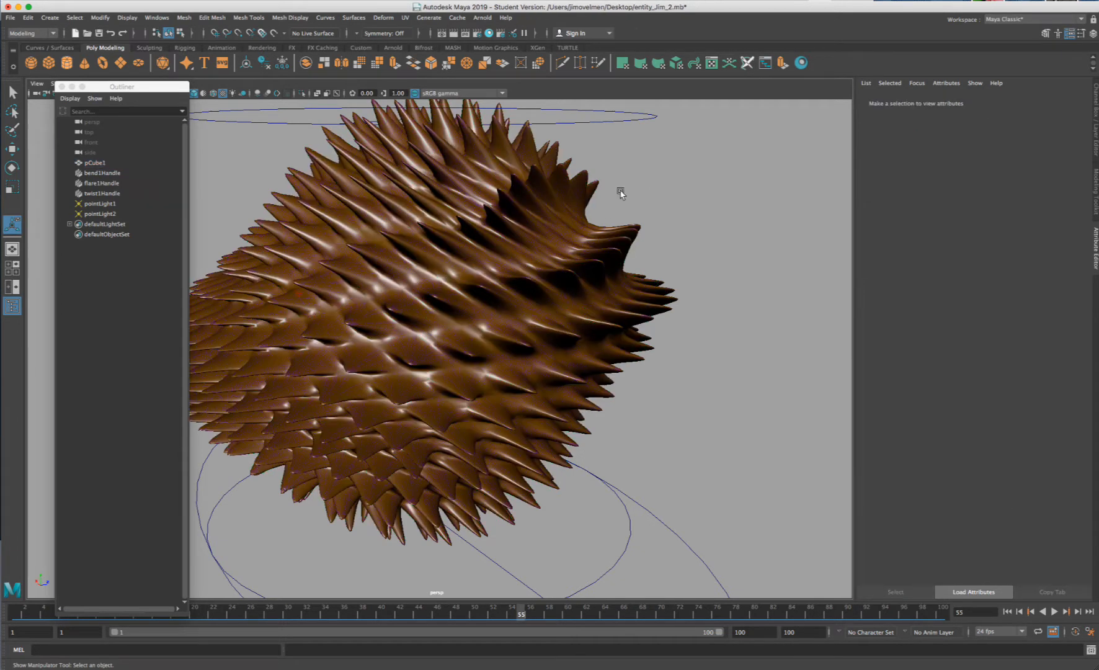
# - Inspect the spiked object's surface at frame 55 from several angles and distances, both selected with its mesh edges showing and deselected
pyautogui.keyDown('alt'); pyautogui.moveTo(567, 250); pyautogui.dragTo(482, 239); pyautogui.keyUp('alt')
pyautogui.keyDown('alt'); pyautogui.moveTo(483, 239); pyautogui.dragTo(520, 232, button='middle'); pyautogui.keyUp('alt')
pyautogui.keyDown('alt'); pyautogui.moveTo(520, 232); pyautogui.dragTo(494, 250); pyautogui.keyUp('alt')
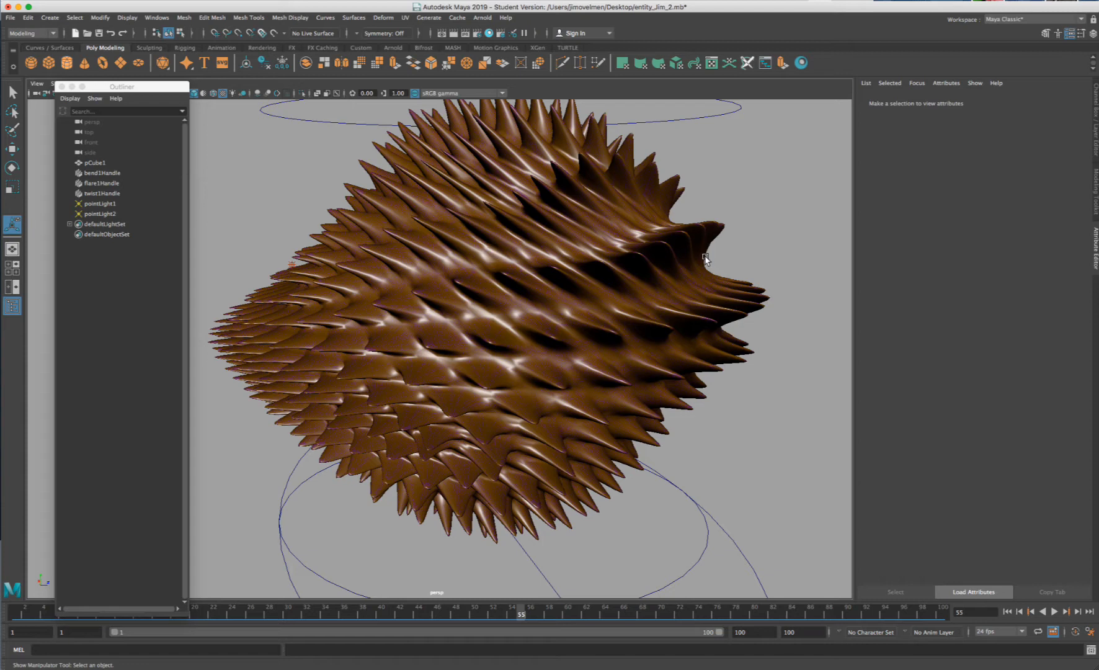
pyautogui.click(653, 222)
pyautogui.scroll(-3, 721, 211)
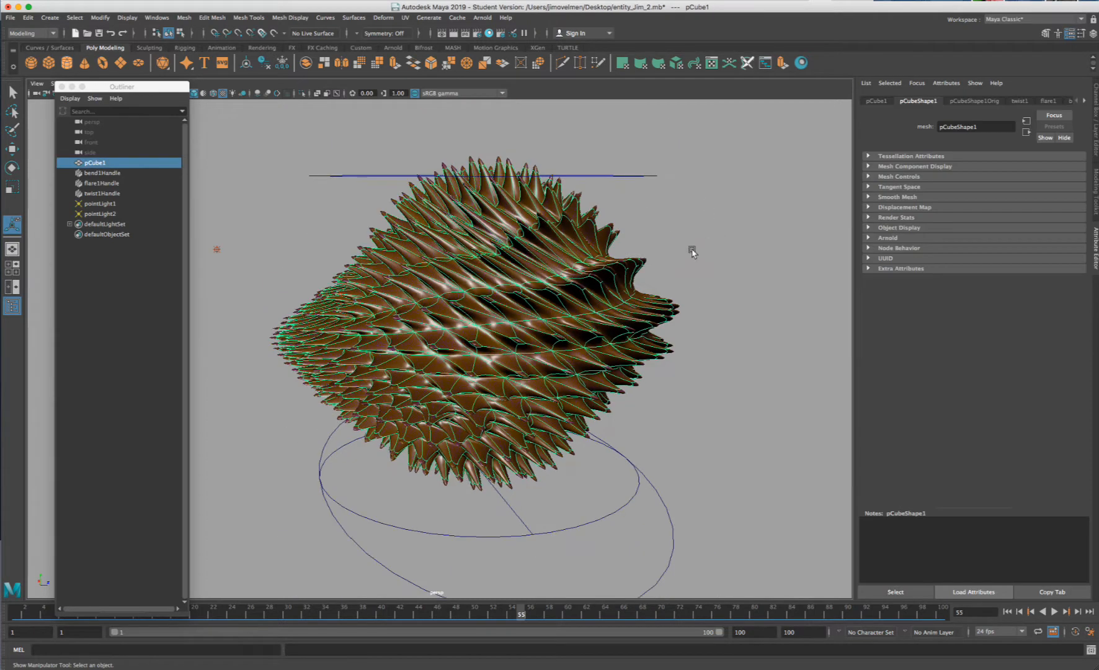
pyautogui.keyDown('alt'); pyautogui.moveTo(691, 251); pyautogui.dragTo(599, 263); pyautogui.keyUp('alt')
pyautogui.scroll(2, 599, 263)
pyautogui.scroll(2, 599, 263)
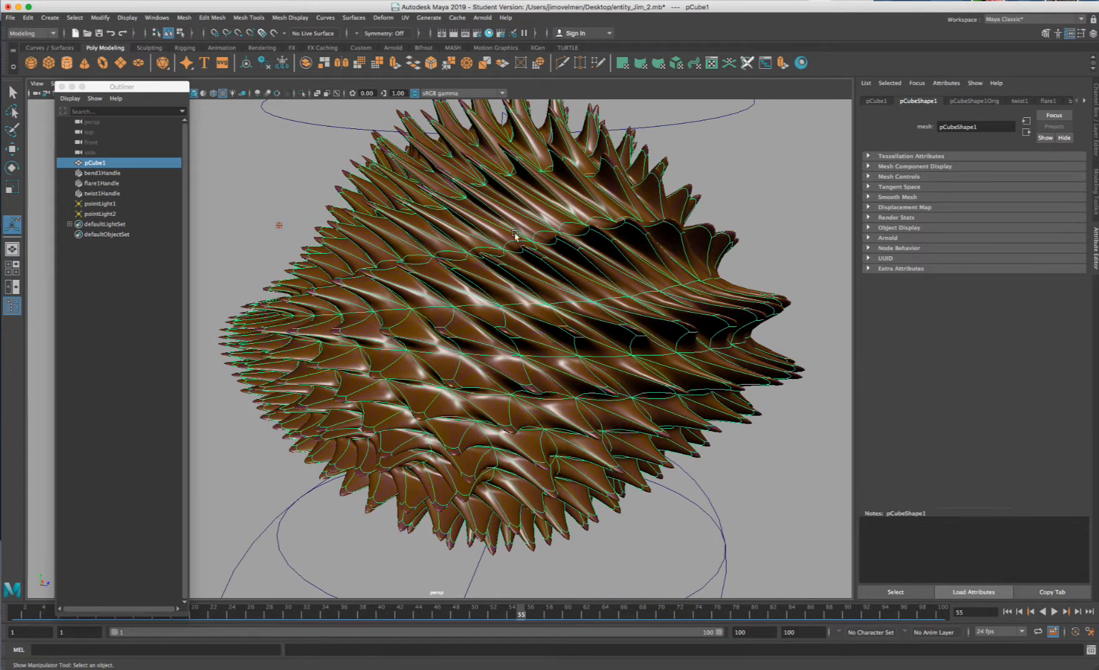
pyautogui.keyDown('alt'); pyautogui.moveTo(578, 224); pyautogui.dragTo(604, 261); pyautogui.keyUp('alt')
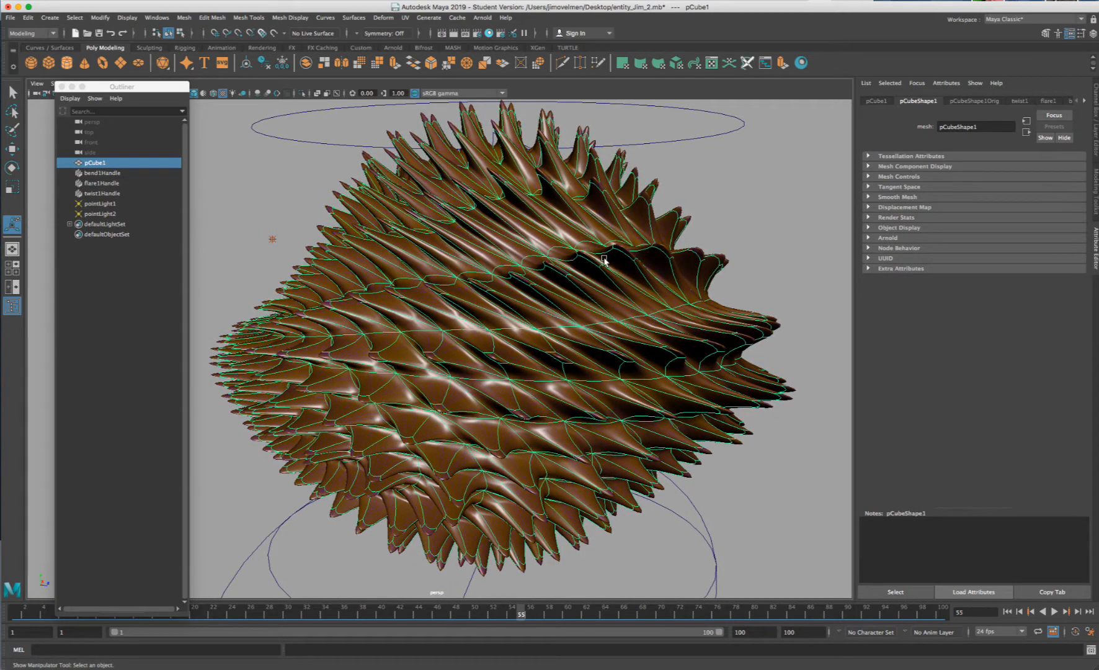
pyautogui.moveTo(610, 281)
pyautogui.keyDown('alt'); pyautogui.mouseDown()
pyautogui.moveTo(553, 278)
pyautogui.moveTo(594, 270)
pyautogui.mouseUp(); pyautogui.keyUp('alt')
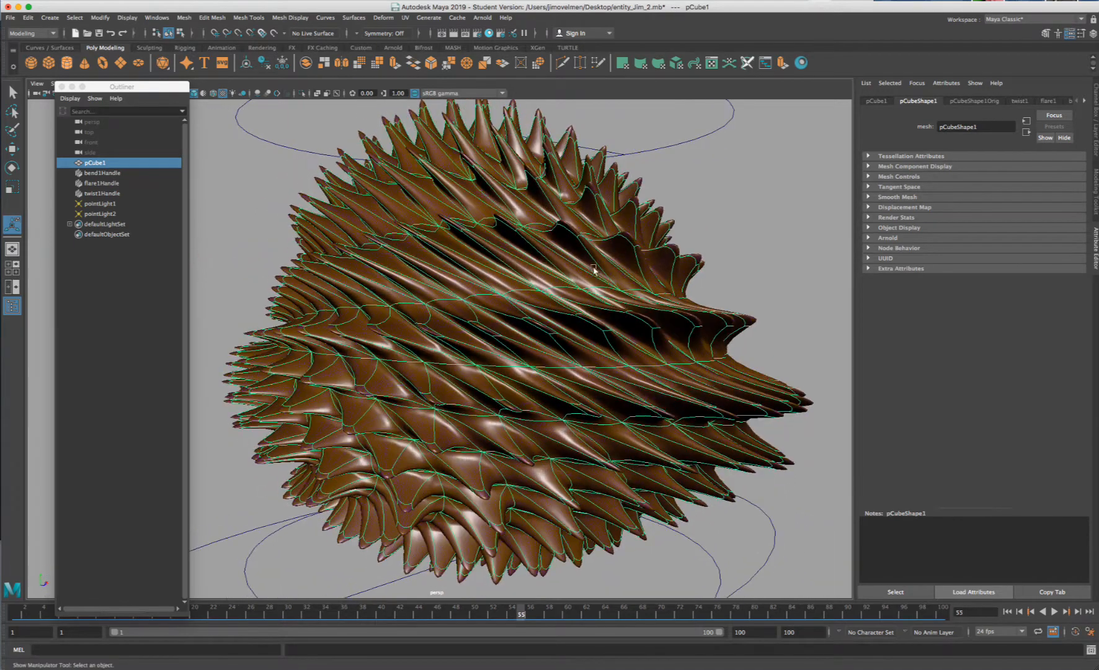
pyautogui.click(695, 239)
pyautogui.scroll(-3, 694, 237)
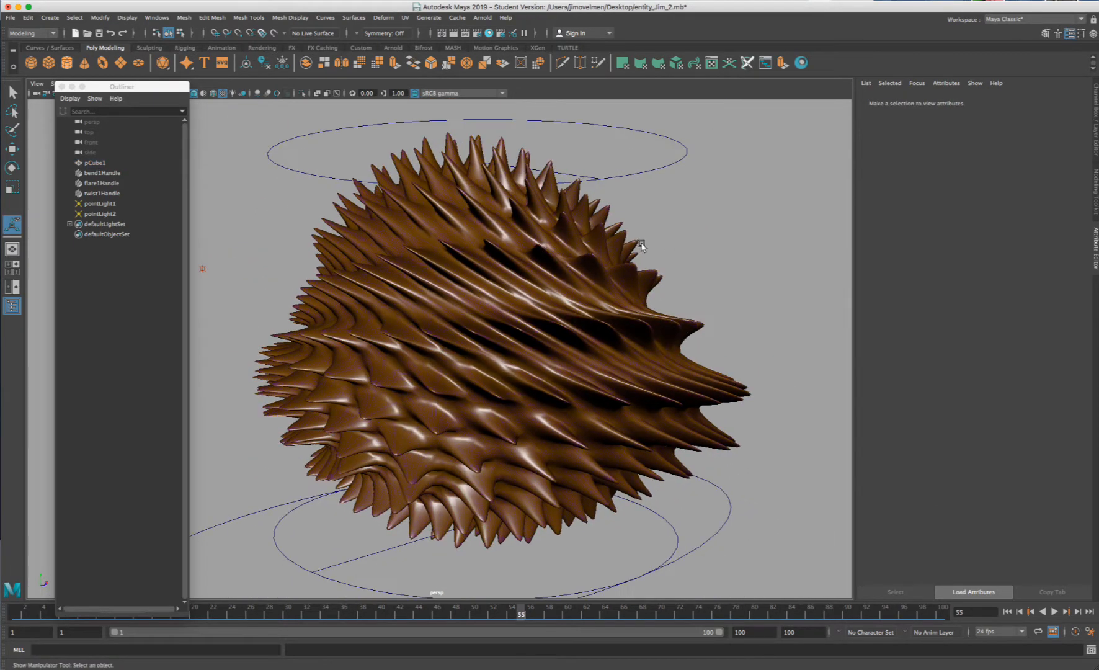
pyautogui.keyDown('alt'); pyautogui.moveTo(643, 245); pyautogui.dragTo(658, 246); pyautogui.keyUp('alt')
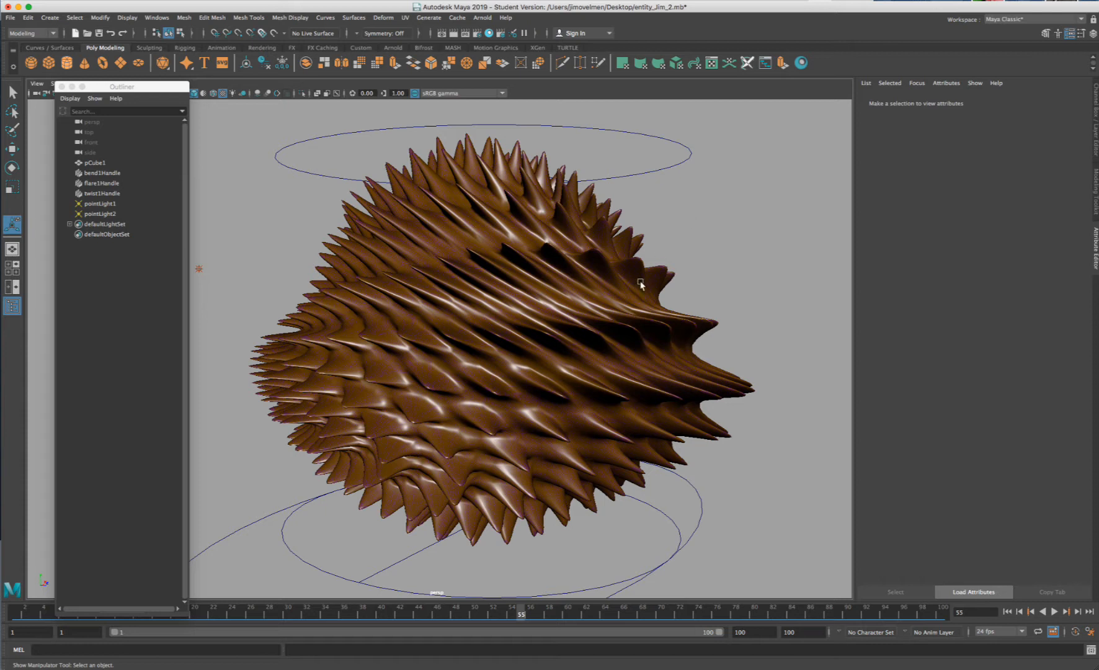
pyautogui.moveTo(579, 297)
pyautogui.keyDown('alt'); pyautogui.mouseDown()
pyautogui.moveTo(559, 303)
pyautogui.moveTo(576, 300)
pyautogui.mouseUp(); pyautogui.keyUp('alt')
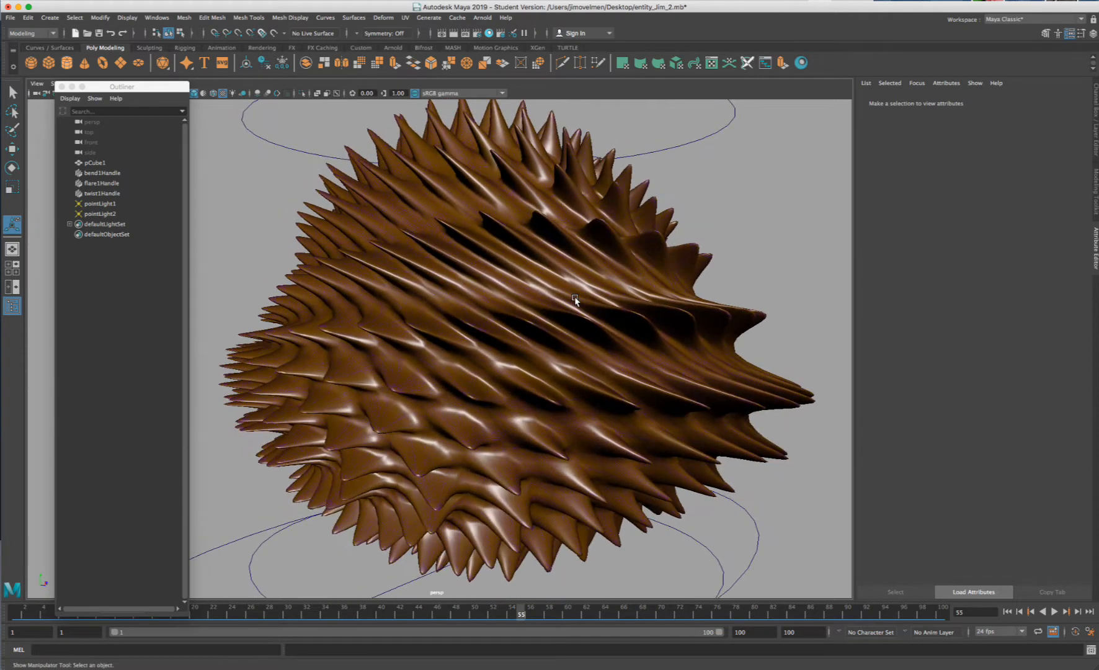
pyautogui.scroll(-2, 576, 300)
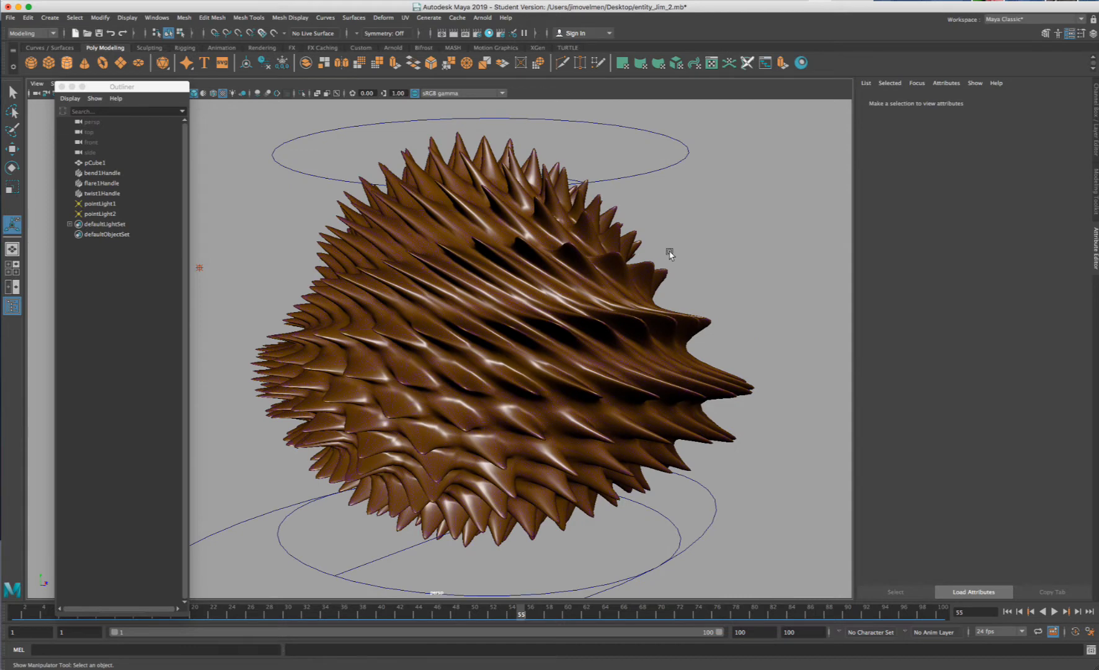
pyautogui.keyDown('alt'); pyautogui.moveTo(679, 248); pyautogui.dragTo(475, 267); pyautogui.keyUp('alt')
pyautogui.scroll(2, 474, 267)
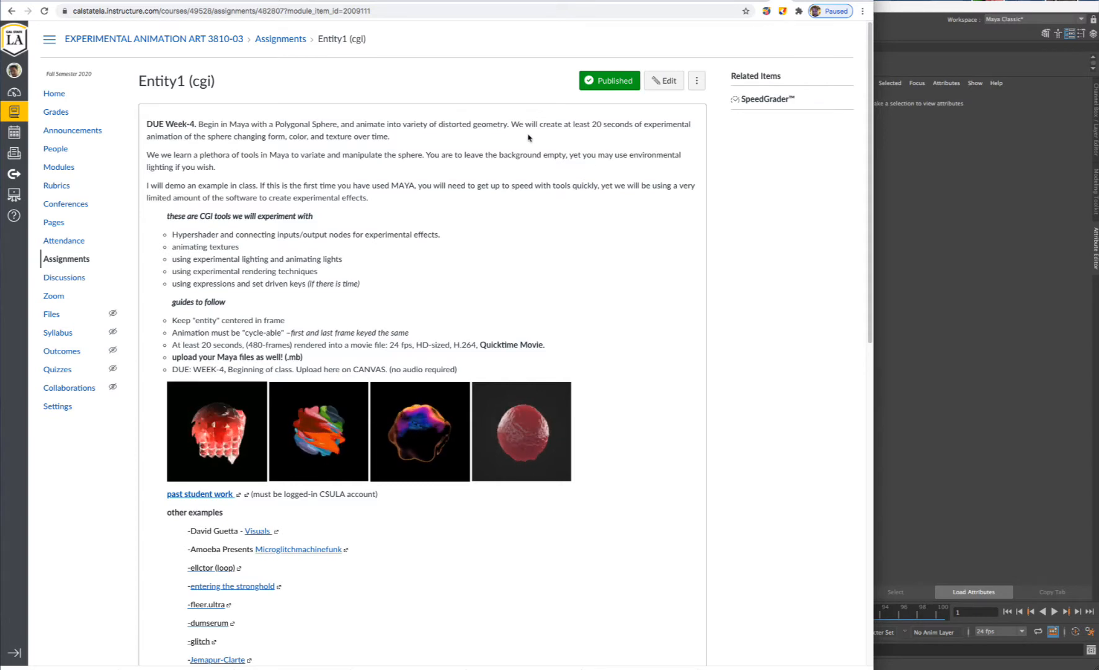
# - Highlight the "20 seconds of" requirement on the Entity1 (cgi) assignment page in the browser, and return to Maya
pyautogui.moveTo(510, 124); pyautogui.dragTo(594, 124)
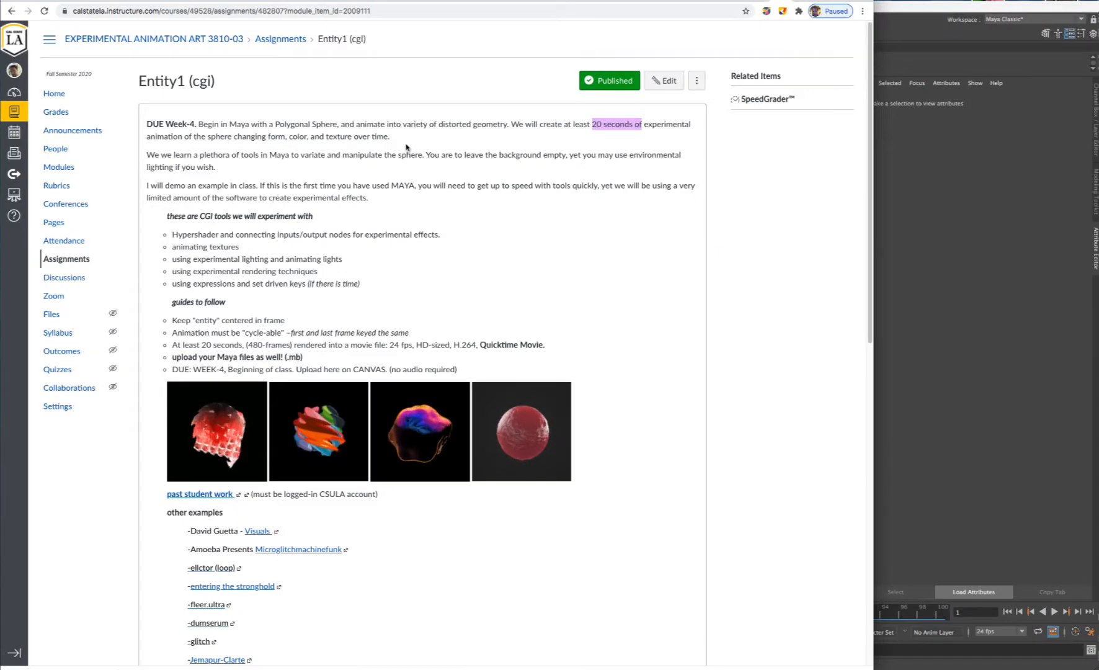
pyautogui.click(903, 33)
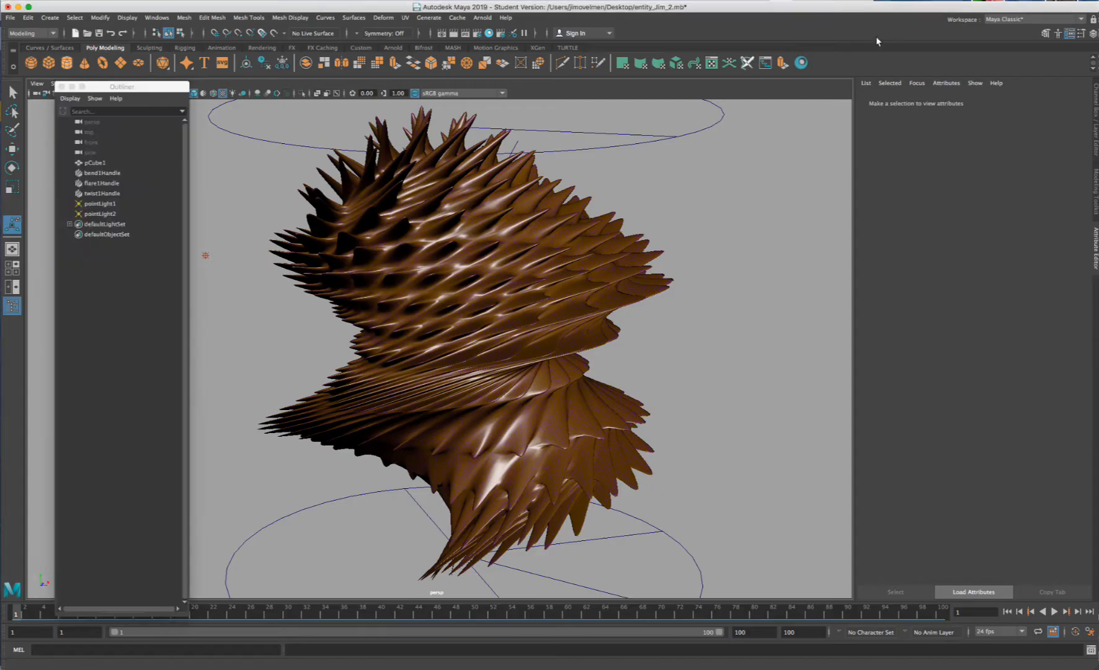
# - Play the spiked object's animation and stop it after watching the deformation
pyautogui.click(1053, 611)
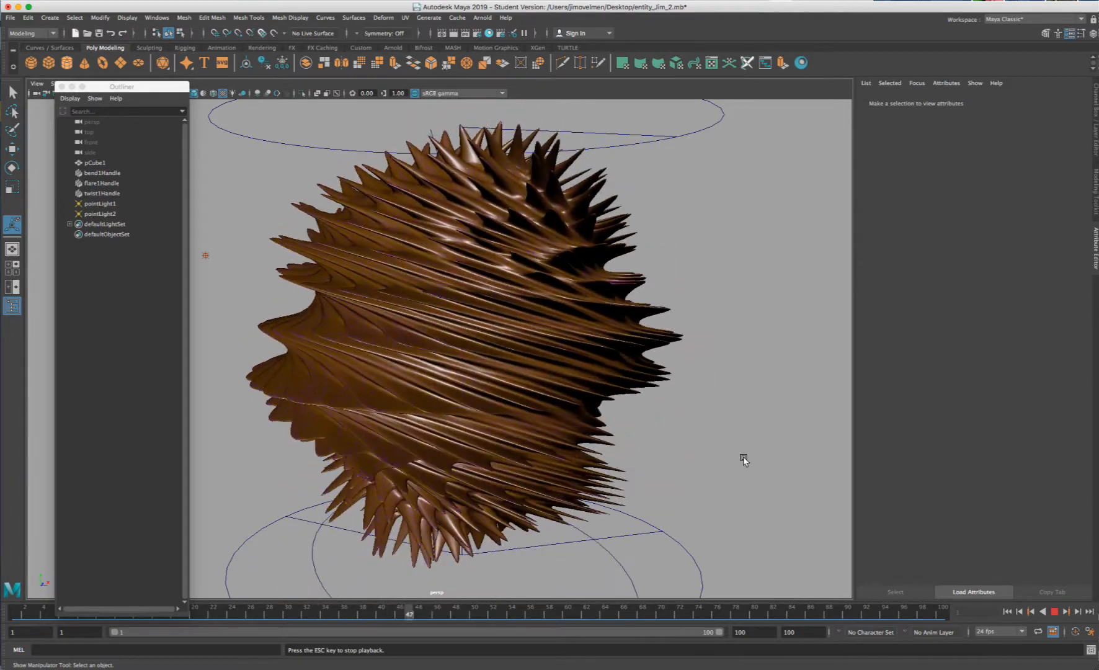
pyautogui.click(1055, 612)
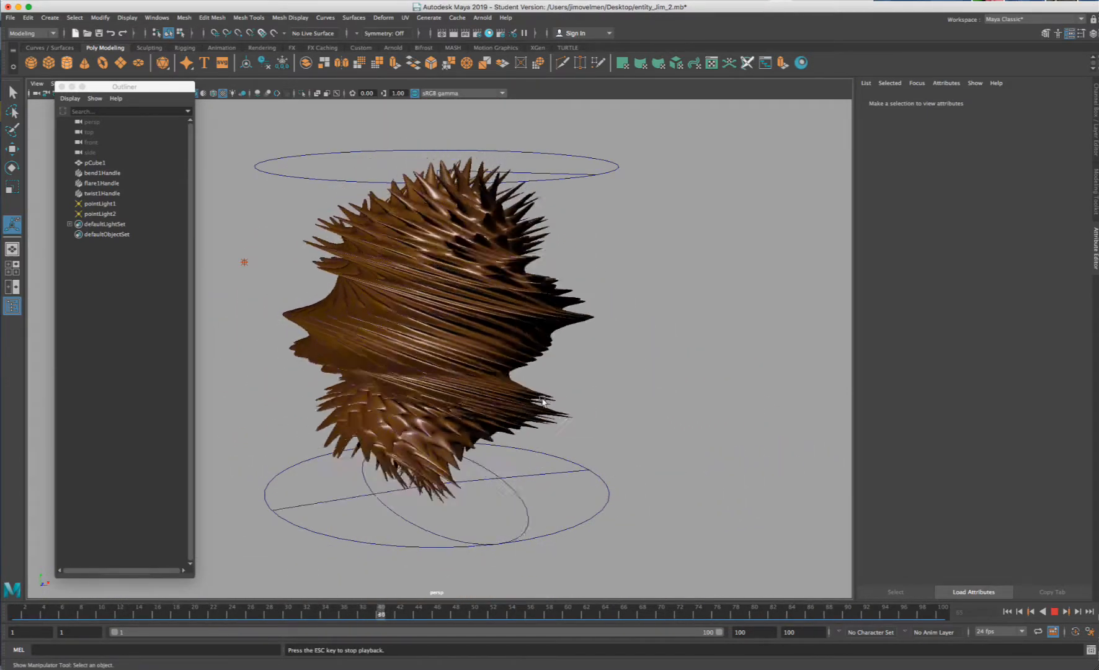
pyautogui.press('Escape')
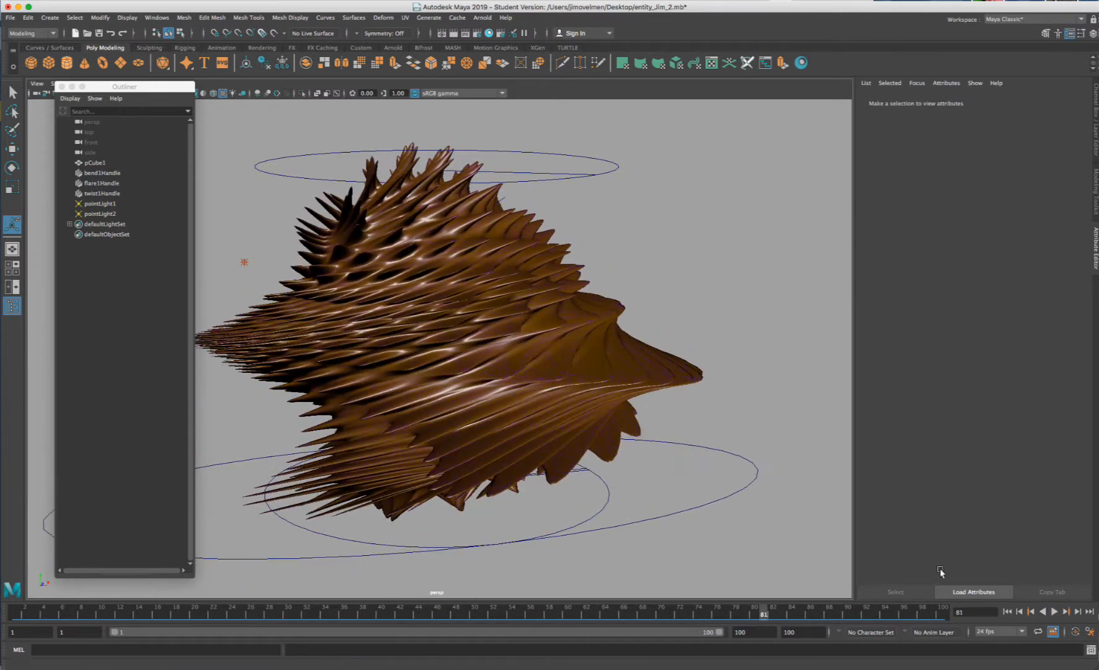
# - Check the Time Slider preferences and the available playback frame rates, leaving the rate at 24 fps
pyautogui.click(1090, 632)
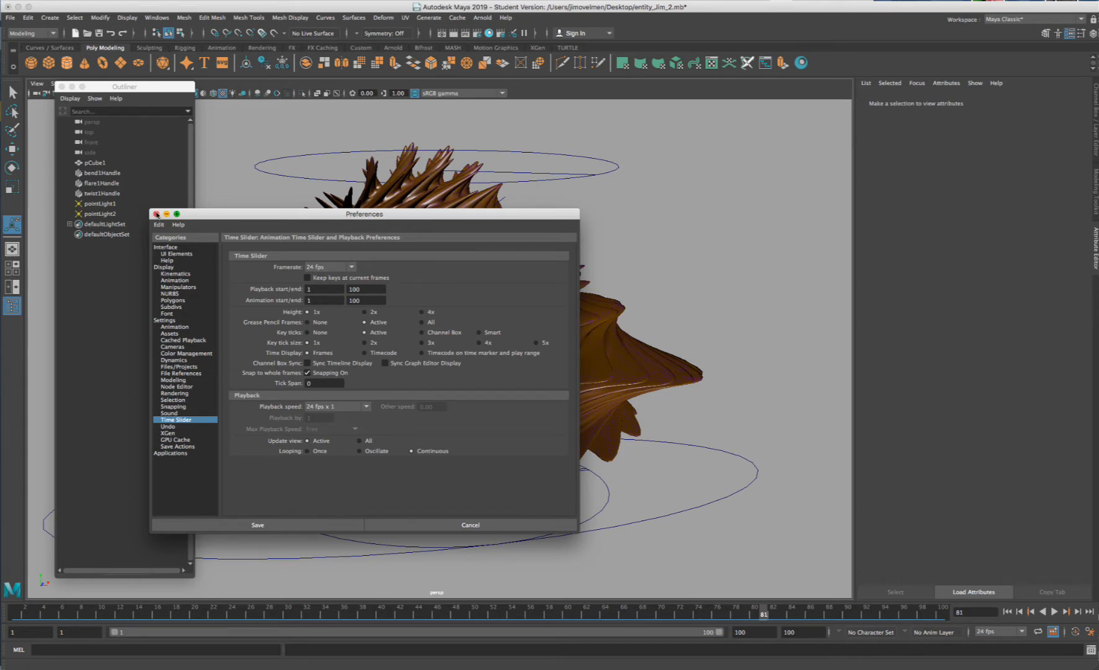
pyautogui.click(156, 214)
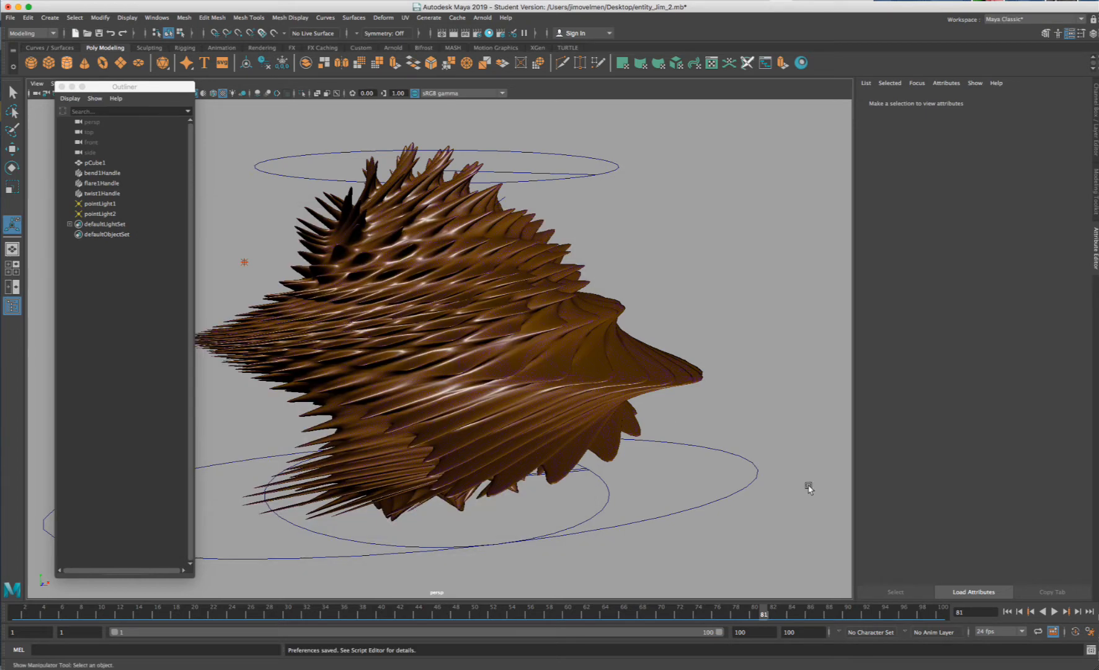
pyautogui.click(1022, 635)
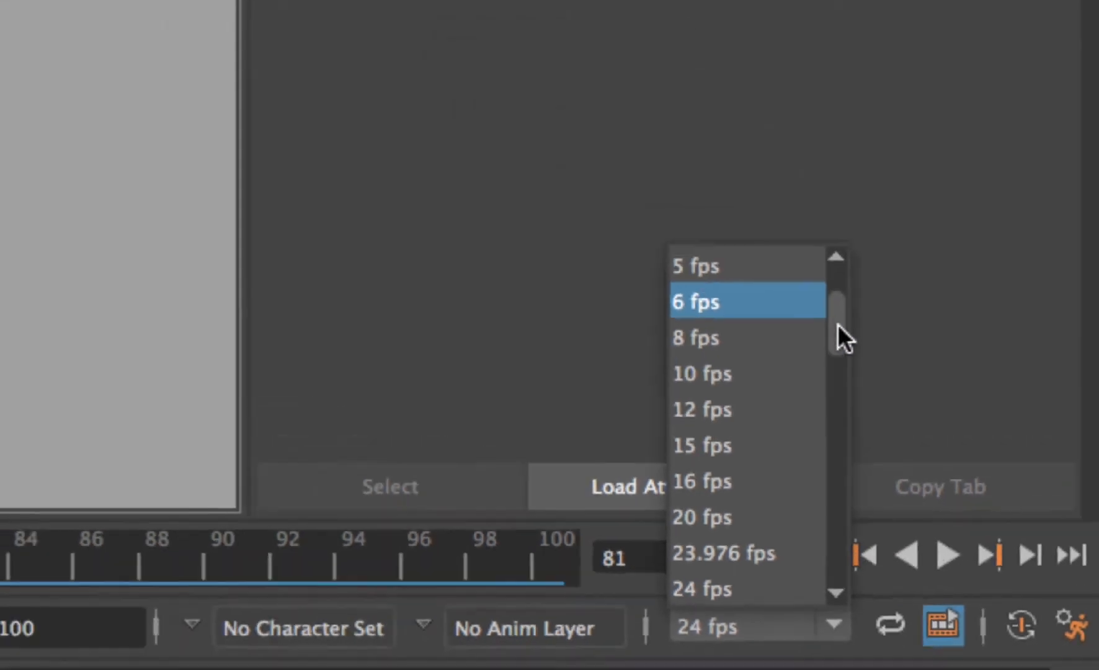
pyautogui.moveTo(694, 151); pyautogui.dragTo(761, 669)
pyautogui.click(1021, 634)
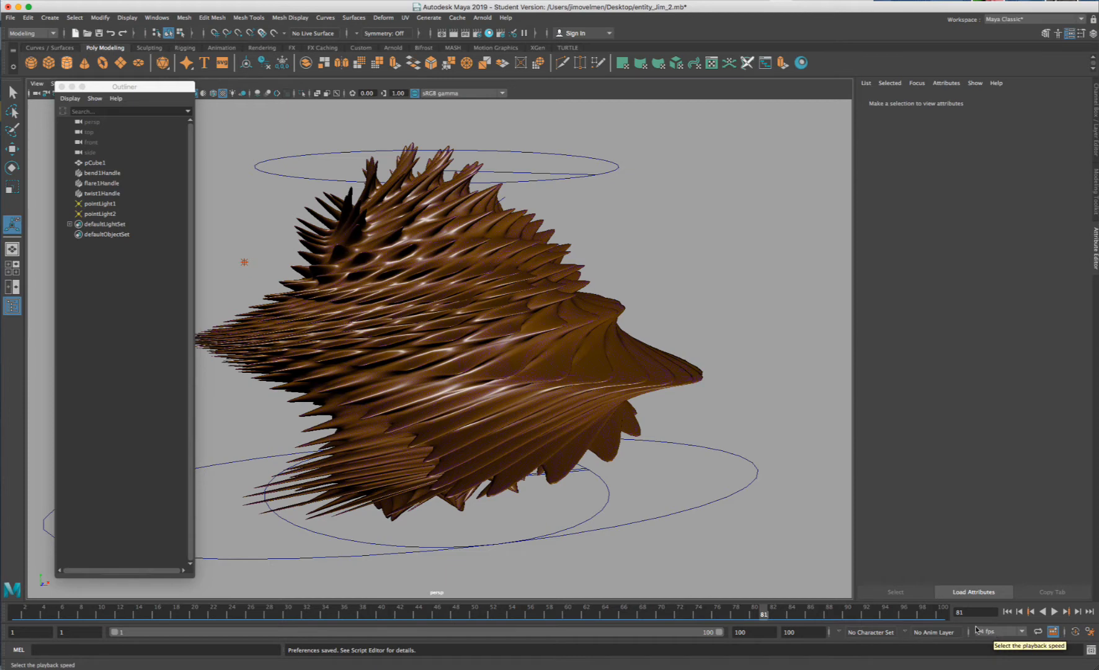
# - Play the animation at 24 fps, scrub to its last frame 100, and replay it to review the loop
pyautogui.click(1054, 612)
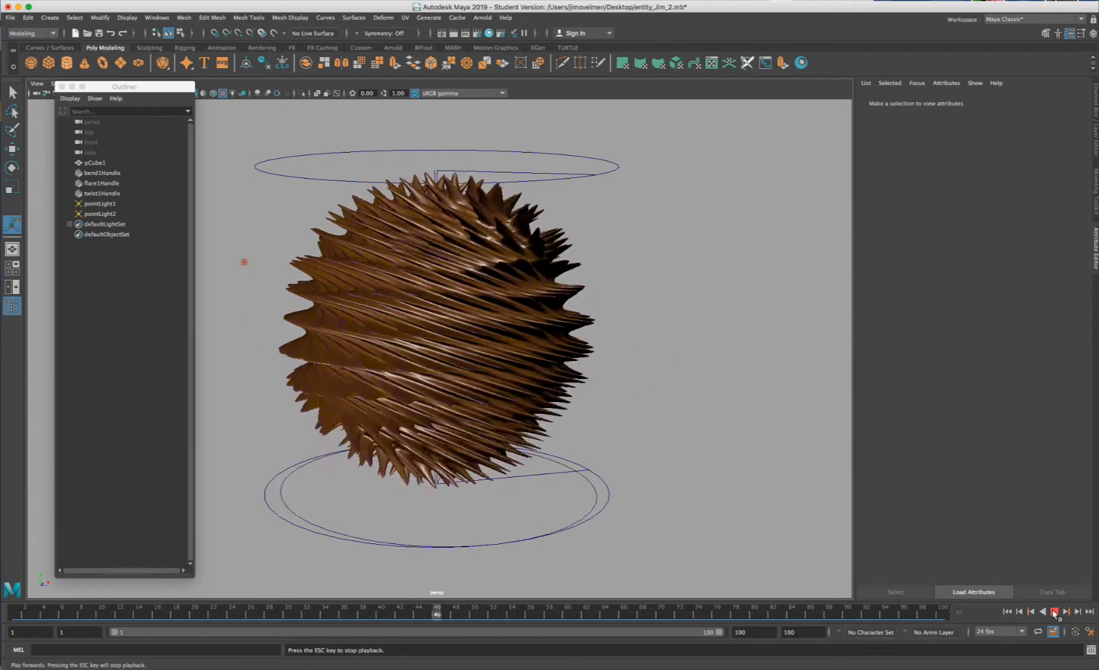
pyautogui.click(1054, 611)
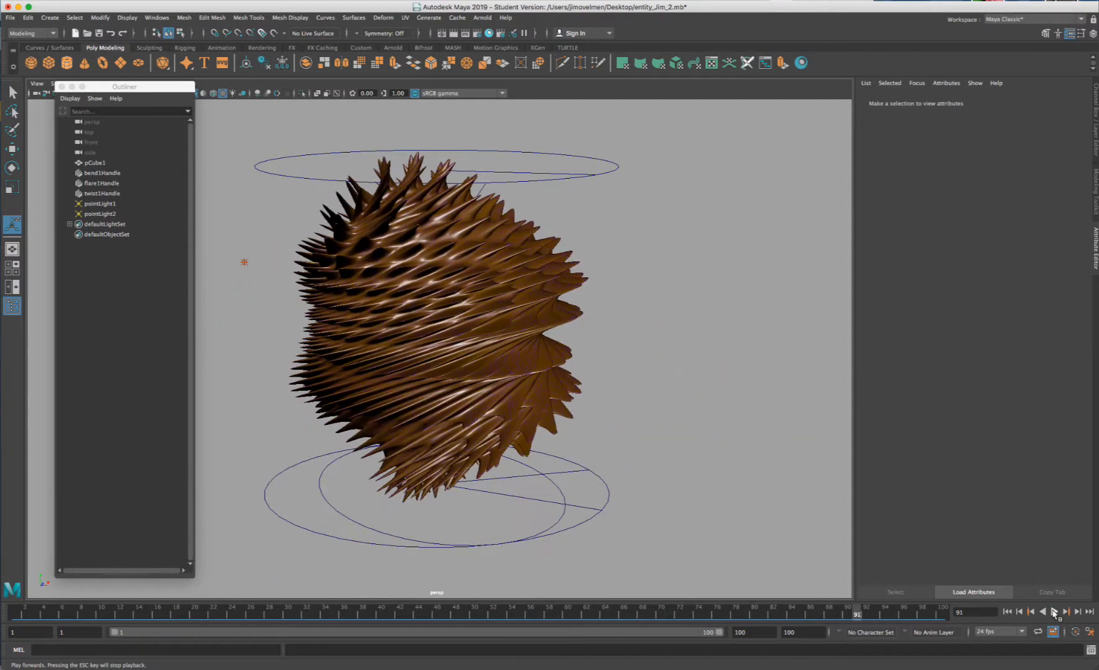
pyautogui.moveTo(893, 613); pyautogui.dragTo(948, 613)
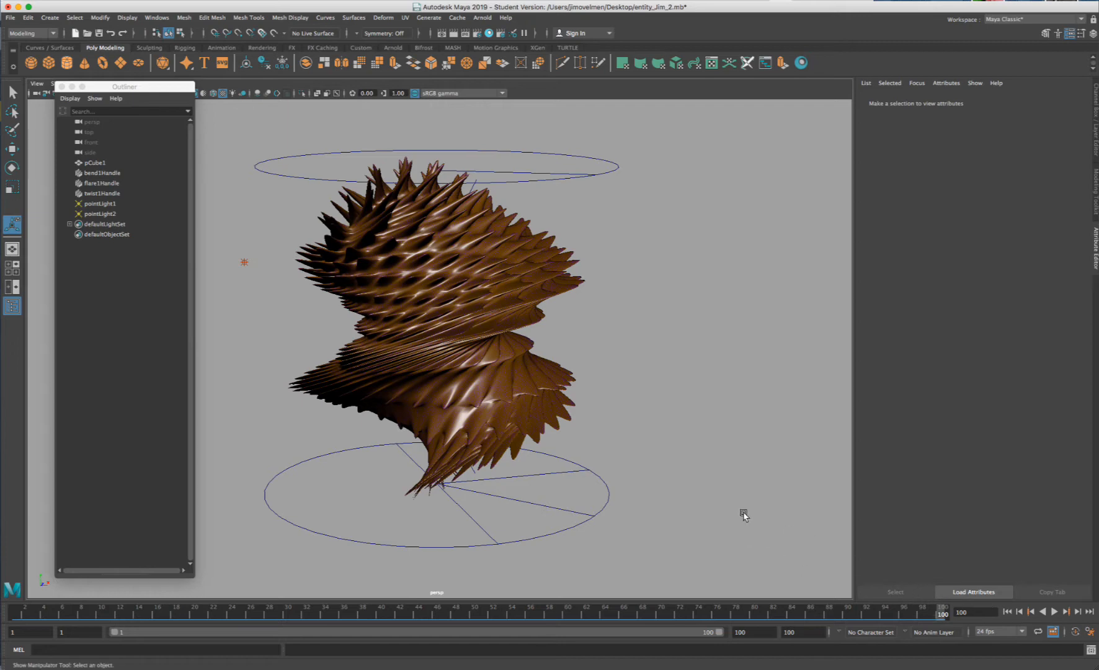
pyautogui.click(1055, 611)
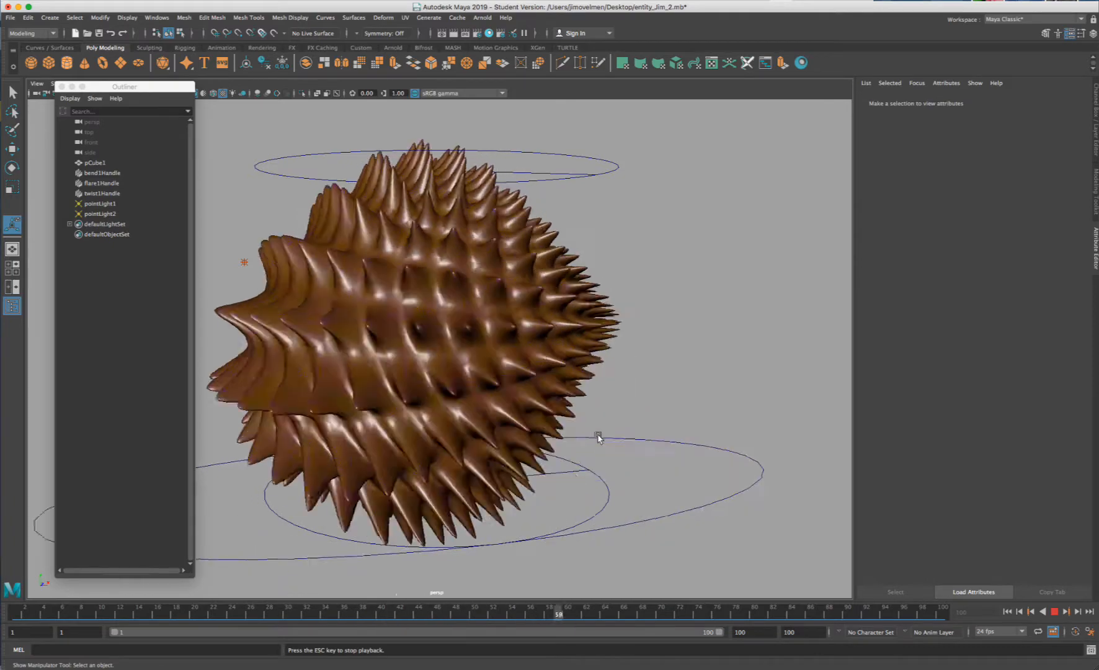
pyautogui.click(1054, 612)
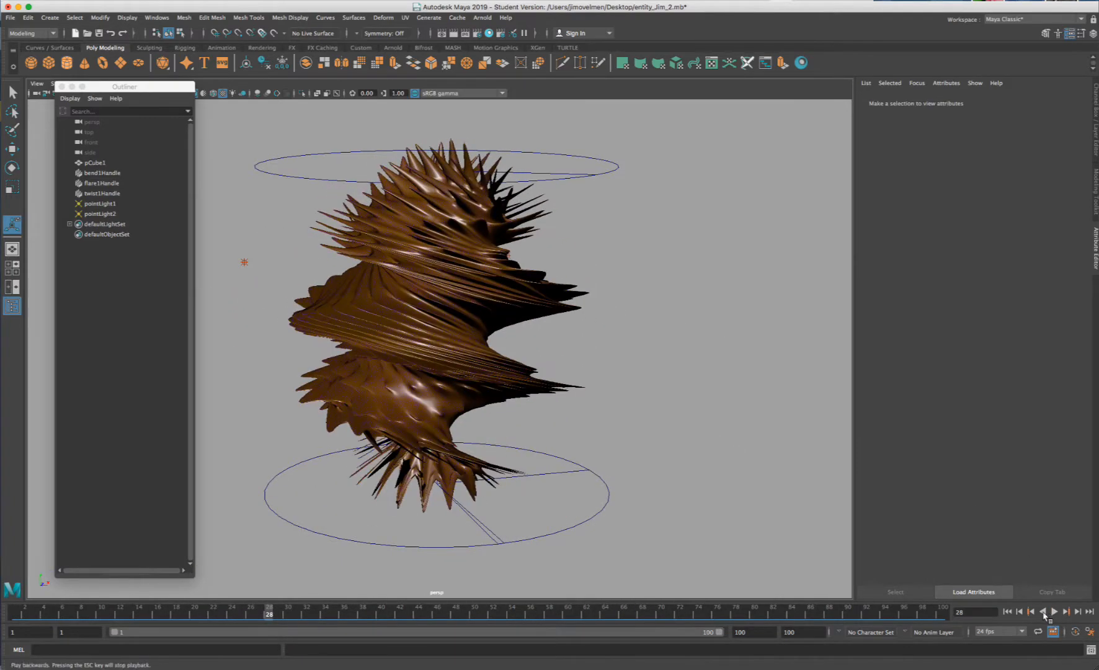
# - Set both the animation end and the playback end to frame 480
pyautogui.write('480')
pyautogui.press('Return')
pyautogui.click(764, 629)
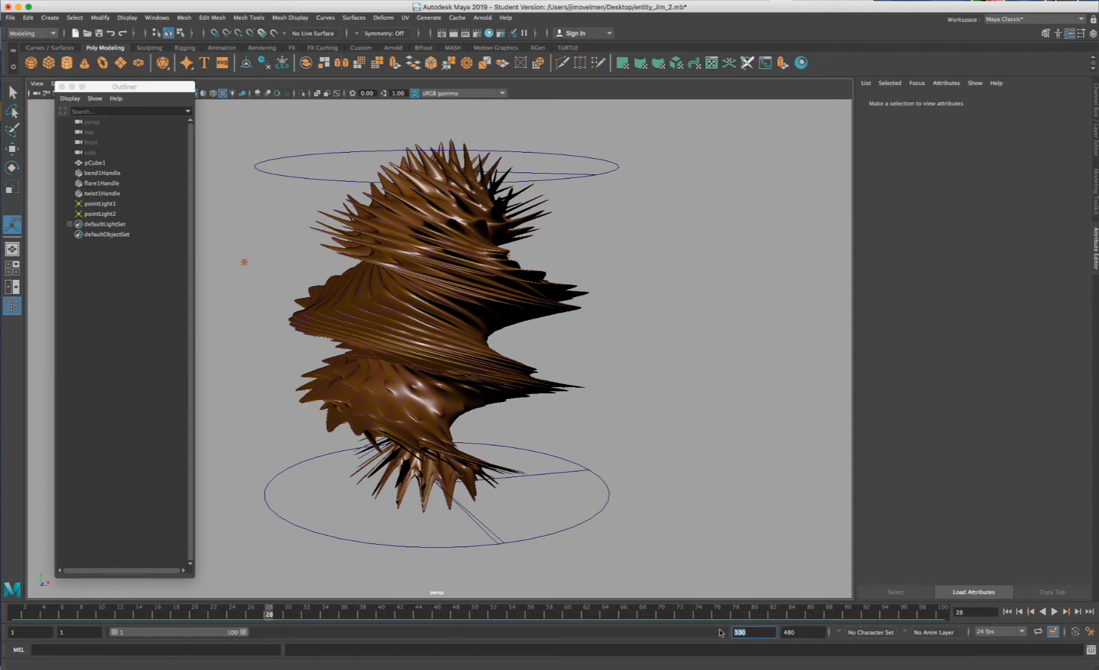
pyautogui.write('480')
pyautogui.press('Return')
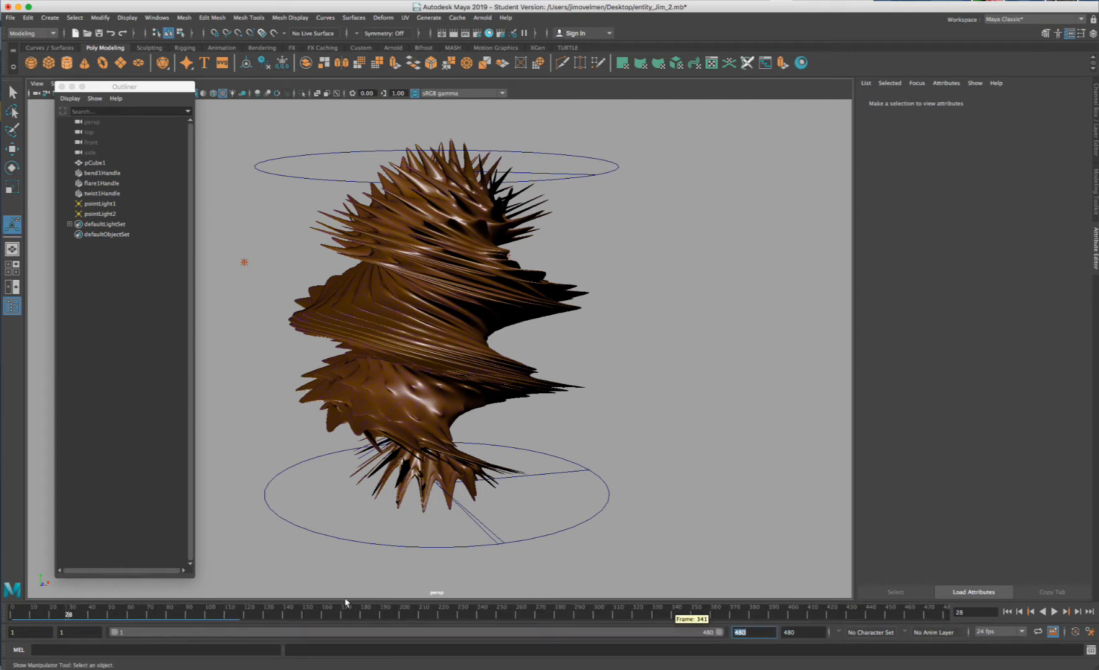
# - Return to frame 1, play the extended timeline, and scrub the early frames to frame 114
pyautogui.moveTo(211, 612); pyautogui.dragTo(3, 616)
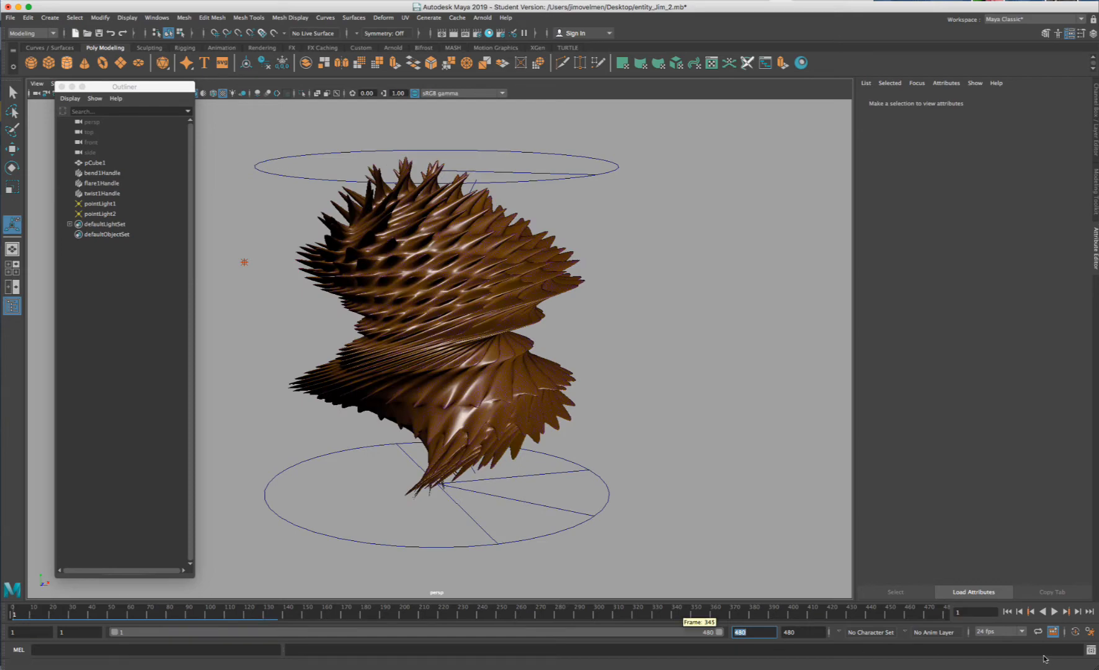
pyautogui.click(1054, 612)
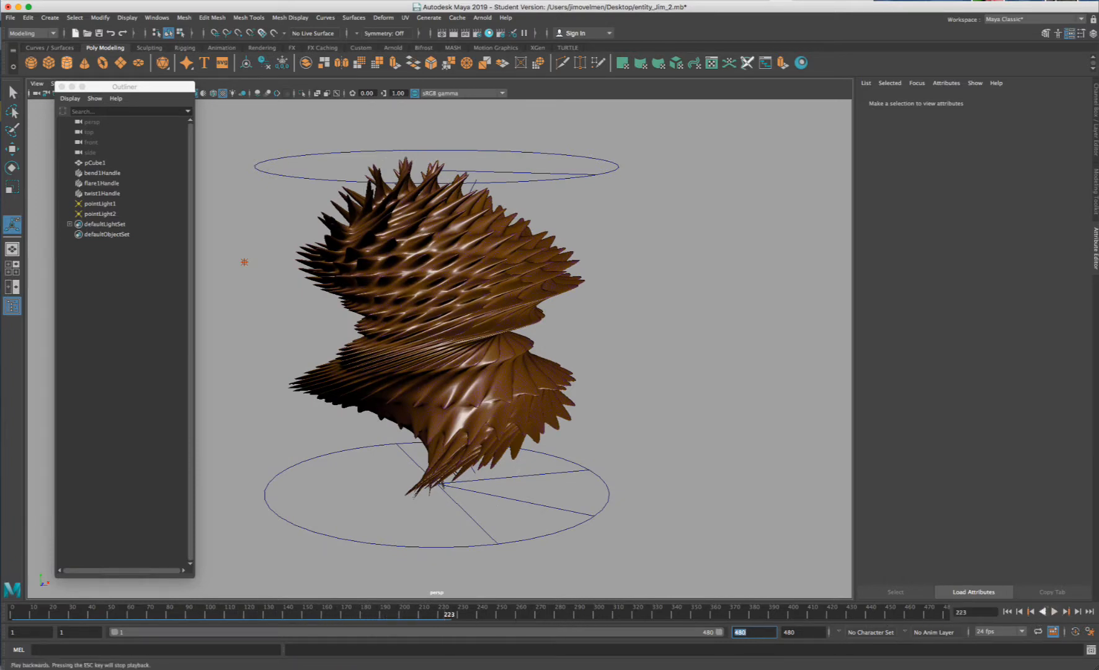
pyautogui.moveTo(189, 614); pyautogui.dragTo(238, 614)
# - Select the twist deformer handle and scrub through the extended timeline, ending at frame 480
pyautogui.click(349, 524)
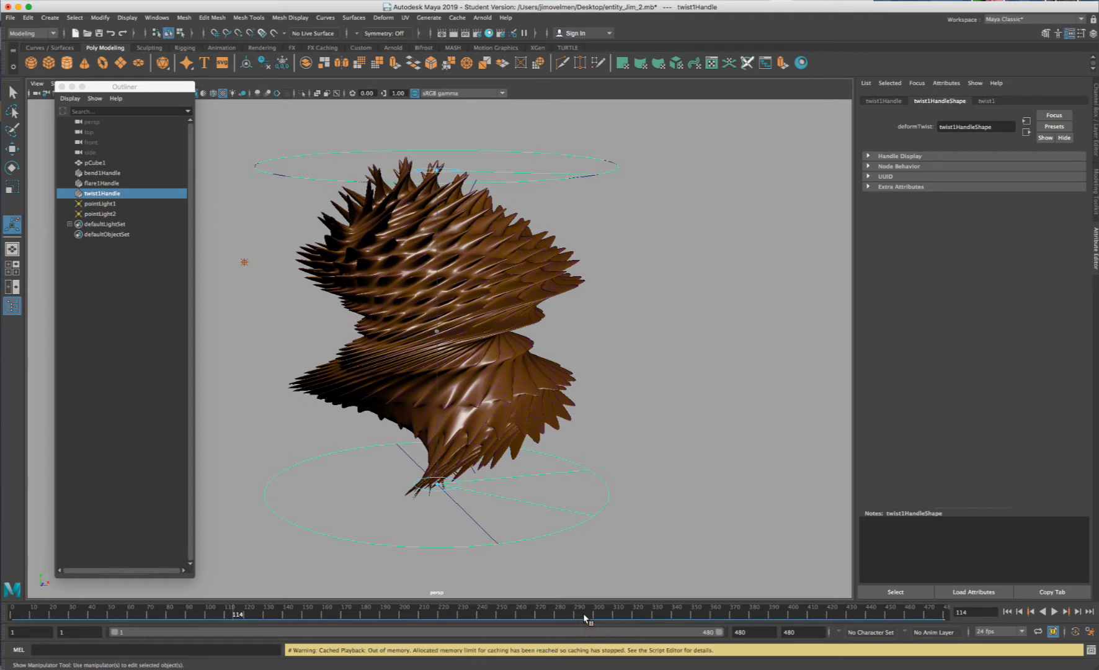
pyautogui.moveTo(584, 614); pyautogui.dragTo(233, 616)
pyautogui.moveTo(902, 611); pyautogui.dragTo(625, 614)
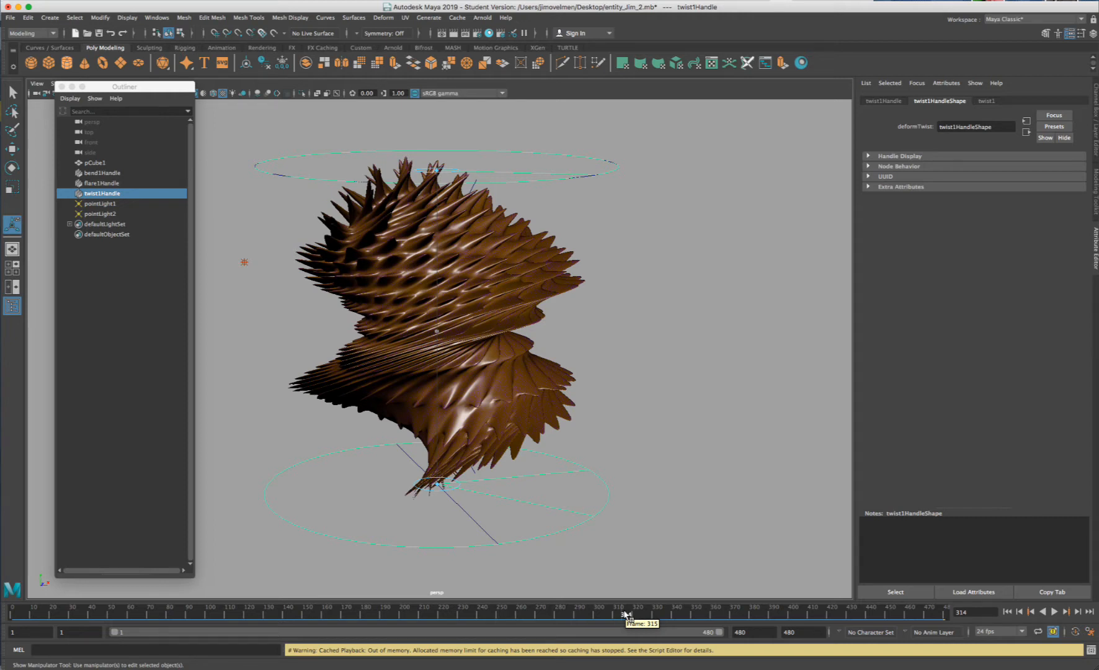
pyautogui.moveTo(625, 614); pyautogui.dragTo(944, 616)
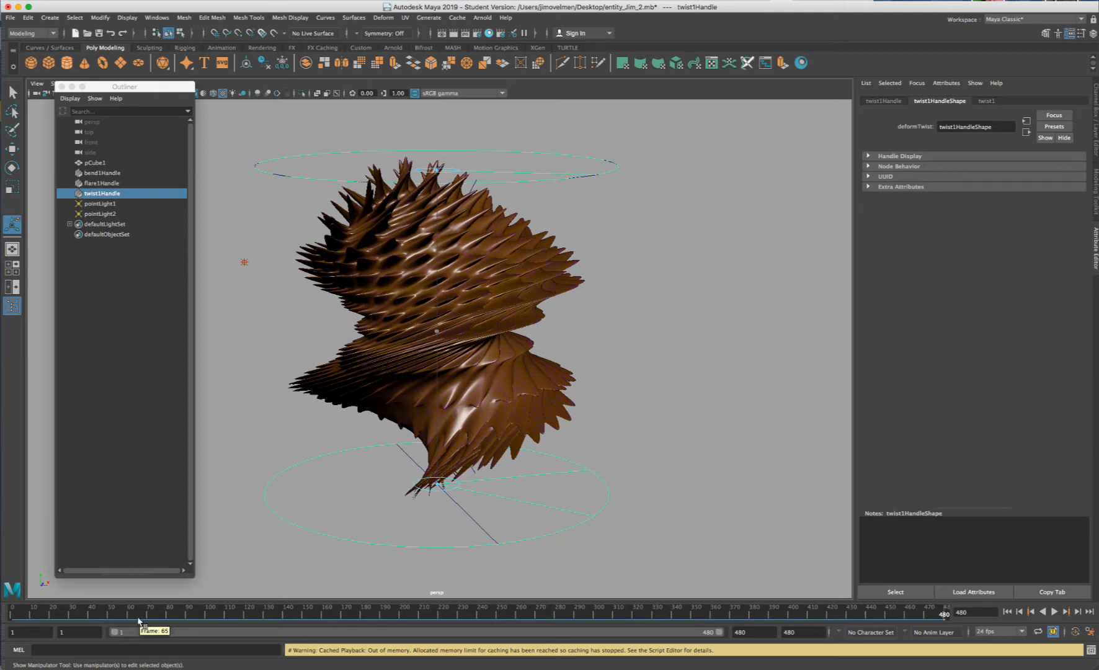
# - Compare the object at frame 1 with frame 480, and scrub the early timeline to frame 141
pyautogui.click(12, 614)
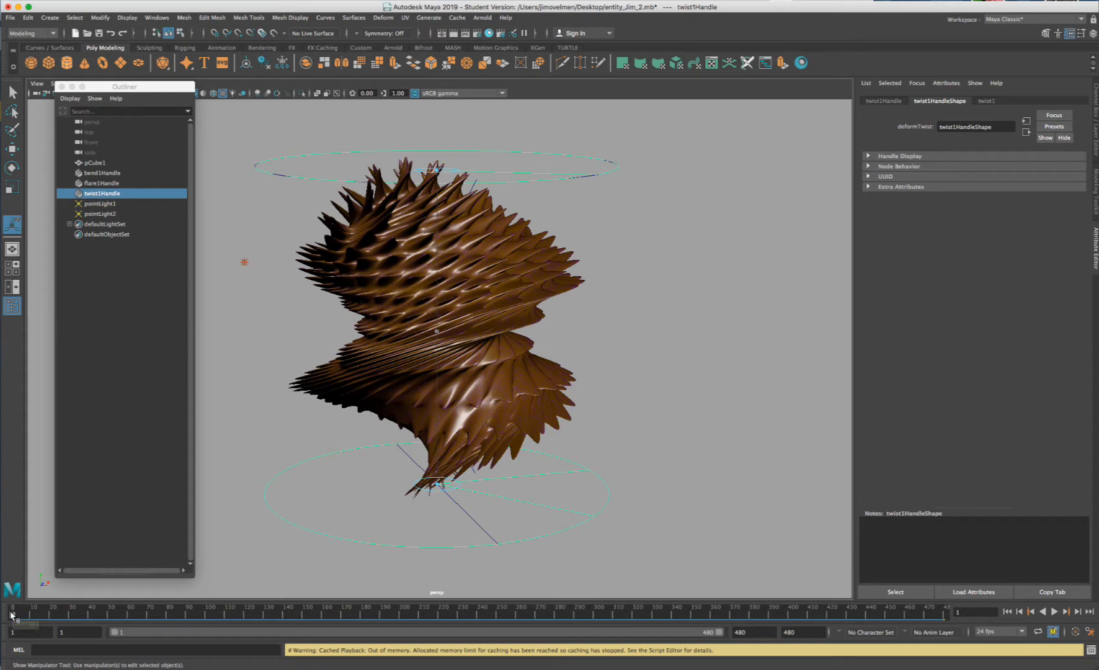
pyautogui.click(945, 613)
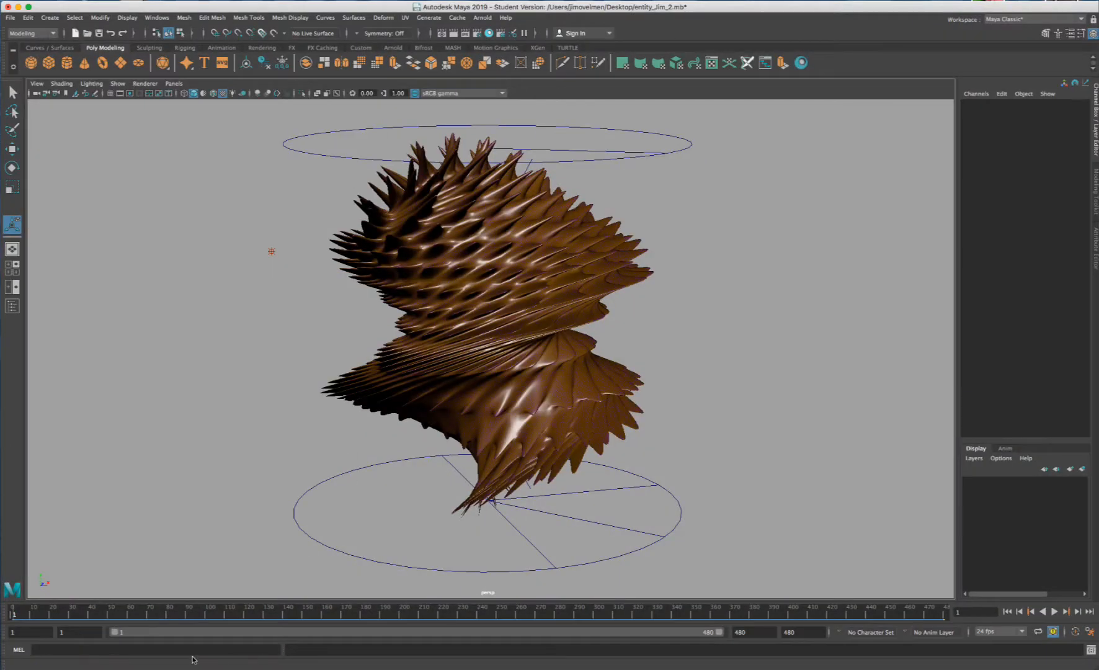
pyautogui.moveTo(22, 615); pyautogui.dragTo(286, 617)
# - Select the flare and twist deformer handles, scrub to frame 84, and open their animation curves in an enlarged Graph Editor
pyautogui.click(693, 140)
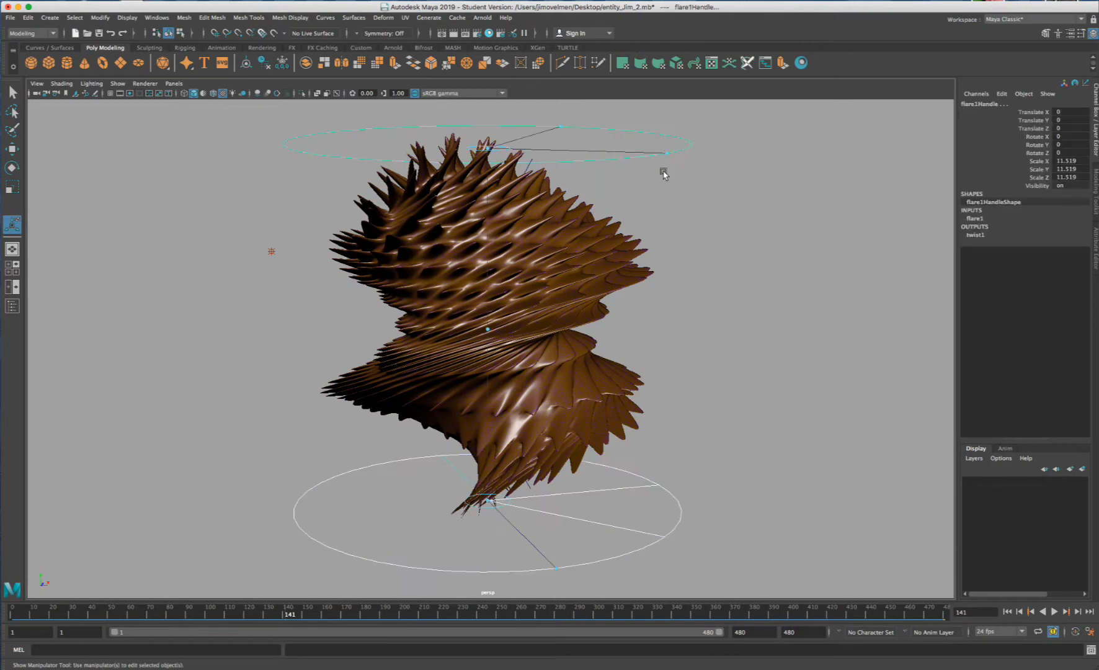
pyautogui.moveTo(160, 616)
pyautogui.mouseDown()
pyautogui.moveTo(24, 616)
pyautogui.moveTo(306, 615)
pyautogui.moveTo(138, 612)
pyautogui.moveTo(211, 613)
pyautogui.moveTo(176, 611)
pyautogui.mouseUp()
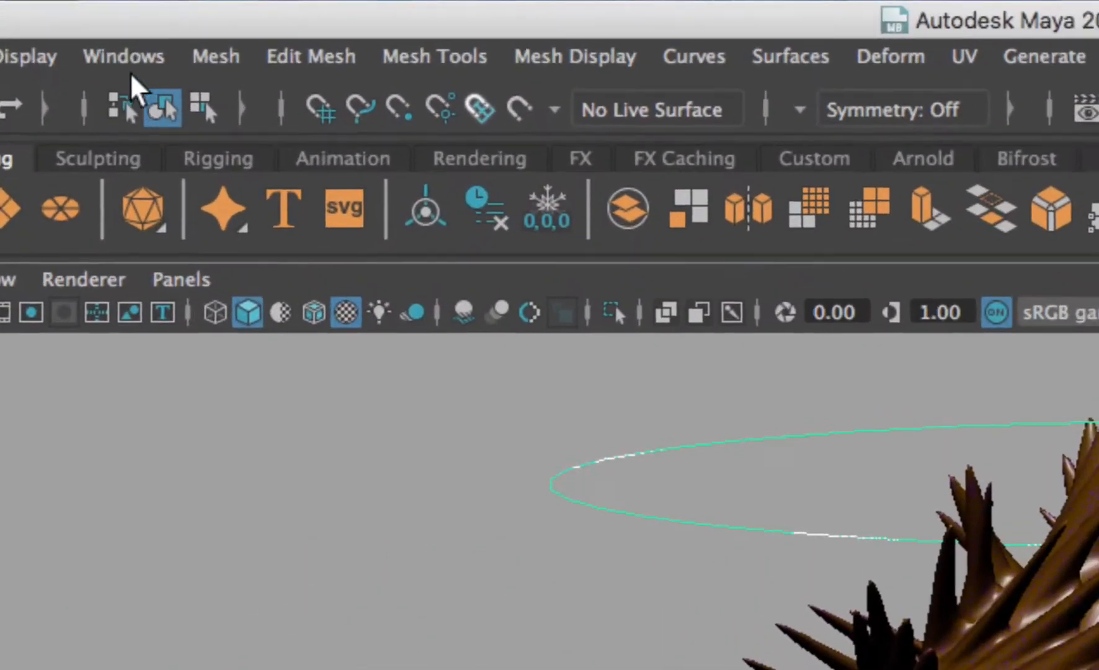
pyautogui.click(157, 17)
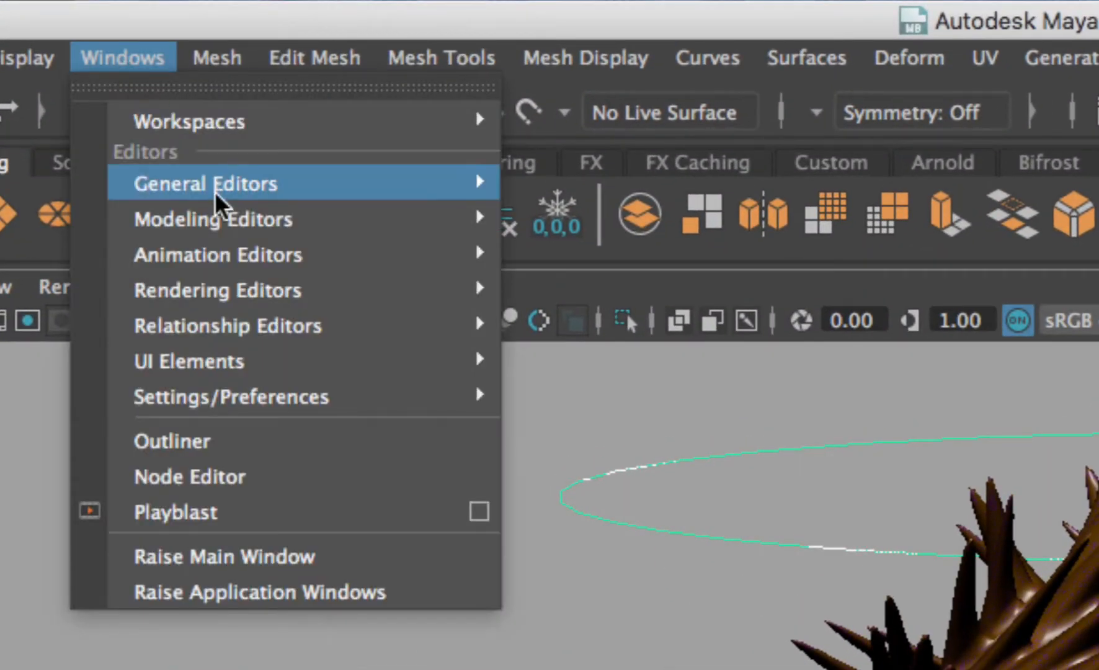
pyautogui.moveTo(221, 256)
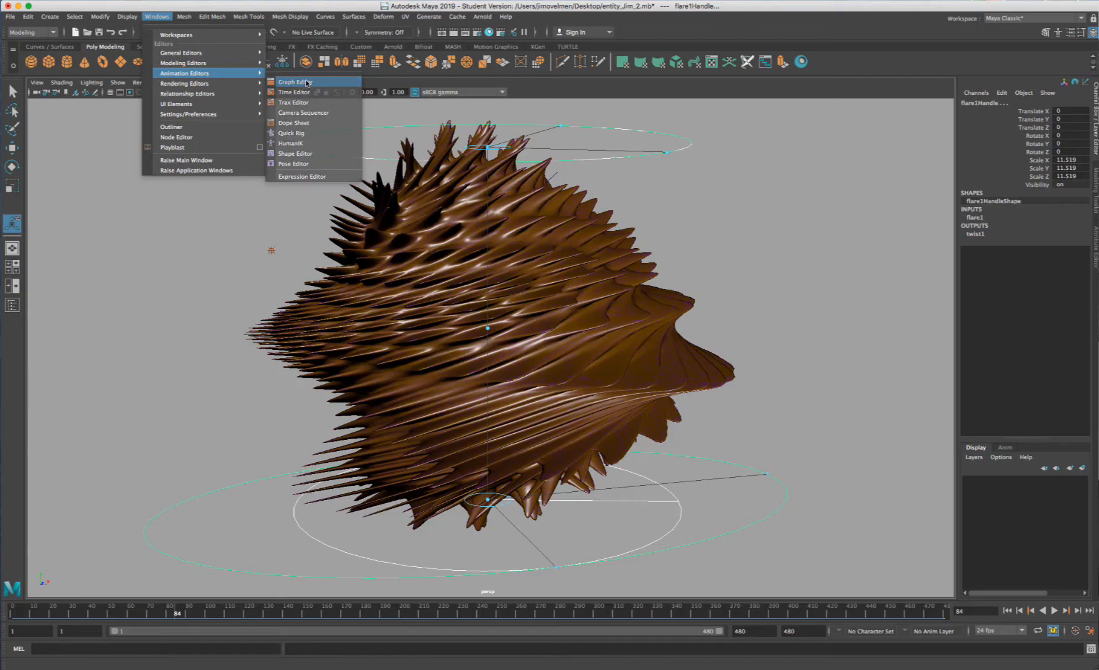
pyautogui.click(307, 83)
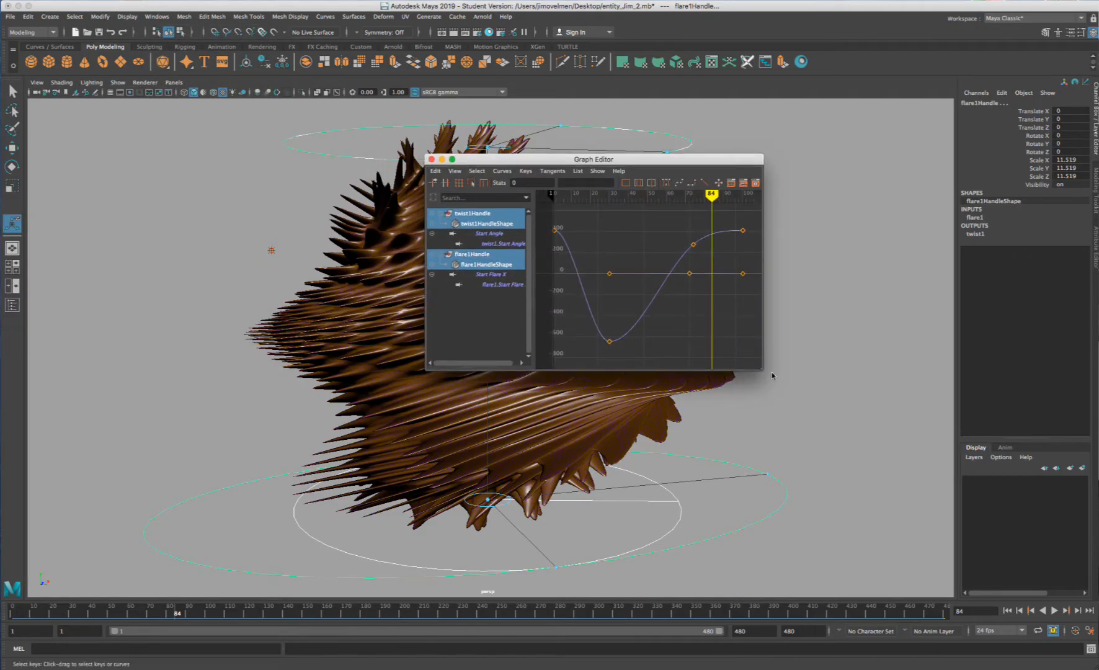
pyautogui.moveTo(762, 367); pyautogui.dragTo(1014, 550)
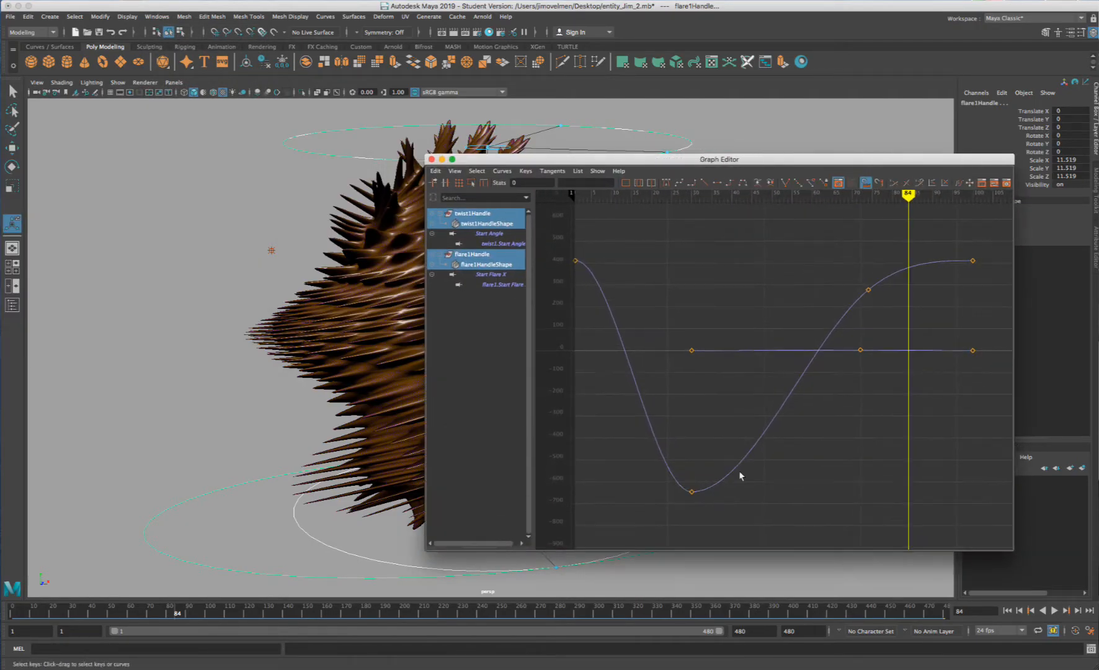
pyautogui.moveTo(552, 156); pyautogui.dragTo(495, 101)
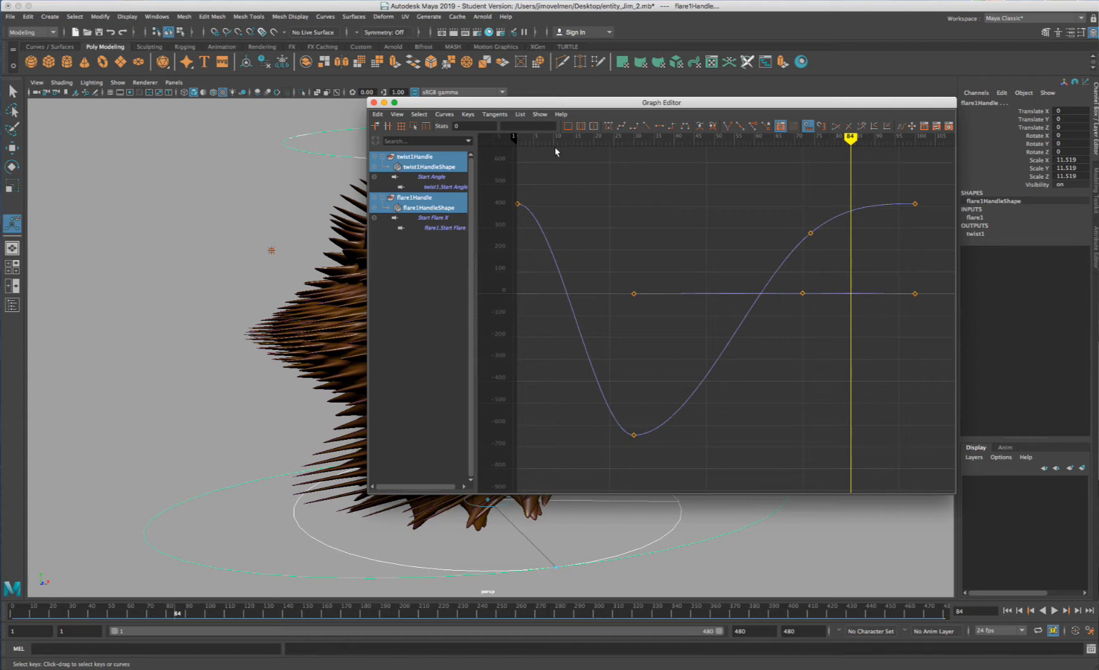
# - During playback, move the twist Start Angle curve's low key to frame 35 at about -865 and its high key to frame 76 at about 1018
pyautogui.click(1054, 611)
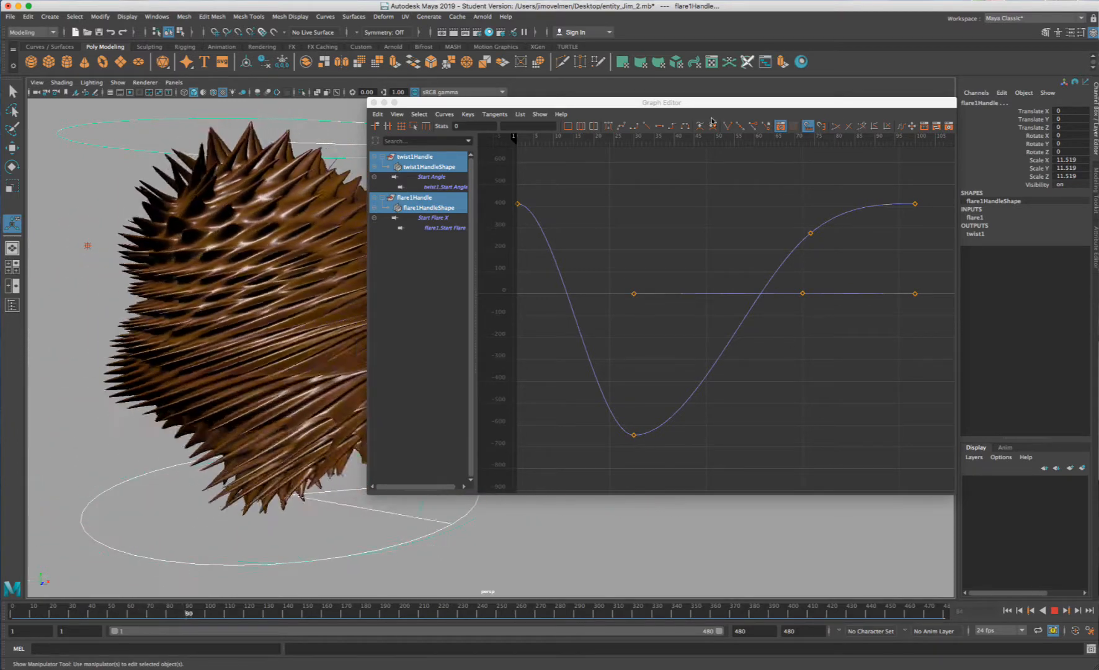
pyautogui.moveTo(689, 100); pyautogui.dragTo(862, 87)
pyautogui.moveTo(859, 398); pyautogui.dragTo(803, 441)
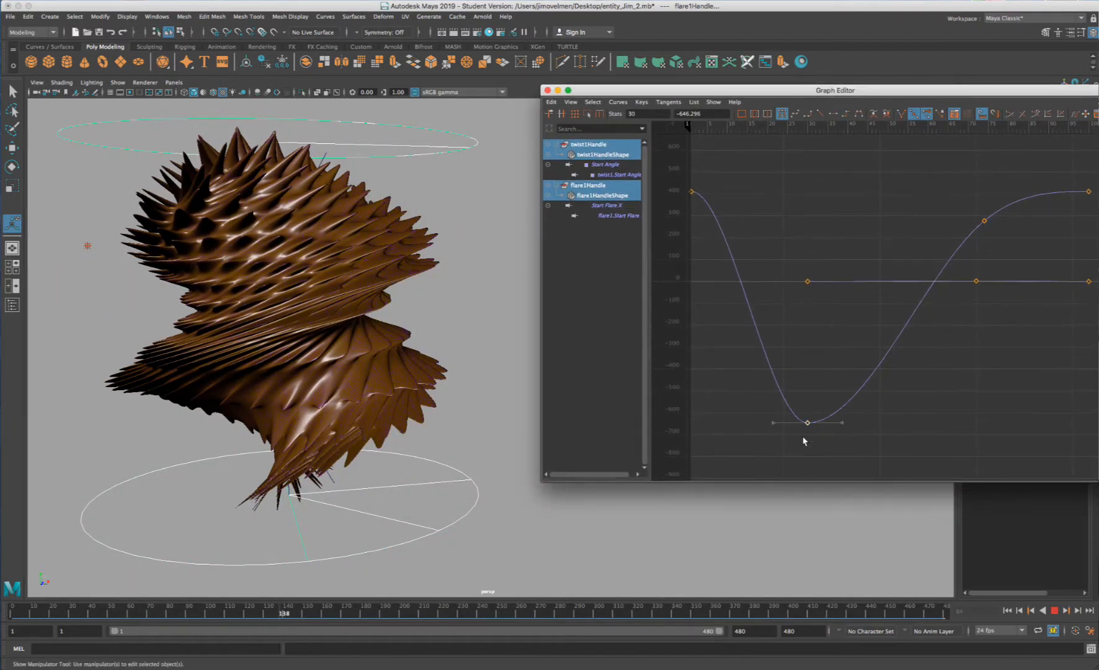
pyautogui.moveTo(816, 429); pyautogui.dragTo(809, 227, button='middle')
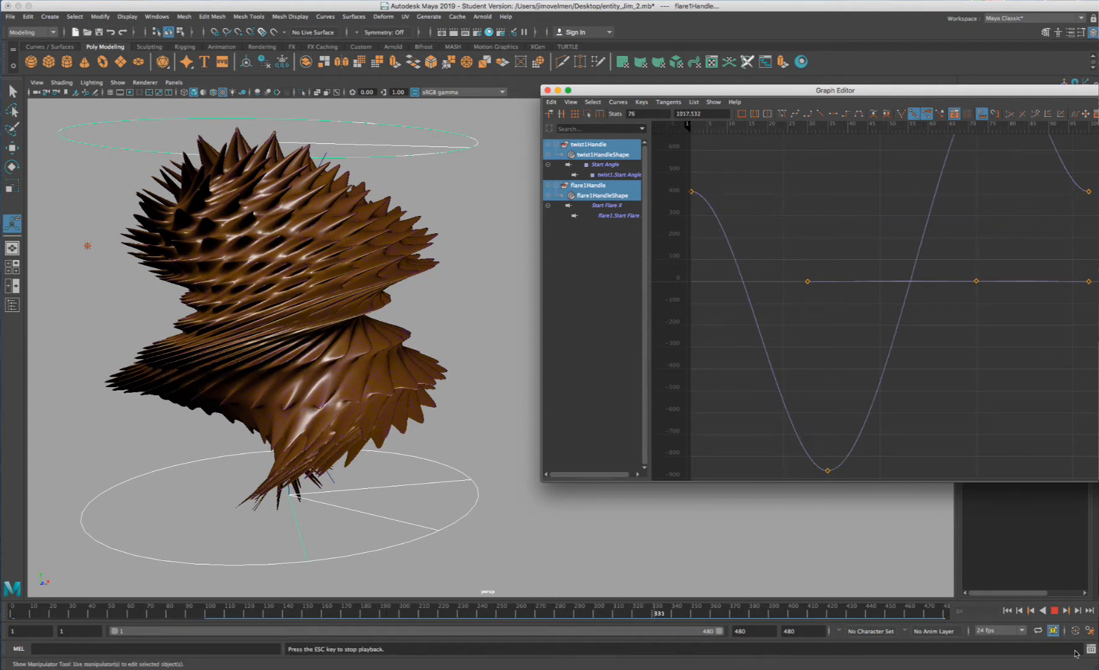
pyautogui.click(1055, 610)
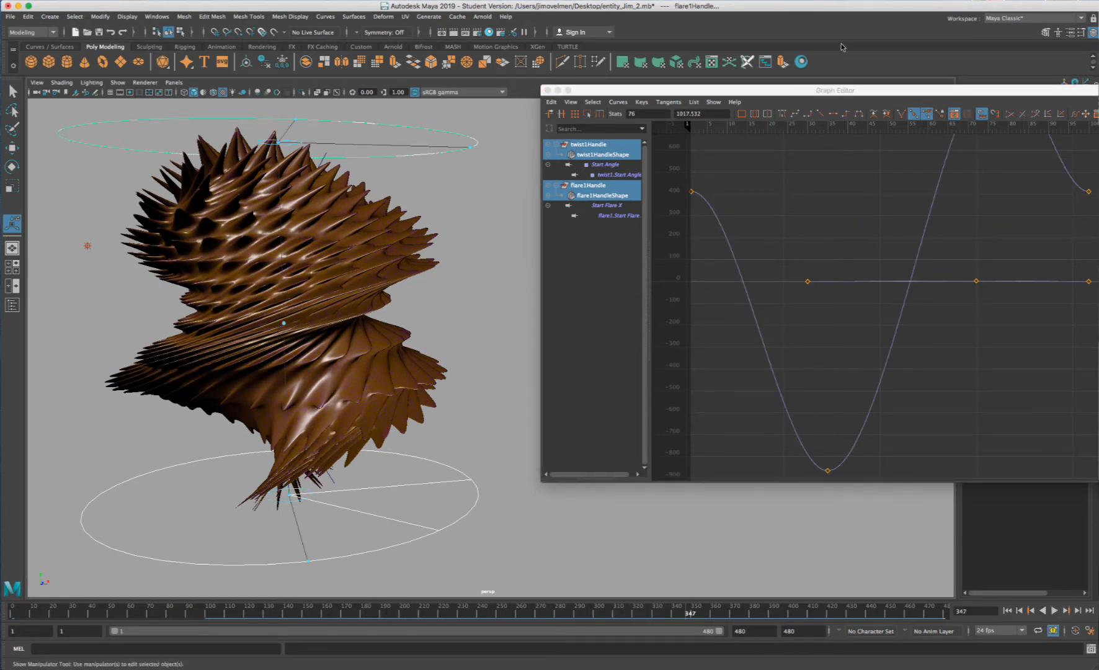
# - Lower the twist Start Angle curve's low key to about -1301 at frame 33 and raise its high key to about 1200
pyautogui.moveTo(830, 128)
pyautogui.mouseDown()
pyautogui.moveTo(784, 128)
pyautogui.moveTo(819, 127)
pyautogui.mouseUp()
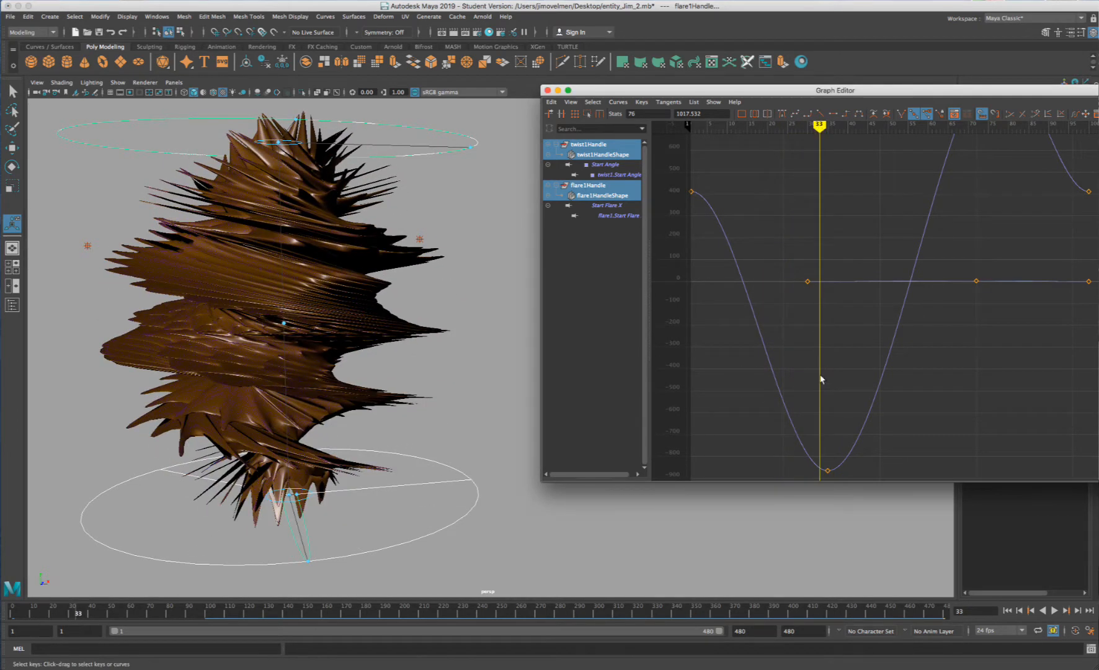
pyautogui.moveTo(825, 433); pyautogui.dragTo(829, 353, button='middle')
pyautogui.moveTo(847, 418); pyautogui.dragTo(801, 501)
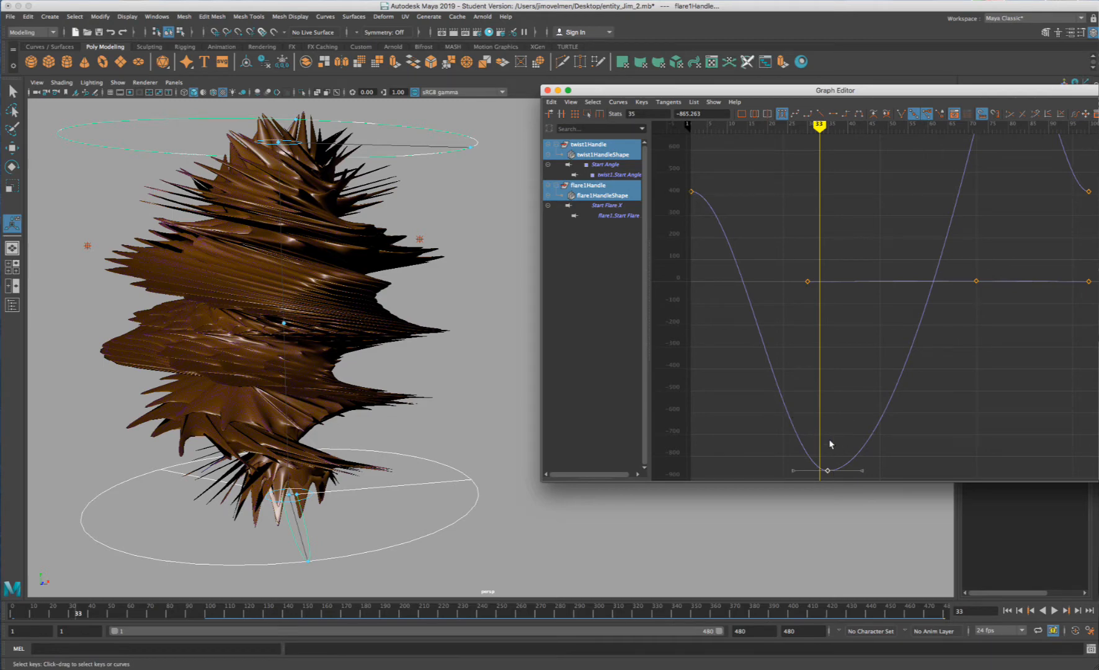
pyautogui.moveTo(830, 445); pyautogui.dragTo(819, 361, button='middle')
pyautogui.press('a')
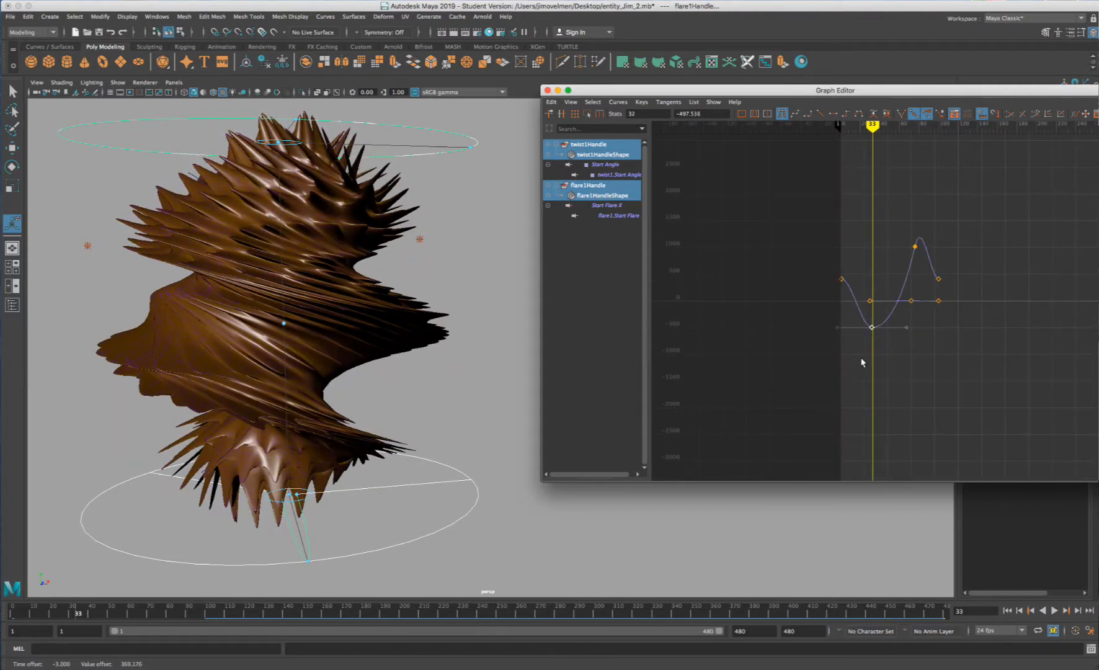
pyautogui.moveTo(878, 330); pyautogui.dragTo(878, 371, button='middle')
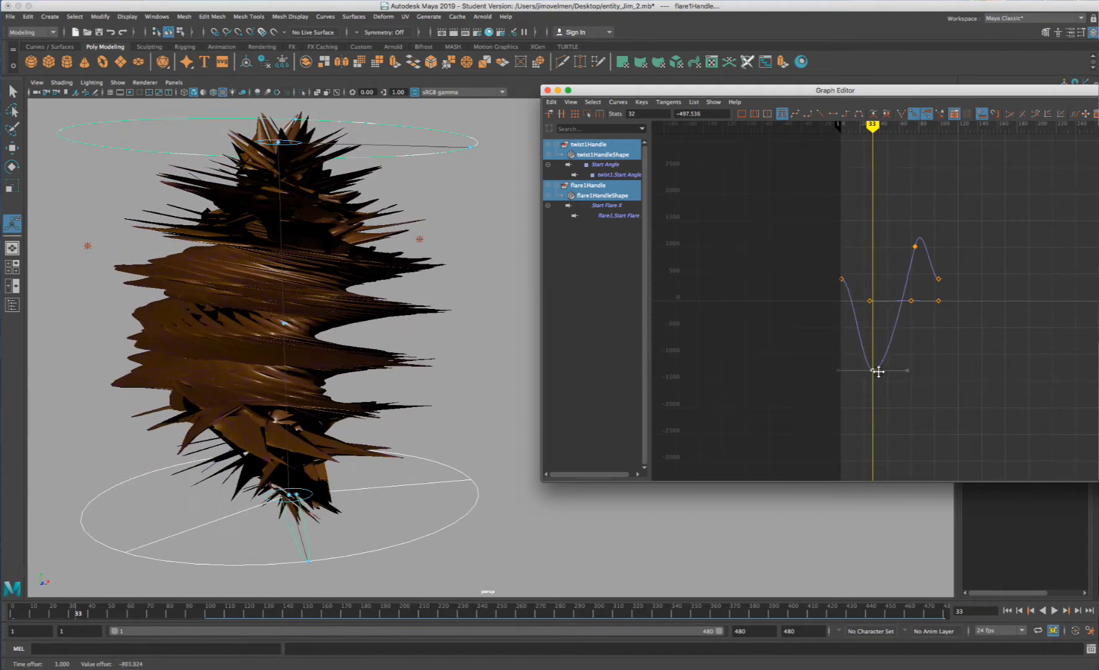
pyautogui.click(916, 246)
pyautogui.moveTo(902, 263); pyautogui.dragTo(900, 252, button='middle')
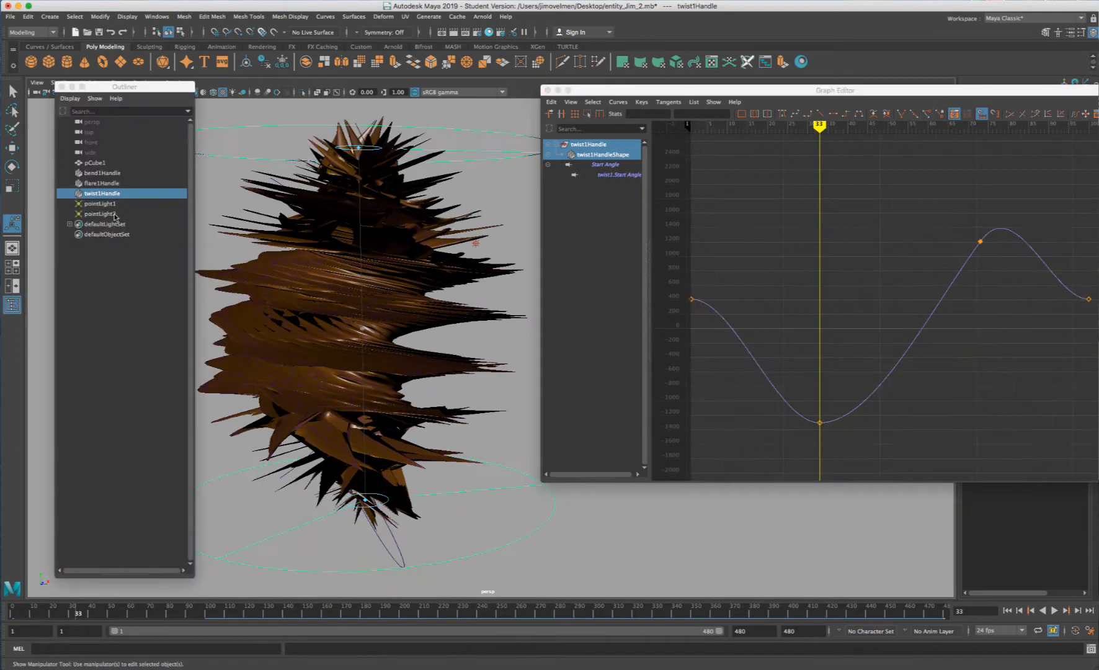
# - Select the bend deformer handle and move its Curvature curve's low key to frame 30 at about -67
pyautogui.click(114, 184)
pyautogui.click(102, 173)
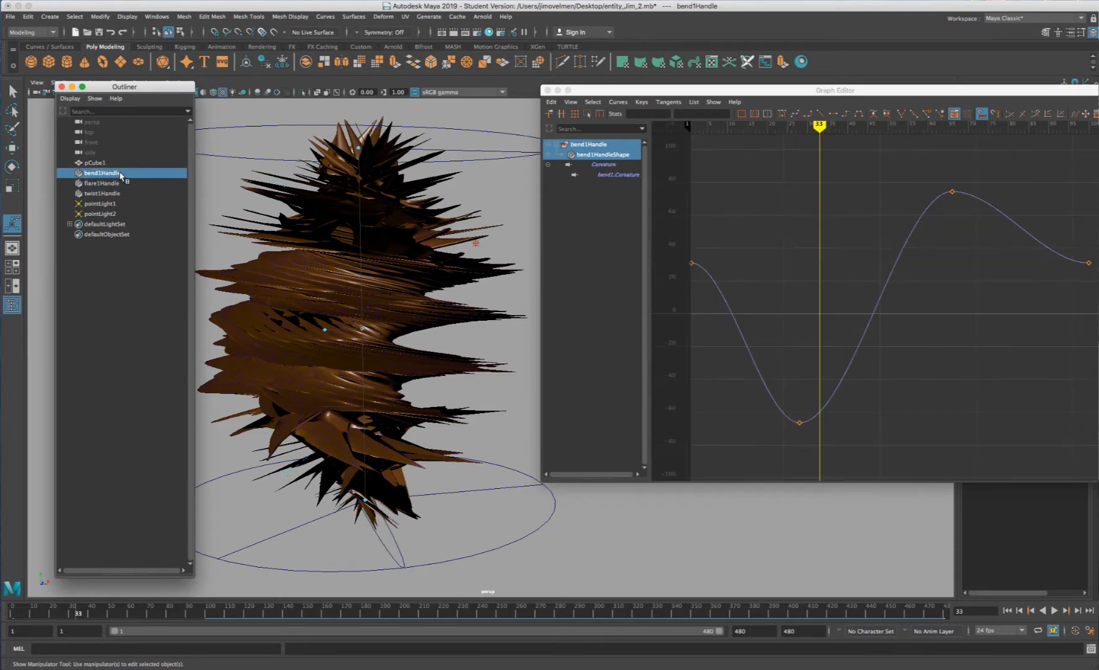
pyautogui.moveTo(876, 378); pyautogui.dragTo(782, 460)
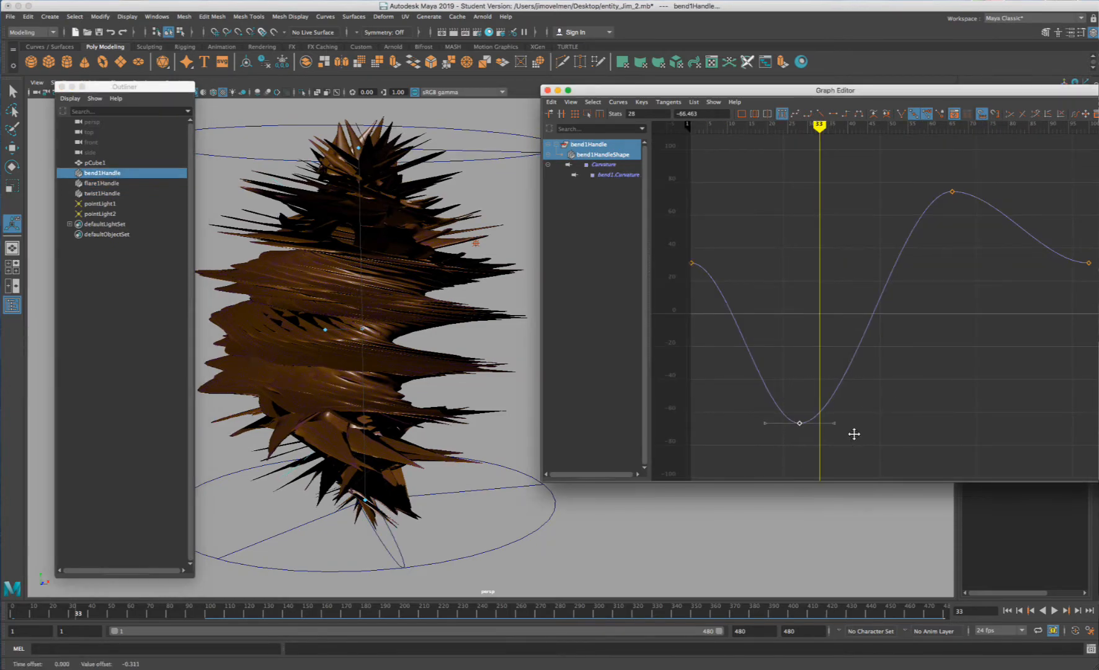
pyautogui.moveTo(854, 435)
pyautogui.mouseDown(button='middle')
pyautogui.moveTo(846, 259)
pyautogui.moveTo(861, 327)
pyautogui.moveTo(859, 462)
pyautogui.moveTo(866, 289)
pyautogui.moveTo(871, 441)
pyautogui.mouseUp(button='middle')
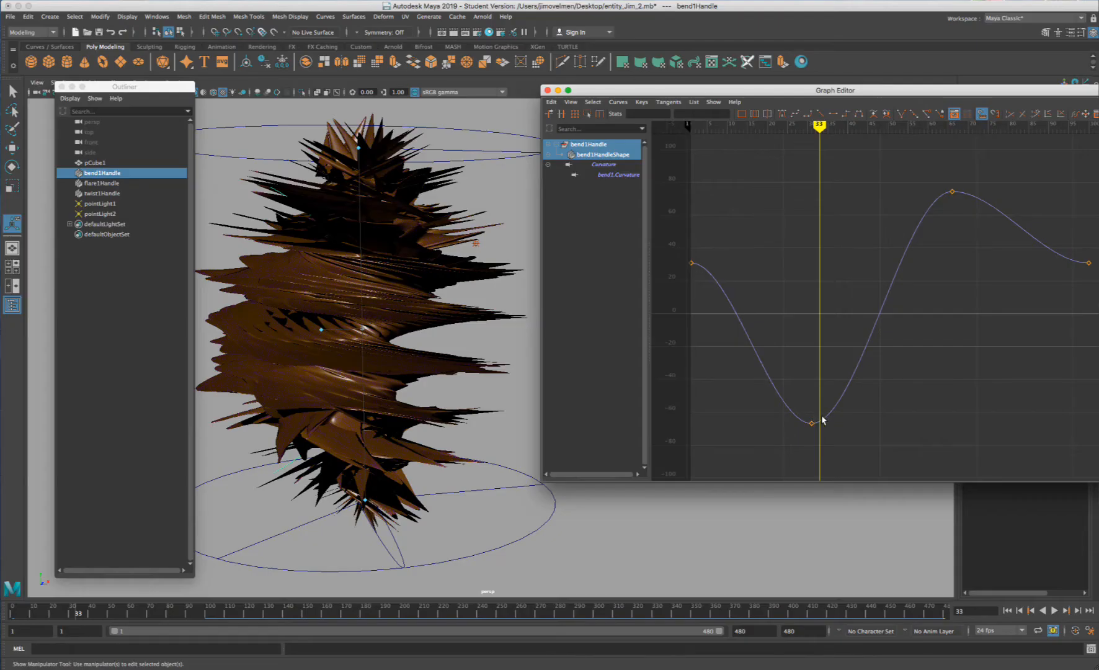
pyautogui.moveTo(830, 406); pyautogui.dragTo(794, 442)
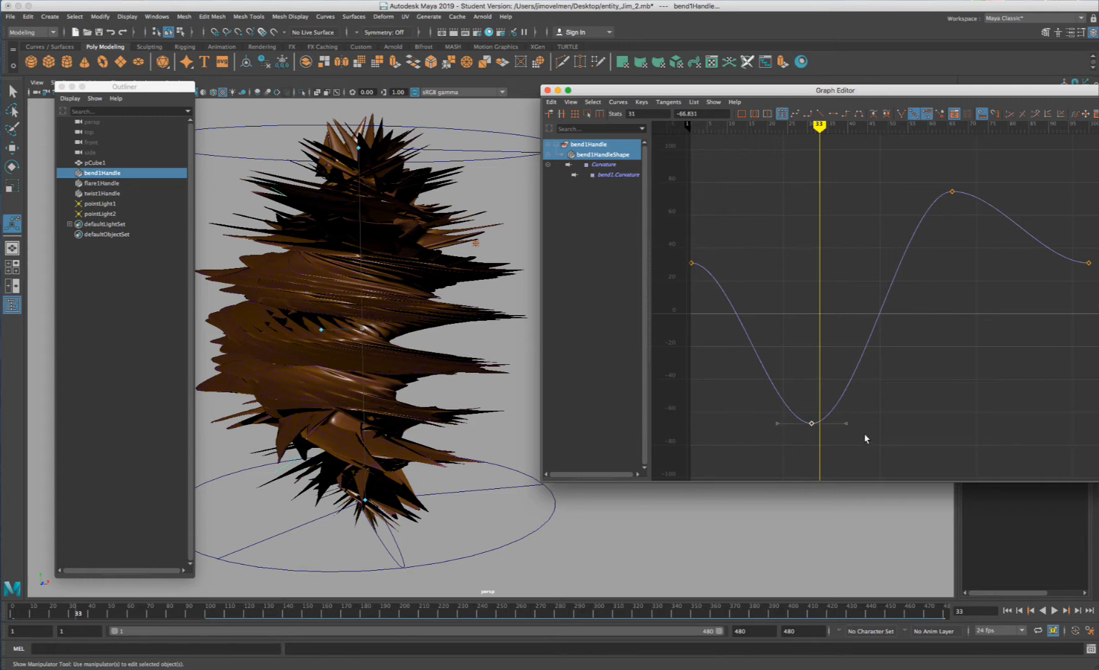
pyautogui.moveTo(850, 446)
pyautogui.mouseDown(button='middle')
pyautogui.moveTo(842, 277)
pyautogui.moveTo(845, 458)
pyautogui.mouseUp(button='middle')
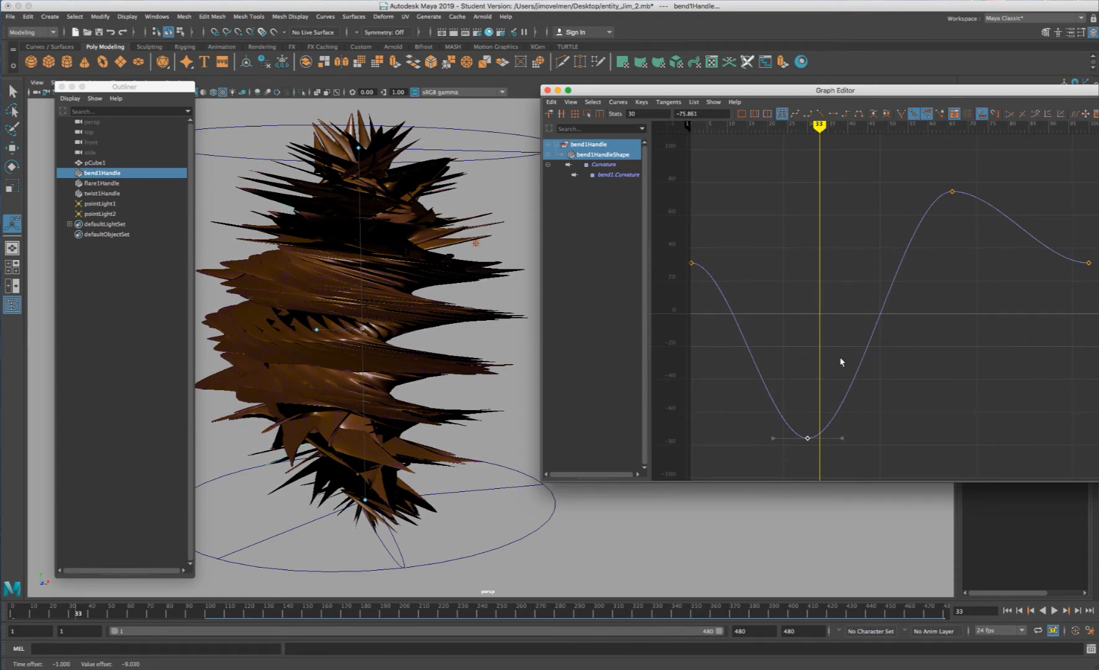
pyautogui.moveTo(841, 362); pyautogui.dragTo(853, 383, button='middle')
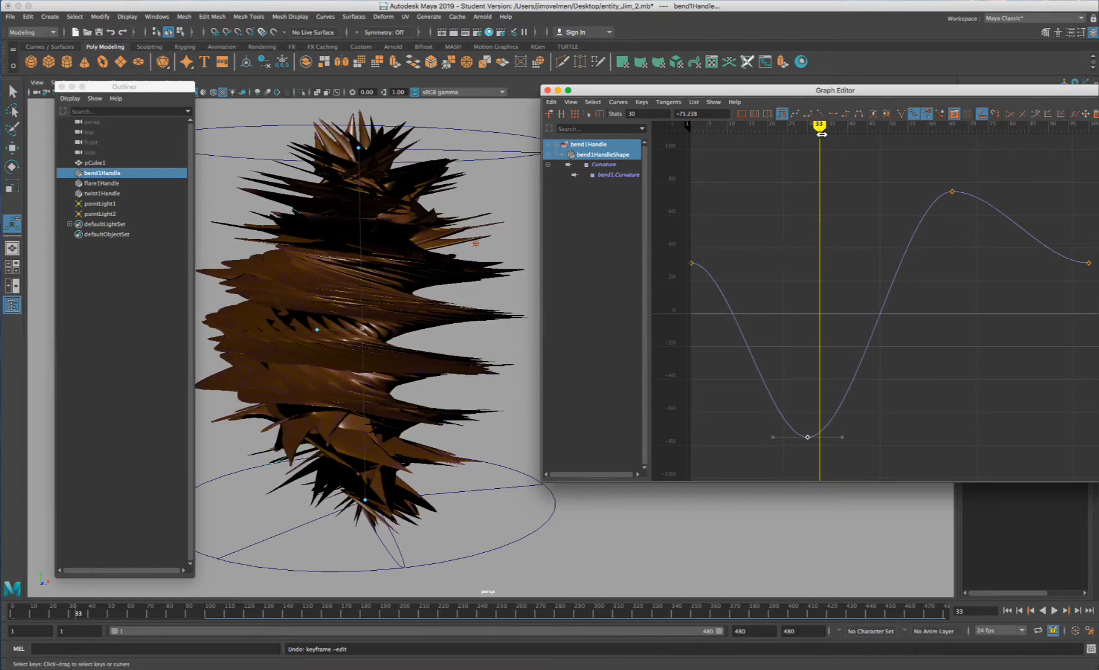
pyautogui.moveTo(822, 134); pyautogui.dragTo(807, 134)
pyautogui.moveTo(890, 365)
pyautogui.mouseDown(button='middle')
pyautogui.moveTo(876, 218)
pyautogui.moveTo(876, 339)
pyautogui.moveTo(875, 238)
pyautogui.moveTo(871, 354)
pyautogui.moveTo(858, 367)
pyautogui.mouseUp(button='middle')
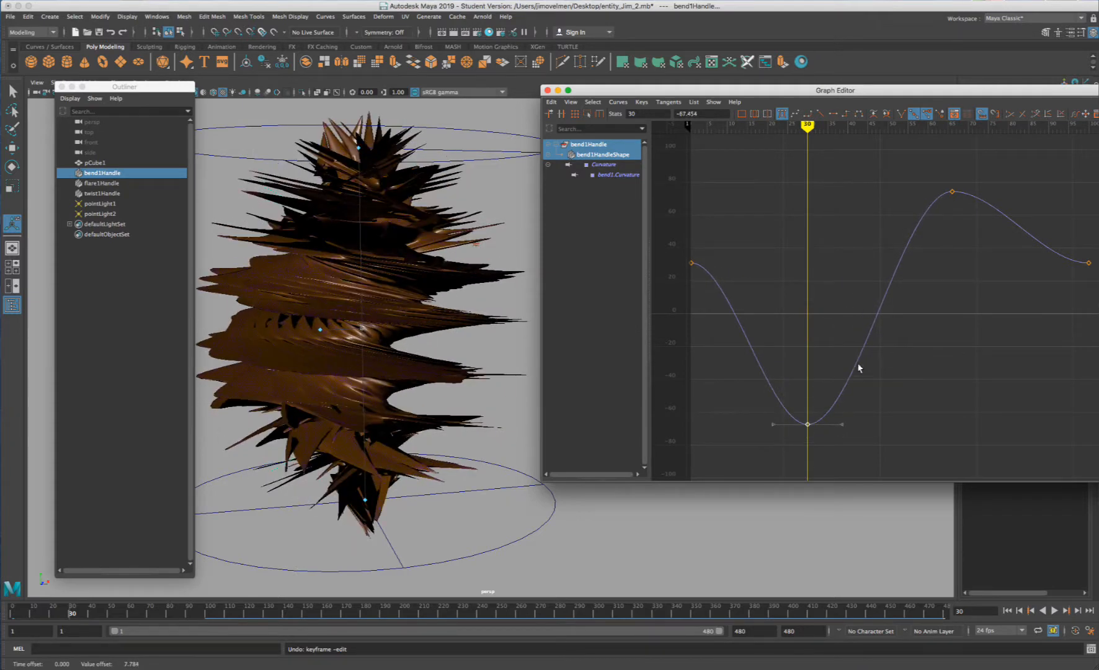
# - Select the bend, flare and twist handles together and try to move the early keys of their combined curves
pyautogui.keyDown('shift'); pyautogui.click(120, 193); pyautogui.keyUp('shift')
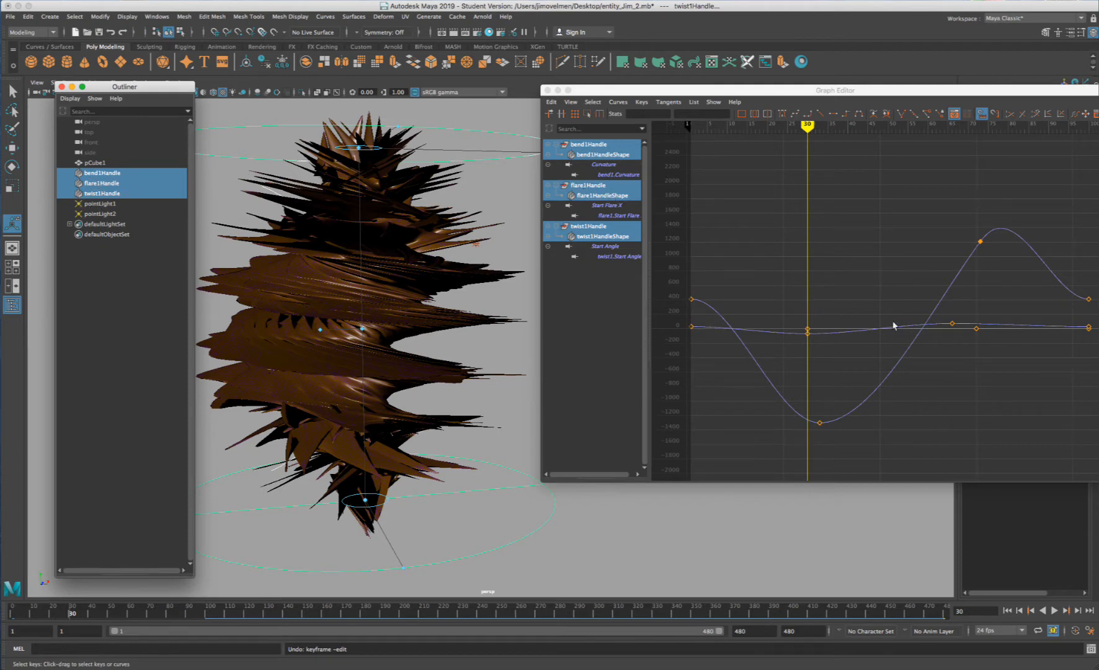
pyautogui.moveTo(845, 279); pyautogui.dragTo(688, 453)
pyautogui.moveTo(873, 407); pyautogui.dragTo(861, 374, button='middle')
pyautogui.click(853, 350)
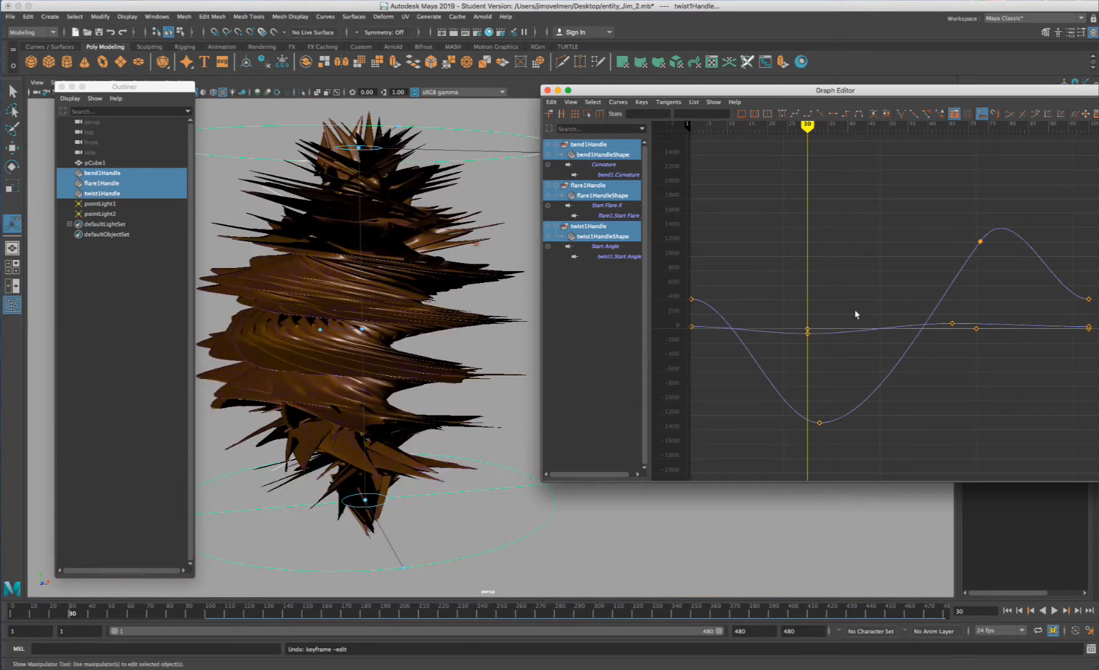
# - Move the twist Start Angle low key to frame 30 at about -1089 and its high key to frame 72 at about 1216
pyautogui.moveTo(872, 391); pyautogui.dragTo(770, 478)
pyautogui.moveTo(912, 422)
pyautogui.mouseDown(button='middle')
pyautogui.moveTo(890, 422)
pyautogui.moveTo(897, 406)
pyautogui.mouseUp(button='middle')
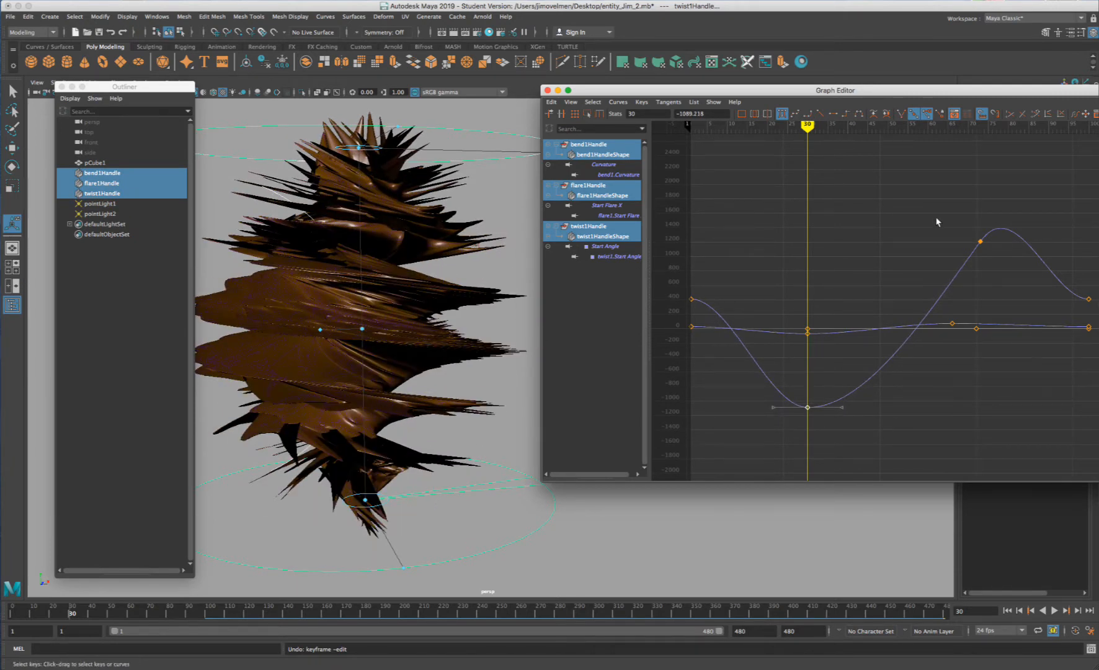
pyautogui.moveTo(869, 205); pyautogui.dragTo(993, 264)
pyautogui.moveTo(969, 238)
pyautogui.mouseDown(button='middle')
pyautogui.moveTo(960, 225)
pyautogui.moveTo(959, 237)
pyautogui.mouseUp(button='middle')
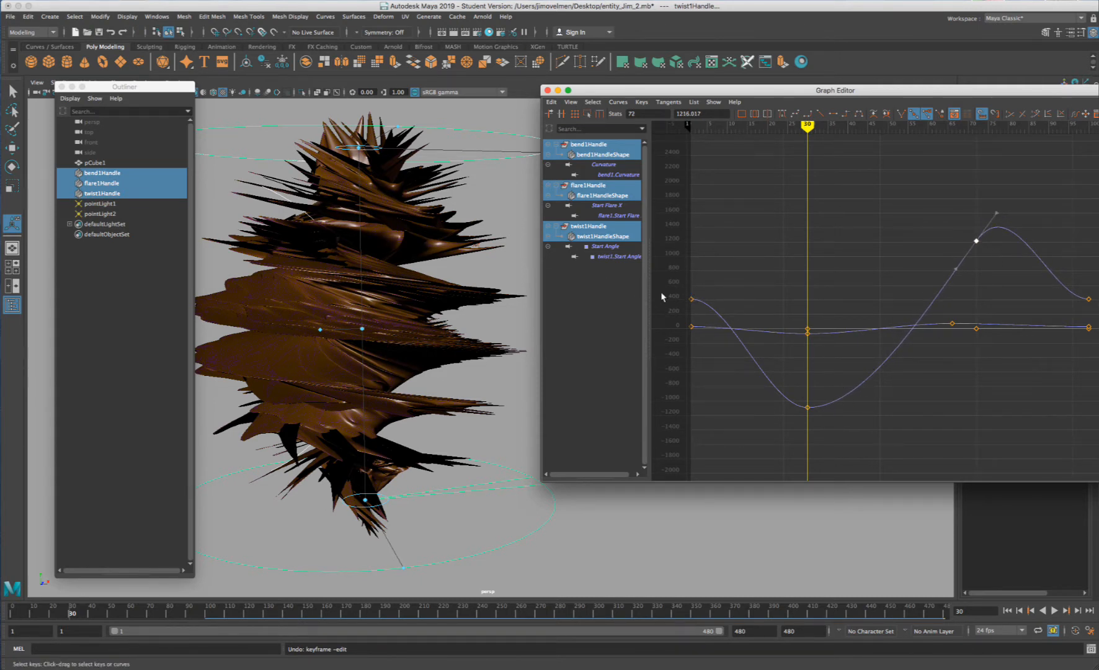
# - Nearly flatten the tangent of the twist Start Angle key at frame 72 and slope the frame 100 key's tangent downward
pyautogui.moveTo(962, 254); pyautogui.dragTo(910, 254, button='middle')
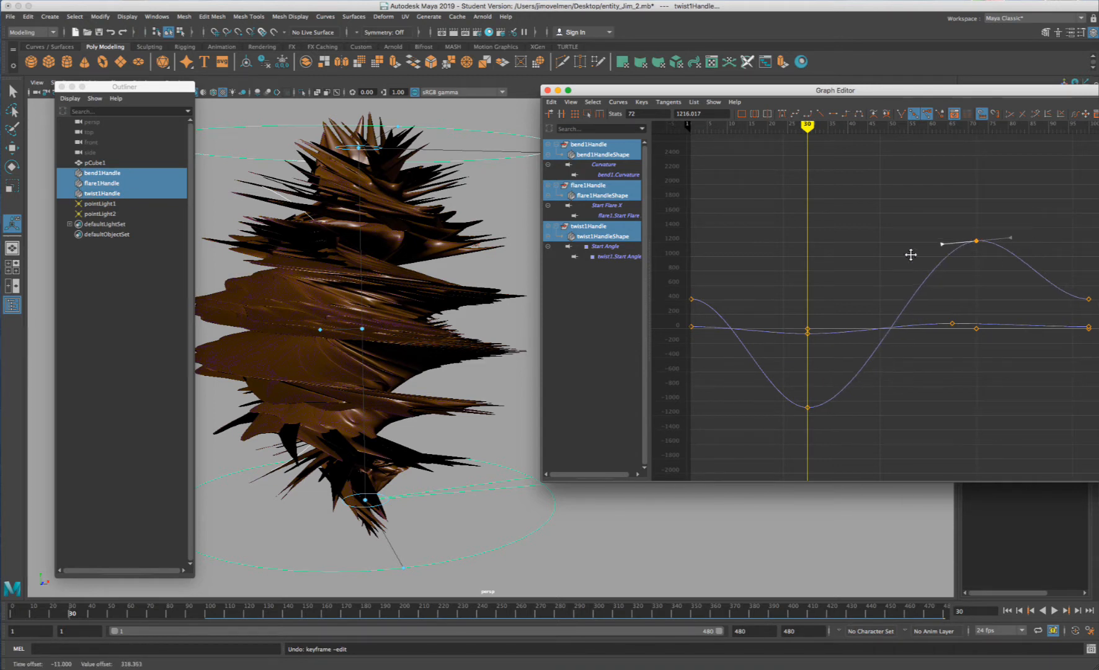
pyautogui.moveTo(1093, 307); pyautogui.dragTo(1093, 306)
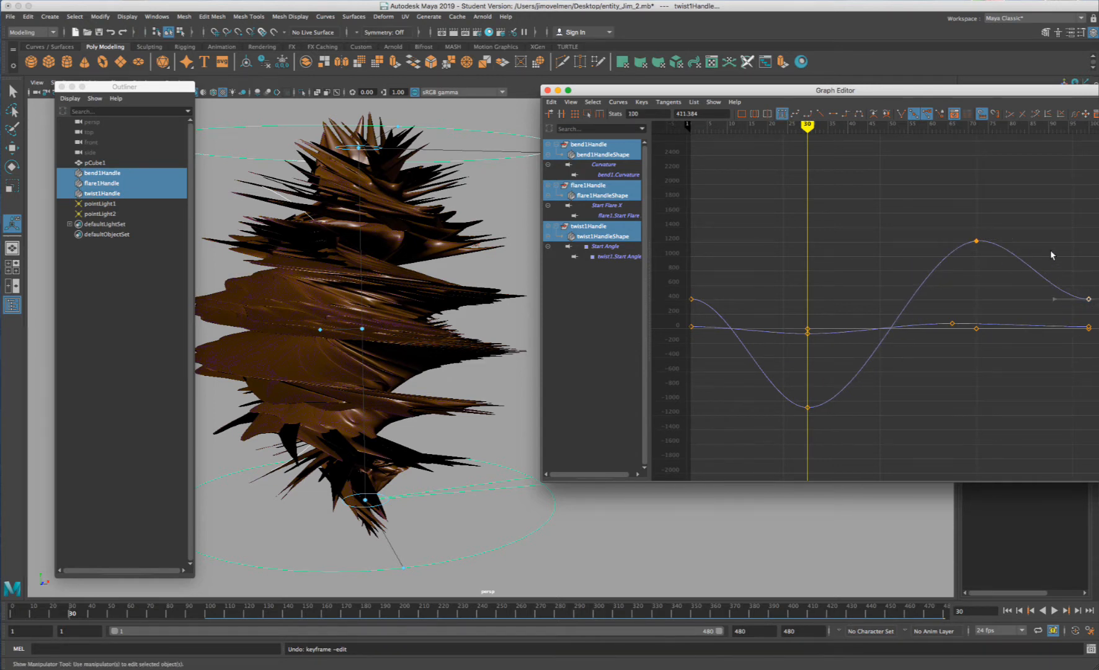
pyautogui.moveTo(1026, 323); pyautogui.dragTo(1019, 282, button='middle')
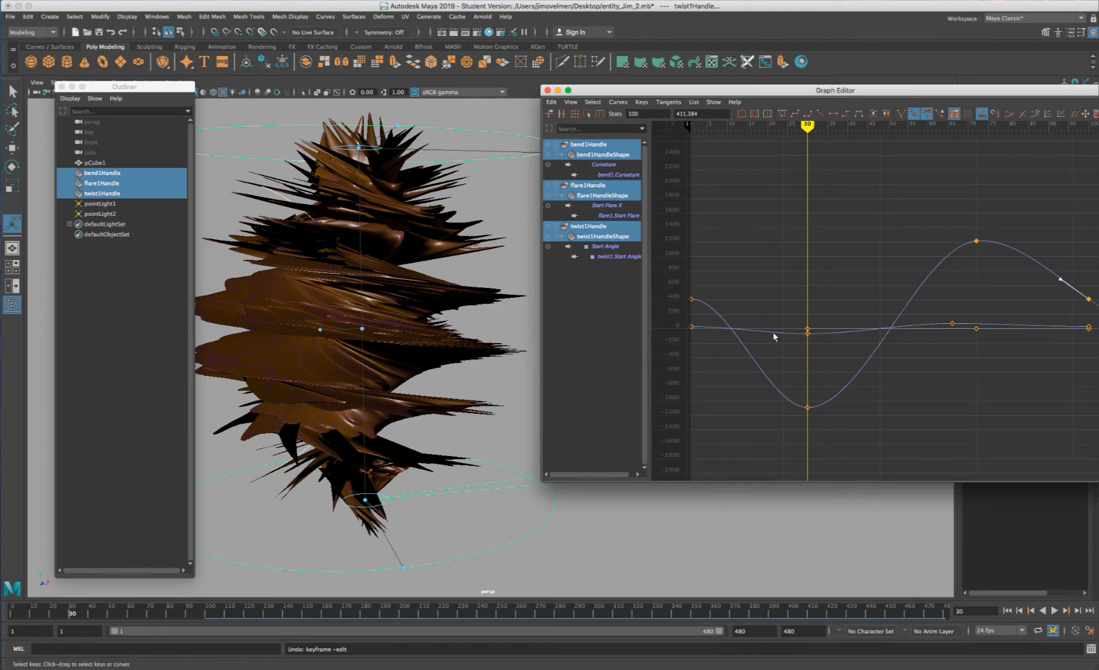
# - Return to frame 1 and reposition the Graph Editor to show the empty time range beyond frame 100
pyautogui.moveTo(341, 616)
pyautogui.mouseDown()
pyautogui.moveTo(9, 605)
pyautogui.moveTo(339, 629)
pyautogui.moveTo(3, 628)
pyautogui.mouseUp()
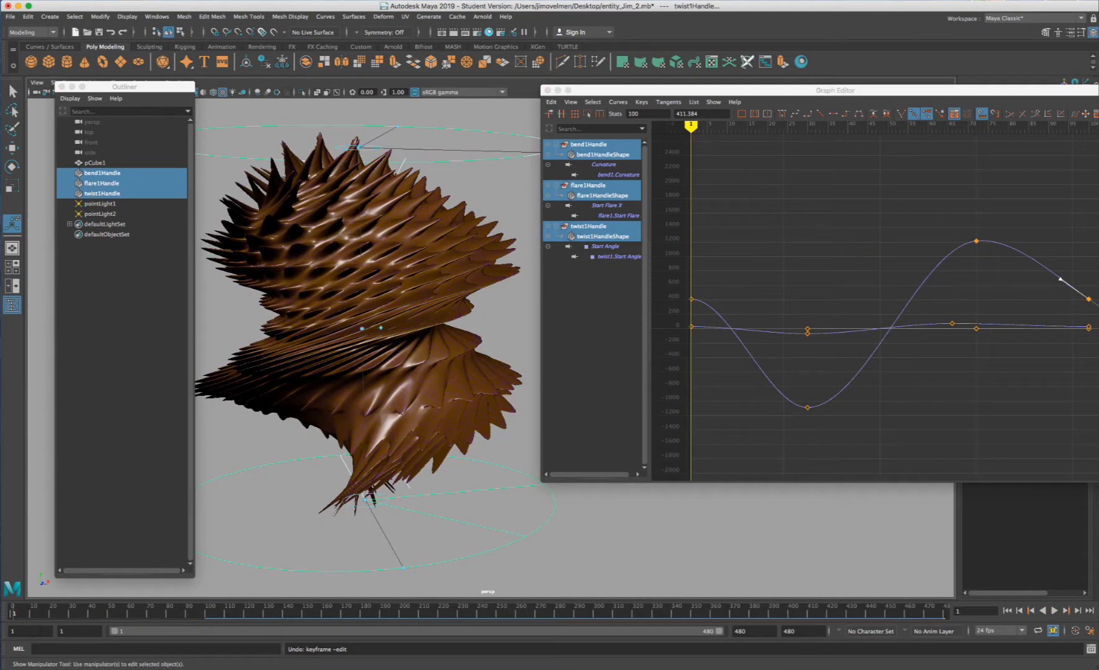
pyautogui.moveTo(796, 90); pyautogui.dragTo(717, 86)
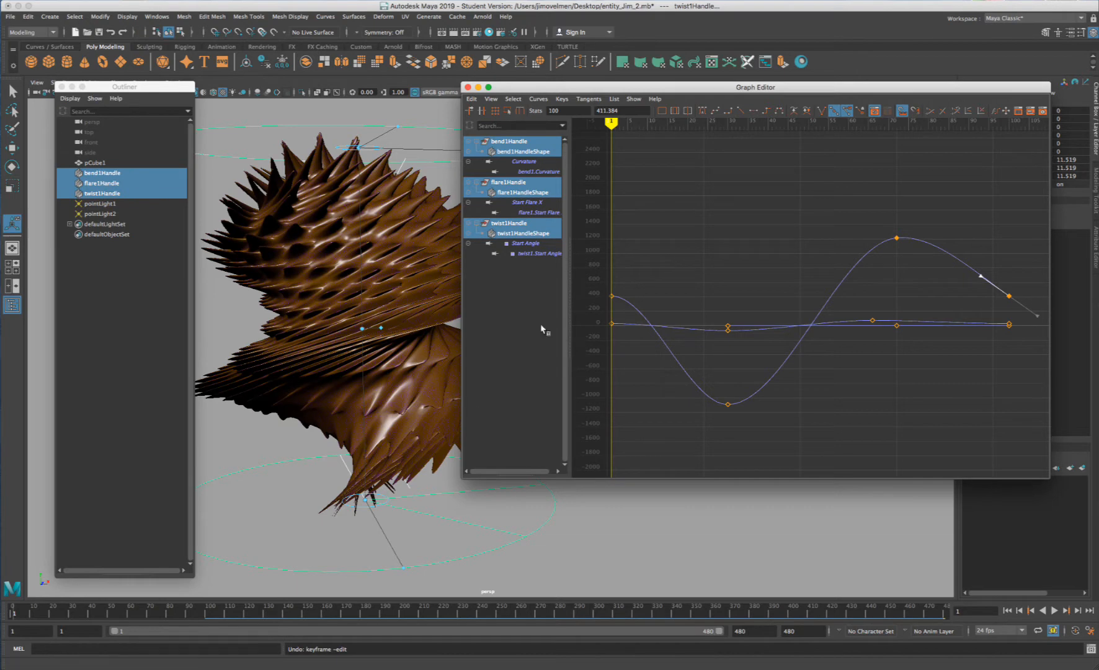
pyautogui.scroll(-5, 747, 246)
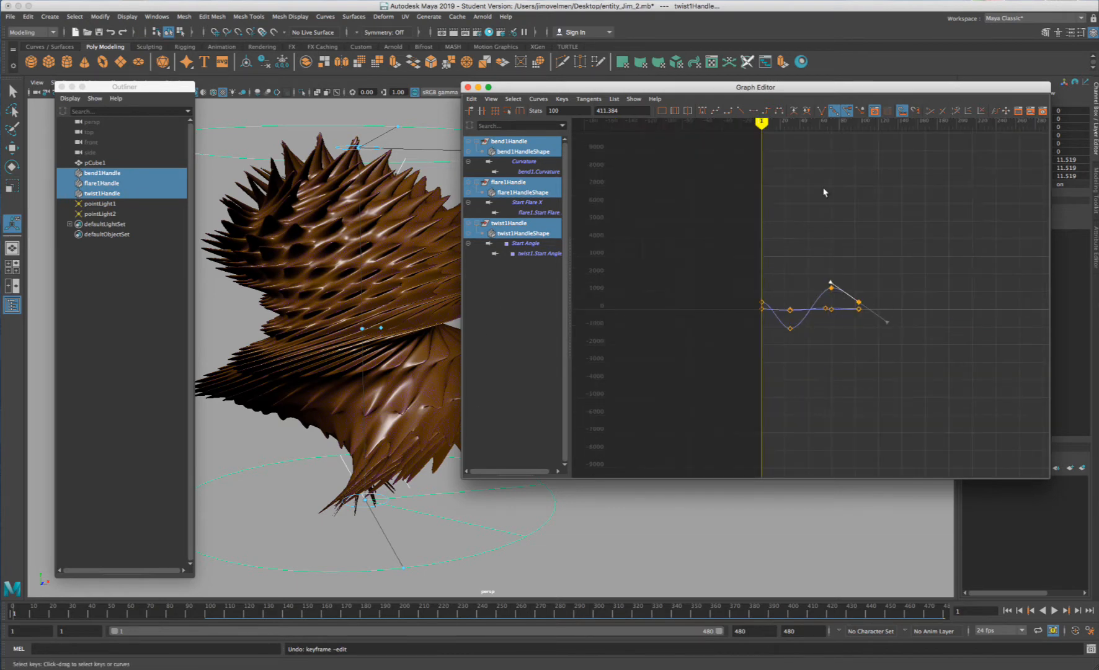
# - Play back the deformer animation and scrub the current time to frame 17
pyautogui.hotkey('alt', 'v')
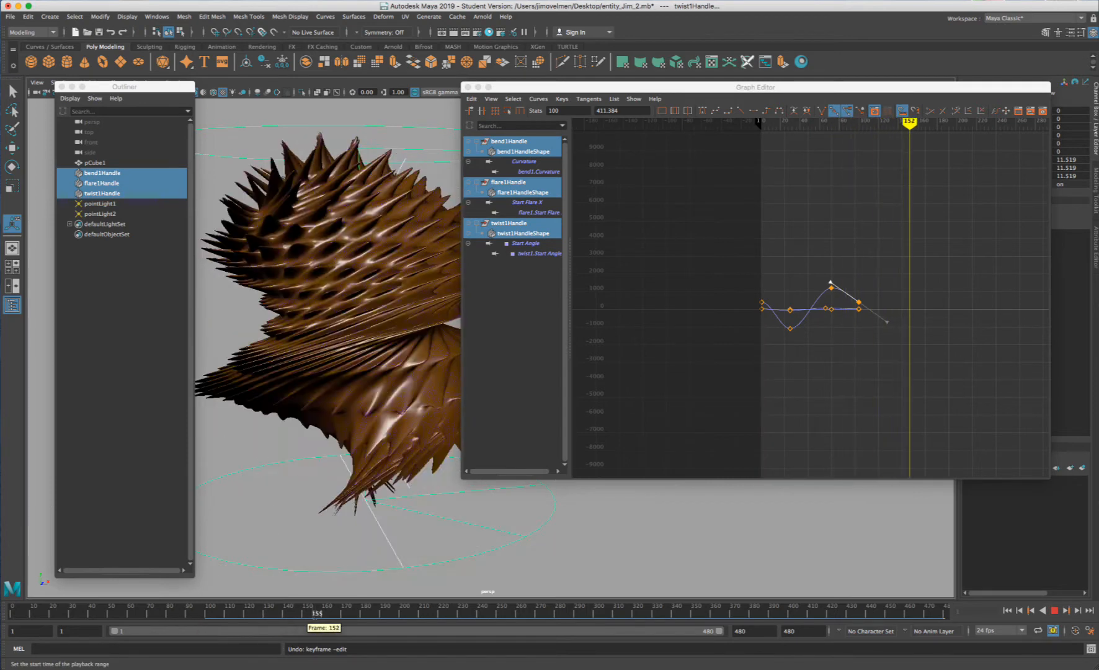
pyautogui.hotkey('alt', 'v')
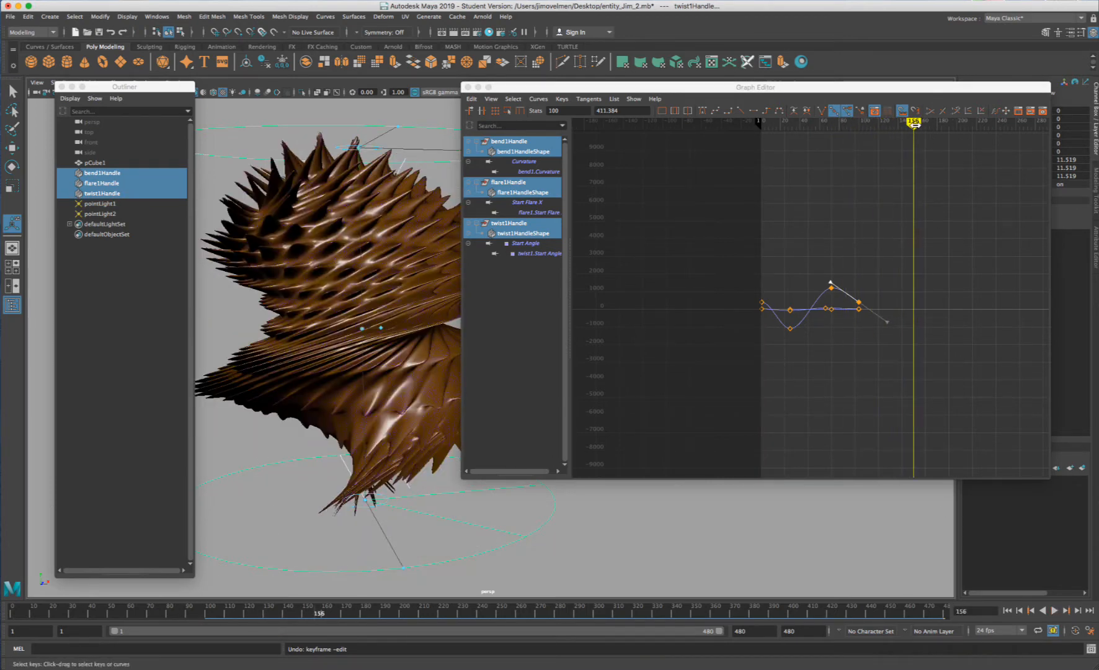
pyautogui.hotkey('alt', 'v')
pyautogui.moveTo(932, 144); pyautogui.dragTo(779, 165)
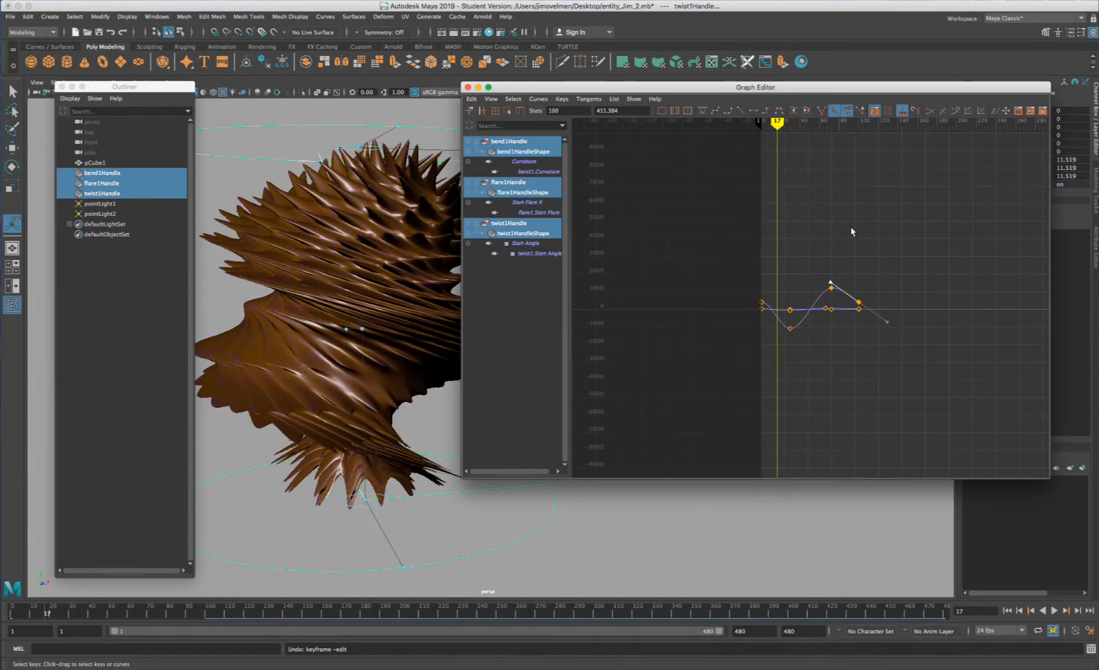
# - Try to move and scale the bend, flare and twist keys after frame 1 along the time axis
pyautogui.moveTo(911, 237); pyautogui.dragTo(797, 375)
pyautogui.moveTo(821, 247); pyautogui.dragTo(984, 246, button='middle')
pyautogui.hotkey('ctrl', 'z')
pyautogui.moveTo(944, 229); pyautogui.dragTo(769, 362)
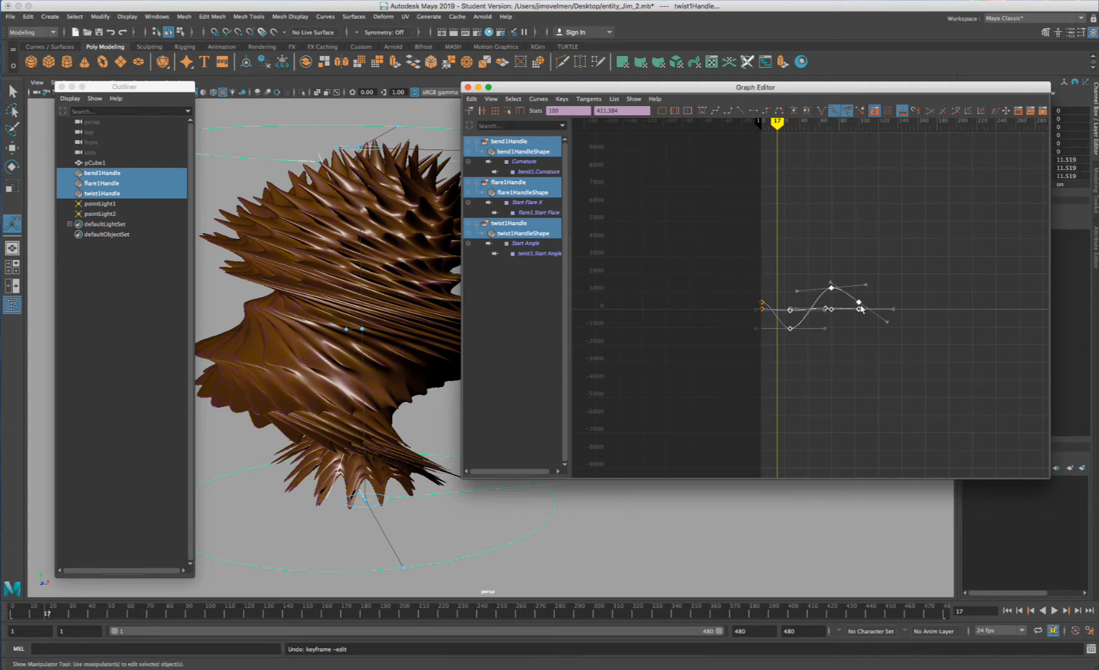
pyautogui.press('r')
pyautogui.moveTo(889, 286); pyautogui.dragTo(784, 348)
pyautogui.press('z')
pyautogui.moveTo(838, 255)
pyautogui.mouseDown()
pyautogui.moveTo(864, 255)
pyautogui.moveTo(848, 266)
pyautogui.mouseUp()
# - Shift all keys after frame 1 later so the last one lands at frame 258, and play the animation from frame 1
pyautogui.press('w')
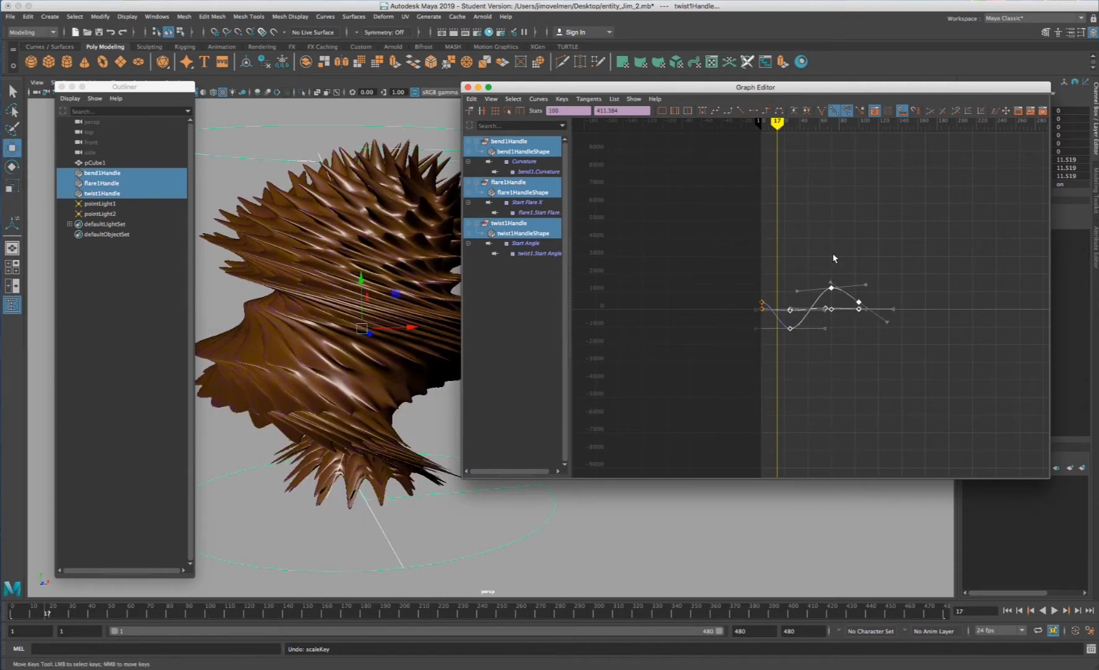
pyautogui.keyDown('shift'); pyautogui.moveTo(819, 252); pyautogui.dragTo(954, 248, button='middle'); pyautogui.keyUp('shift')
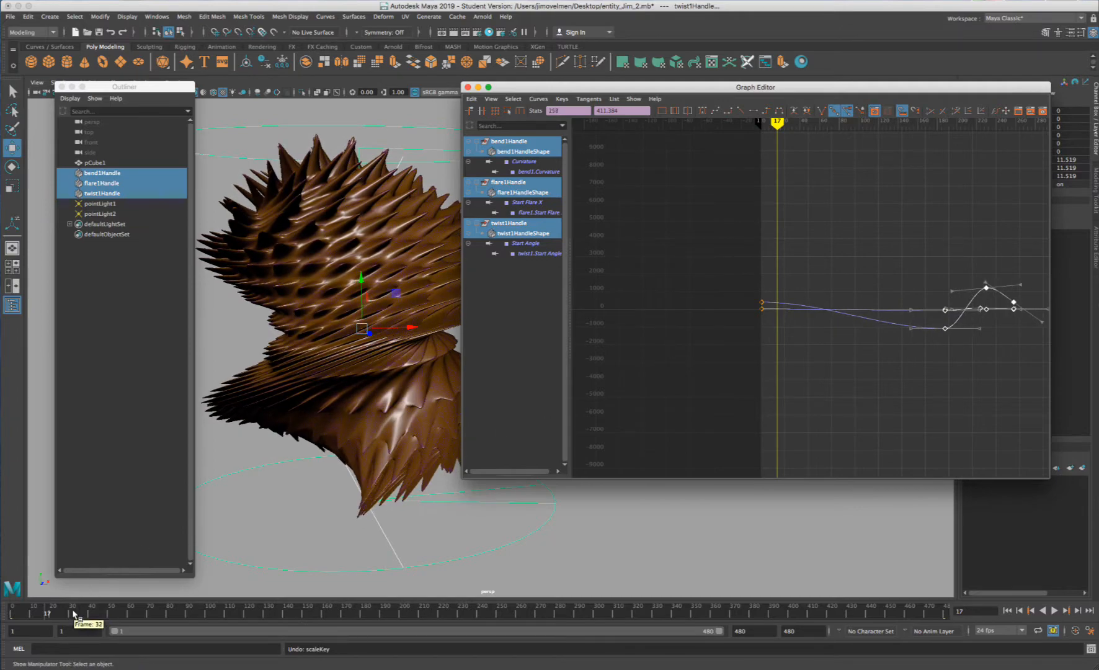
pyautogui.moveTo(86, 614); pyautogui.dragTo(13, 614)
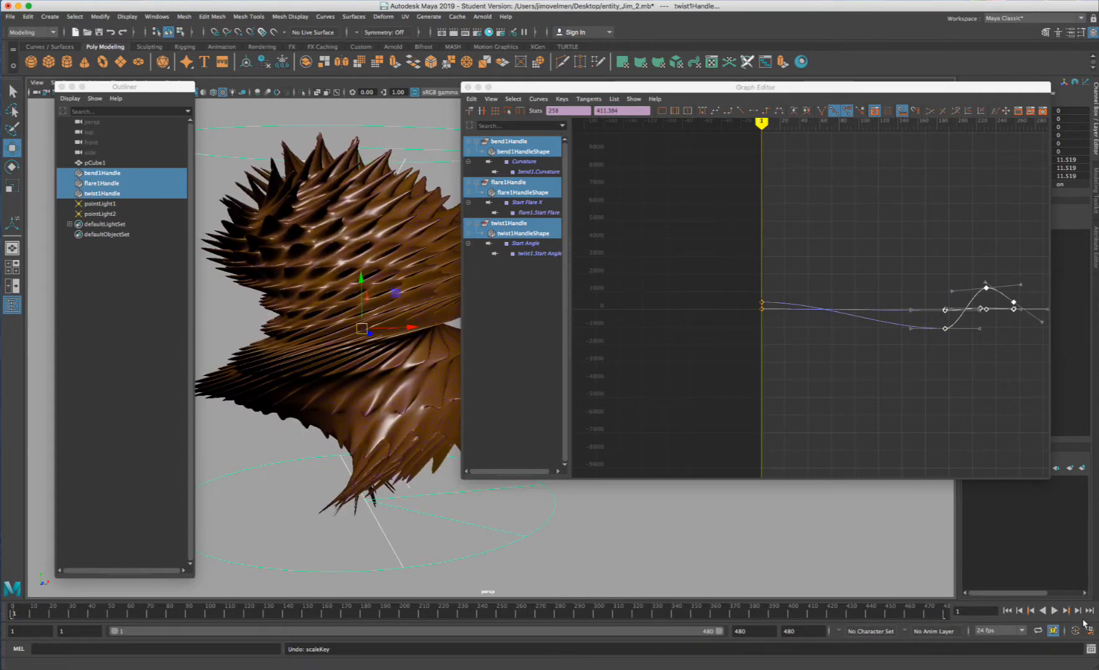
pyautogui.click(1055, 611)
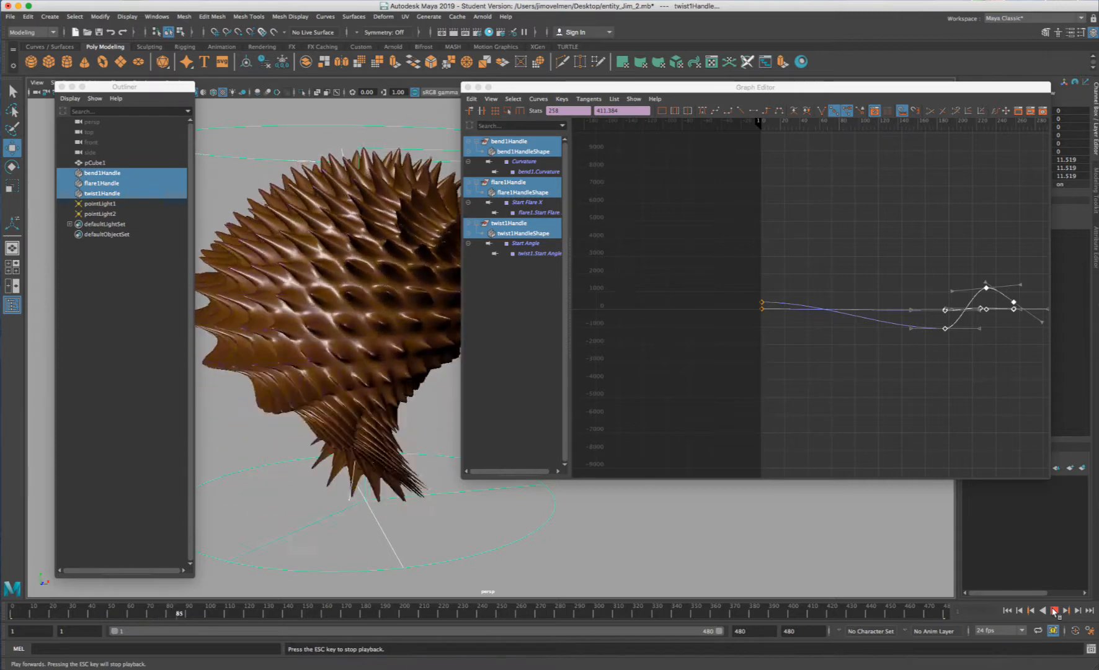
pyautogui.click(1055, 611)
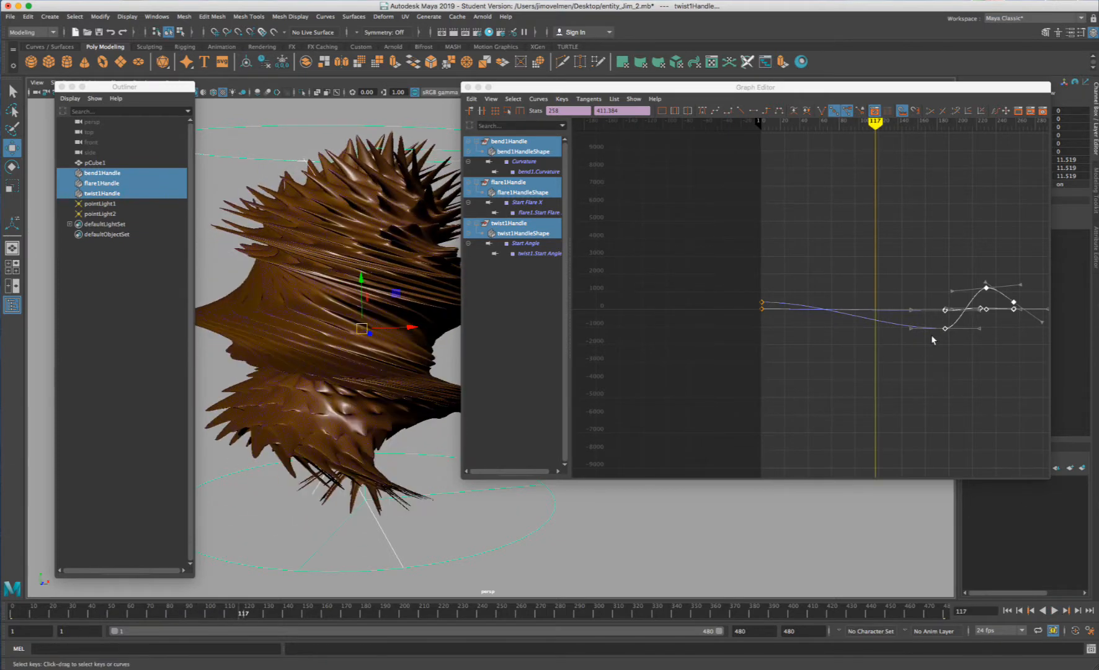
# - Undo the shift of the bend, flare and twist keys and go to frame 480
pyautogui.press('super+z')
pyautogui.press('super+z')
pyautogui.moveTo(902, 254); pyautogui.dragTo(661, 424)
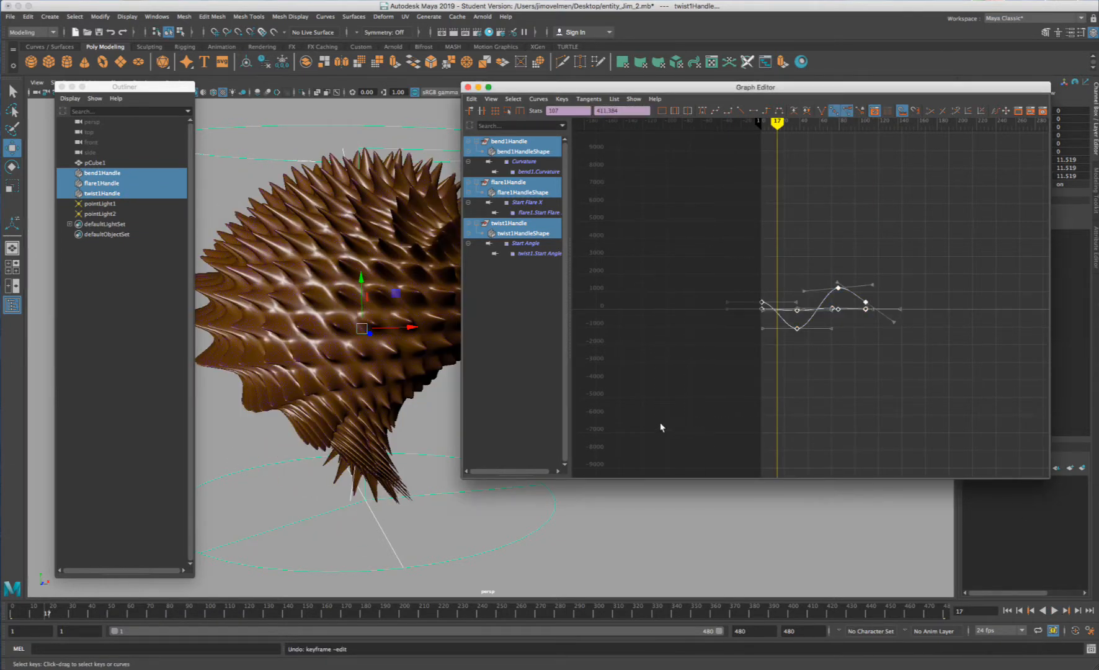
pyautogui.keyDown('alt'); pyautogui.moveTo(804, 371); pyautogui.dragTo(680, 323, button='middle'); pyautogui.keyUp('alt')
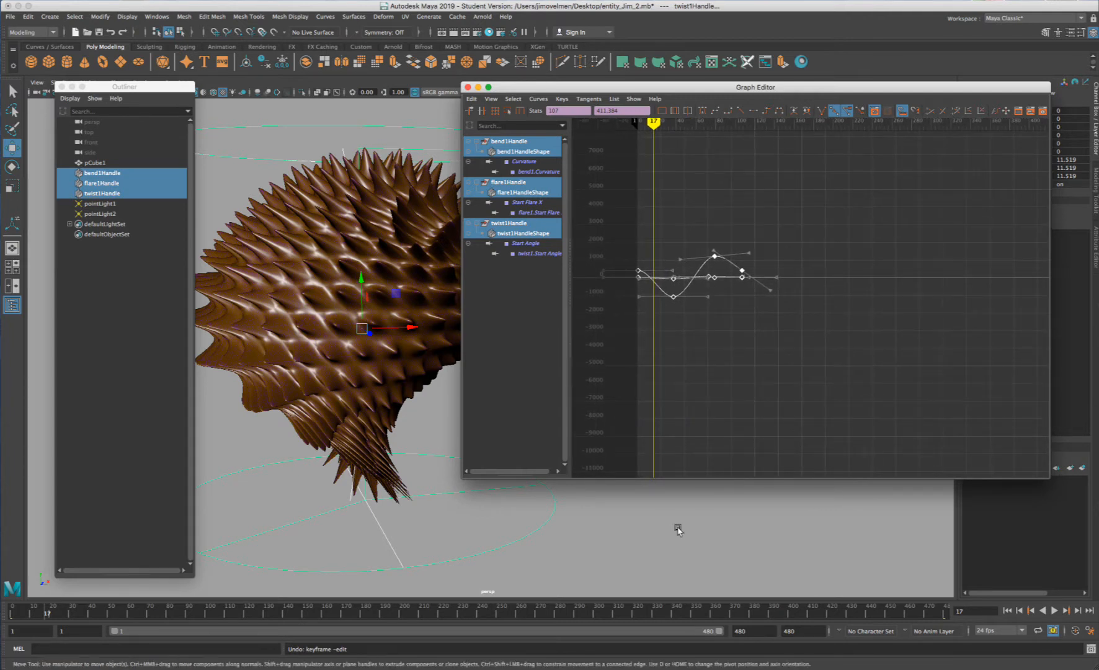
pyautogui.click(947, 612)
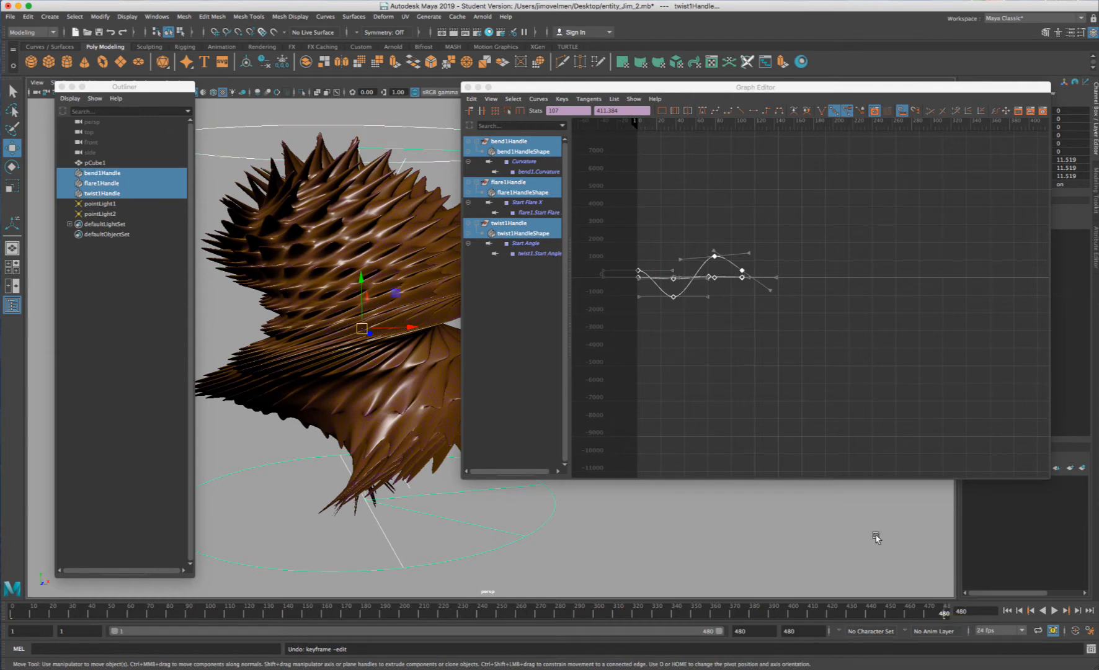
# - Review the curves of the bend, flare and twist handles individually and together, and scrub through the timeline
pyautogui.click(121, 175)
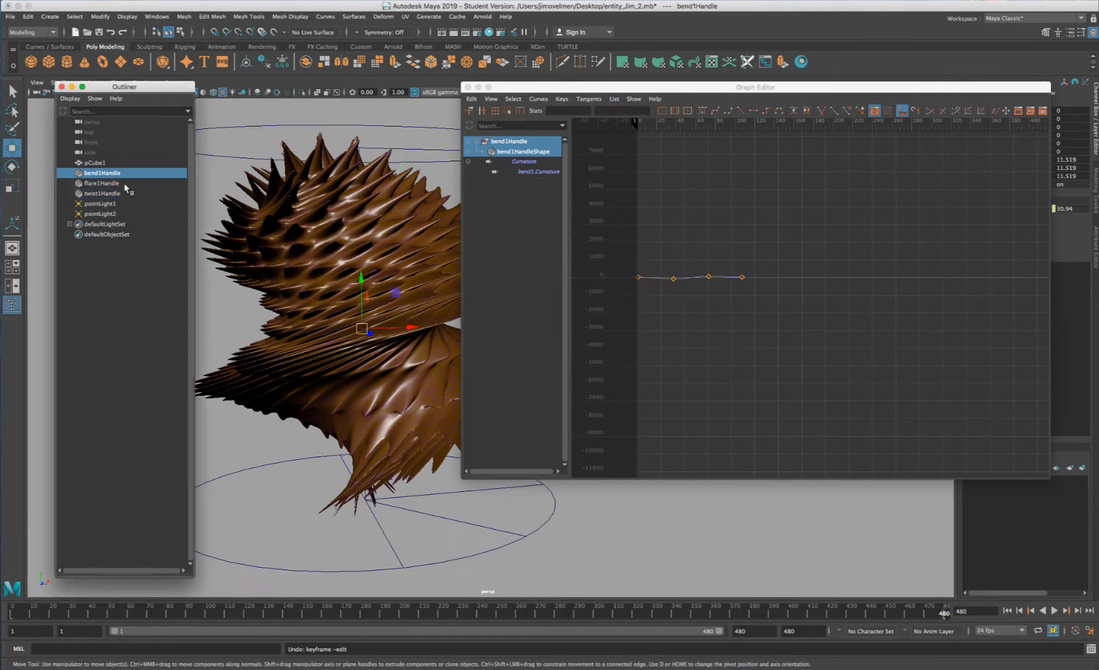
pyautogui.click(127, 183)
pyautogui.click(129, 174)
pyautogui.click(125, 194)
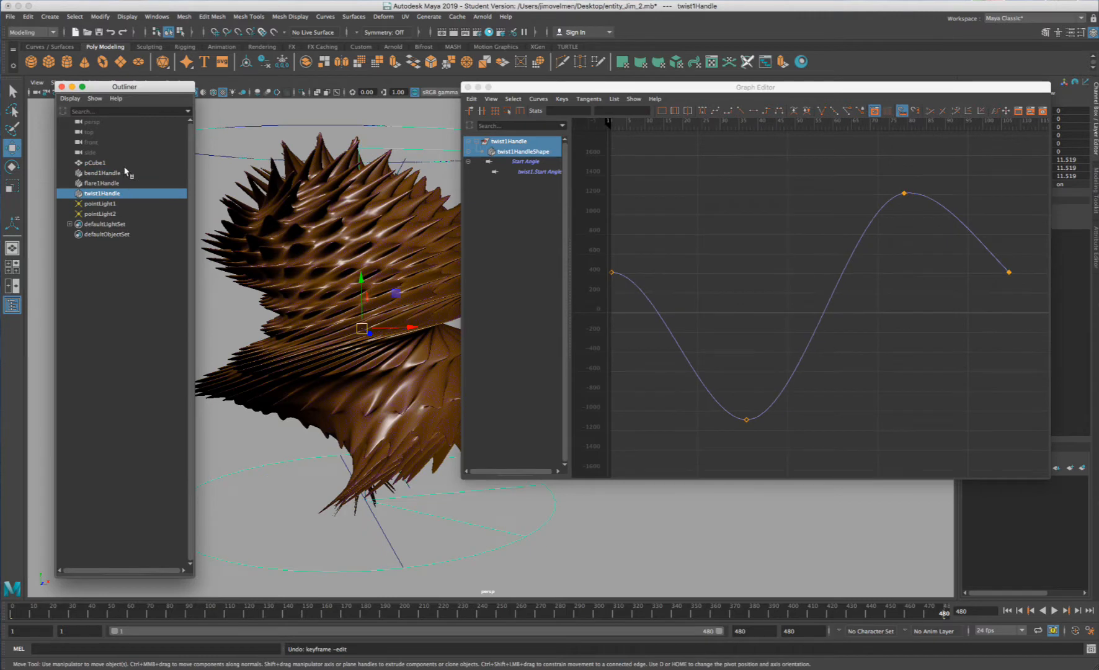
pyautogui.keyDown('shift'); pyautogui.click(127, 175); pyautogui.keyUp('shift')
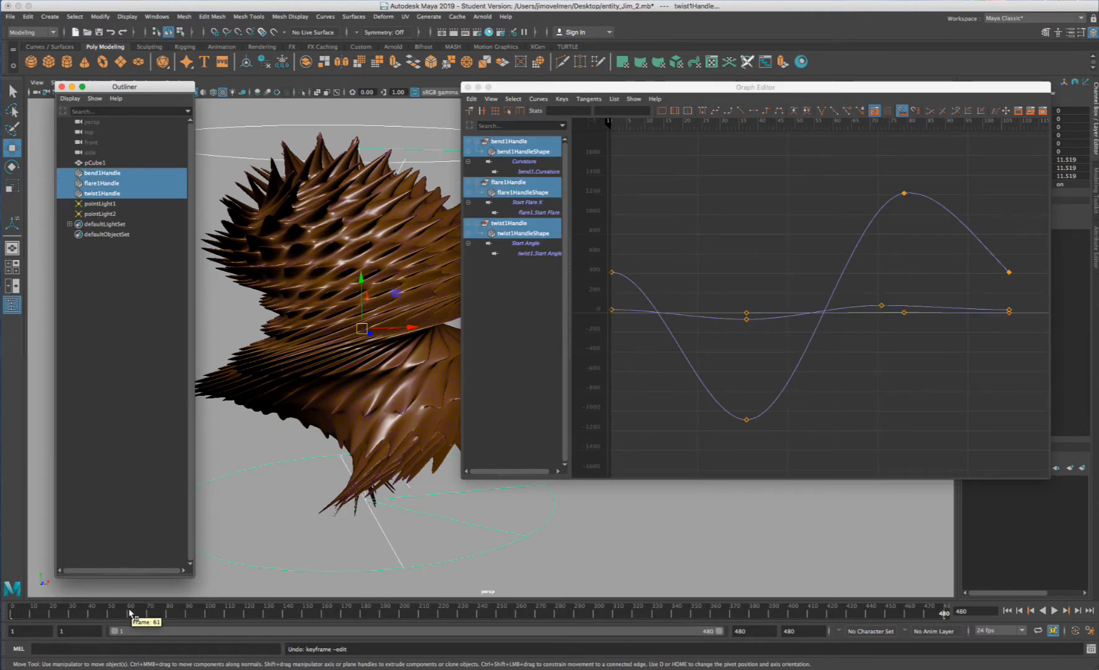
pyautogui.click(200, 613)
pyautogui.moveTo(199, 613); pyautogui.dragTo(985, 620)
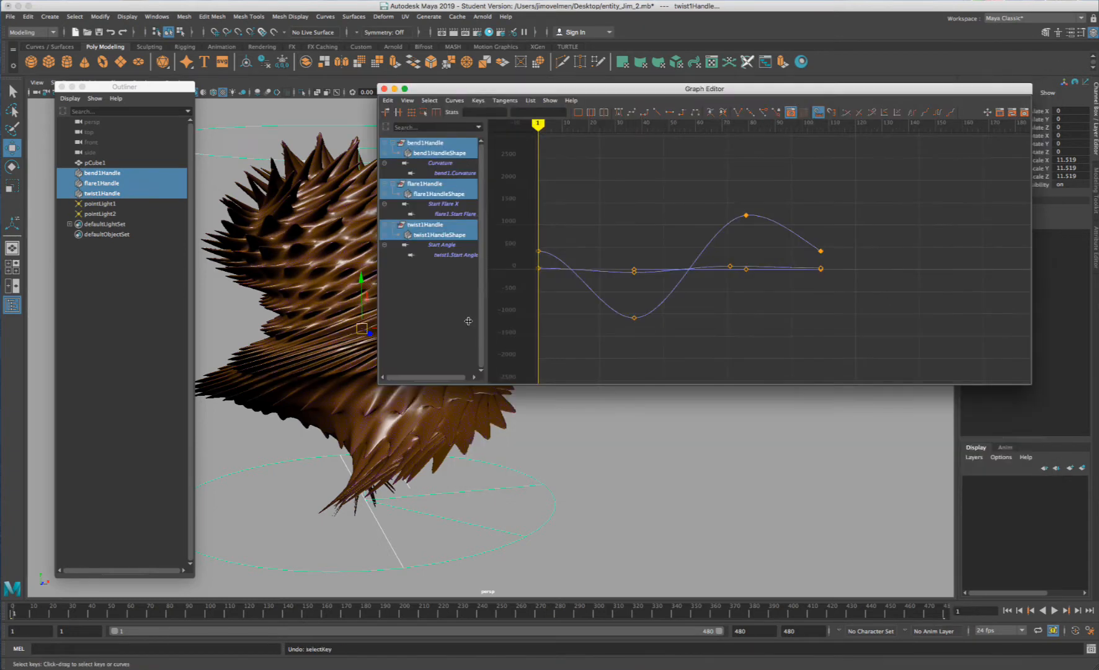
# - Turn on the Infinity display for the curves in the Graph Editor
pyautogui.scroll(-3, 813, 281)
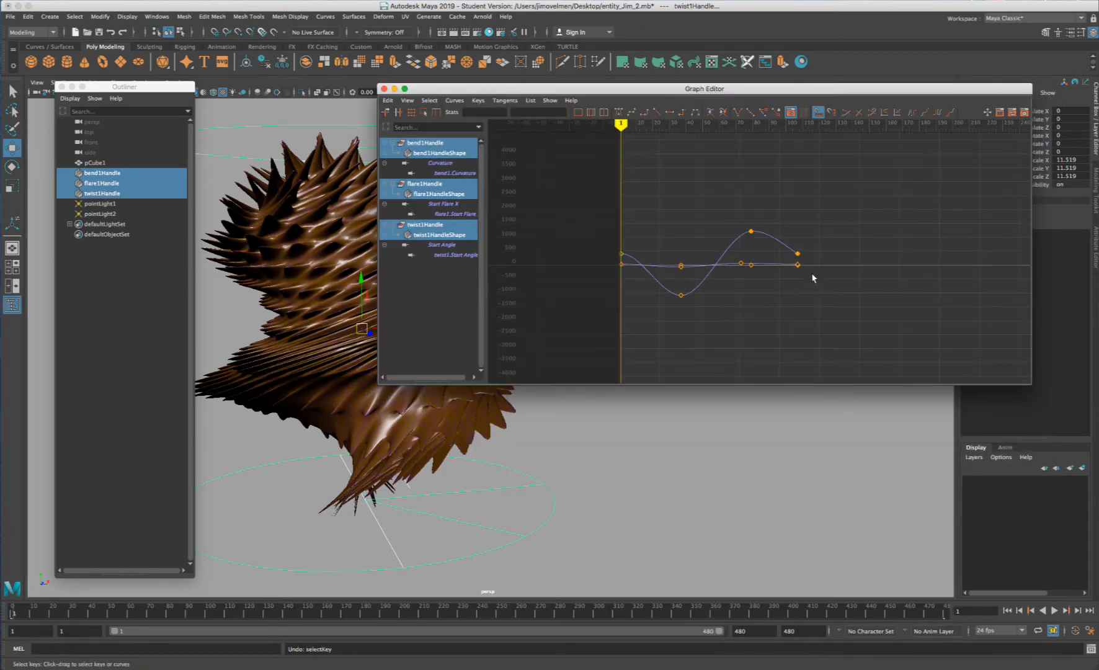
pyautogui.click(432, 101)
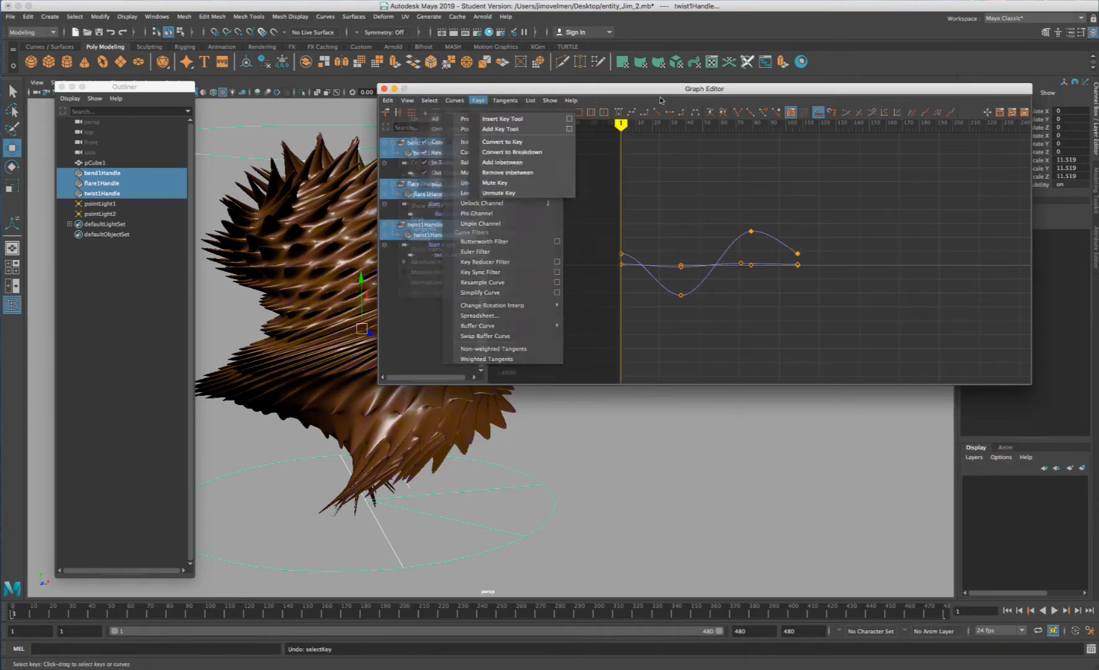
pyautogui.moveTo(412, 102)
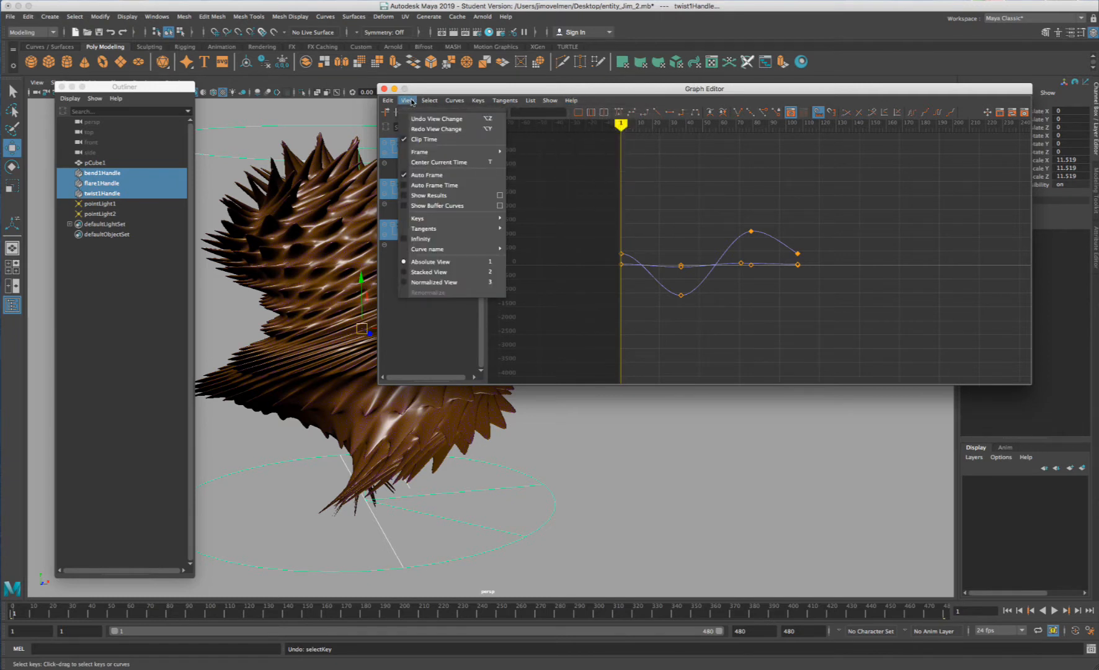
pyautogui.click(407, 241)
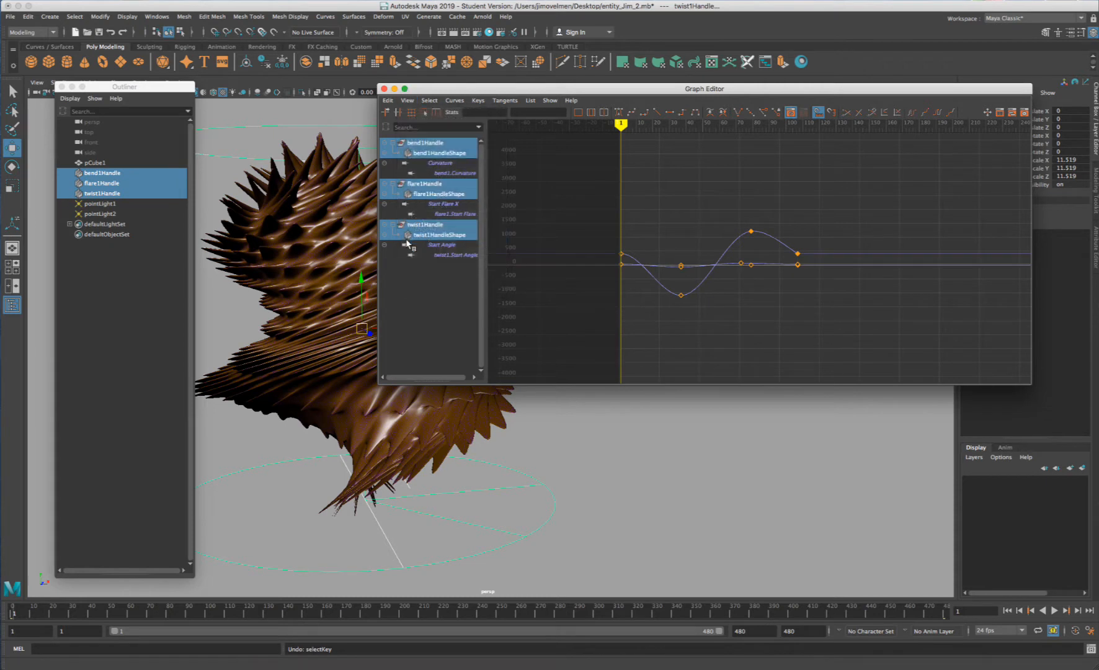
# - Examine the infinity extensions of the three curves beyond their last keys and frame the curves again
pyautogui.scroll(-15, 825, 256)
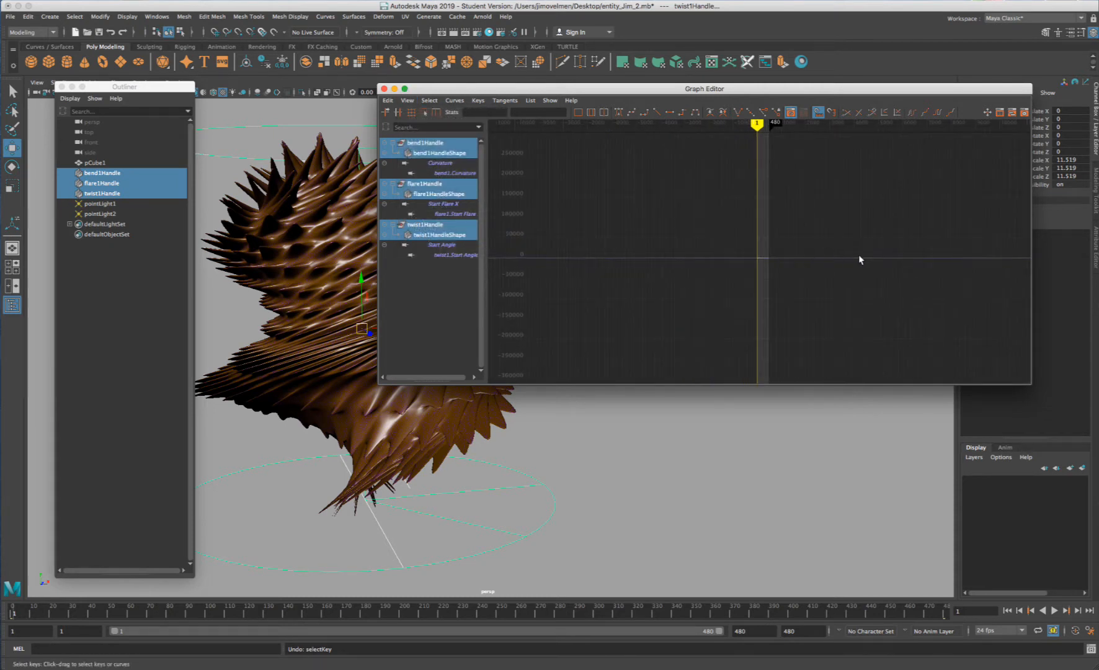
pyautogui.keyDown('alt'); pyautogui.moveTo(861, 258); pyautogui.dragTo(922, 179, button='middle'); pyautogui.keyUp('alt')
pyautogui.scroll(12, 649, 252)
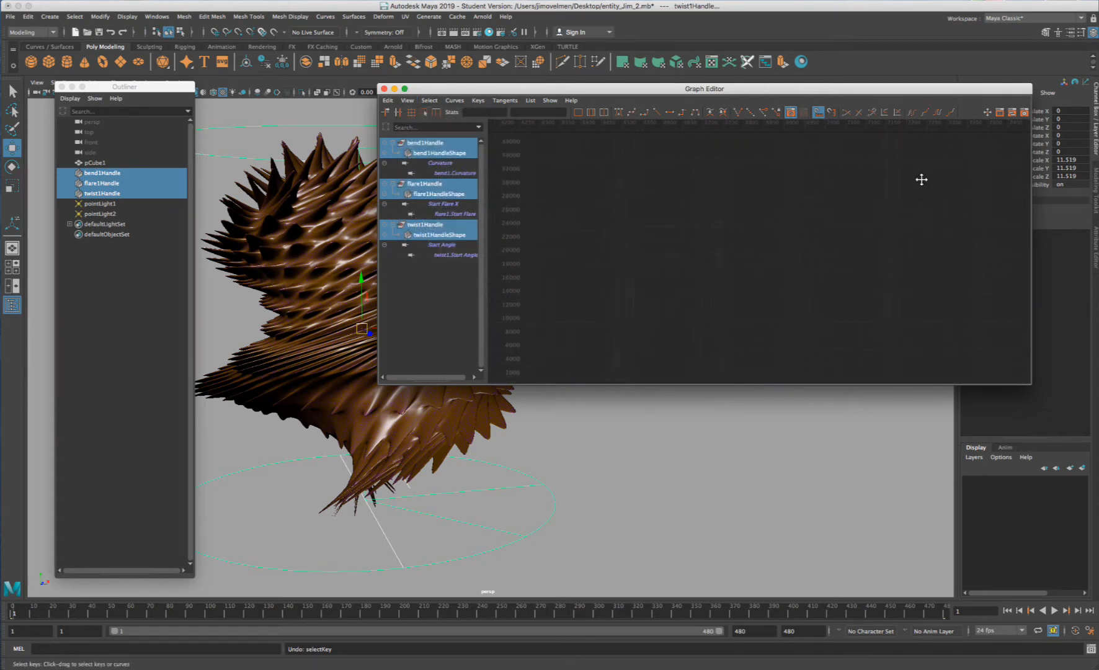
pyautogui.keyDown('alt'); pyautogui.moveTo(645, 344); pyautogui.dragTo(906, 201, button='middle'); pyautogui.keyUp('alt')
pyautogui.keyDown('alt'); pyautogui.moveTo(689, 256); pyautogui.dragTo(995, 209, button='middle'); pyautogui.keyUp('alt')
pyautogui.keyDown('alt'); pyautogui.moveTo(640, 266); pyautogui.dragTo(930, 255, button='middle'); pyautogui.keyUp('alt')
pyautogui.scroll(3, 722, 270)
pyautogui.keyDown('alt'); pyautogui.moveTo(707, 260); pyautogui.dragTo(930, 241, button='middle'); pyautogui.keyUp('alt')
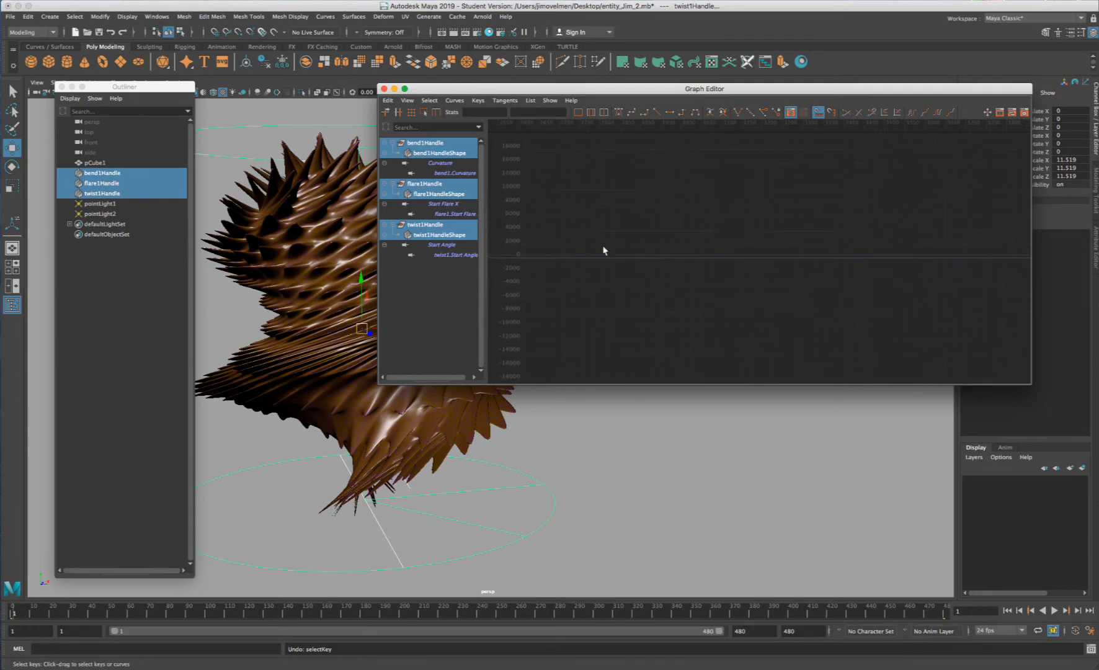
pyautogui.keyDown('alt'); pyautogui.moveTo(604, 250); pyautogui.dragTo(932, 264, button='middle'); pyautogui.keyUp('alt')
pyautogui.press('f')
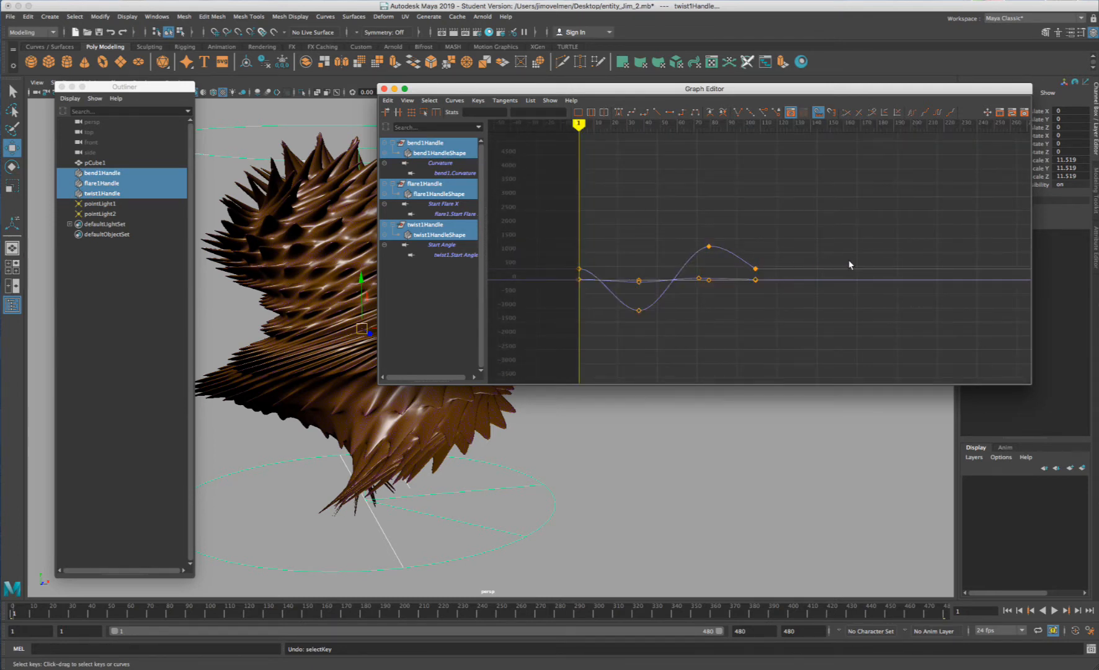
pyautogui.keyDown('alt'); pyautogui.moveTo(761, 214); pyautogui.dragTo(737, 182, button='middle'); pyautogui.keyUp('alt')
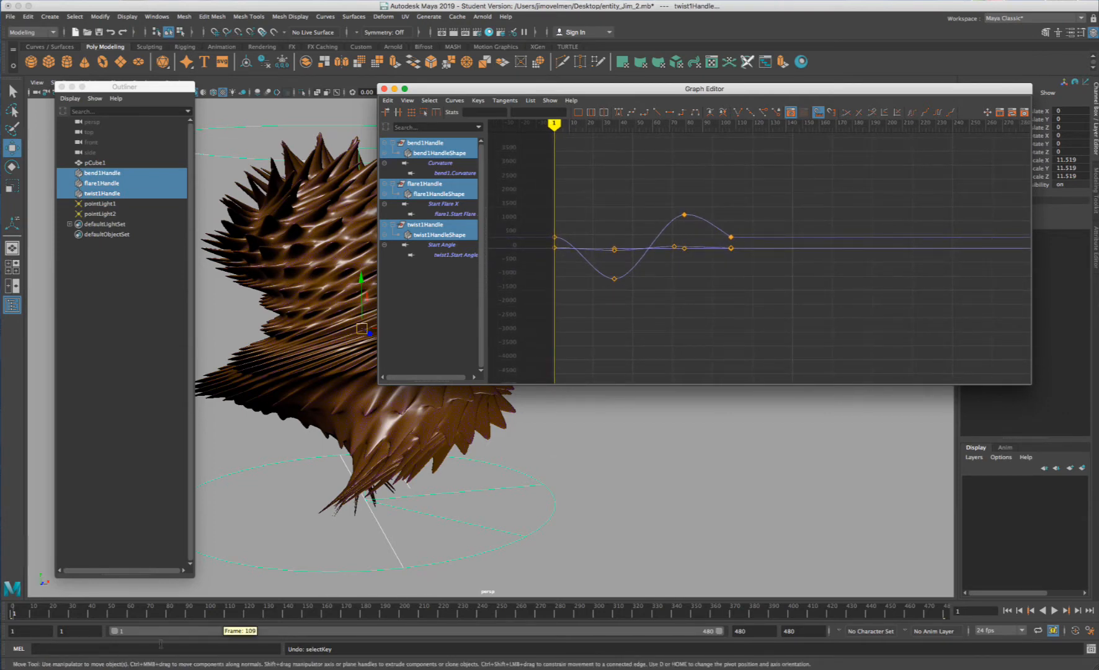
# - Select all keys of the bend, flare and twist handles' curves and set their post infinity to Cycle
pyautogui.moveTo(57, 613)
pyautogui.mouseDown()
pyautogui.moveTo(363, 635)
pyautogui.moveTo(41, 644)
pyautogui.moveTo(477, 650)
pyautogui.moveTo(13, 644)
pyautogui.moveTo(334, 648)
pyautogui.moveTo(201, 648)
pyautogui.moveTo(19, 627)
pyautogui.moveTo(230, 615)
pyautogui.moveTo(50, 616)
pyautogui.moveTo(86, 619)
pyautogui.mouseUp()
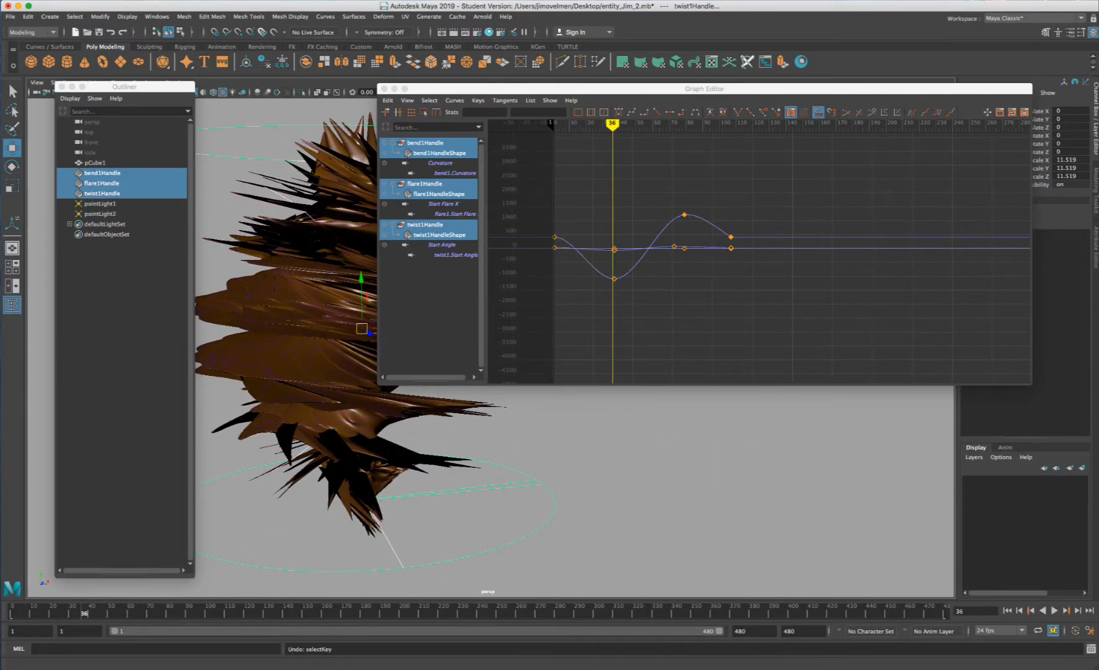
pyautogui.click(129, 175)
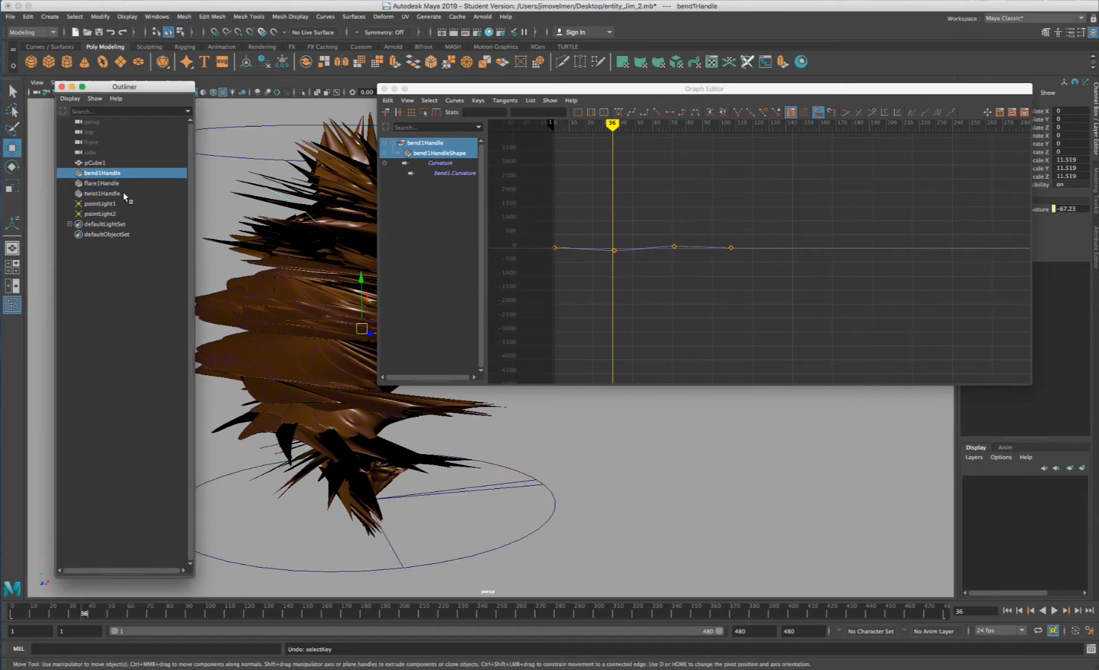
pyautogui.keyDown('shift'); pyautogui.click(102, 193); pyautogui.keyUp('shift')
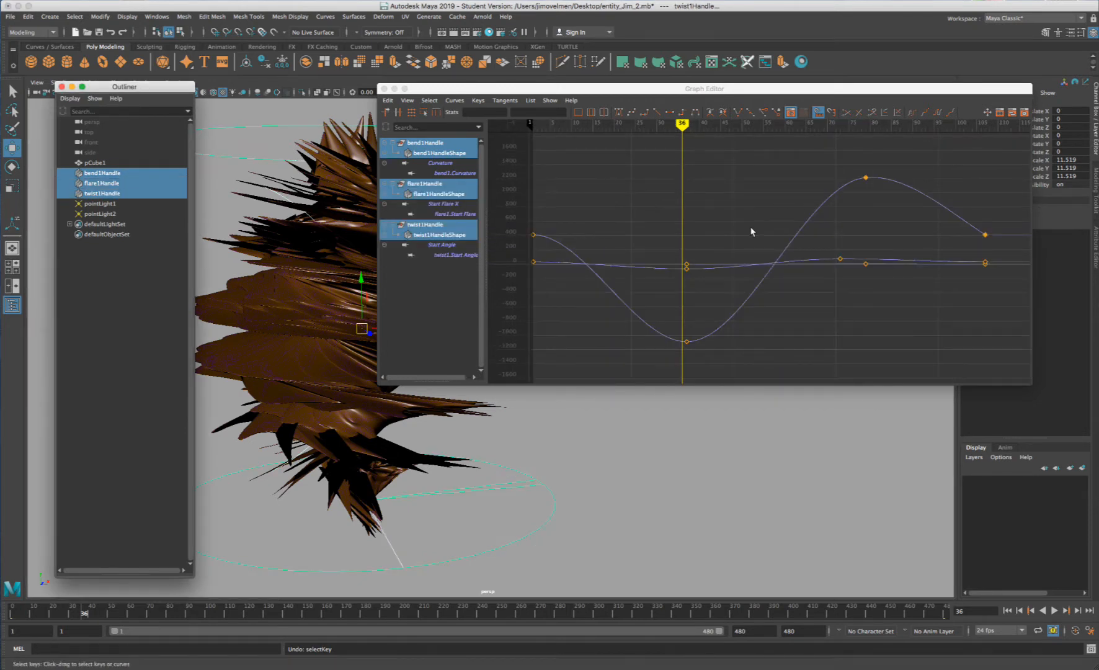
pyautogui.scroll(-5, 754, 234)
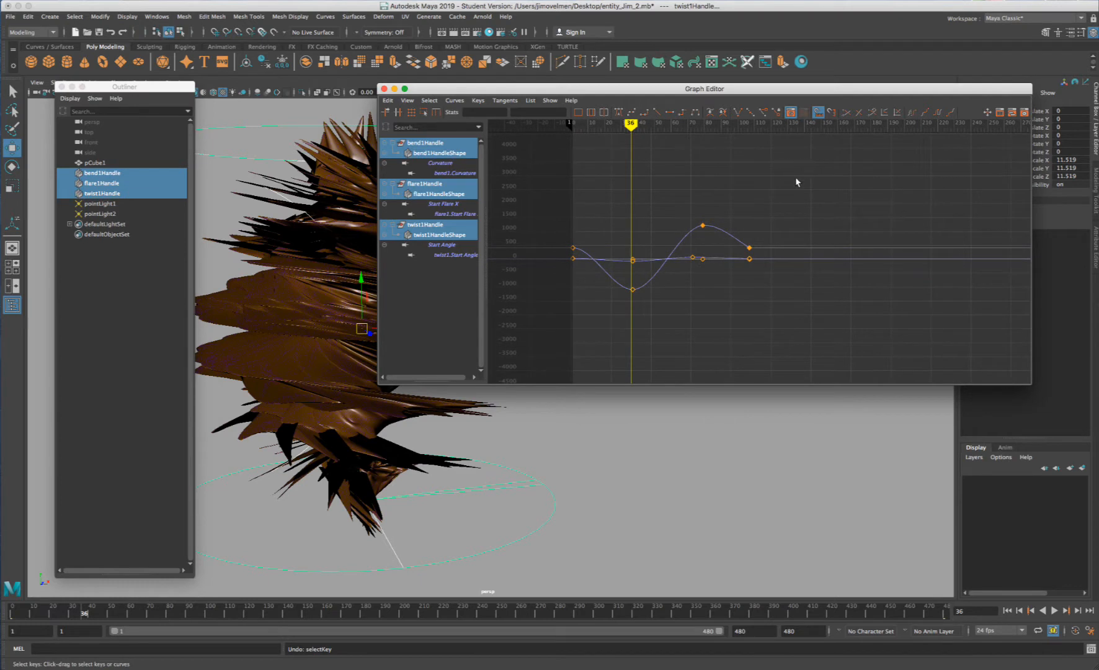
pyautogui.moveTo(802, 165); pyautogui.dragTo(576, 319)
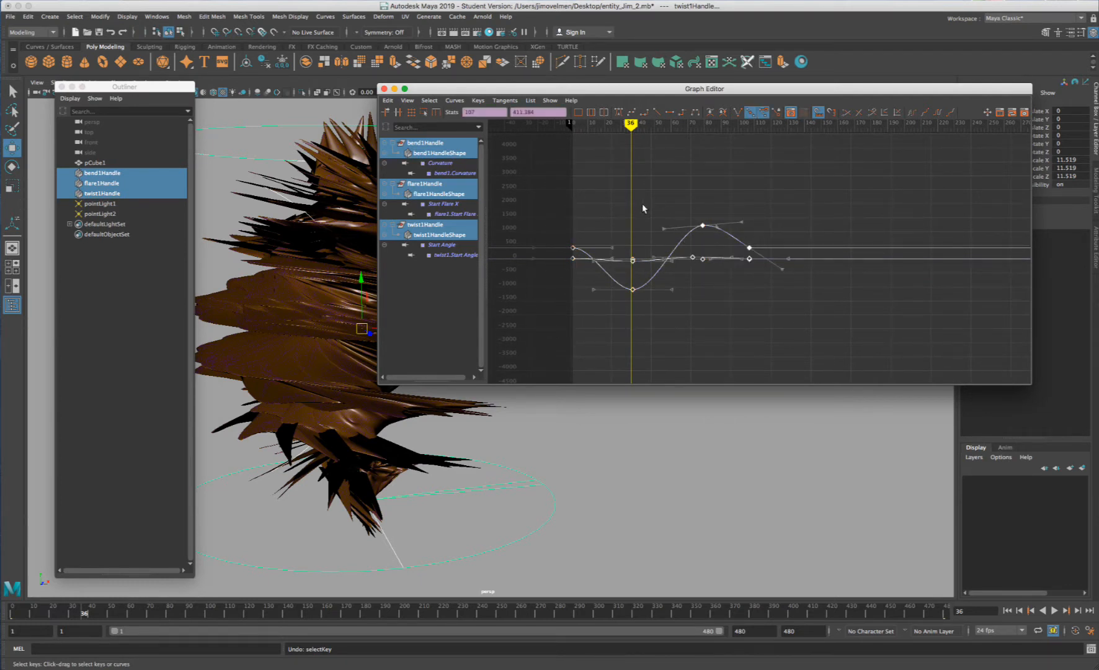
pyautogui.moveTo(528, 89); pyautogui.dragTo(515, 89)
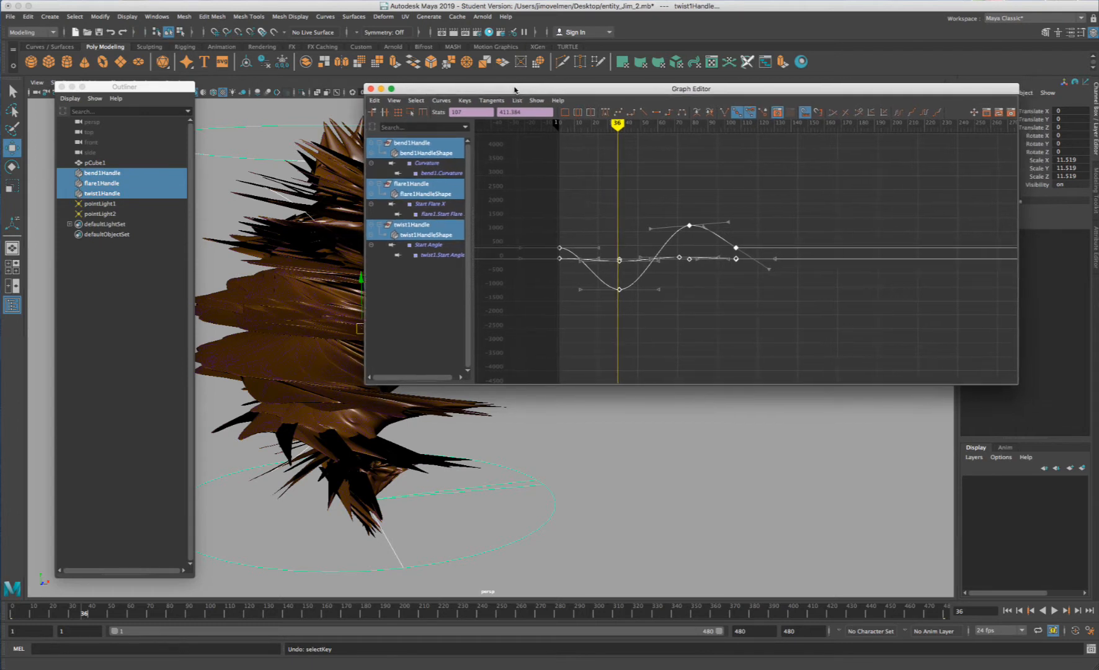
pyautogui.click(443, 101)
pyautogui.moveTo(466, 135)
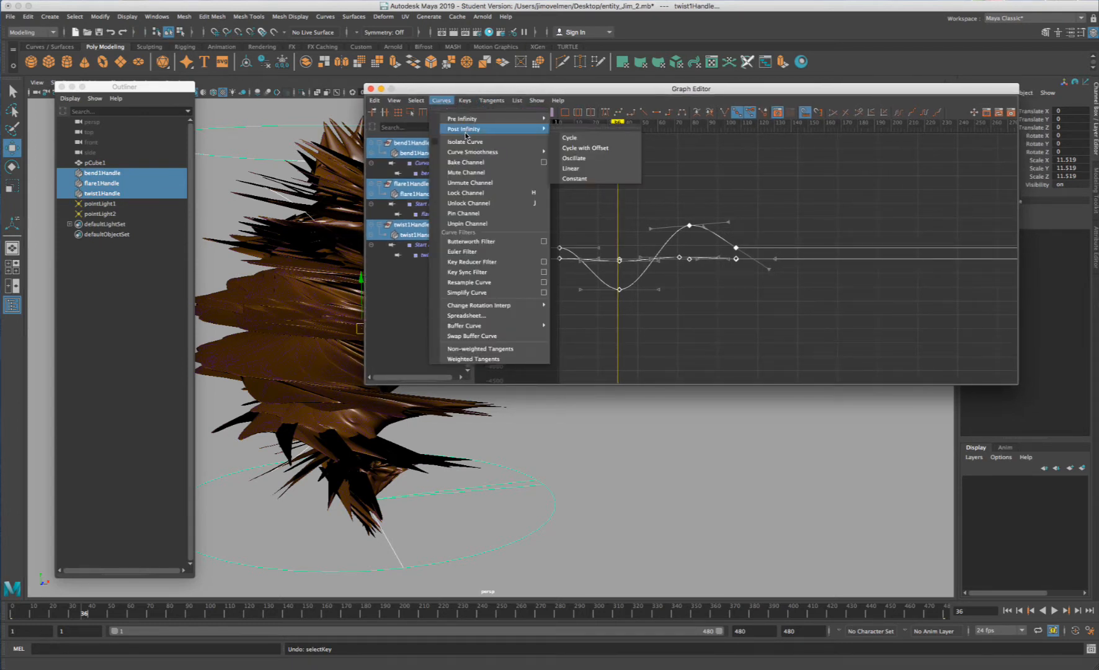
pyautogui.click(592, 138)
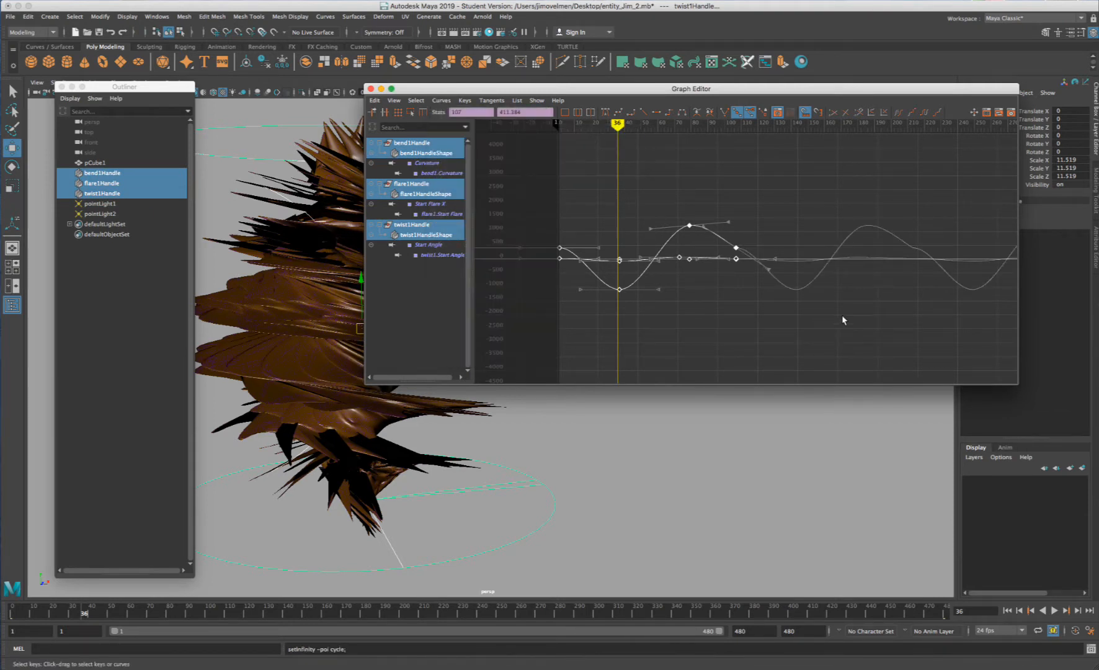
# - Inspect the cycled curves far beyond the last key and scrub the animation to frame 480
pyautogui.scroll(-10, 843, 320)
pyautogui.keyDown('alt'); pyautogui.moveTo(875, 262); pyautogui.dragTo(490, 243, button='middle'); pyautogui.keyUp('alt')
pyautogui.keyDown('alt'); pyautogui.moveTo(731, 260); pyautogui.dragTo(541, 254, button='middle'); pyautogui.keyUp('alt')
pyautogui.keyDown('alt'); pyautogui.moveTo(812, 260); pyautogui.dragTo(487, 251, button='middle'); pyautogui.keyUp('alt')
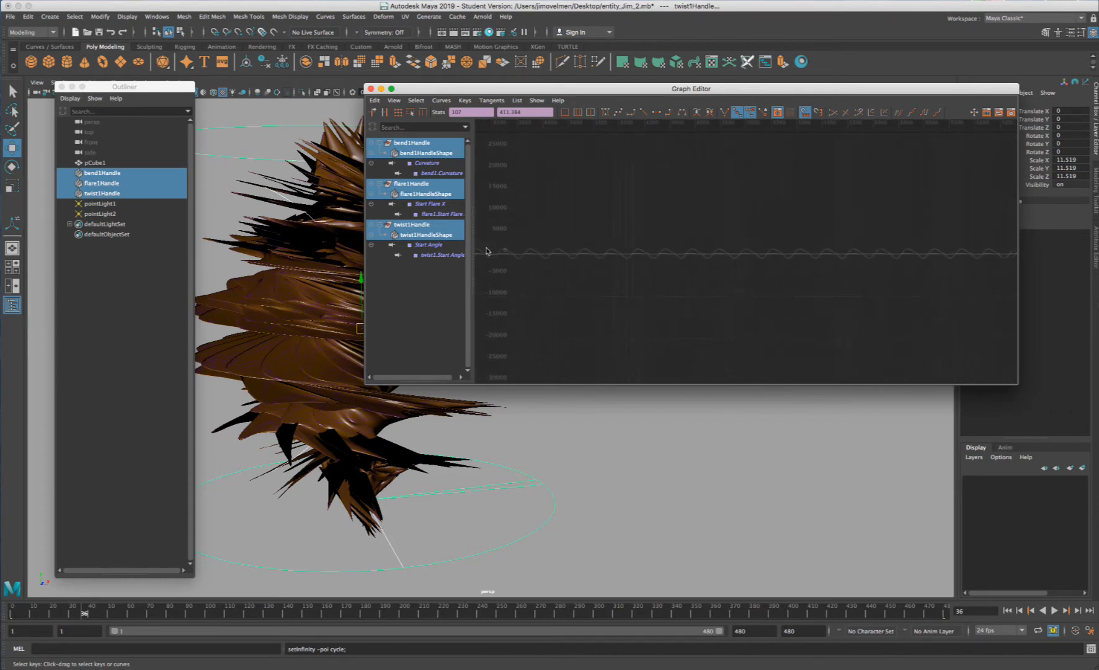
pyautogui.keyDown('alt'); pyautogui.moveTo(869, 245); pyautogui.dragTo(500, 252, button='middle'); pyautogui.keyUp('alt')
pyautogui.keyDown('alt'); pyautogui.moveTo(931, 244); pyautogui.dragTo(624, 244, button='middle'); pyautogui.keyUp('alt')
pyautogui.scroll(8, 778, 236)
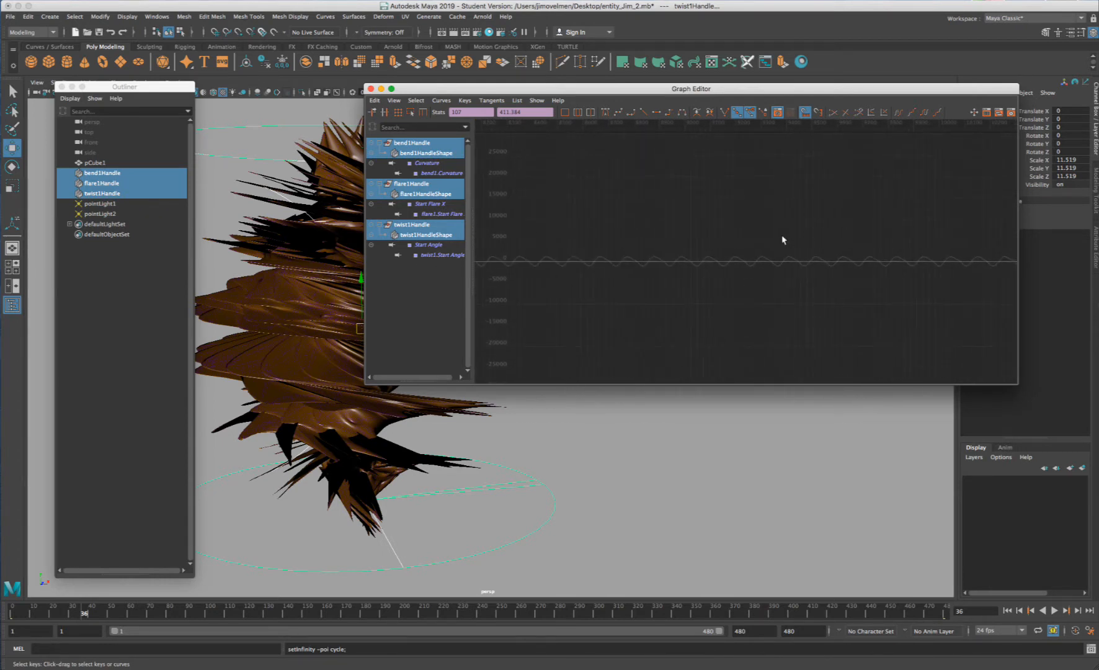
pyautogui.scroll(2, 777, 233)
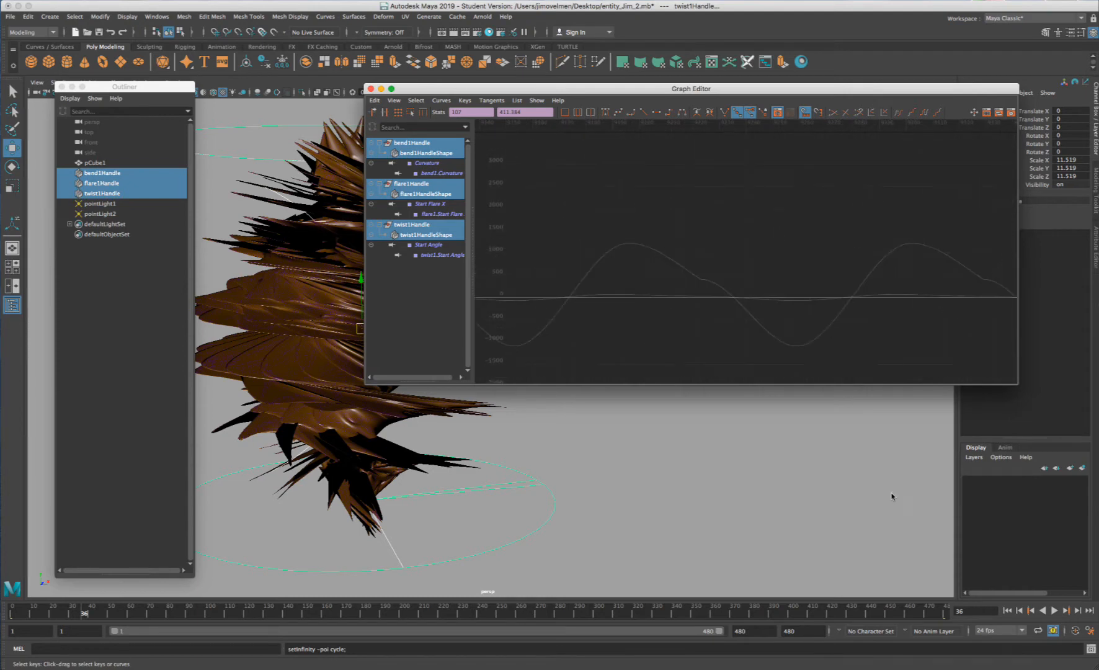
pyautogui.moveTo(920, 618); pyautogui.dragTo(949, 618)
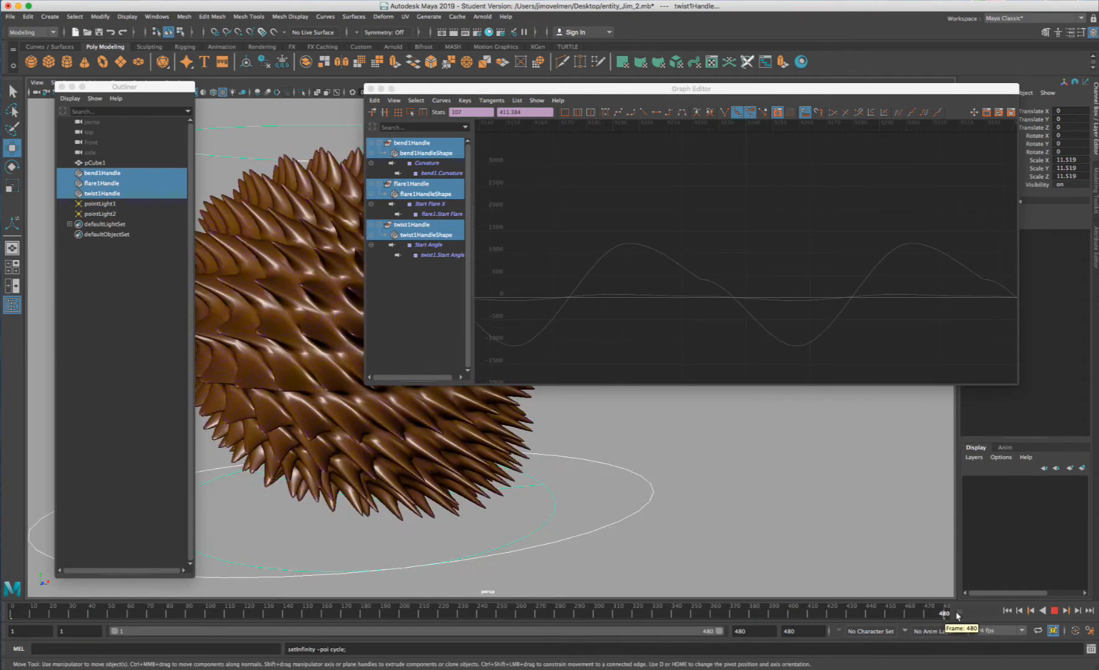
# - Examine how the cycled bend, flare and twist handle curves repeat past their last keys, and return to the keyed range
pyautogui.scroll(-7, 743, 309)
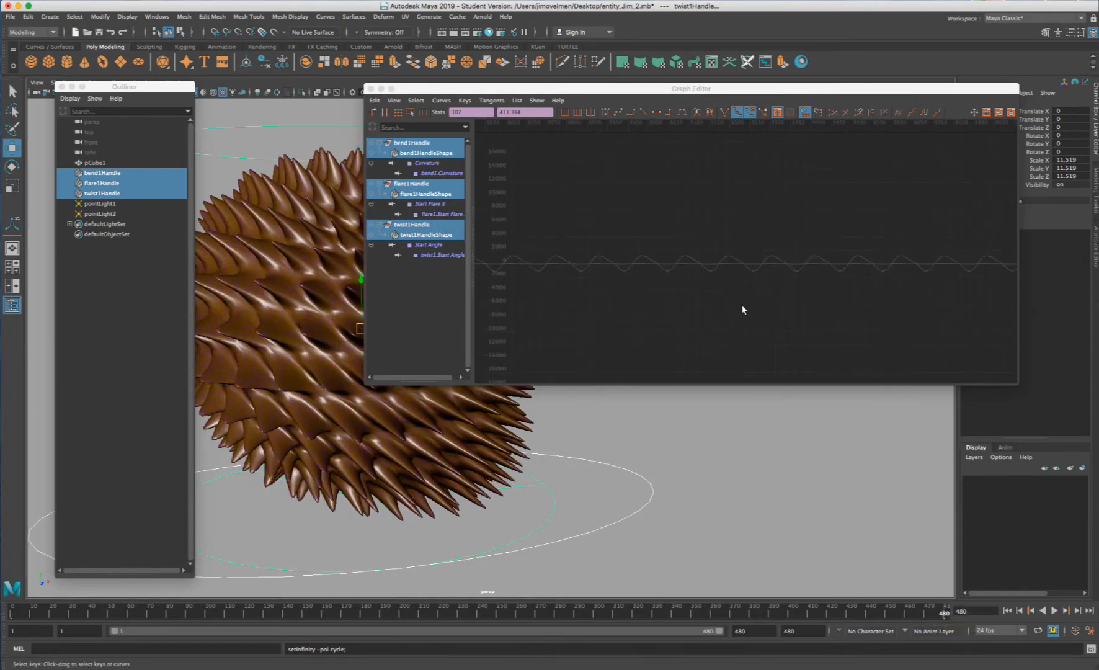
pyautogui.scroll(5, 732, 307)
pyautogui.keyDown('alt'); pyautogui.moveTo(641, 288); pyautogui.dragTo(901, 260, button='middle'); pyautogui.keyUp('alt')
pyautogui.keyDown('alt'); pyautogui.moveTo(714, 265); pyautogui.dragTo(936, 217, button='middle'); pyautogui.keyUp('alt')
pyautogui.keyDown('alt'); pyautogui.moveTo(545, 242); pyautogui.dragTo(812, 278, button='middle'); pyautogui.keyUp('alt')
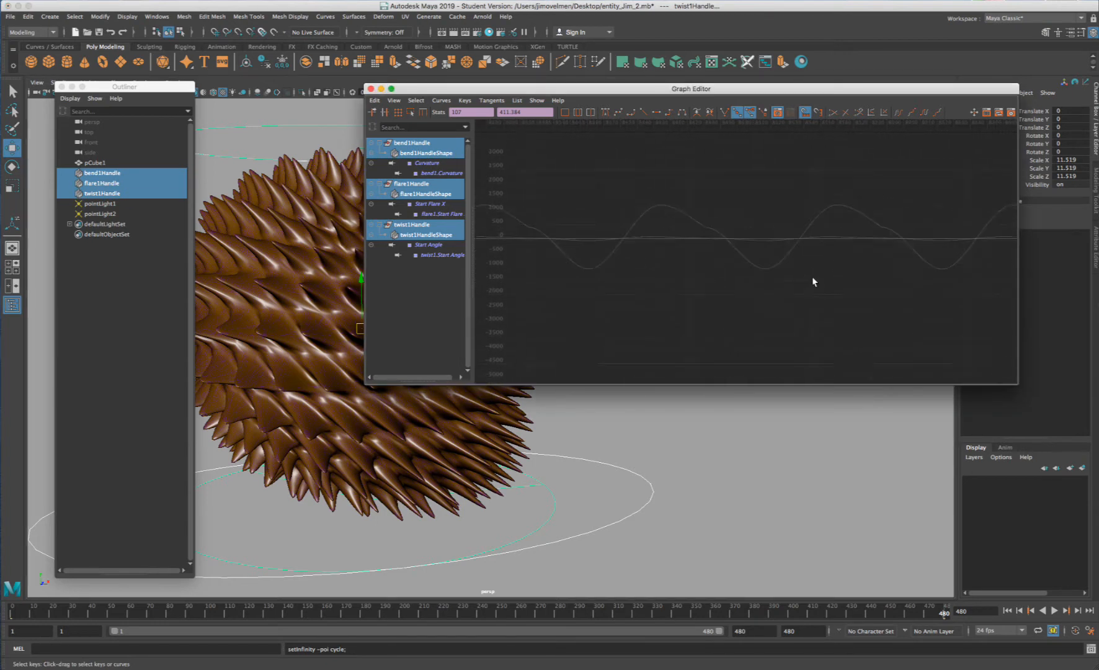
pyautogui.keyDown('alt'); pyautogui.moveTo(546, 274); pyautogui.dragTo(824, 269, button='middle'); pyautogui.keyUp('alt')
pyautogui.keyDown('alt'); pyautogui.moveTo(637, 270); pyautogui.dragTo(983, 252, button='middle'); pyautogui.keyUp('alt')
pyautogui.scroll(-7, 677, 251)
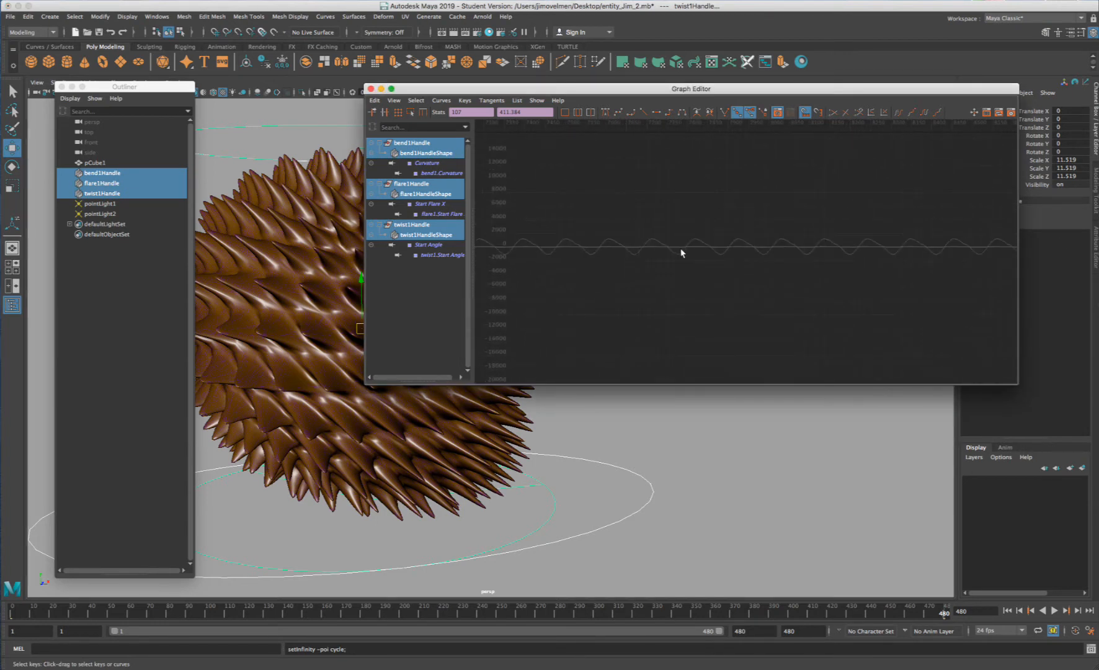
pyautogui.press('f')
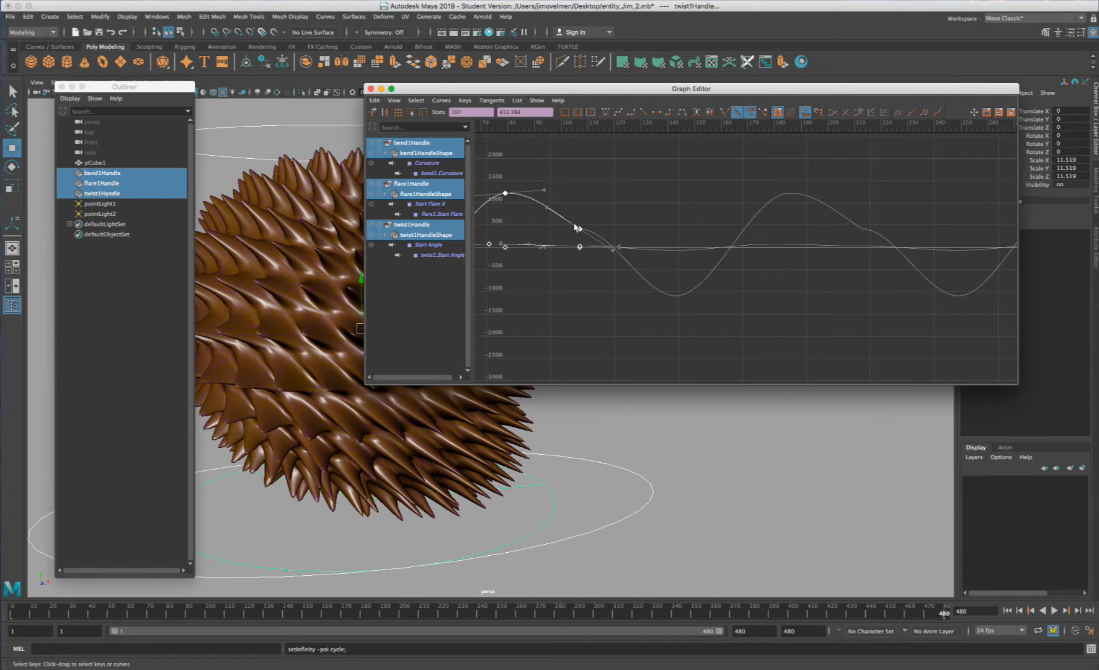
# - Isolate the twist1Handle Start Angle curve and tilt the tangent of its last key at frame 107 downward
pyautogui.click(127, 173)
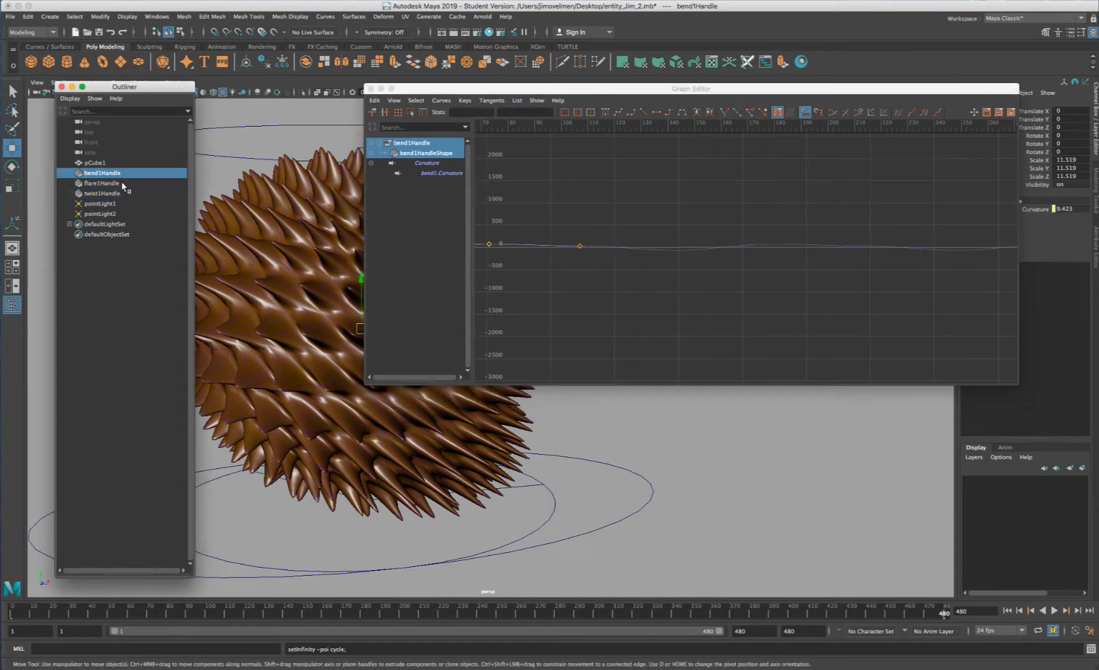
pyautogui.click(123, 183)
pyautogui.click(130, 194)
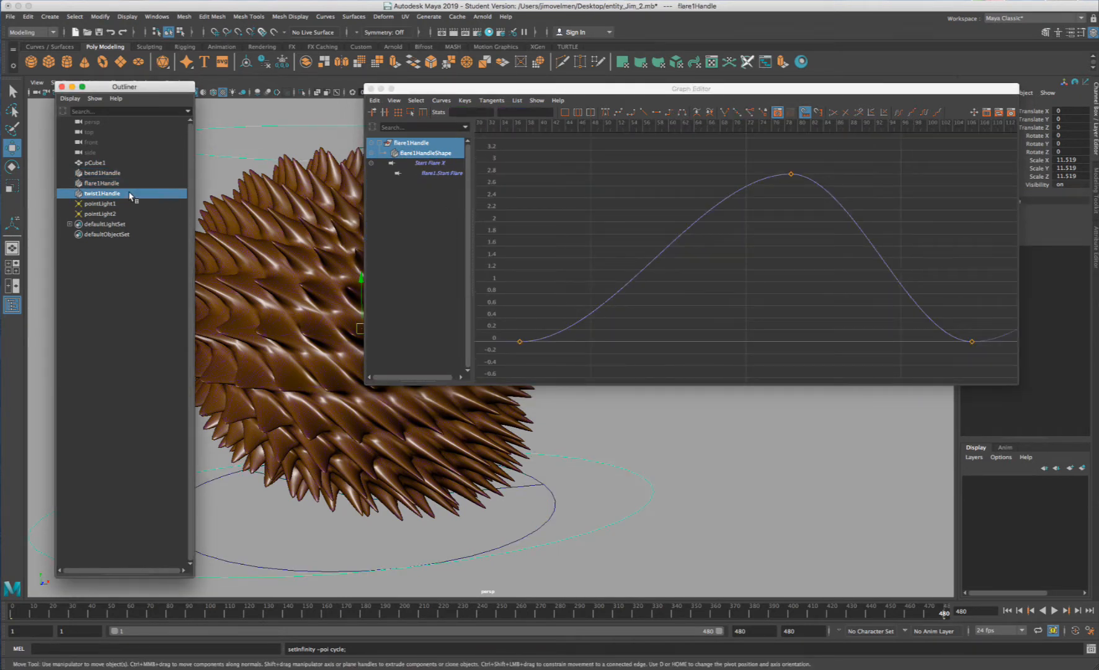
pyautogui.keyDown('alt'); pyautogui.moveTo(947, 255); pyautogui.dragTo(787, 229, button='middle'); pyautogui.keyUp('alt')
pyautogui.moveTo(824, 198); pyautogui.dragTo(794, 244)
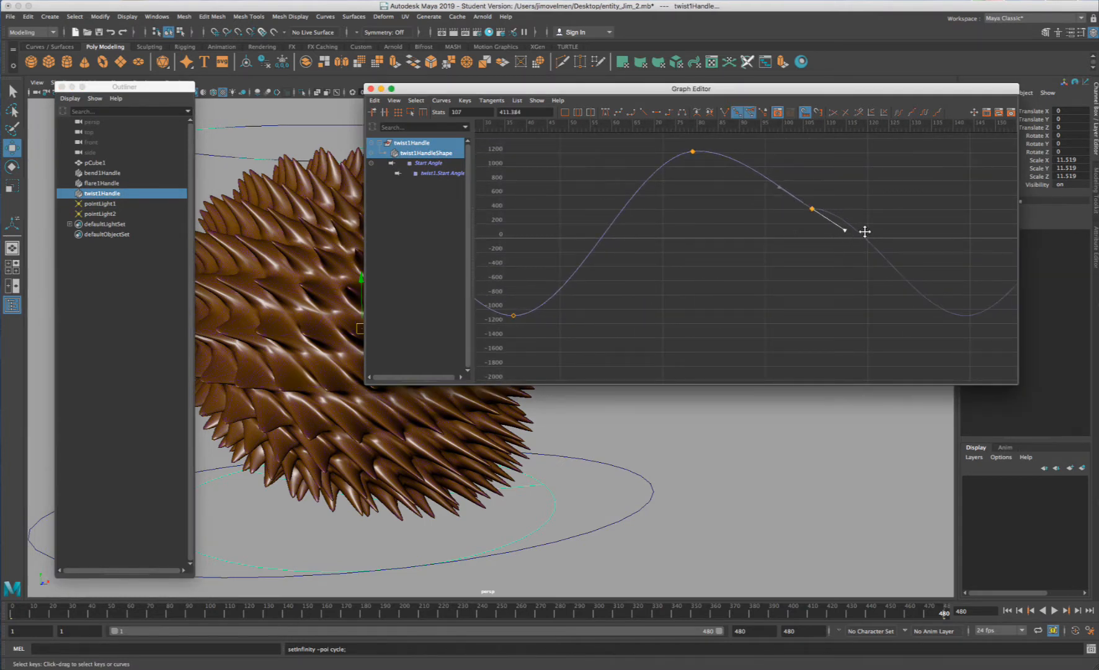
pyautogui.moveTo(865, 232)
pyautogui.mouseDown(button='middle')
pyautogui.moveTo(871, 208)
pyautogui.moveTo(863, 233)
pyautogui.mouseUp(button='middle')
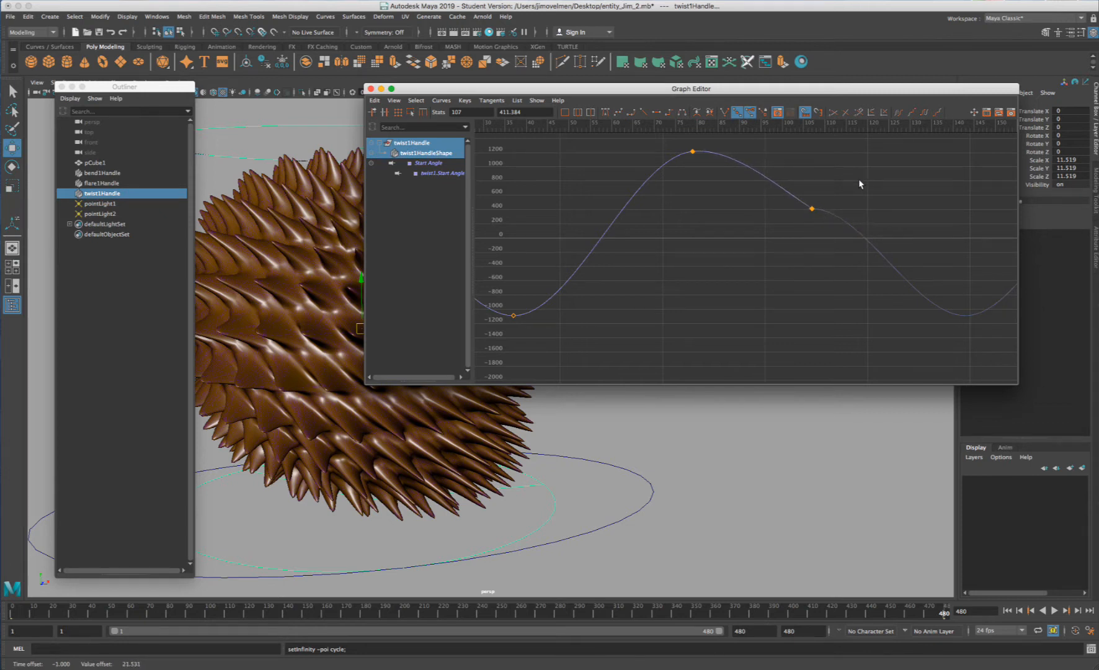
# - Compare Clamped, Auto and other tangent types on the twist curve's frame 107 key, finishing with Auto tangents
pyautogui.moveTo(875, 173); pyautogui.dragTo(820, 227)
pyautogui.click(630, 113)
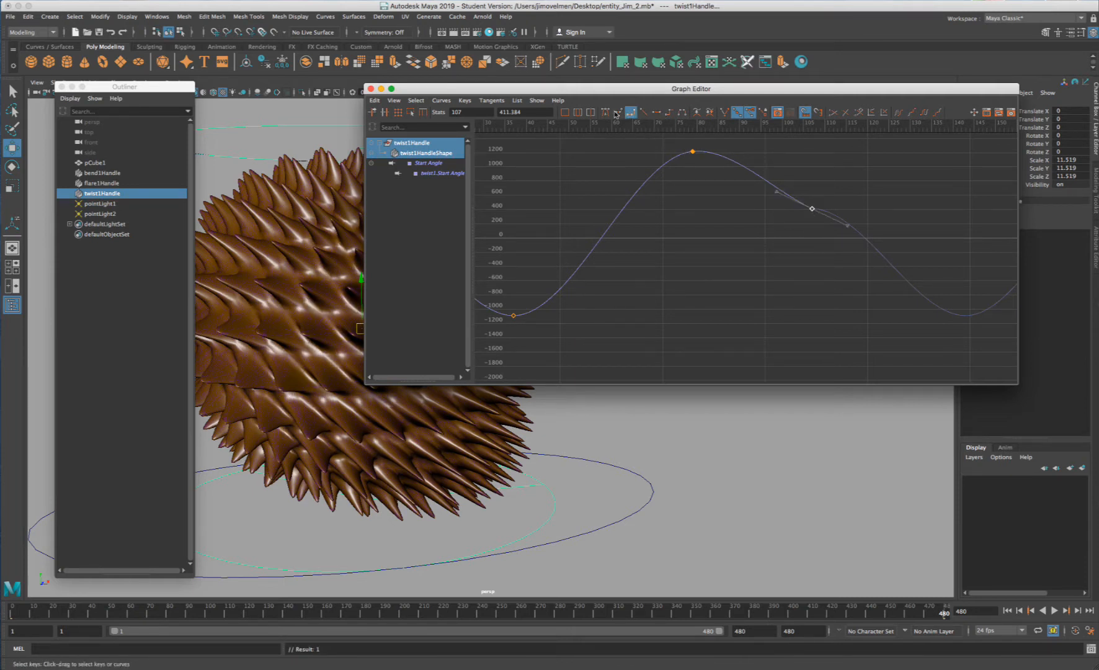
pyautogui.click(617, 113)
pyautogui.click(605, 113)
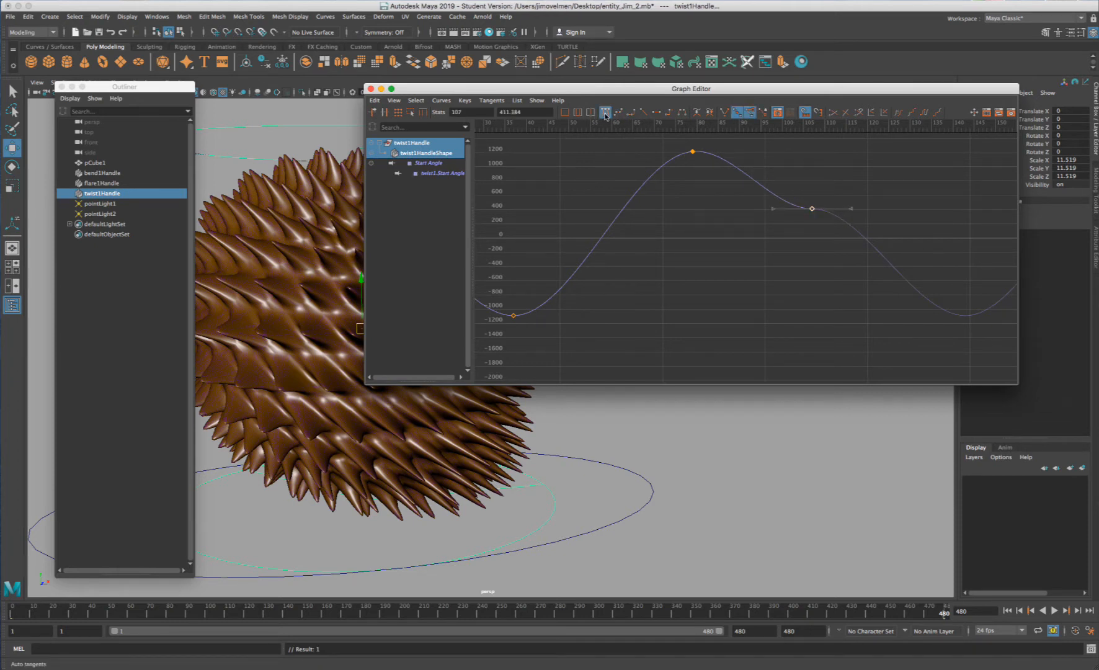
pyautogui.click(633, 115)
pyautogui.click(681, 114)
pyautogui.click(629, 114)
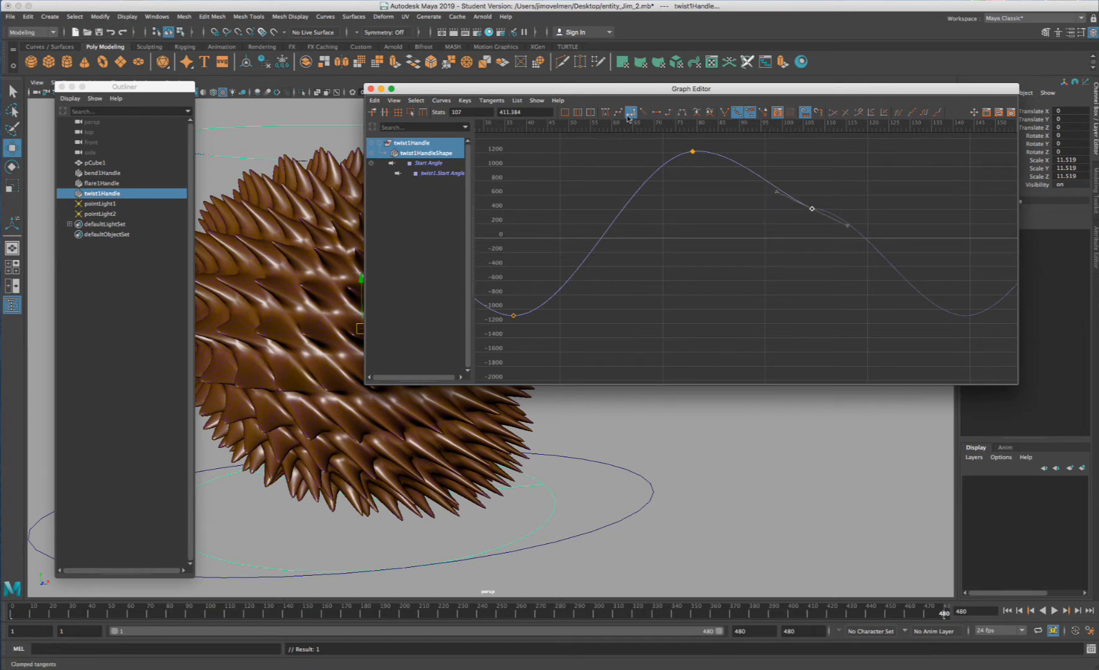
pyautogui.click(606, 113)
# - Reset the outgoing tangent of the twist curve's frame 107 key to Auto and tilt its handle slightly downward
pyautogui.moveTo(872, 195); pyautogui.dragTo(812, 234)
pyautogui.moveTo(875, 181); pyautogui.dragTo(882, 203, button='middle')
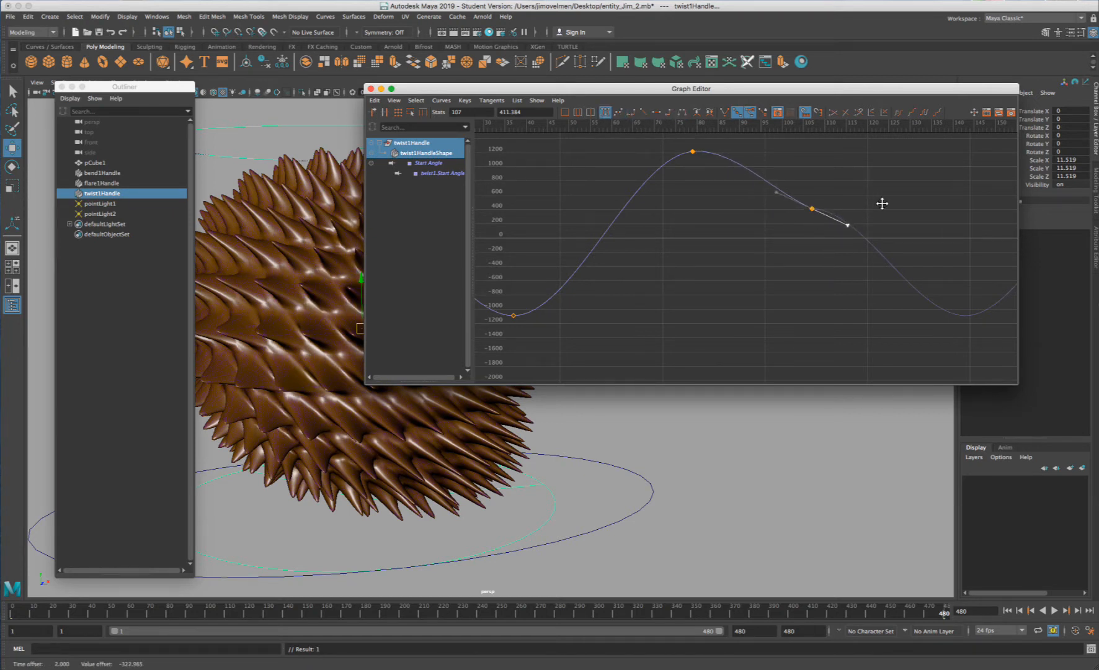
pyautogui.click(606, 113)
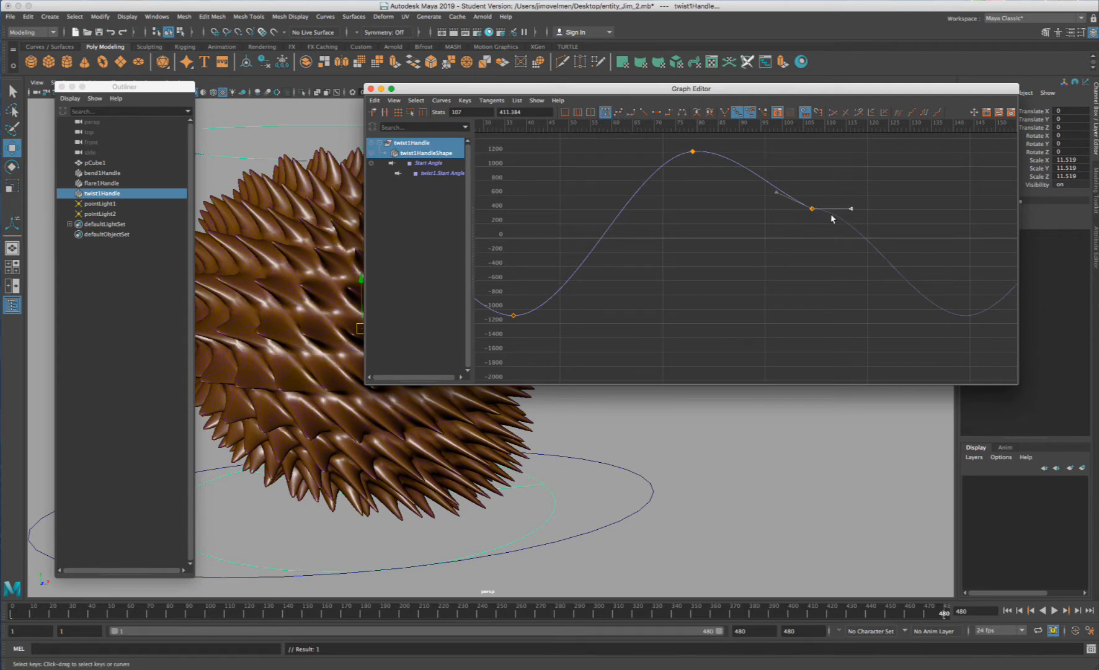
pyautogui.moveTo(874, 204); pyautogui.dragTo(873, 216, button='middle')
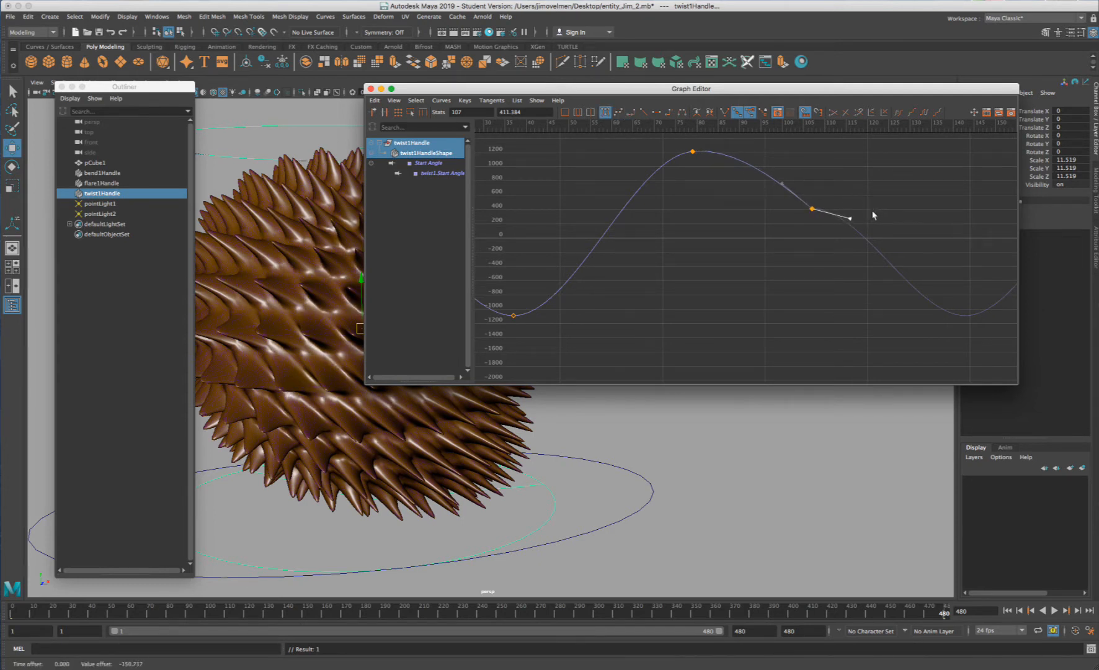
# - Break the tangents of the twist curve's frame 107 key and adjust its incoming handle separately
pyautogui.moveTo(822, 185); pyautogui.dragTo(795, 235)
pyautogui.click(724, 113)
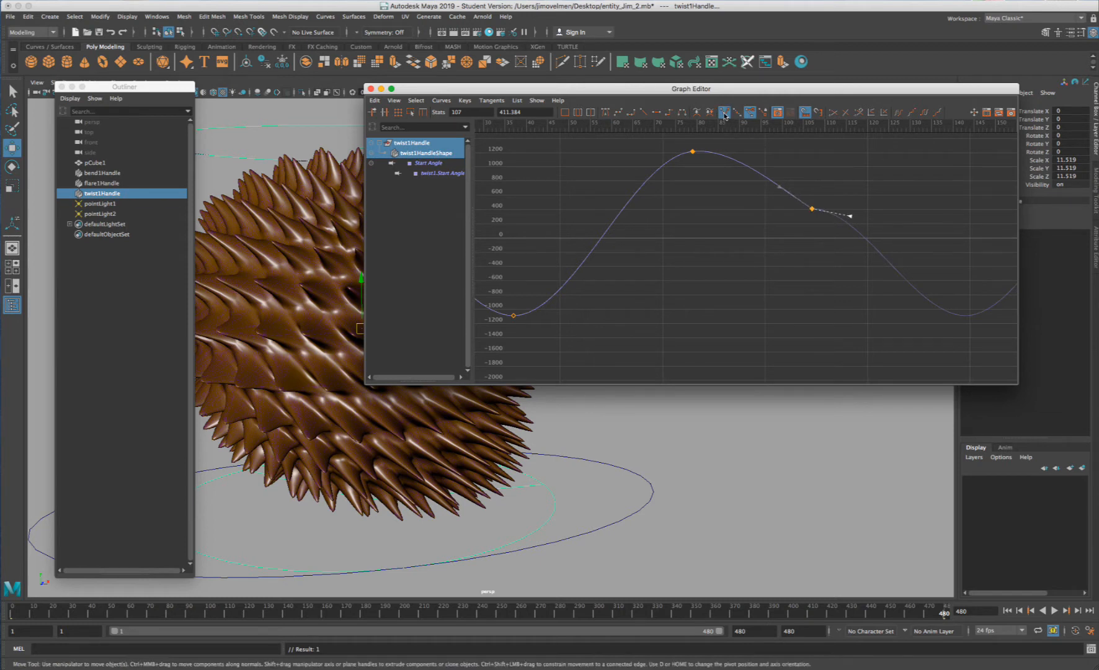
pyautogui.moveTo(822, 185); pyautogui.dragTo(774, 243)
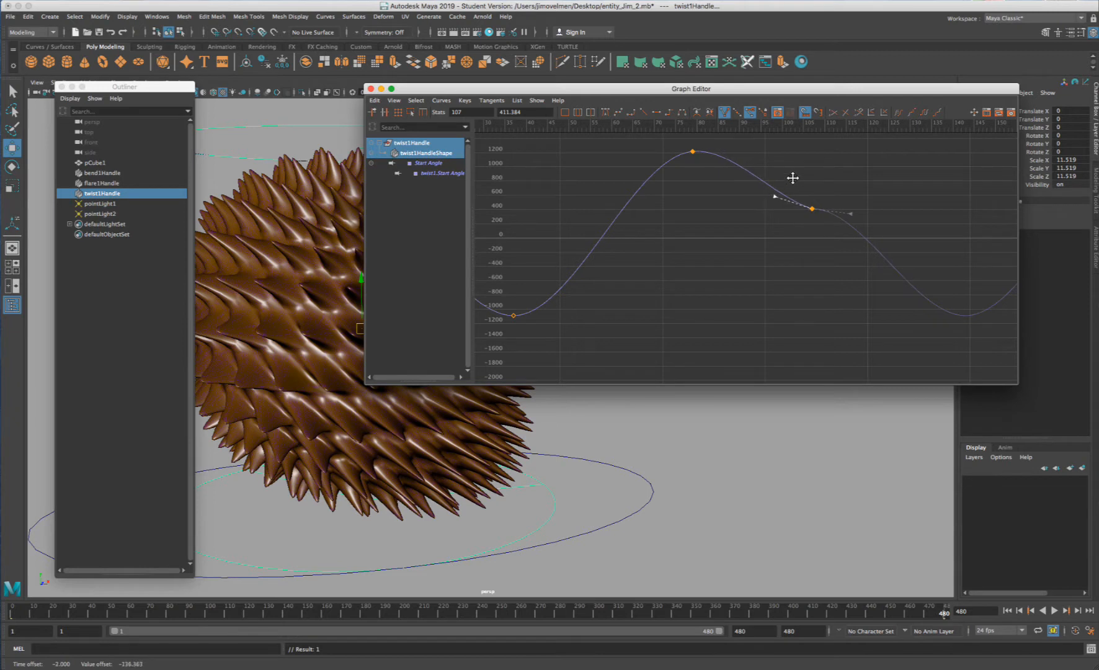
# - Tilt the outgoing tangent of the twist curve's first key at frame 1 downward to smooth the start of the cycle
pyautogui.keyDown('alt'); pyautogui.moveTo(768, 257); pyautogui.dragTo(873, 240, button='middle'); pyautogui.keyUp('alt')
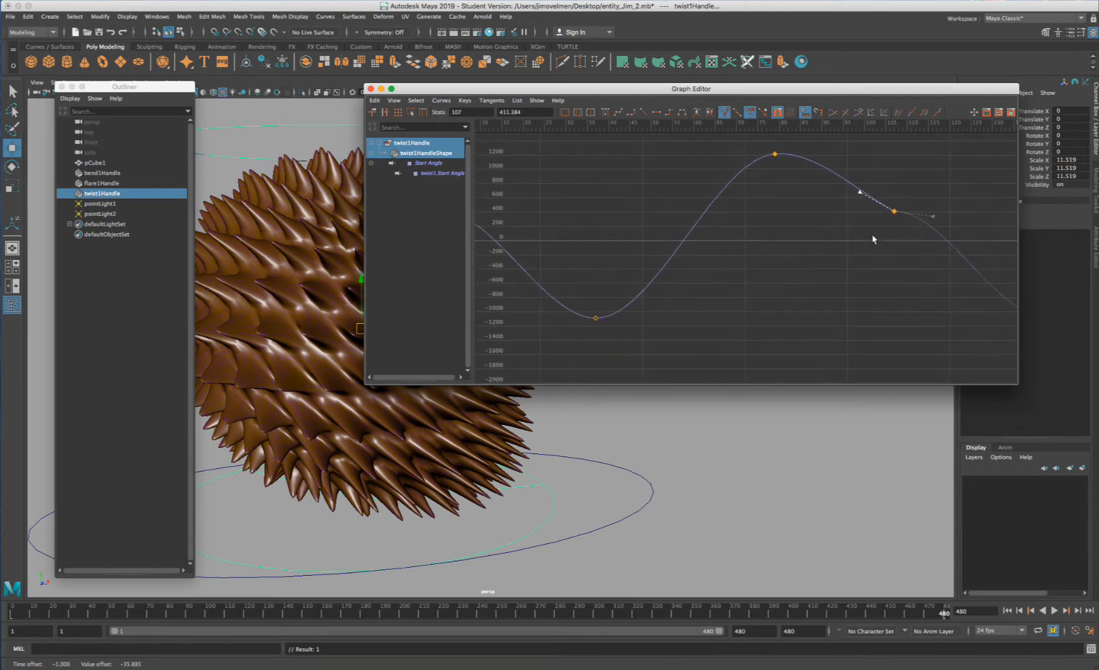
pyautogui.keyDown('alt'); pyautogui.moveTo(723, 288); pyautogui.dragTo(851, 302, button='middle'); pyautogui.keyUp('alt')
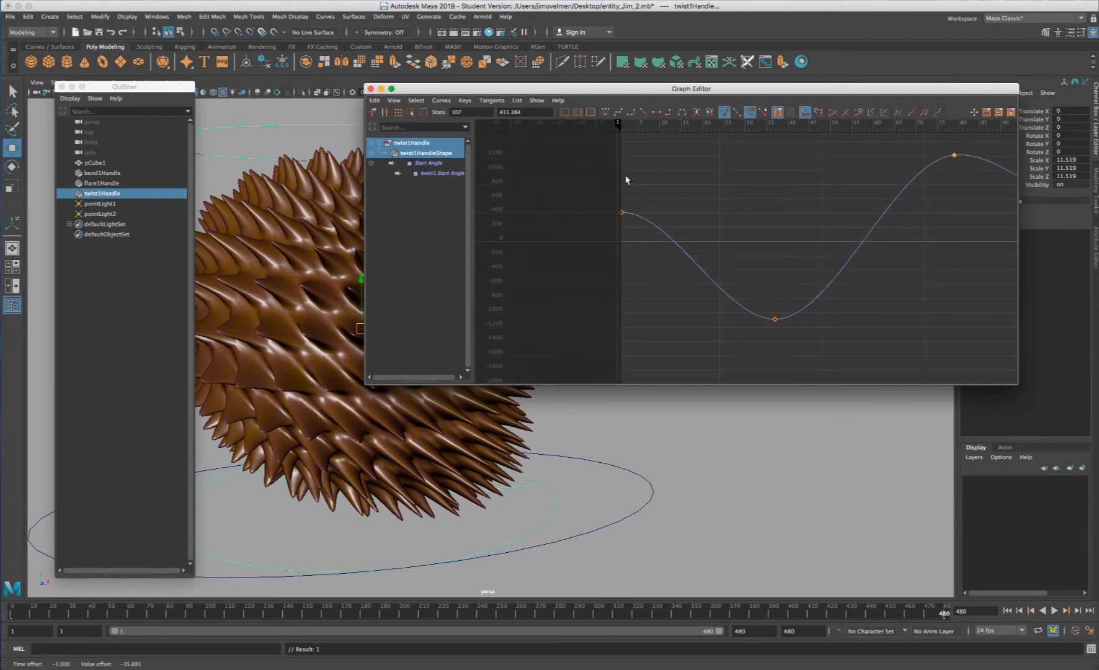
pyautogui.moveTo(611, 227); pyautogui.dragTo(652, 196)
pyautogui.keyDown('alt'); pyautogui.moveTo(693, 219); pyautogui.dragTo(569, 225, button='middle'); pyautogui.keyUp('alt')
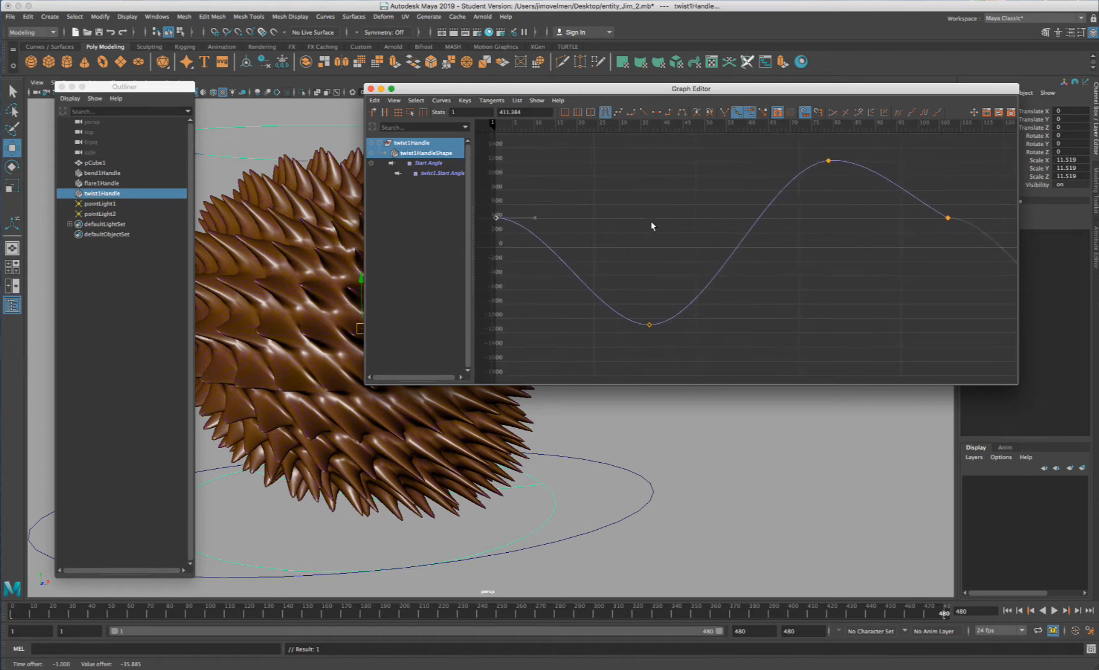
pyautogui.keyDown('alt'); pyautogui.moveTo(653, 226); pyautogui.dragTo(597, 237, button='right'); pyautogui.keyUp('alt')
pyautogui.moveTo(622, 237); pyautogui.dragTo(613, 247)
pyautogui.scroll(-3, 666, 212)
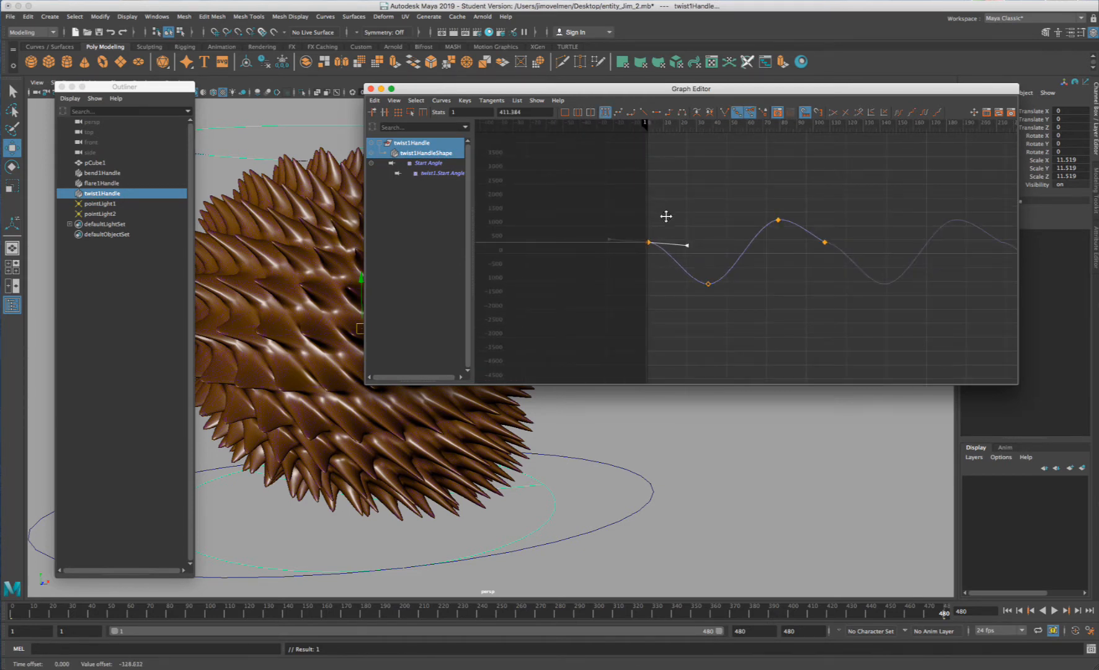
pyautogui.scroll(4, 747, 257)
pyautogui.scroll(-2, 747, 257)
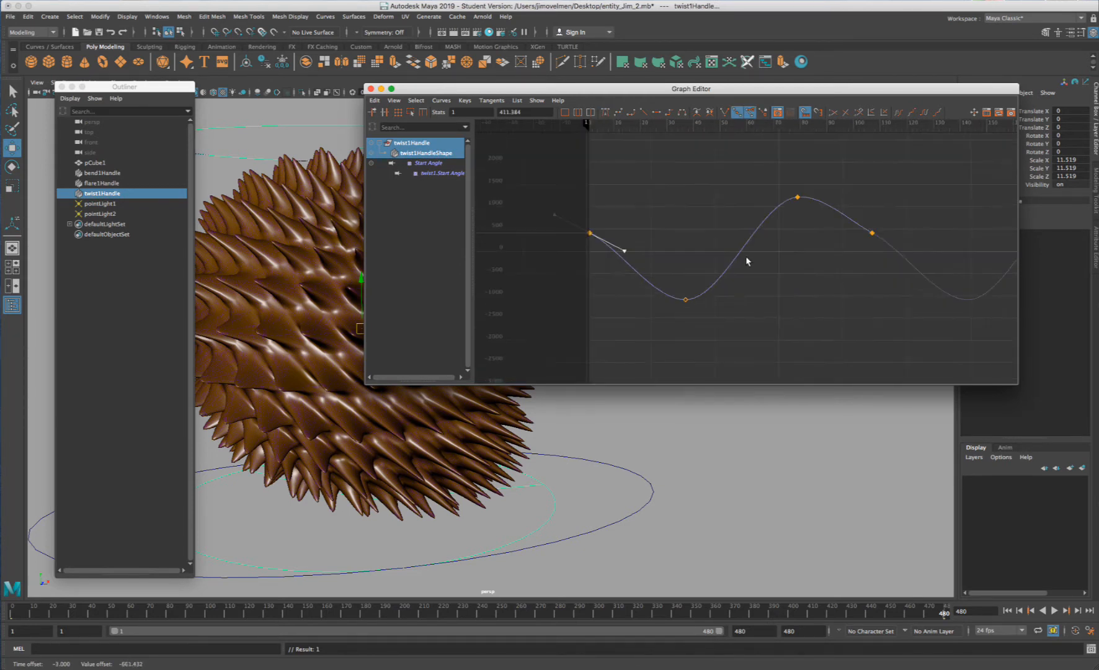
pyautogui.scroll(2, 747, 257)
pyautogui.moveTo(568, 220)
pyautogui.mouseDown(button='middle')
pyautogui.moveTo(562, 230)
pyautogui.moveTo(567, 215)
pyautogui.mouseUp(button='middle')
pyautogui.scroll(-3, 587, 221)
# - Return to frame 1, then shrink the Graph Editor and place it clear of the spiky model
pyautogui.moveTo(928, 614)
pyautogui.mouseDown()
pyautogui.moveTo(636, 617)
pyautogui.moveTo(139, 650)
pyautogui.moveTo(24, 639)
pyautogui.moveTo(887, 606)
pyautogui.moveTo(136, 609)
pyautogui.moveTo(13, 593)
pyautogui.mouseUp()
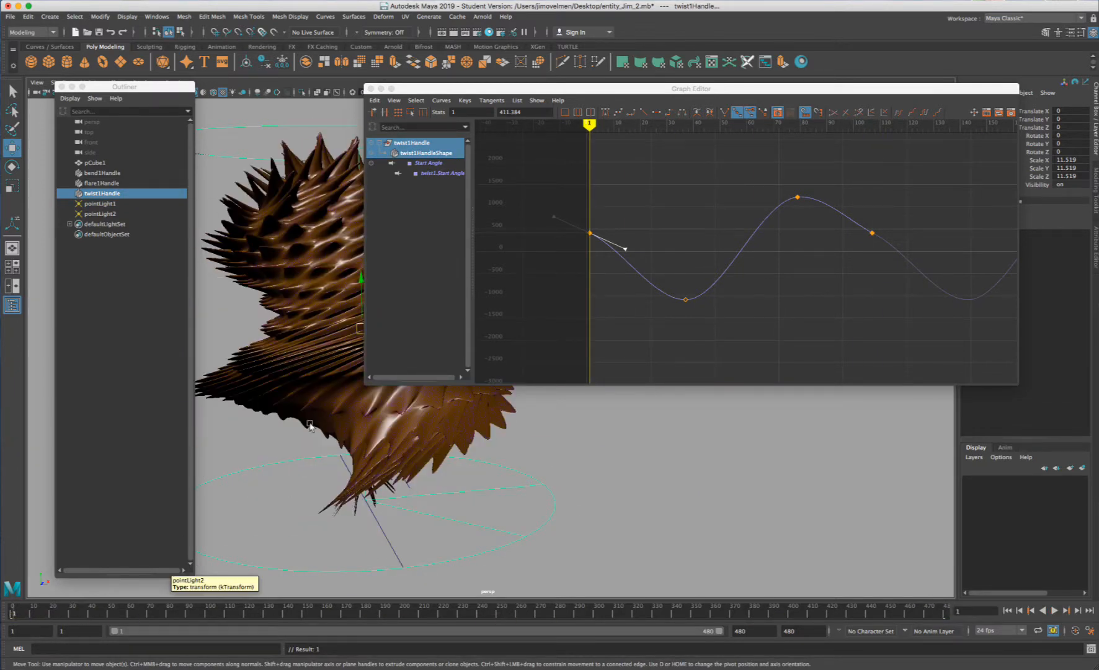
pyautogui.moveTo(1017, 385); pyautogui.dragTo(862, 285)
pyautogui.moveTo(455, 88); pyautogui.dragTo(662, 113)
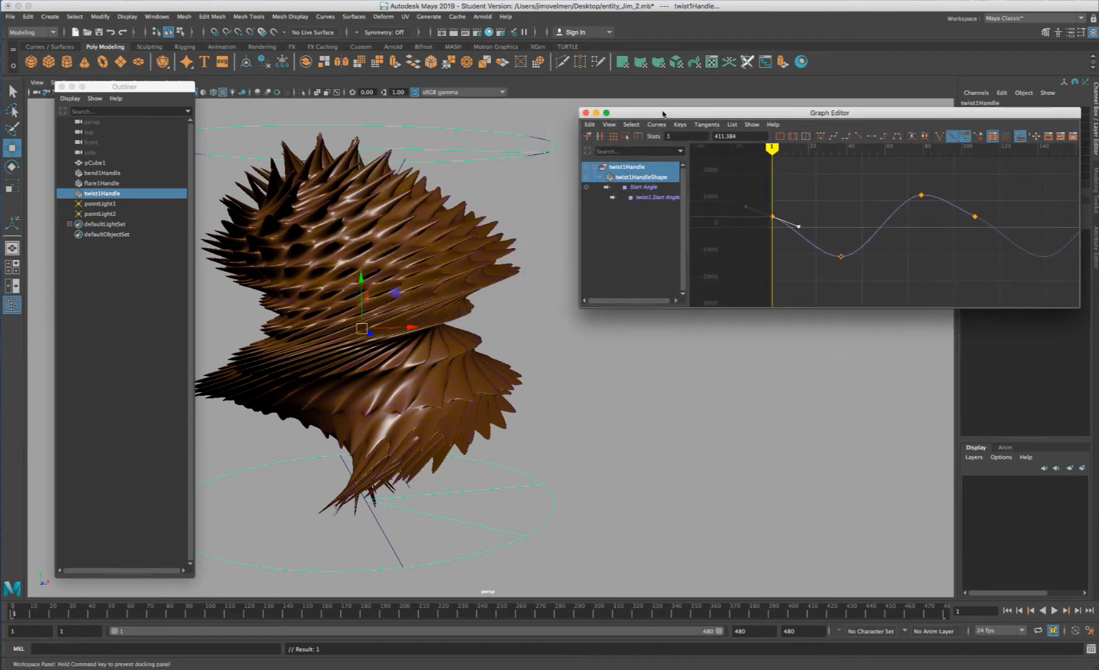
# - Scrub through the timeline and play the animation to review the twisting model with the Graph Editor out of the way
pyautogui.moveTo(444, 613)
pyautogui.mouseDown()
pyautogui.moveTo(608, 623)
pyautogui.moveTo(913, 616)
pyautogui.moveTo(565, 636)
pyautogui.moveTo(18, 615)
pyautogui.moveTo(658, 614)
pyautogui.moveTo(305, 613)
pyautogui.mouseUp()
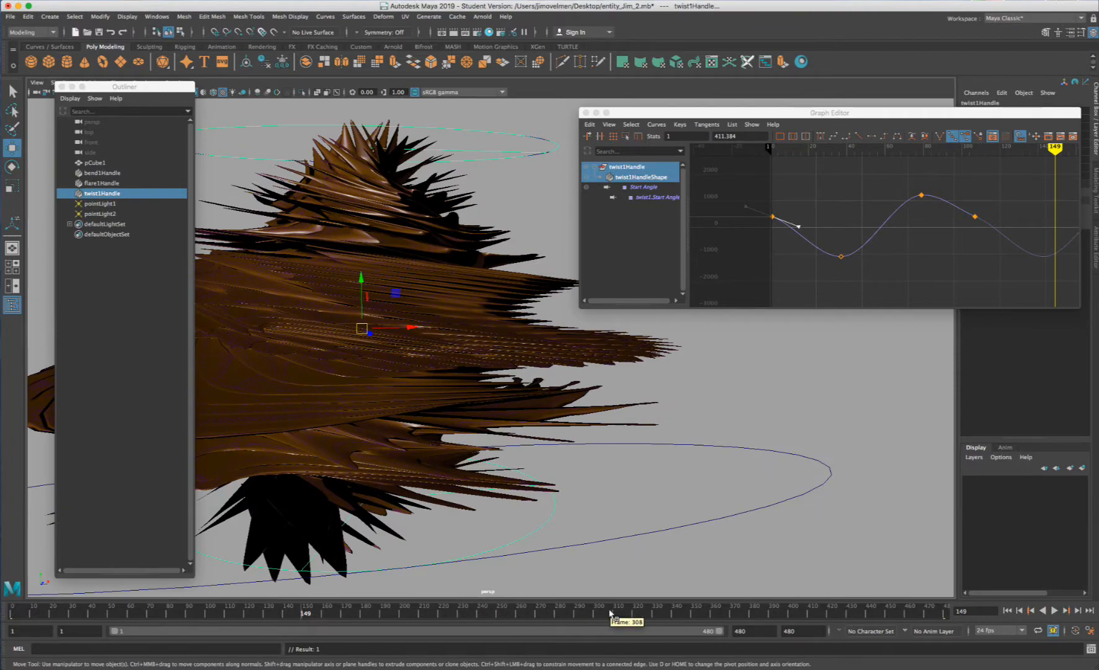
pyautogui.moveTo(602, 618); pyautogui.dragTo(15, 623)
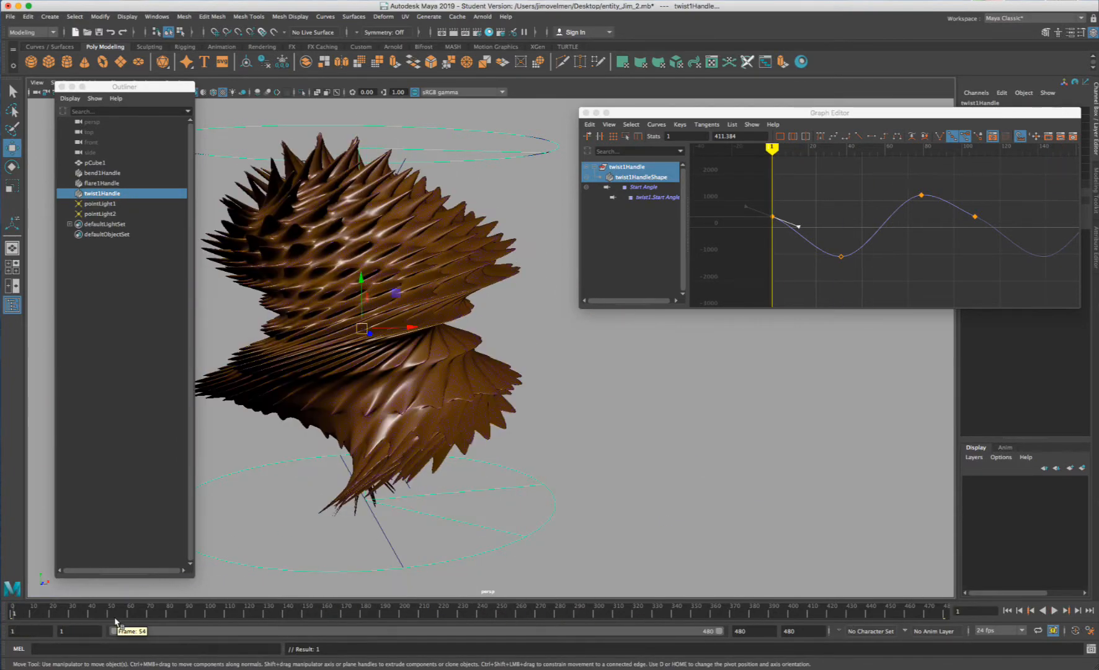
pyautogui.moveTo(270, 616); pyautogui.dragTo(826, 616)
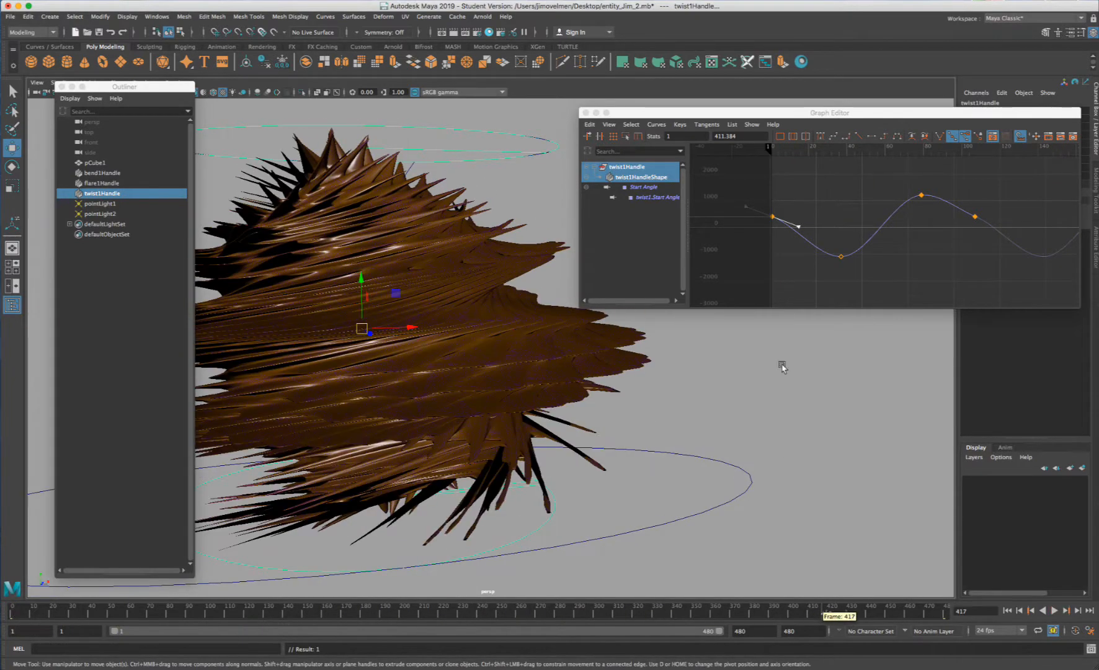
pyautogui.moveTo(810, 118); pyautogui.dragTo(655, 133)
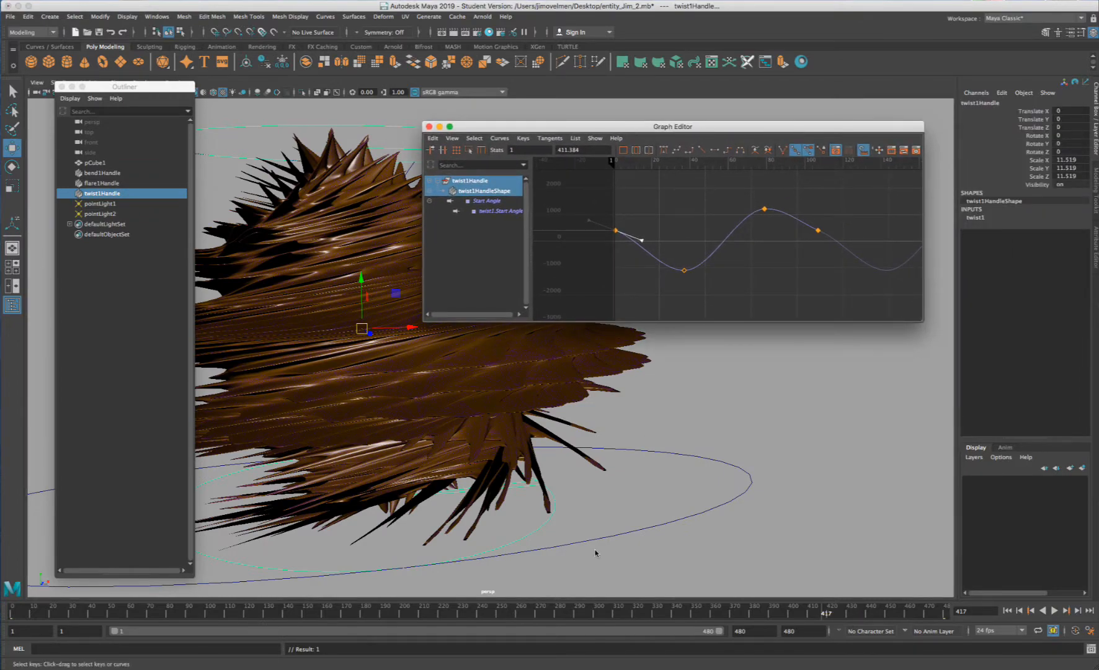
pyautogui.click(1054, 610)
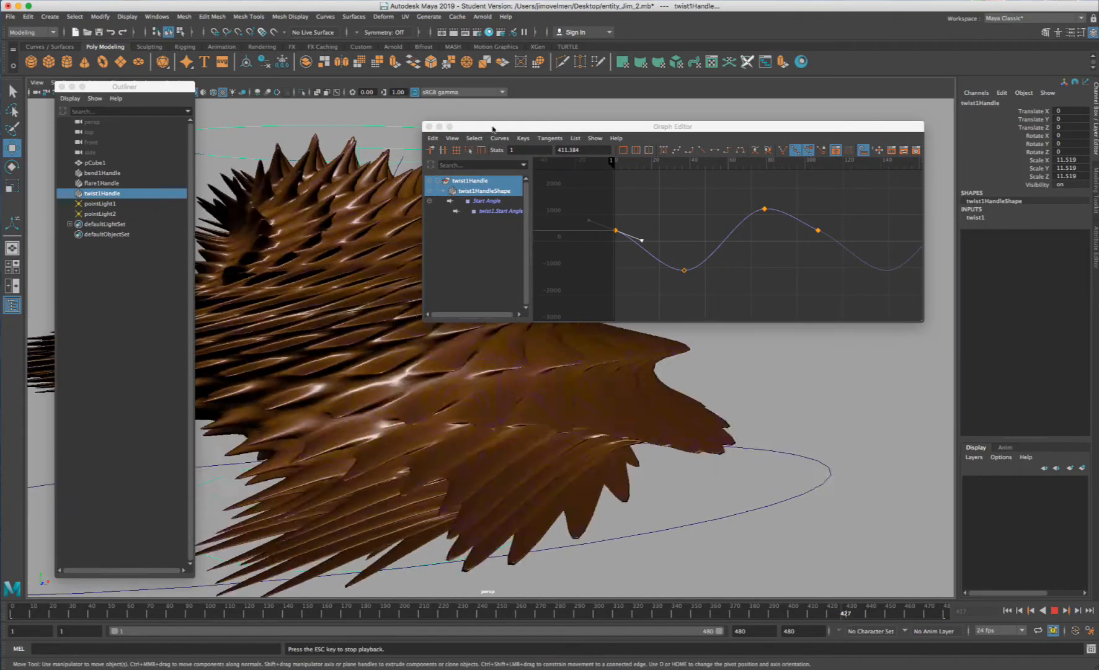
pyautogui.moveTo(495, 128); pyautogui.dragTo(801, 116)
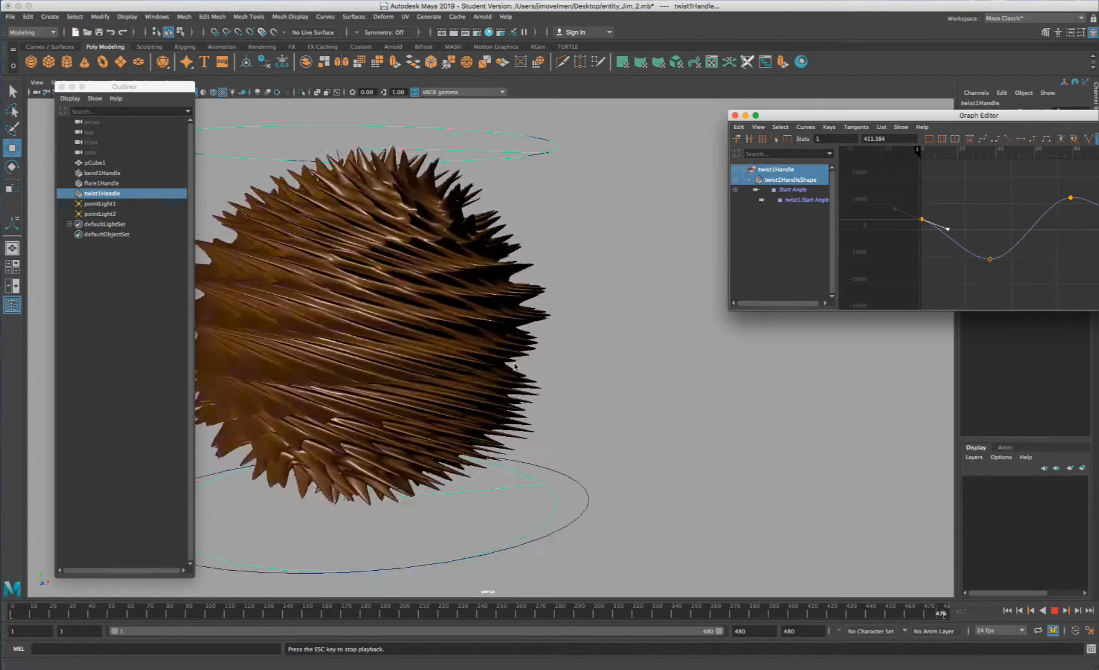
# - Try raising the twist curve's peak key at frame 79 during playback, and undo the change
pyautogui.moveTo(937, 116); pyautogui.dragTo(613, 130)
pyautogui.moveTo(756, 192); pyautogui.dragTo(728, 223)
pyautogui.scroll(-6, 743, 223)
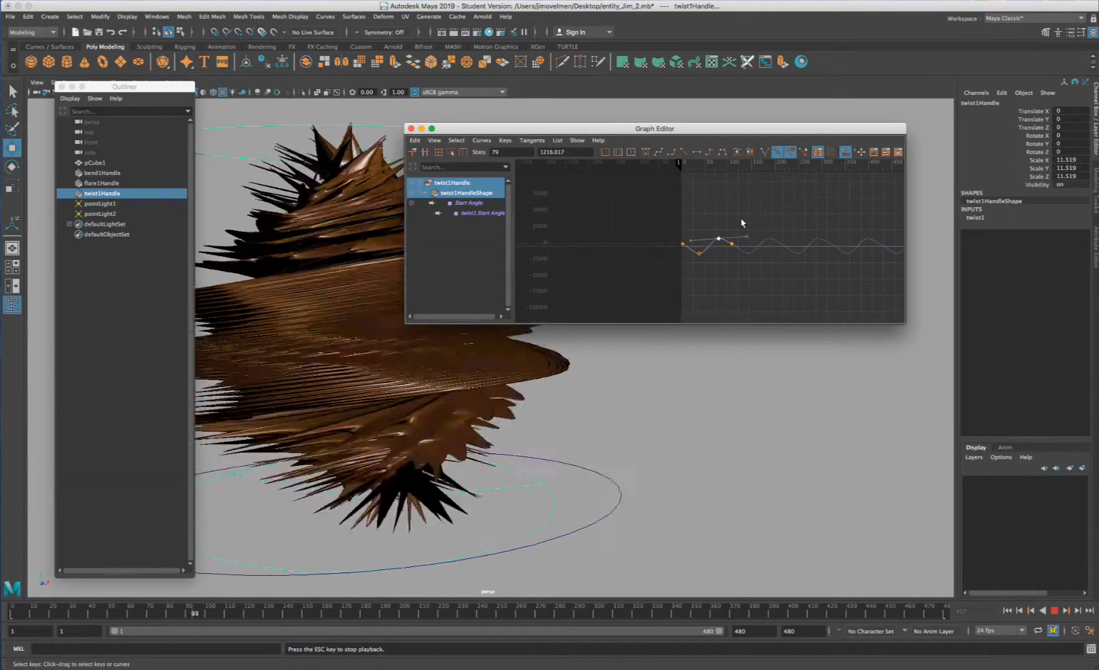
pyautogui.moveTo(780, 238); pyautogui.dragTo(777, 224, button='middle')
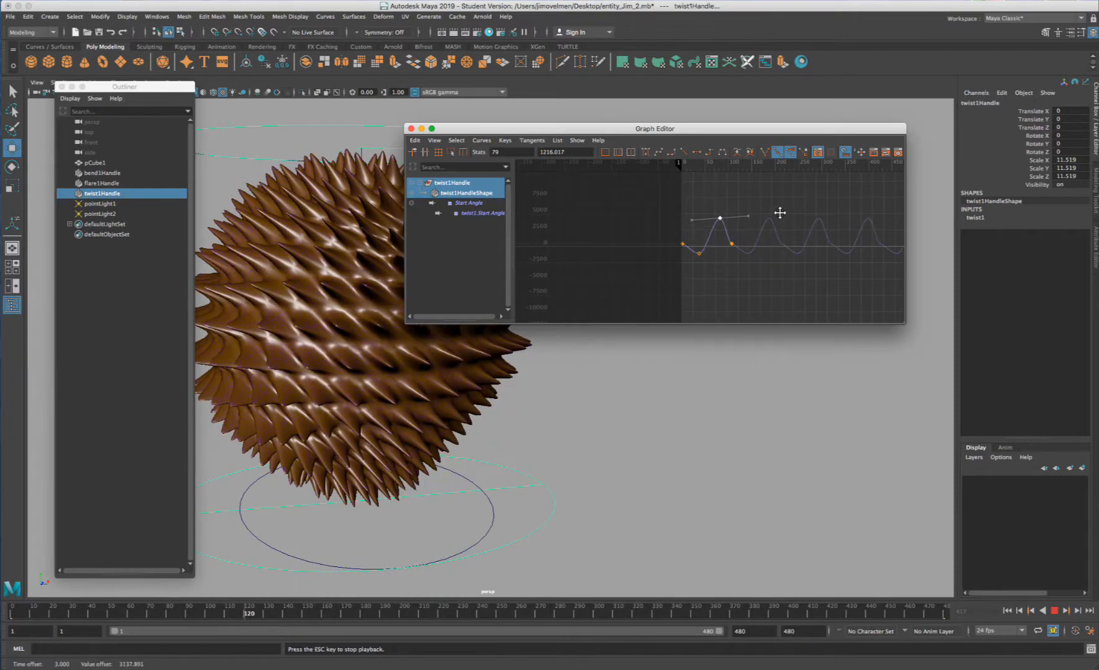
pyautogui.hotkey('ctrl', 'z')
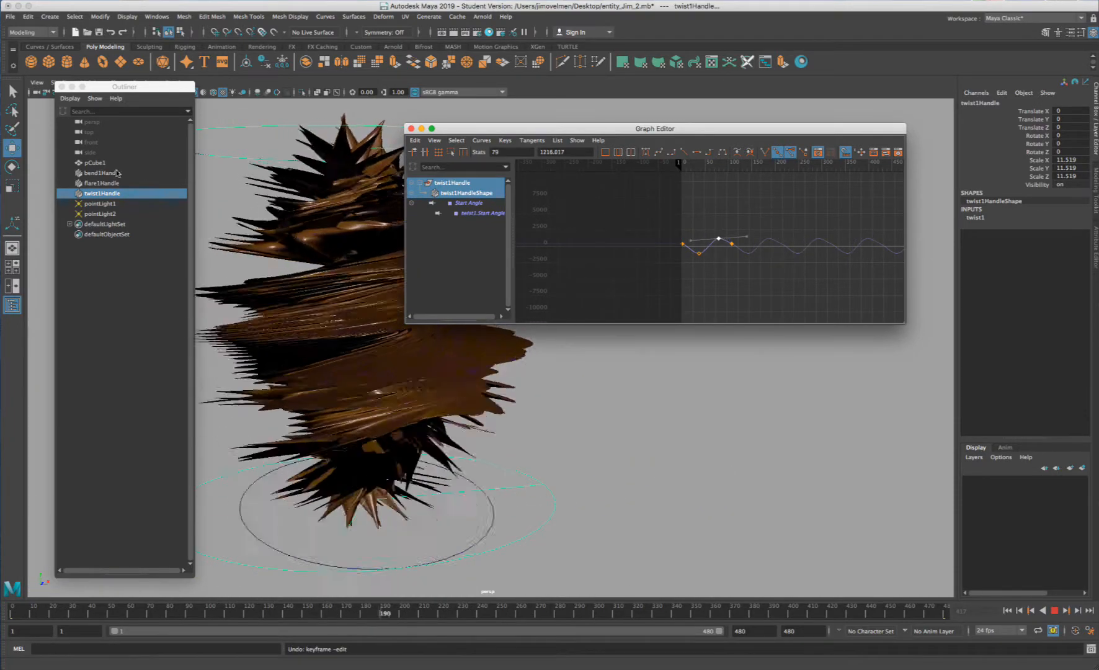
# - Show the bend1Handle, flare1Handle and twist1Handle curves together and enlarge the Graph Editor
pyautogui.click(122, 203)
pyautogui.keyDown('shift'); pyautogui.click(125, 213); pyautogui.keyUp('shift')
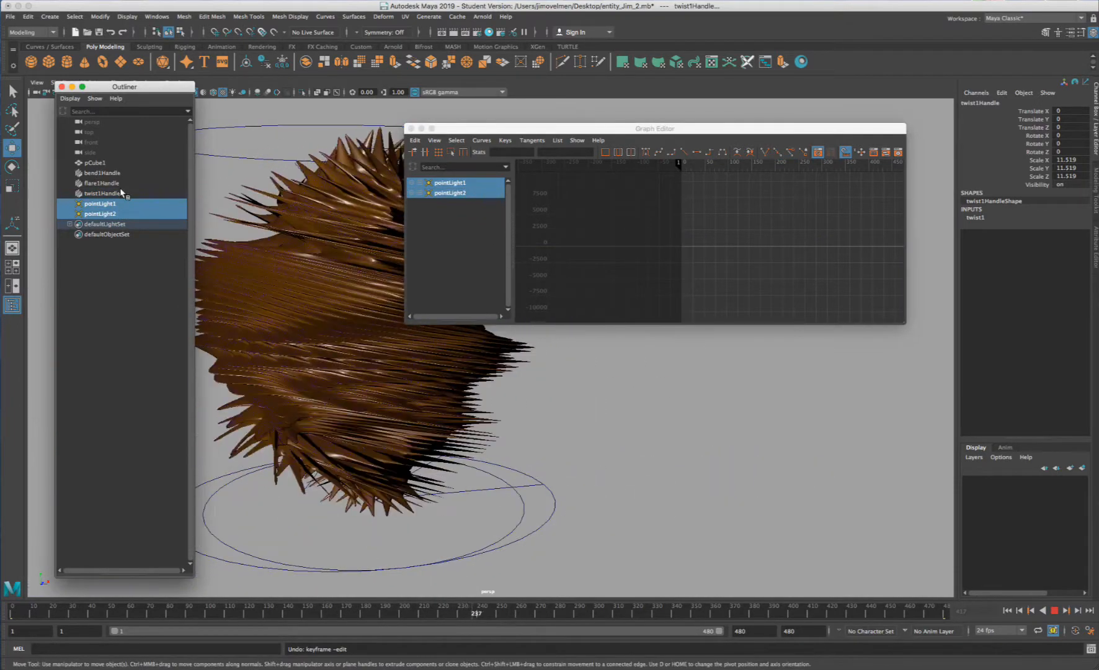
pyautogui.click(127, 193)
pyautogui.keyDown('shift'); pyautogui.click(127, 173); pyautogui.keyUp('shift')
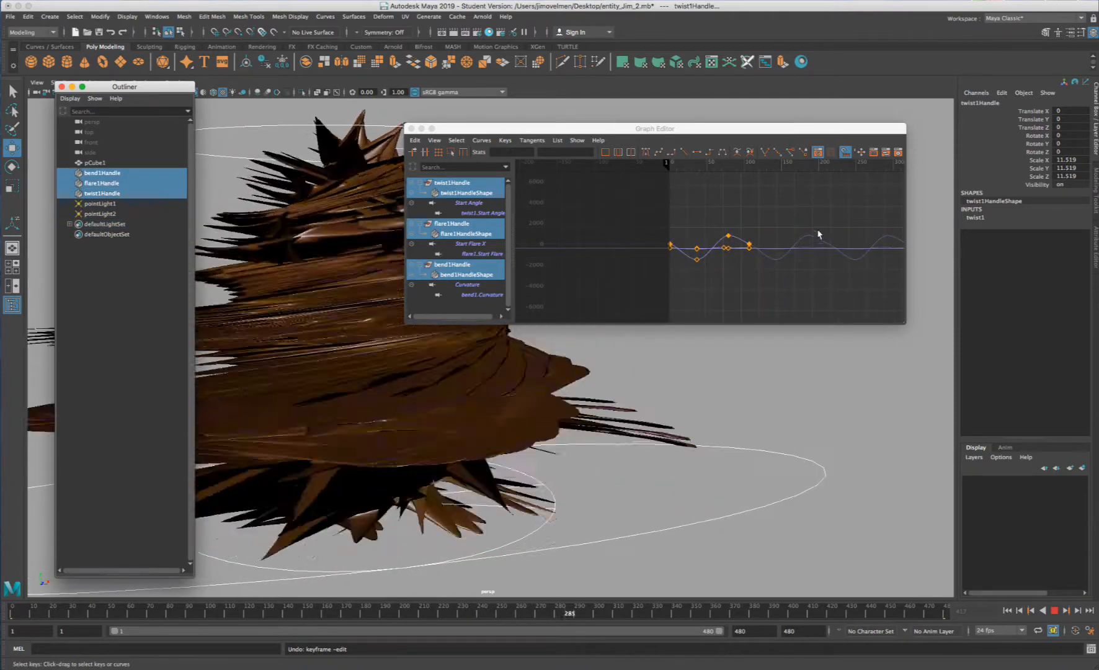
pyautogui.moveTo(905, 322); pyautogui.dragTo(1062, 407)
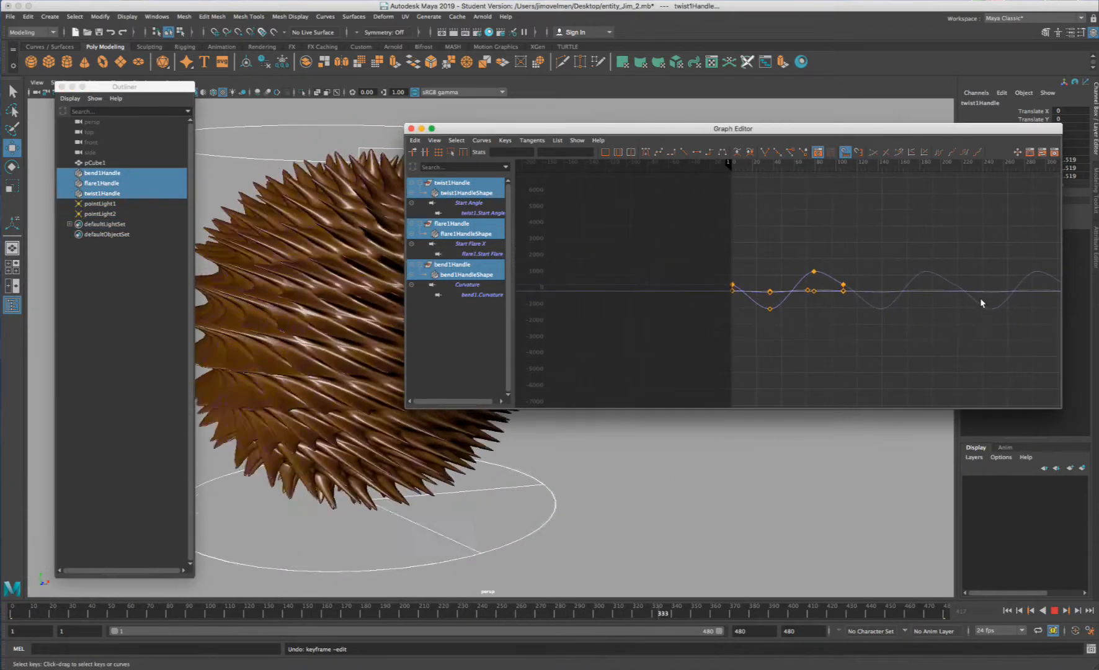
# - Review the cycling twist, flare and bend curves across the full 480-frame range in the Graph Editor
pyautogui.keyDown('alt'); pyautogui.moveTo(982, 302); pyautogui.dragTo(770, 264, button='middle'); pyautogui.keyUp('alt')
pyautogui.scroll(-5, 770, 264)
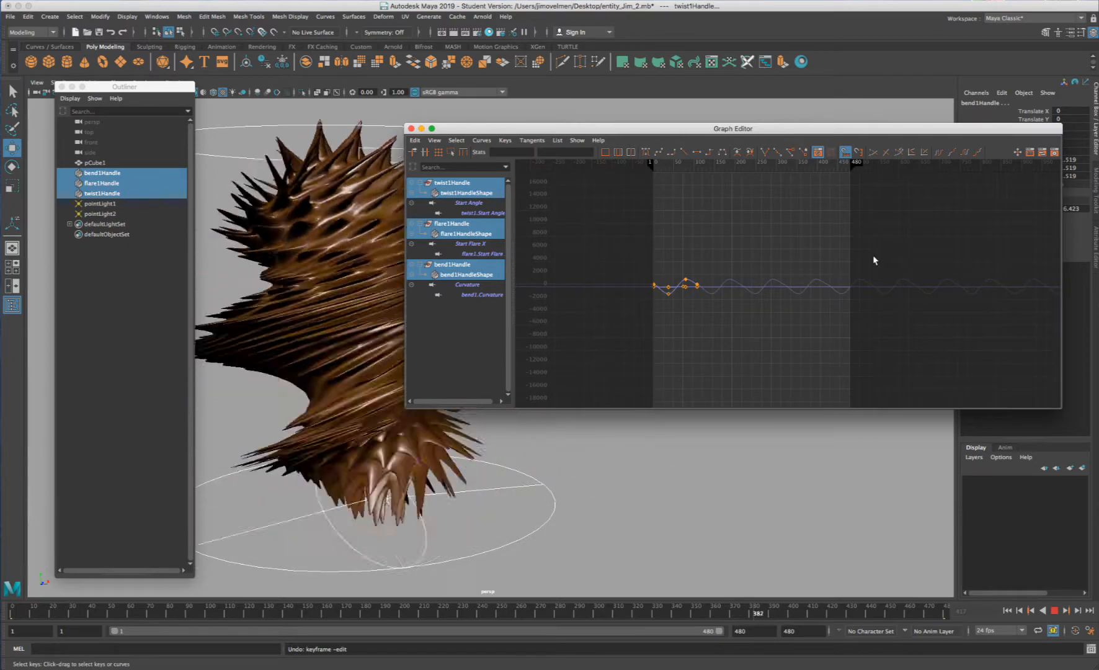
pyautogui.scroll(-3, 884, 268)
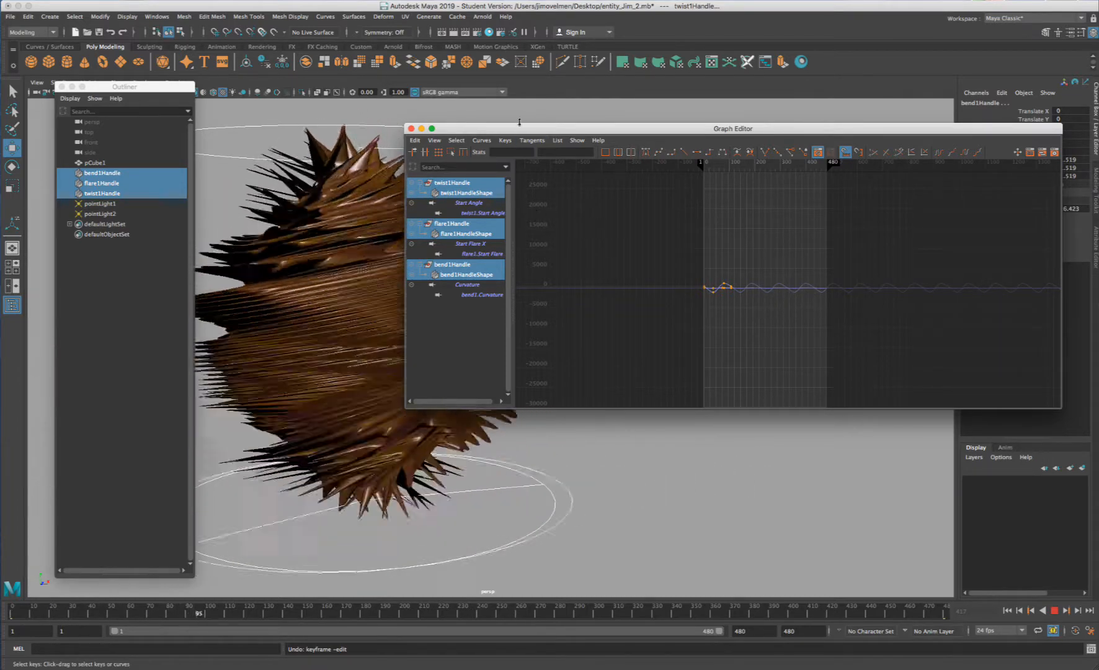
pyautogui.moveTo(488, 133); pyautogui.dragTo(567, 102)
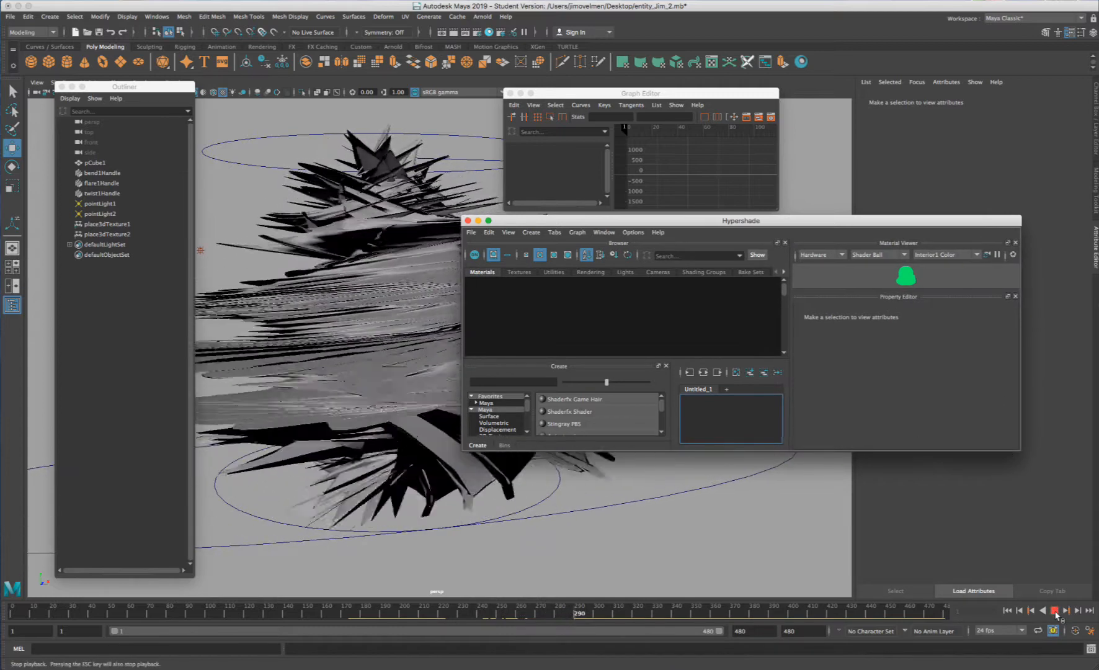
# - Stop the playback, then enlarge the Hypershade and place it clear of the spiky model
pyautogui.click(1055, 611)
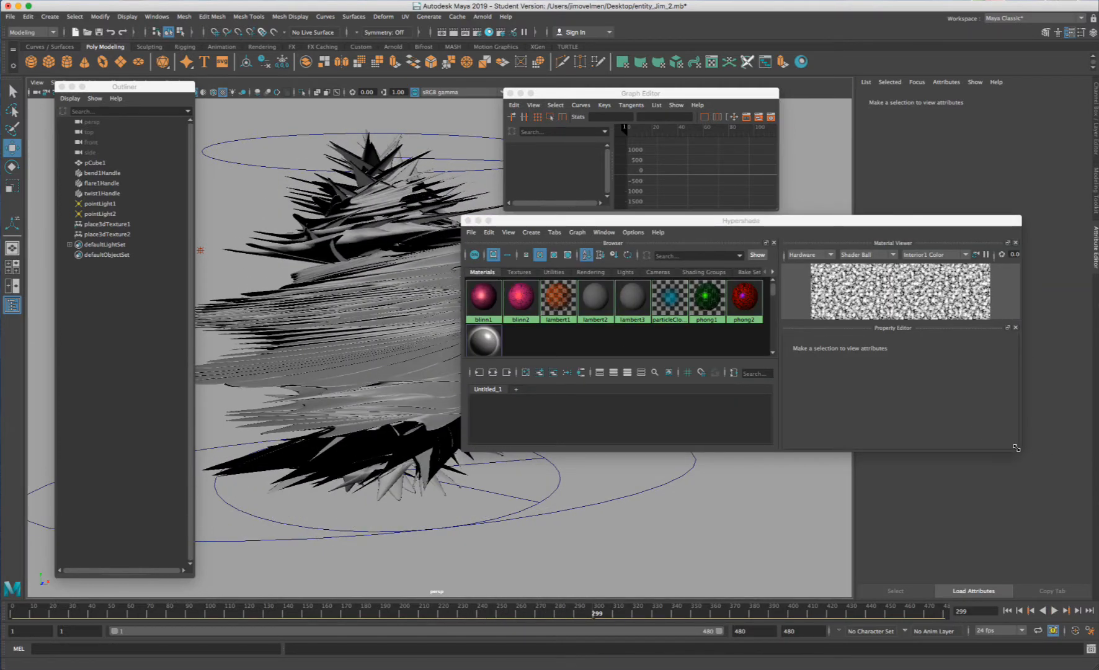
pyautogui.moveTo(1019, 450); pyautogui.dragTo(1055, 519)
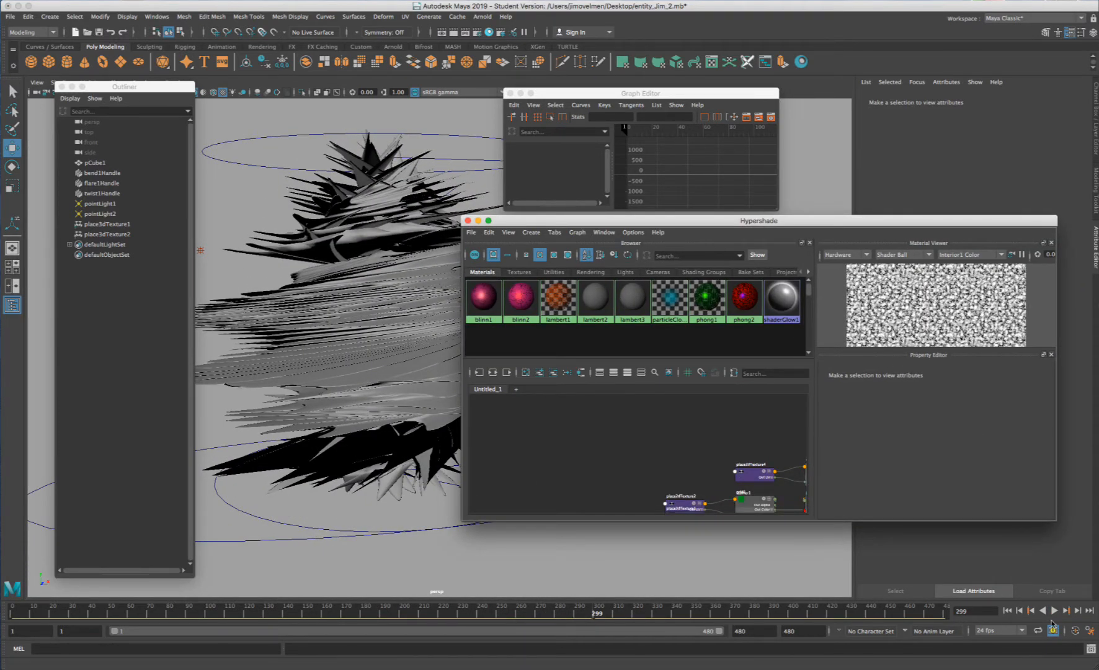
pyautogui.moveTo(683, 223); pyautogui.dragTo(696, 289)
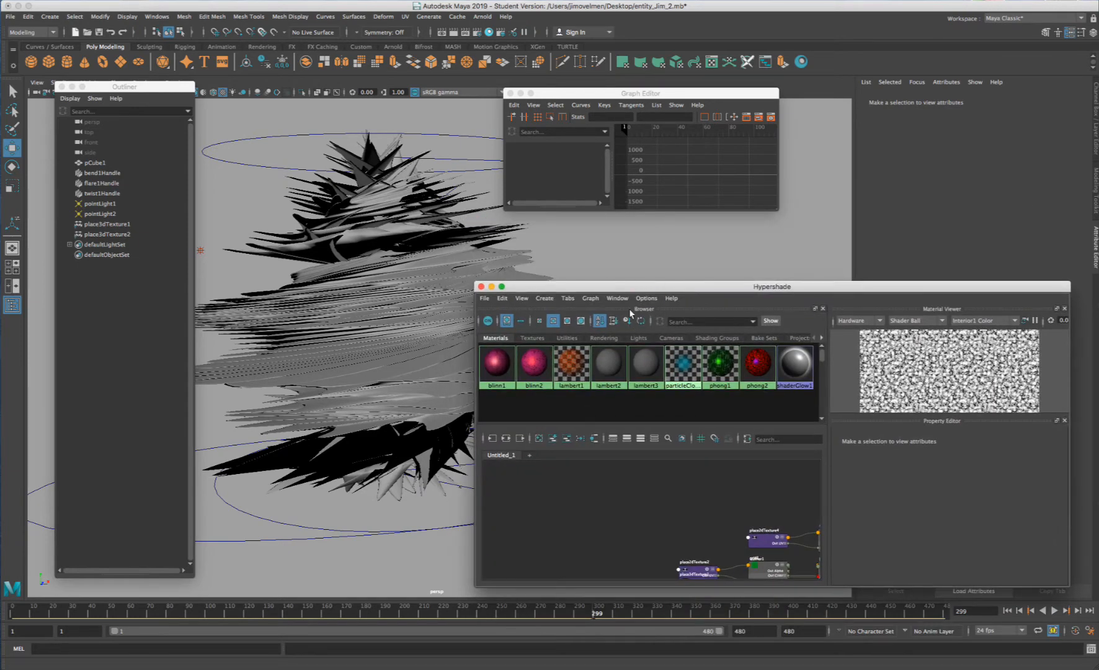
pyautogui.moveTo(530, 287); pyautogui.dragTo(522, 239)
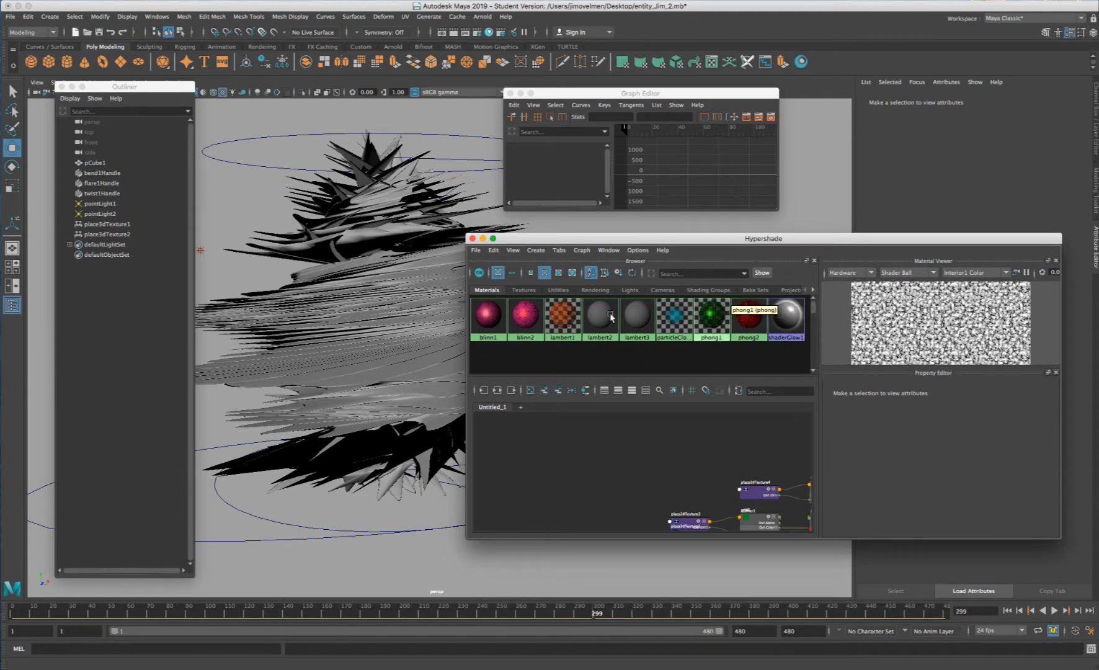
pyautogui.moveTo(673, 238); pyautogui.dragTo(724, 225)
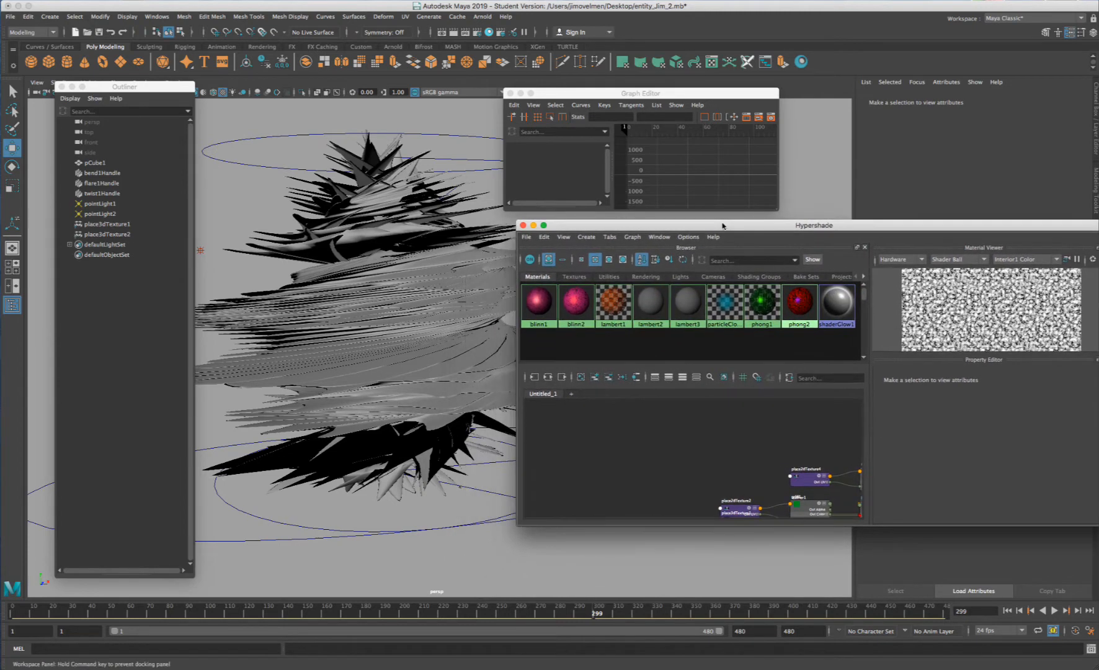
# - Apply the blinn1 material to pCube1 and play the animation to preview it
pyautogui.moveTo(543, 306); pyautogui.dragTo(365, 326, button='middle')
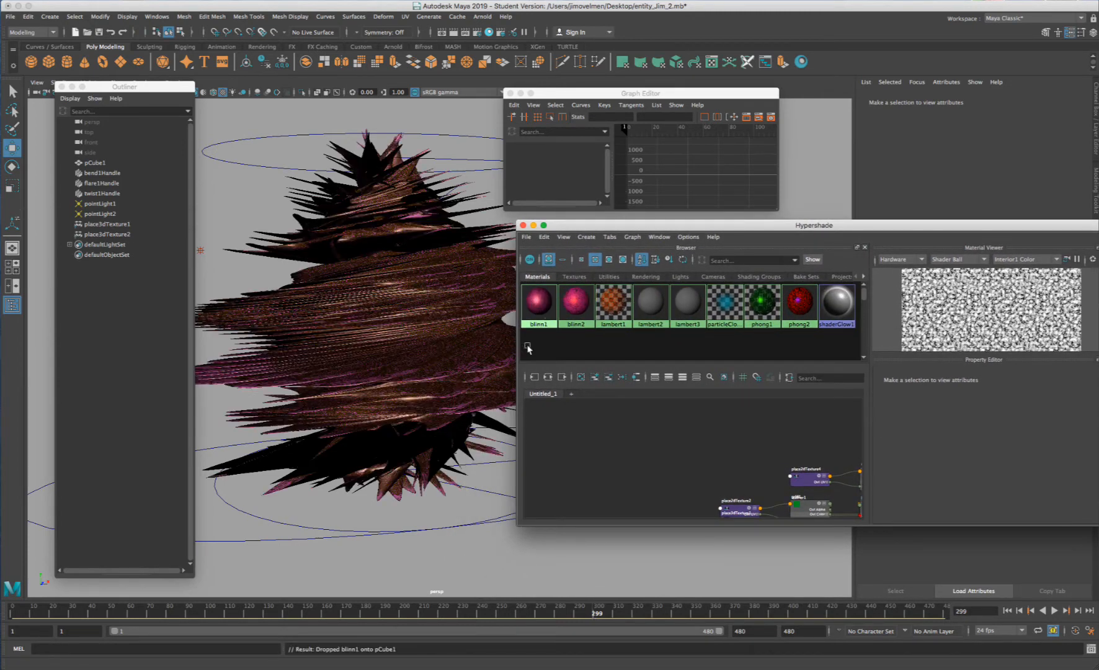
pyautogui.scroll(2, 431, 392)
pyautogui.keyDown('alt'); pyautogui.moveTo(416, 399); pyautogui.dragTo(414, 406); pyautogui.keyUp('alt')
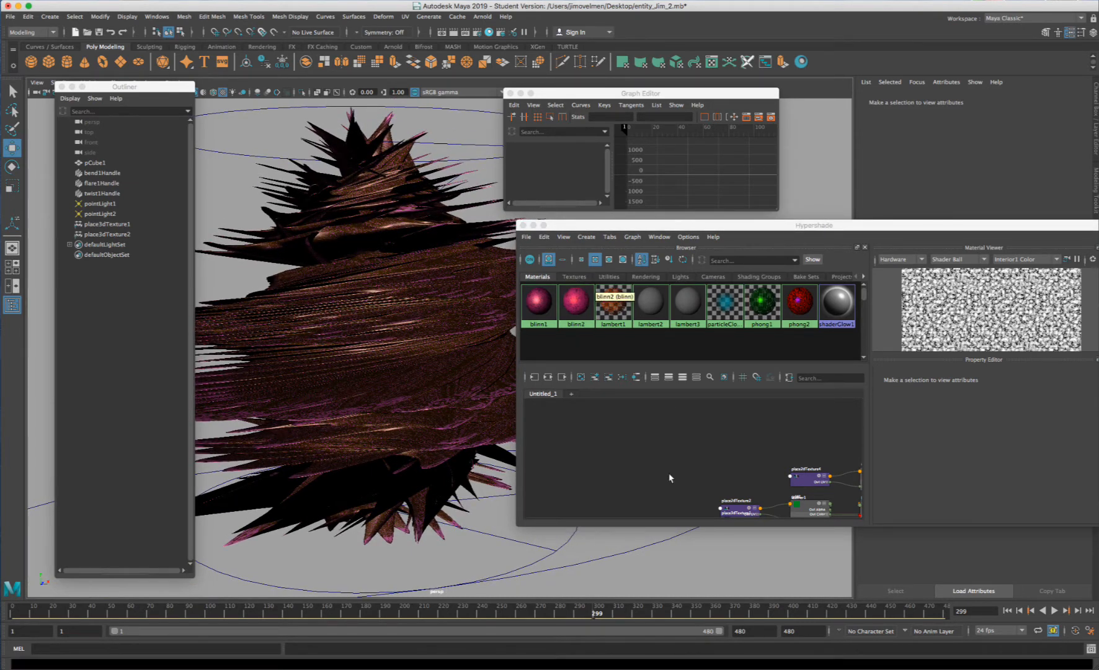
pyautogui.click(1056, 612)
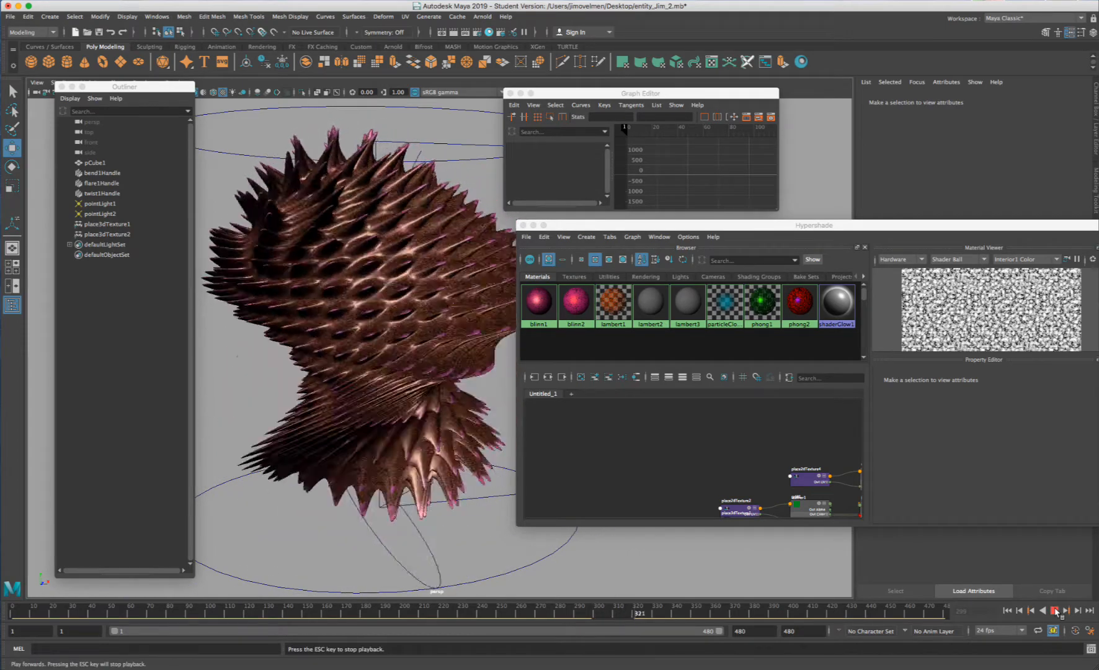
# - Try the blinn2 material on pCube1 during playback, replace it with lambert1 and stop the playback
pyautogui.moveTo(580, 310); pyautogui.dragTo(393, 356, button='middle')
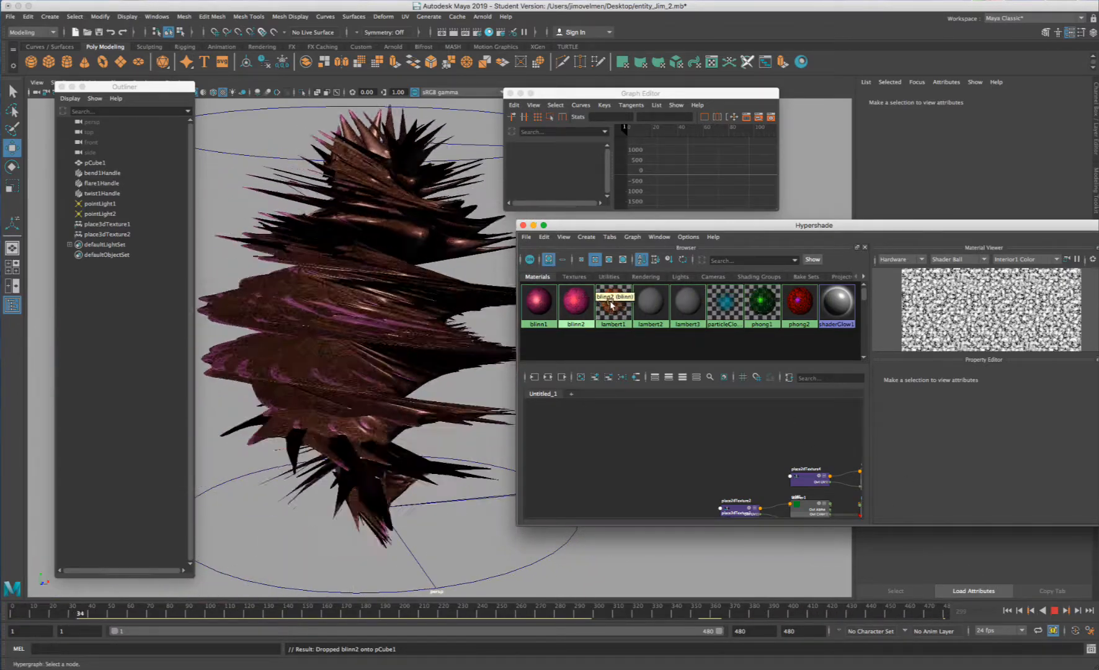
pyautogui.moveTo(622, 304); pyautogui.dragTo(362, 300, button='middle')
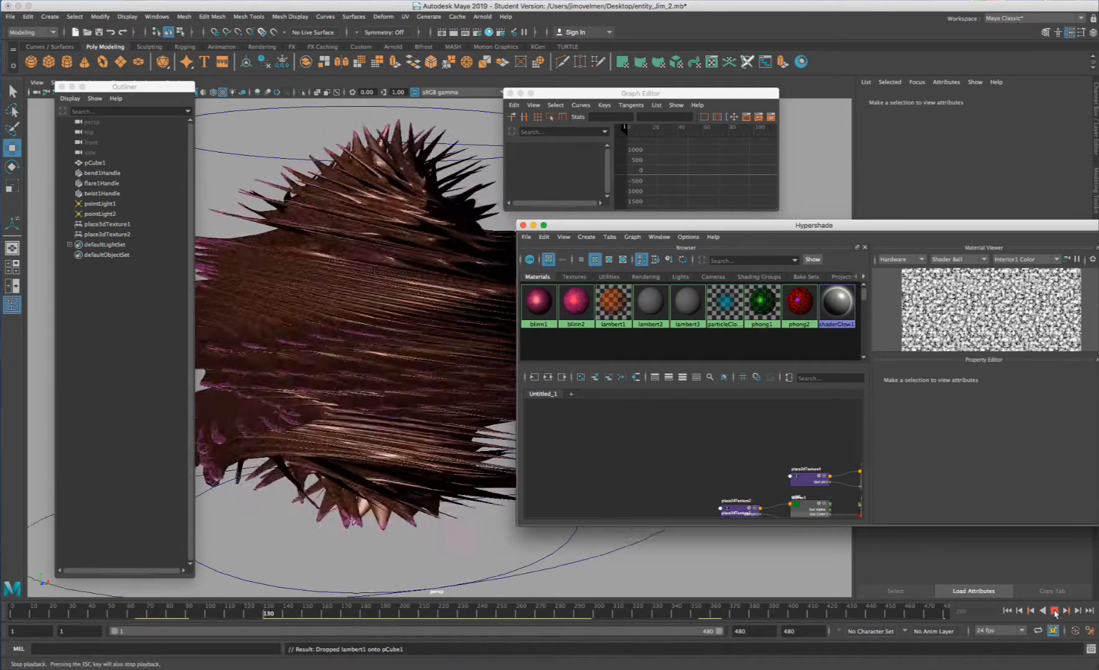
pyautogui.click(1054, 611)
pyautogui.moveTo(613, 304); pyautogui.dragTo(386, 309, button='middle')
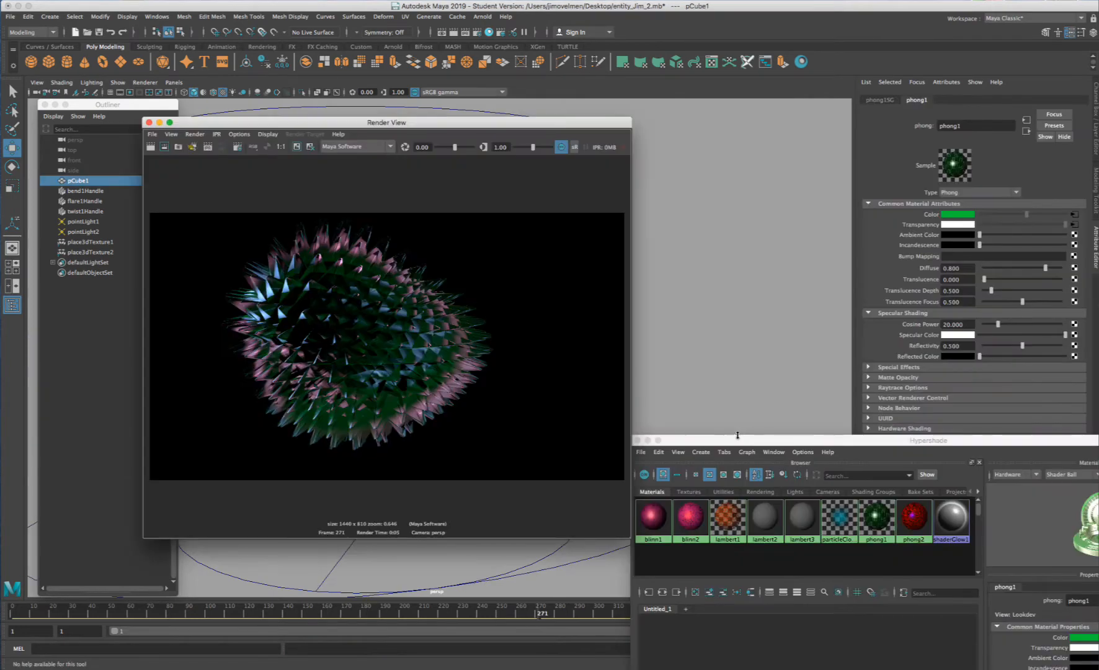
# - Arrange the Hypershade and Render View so the spiky model, the materials and the render are all accessible
pyautogui.moveTo(736, 444); pyautogui.dragTo(617, 144)
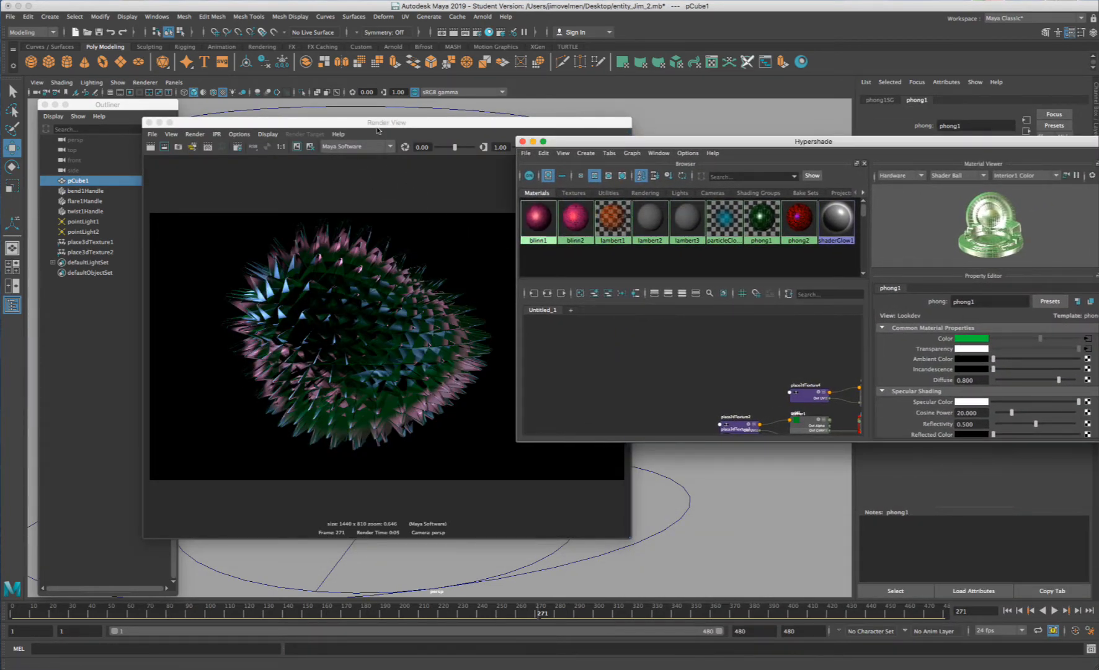
pyautogui.moveTo(344, 122)
pyautogui.mouseDown()
pyautogui.moveTo(912, 133)
pyautogui.moveTo(324, 147)
pyautogui.moveTo(345, 147)
pyautogui.mouseUp()
pyautogui.moveTo(736, 145); pyautogui.dragTo(720, 114)
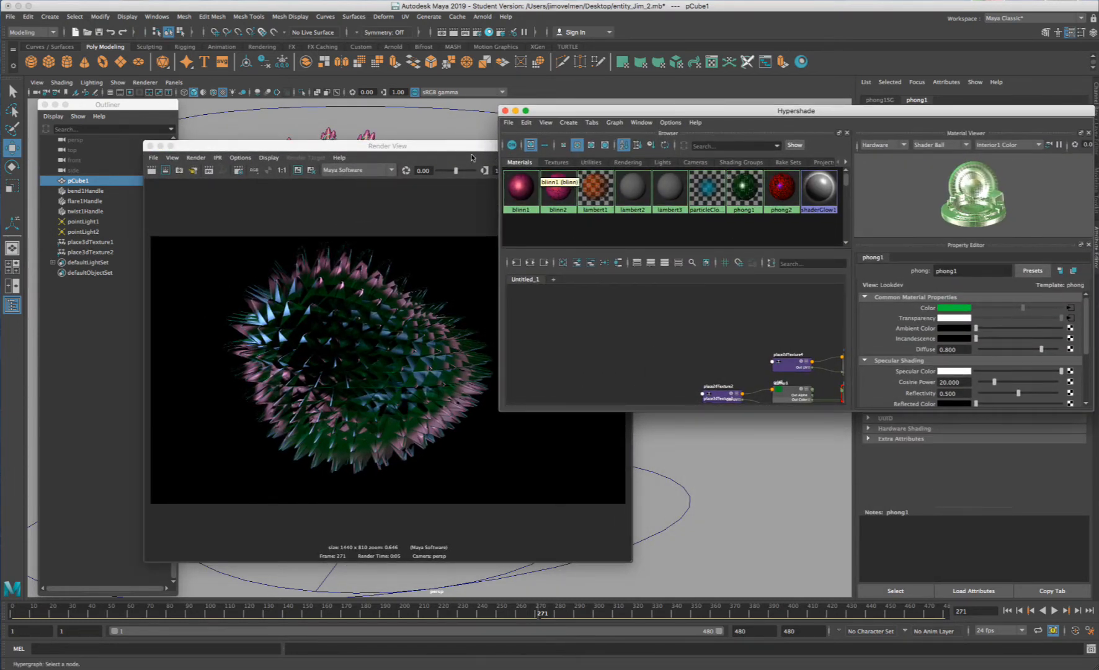
pyautogui.moveTo(452, 146); pyautogui.dragTo(747, 233)
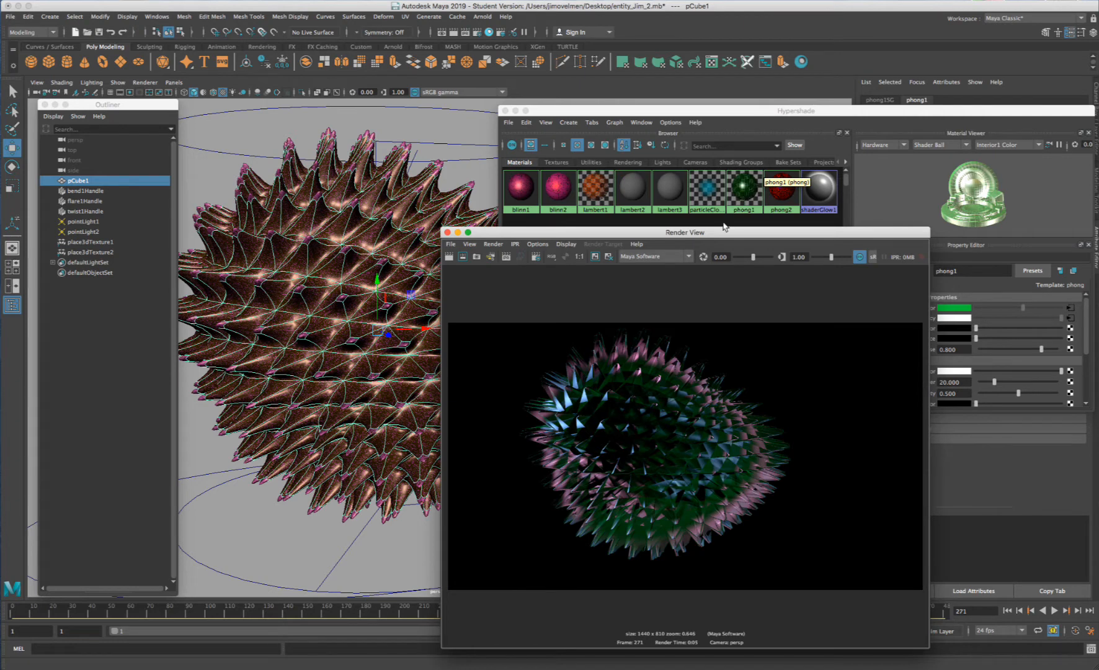
pyautogui.moveTo(707, 236); pyautogui.dragTo(763, 220)
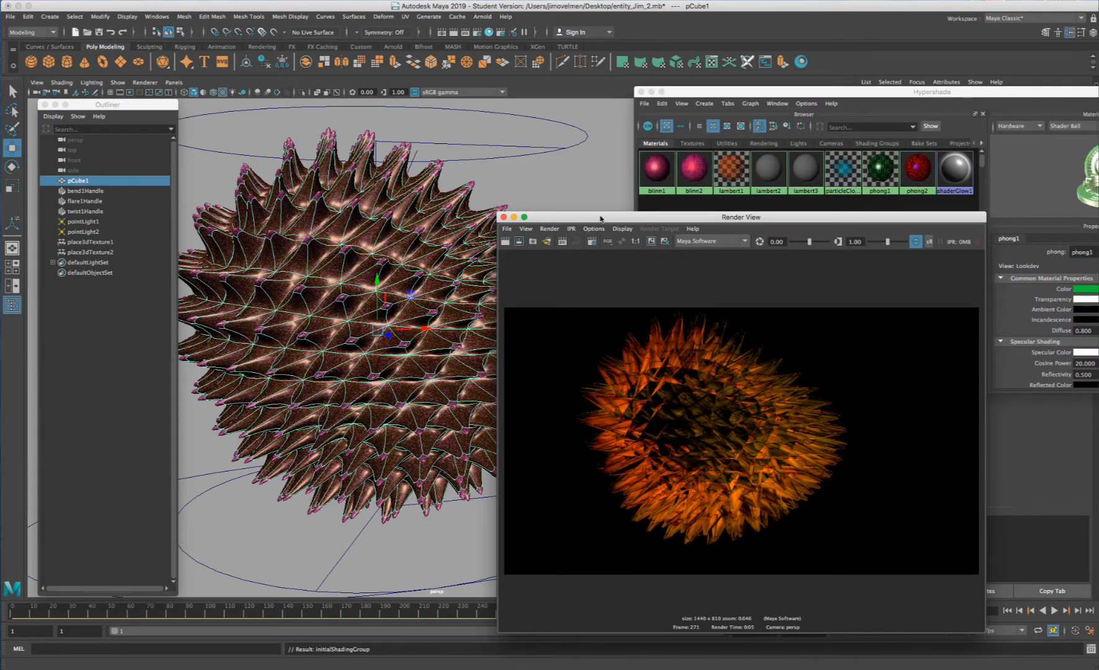
# - Scrub to frame 137 and render the twisted model with Maya Software
pyautogui.moveTo(600, 217); pyautogui.dragTo(588, 205)
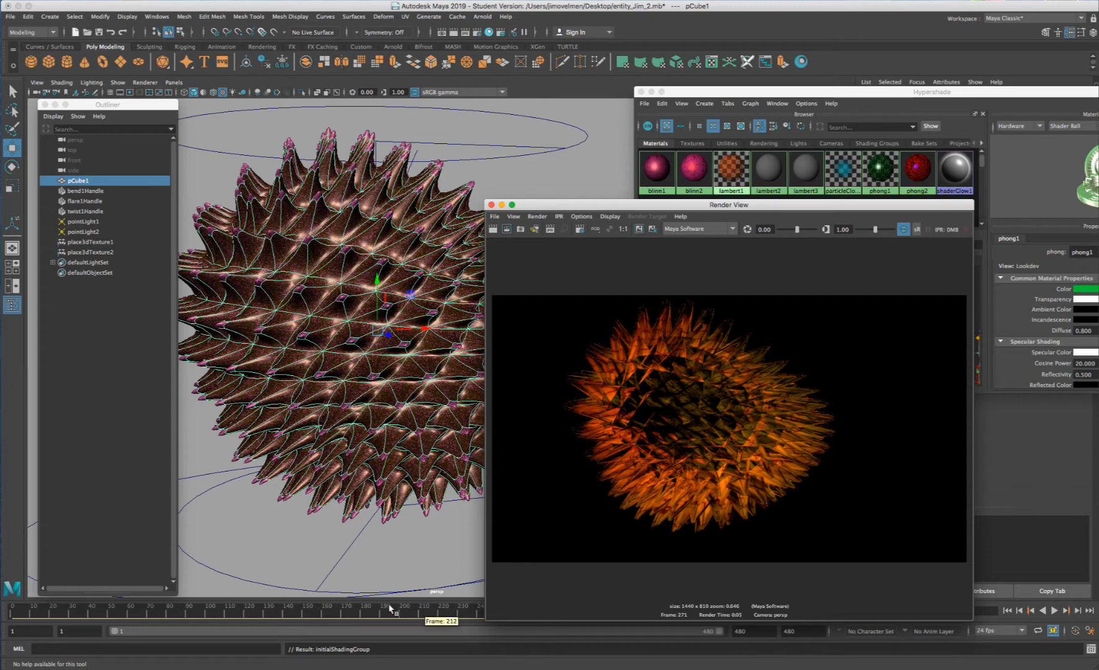
pyautogui.moveTo(390, 609); pyautogui.dragTo(282, 609)
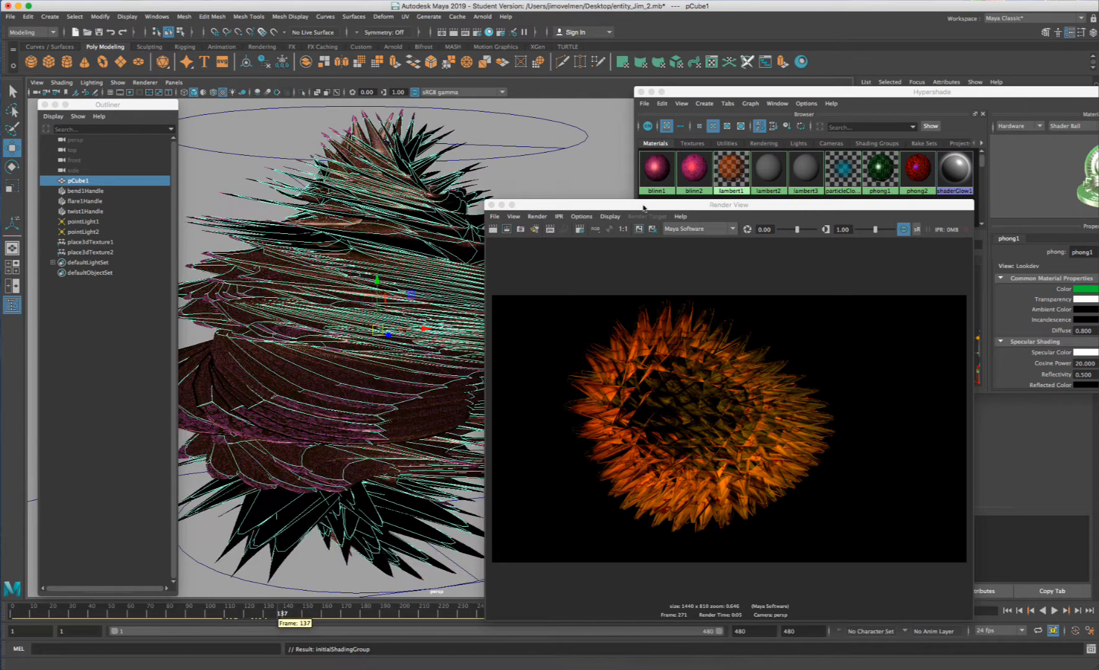
pyautogui.click(494, 229)
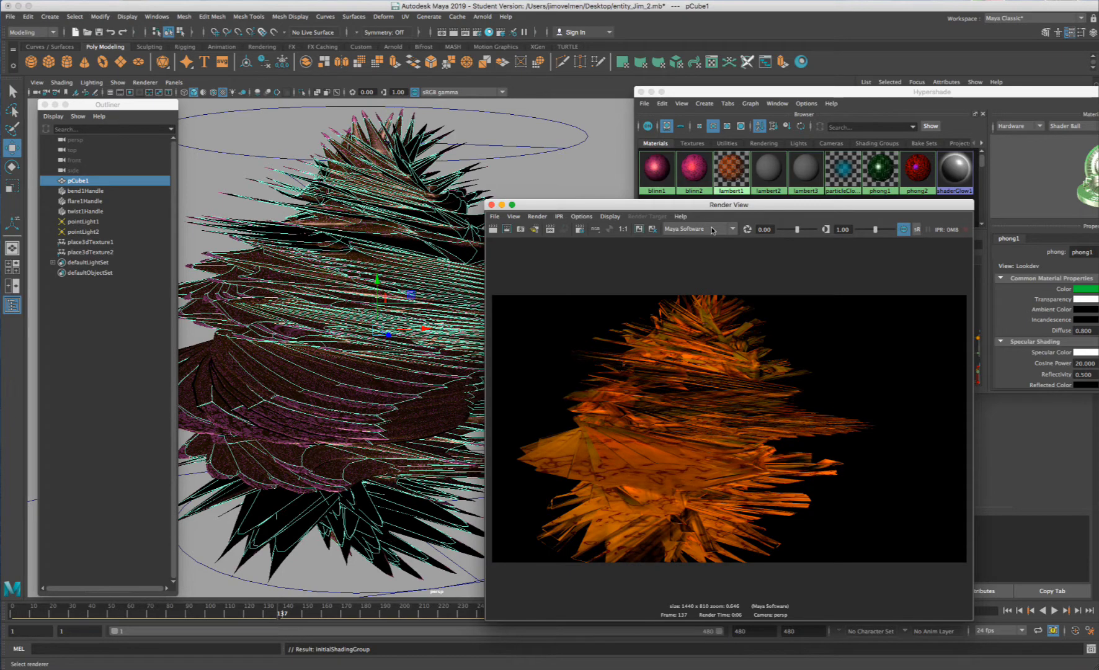
# - Move to frame 158, set the renderer to Arnold Renderer and reposition the Render View to inspect the render
pyautogui.moveTo(308, 613); pyautogui.dragTo(322, 613)
pyautogui.click(693, 229)
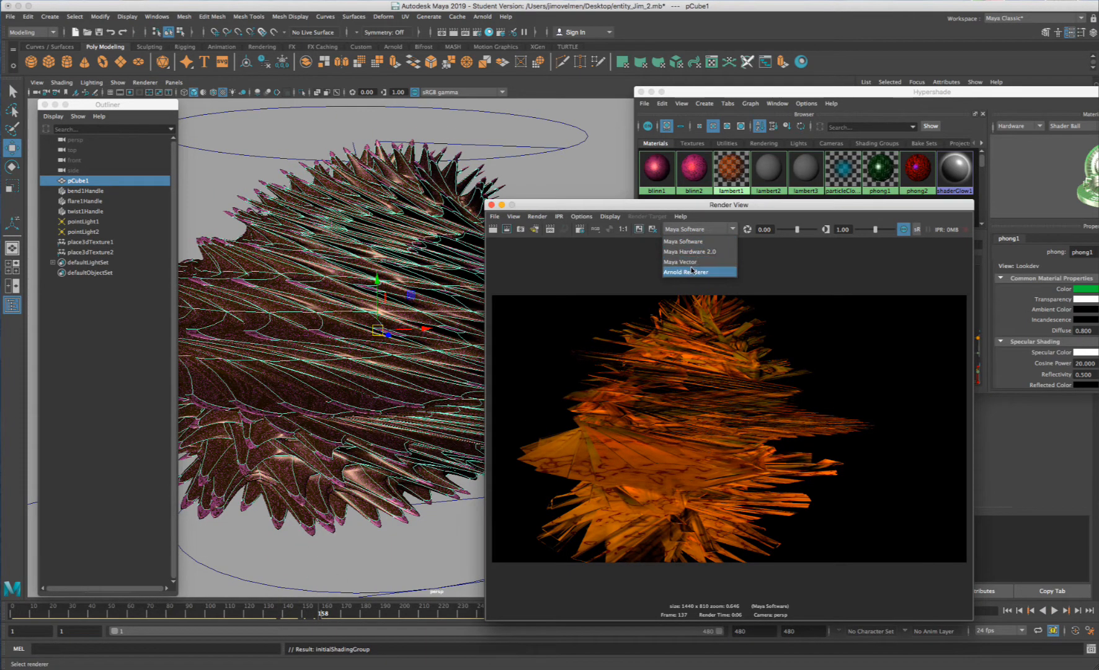
pyautogui.click(695, 273)
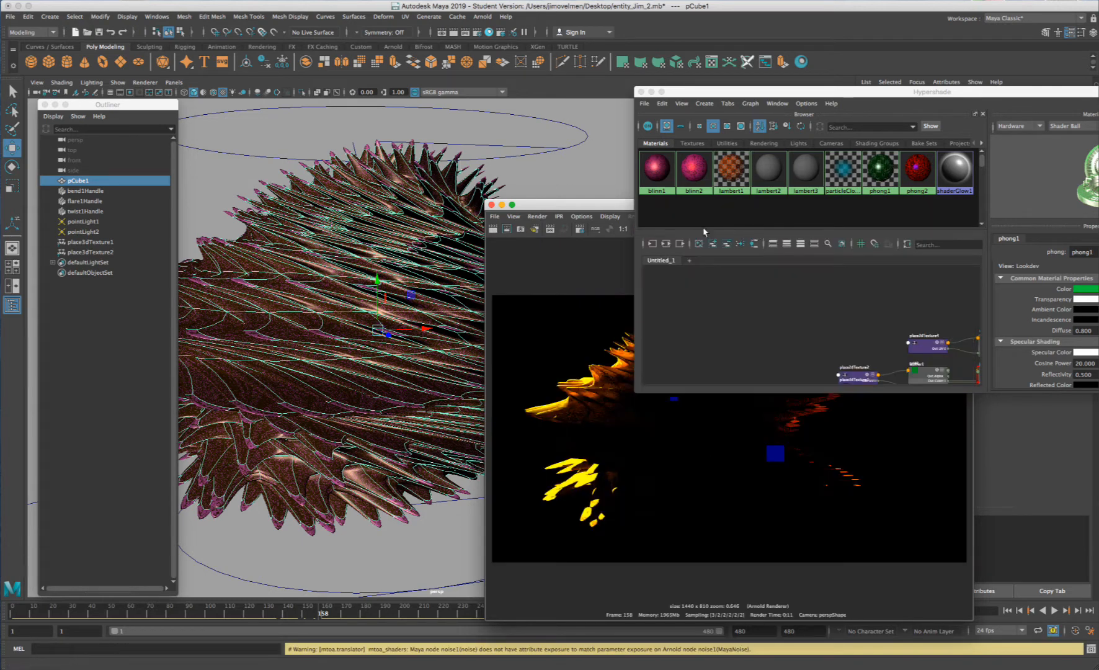
pyautogui.moveTo(607, 207); pyautogui.dragTo(589, 204)
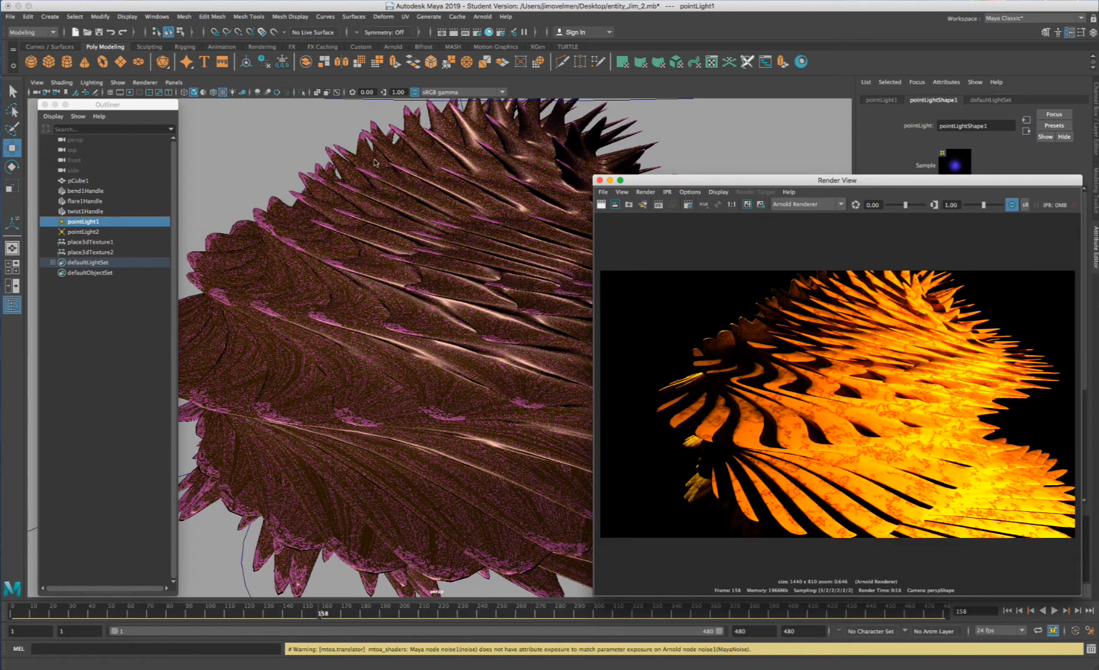
pyautogui.moveTo(767, 180); pyautogui.dragTo(740, 169)
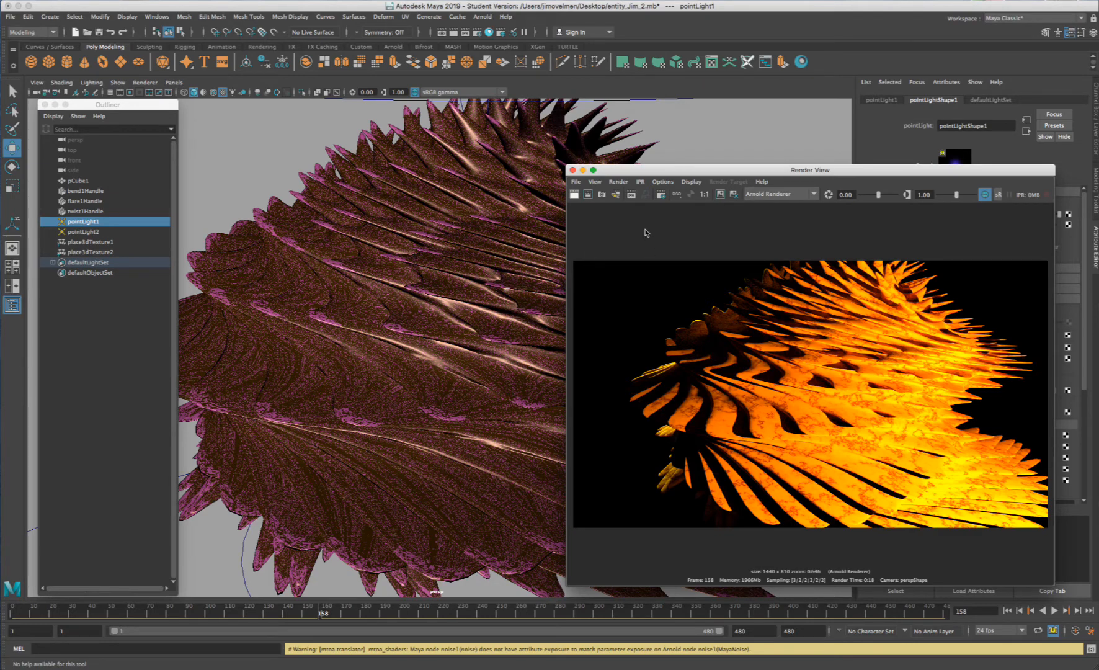
# - Switch the renderer to Maya Software, render frame 158 again and move the Render View off the model
pyautogui.click(780, 193)
pyautogui.click(786, 207)
pyautogui.click(571, 196)
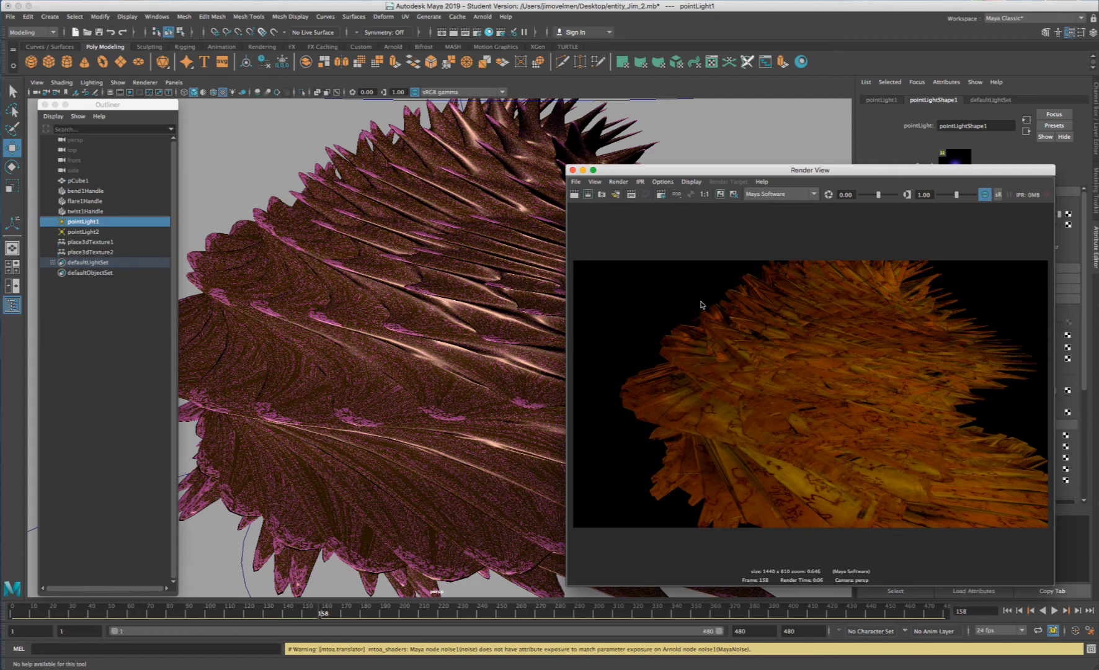
pyautogui.moveTo(624, 165); pyautogui.dragTo(712, 163)
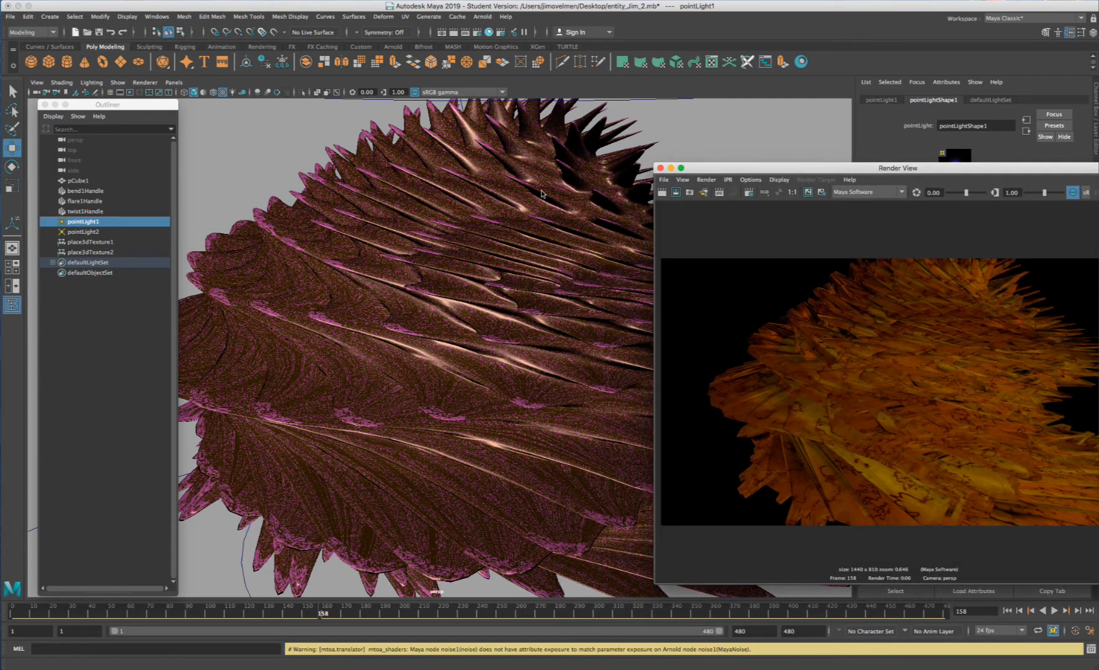
# - Assign a new Arnold aiStandardSurface material to pCube1
pyautogui.click(503, 182)
pyautogui.rightClick(519, 169)
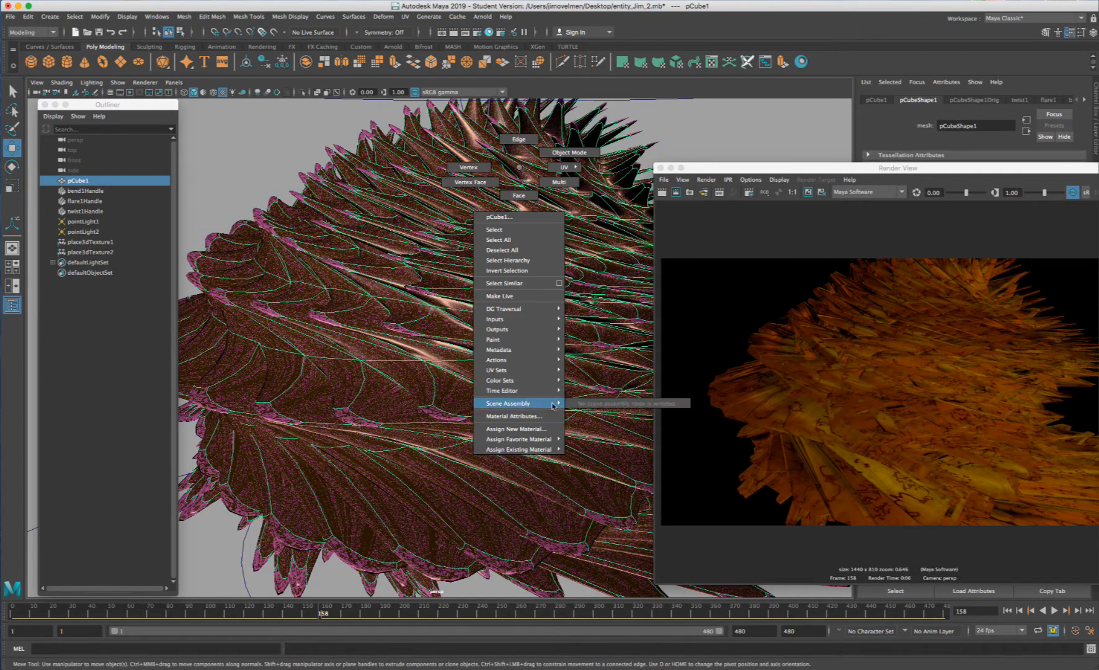
pyautogui.moveTo(543, 440)
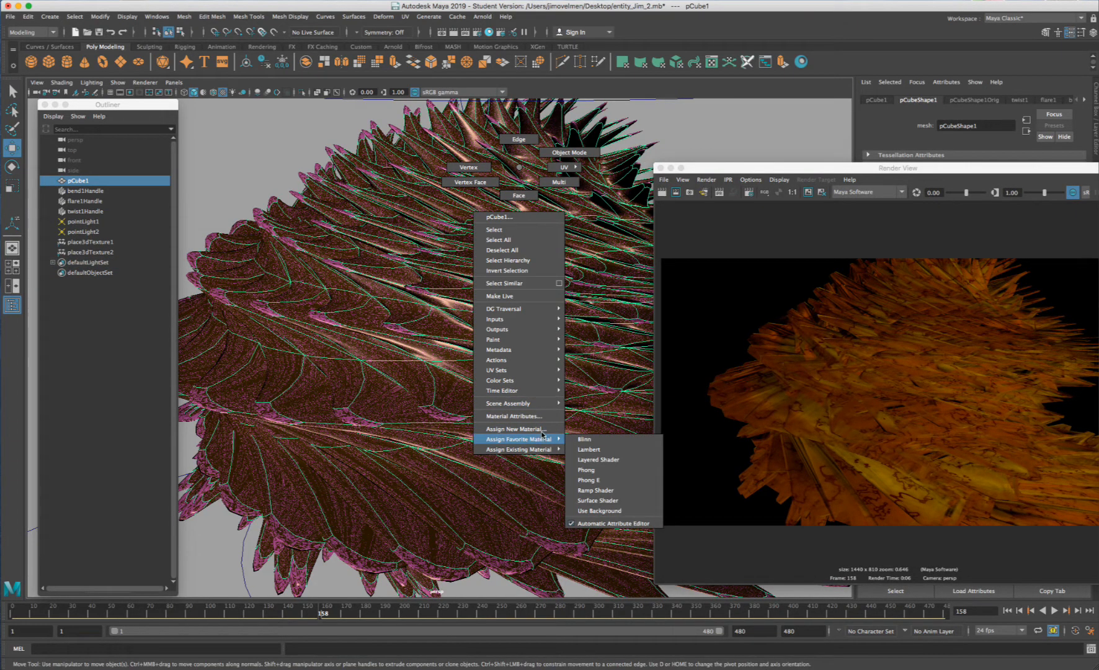
pyautogui.click(542, 430)
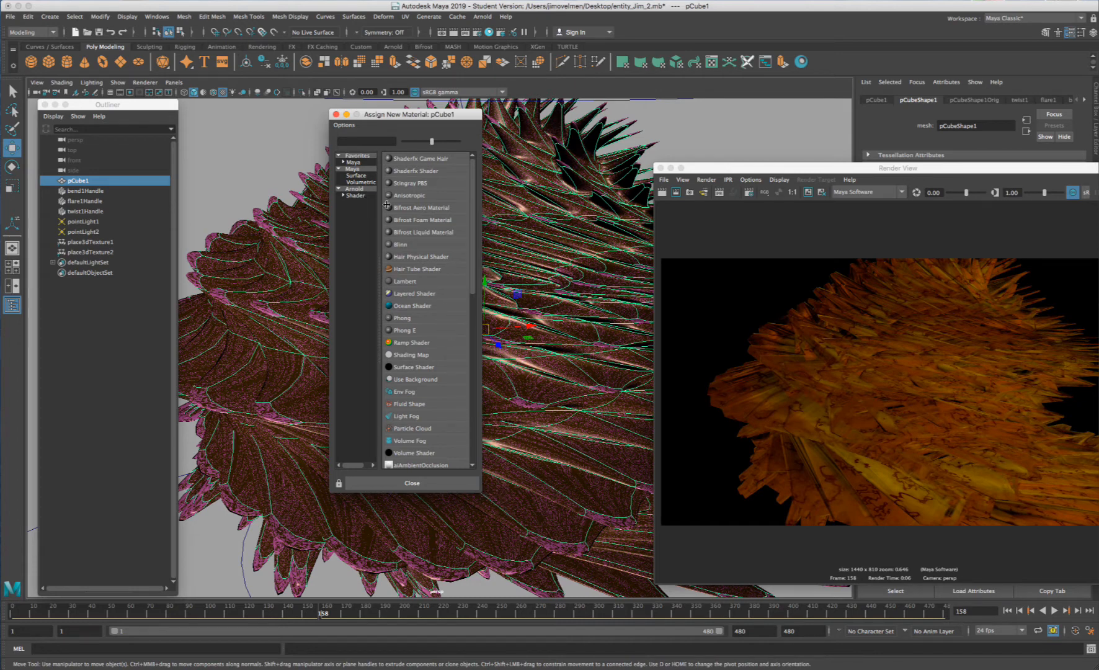
pyautogui.click(354, 189)
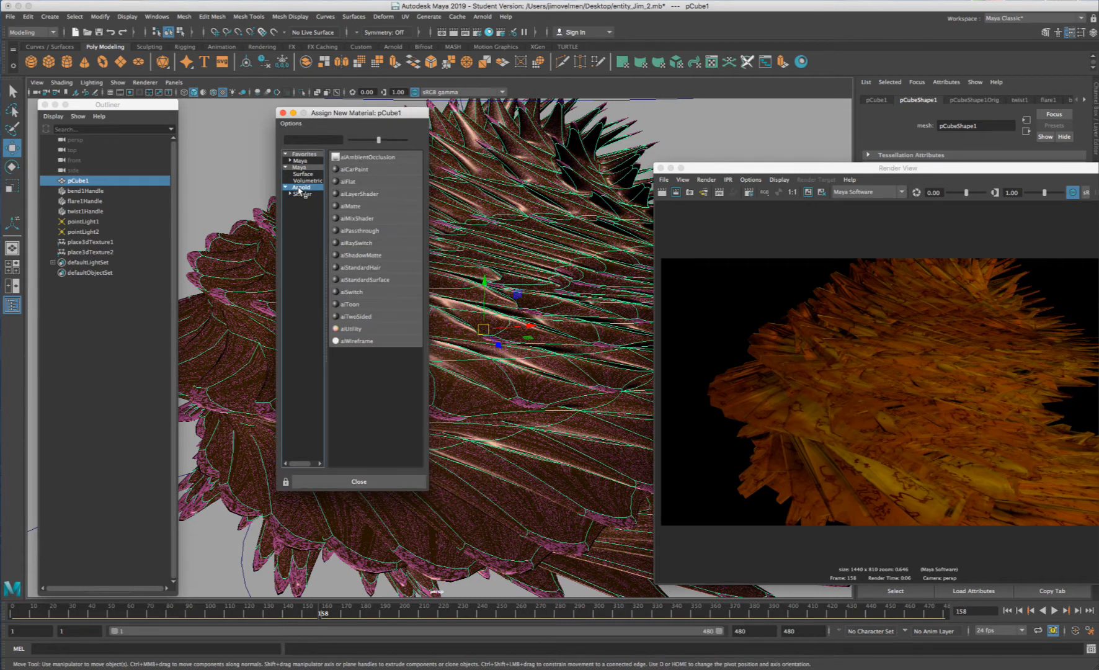
pyautogui.click(395, 284)
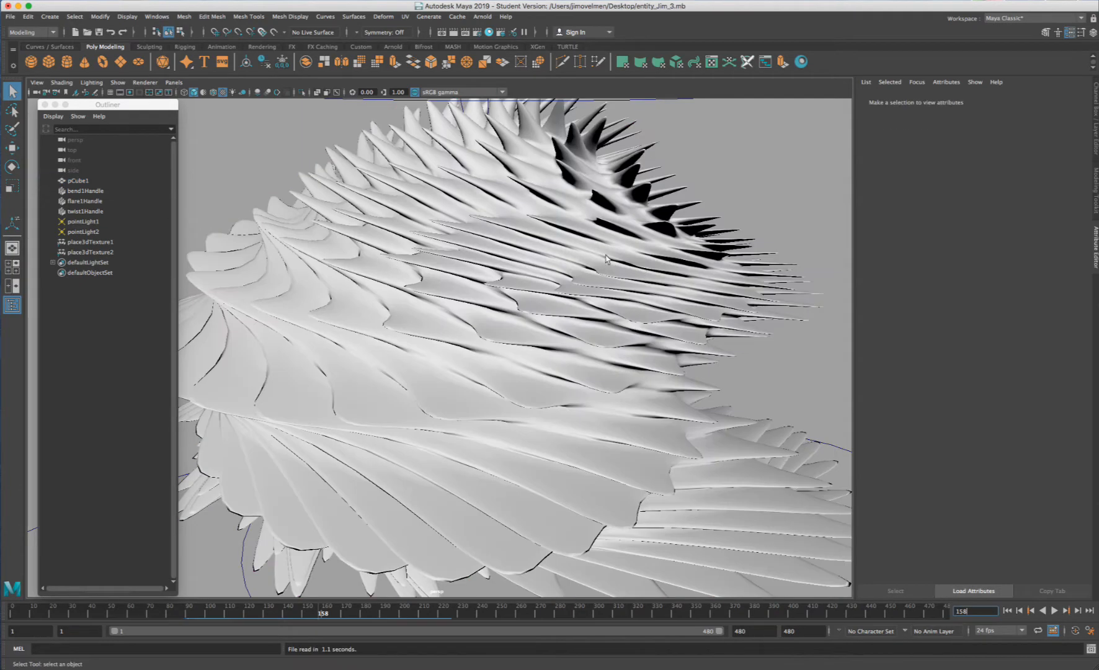
# - Open pCube1's aiStandardSurface1 attributes and connect a Leather texture to its base Color
pyautogui.moveTo(539, 251)
pyautogui.keyDown('alt'); pyautogui.mouseDown()
pyautogui.moveTo(547, 200)
pyautogui.moveTo(538, 250)
pyautogui.mouseUp(); pyautogui.keyUp('alt')
pyautogui.click(542, 219)
pyautogui.moveTo(542, 219); pyautogui.dragTo(551, 471, button='right')
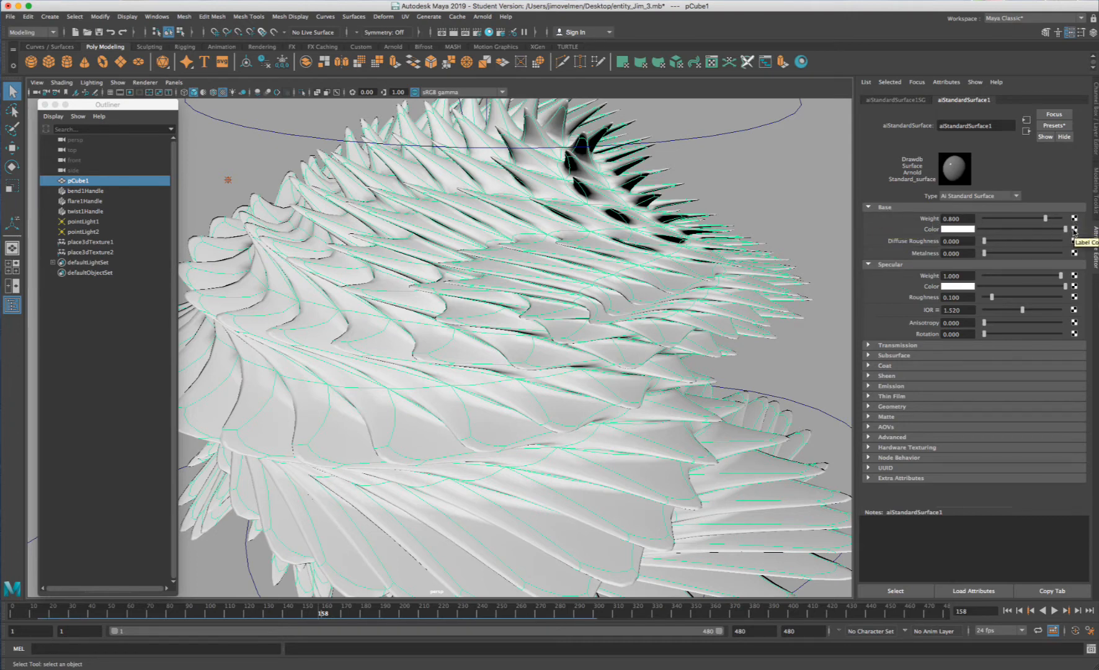
pyautogui.click(1075, 229)
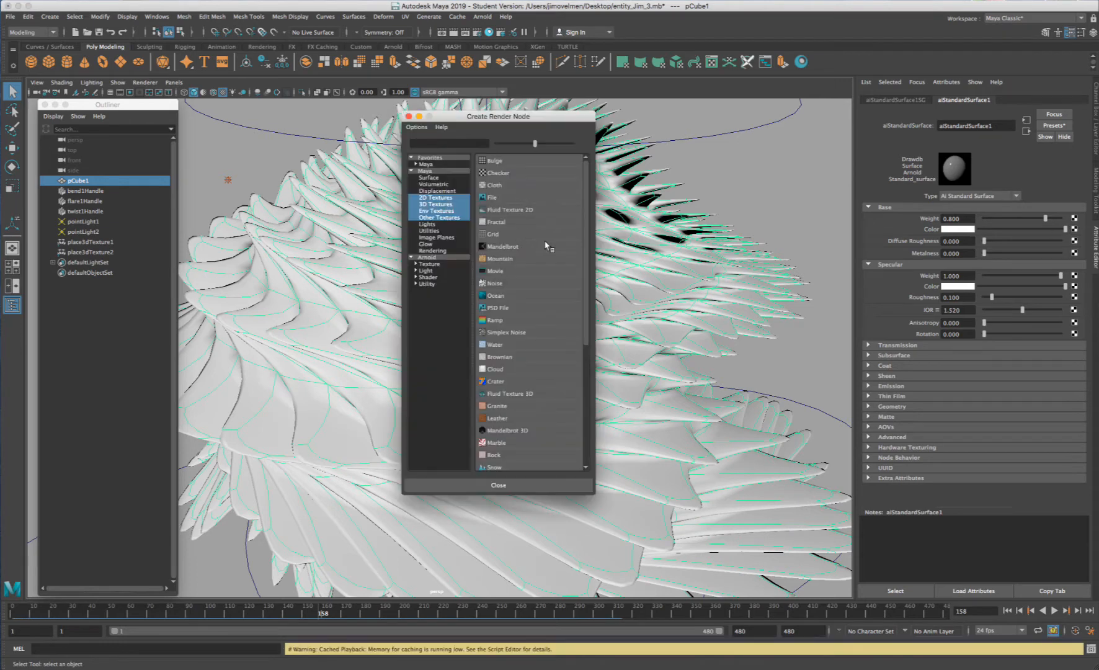
pyautogui.click(510, 417)
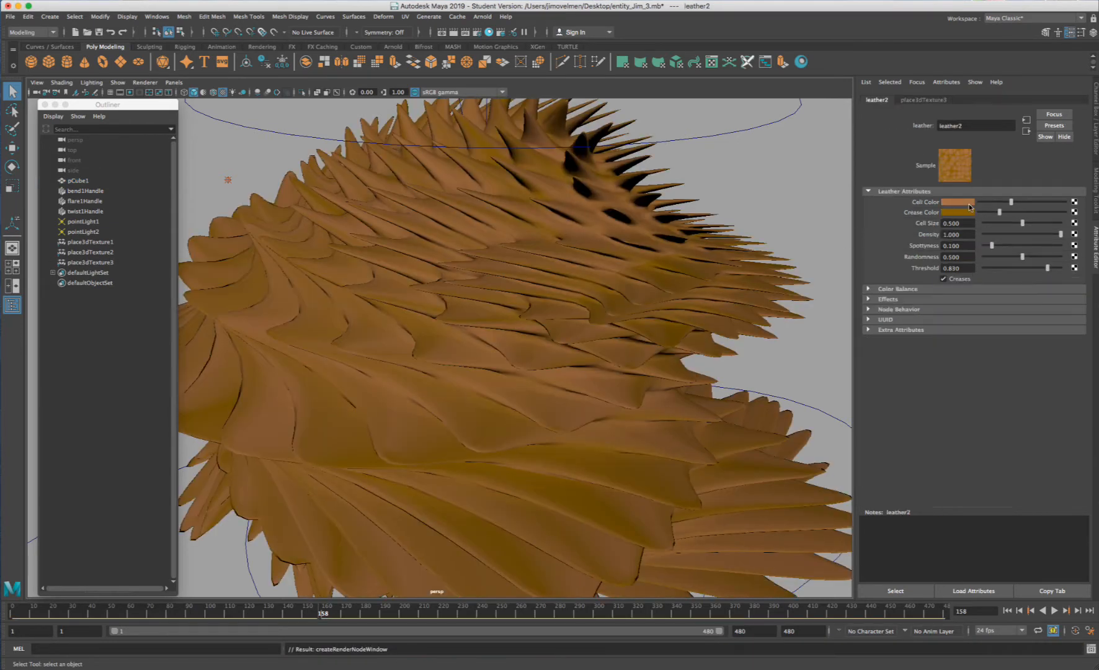
# - Set the leather texture's Cell Color to bright red and its Crease Color to dark red
pyautogui.click(967, 205)
pyautogui.click(993, 229)
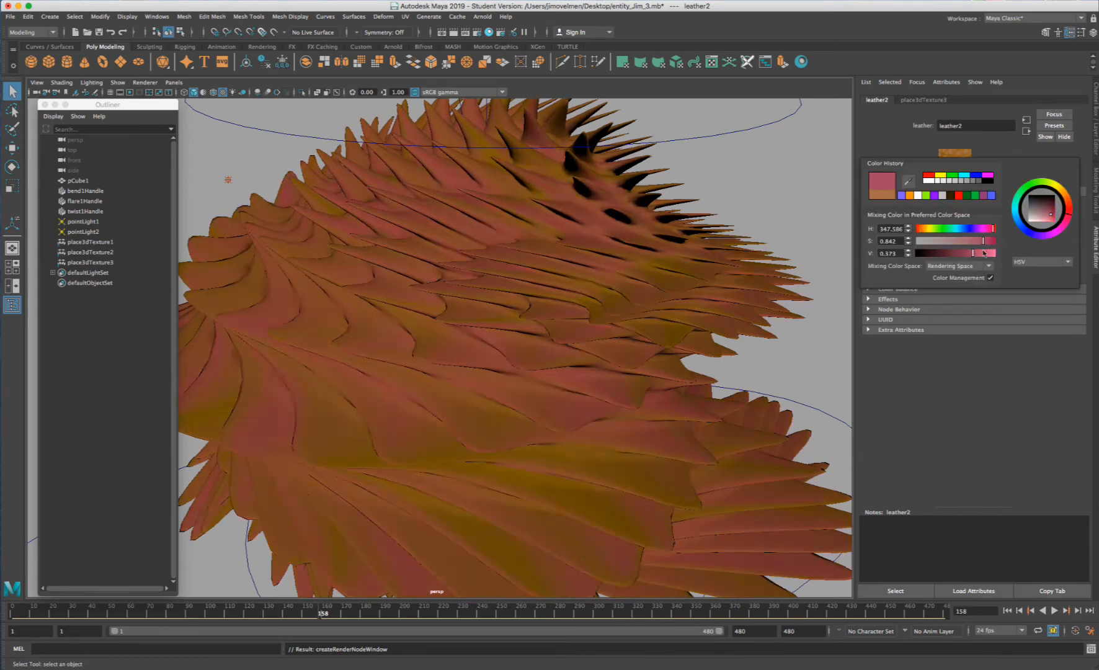
pyautogui.click(993, 254)
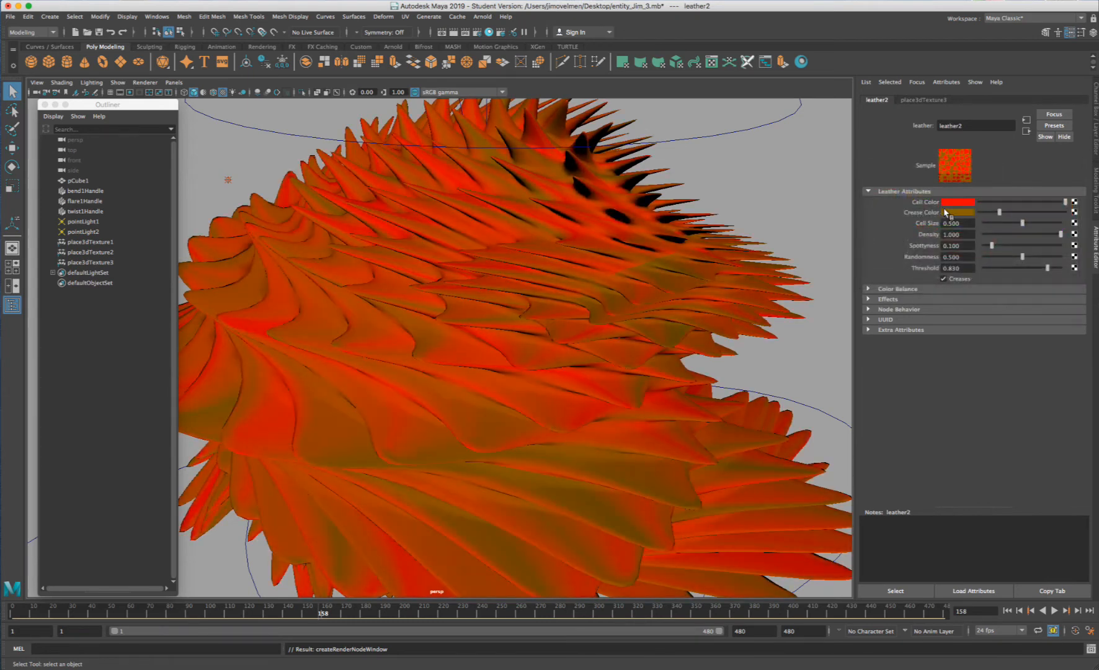
pyautogui.click(953, 214)
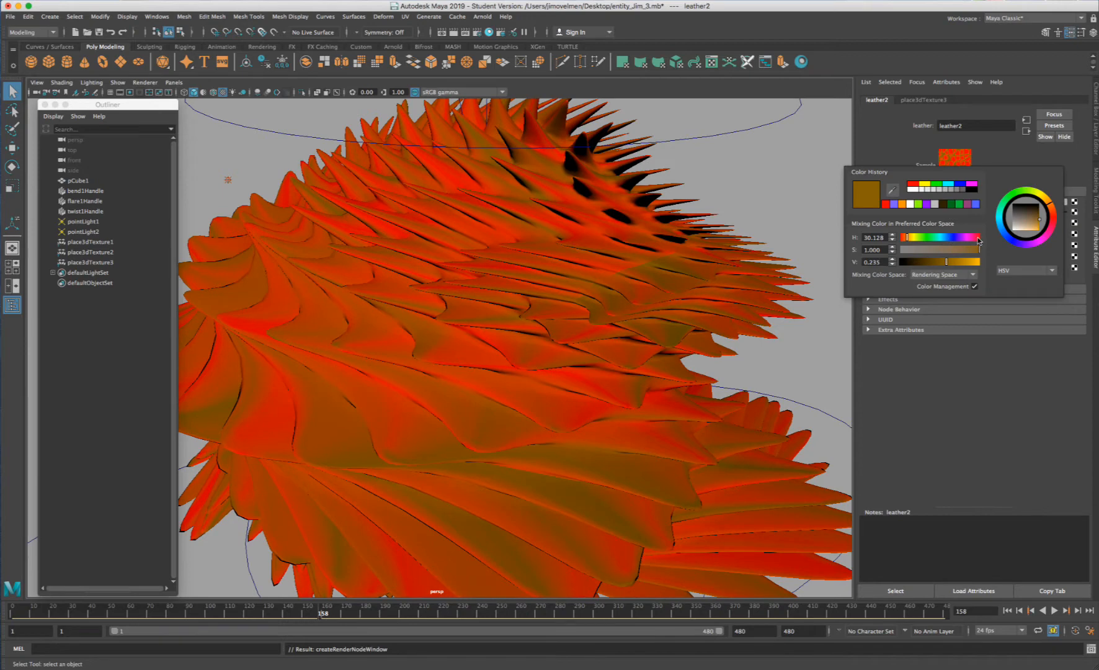
pyautogui.click(978, 238)
pyautogui.moveTo(948, 262); pyautogui.dragTo(935, 265)
pyautogui.click(929, 263)
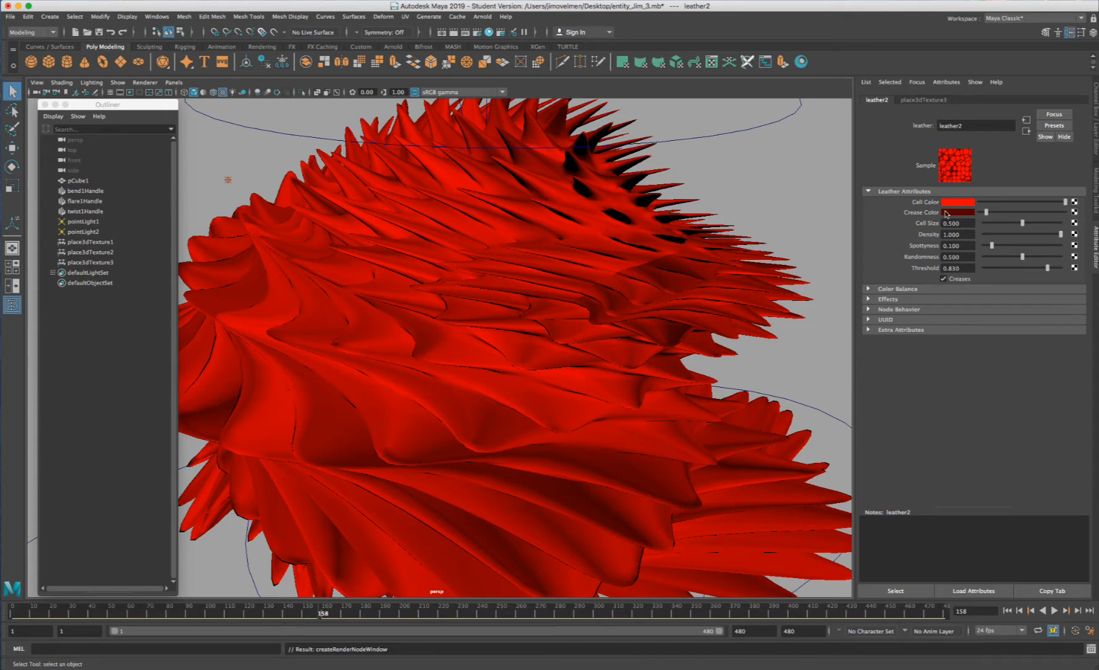
# - Set keys at frame 1 for the leather's Cell Color, Crease Color and Cell Size of 0.500
pyautogui.click(18, 614)
pyautogui.moveTo(17, 613)
pyautogui.mouseDown()
pyautogui.moveTo(520, 624)
pyautogui.moveTo(165, 642)
pyautogui.moveTo(5, 632)
pyautogui.mouseUp()
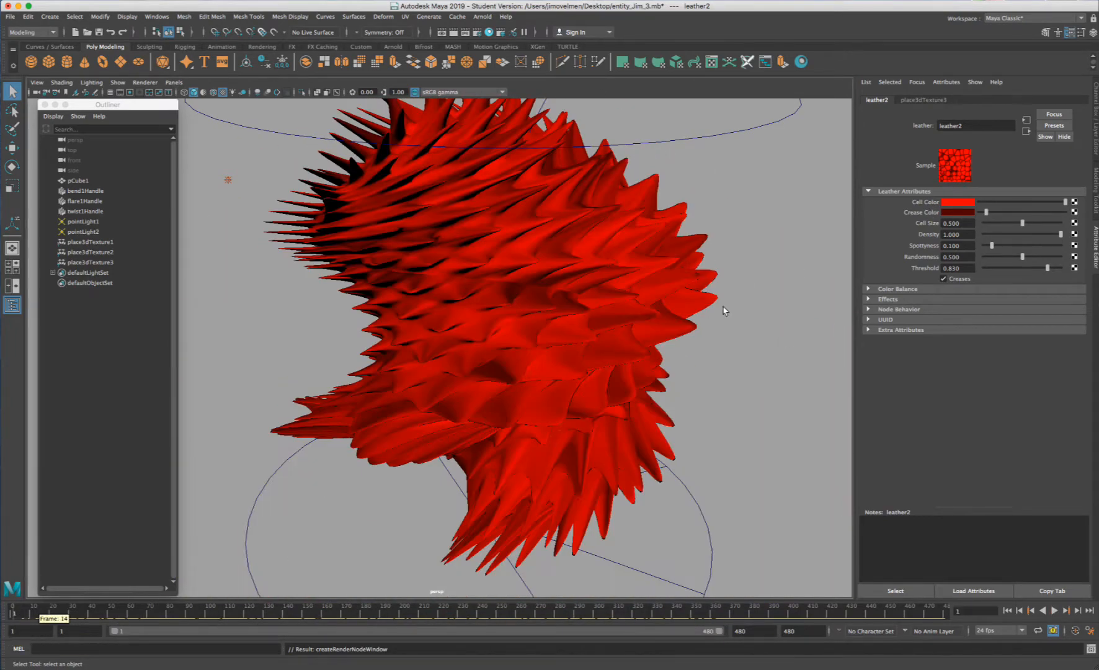
pyautogui.rightClick(924, 202)
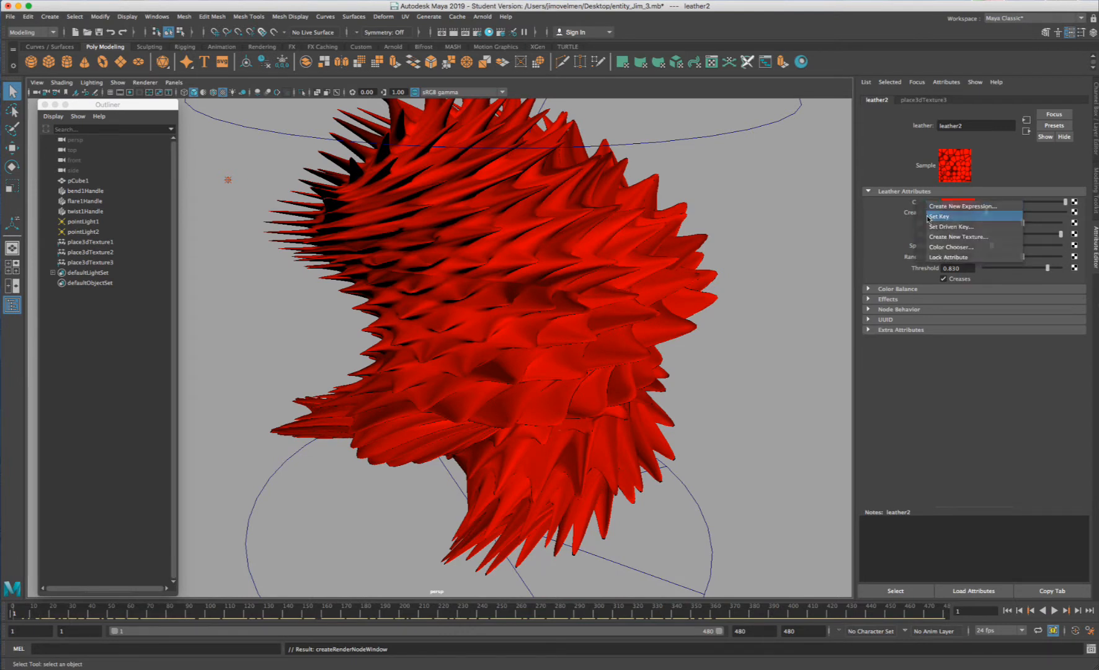
pyautogui.click(937, 216)
pyautogui.rightClick(927, 214)
pyautogui.click(933, 230)
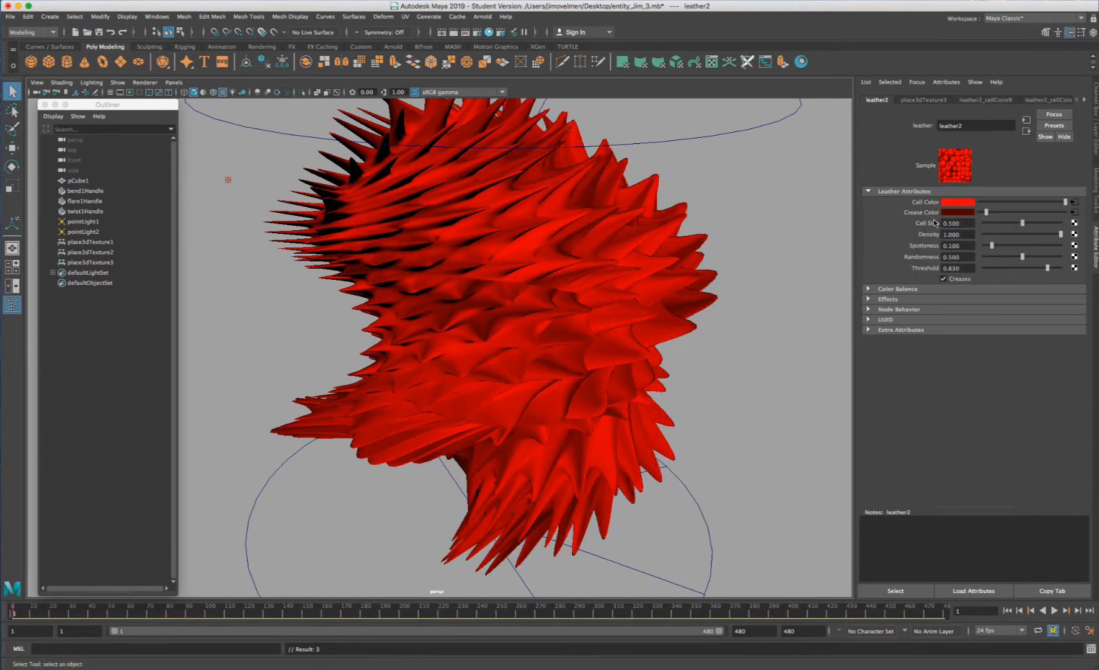
pyautogui.rightClick(925, 228)
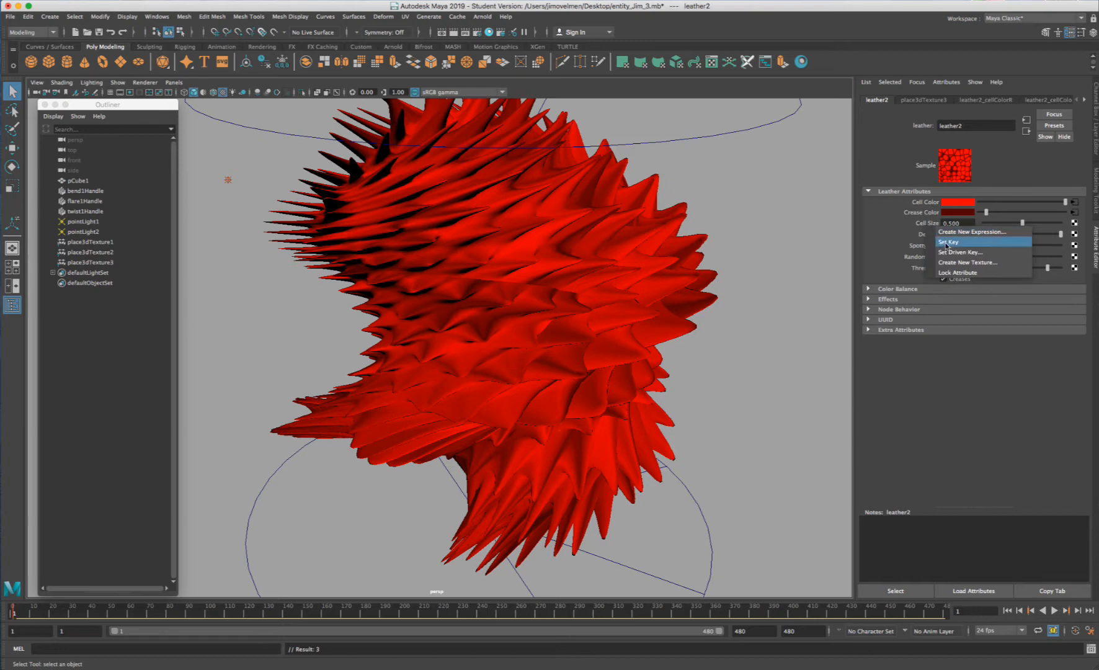
pyautogui.click(946, 242)
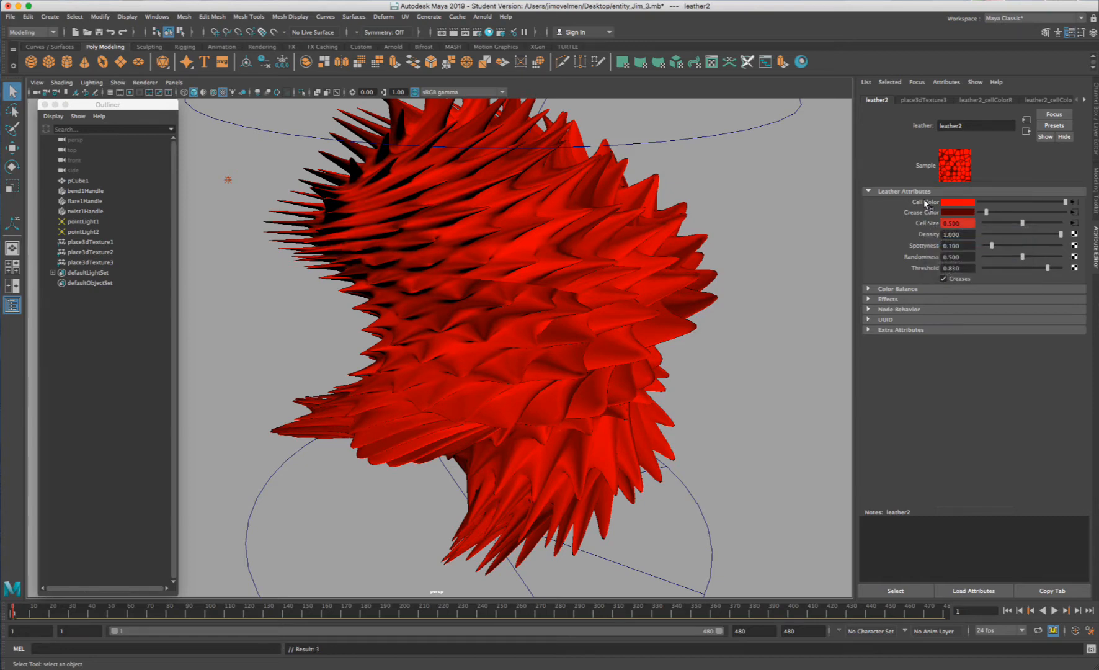
# - At frame 119, change the leather's Cell Color to teal green and its Crease Color to dark purple
pyautogui.click(244, 613)
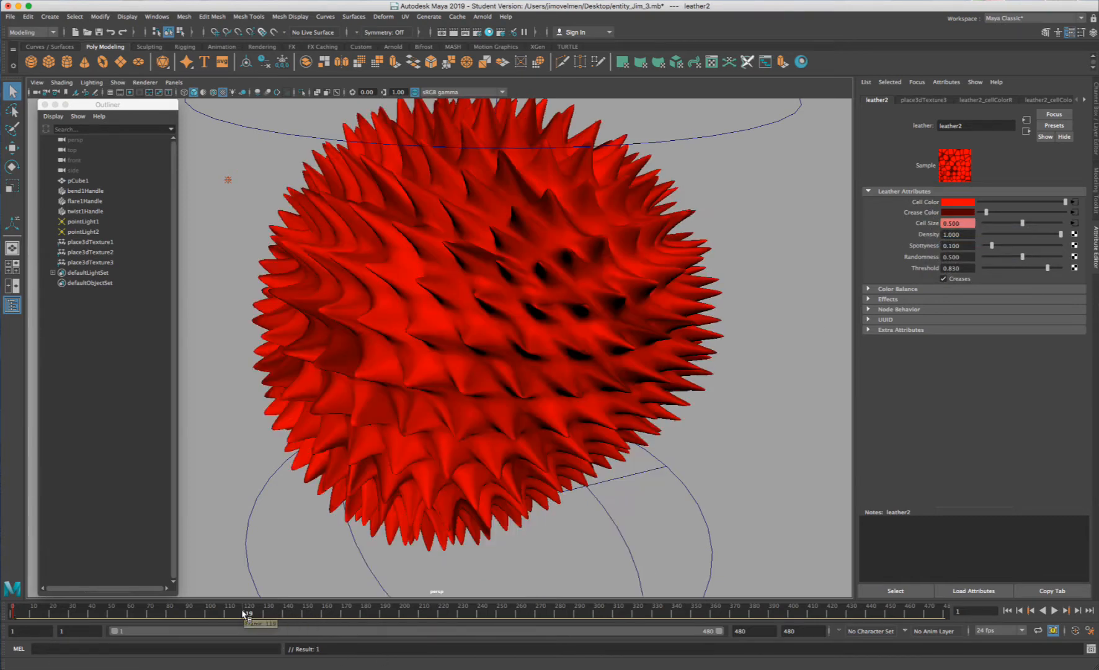
pyautogui.click(961, 204)
pyautogui.click(941, 230)
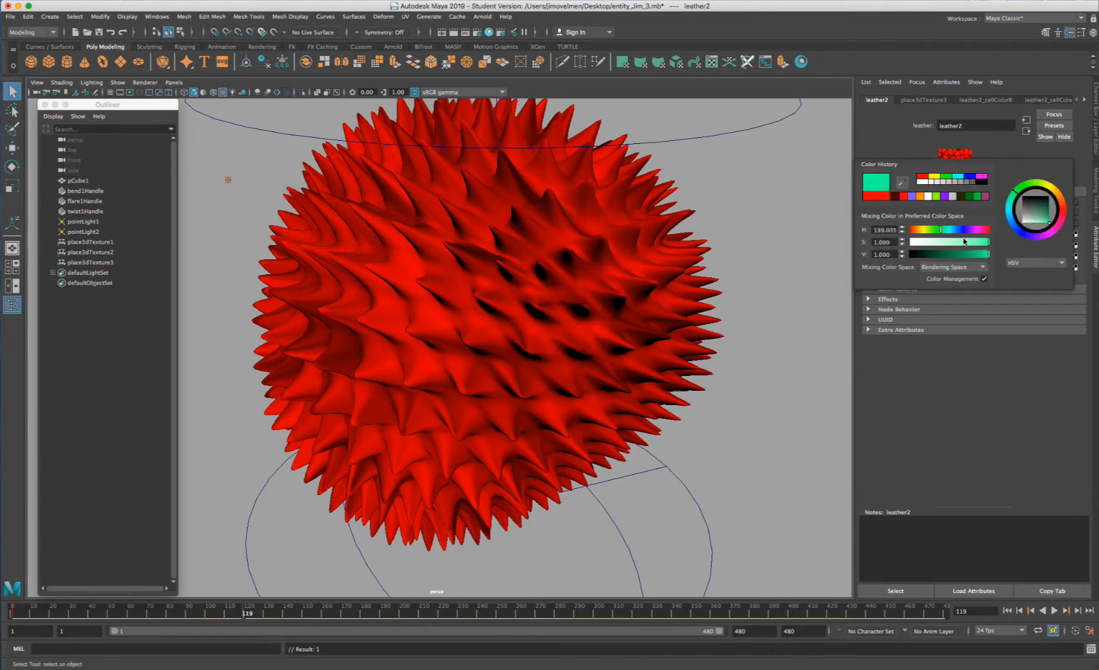
pyautogui.click(981, 242)
pyautogui.moveTo(965, 254); pyautogui.dragTo(981, 254)
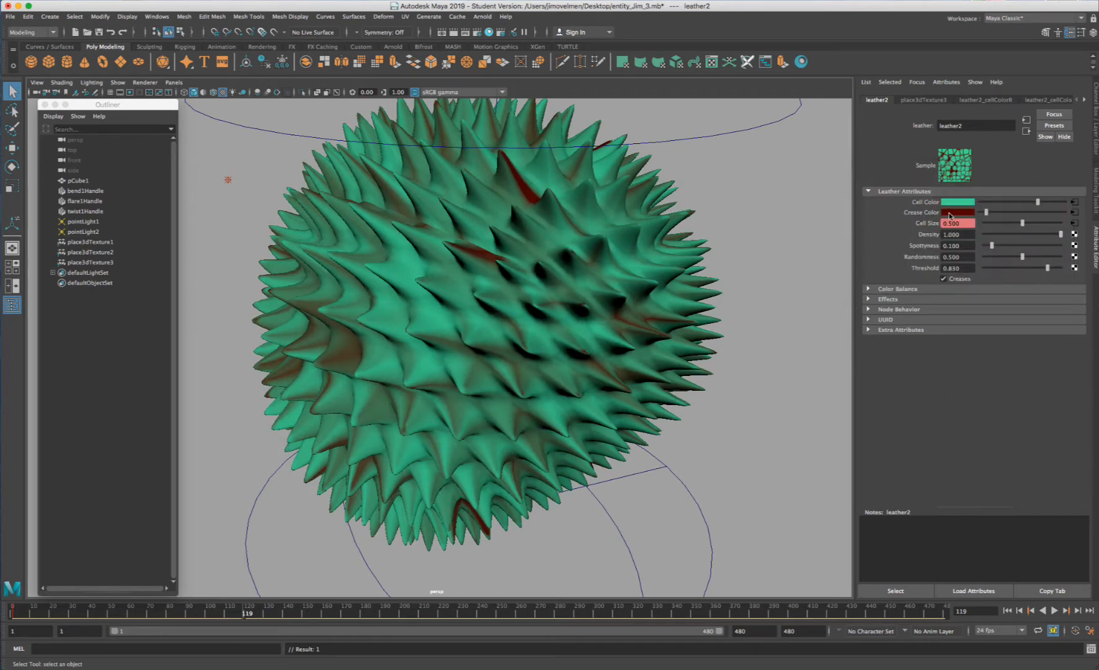
pyautogui.click(950, 213)
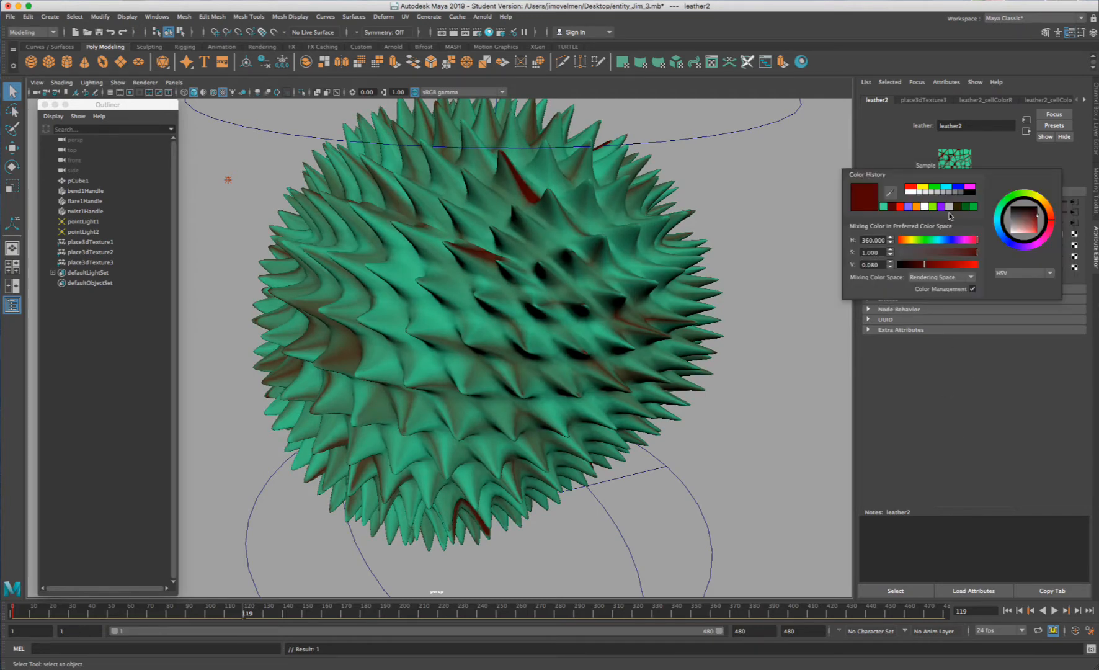
pyautogui.click(963, 252)
pyautogui.moveTo(950, 265); pyautogui.dragTo(936, 265)
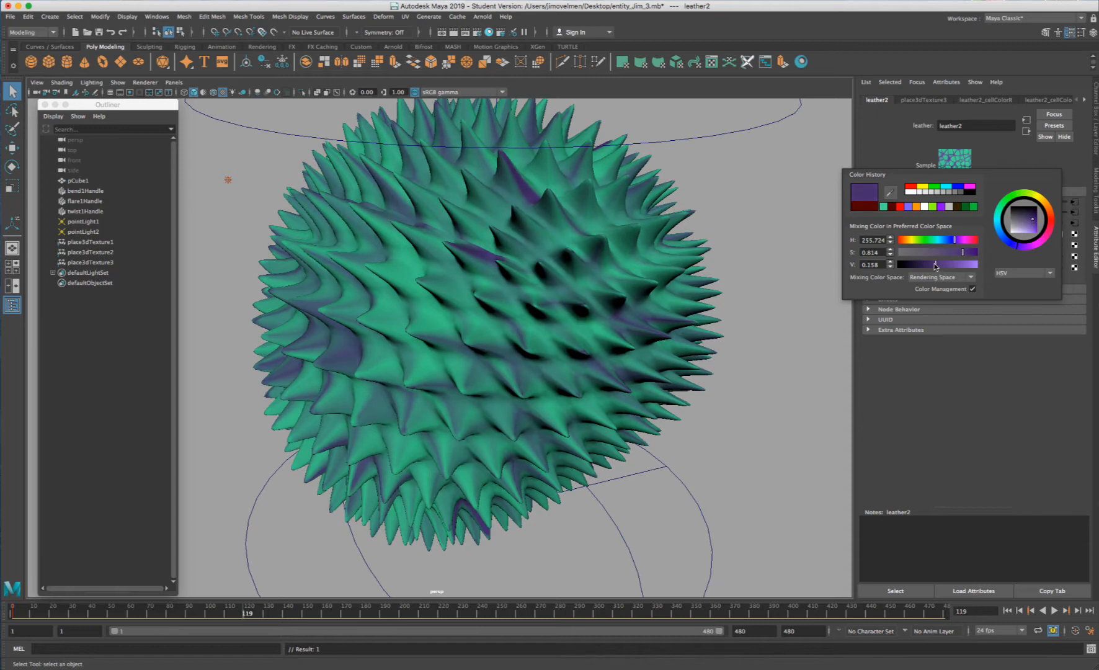
# - Key the Cell Color and Crease Color at frame 119, and set and key the Cell Size at 0.169
pyautogui.rightClick(936, 207)
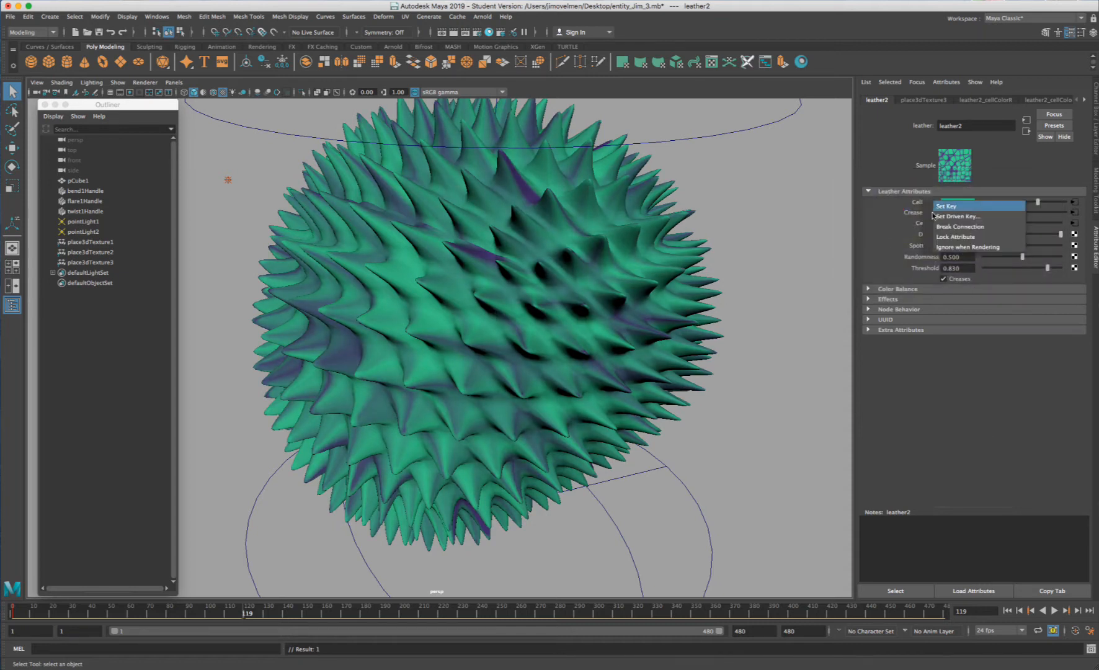
pyautogui.click(911, 212)
pyautogui.rightClick(911, 212)
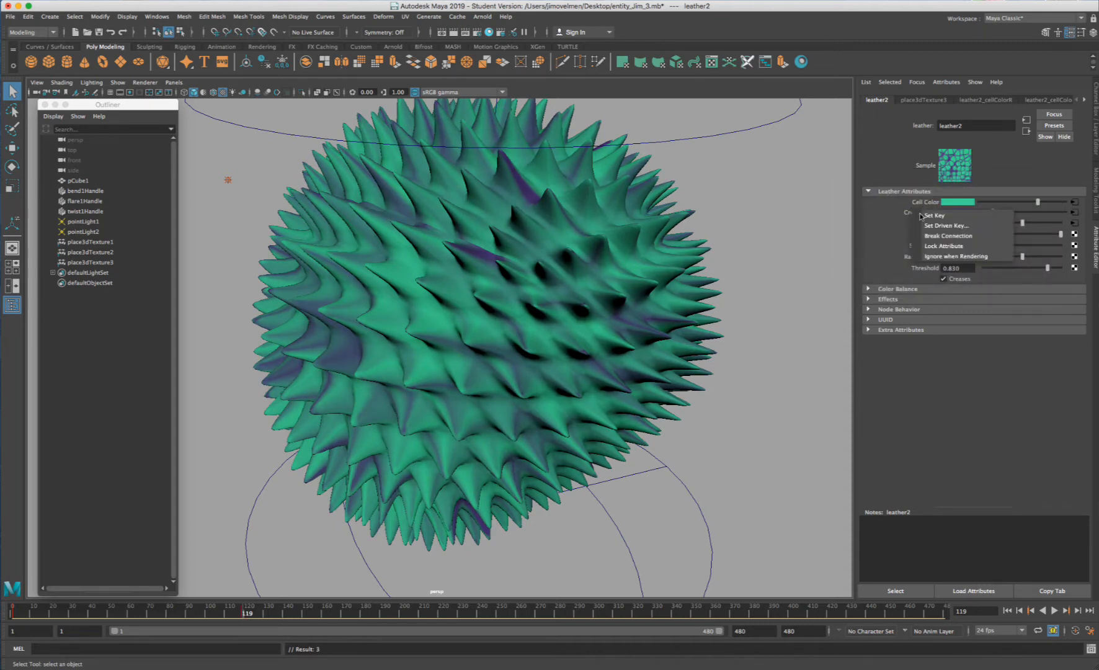
pyautogui.click(927, 216)
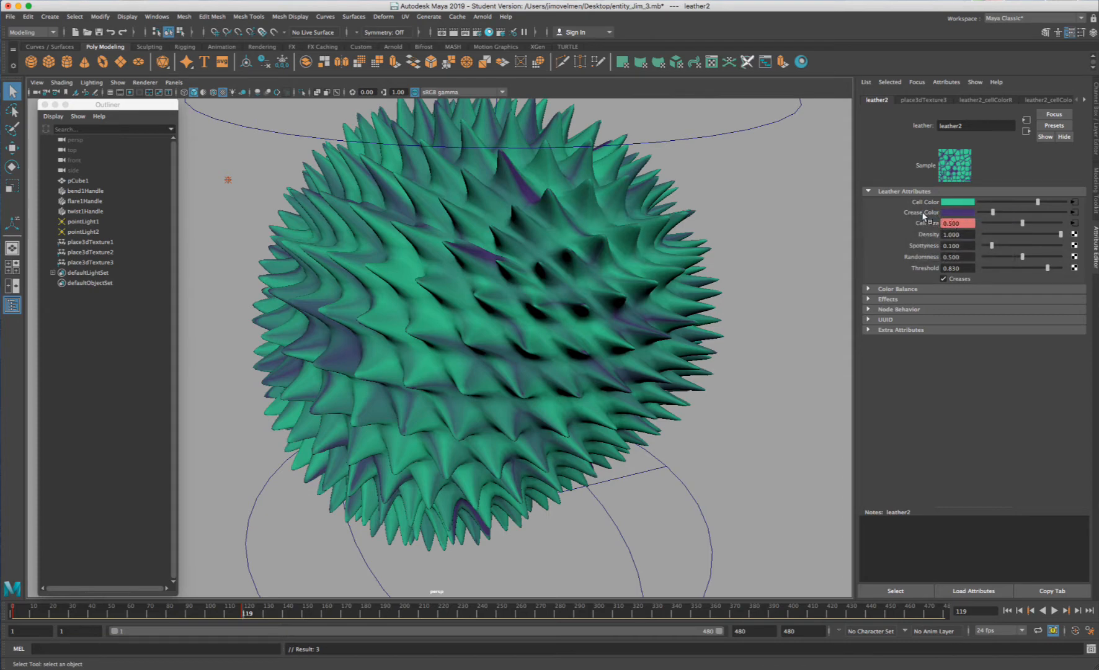
pyautogui.rightClick(939, 219)
pyautogui.click(940, 219)
pyautogui.rightClick(928, 223)
pyautogui.click(950, 241)
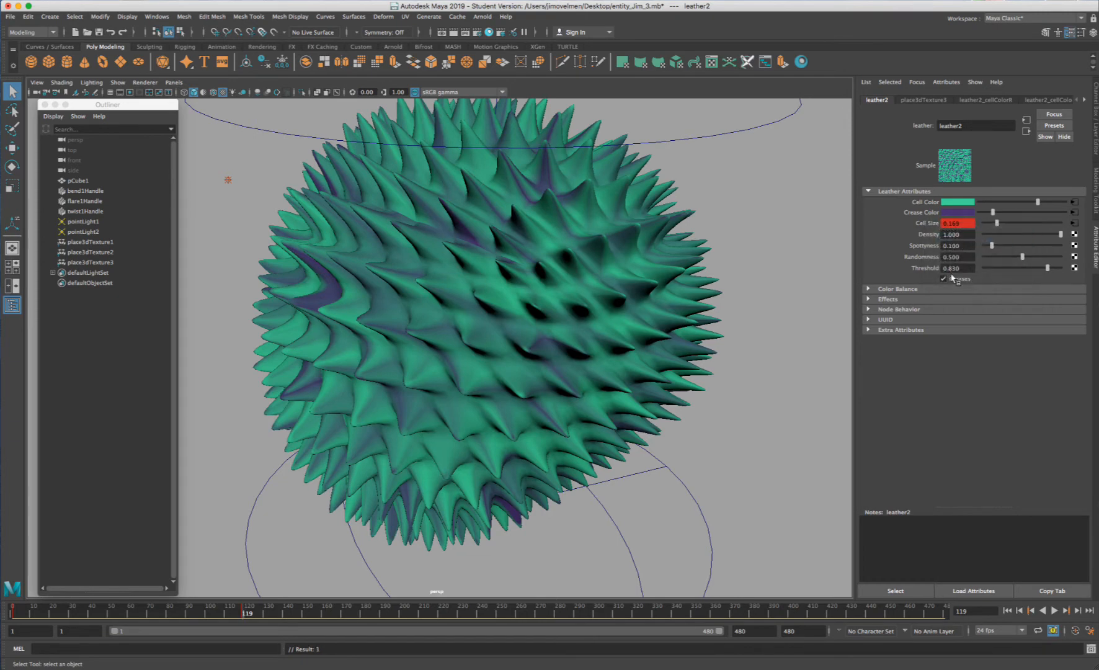
# - At frame 334, change the leather's Cell Color to deep blue and its Crease Color to light green
pyautogui.click(663, 613)
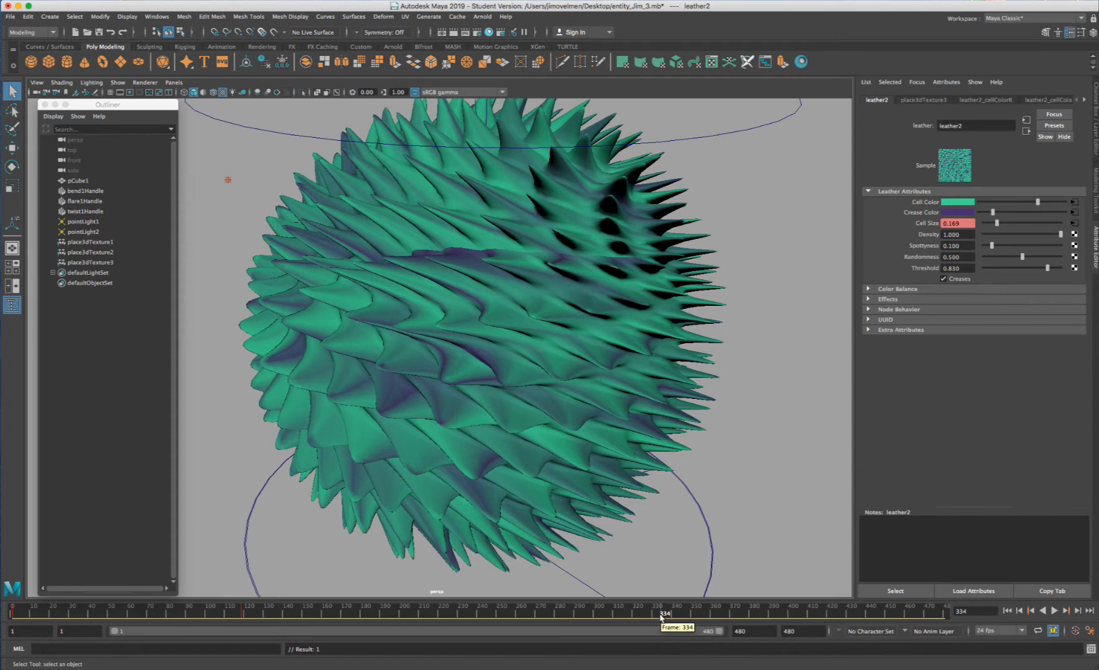
pyautogui.click(955, 202)
pyautogui.click(959, 230)
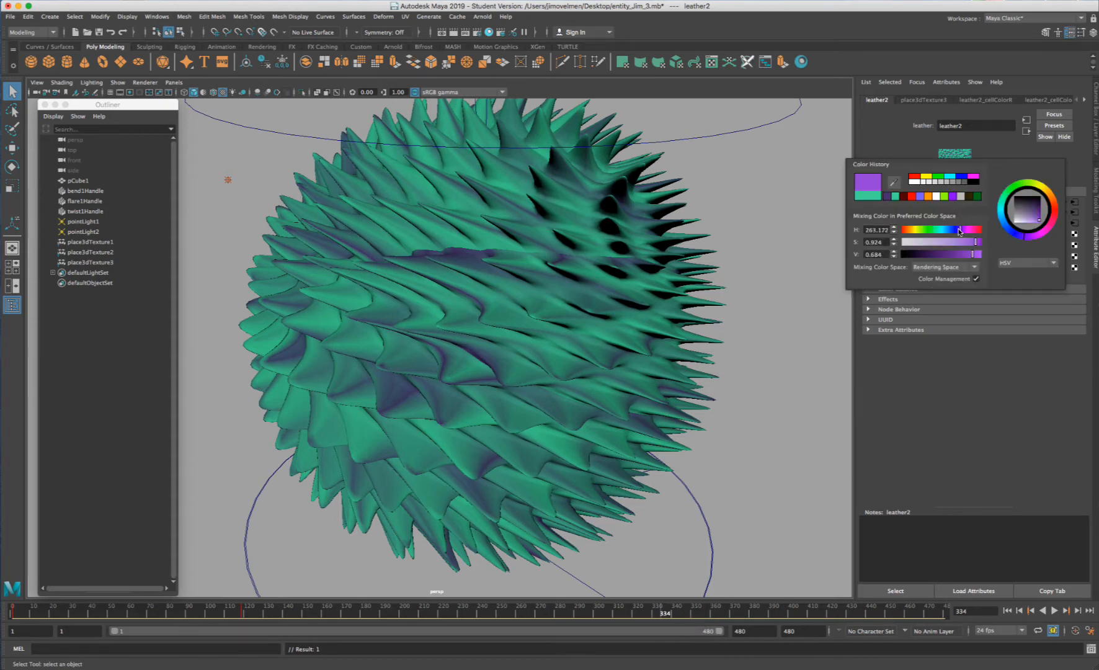
pyautogui.click(960, 243)
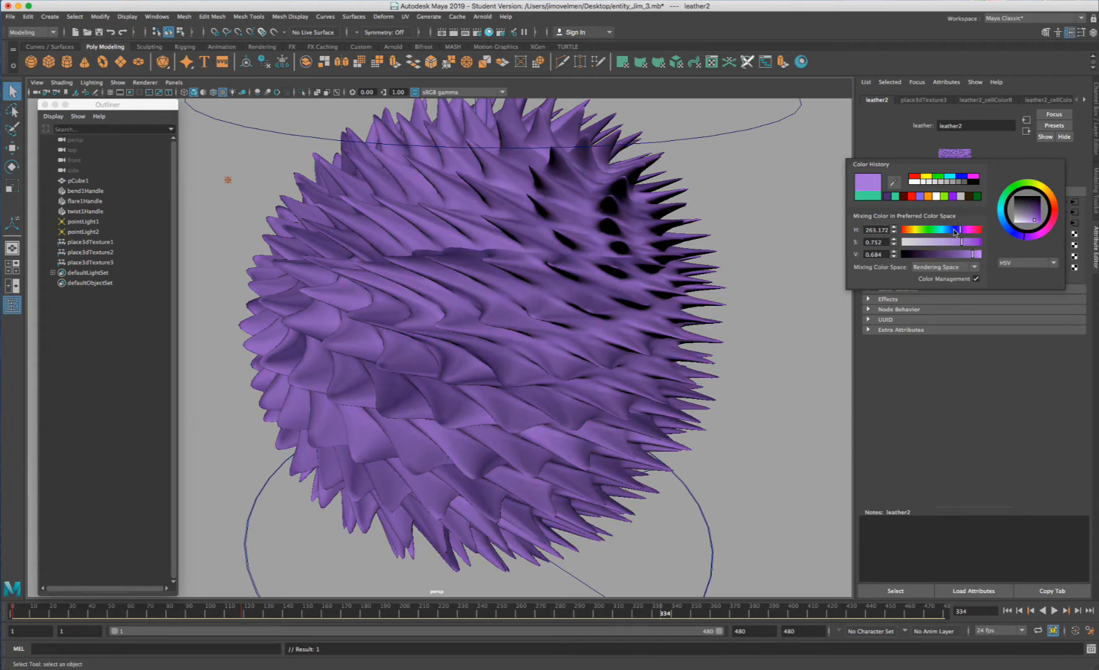
pyautogui.click(960, 254)
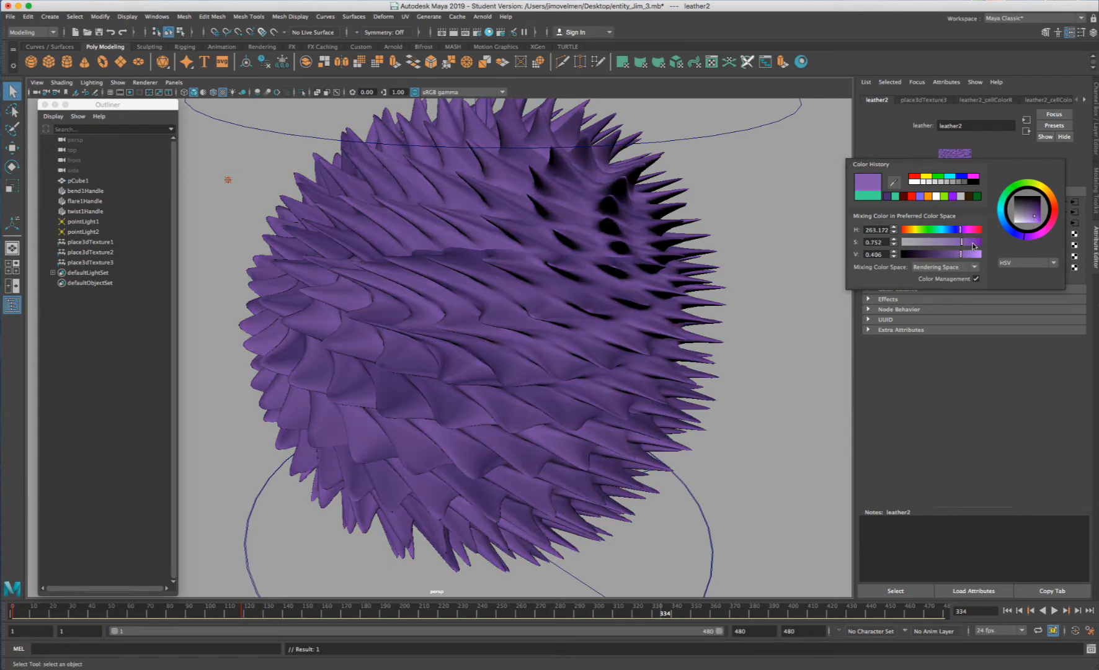
pyautogui.click(954, 230)
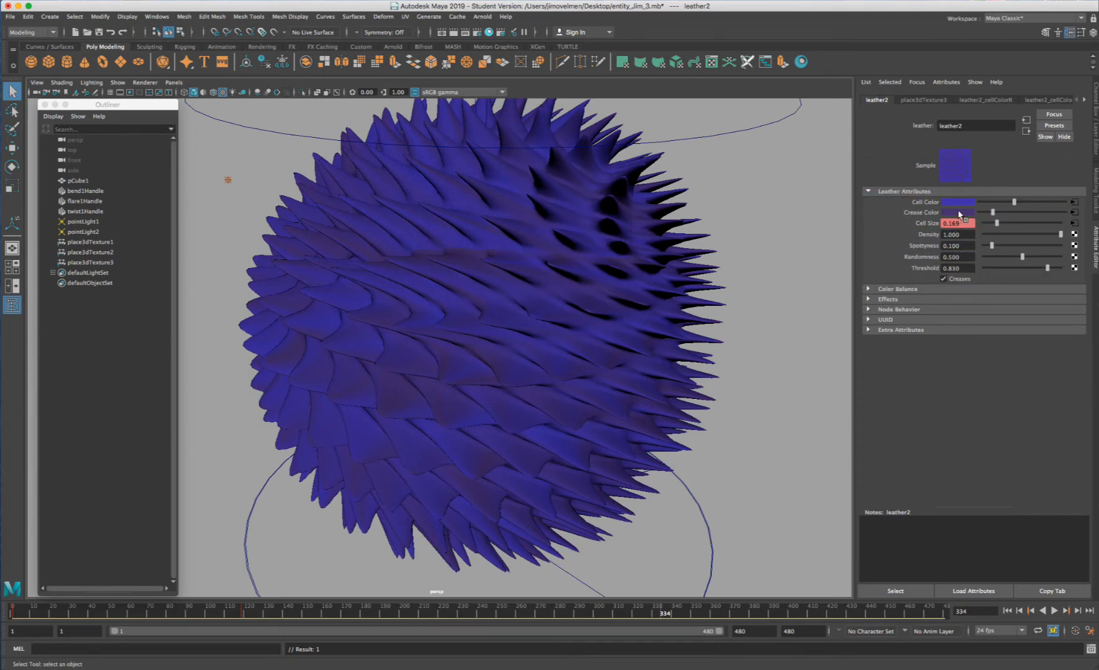
pyautogui.click(959, 212)
pyautogui.click(930, 239)
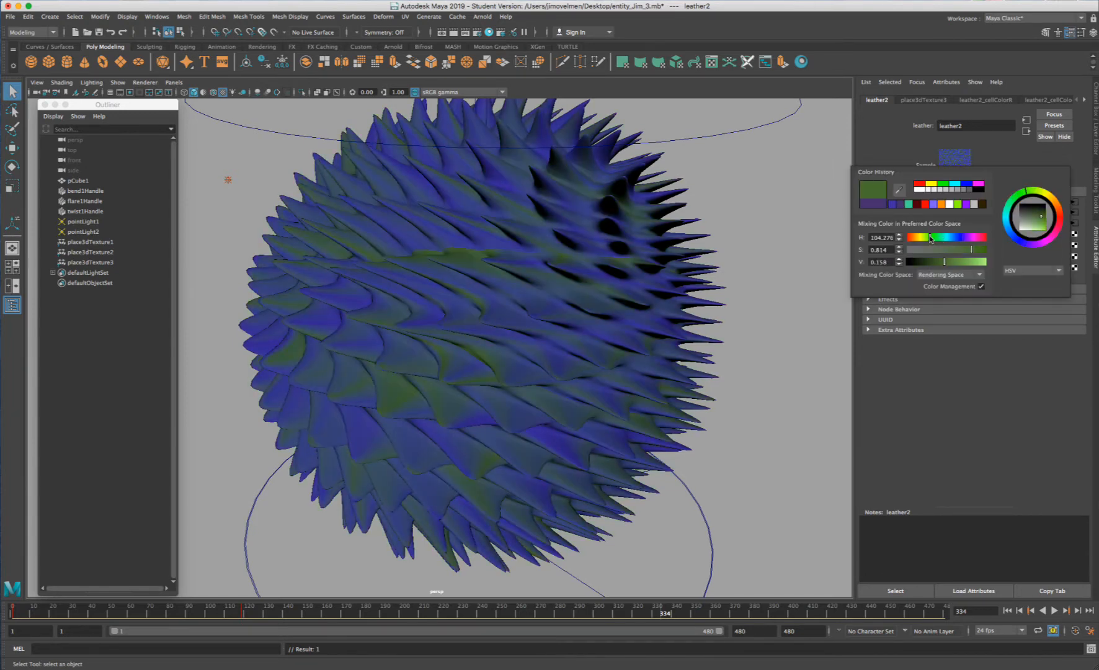
pyautogui.click(970, 262)
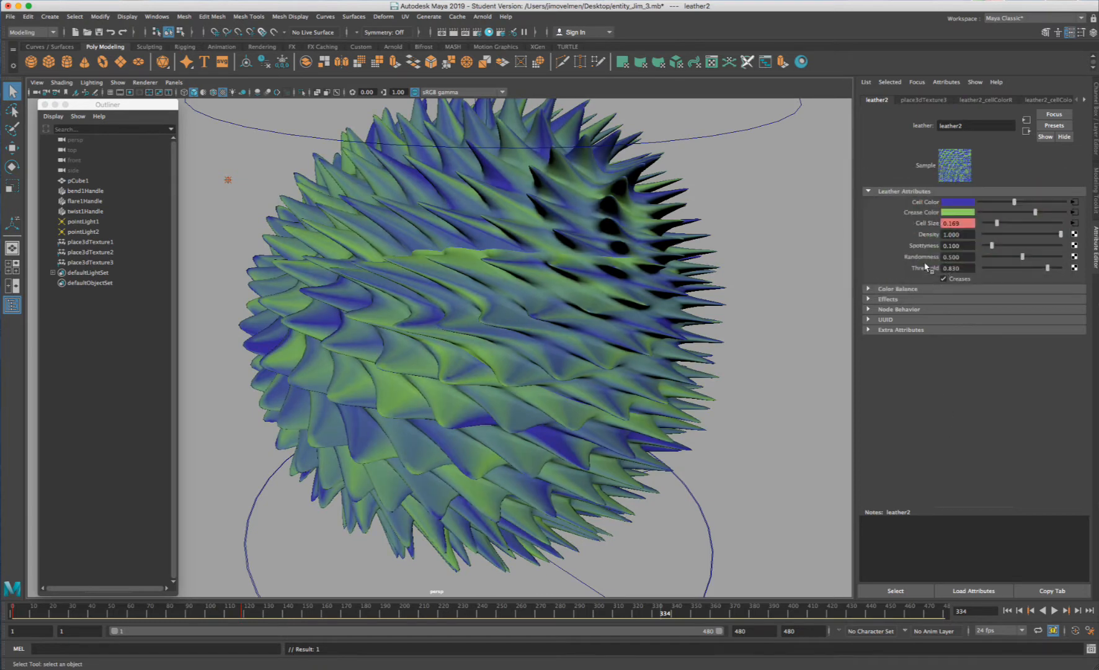
# - Key the Cell Color and Crease Color at frame 334, and set and key the Cell Size at 0.818
pyautogui.rightClick(935, 213)
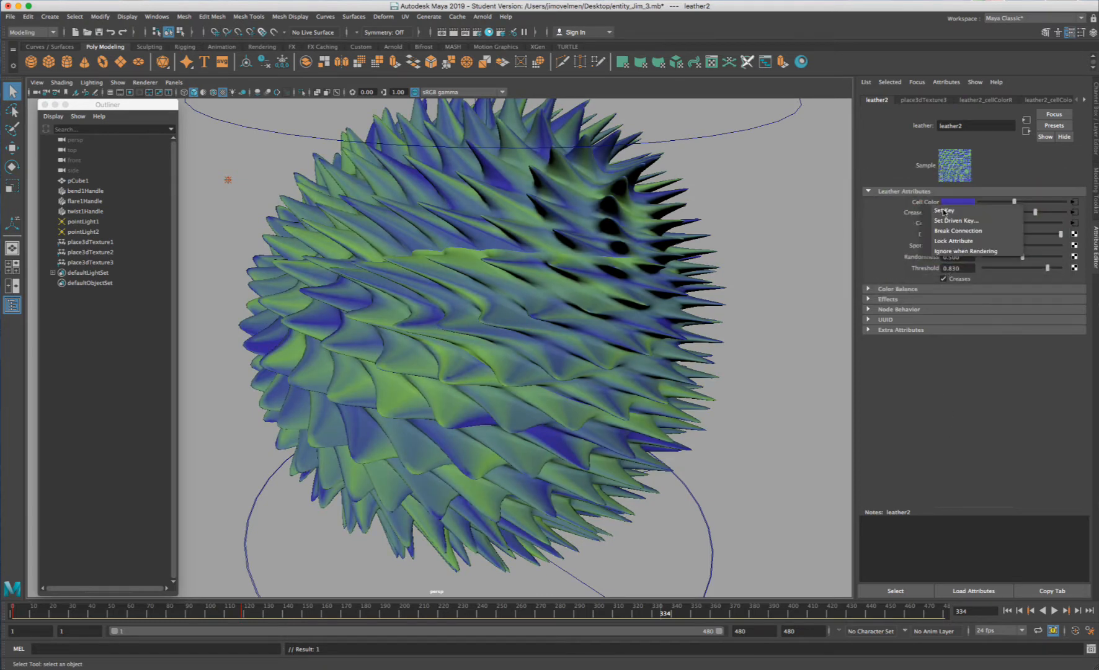
pyautogui.click(944, 211)
pyautogui.rightClick(927, 216)
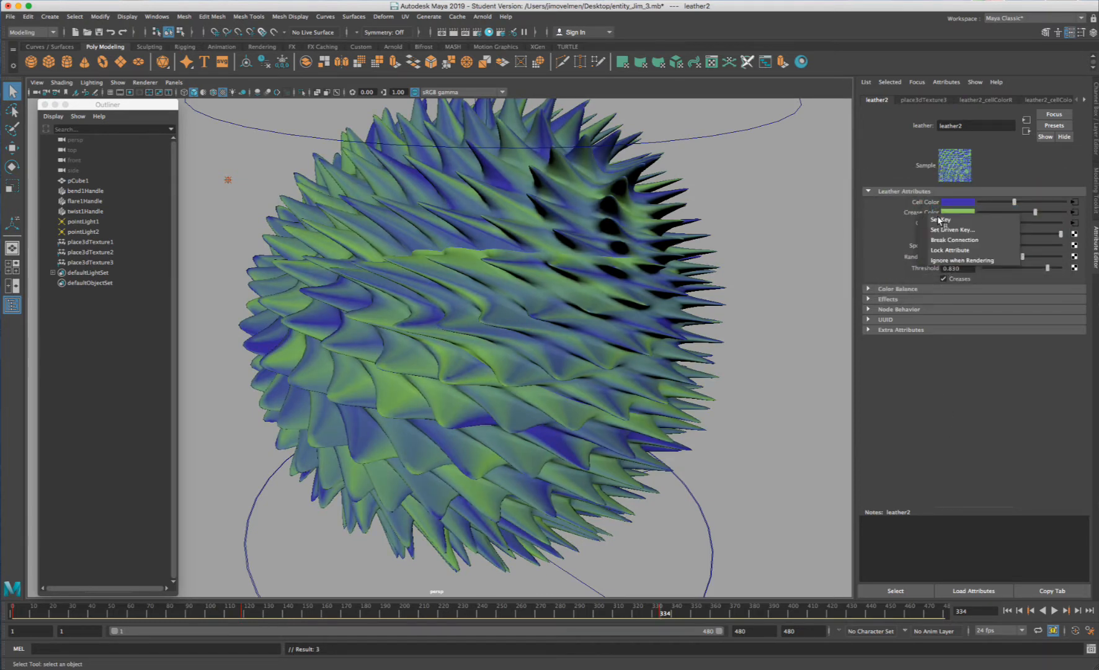
pyautogui.click(939, 219)
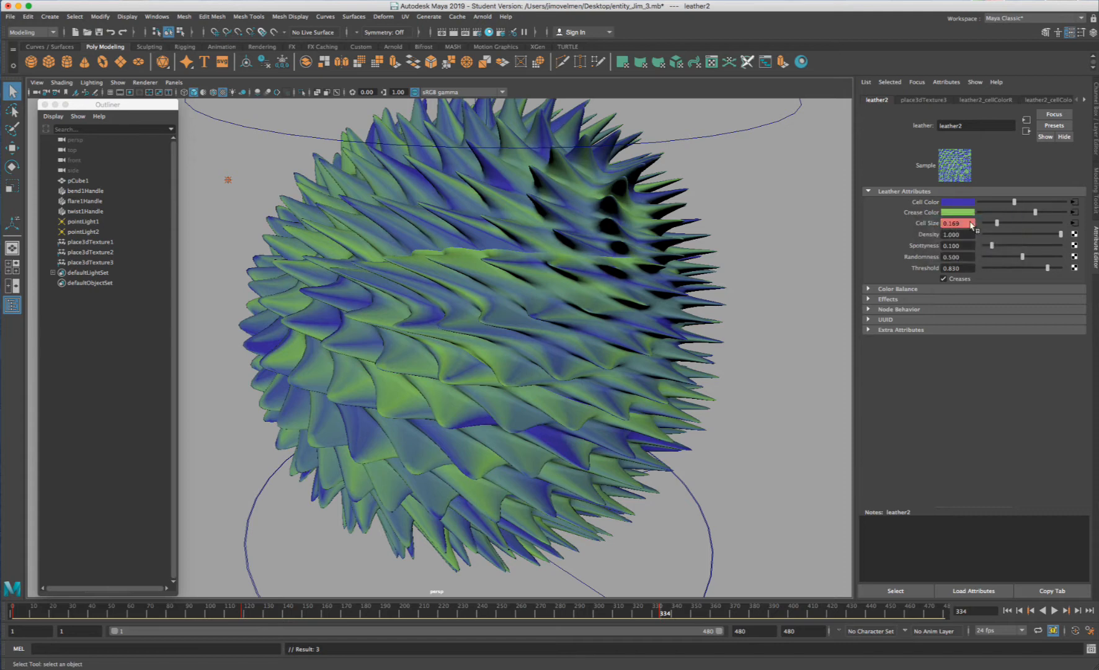
pyautogui.click(1046, 222)
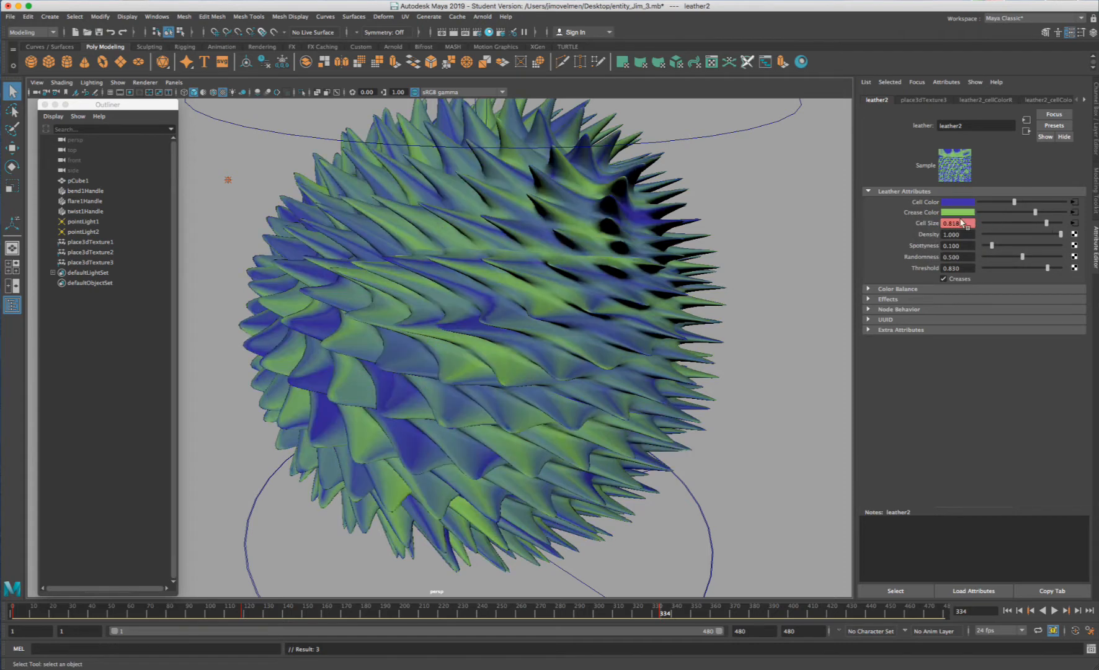
pyautogui.rightClick(929, 226)
pyautogui.click(952, 240)
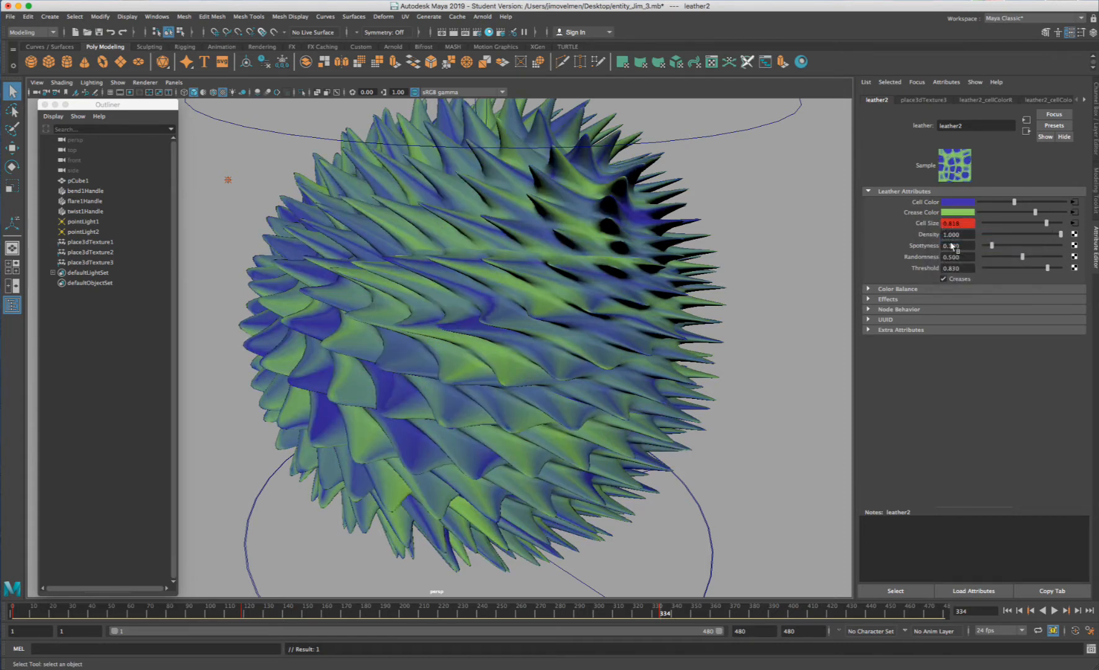
# - At frame 480, key the leather's Cell Color, Crease Color and Cell Size with their current values
pyautogui.click(945, 615)
pyautogui.click(945, 614)
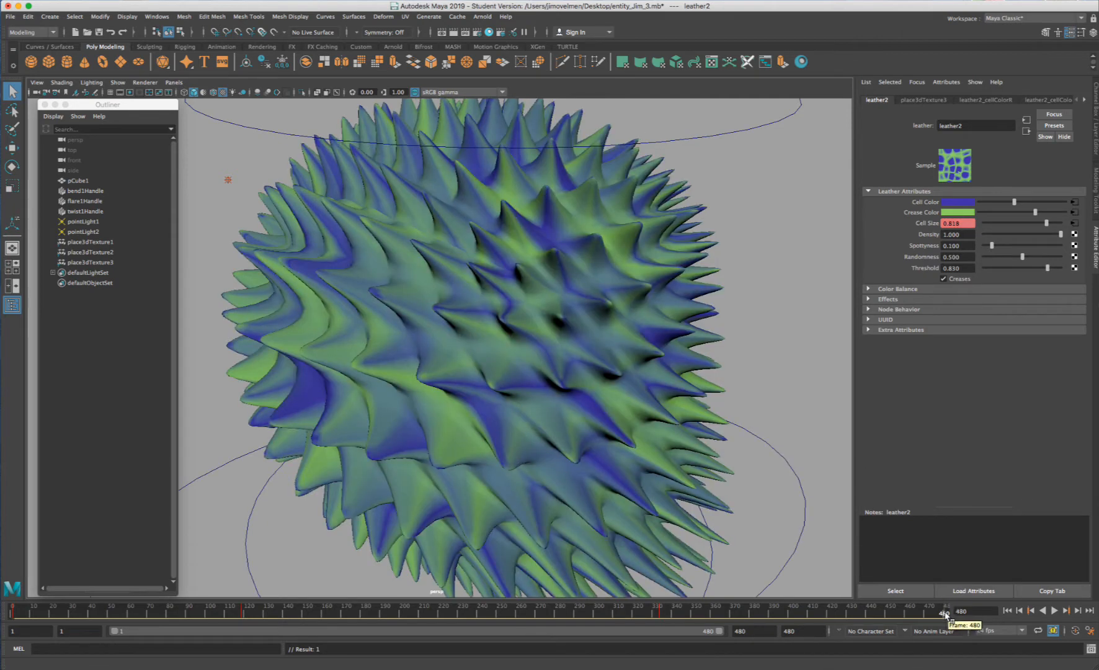
pyautogui.click(12, 614)
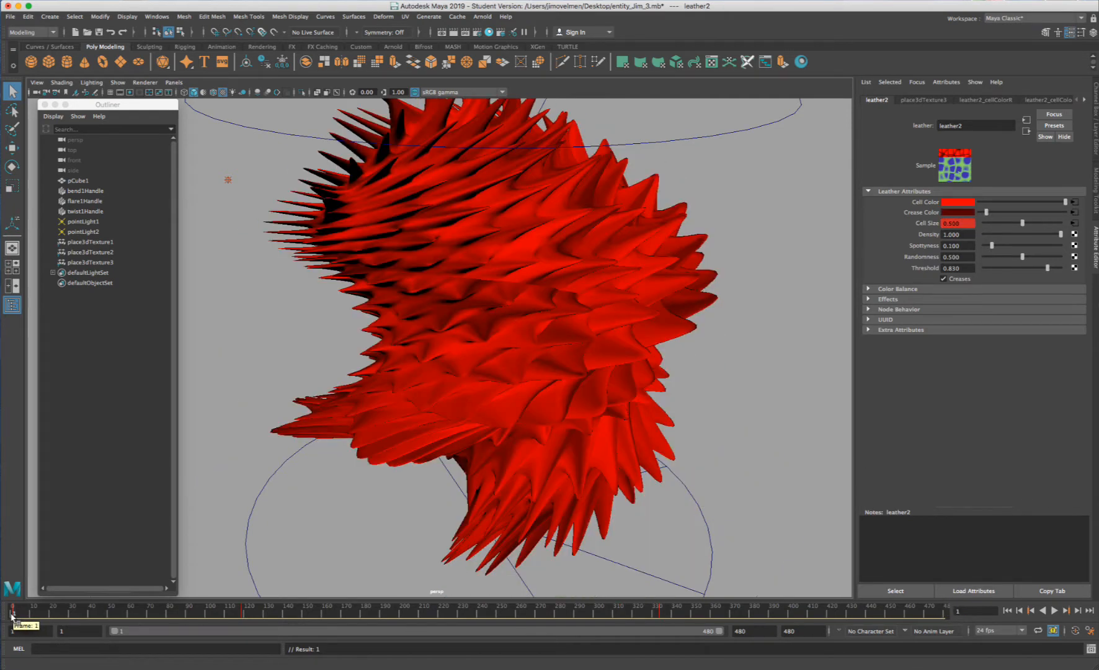
pyautogui.click(944, 613)
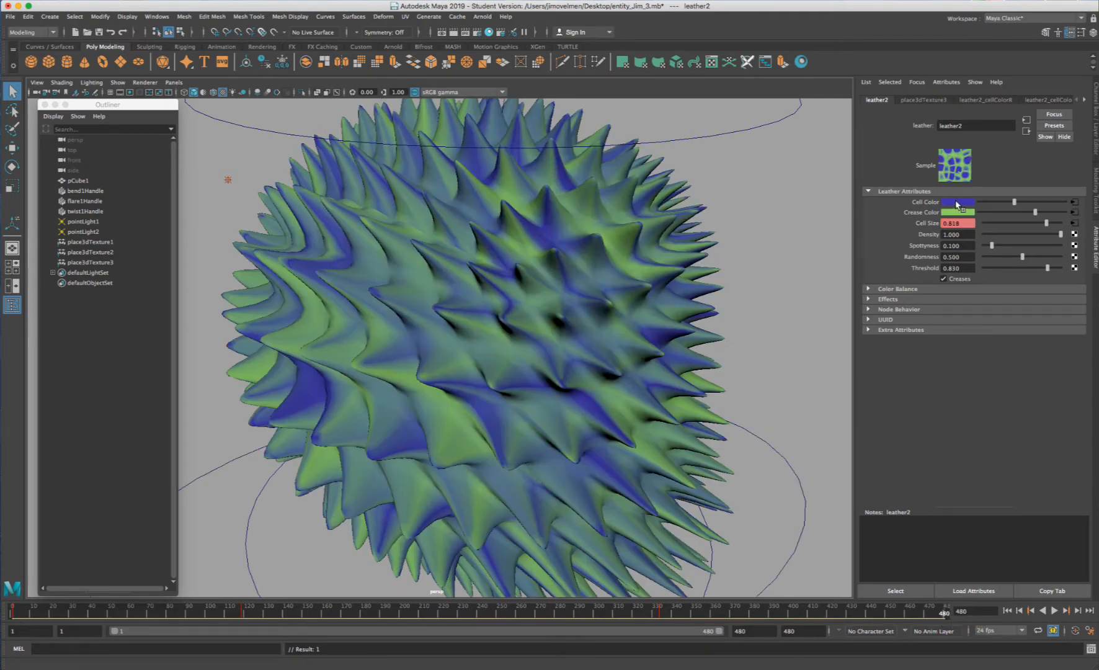
pyautogui.rightClick(925, 204)
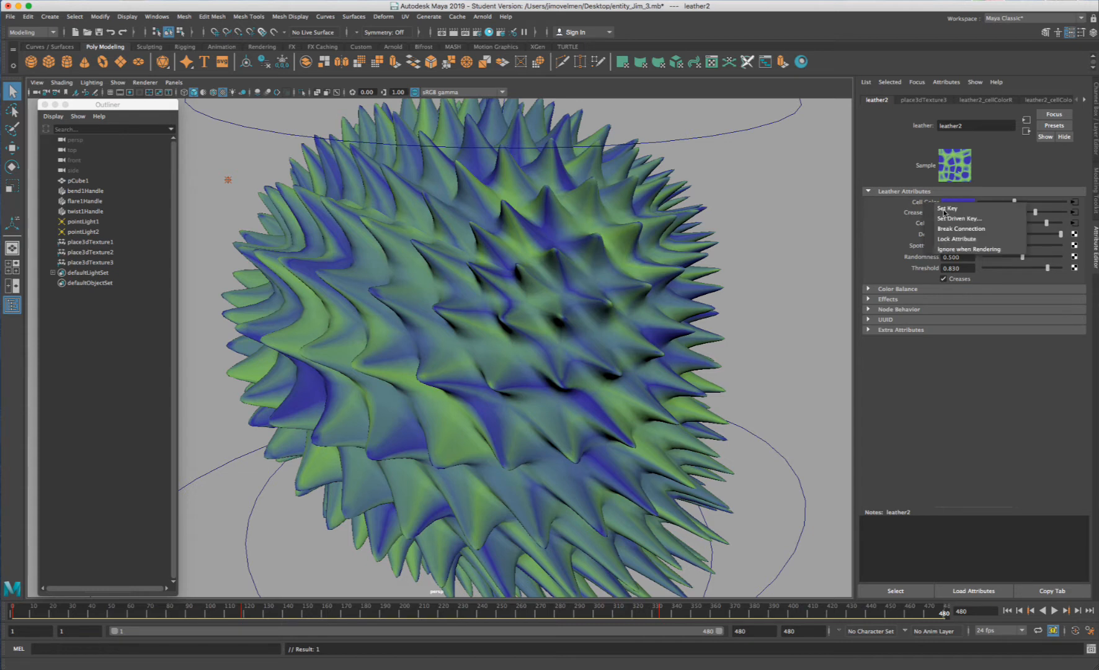
pyautogui.click(913, 214)
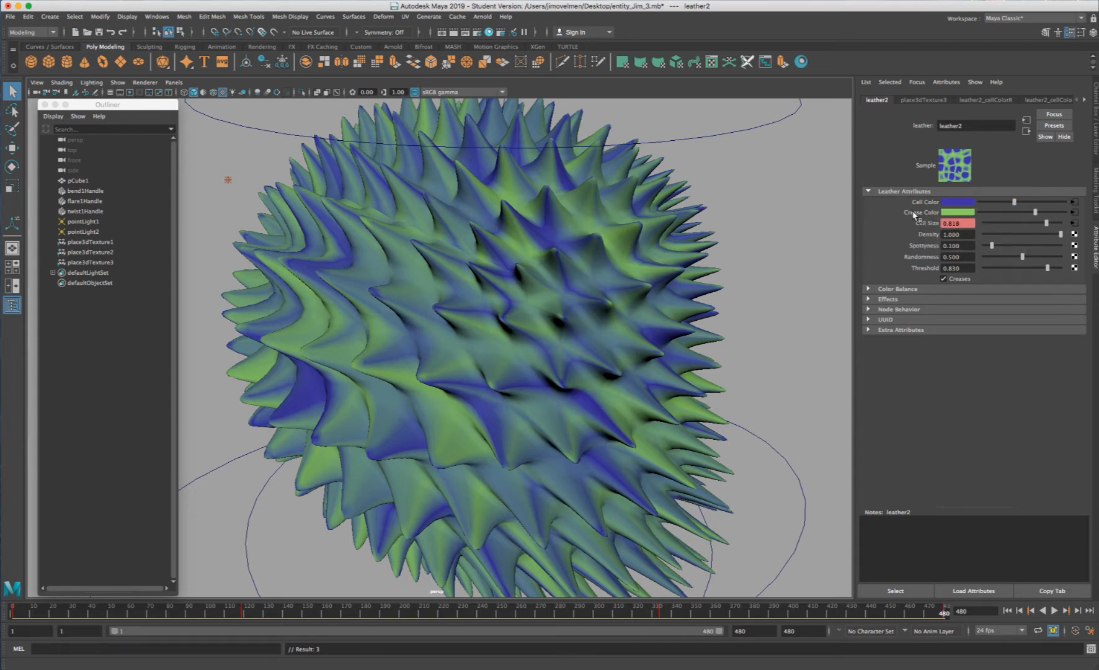
pyautogui.rightClick(924, 215)
pyautogui.click(936, 220)
pyautogui.rightClick(927, 226)
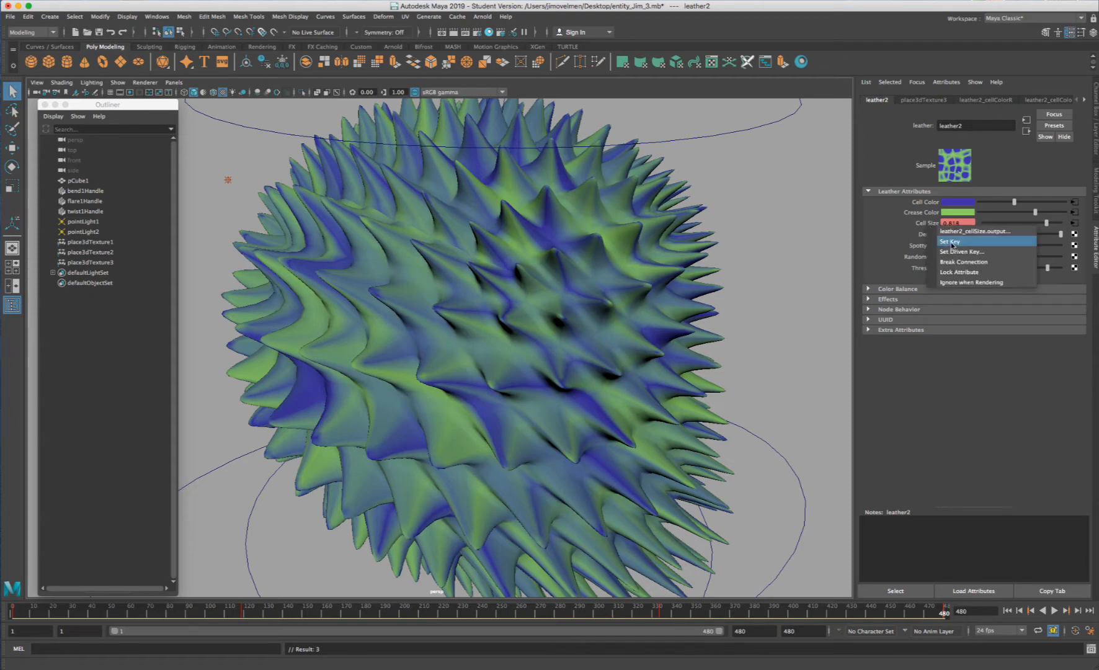
pyautogui.click(952, 242)
# - Play back the animation to review the changing leather colors, stop it and return to frame 1
pyautogui.click(1055, 611)
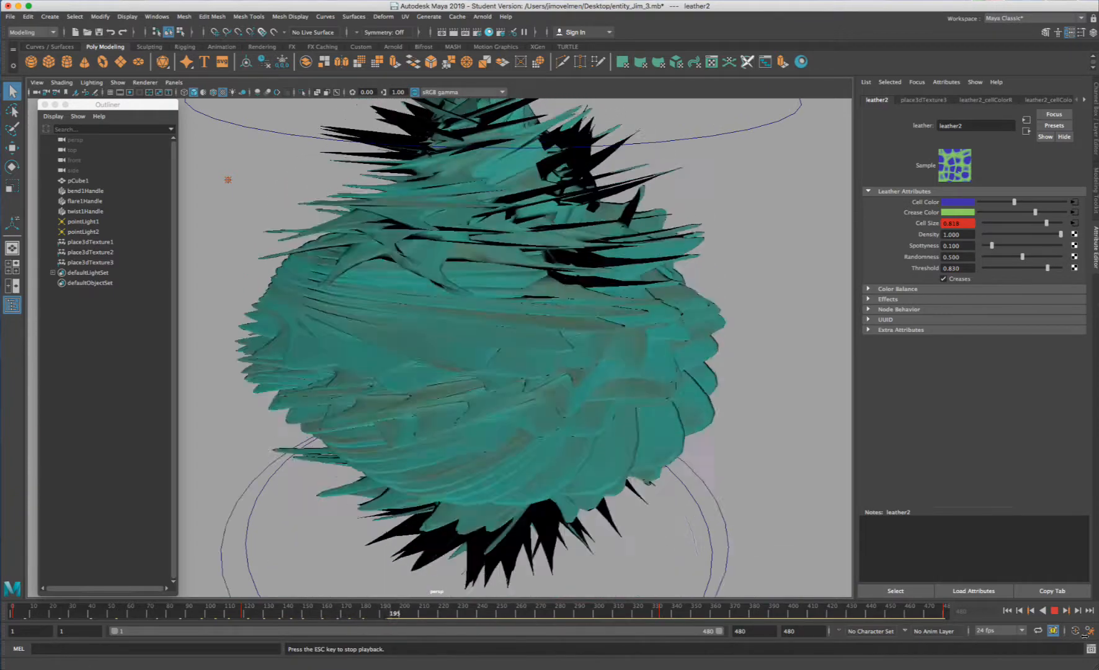
pyautogui.click(1054, 610)
pyautogui.moveTo(436, 619); pyautogui.dragTo(13, 614)
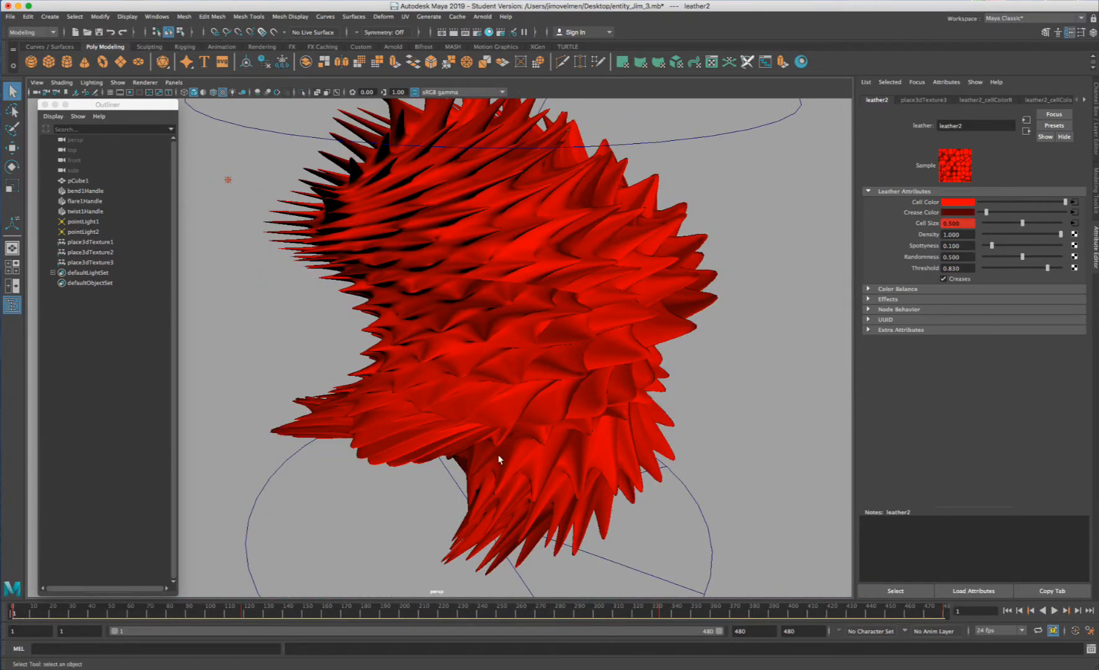
# - Add a Simplex Noise texture as Bump Mapping to the spiky model's aiStandardSurface material
pyautogui.click(529, 238)
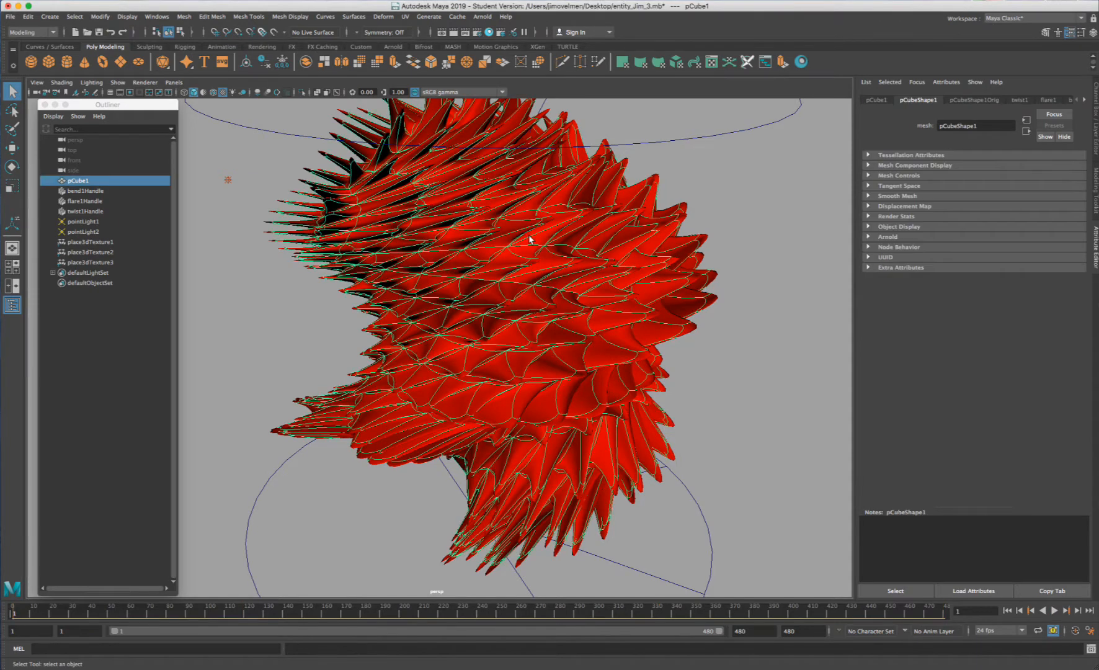
pyautogui.moveTo(532, 237); pyautogui.dragTo(533, 483, button='right')
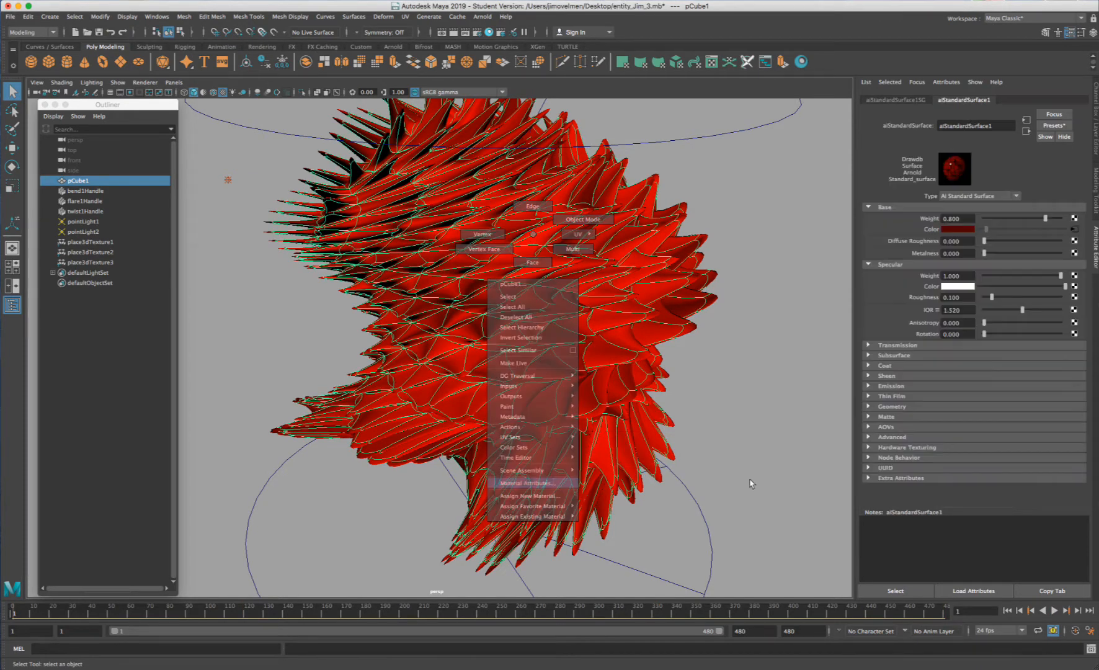
pyautogui.click(869, 406)
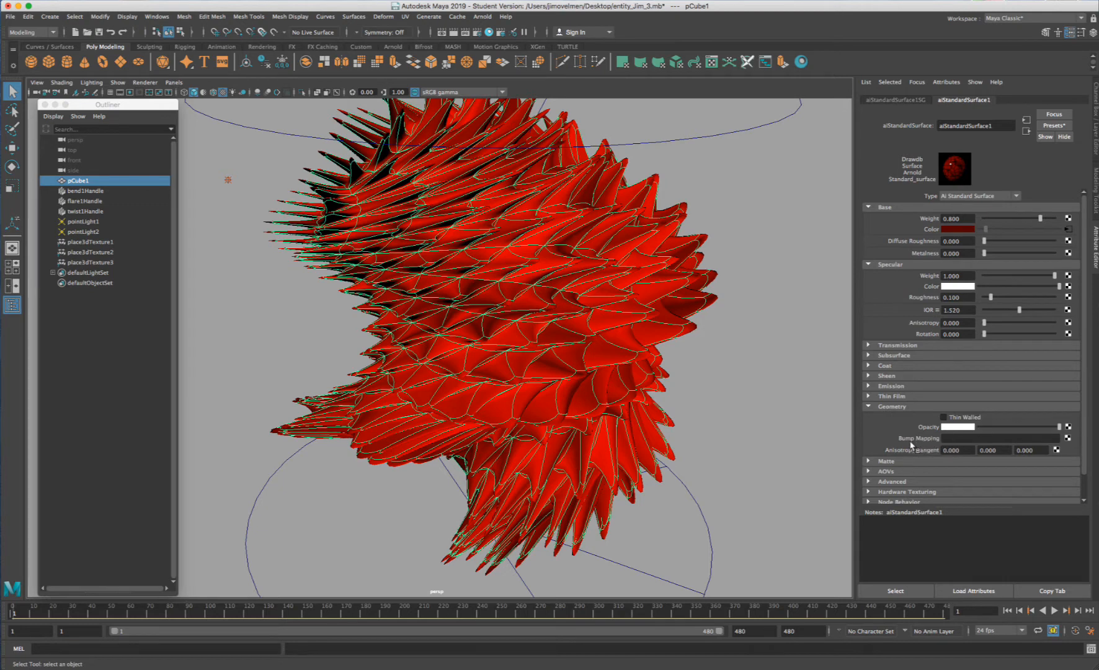
pyautogui.click(1068, 438)
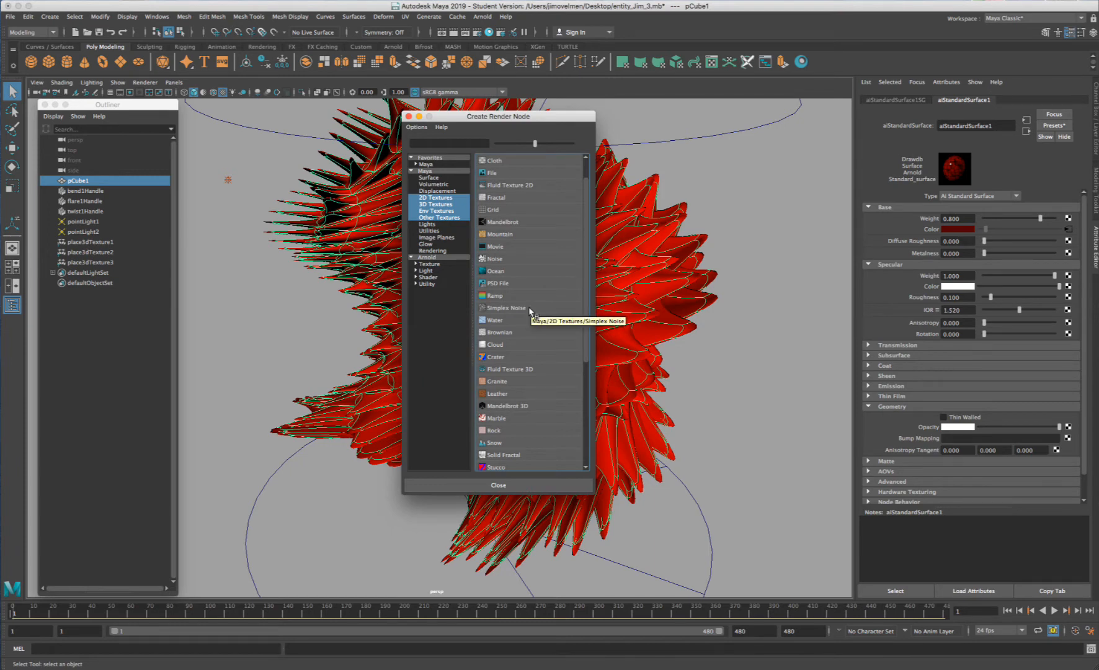
pyautogui.click(507, 308)
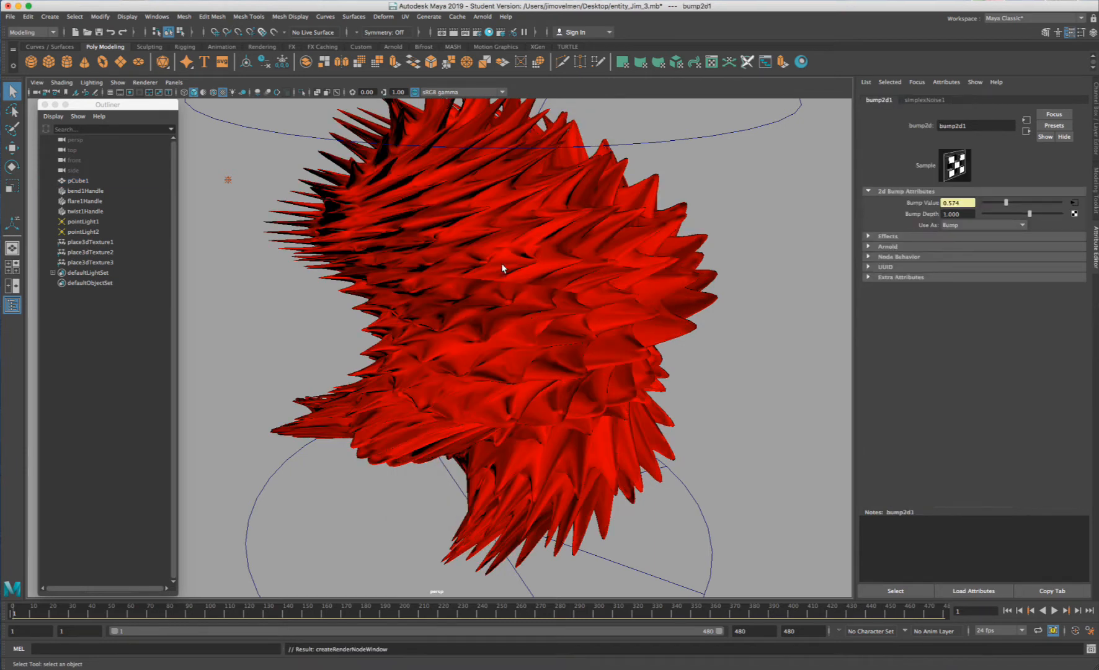
# - Set the simplex noise's Scale to 0.946 and key it at frame 1
pyautogui.keyDown('alt'); pyautogui.moveTo(485, 287); pyautogui.dragTo(396, 349); pyautogui.keyUp('alt')
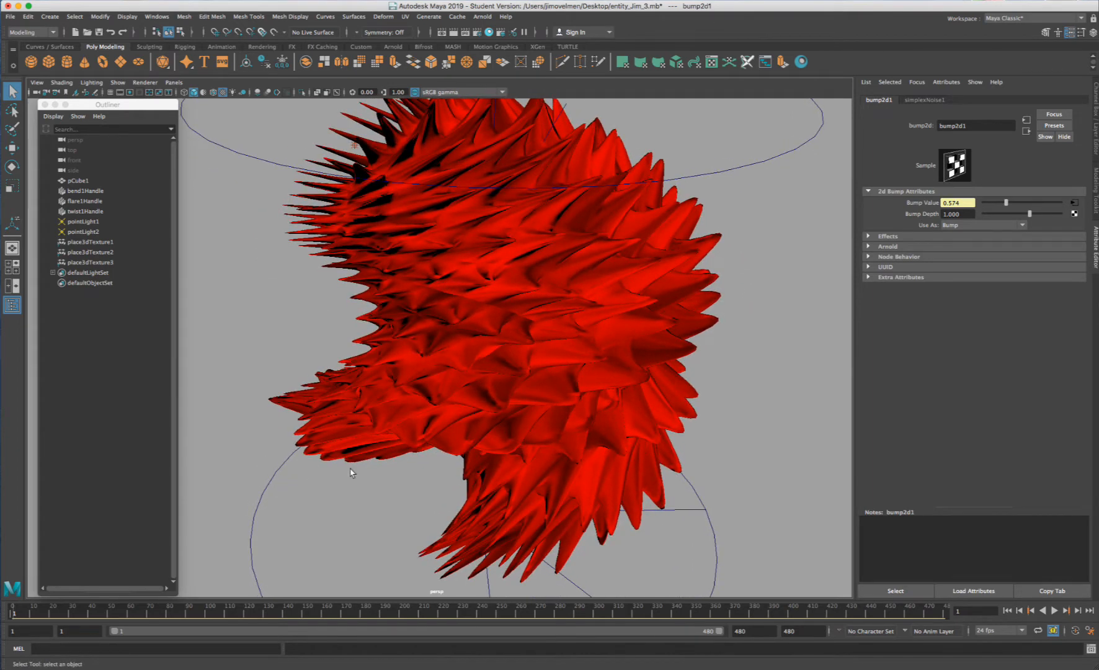
pyautogui.keyDown('alt'); pyautogui.moveTo(525, 365); pyautogui.dragTo(605, 283); pyautogui.keyUp('alt')
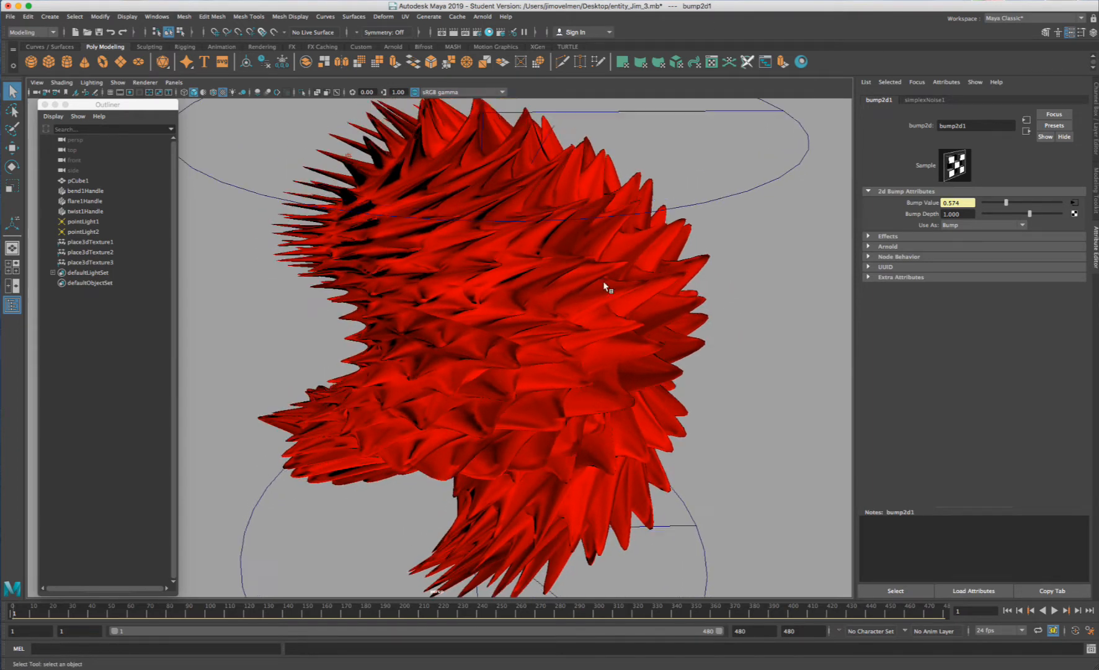
pyautogui.click(916, 100)
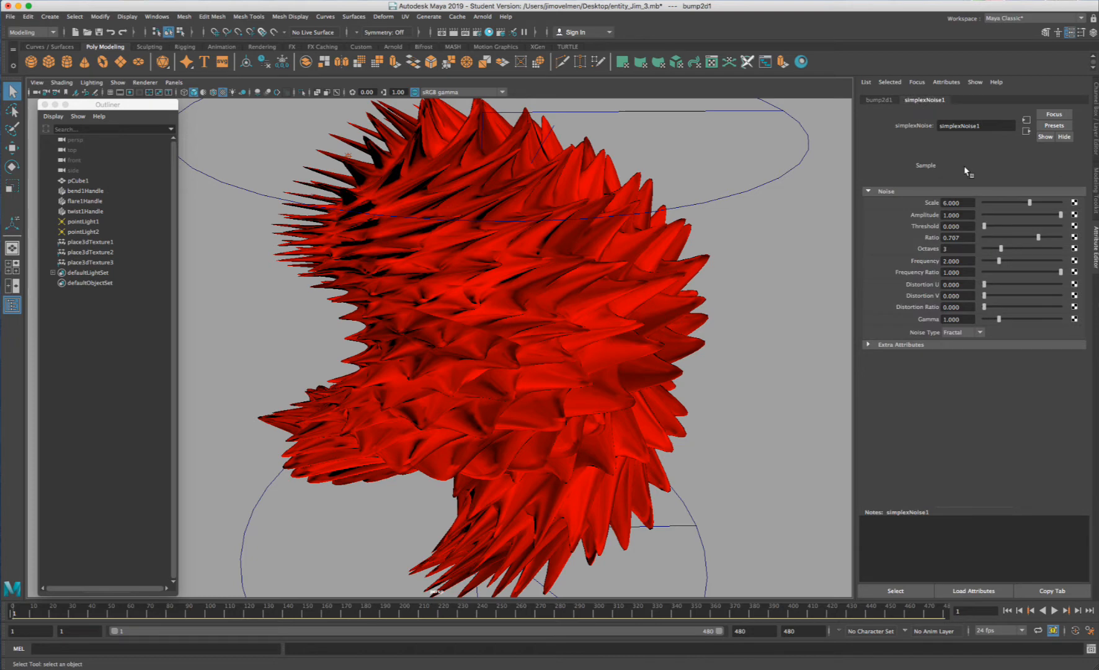
pyautogui.click(991, 202)
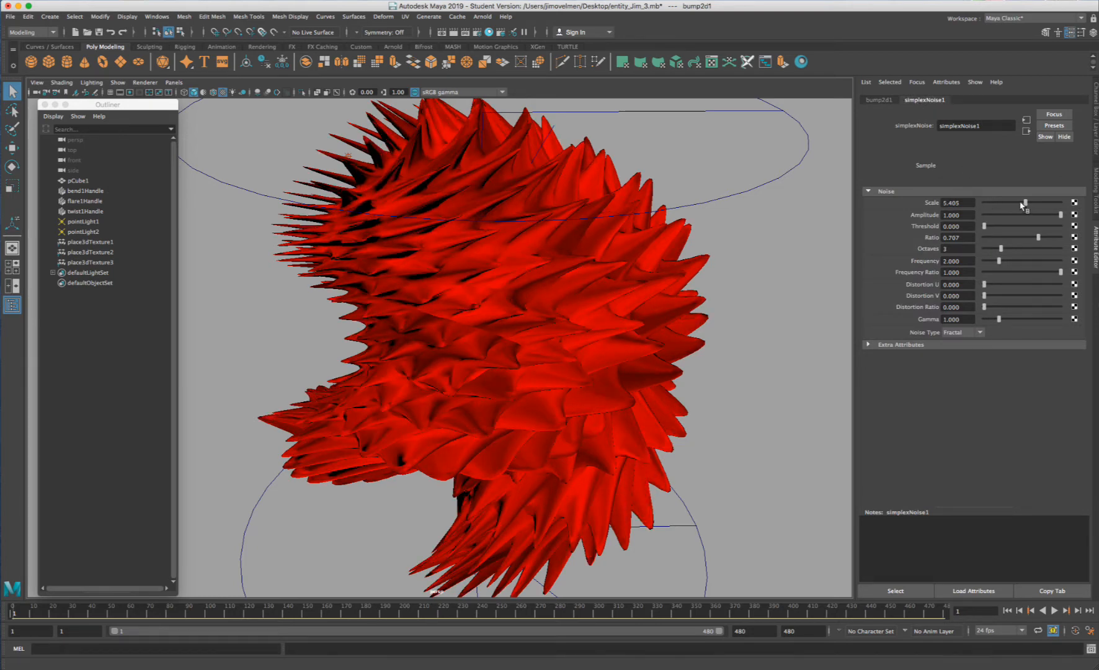
pyautogui.click(992, 203)
pyautogui.click(991, 202)
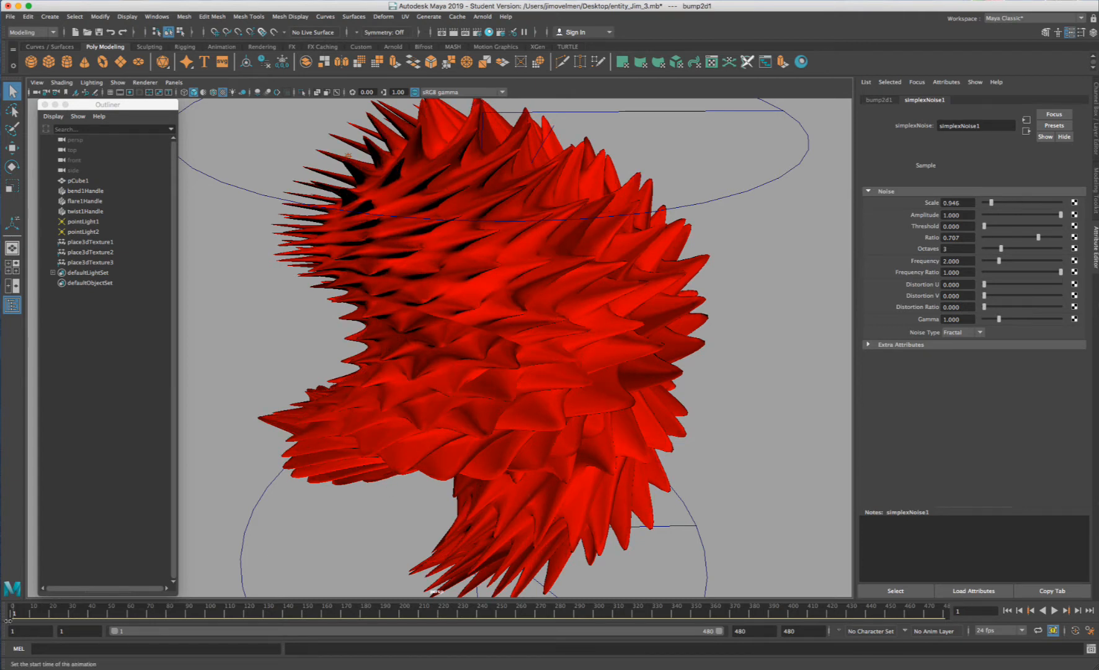
pyautogui.rightClick(931, 206)
pyautogui.click(952, 219)
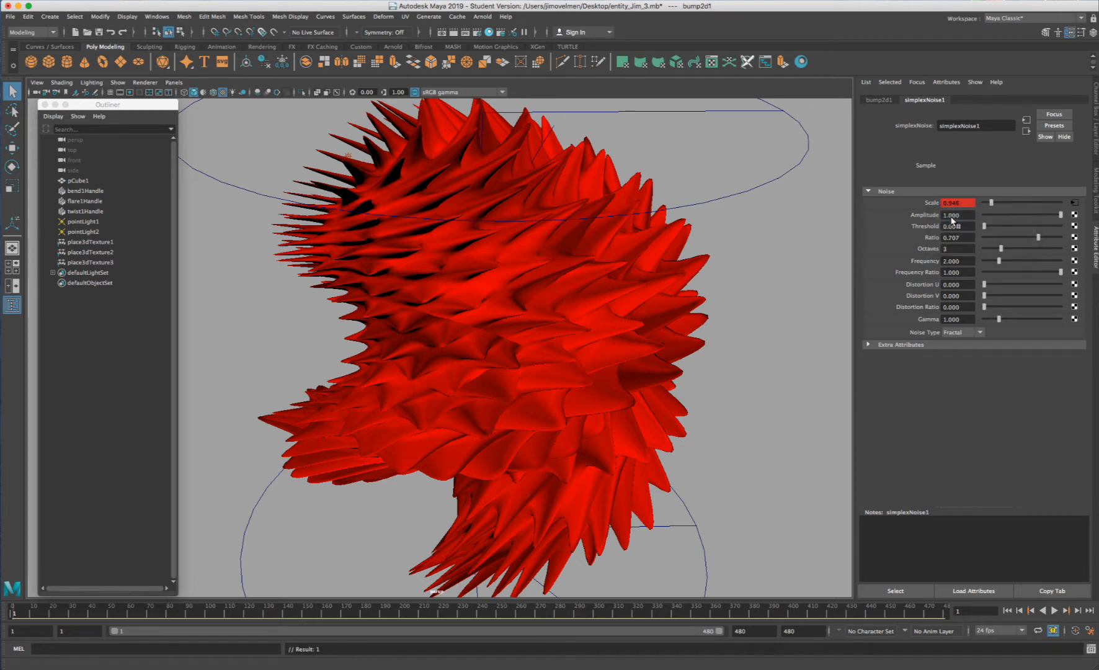
# - Try a lower noise Amplitude, return it to 1.000, and key the Frequency at 2.000 on frame 1
pyautogui.click(1033, 214)
pyautogui.moveTo(1033, 215); pyautogui.dragTo(1064, 214)
pyautogui.rightClick(920, 265)
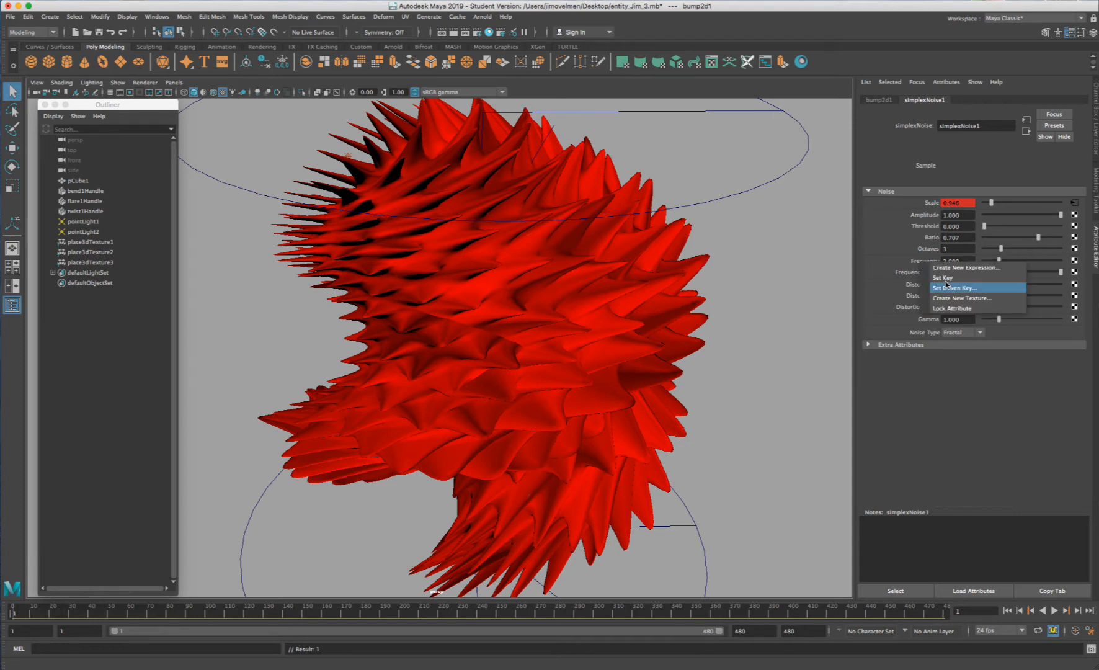
pyautogui.click(943, 278)
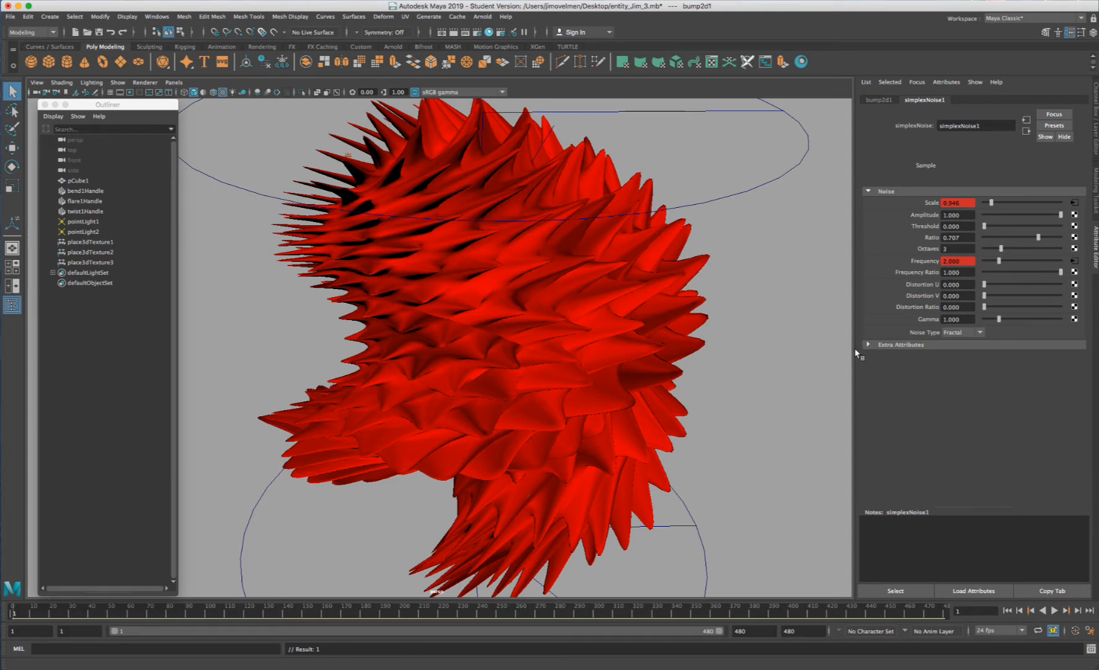
# - At frame 126, set the simplex noise's Scale to 6.892 and key it
pyautogui.click(258, 613)
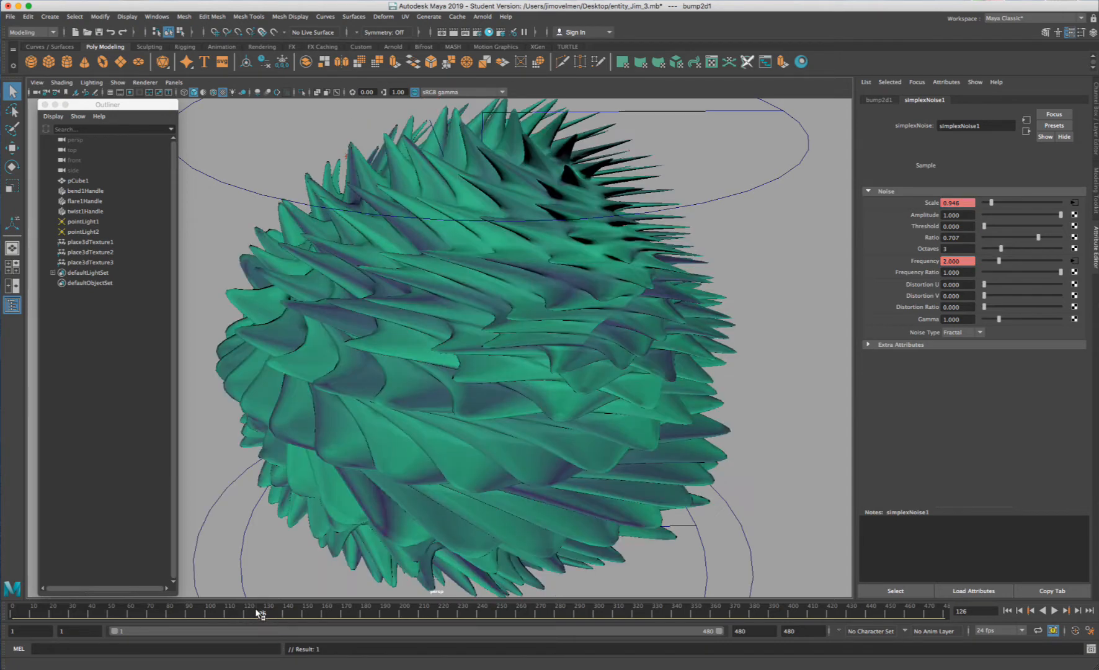
pyautogui.click(1037, 203)
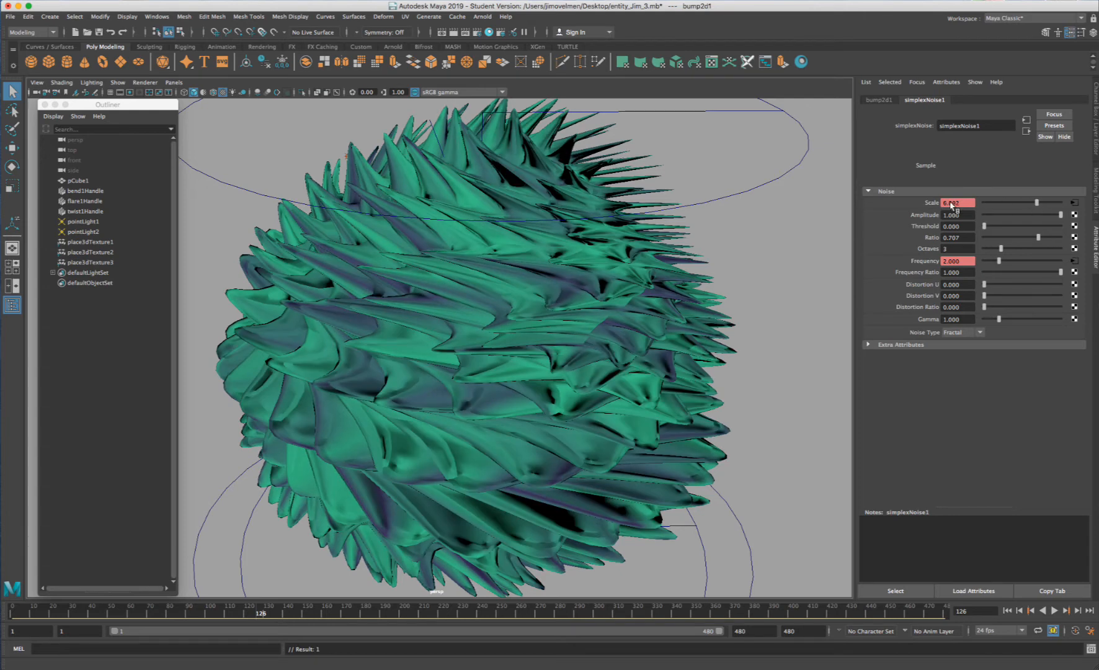
pyautogui.rightClick(931, 205)
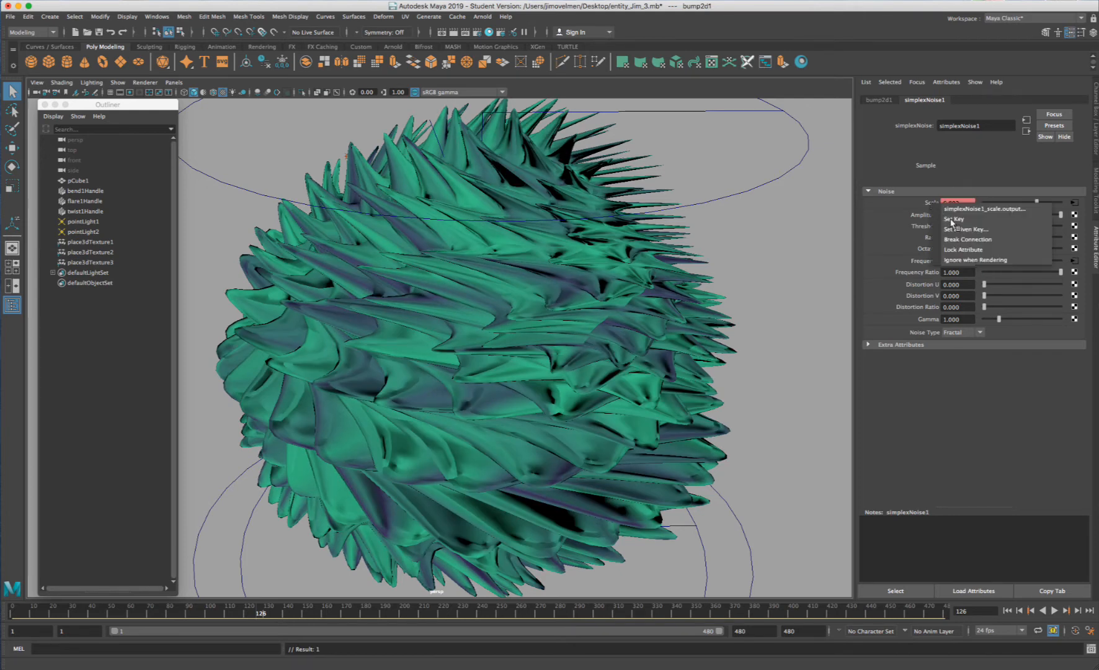
pyautogui.click(993, 247)
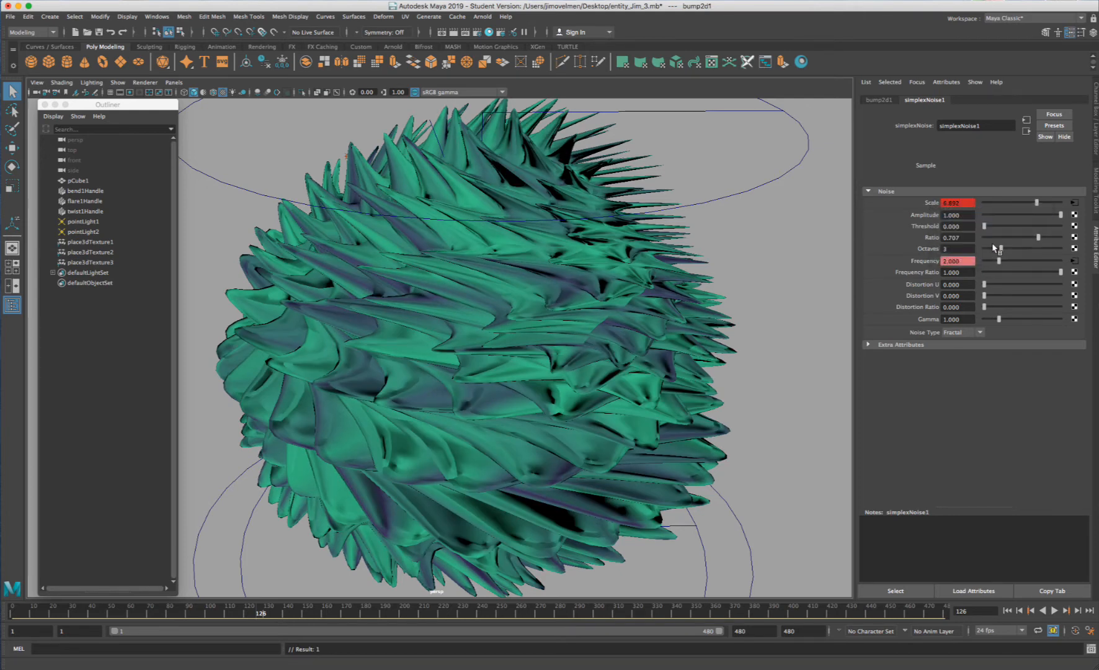
# - Set the simplex noise's Frequency to 7.770 and key it at frame 126
pyautogui.click(1032, 261)
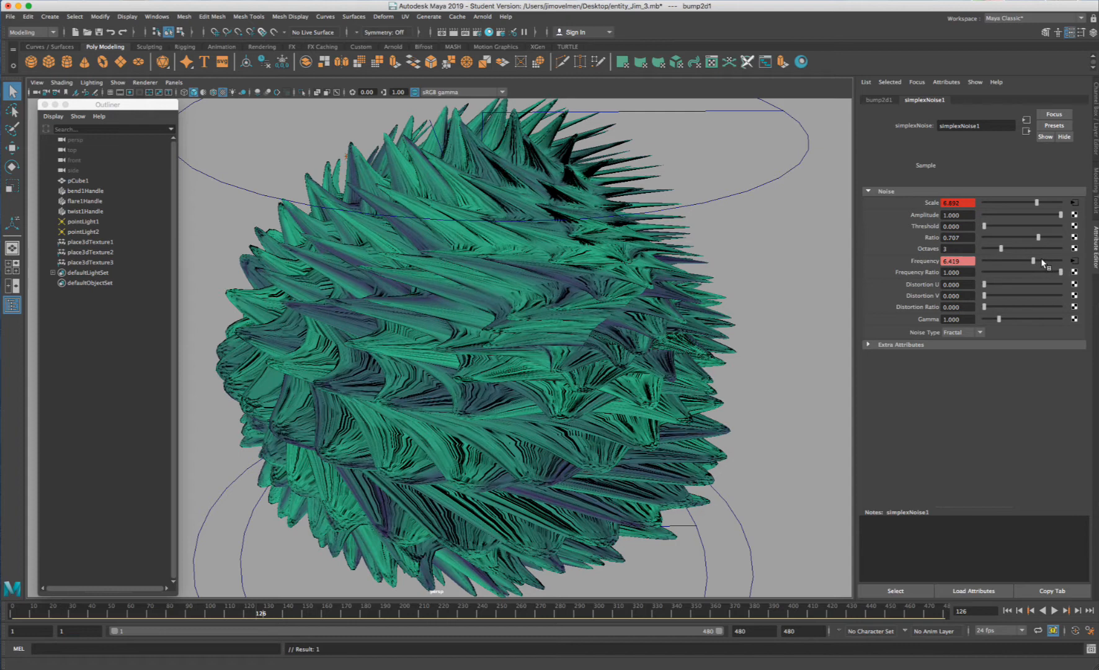
pyautogui.click(1043, 261)
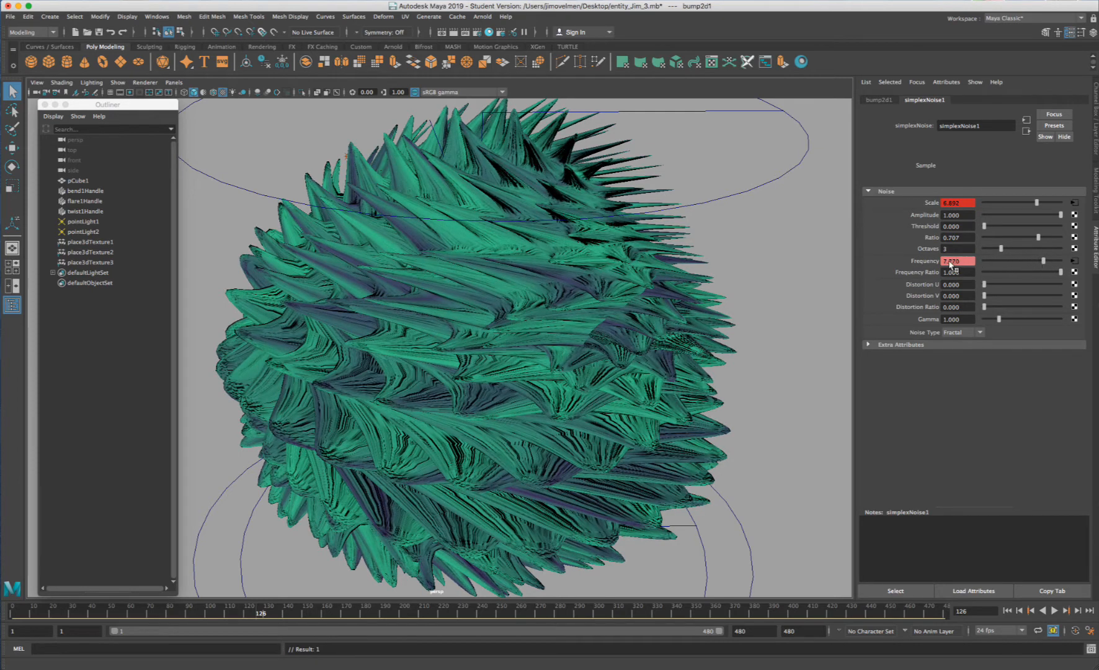
pyautogui.rightClick(923, 261)
pyautogui.click(940, 274)
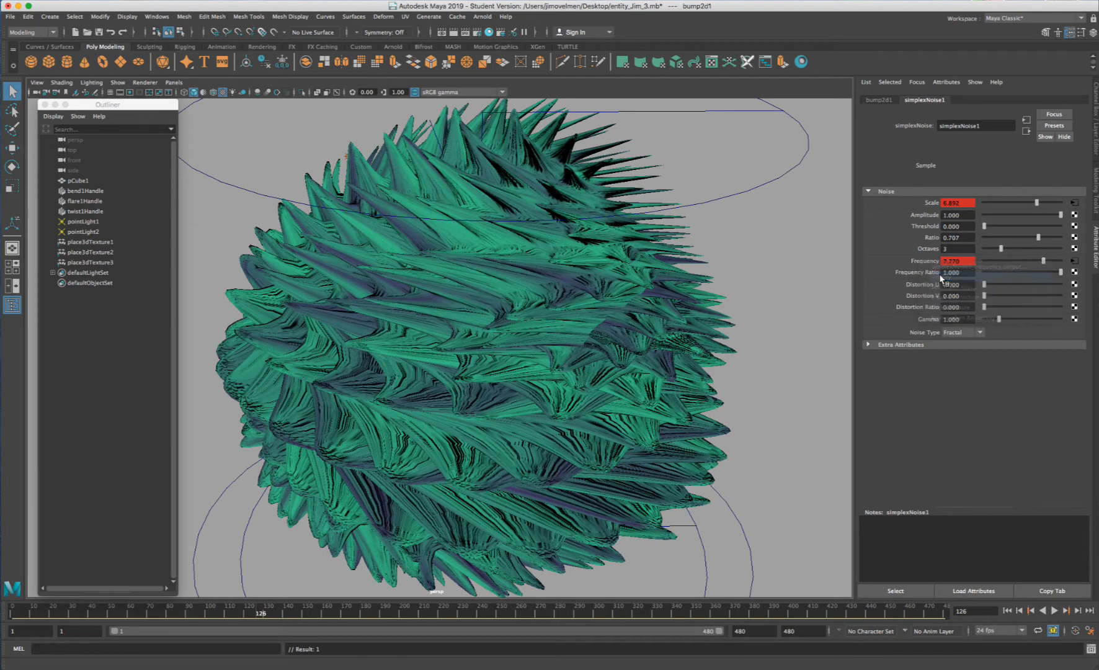
# - At frame 349, set the simplex noise's Scale to 0.811 and key it
pyautogui.click(694, 620)
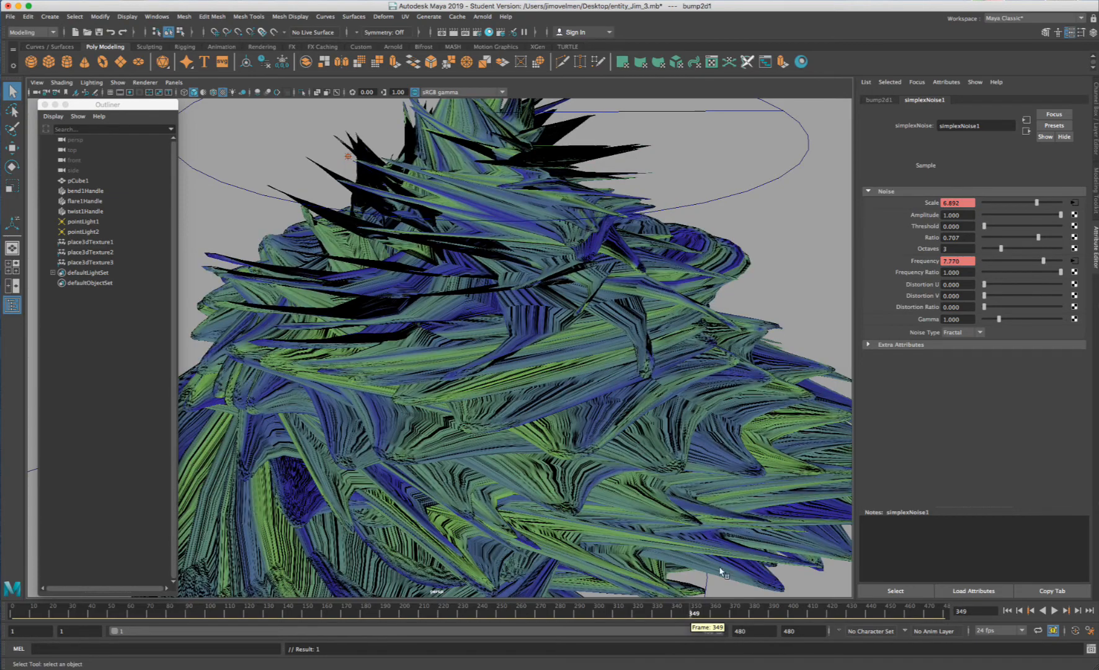
pyautogui.click(1003, 203)
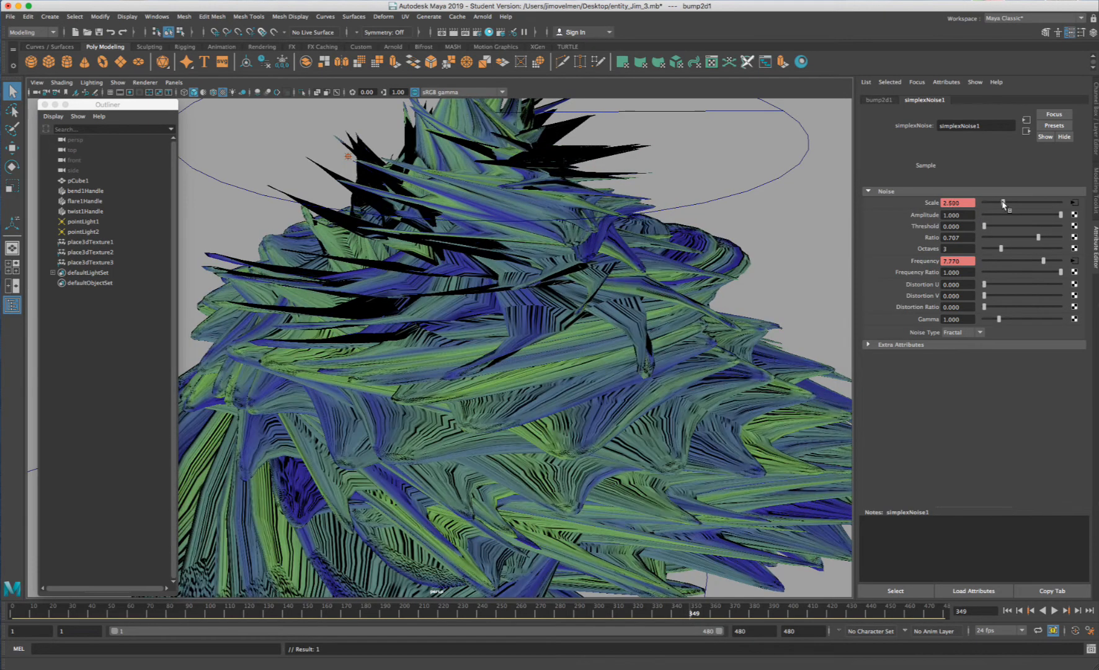
pyautogui.moveTo(1004, 203); pyautogui.dragTo(991, 202)
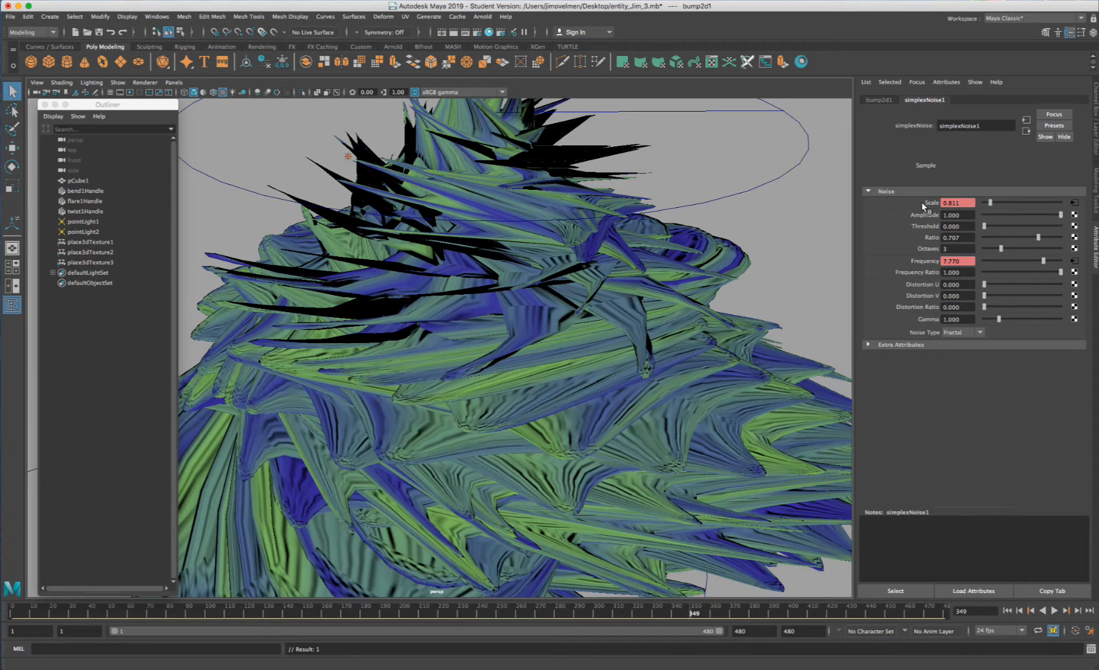
pyautogui.rightClick(925, 206)
pyautogui.click(955, 220)
# - Set the simplex noise's Frequency to 3.378 and key it at frame 349
pyautogui.click(1000, 261)
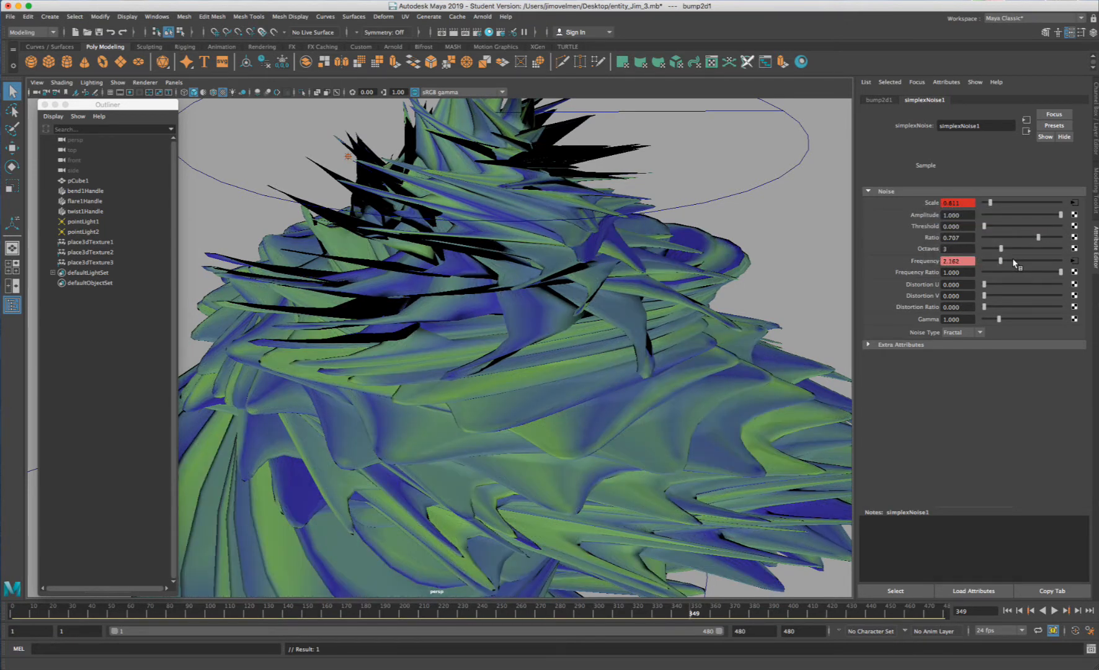
pyautogui.moveTo(1010, 263); pyautogui.dragTo(1011, 264)
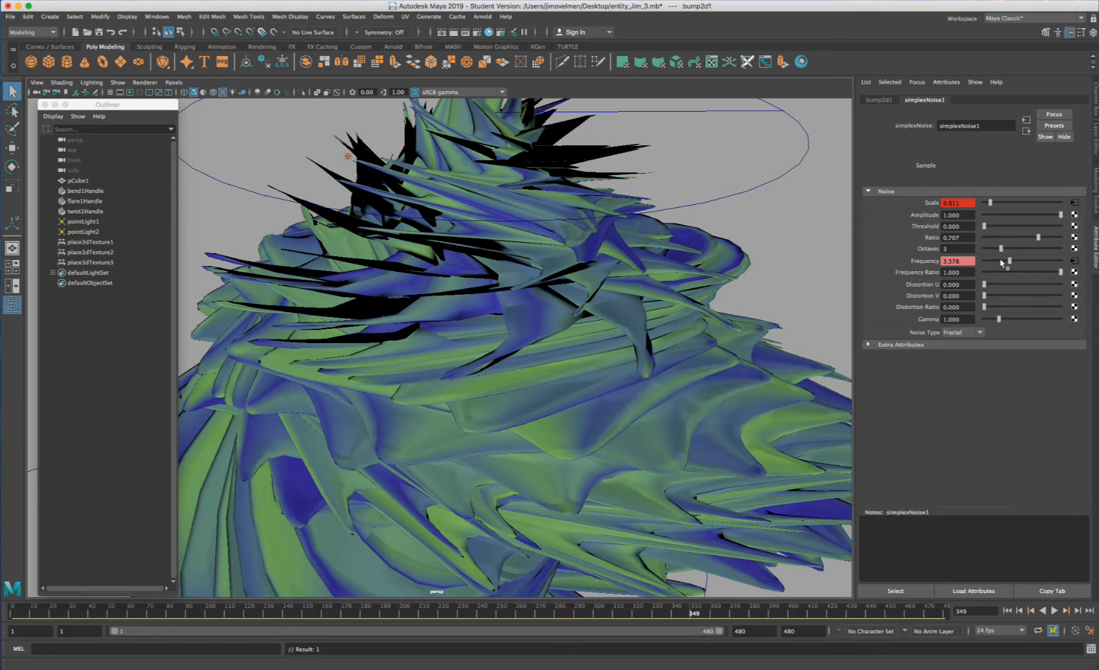
pyautogui.rightClick(926, 261)
pyautogui.click(943, 277)
# - Check the noise animation at frames 480 and 349, and return to frame 1
pyautogui.click(944, 614)
pyautogui.moveTo(947, 611); pyautogui.dragTo(695, 613)
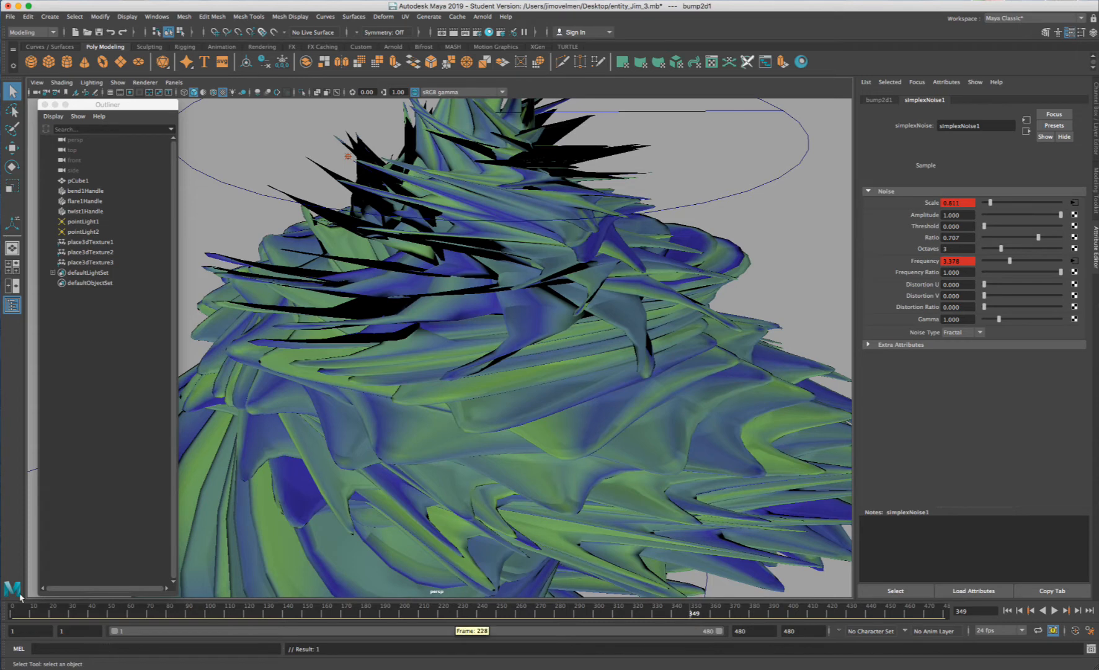
pyautogui.click(12, 613)
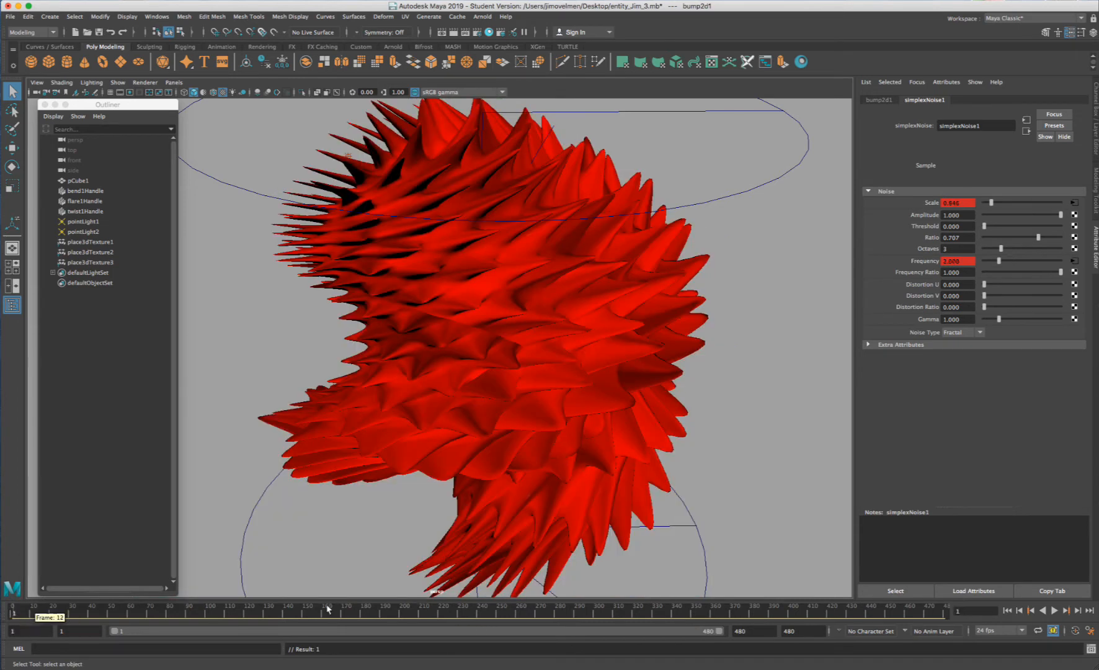
# - Key the simplex noise's Scale at 0.811 and Frequency at 3.378 at frame 480, and return to frame 1
pyautogui.click(945, 614)
pyautogui.moveTo(943, 612); pyautogui.dragTo(946, 613)
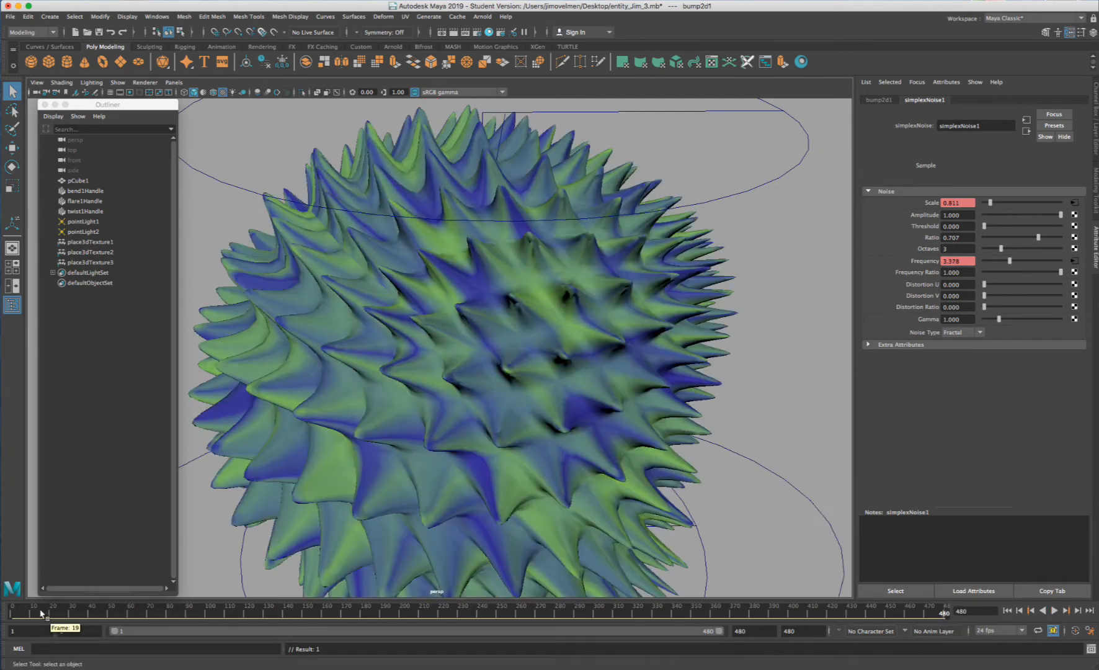
pyautogui.rightClick(934, 203)
pyautogui.click(949, 217)
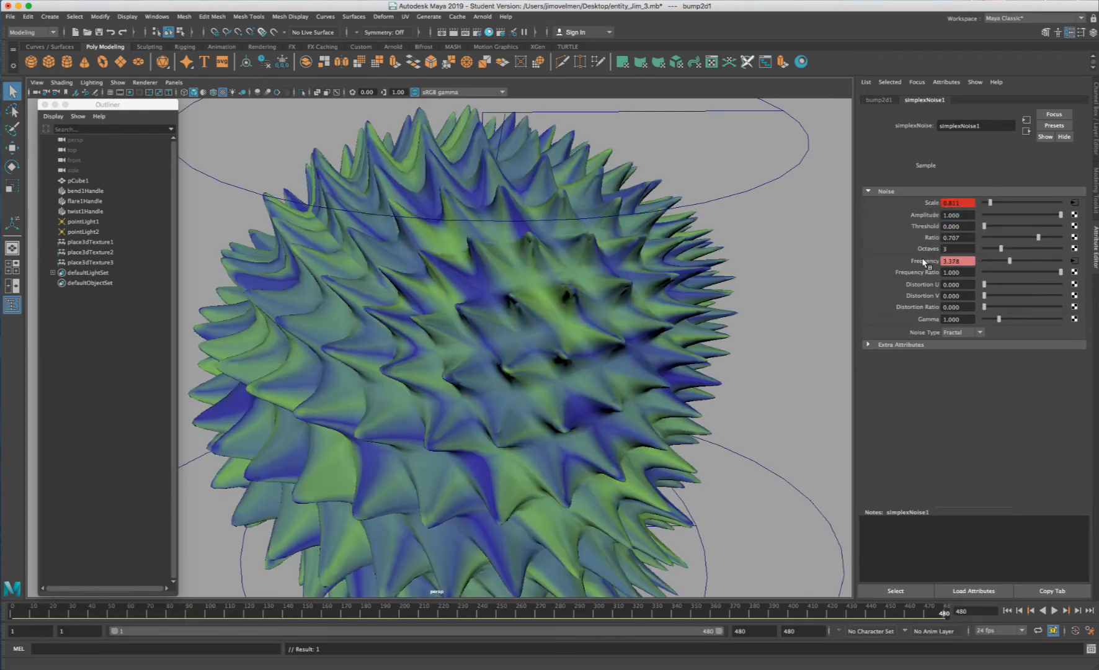
pyautogui.rightClick(925, 261)
pyautogui.click(943, 276)
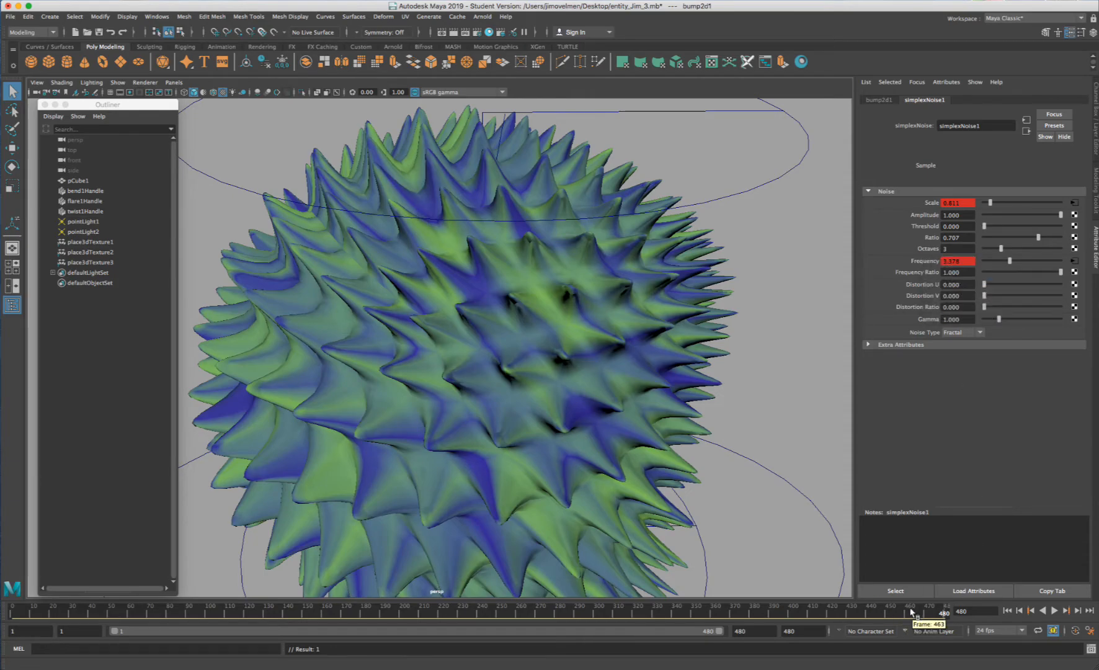
pyautogui.moveTo(912, 613); pyautogui.dragTo(13, 612)
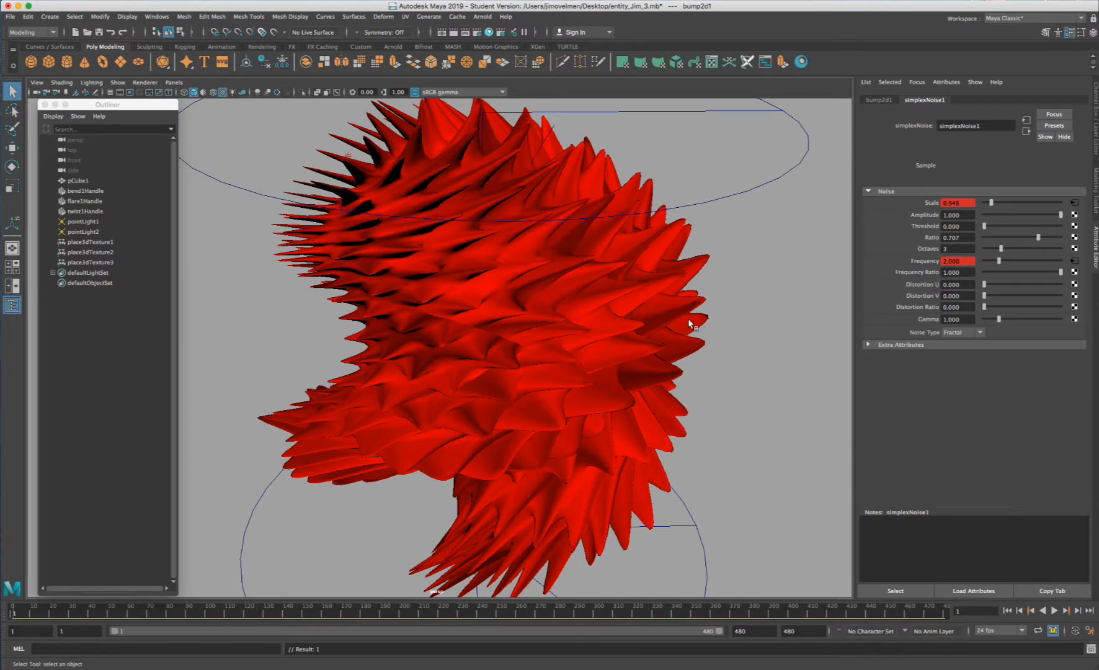
# - Map a Grid texture to the Transmission Weight of the spiky model's material and open the grid's 2D placement attributes
pyautogui.click(601, 292)
pyautogui.rightClick(603, 290)
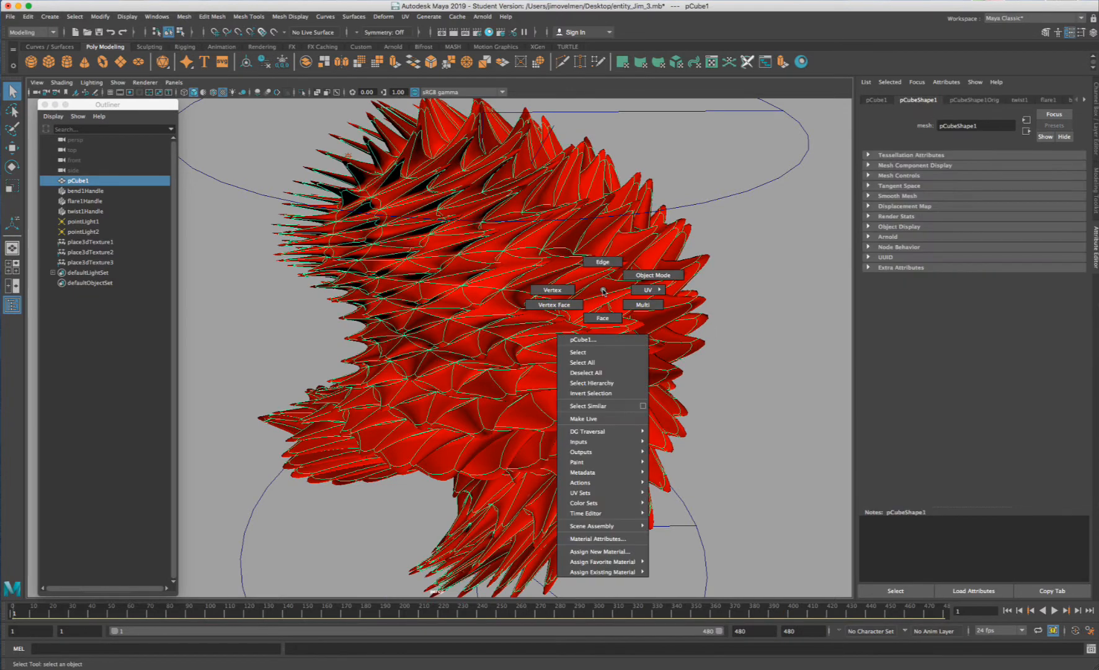
pyautogui.click(614, 539)
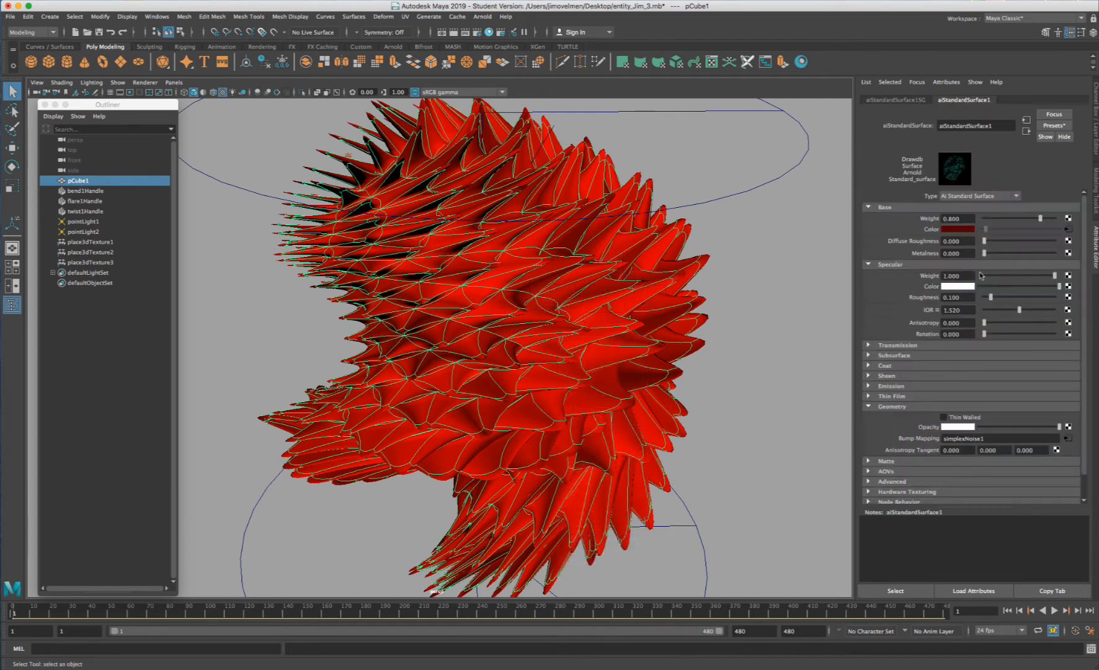
pyautogui.click(869, 407)
pyautogui.click(869, 347)
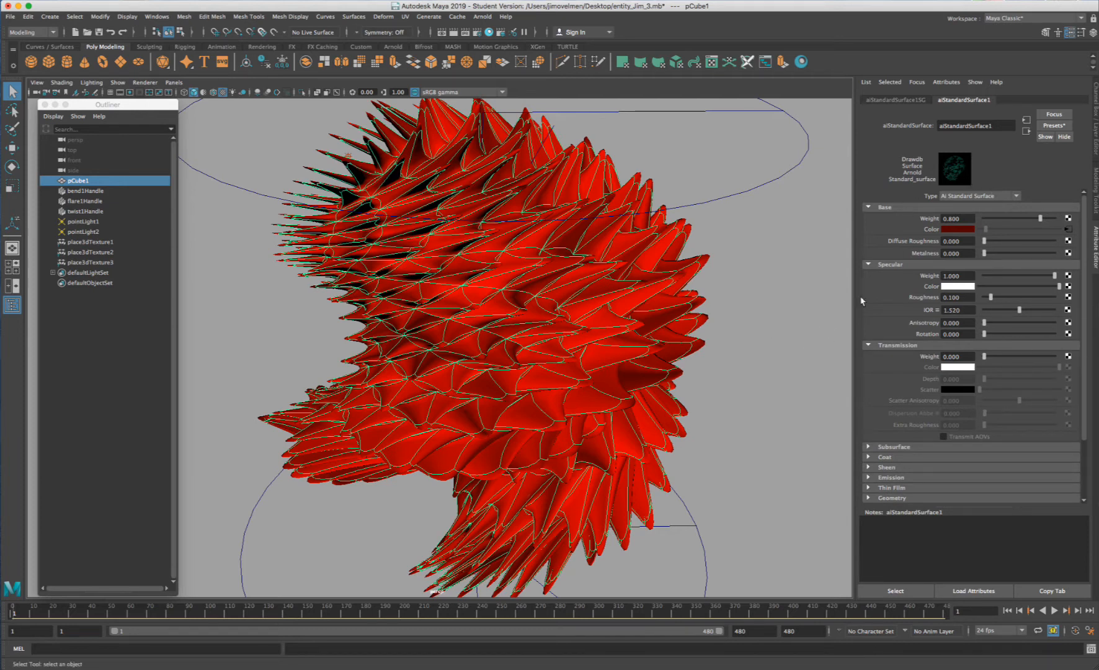
pyautogui.click(1067, 357)
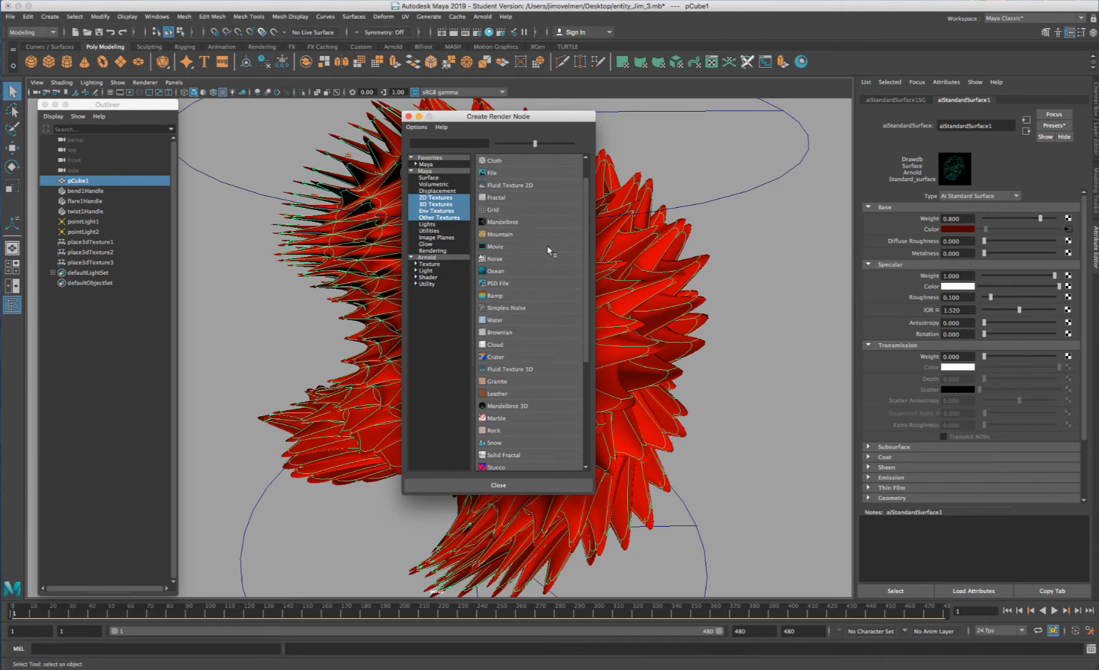
pyautogui.moveTo(584, 279); pyautogui.dragTo(599, 229)
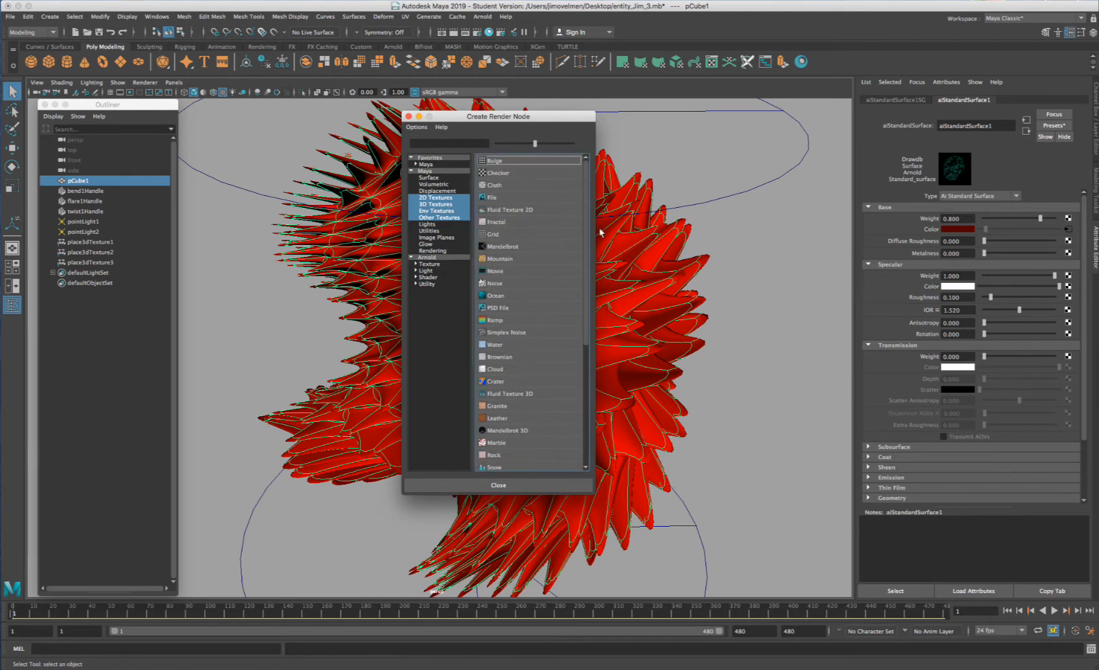
pyautogui.click(515, 234)
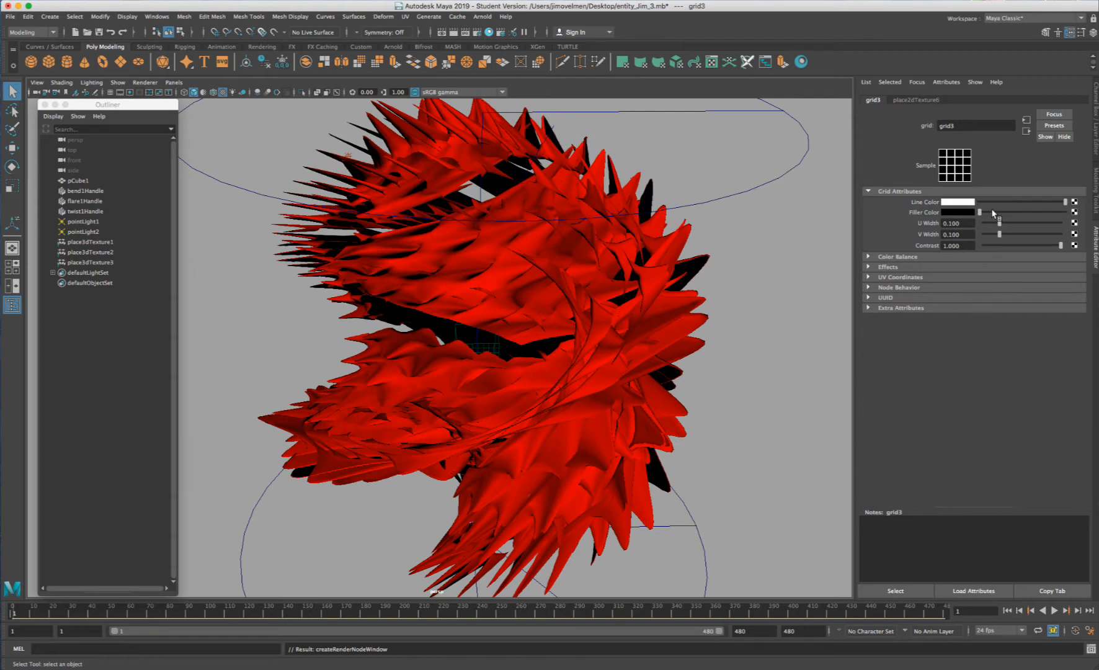
pyautogui.click(909, 100)
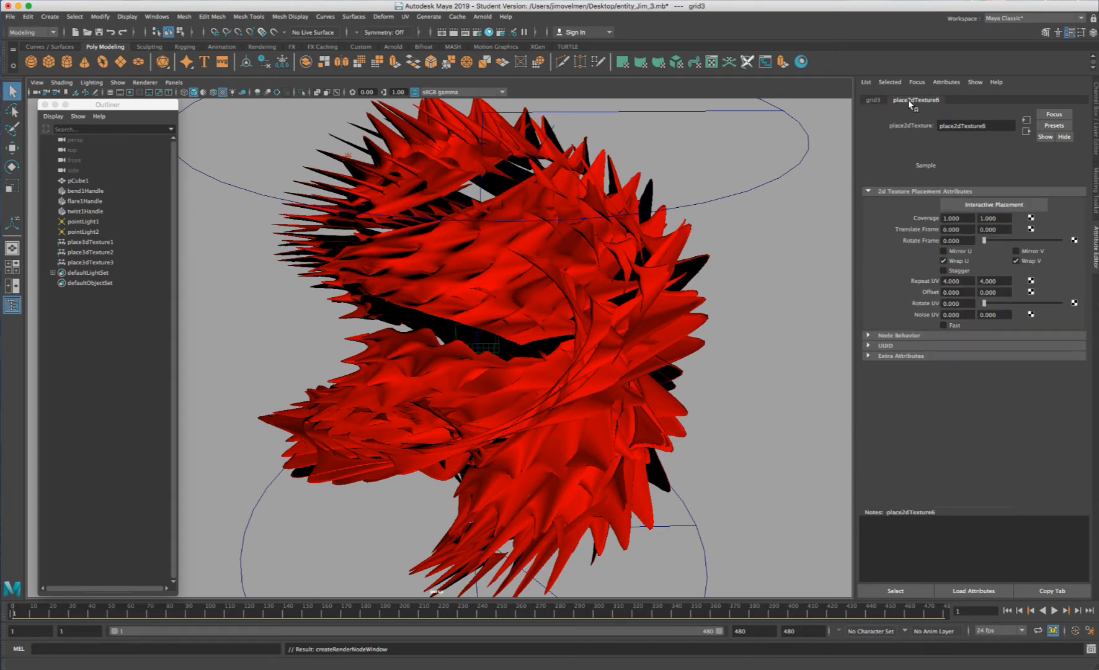
# - Try a Repeat UV of 40 by 40 on the grid texture
pyautogui.click(943, 281)
pyautogui.write('40')
pyautogui.press('Return')
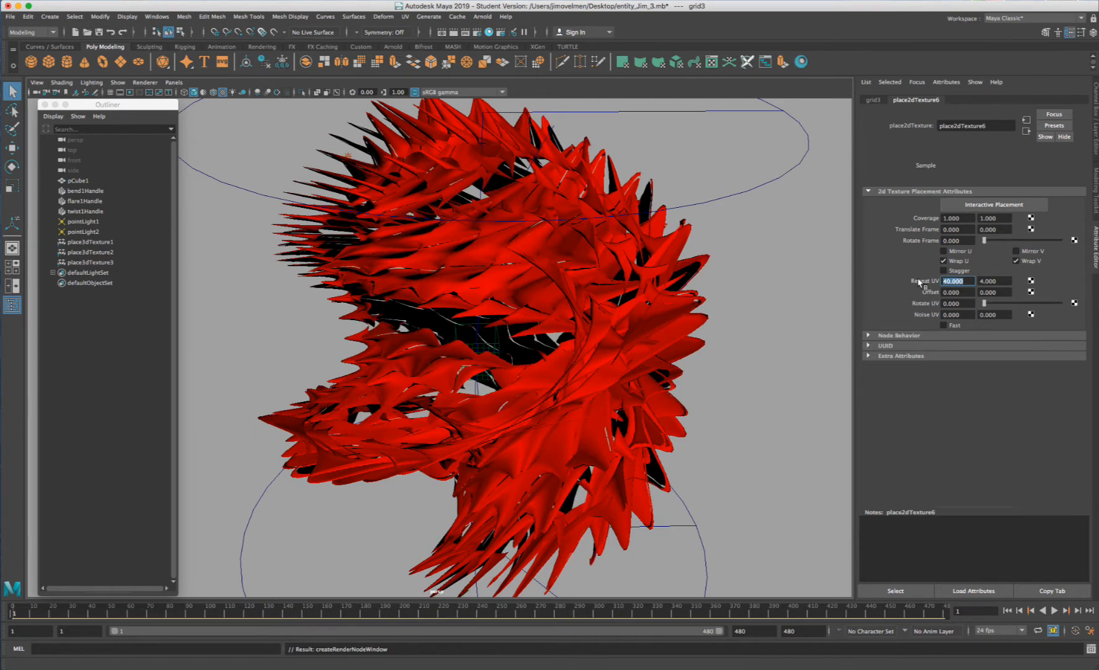
pyautogui.press('Tab')
pyautogui.write('40')
pyautogui.press('Return')
# - Try a denser grid by setting Repeat UV to 50 by 50
pyautogui.moveTo(965, 281); pyautogui.dragTo(928, 281)
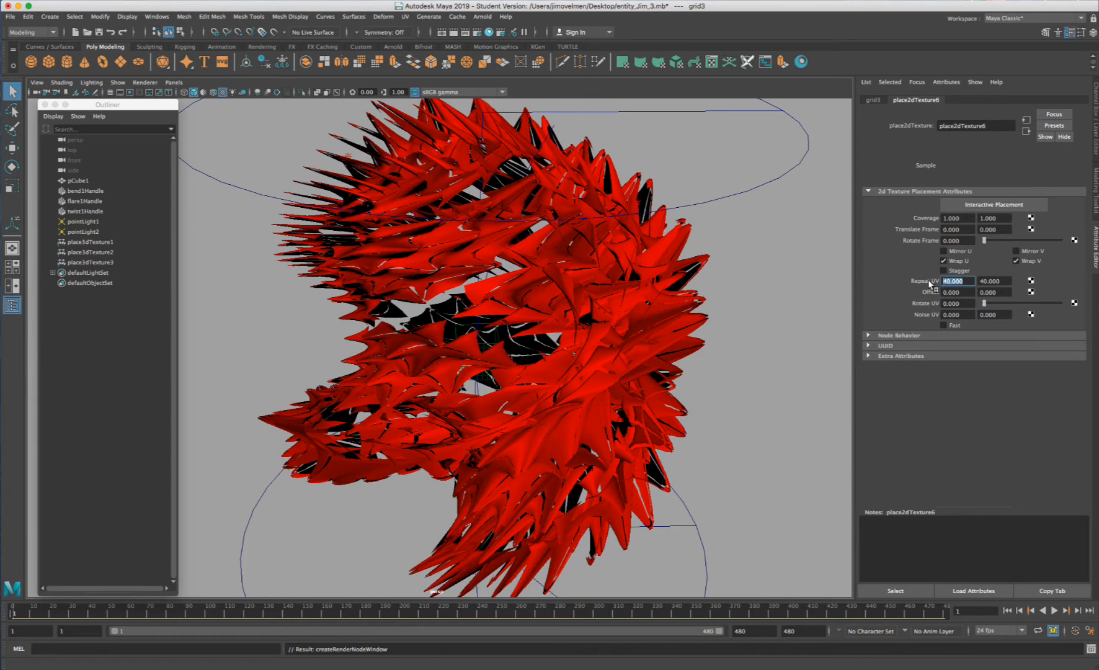
pyautogui.write('50')
pyautogui.press('Return')
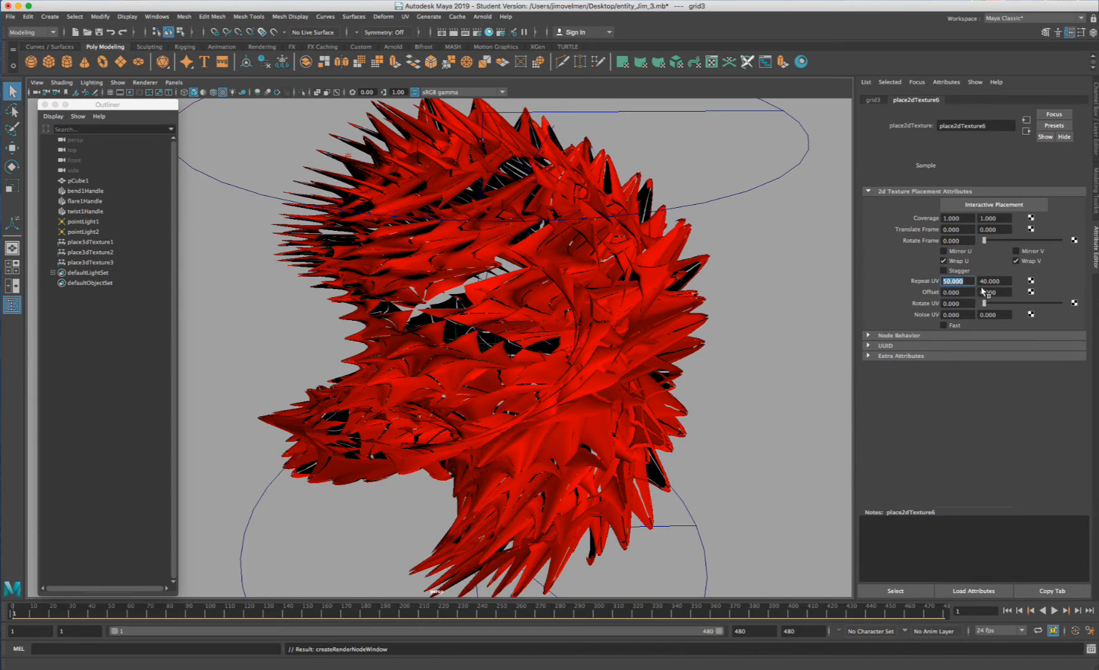
pyautogui.moveTo(1005, 281); pyautogui.dragTo(980, 281)
pyautogui.write('50')
pyautogui.press('Return')
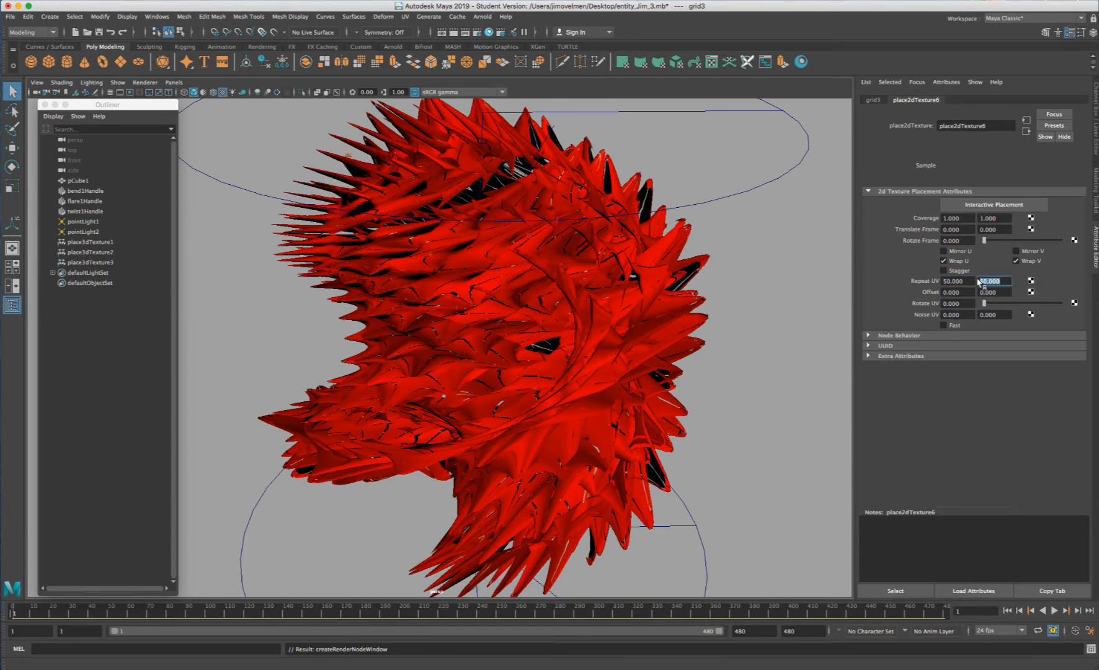
# - Set the grid's Repeat UV to 30 by 30 and key it at frame 1
pyautogui.moveTo(971, 281)
pyautogui.mouseDown()
pyautogui.moveTo(941, 281)
pyautogui.moveTo(975, 277)
pyautogui.mouseUp()
pyautogui.write('30')
pyautogui.press('Return')
pyautogui.write('30')
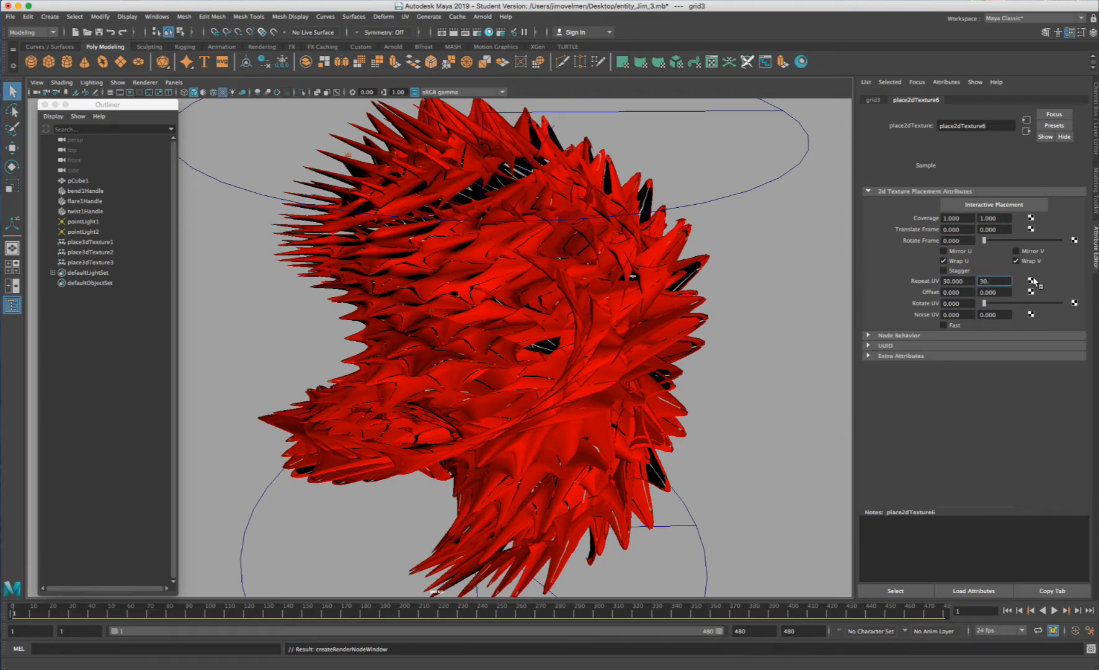
pyautogui.press('Return')
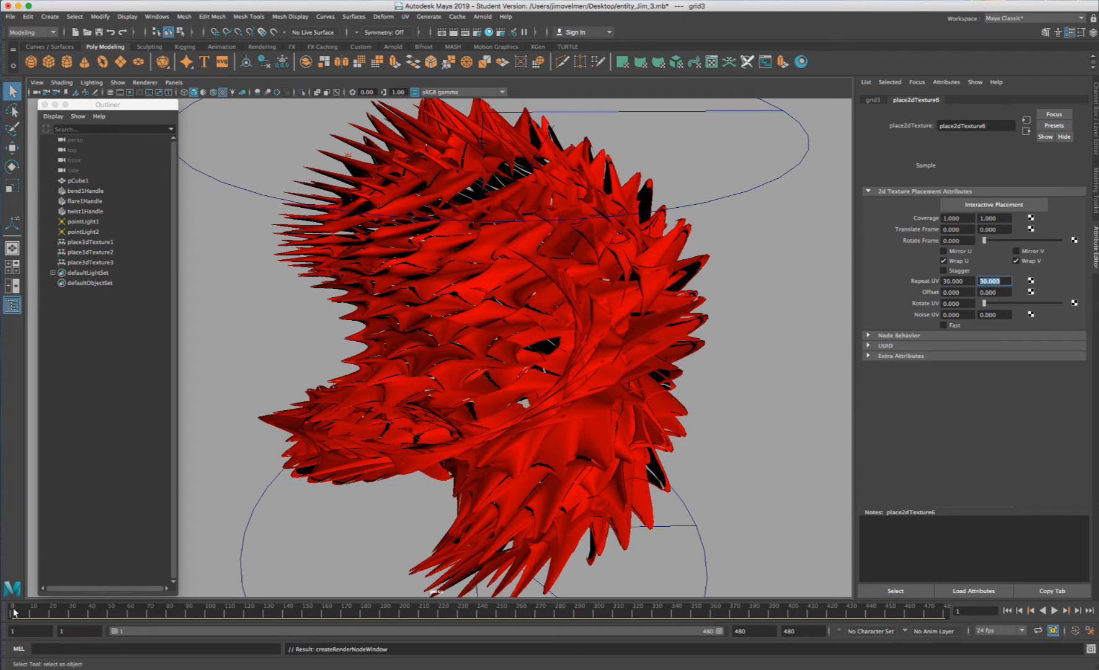
pyautogui.rightClick(915, 281)
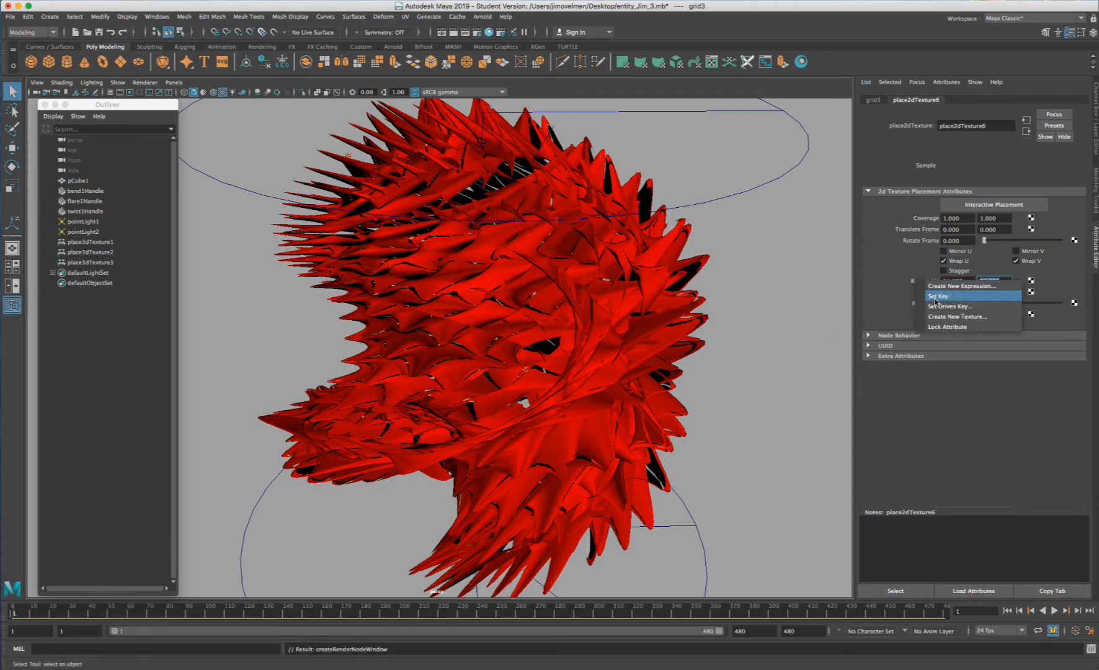
pyautogui.click(937, 297)
# - At frame 131, set the grid's Repeat UV to 10 by 10 and key it
pyautogui.click(267, 614)
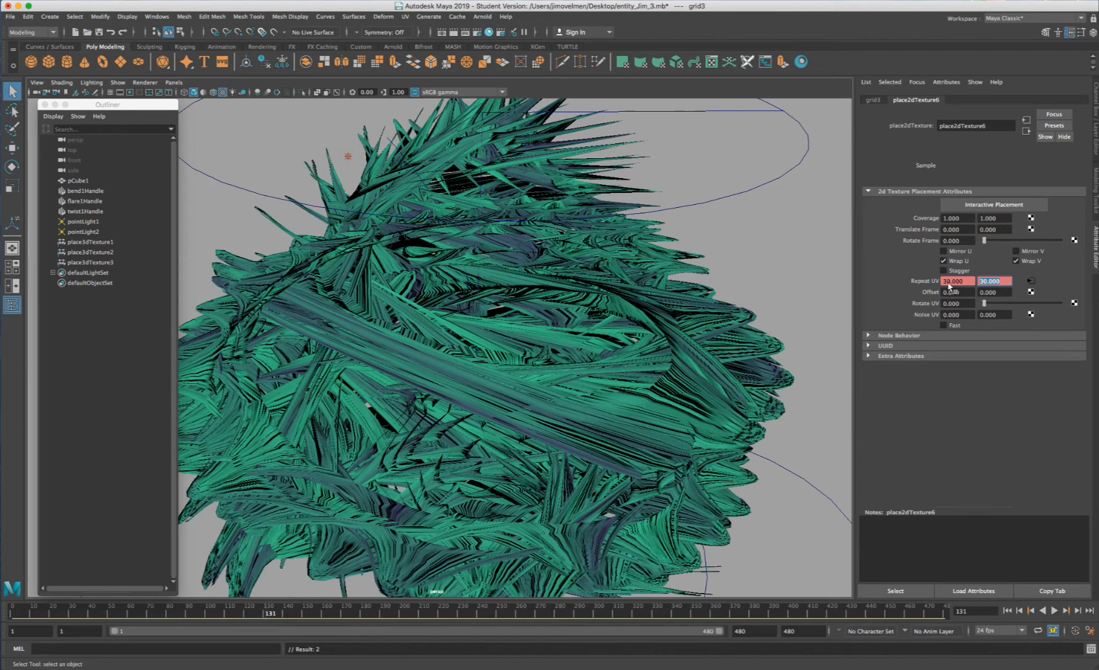
pyautogui.moveTo(969, 283); pyautogui.dragTo(939, 281)
pyautogui.write('10')
pyautogui.press('Return')
pyautogui.click(996, 283)
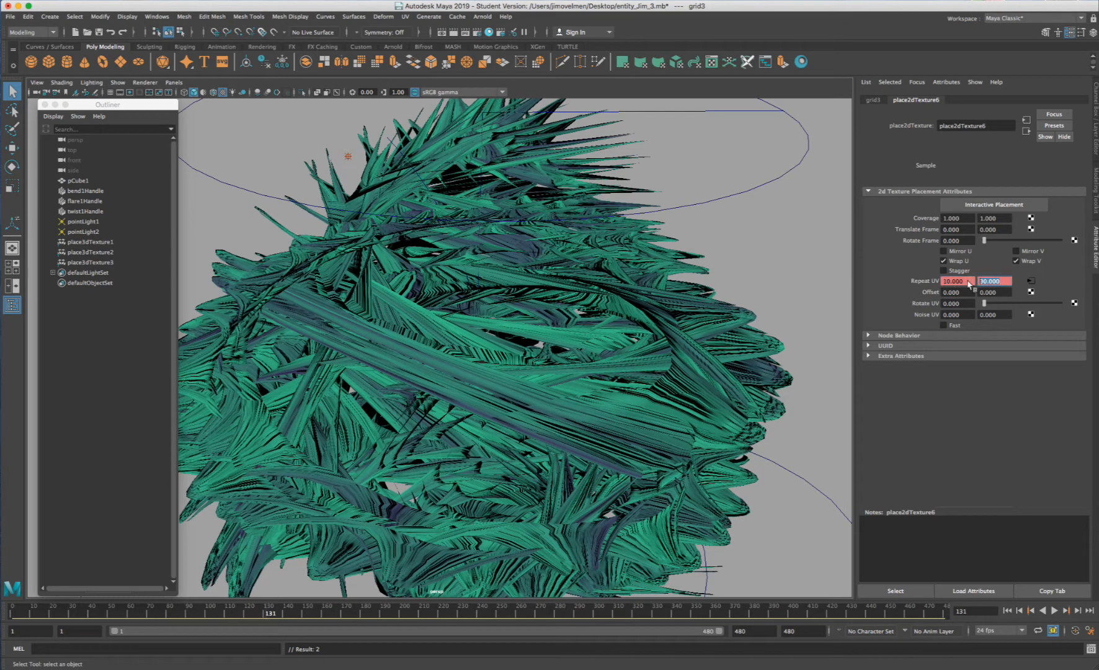
pyautogui.press('Return')
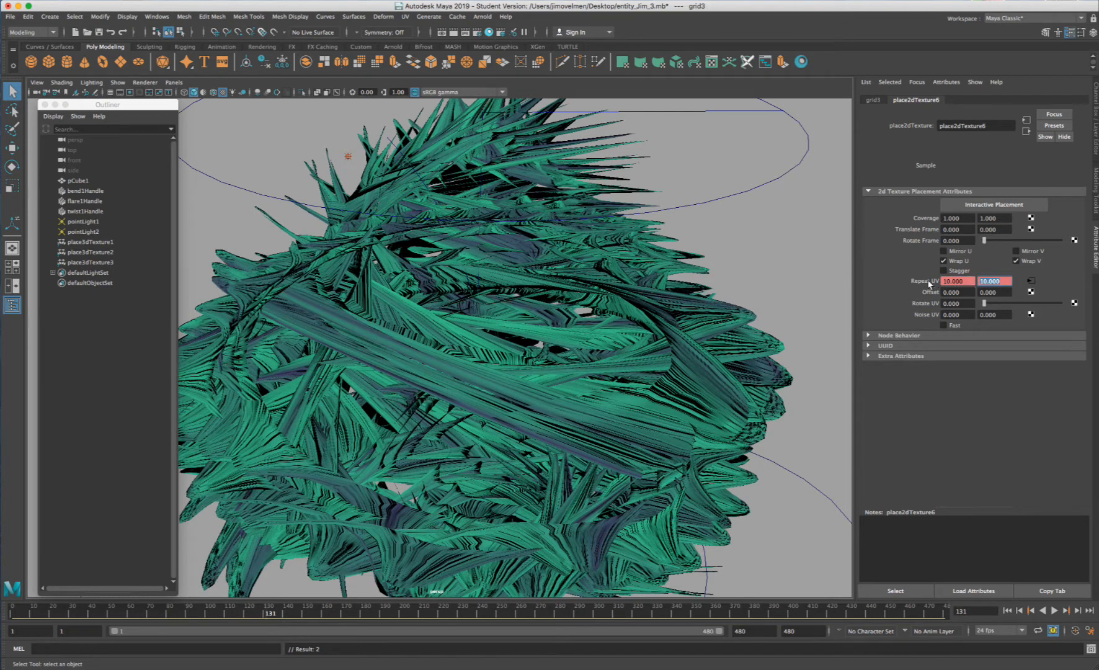
pyautogui.rightClick(929, 285)
# - Check the grid's Repeat UV and the model at frames 340, 480 and 1
pyautogui.click(657, 614)
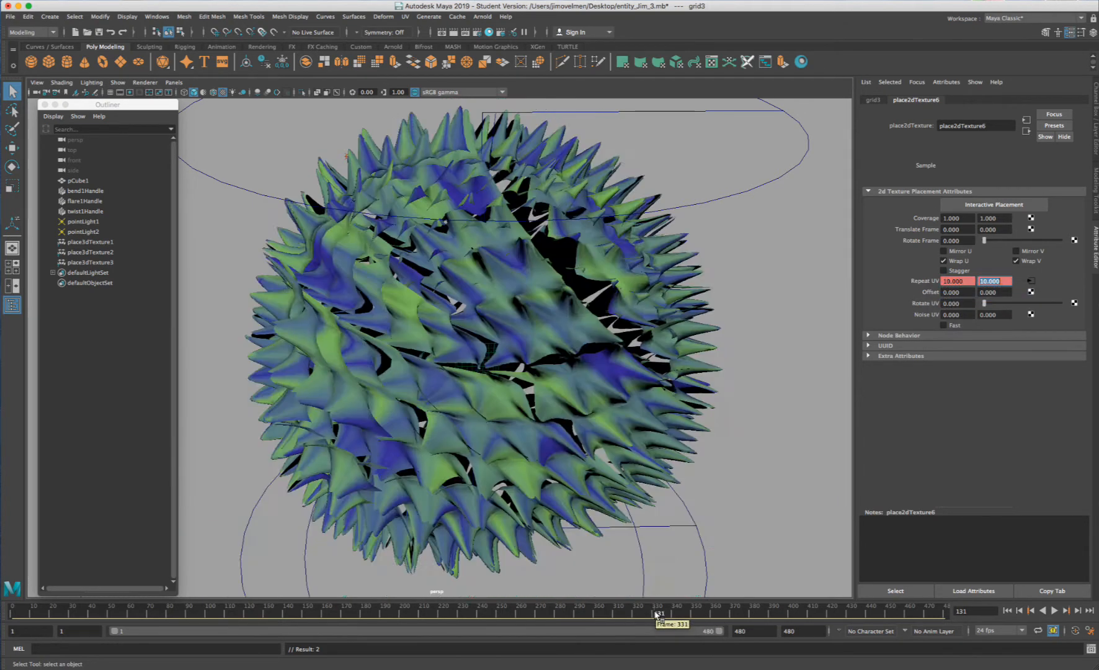
pyautogui.moveTo(657, 614); pyautogui.dragTo(676, 615)
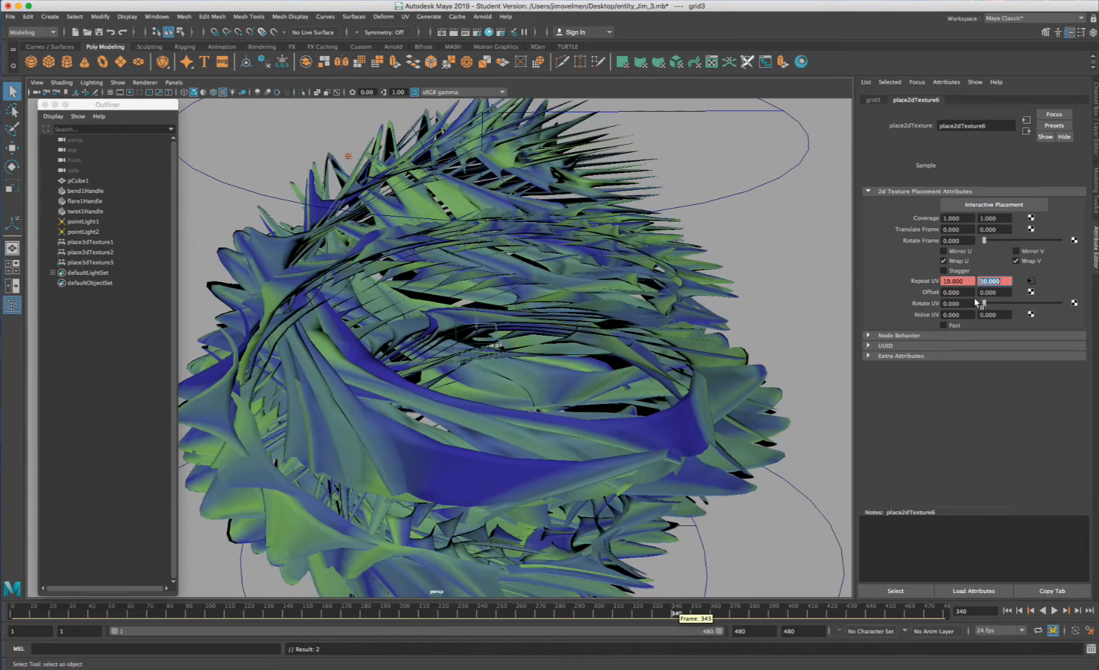
pyautogui.moveTo(970, 282); pyautogui.dragTo(935, 284)
pyautogui.moveTo(971, 284); pyautogui.dragTo(939, 282)
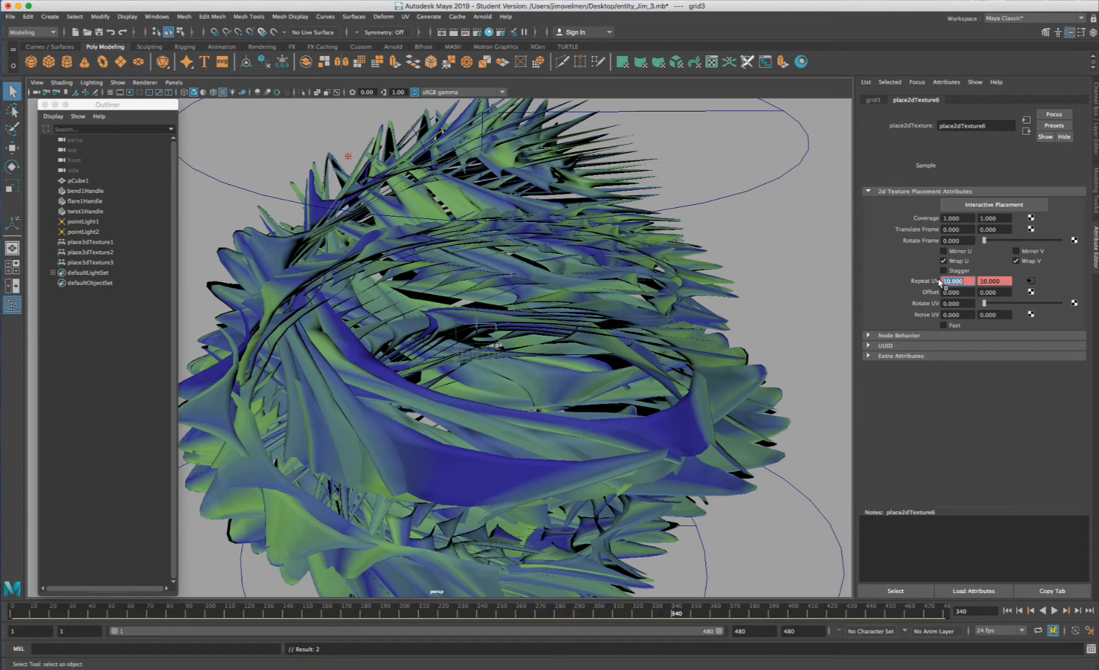
pyautogui.press('Tab')
pyautogui.click(944, 613)
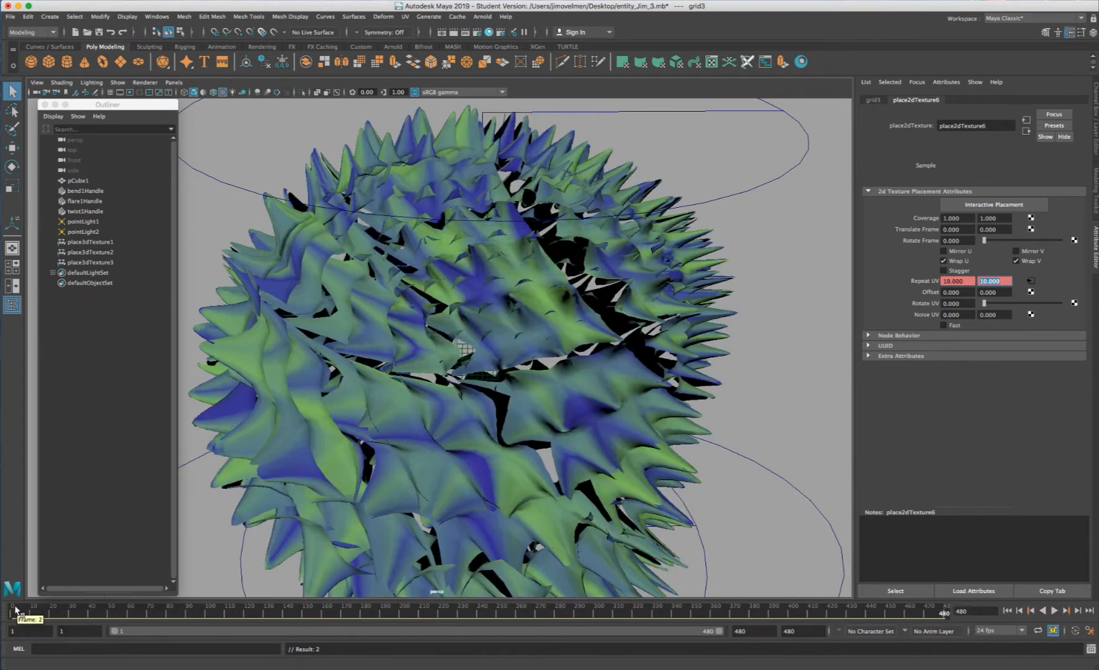
pyautogui.hotkey('alt', 'v')
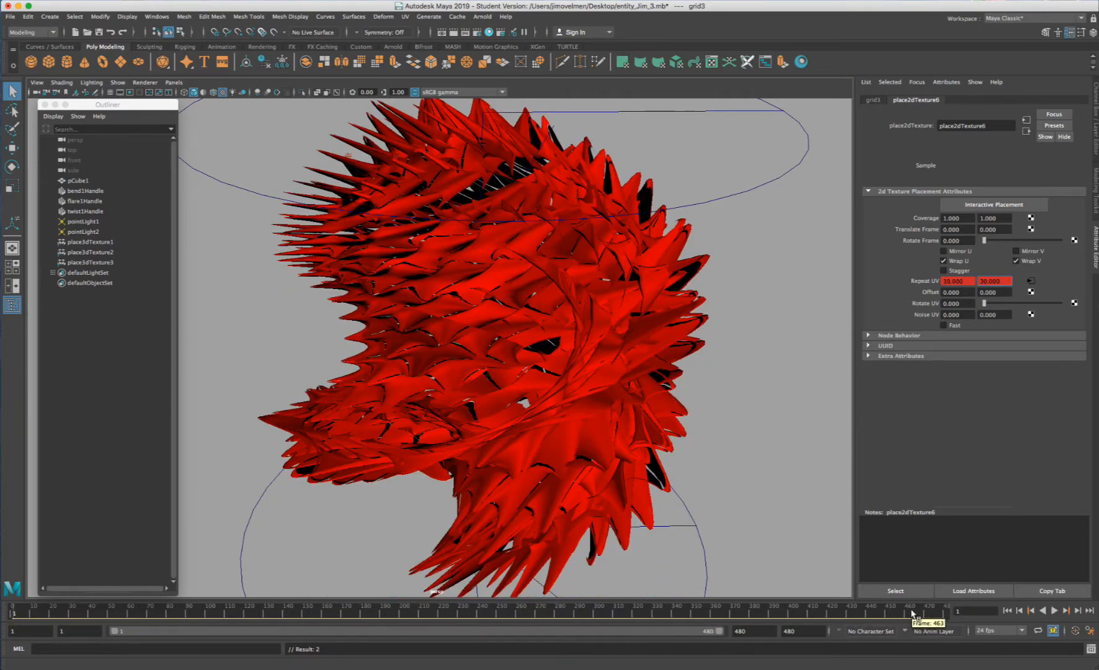
# - Key the grid's Repeat UV at 10 by 10 at frame 480
pyautogui.click(949, 614)
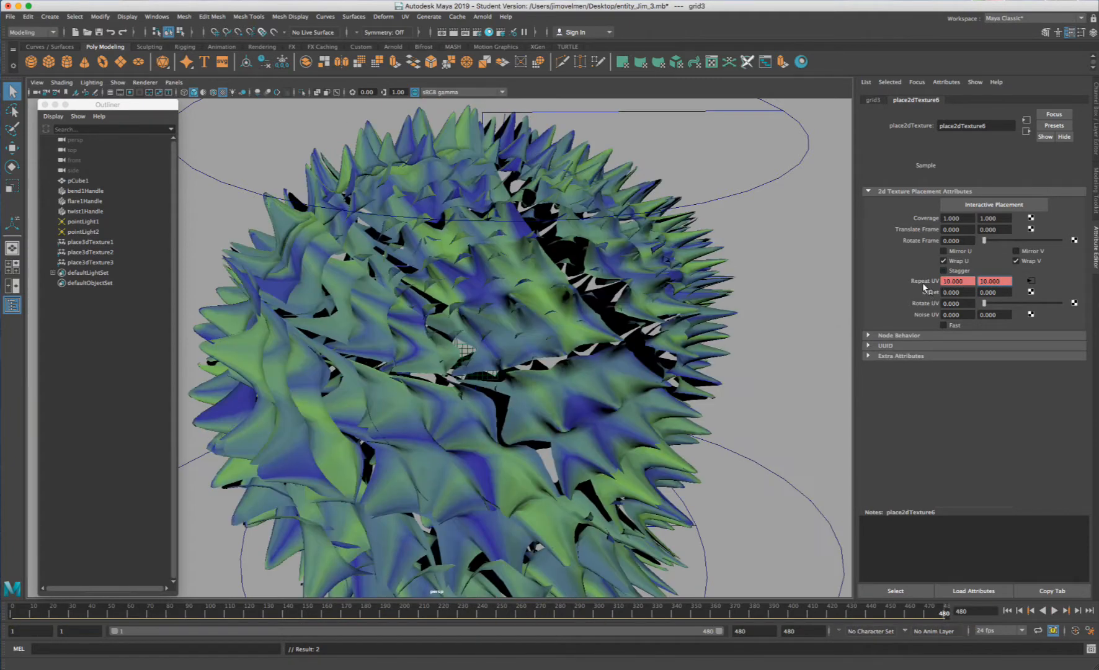
pyautogui.rightClick(931, 282)
pyautogui.click(944, 297)
# - Deselect the model, play the animation to review the grid transparency, and stop at frame 238
pyautogui.click(781, 361)
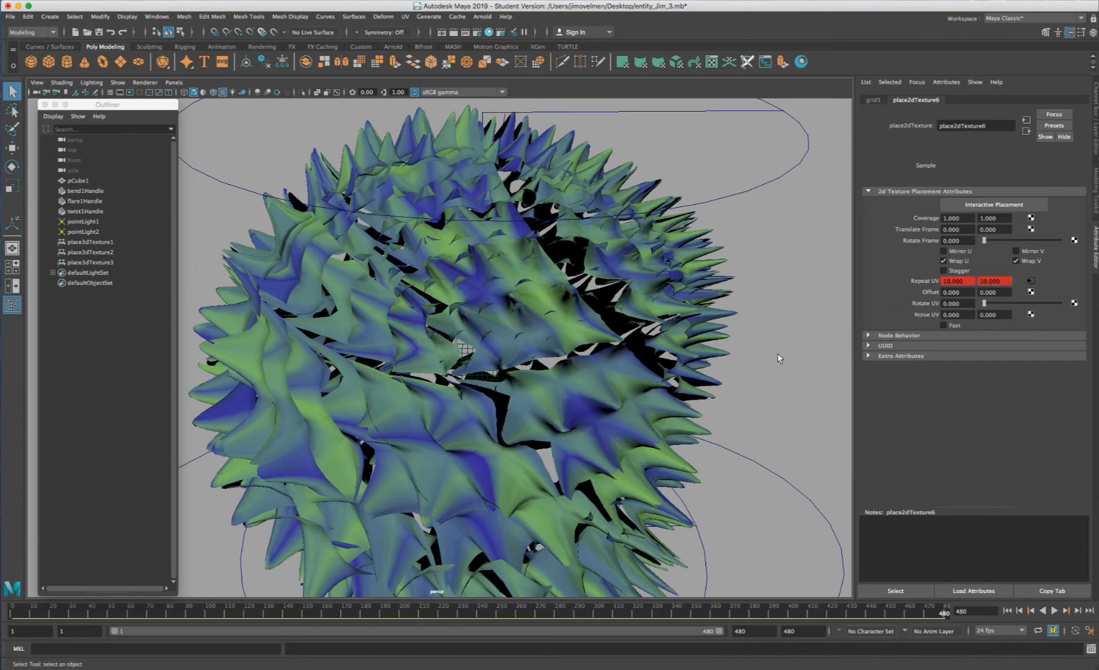
pyautogui.click(1055, 611)
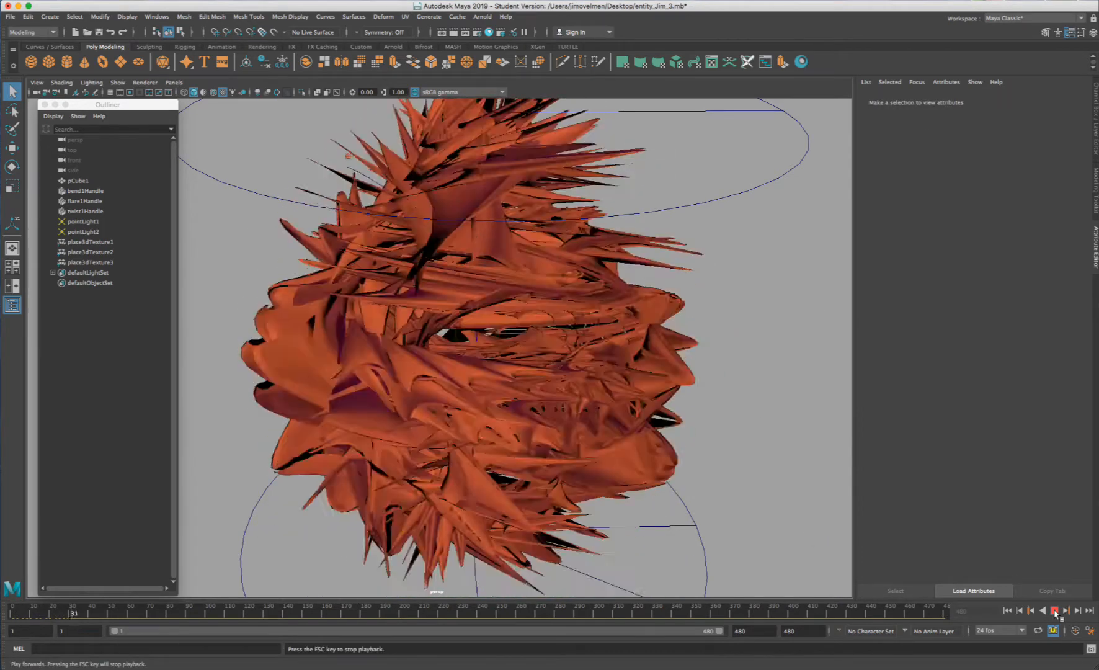
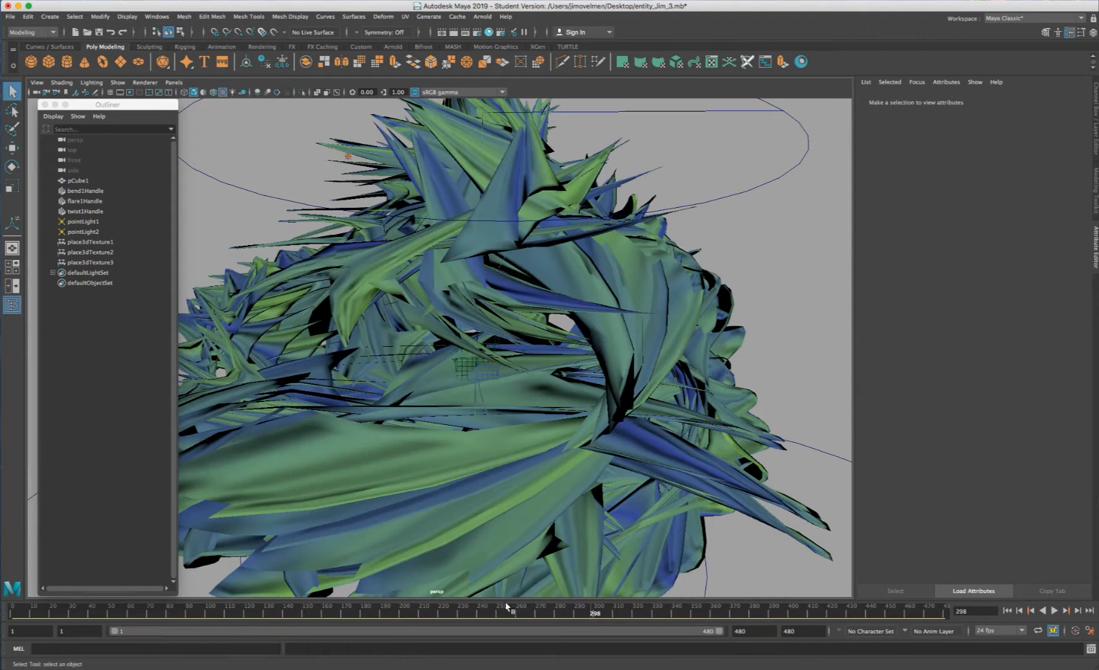
pyautogui.hotkey('alt', 'v')
pyautogui.hotkey('alt', 'v')
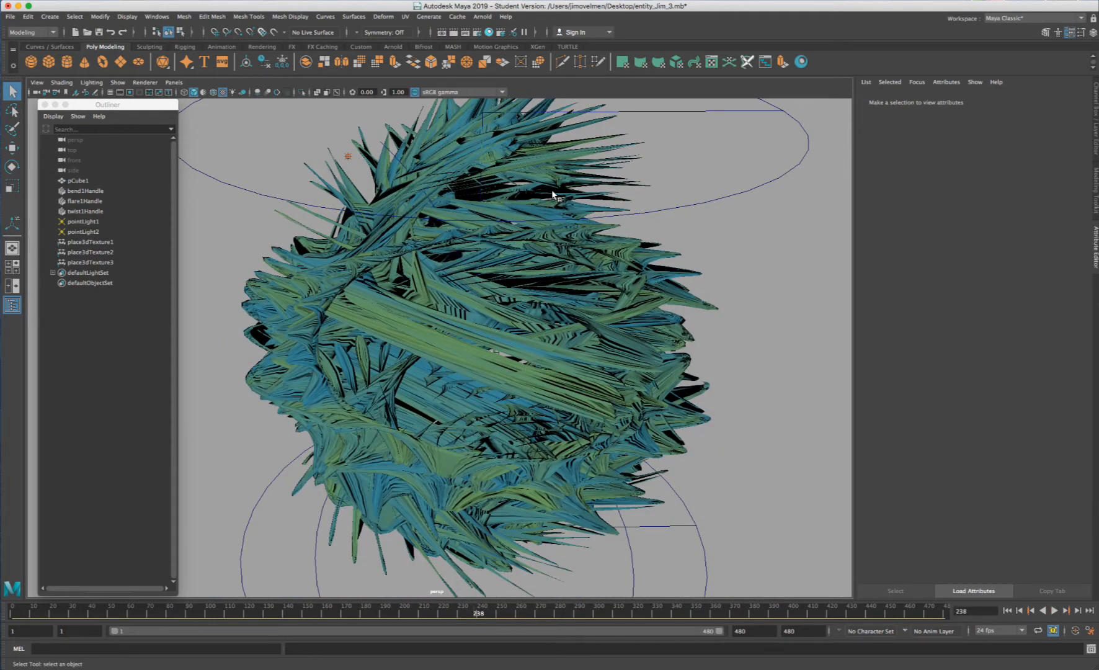
# - Open the Render View, move it over the viewport and set its renderer to Arnold Renderer
pyautogui.click(443, 33)
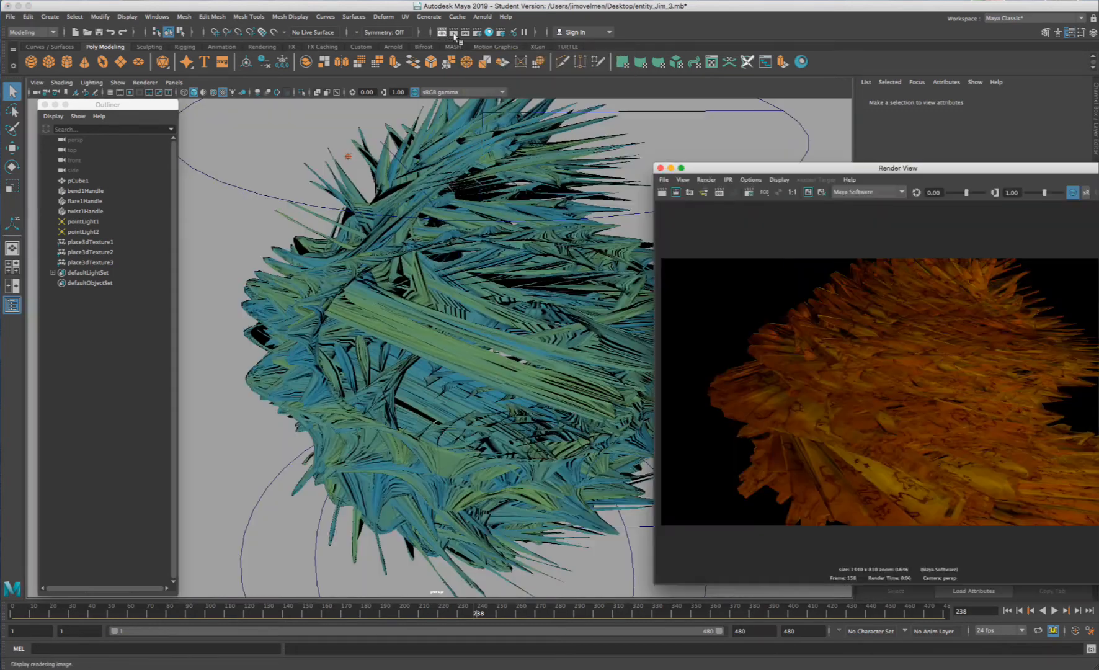
pyautogui.moveTo(735, 167); pyautogui.dragTo(511, 135)
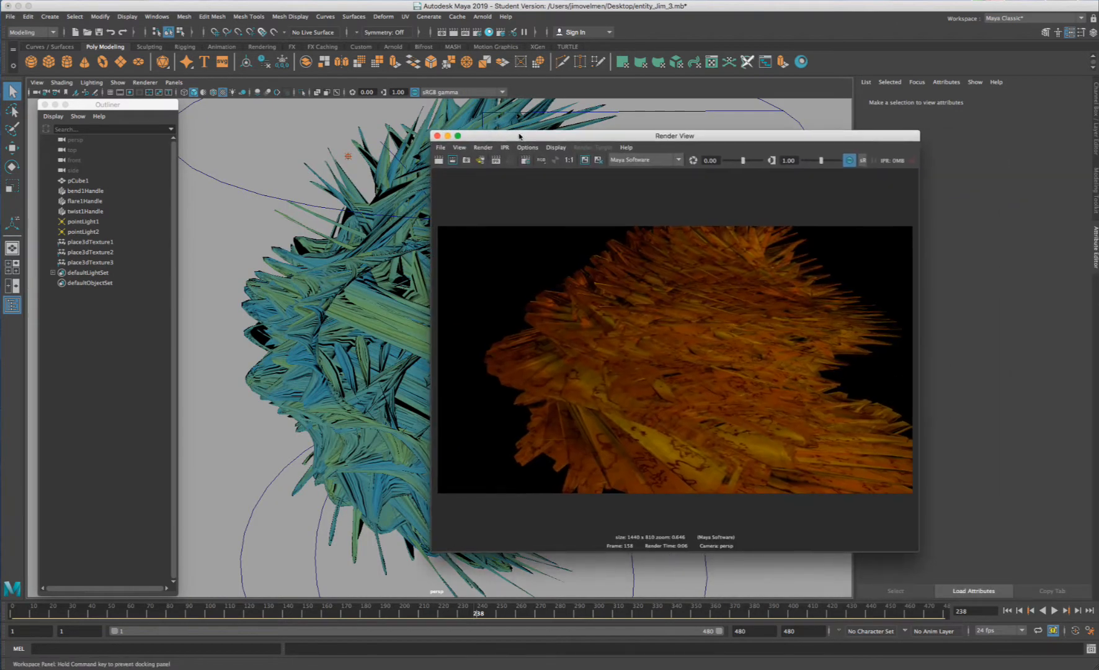
pyautogui.click(644, 160)
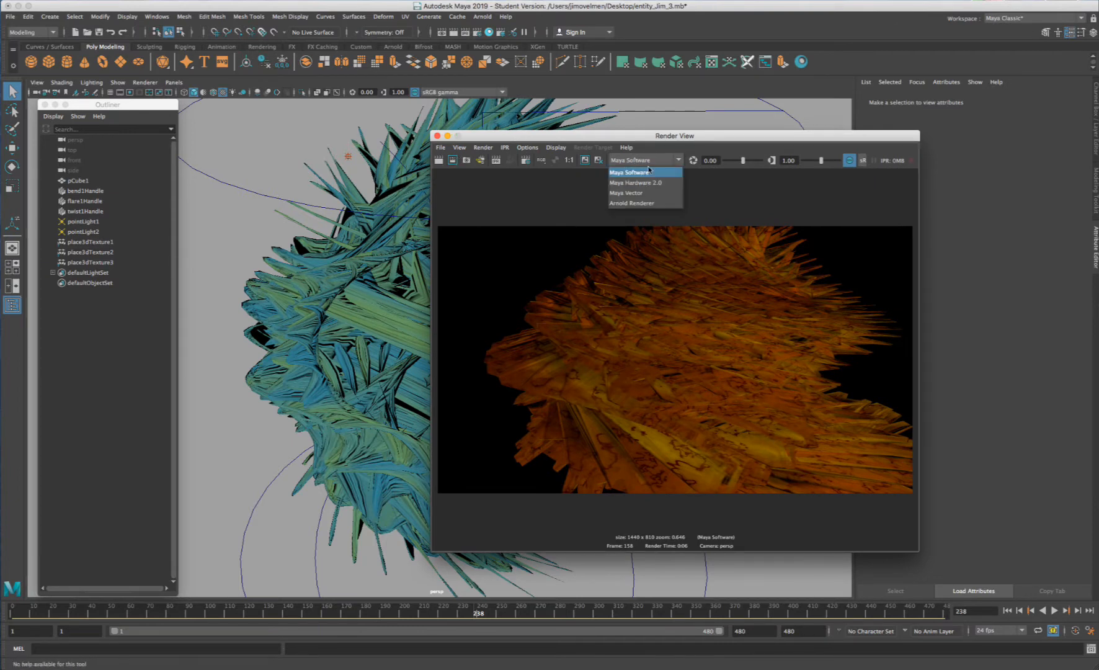
pyautogui.click(634, 204)
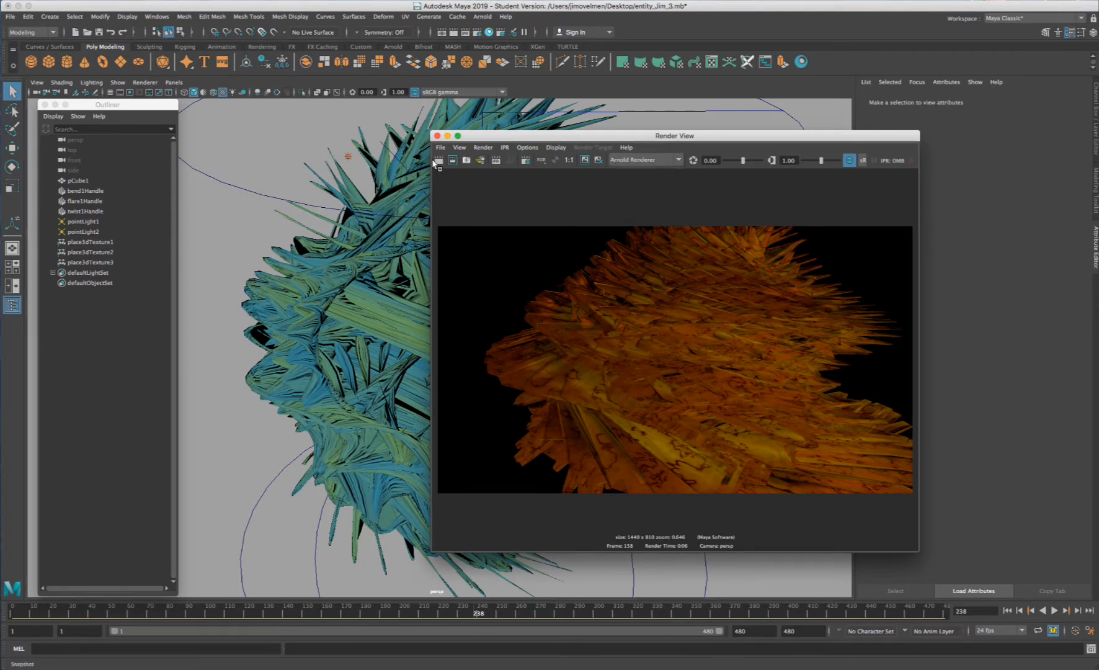
# - Render frame 238 with Arnold and reposition the Render View beside the model
pyautogui.moveTo(509, 138); pyautogui.dragTo(685, 121)
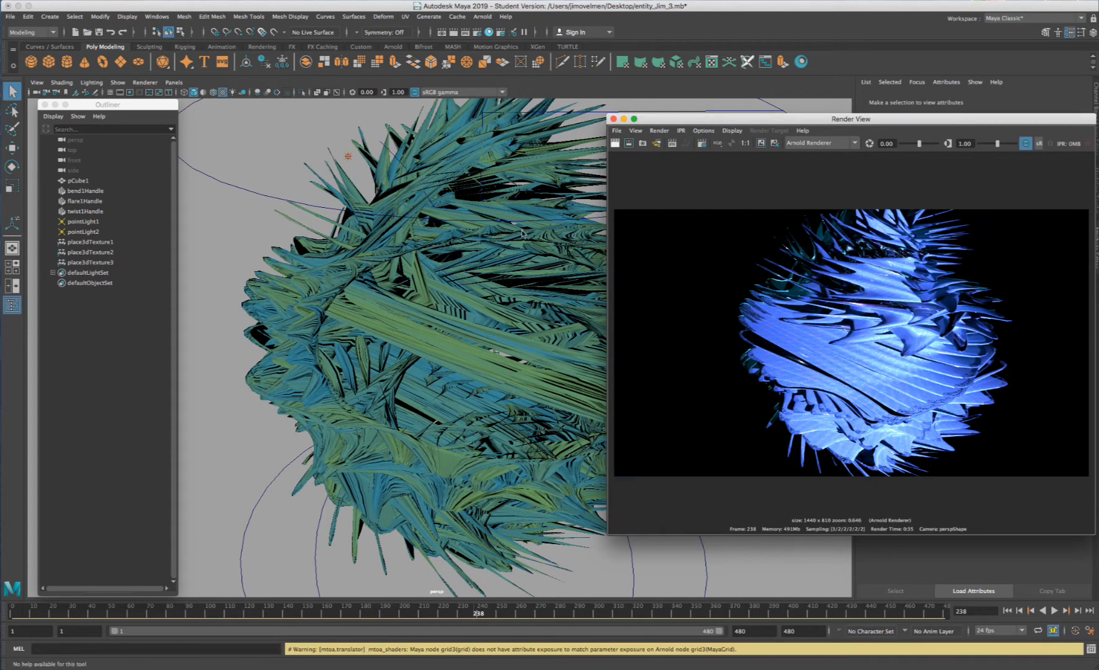
pyautogui.keyDown('alt'); pyautogui.moveTo(511, 230); pyautogui.dragTo(428, 224, button='middle'); pyautogui.keyUp('alt')
pyautogui.moveTo(661, 119); pyautogui.dragTo(507, 110)
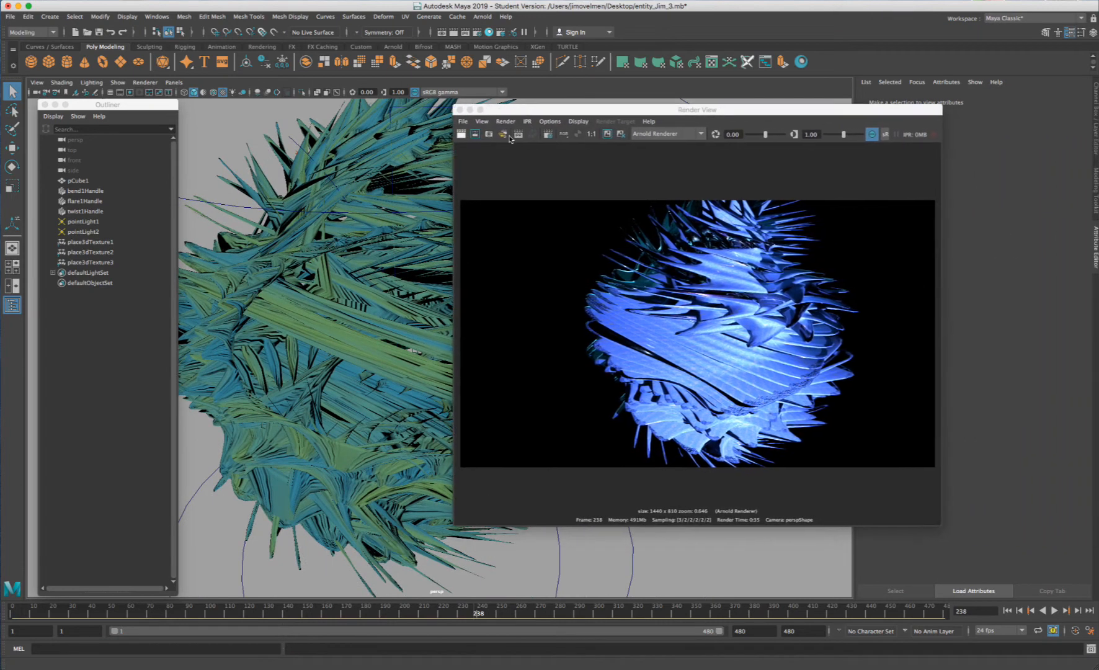
# - Examine the grid transparency, spikes and surface detail in the frame 238 render at several magnifications
pyautogui.scroll(3, 402, 297)
pyautogui.scroll(5, 561, 351)
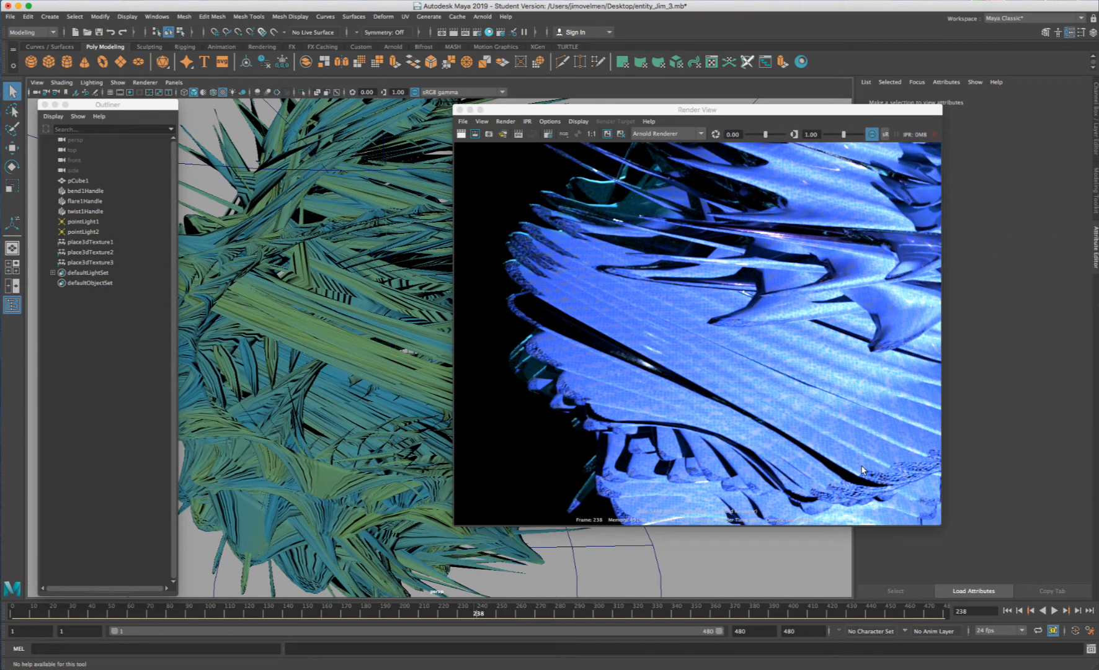
pyautogui.scroll(-5, 745, 338)
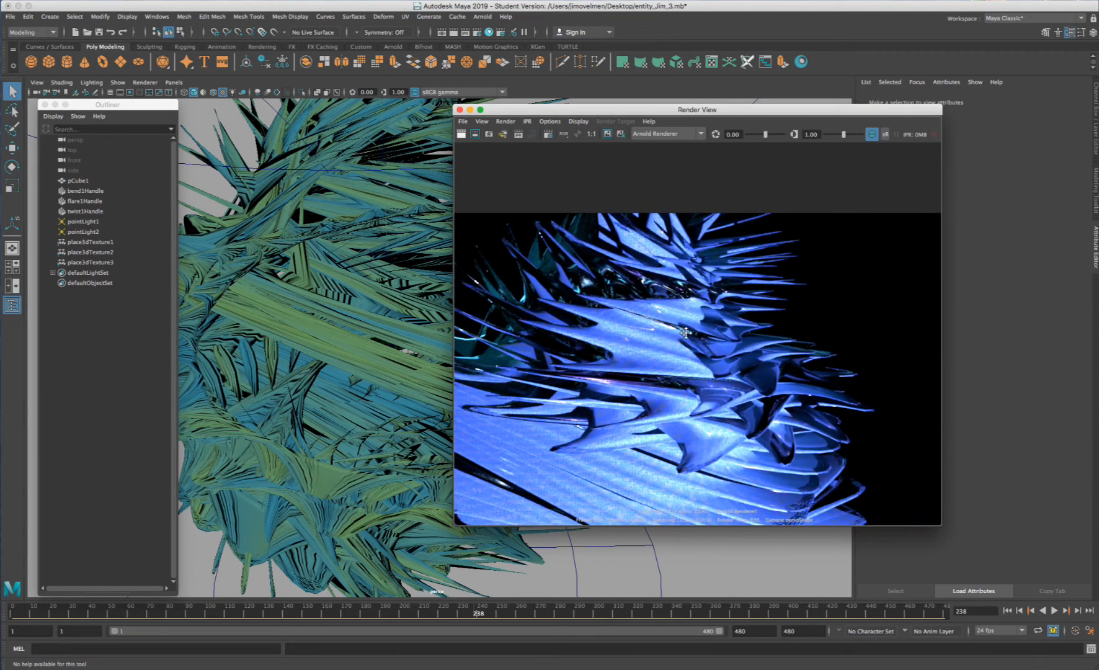
pyautogui.scroll(5, 676, 337)
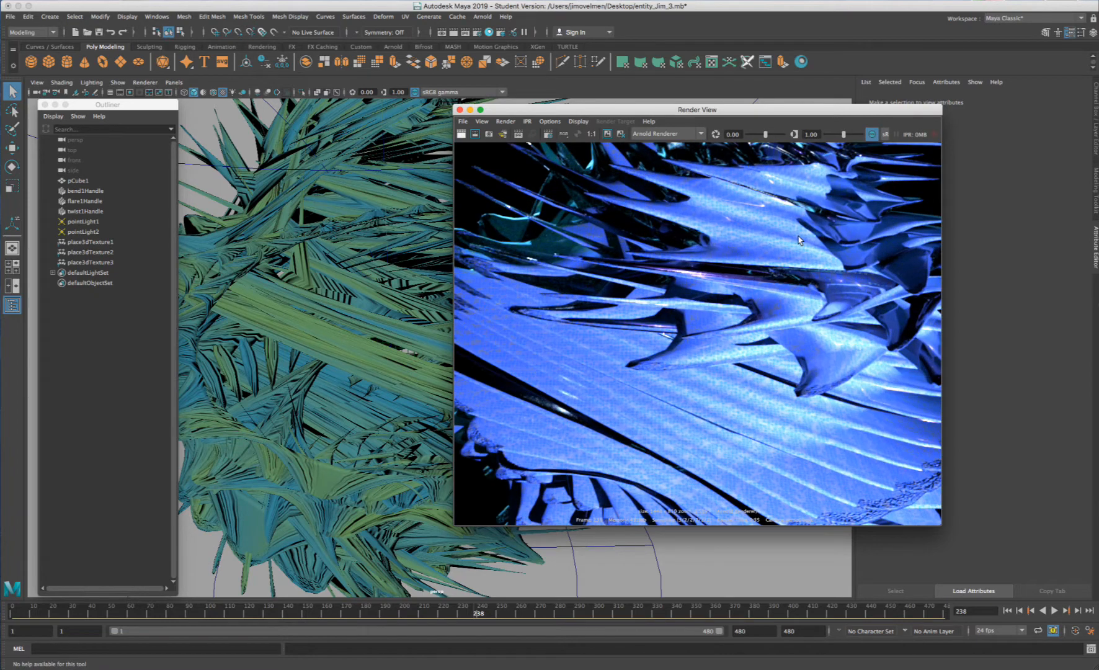
pyautogui.scroll(3, 713, 234)
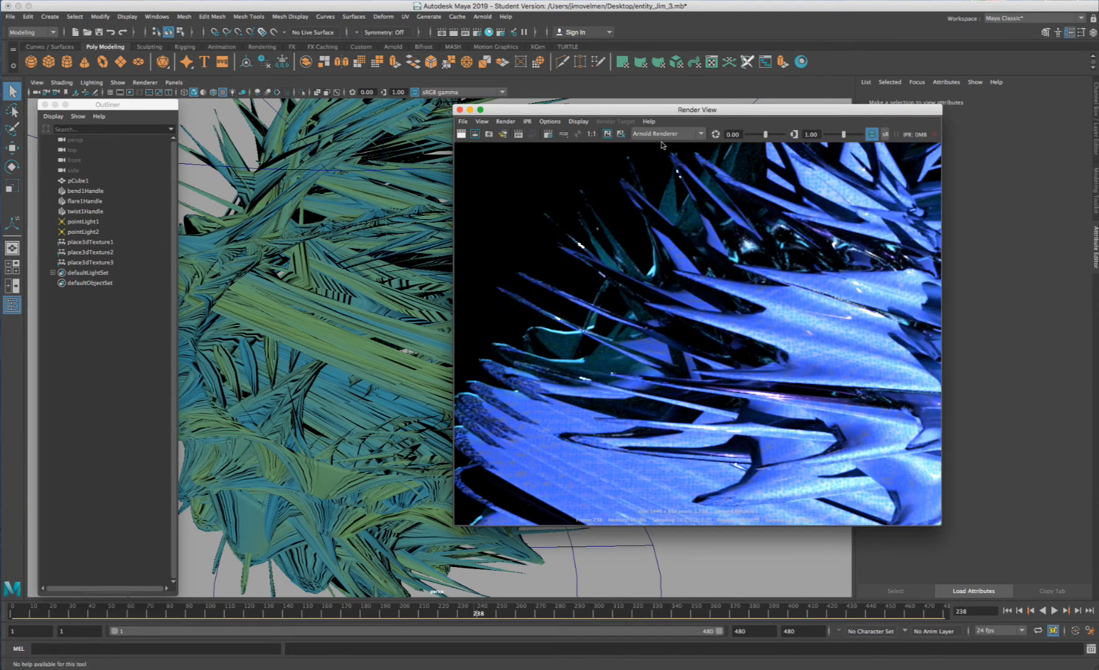
pyautogui.scroll(4, 754, 239)
pyautogui.scroll(-6, 698, 239)
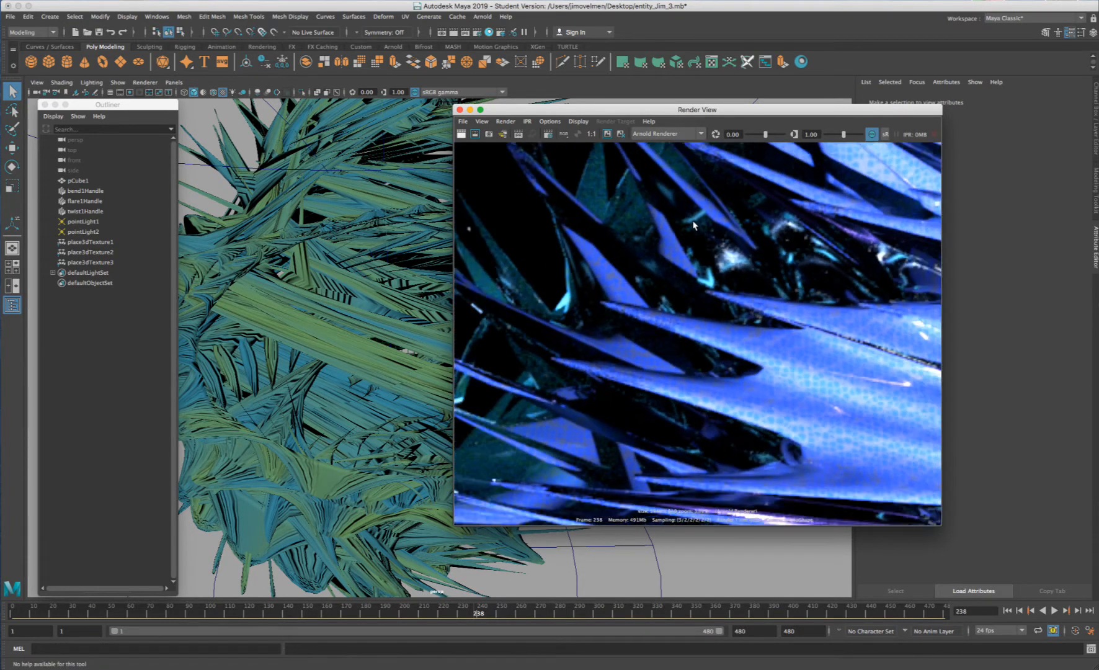
pyautogui.keyDown('alt'); pyautogui.moveTo(701, 261); pyautogui.dragTo(733, 216, button='middle'); pyautogui.keyUp('alt')
# - Go to frame 61 and render it with Arnold at the 150% test resolution (1440x810)
pyautogui.moveTo(427, 612); pyautogui.dragTo(132, 601)
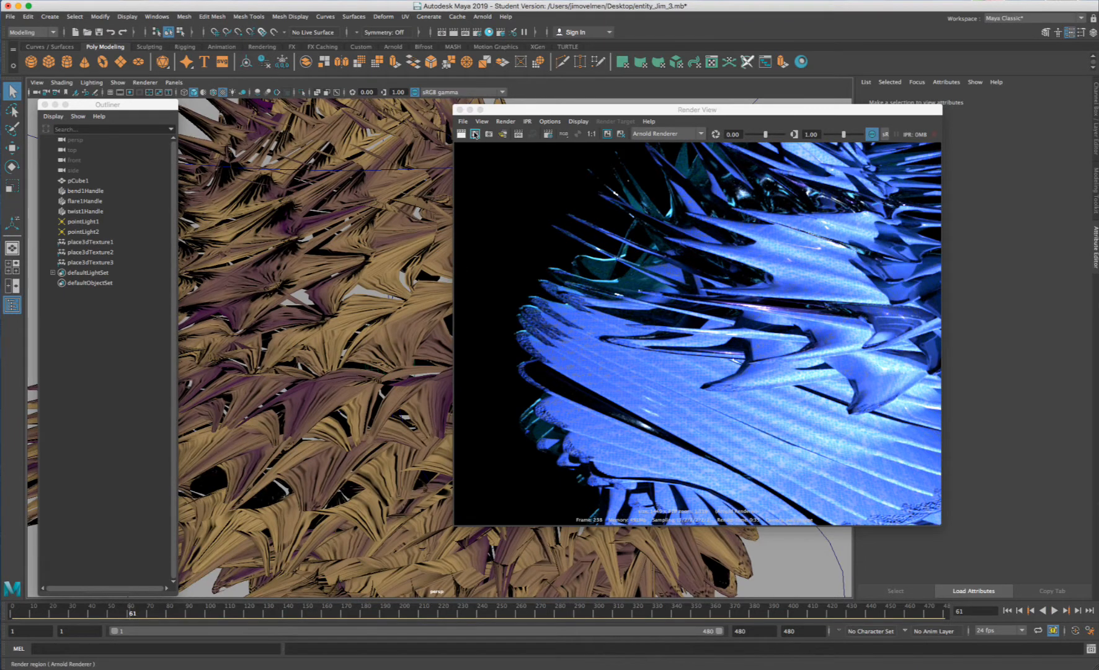
pyautogui.moveTo(477, 110); pyautogui.dragTo(537, 87)
pyautogui.click(607, 100)
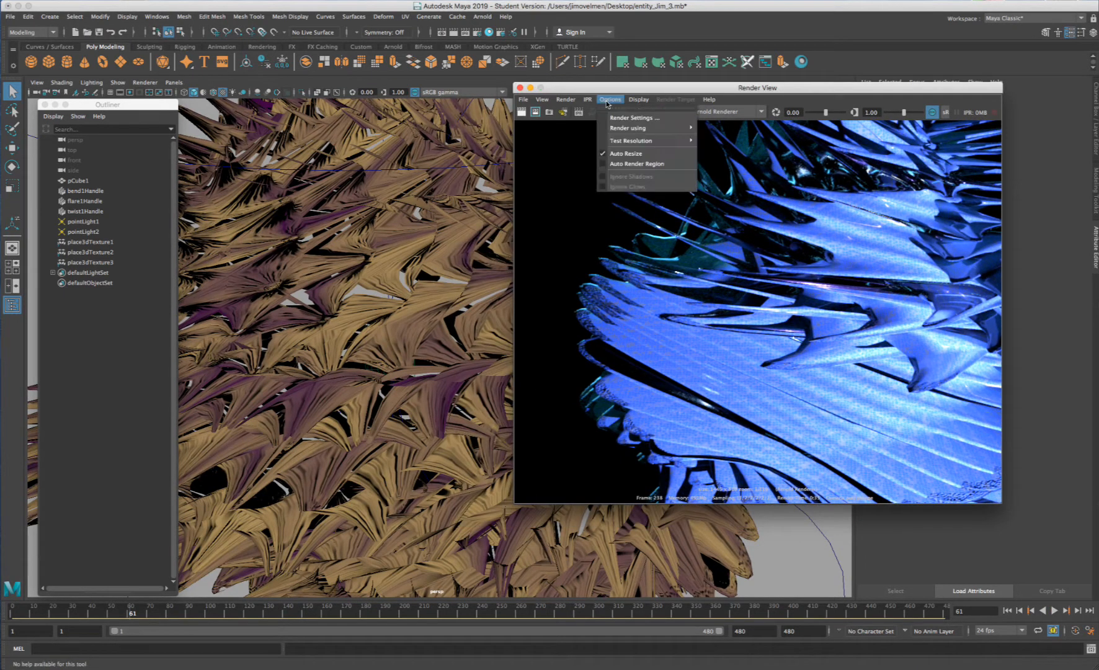
pyautogui.moveTo(621, 143)
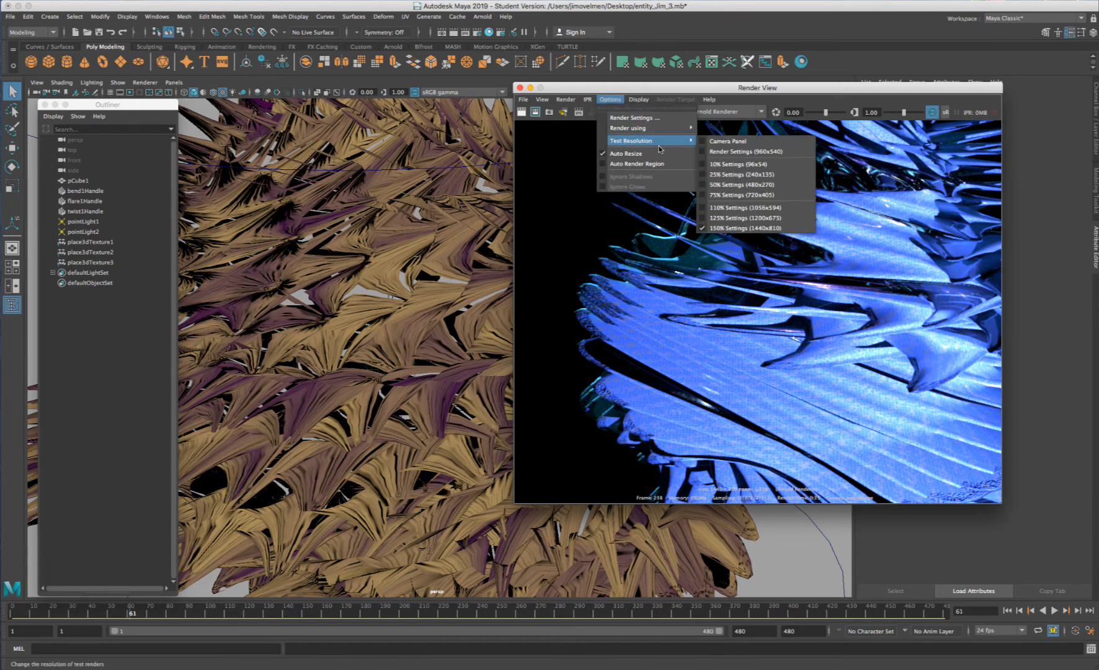
pyautogui.click(783, 228)
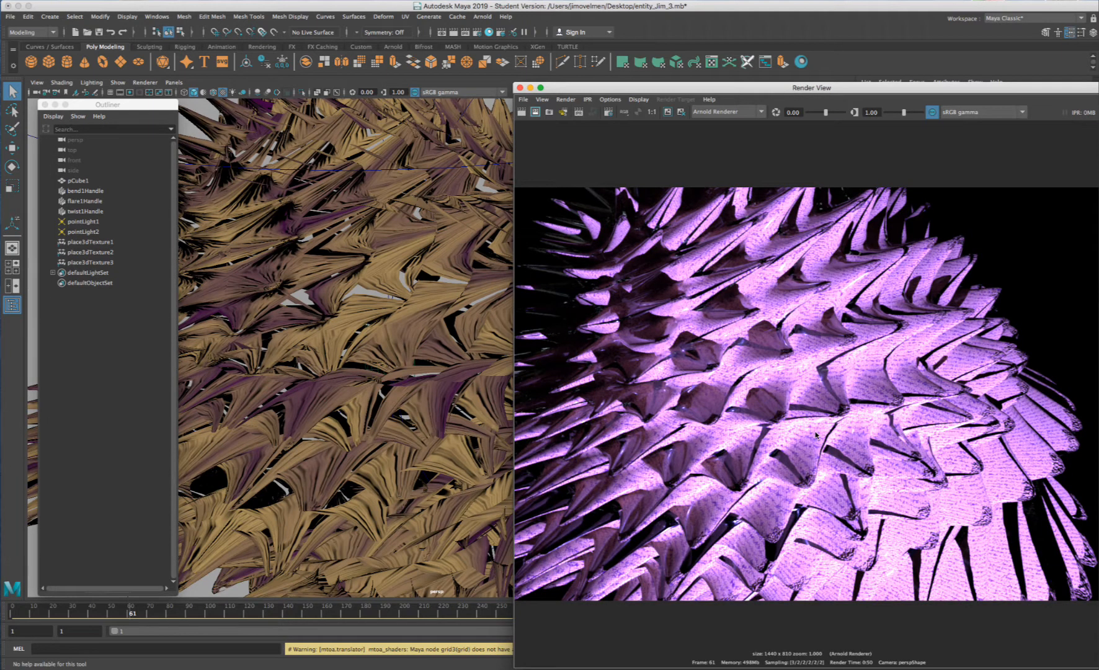
# - Examine the bump and grid pattern in the frame 61 render, both close up and as a whole
pyautogui.scroll(10, 798, 437)
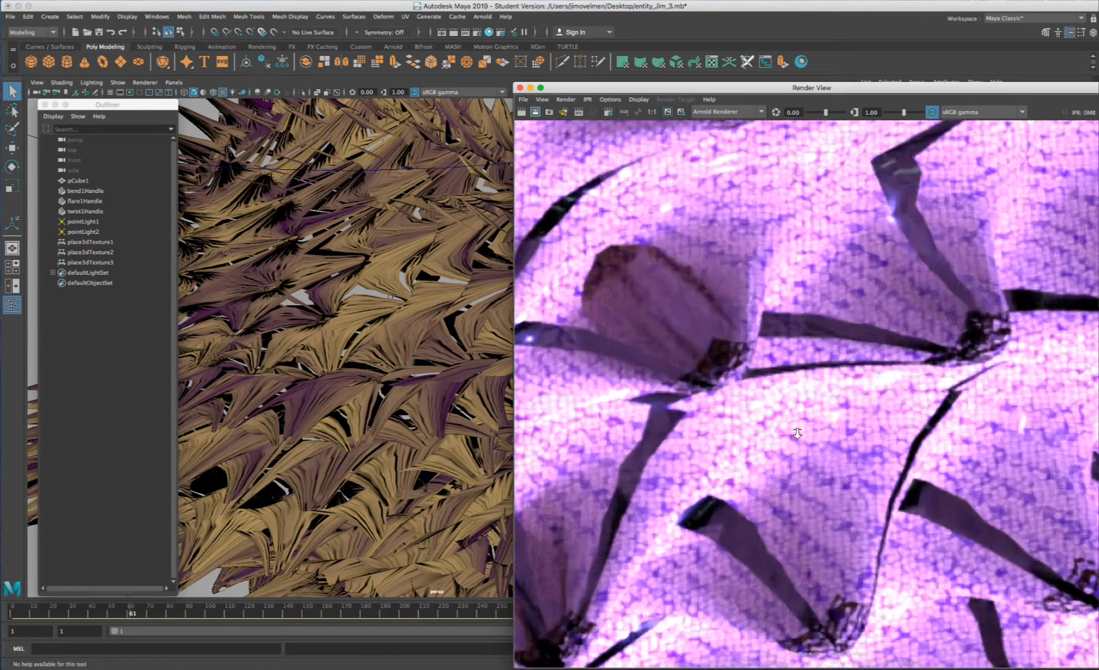
pyautogui.scroll(-5, 808, 417)
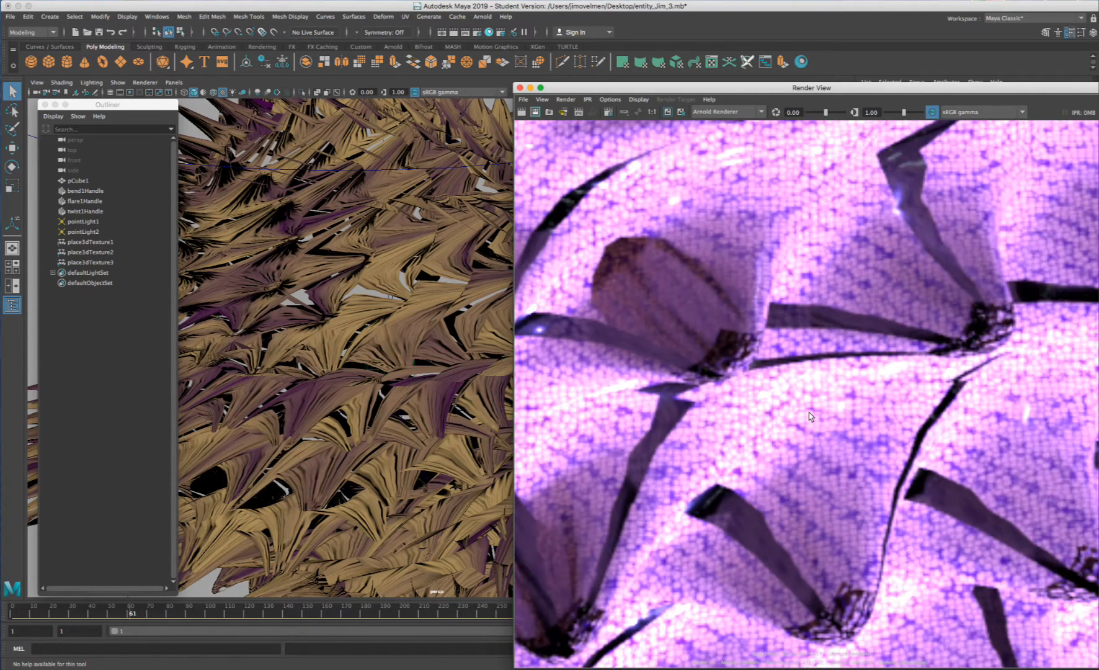
pyautogui.scroll(1, 714, 384)
pyautogui.scroll(-6, 754, 437)
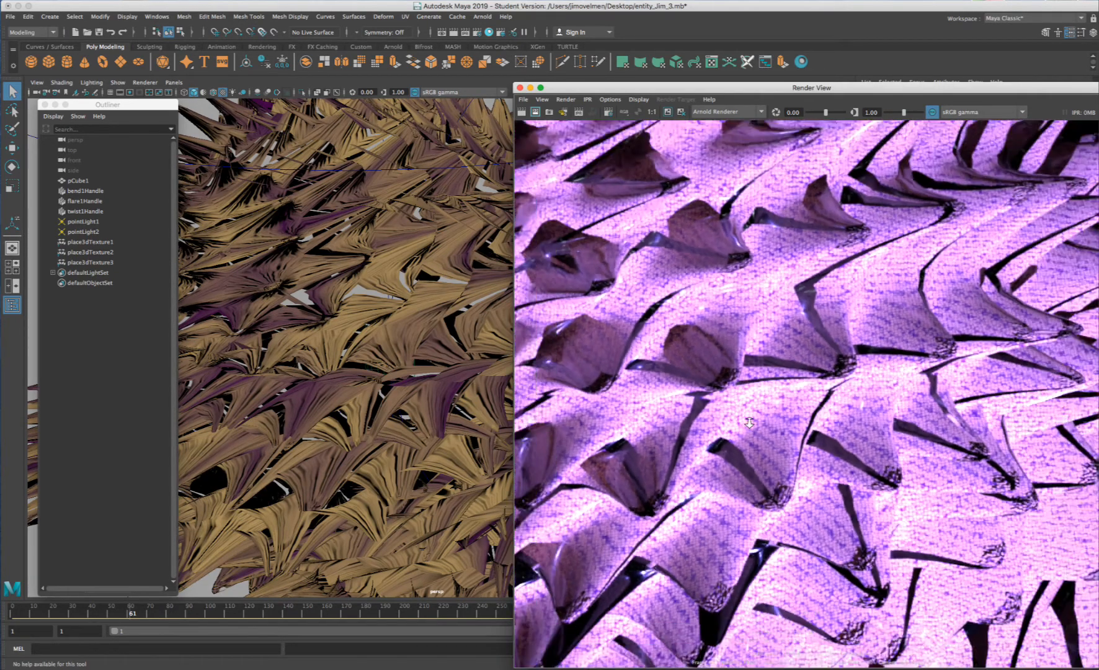
pyautogui.scroll(2, 748, 420)
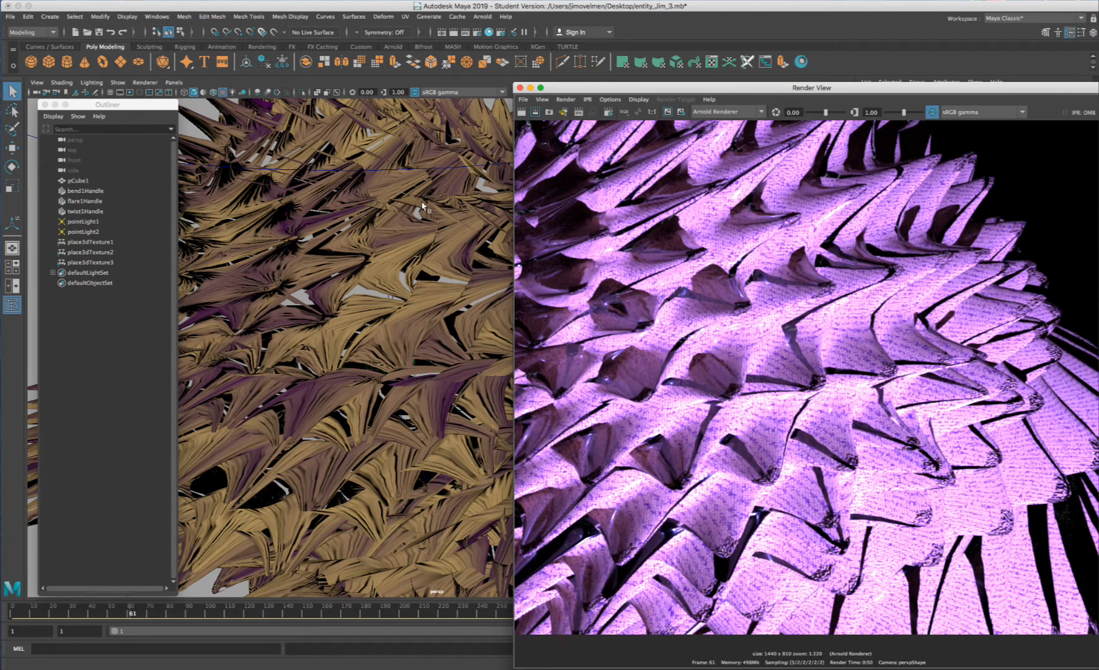
pyautogui.scroll(-4, 715, 343)
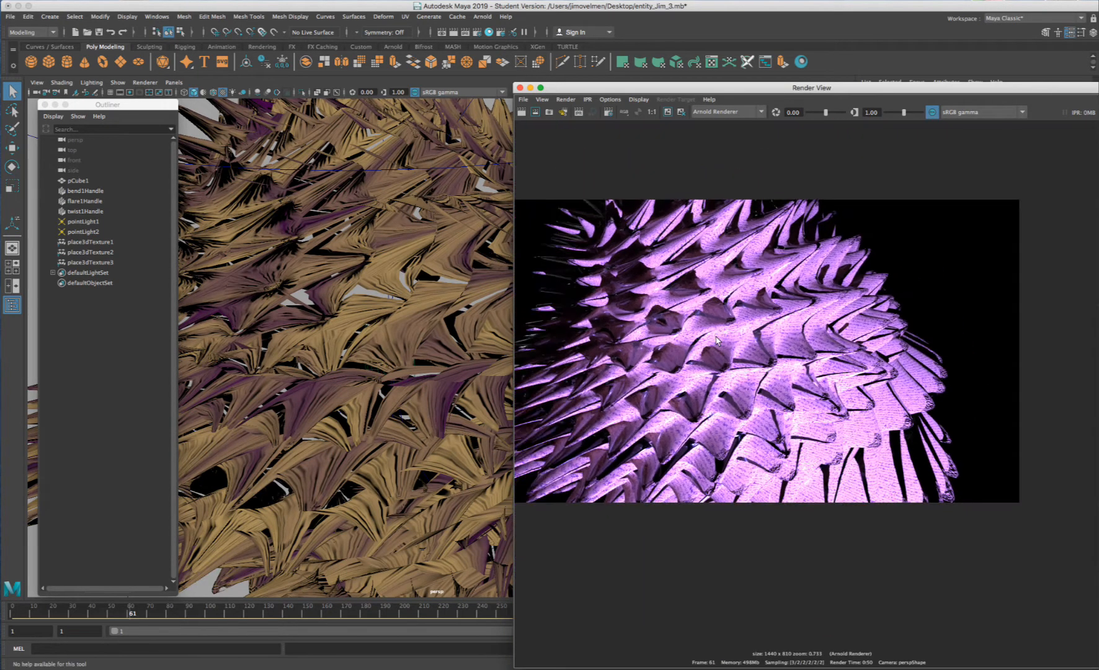
pyautogui.scroll(1, 716, 340)
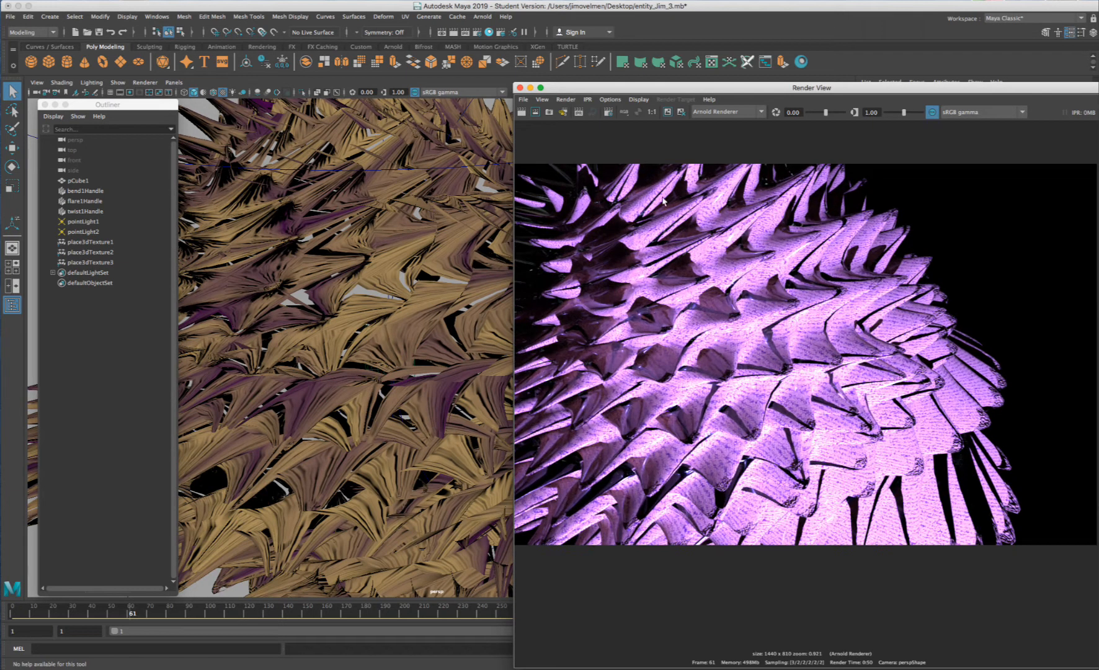
# - Review the test resolution choices available for the Render View
pyautogui.click(608, 100)
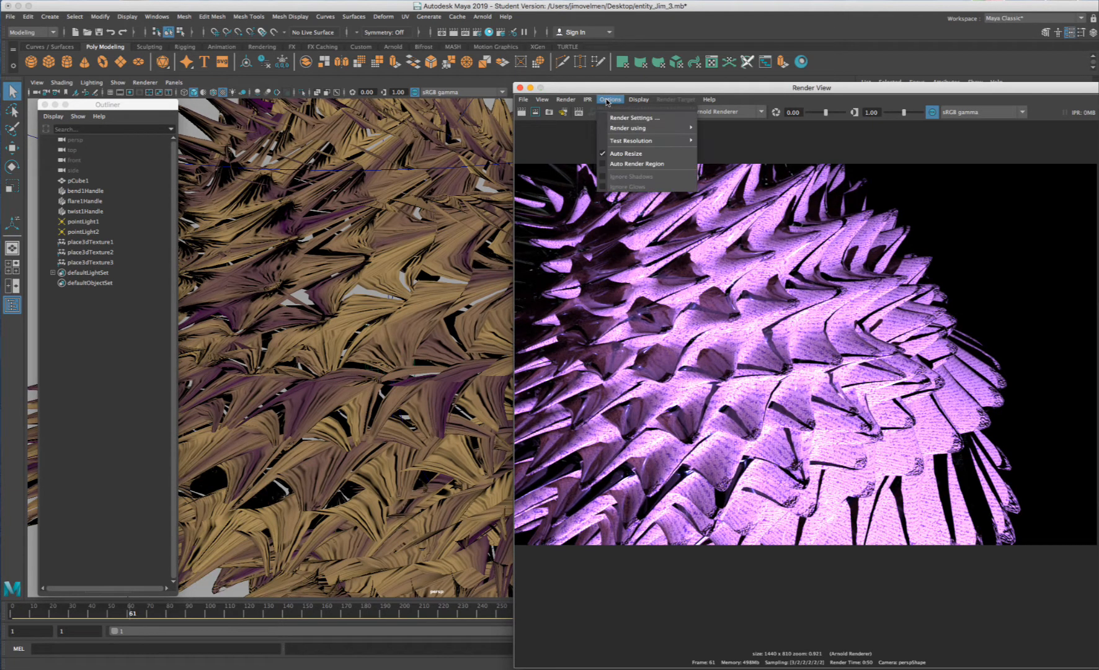
pyautogui.moveTo(634, 141)
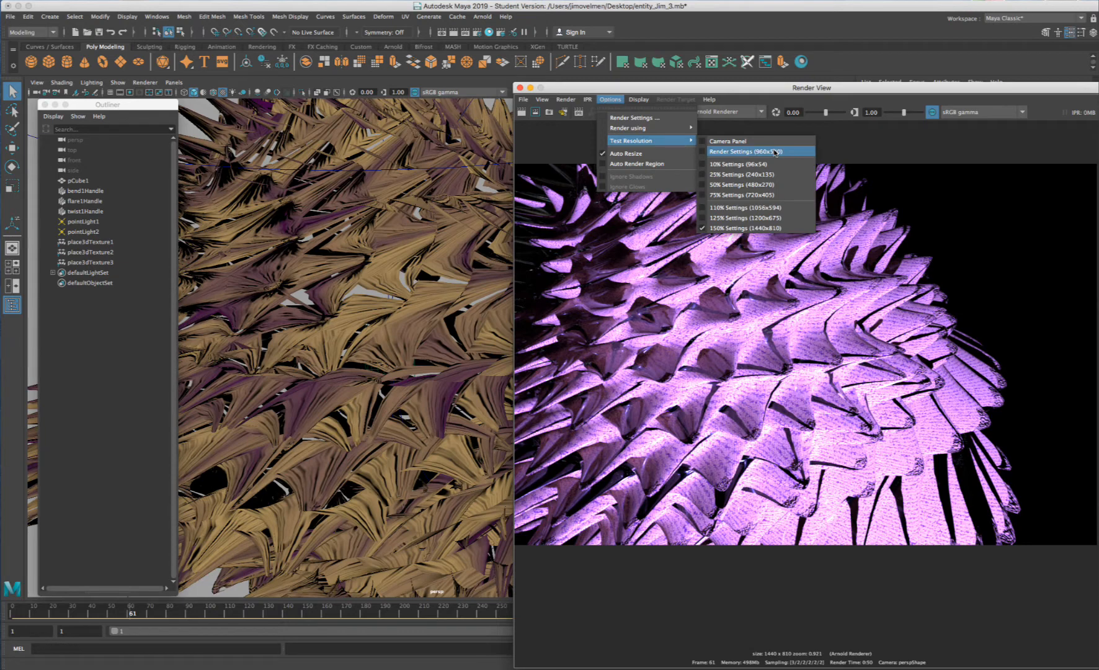
pyautogui.click(859, 140)
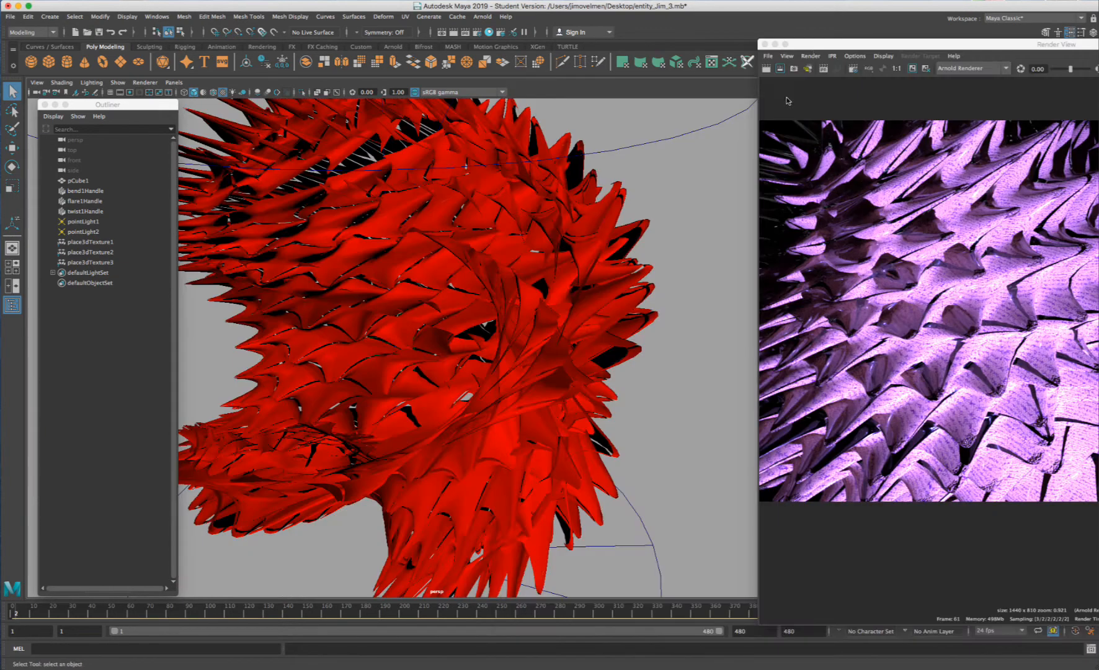
# - Render frames 2 and 438 with Arnold, and close the Render View
pyautogui.moveTo(821, 44); pyautogui.dragTo(617, 112)
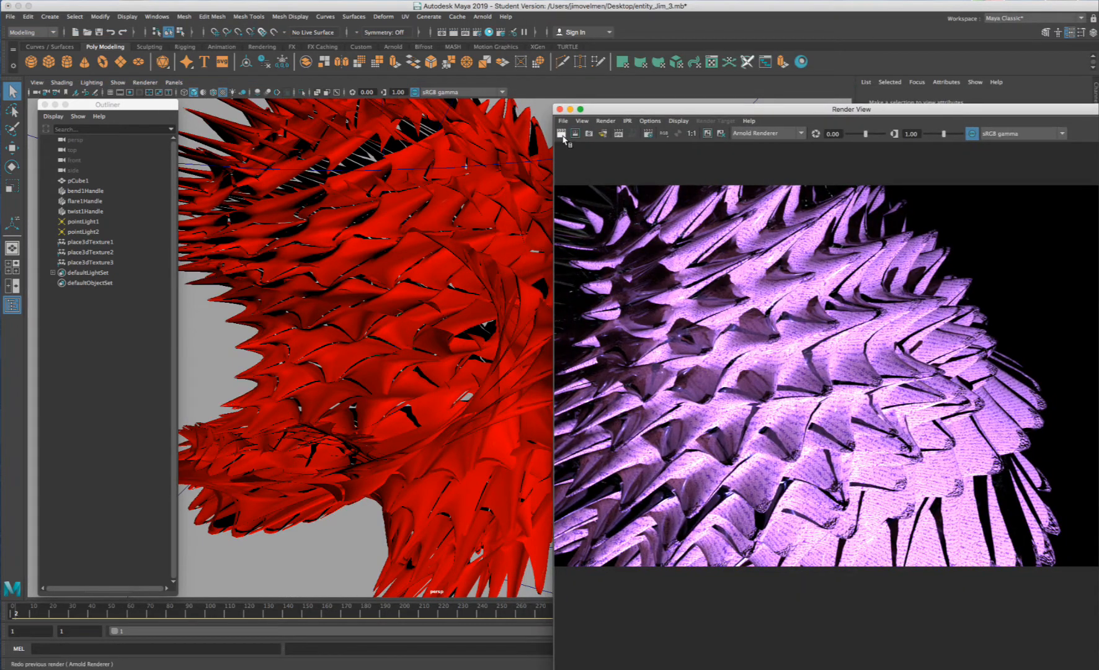
pyautogui.click(562, 135)
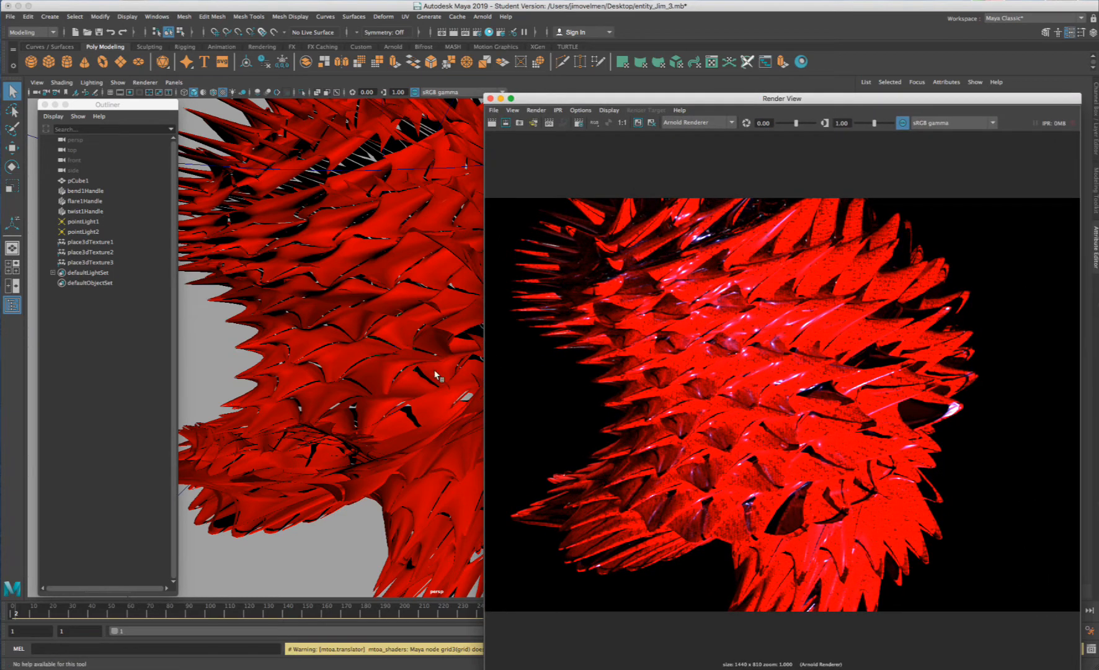
pyautogui.click(271, 613)
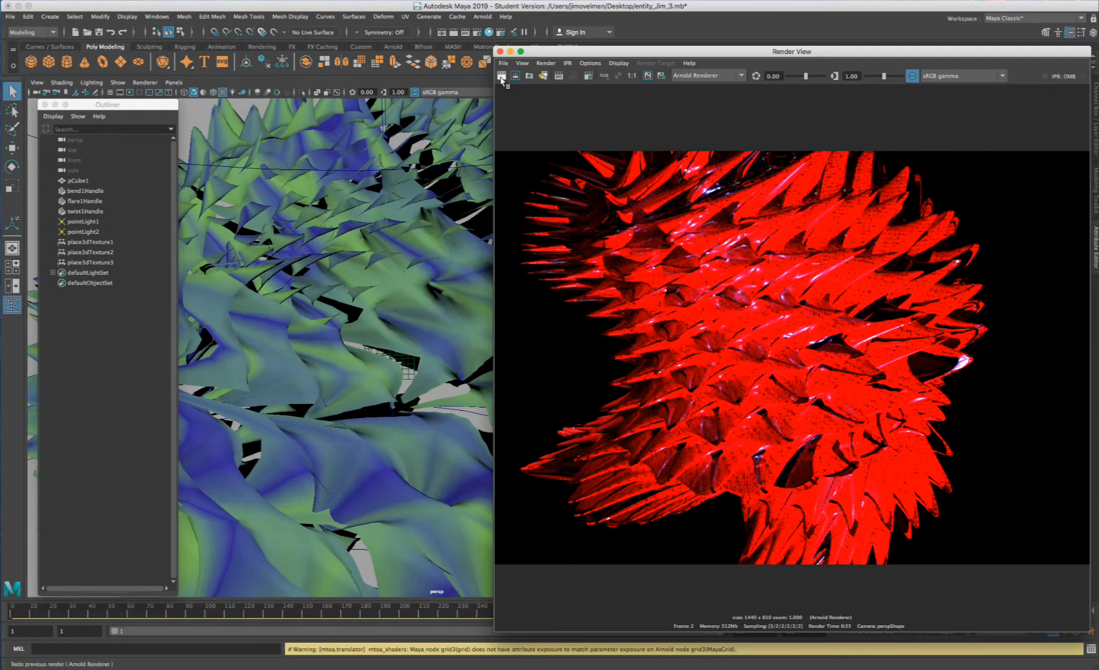
pyautogui.click(502, 76)
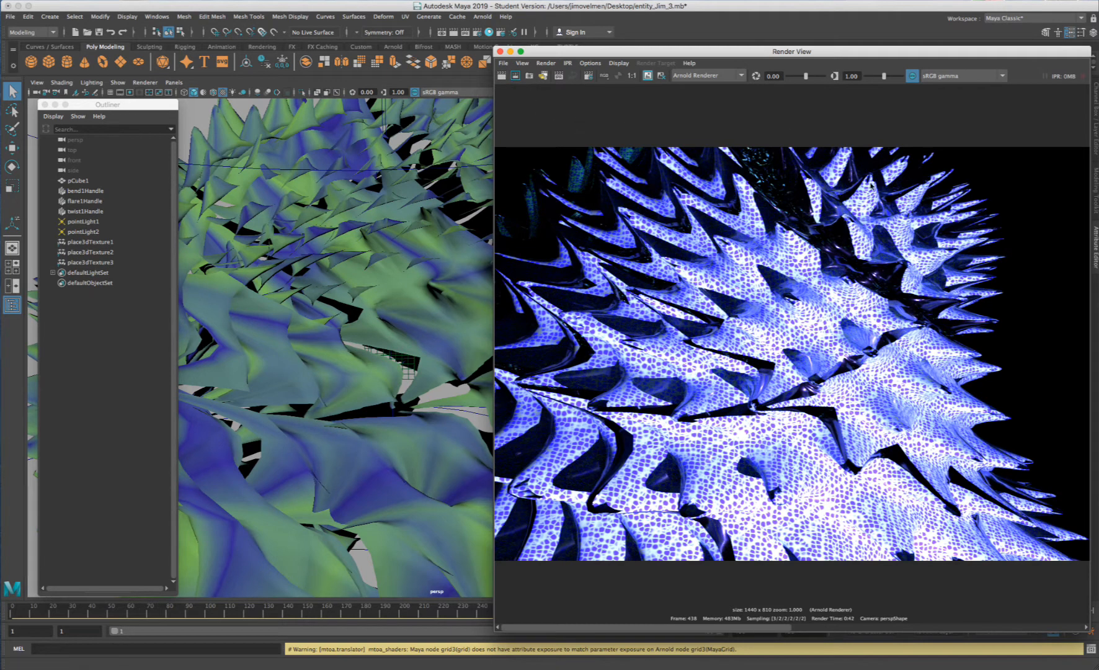
pyautogui.click(500, 52)
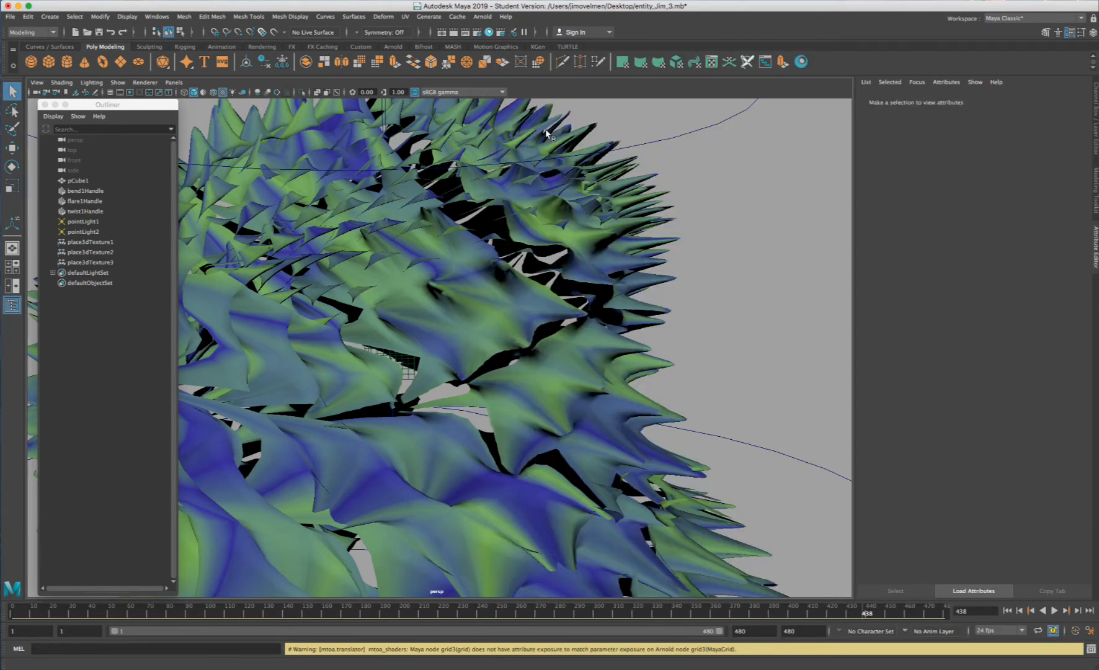
# - Switch to the Rendering menu set and open the Arnold RenderView
pyautogui.click(482, 16)
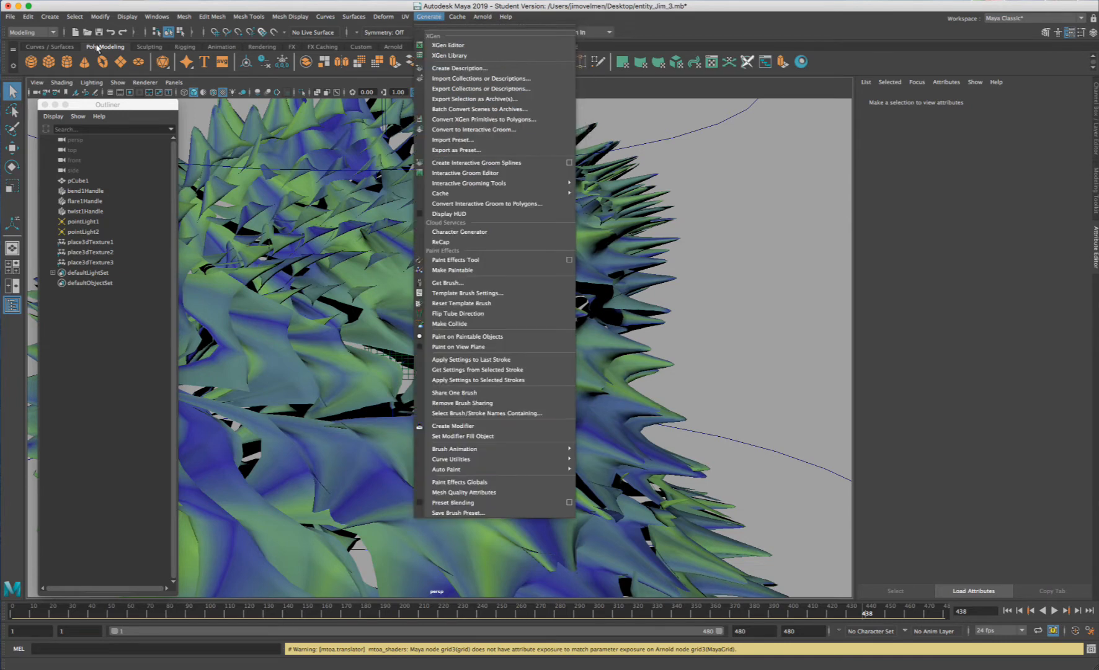
pyautogui.click(38, 30)
pyautogui.click(51, 32)
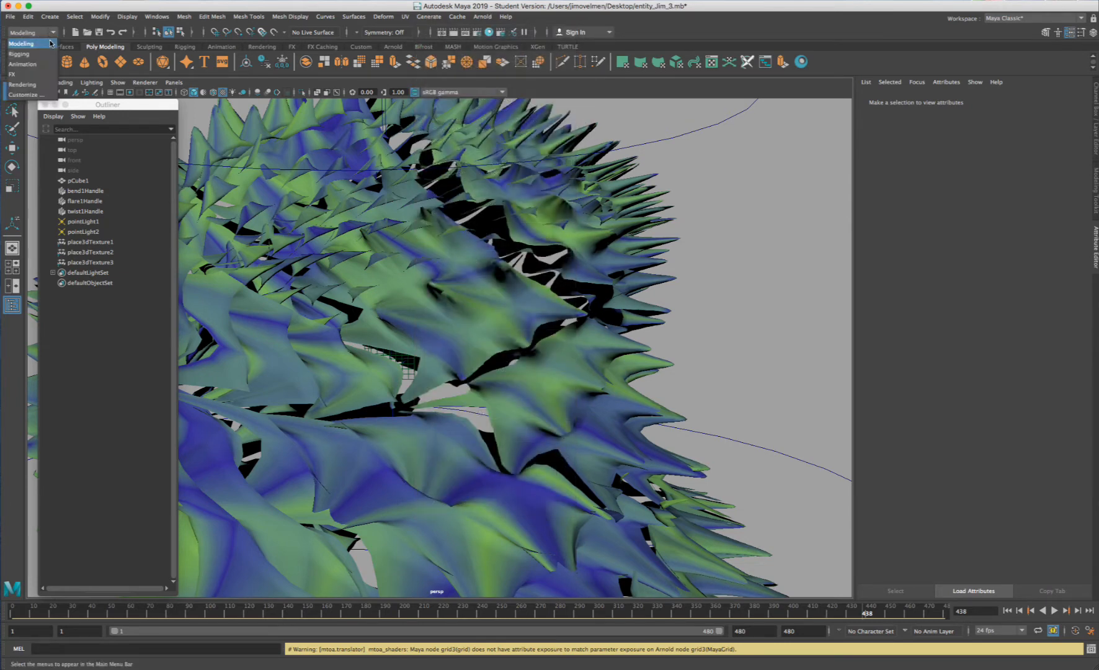
pyautogui.click(39, 85)
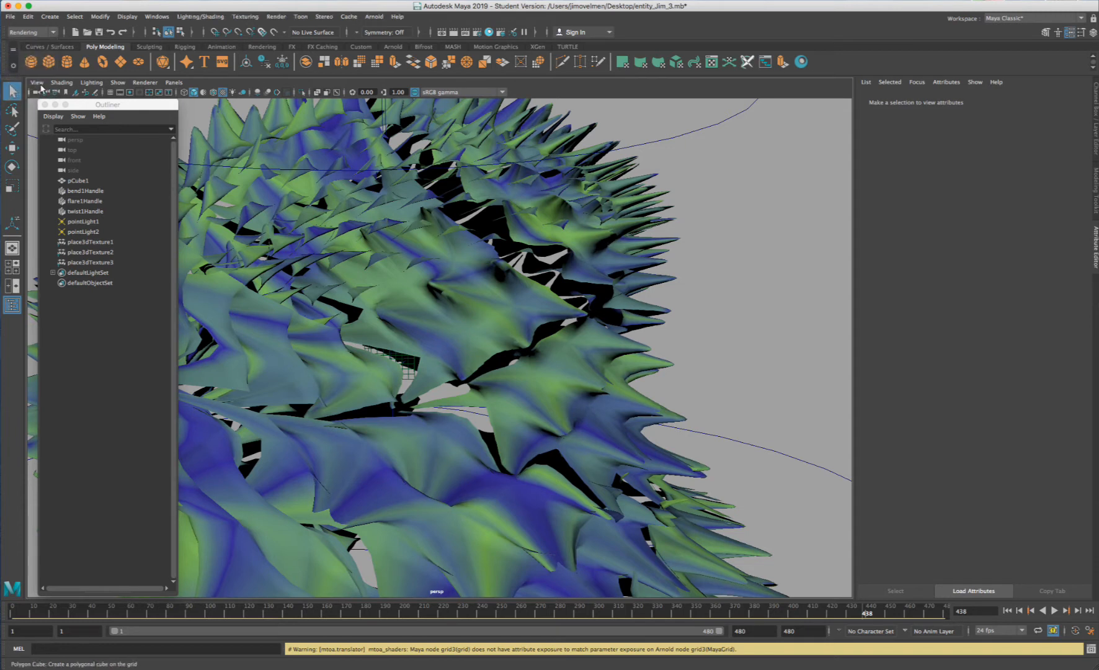
pyautogui.click(374, 16)
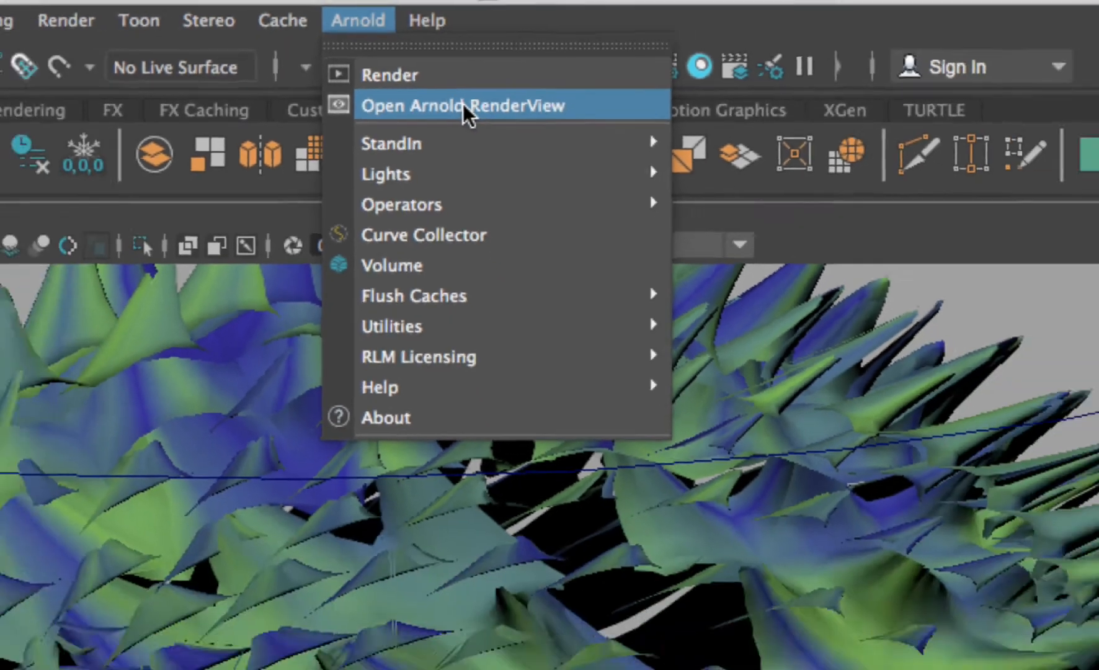
pyautogui.click(502, 152)
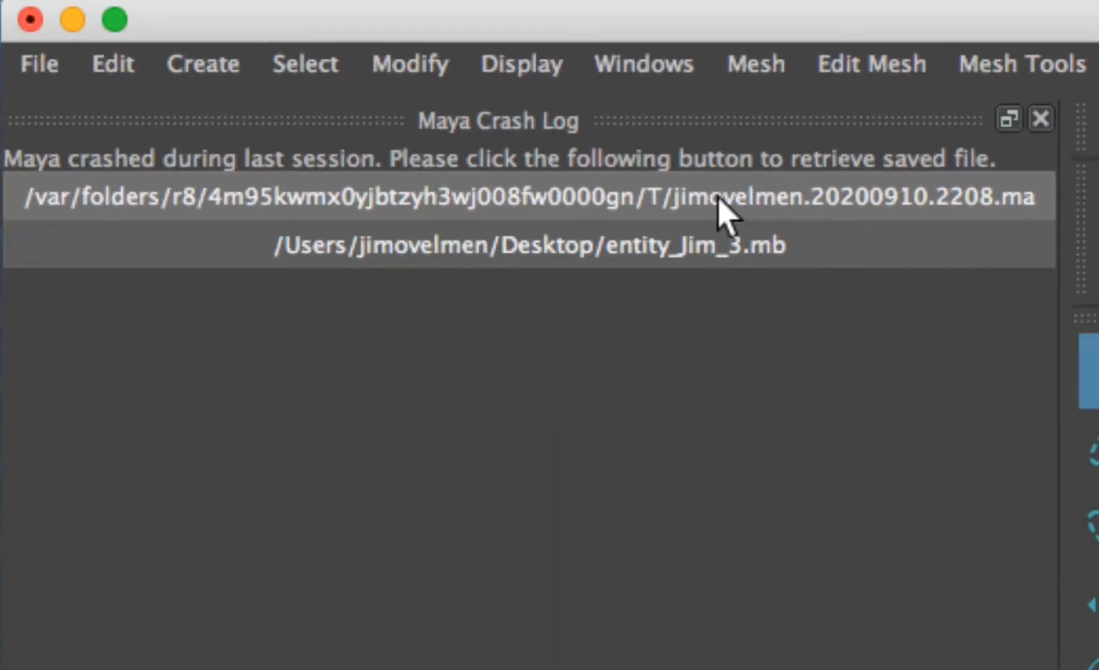
# - Recover the autosaved .ma scene from the crash log, accept the student version notice, and close the log
pyautogui.click(722, 202)
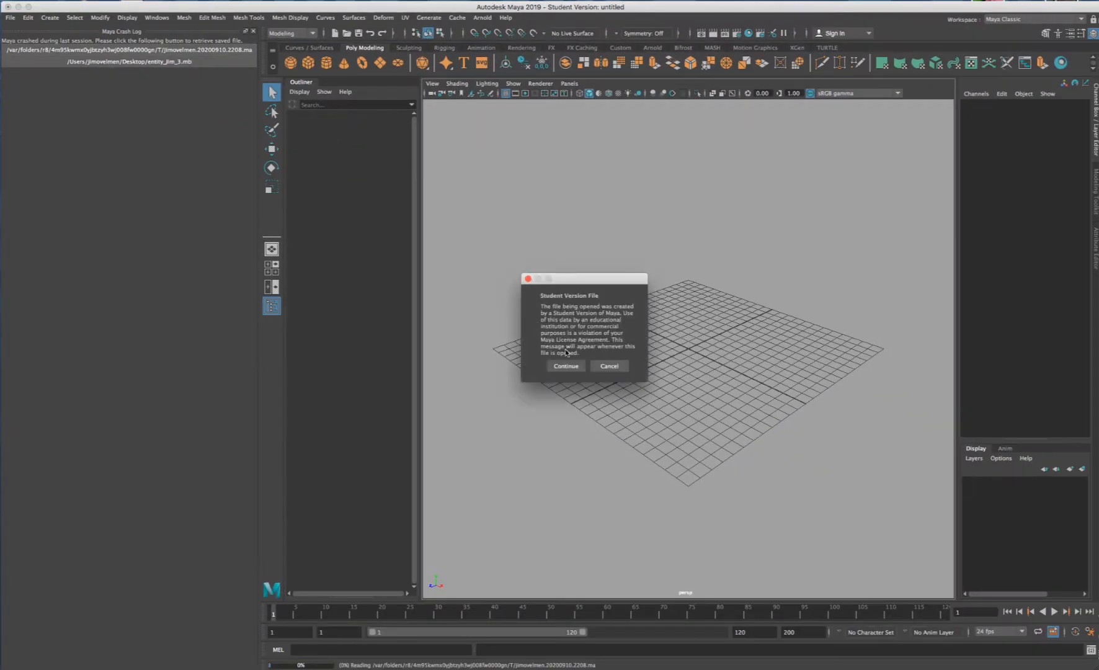
pyautogui.click(565, 366)
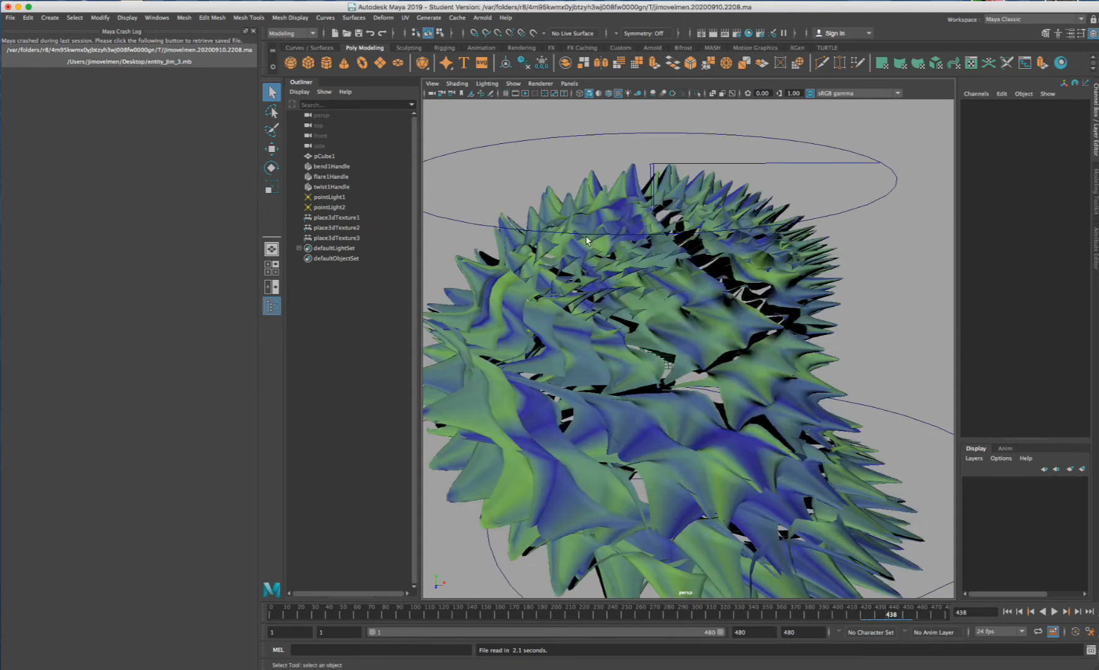
pyautogui.click(253, 32)
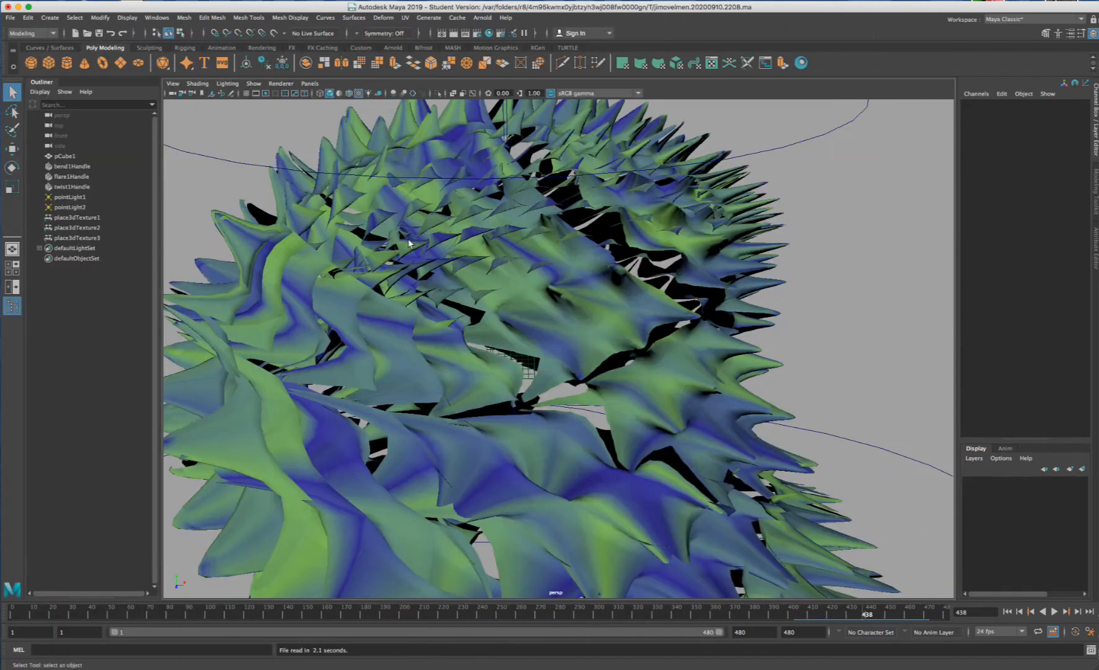
# - Frame the whole spiky model at frame 117, select pCube1 and open its aiStandardSurface1 material attributes
pyautogui.scroll(-5, 482, 262)
pyautogui.keyDown('alt'); pyautogui.moveTo(531, 354); pyautogui.dragTo(476, 325, button='middle'); pyautogui.keyUp('alt')
pyautogui.keyDown('alt'); pyautogui.moveTo(474, 324); pyautogui.dragTo(558, 325); pyautogui.keyUp('alt')
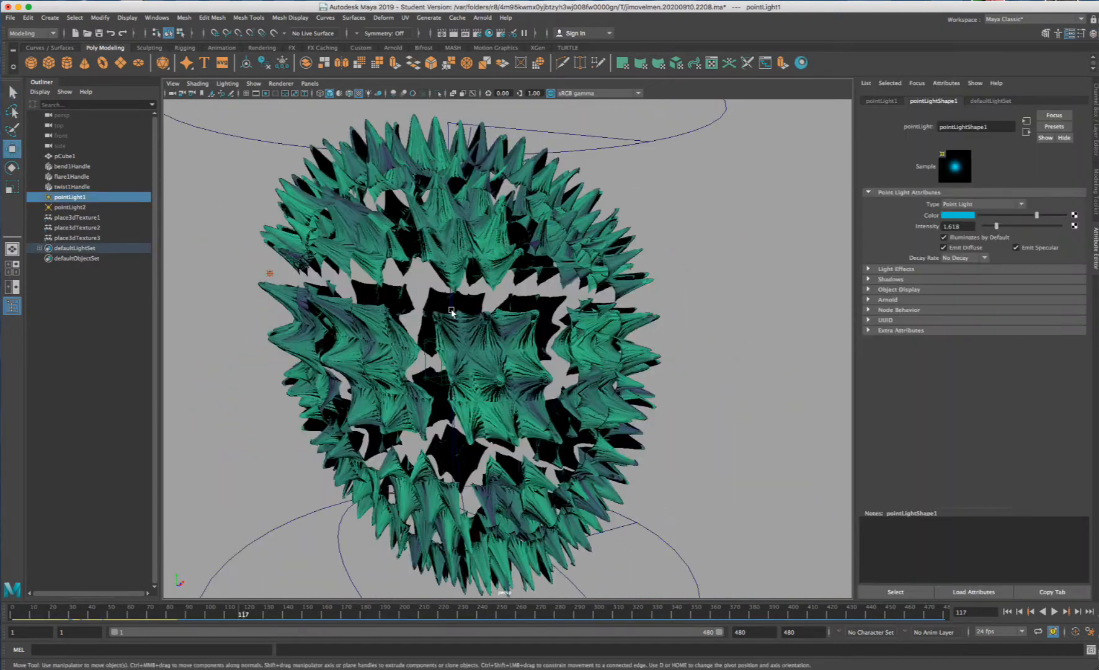
pyautogui.keyDown('alt'); pyautogui.moveTo(379, 295); pyautogui.dragTo(396, 230); pyautogui.keyUp('alt')
pyautogui.click(430, 204)
pyautogui.rightClick(429, 204)
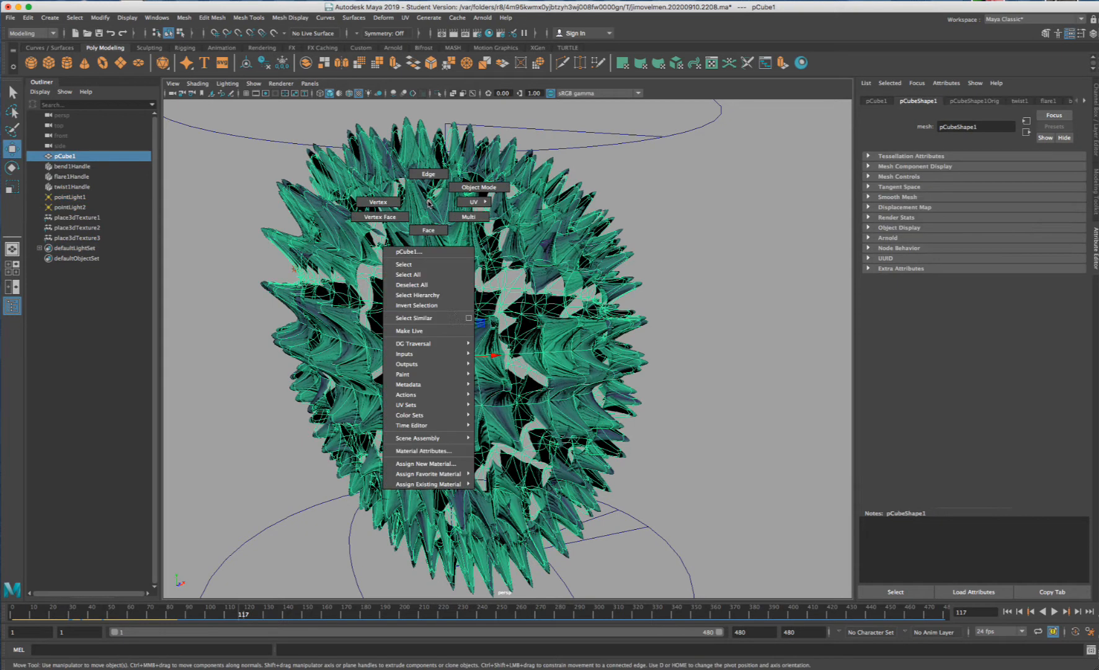
pyautogui.click(453, 451)
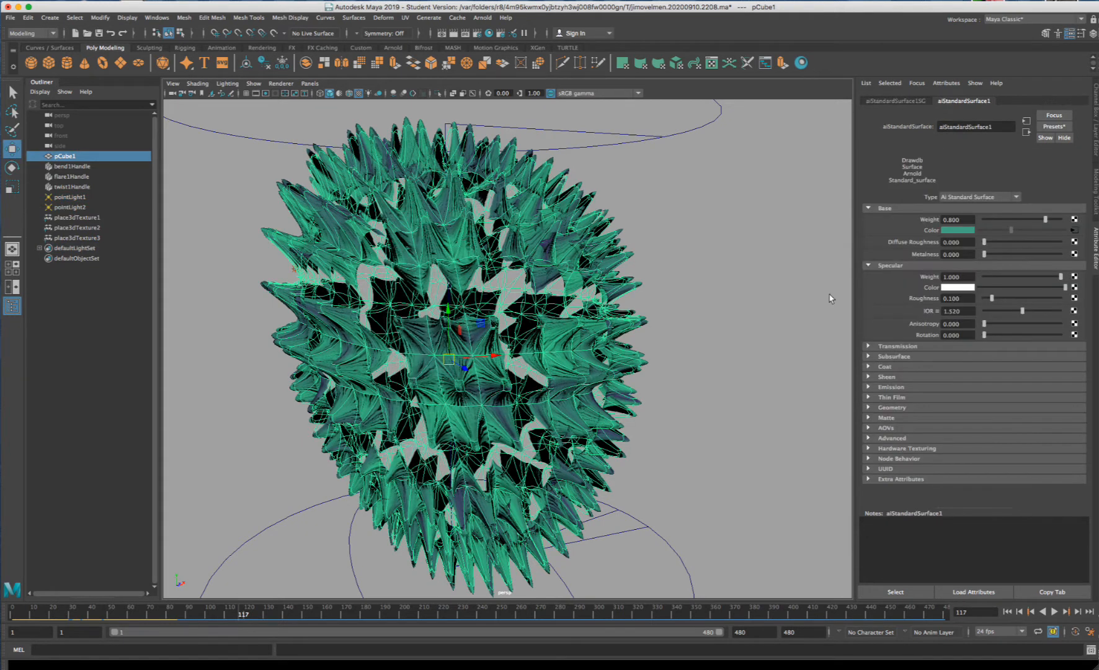
# - Expand the Transmission and Subsurface attributes of the aiStandardSurface1 material
pyautogui.click(897, 346)
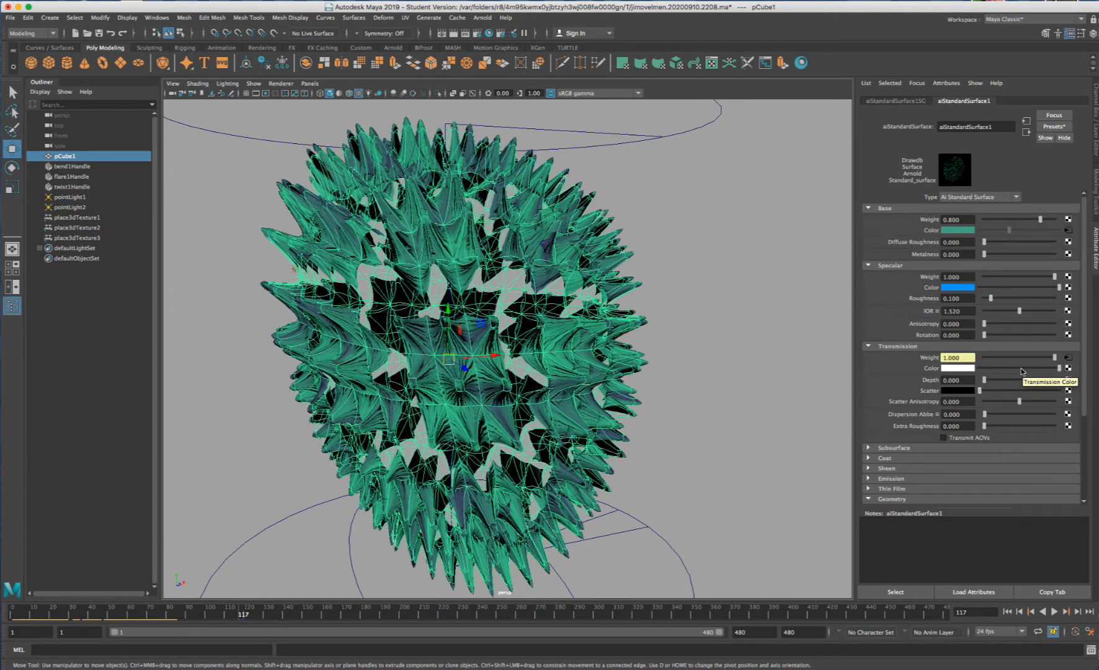
pyautogui.click(867, 449)
pyautogui.scroll(-5, 928, 419)
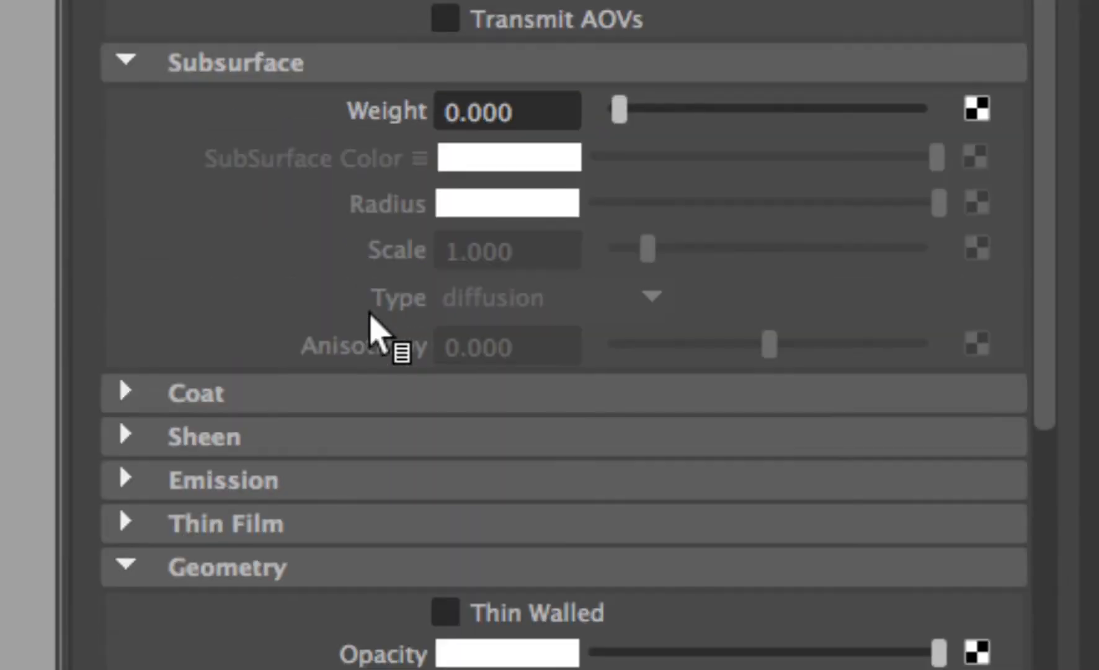
pyautogui.scroll(2, 242, 316)
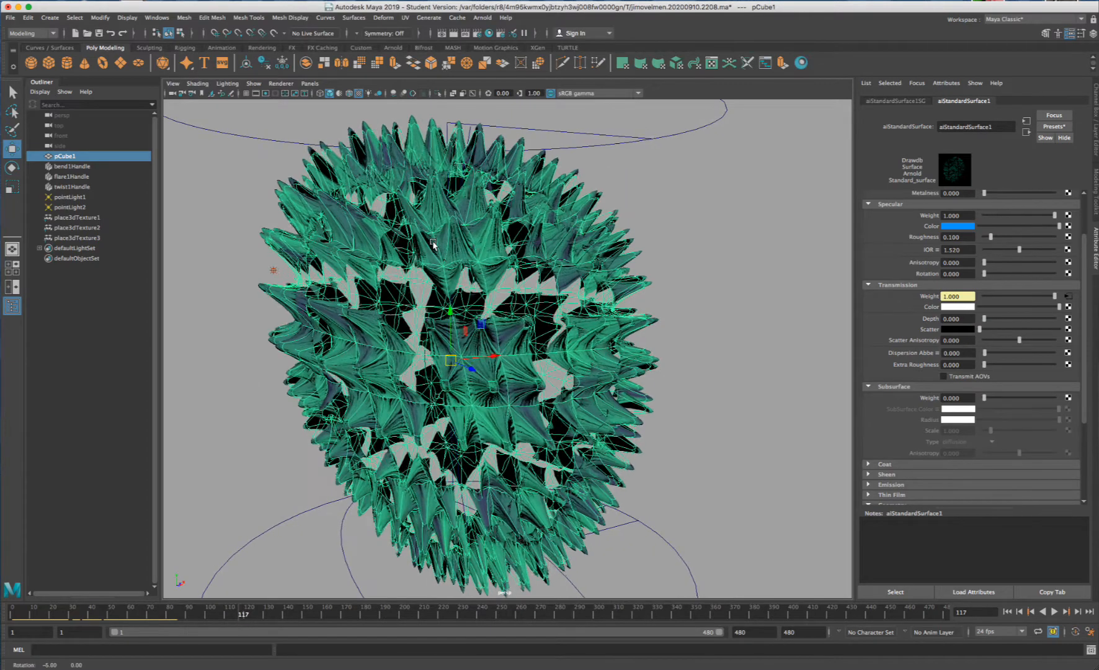
# - Reselect the spiky mesh, reopen its material attributes and set the Subsurface weight to 0.037
pyautogui.click(261, 271)
pyautogui.keyDown('alt'); pyautogui.moveTo(261, 273); pyautogui.dragTo(365, 300); pyautogui.keyUp('alt')
pyautogui.click(365, 301)
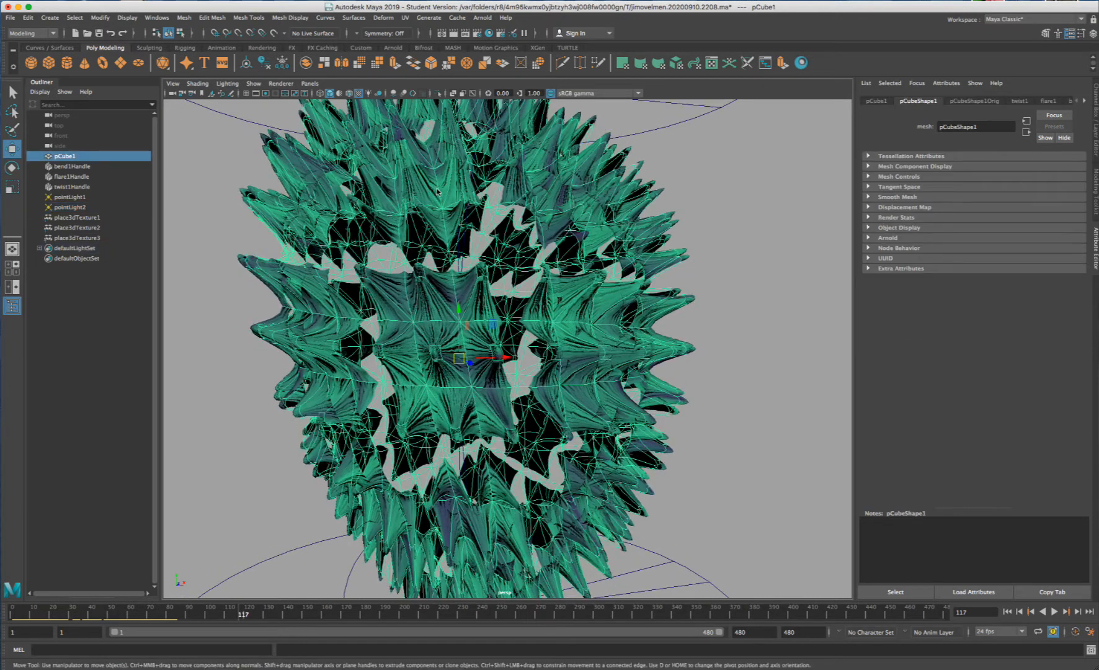
pyautogui.rightClick(438, 189)
pyautogui.click(445, 438)
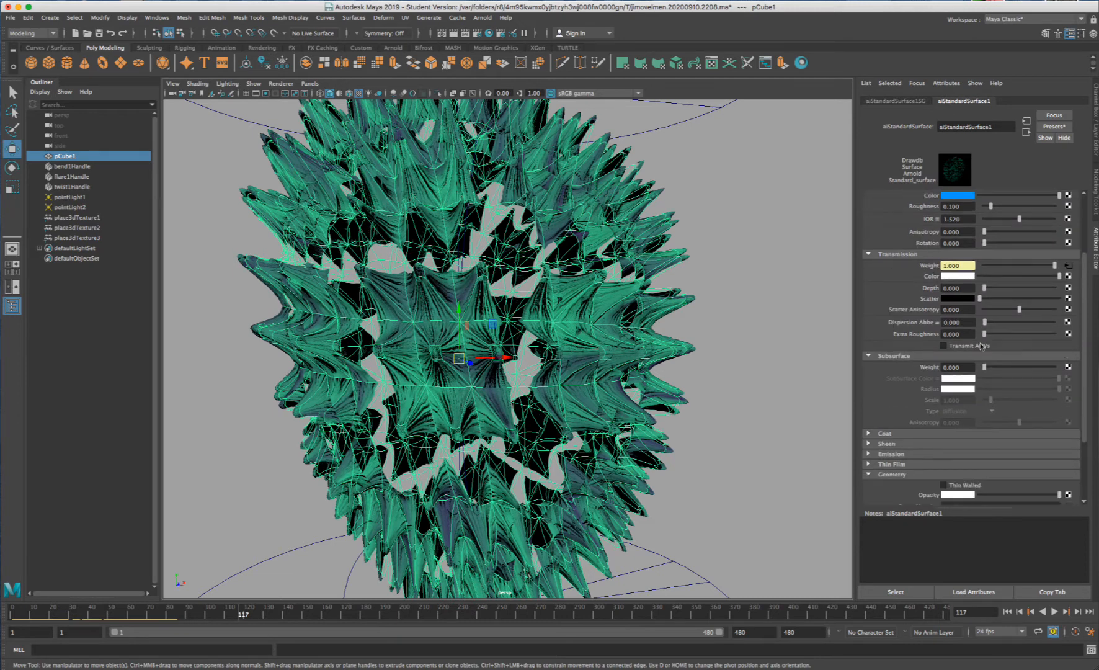
pyautogui.scroll(-2, 982, 347)
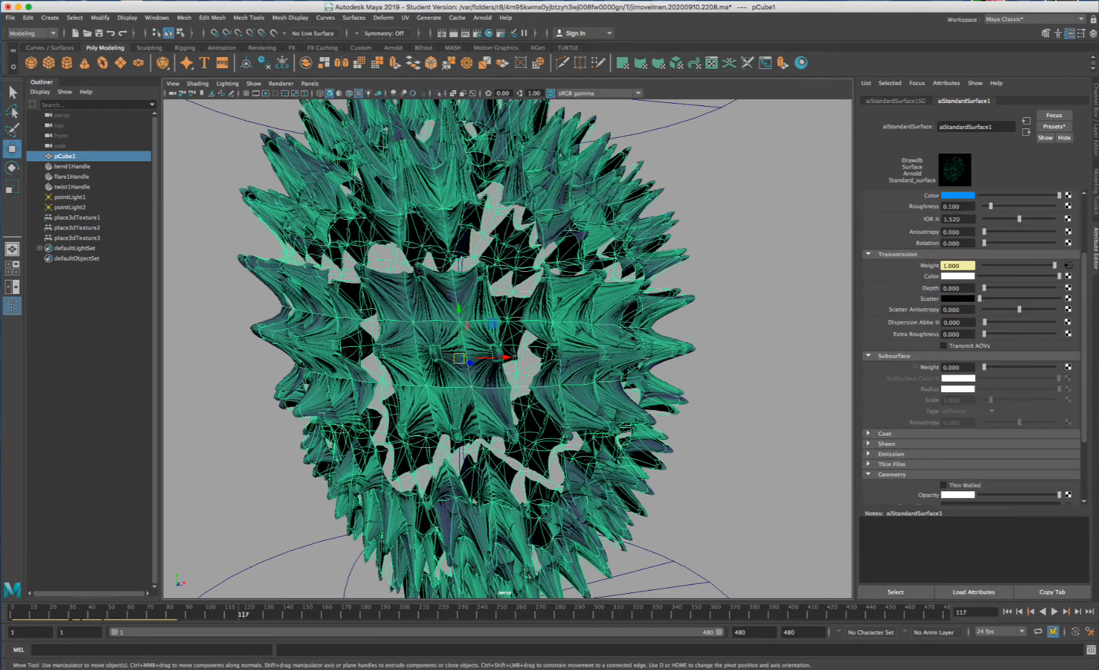
pyautogui.click(998, 368)
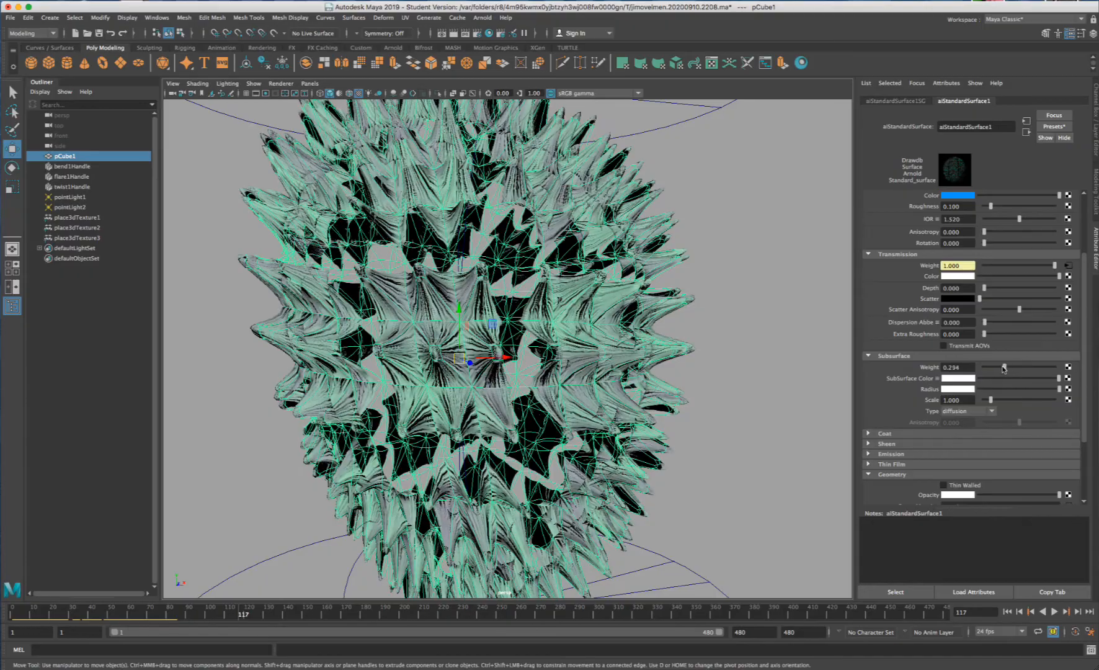
pyautogui.moveTo(1005, 371); pyautogui.dragTo(986, 367)
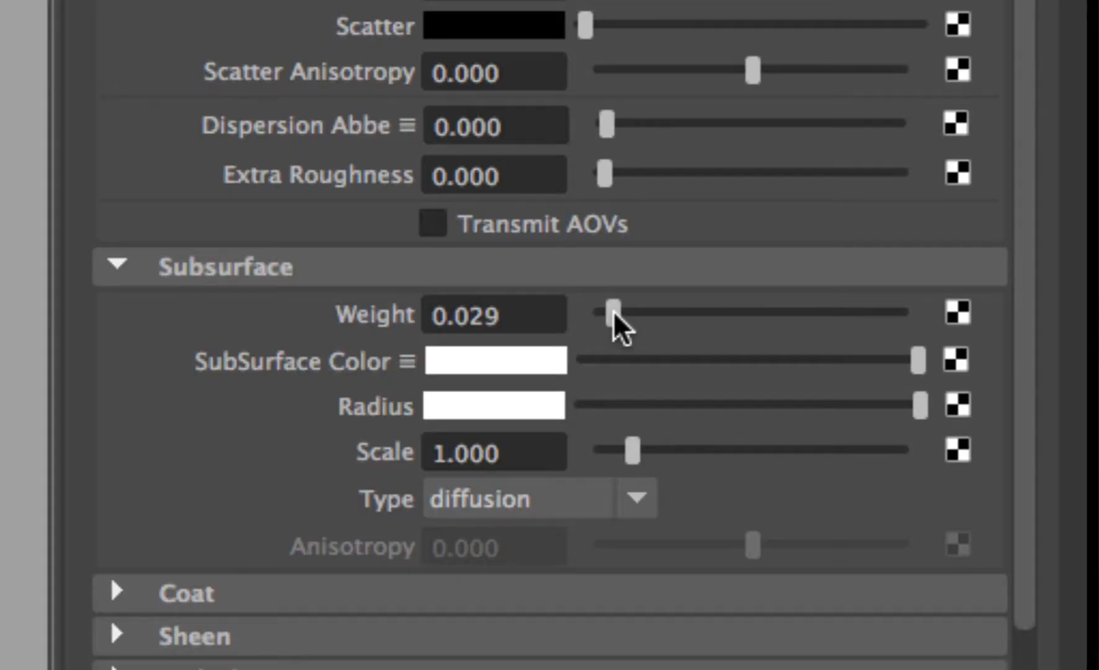
pyautogui.moveTo(613, 312); pyautogui.dragTo(615, 312)
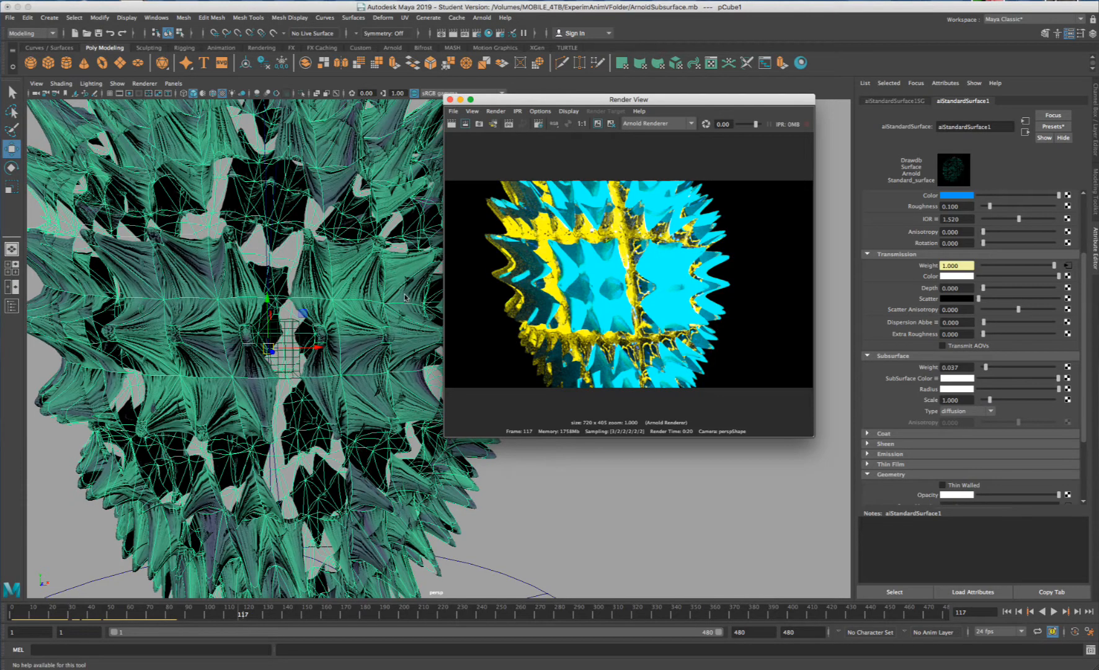
# - Set the material's Subsurface radius color to a saturated orange-yellow
pyautogui.keyDown('alt'); pyautogui.moveTo(406, 294); pyautogui.dragTo(426, 324); pyautogui.keyUp('alt')
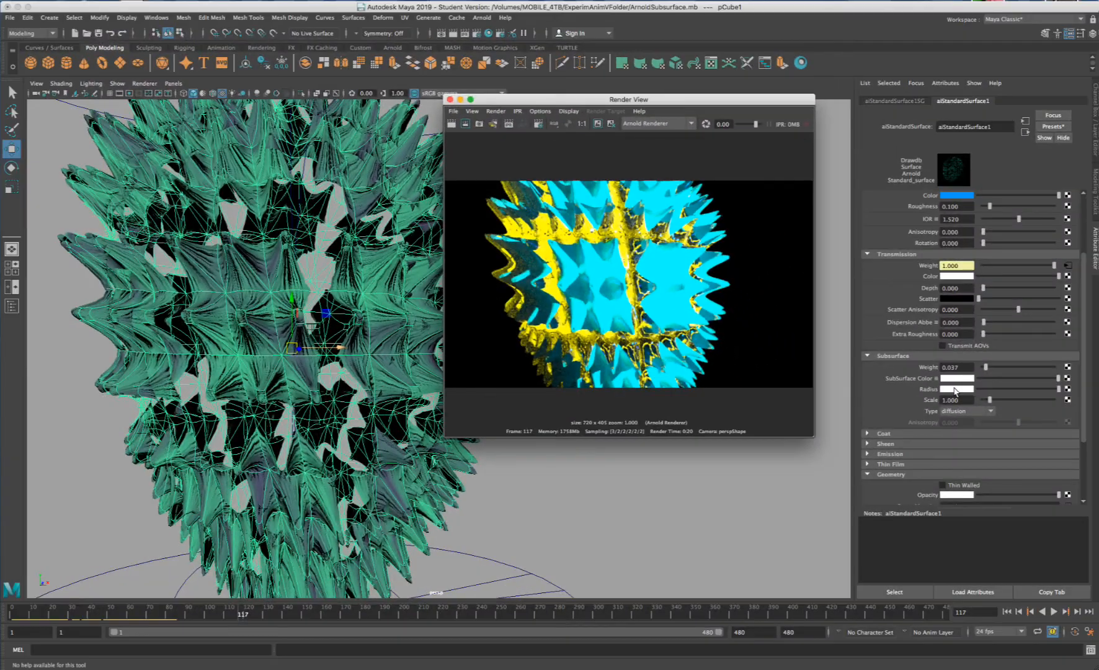
pyautogui.click(956, 389)
pyautogui.click(915, 411)
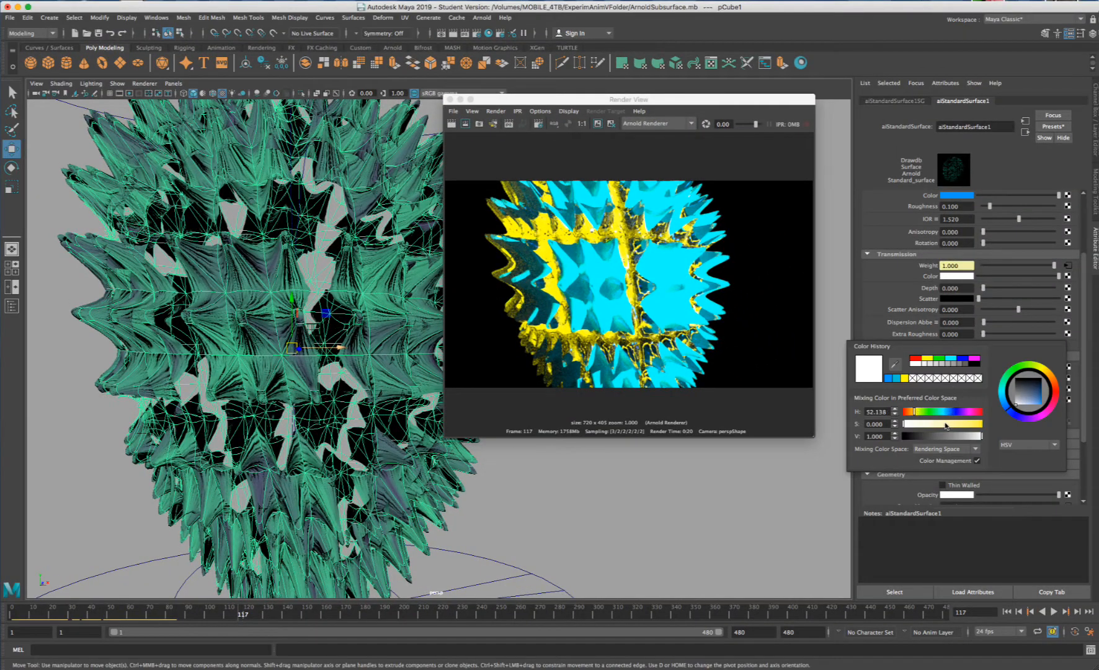
pyautogui.moveTo(943, 423); pyautogui.dragTo(993, 426)
pyautogui.moveTo(912, 411); pyautogui.dragTo(909, 411)
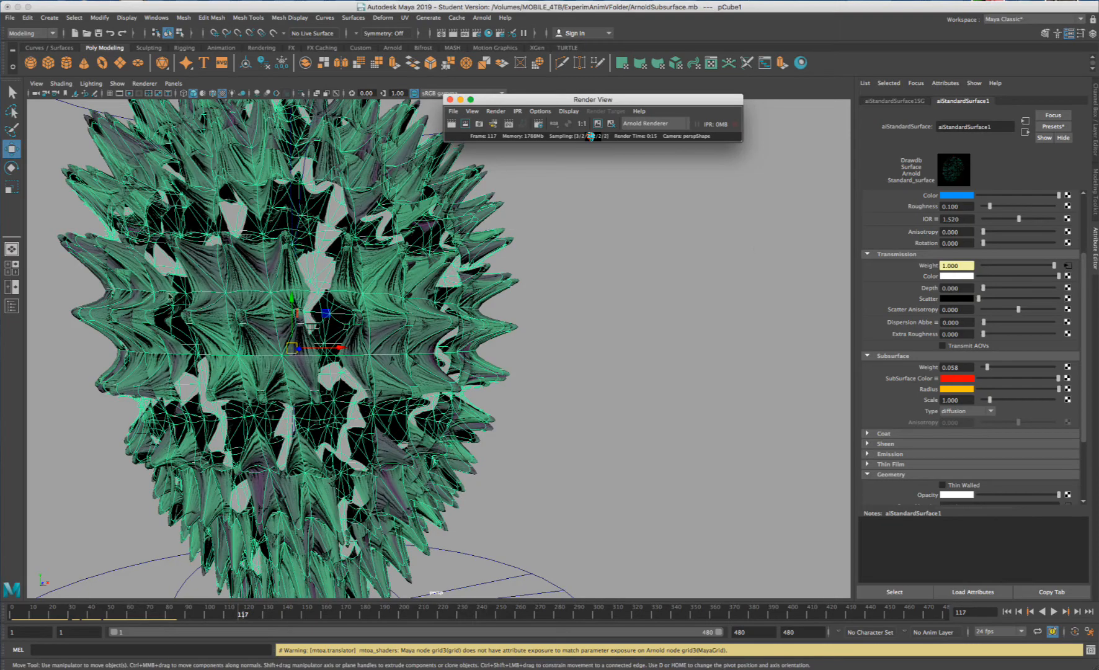
# - Orbit the model slightly and place the Render View window clear of the material attributes
pyautogui.keyDown('alt'); pyautogui.moveTo(298, 340); pyautogui.dragTo(299, 344); pyautogui.keyUp('alt')
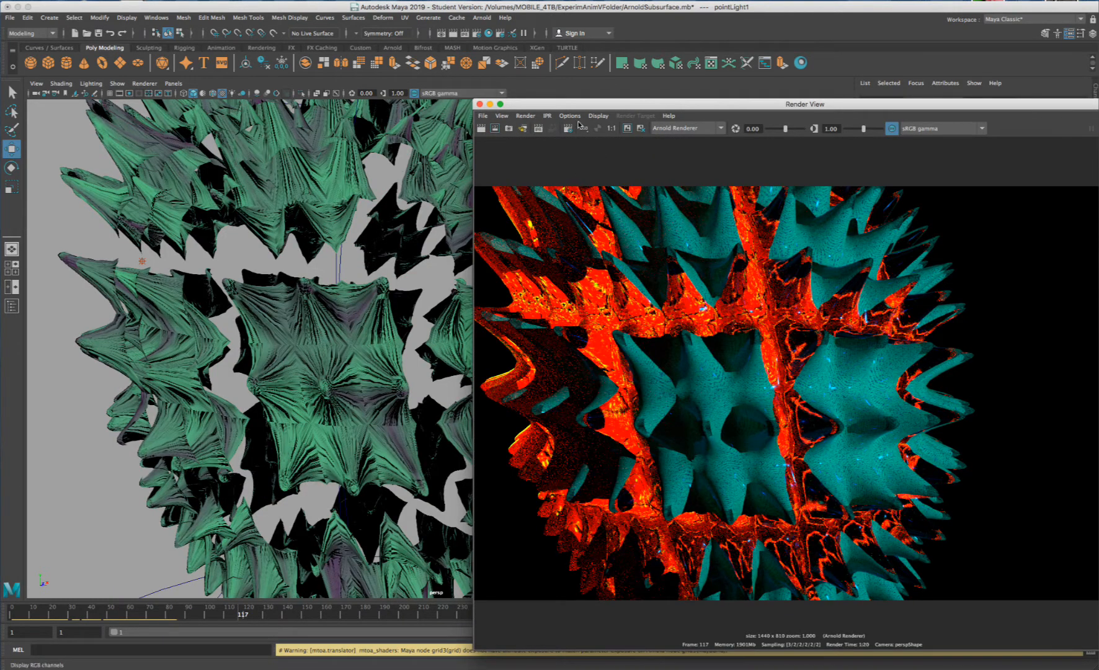
pyautogui.moveTo(561, 104); pyautogui.dragTo(544, 92)
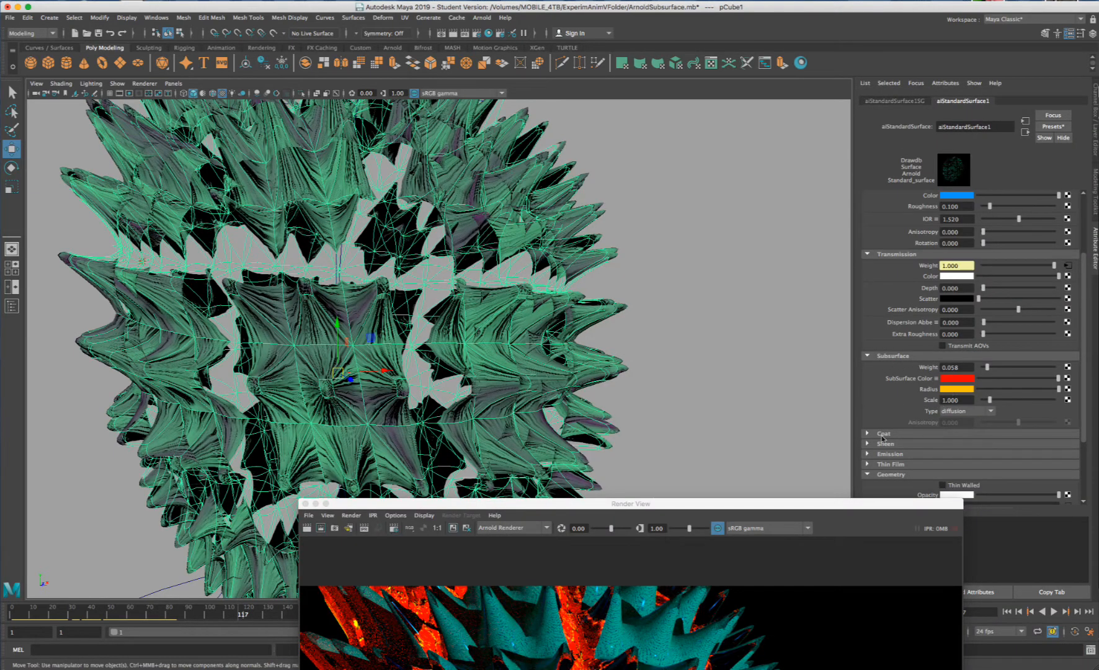
pyautogui.moveTo(885, 504); pyautogui.dragTo(717, 112)
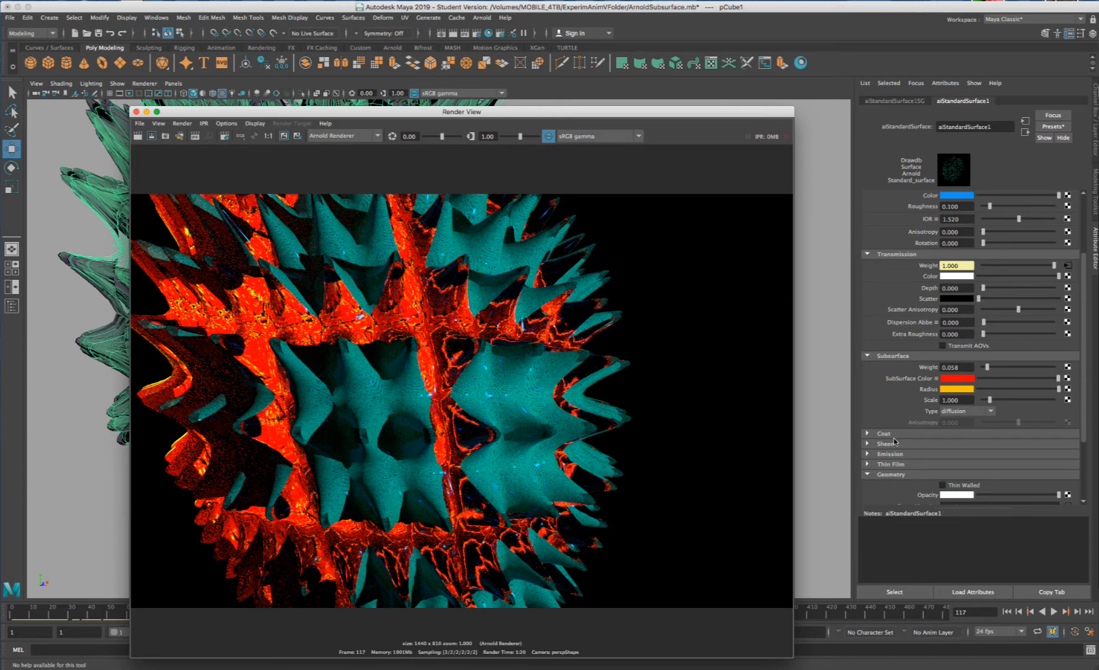
# - Check the Sheen attributes, collapse them, and set the material's Coat weight to 0.504
pyautogui.click(868, 444)
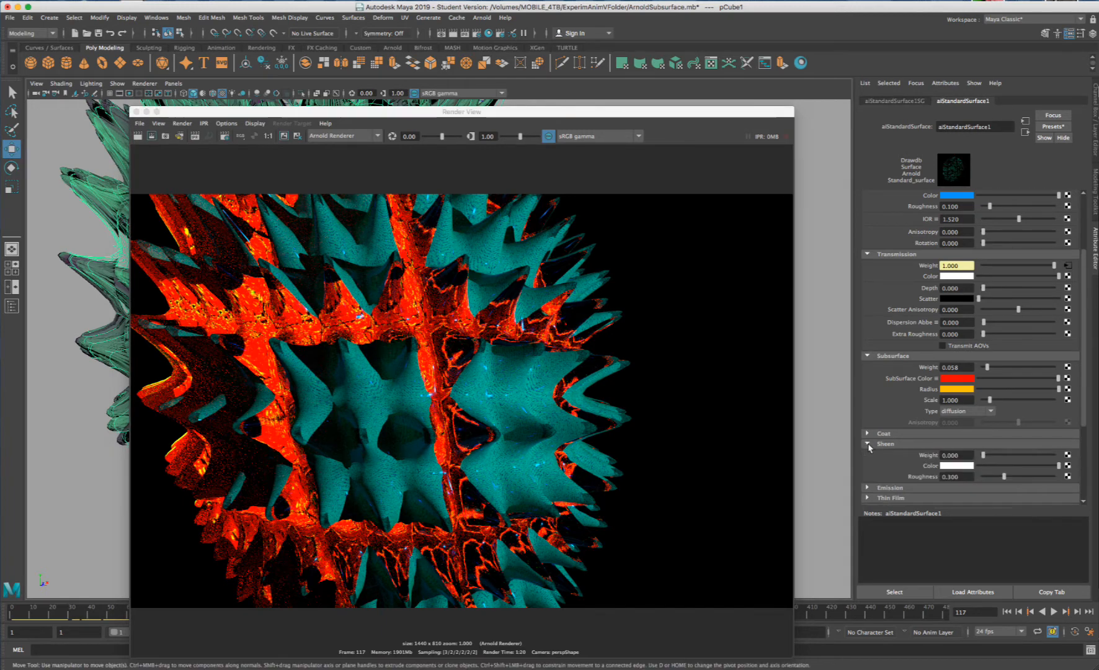
pyautogui.click(868, 444)
pyautogui.click(867, 433)
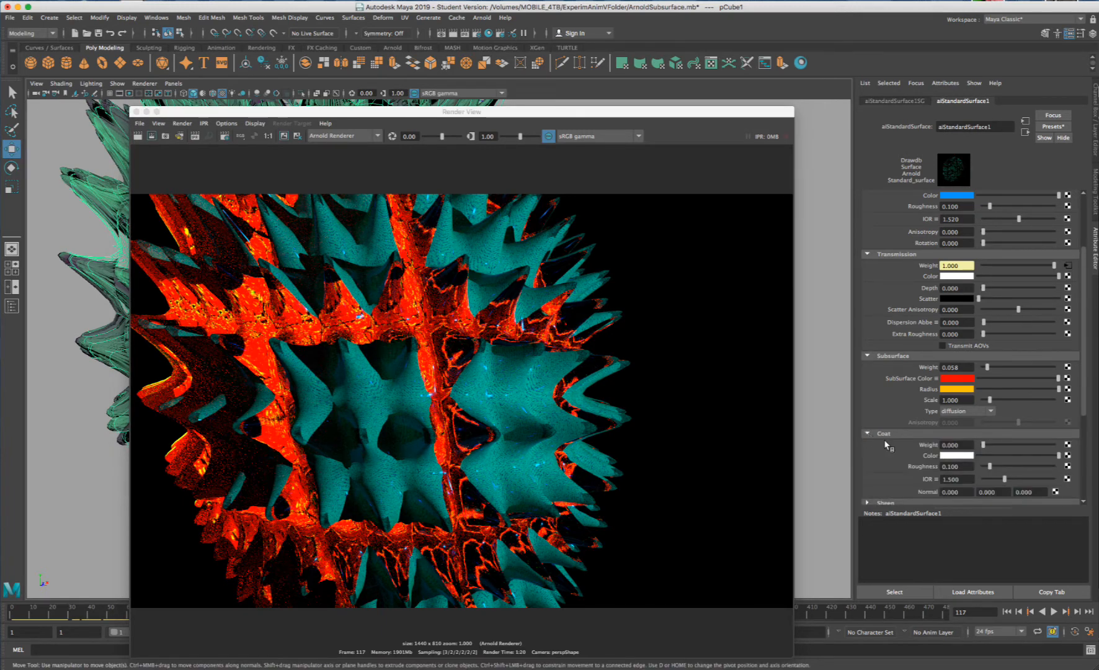
pyautogui.moveTo(983, 444); pyautogui.dragTo(995, 447)
pyautogui.click(1018, 446)
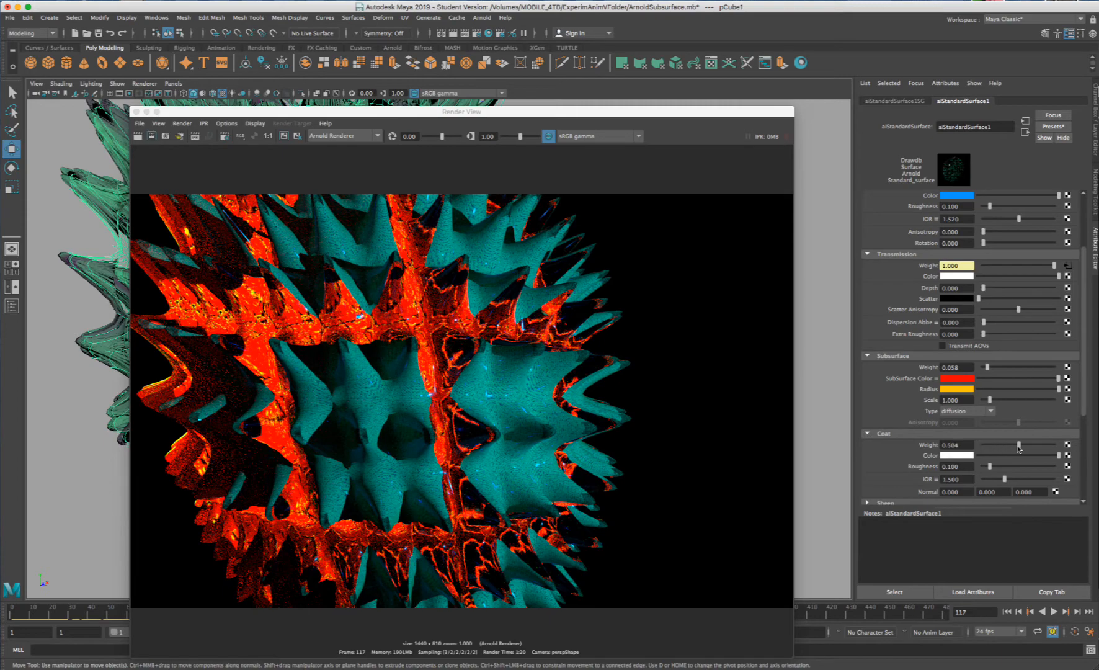
# - Inspect the frame 117 render up close and set the material's Coat color to yellow
pyautogui.scroll(5, 461, 434)
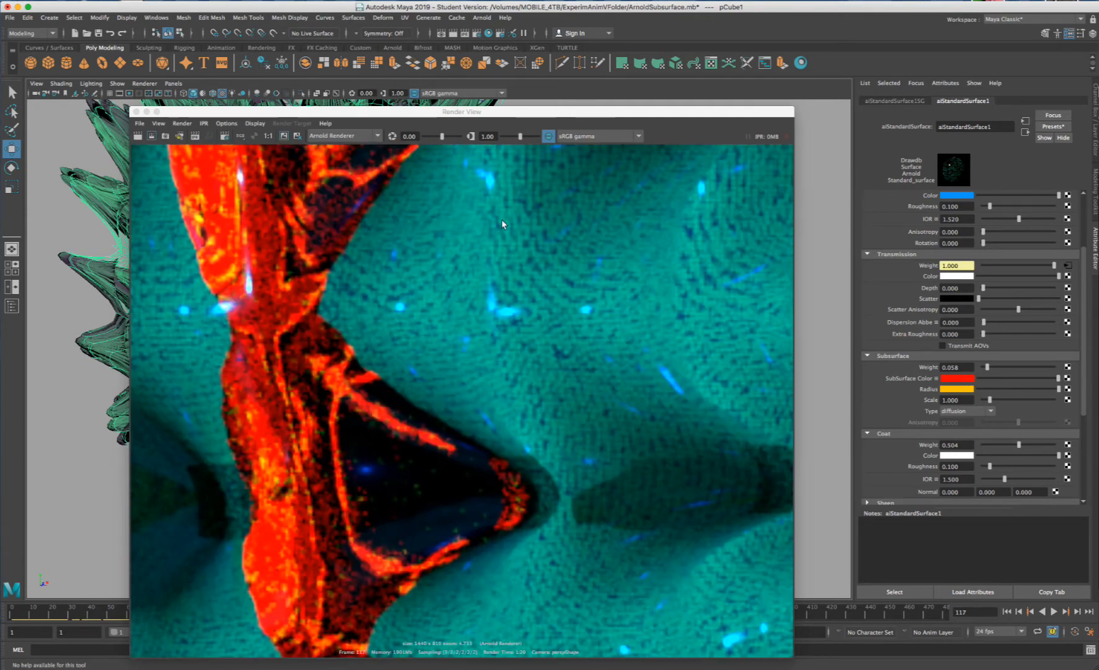
pyautogui.scroll(-3, 507, 251)
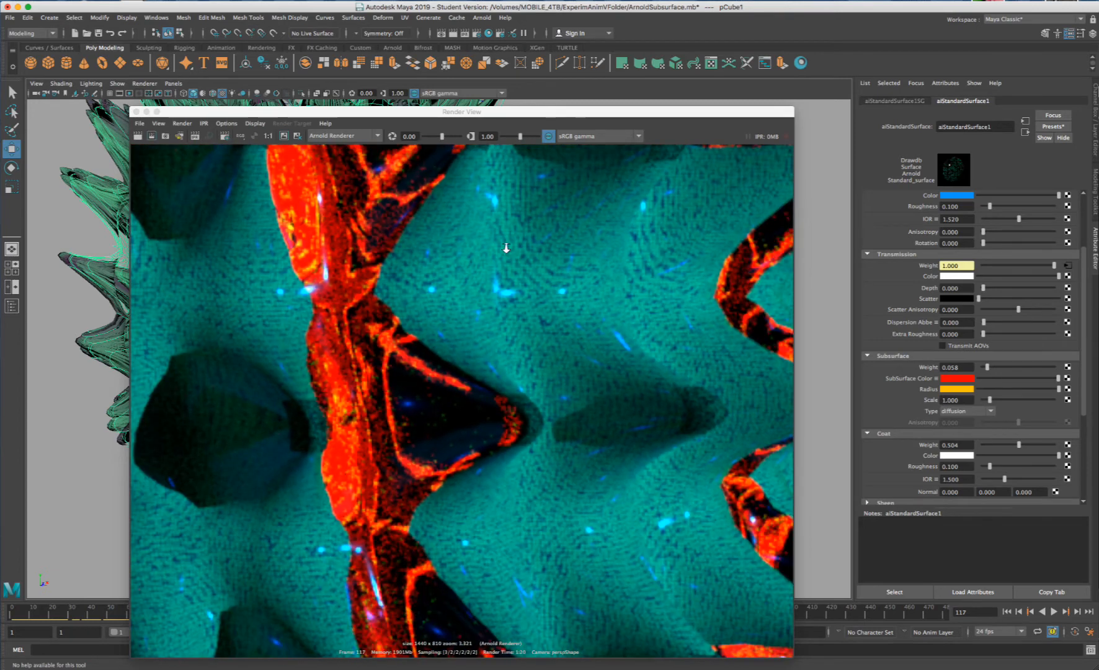
pyautogui.scroll(-2, 506, 248)
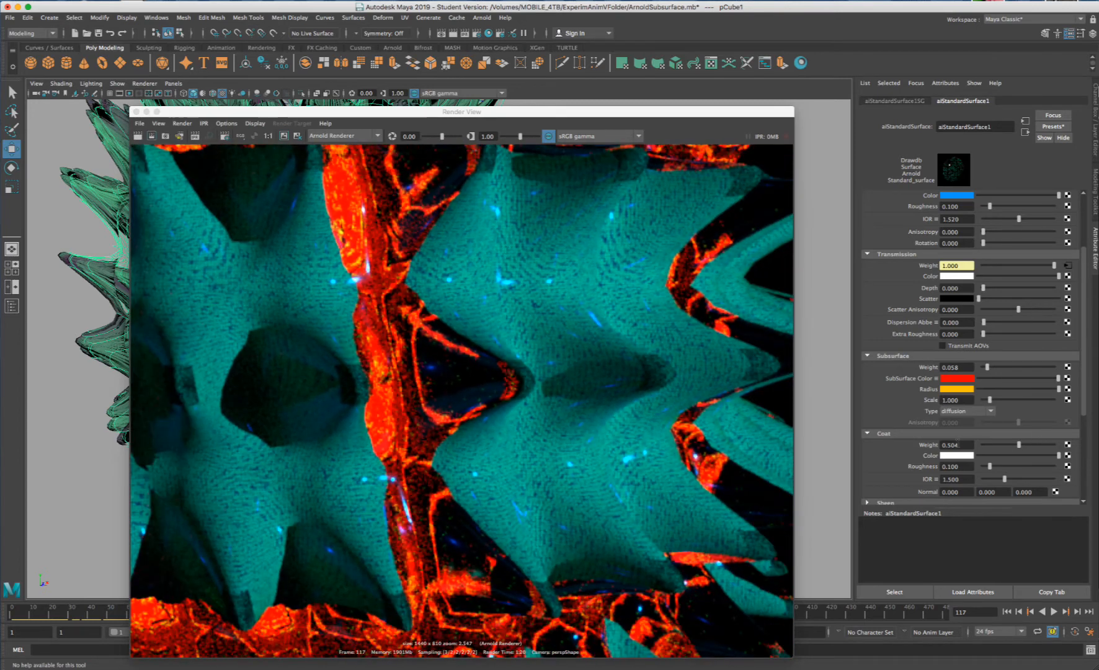
pyautogui.click(958, 455)
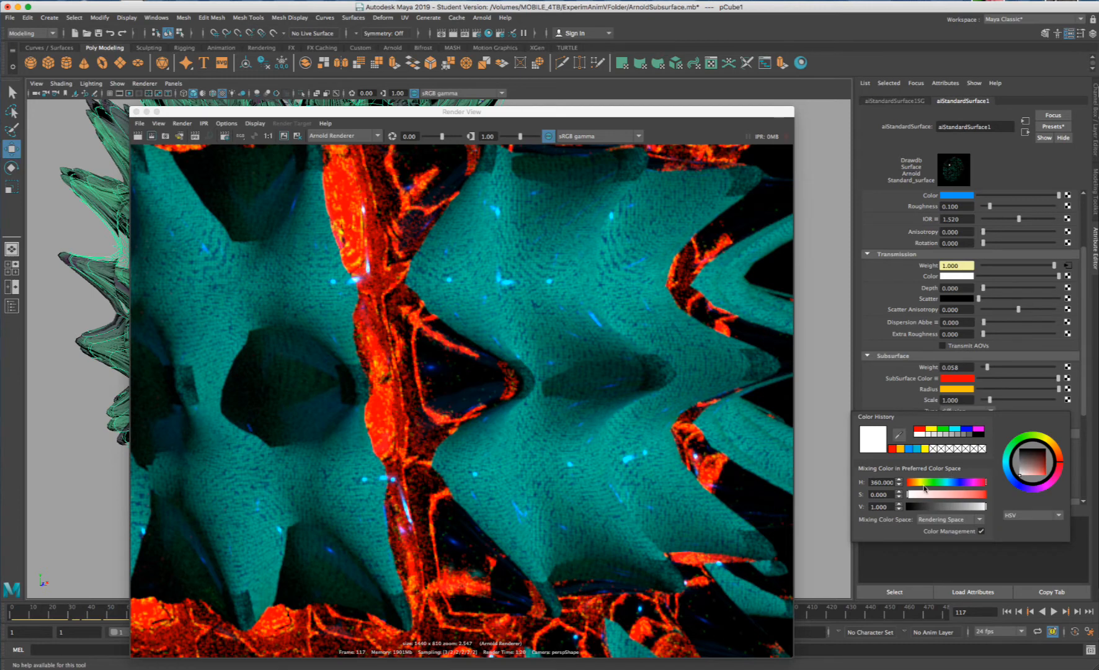
pyautogui.scroll(-1, 971, 347)
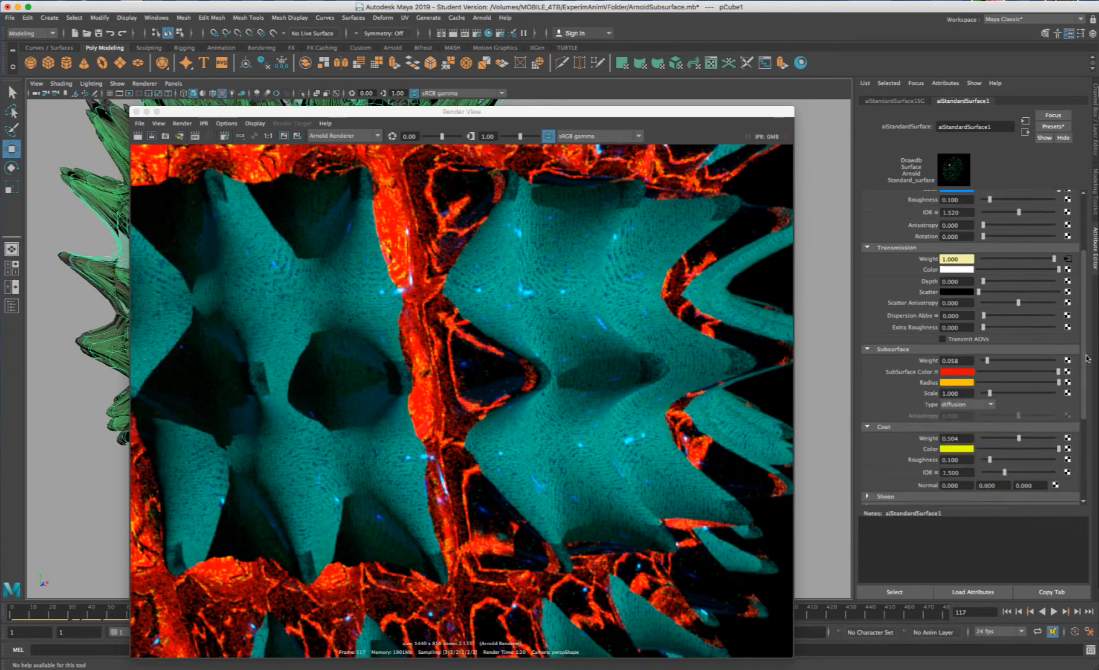
# - Review the material's attributes from Base through Geometry and compare them with the frame 117 render
pyautogui.scroll(2, 971, 347)
pyautogui.scroll(2, 971, 347)
pyautogui.scroll(-7, 971, 347)
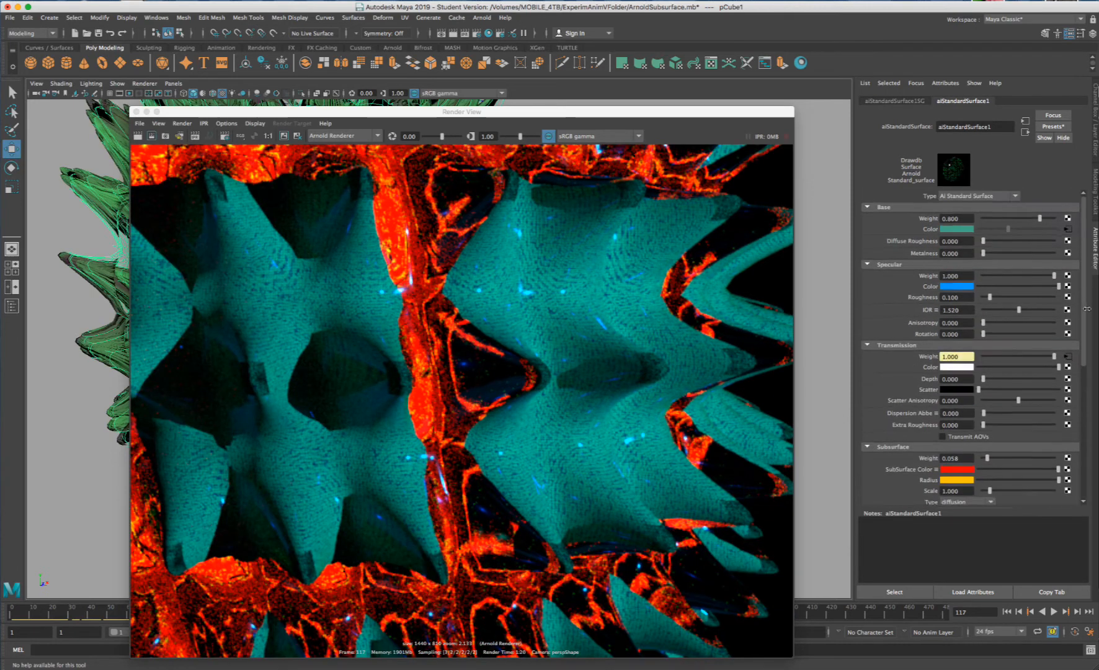
pyautogui.scroll(-4, 661, 290)
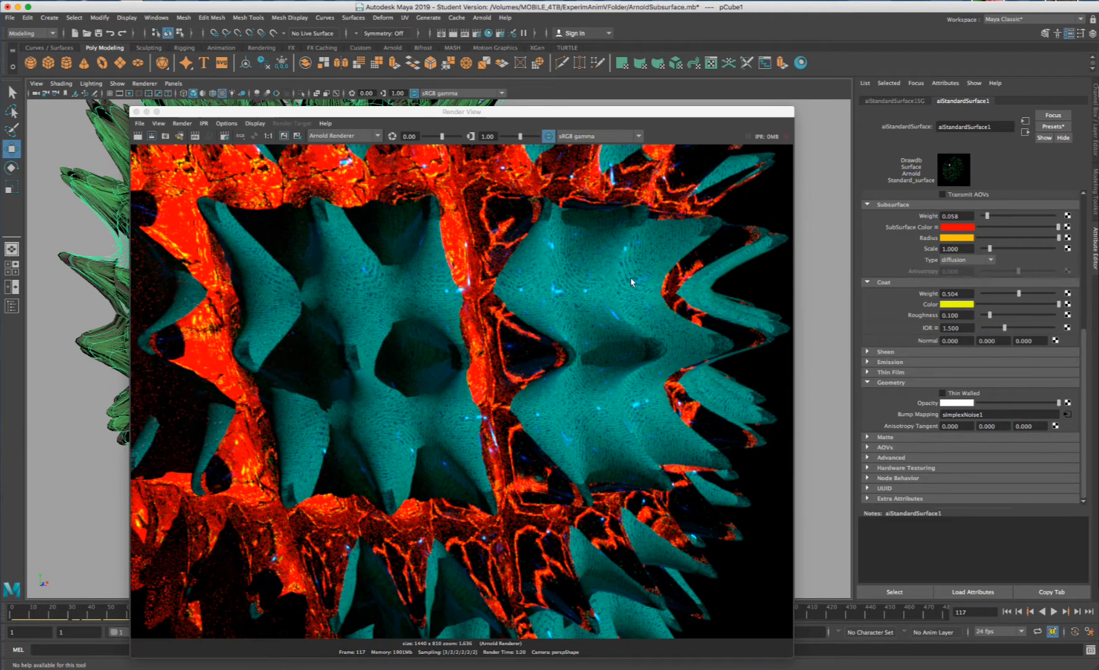
pyautogui.scroll(4, 568, 265)
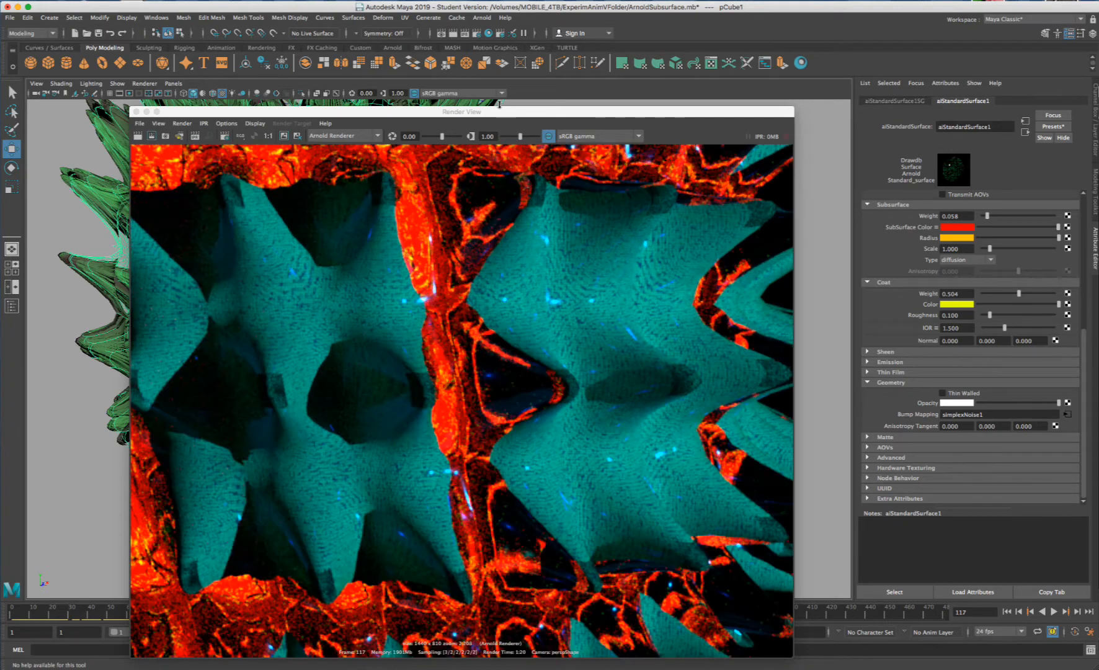
pyautogui.moveTo(493, 116); pyautogui.dragTo(497, 90)
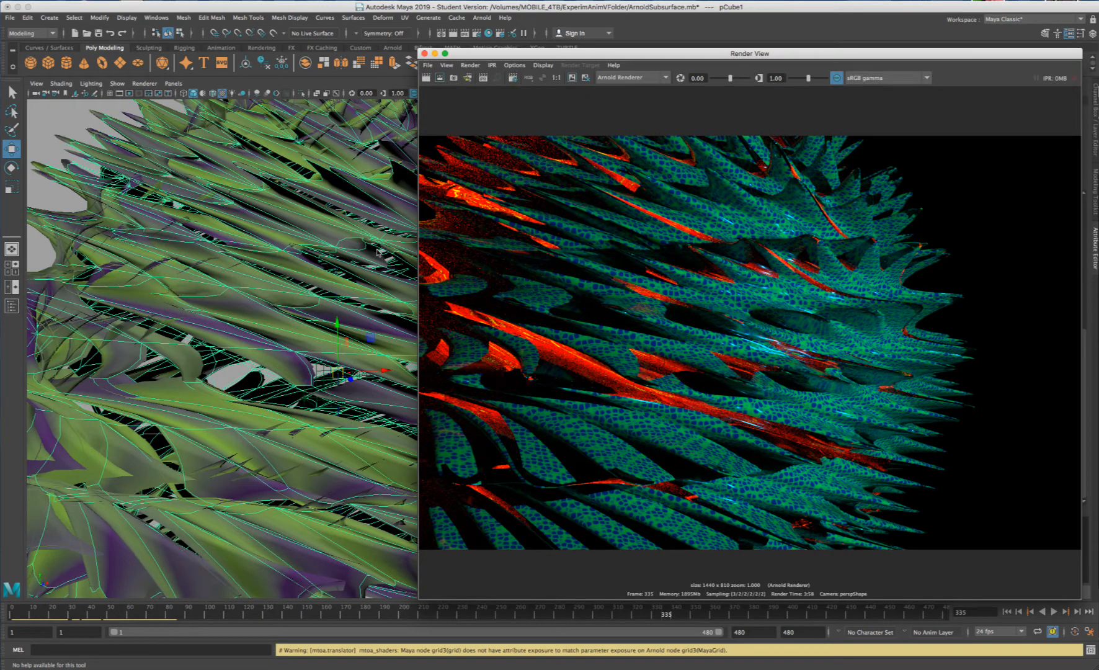
# - Examine the surface pattern and grain of the frame 335 Arnold render up close
pyautogui.moveTo(532, 54); pyautogui.dragTo(517, 53)
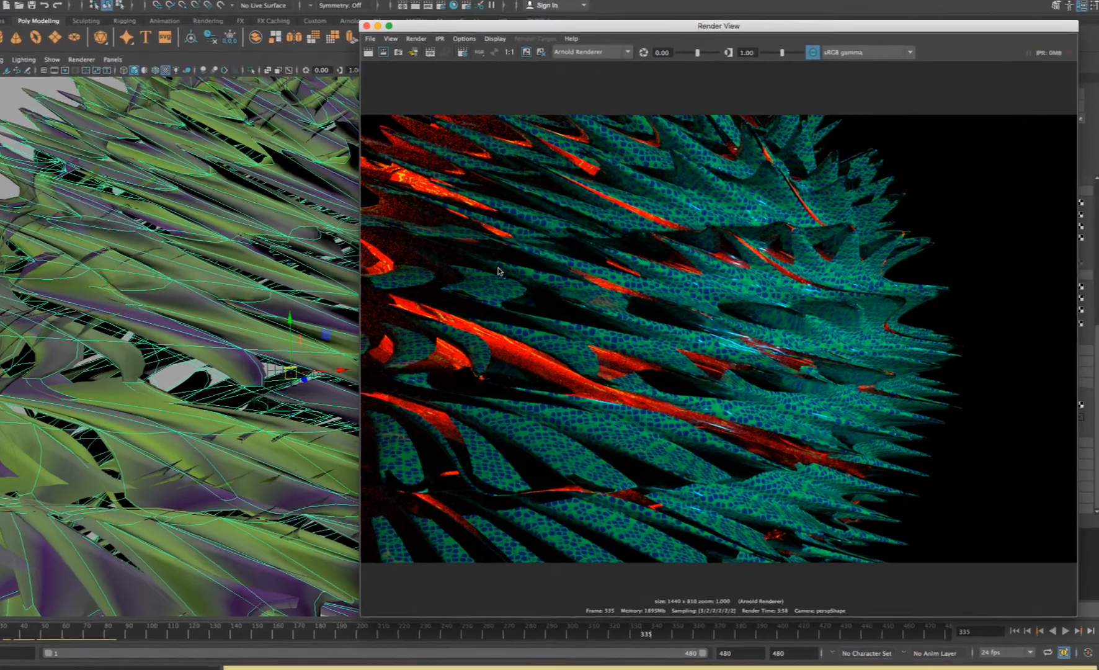
pyautogui.scroll(5, 522, 274)
pyautogui.keyDown('alt'); pyautogui.moveTo(457, 198); pyautogui.dragTo(578, 191, button='middle'); pyautogui.keyUp('alt')
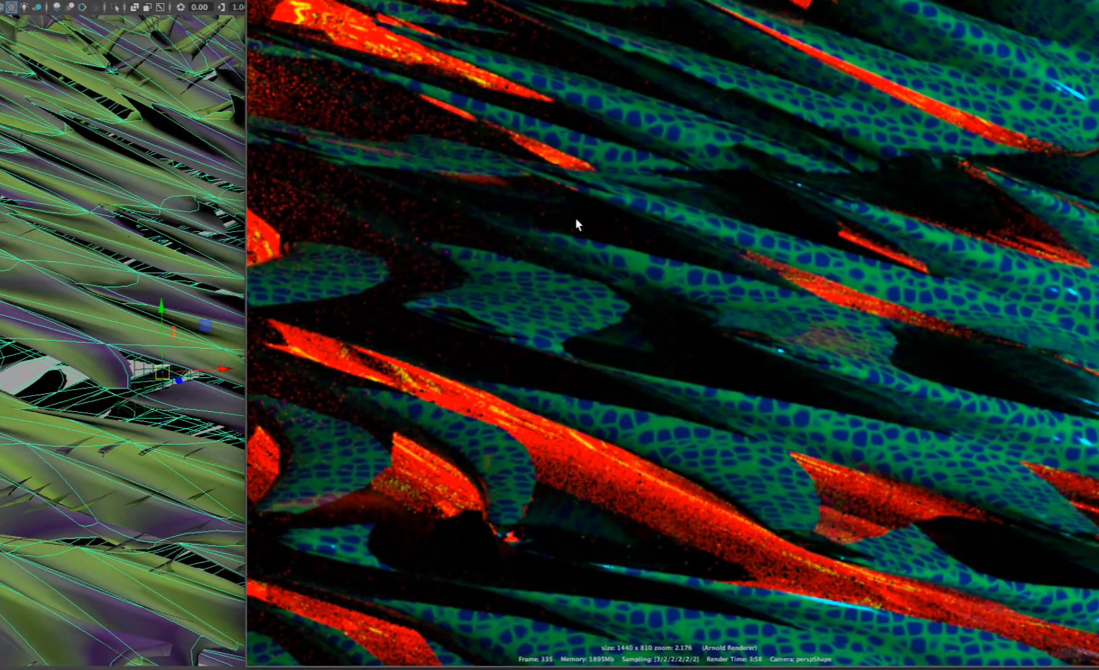
pyautogui.keyDown('alt'); pyautogui.moveTo(482, 164); pyautogui.dragTo(783, 251, button='middle'); pyautogui.keyUp('alt')
pyautogui.keyDown('alt'); pyautogui.moveTo(371, 109); pyautogui.dragTo(530, 224, button='right'); pyautogui.keyUp('alt')
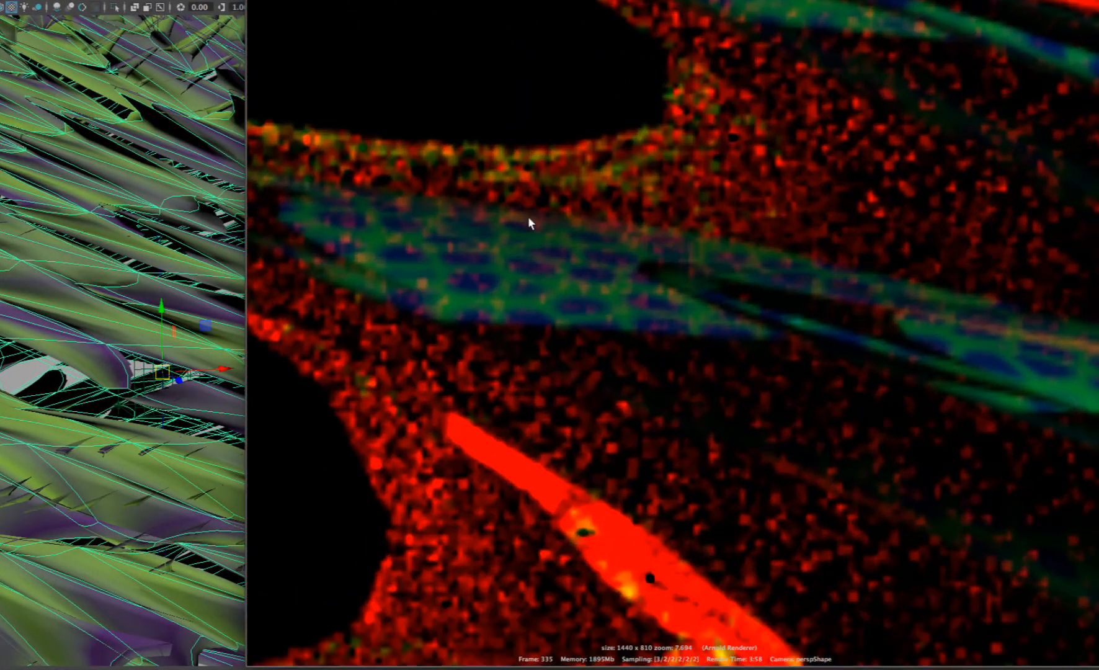
pyautogui.scroll(-2, 570, 186)
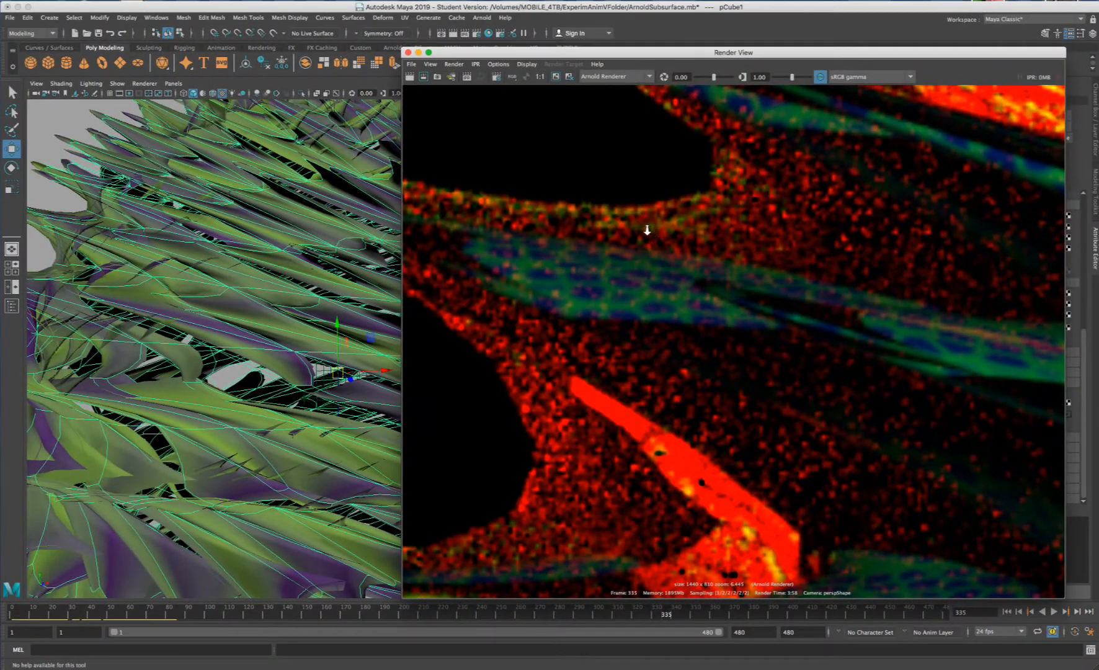
pyautogui.scroll(-8, 647, 230)
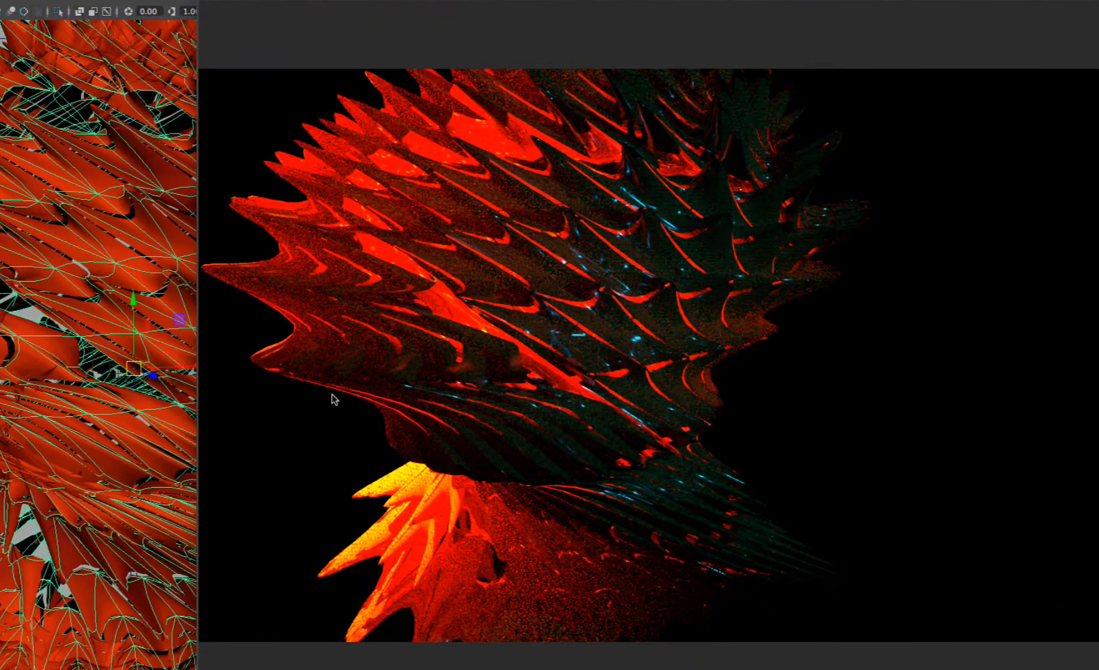
# - Examine the spikes, highlights and subsurface glow of the frame 16 Arnold render up close
pyautogui.scroll(5, 510, 395)
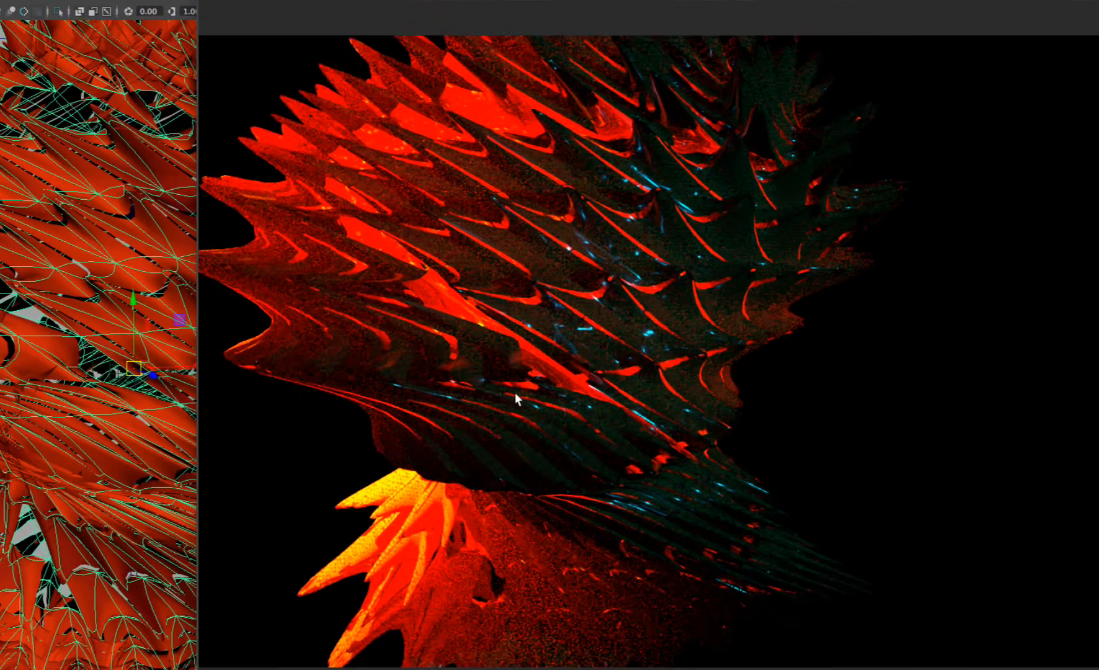
pyautogui.keyDown('alt'); pyautogui.moveTo(495, 444); pyautogui.dragTo(658, 239, button='middle'); pyautogui.keyUp('alt')
pyautogui.scroll(1, 631, 291)
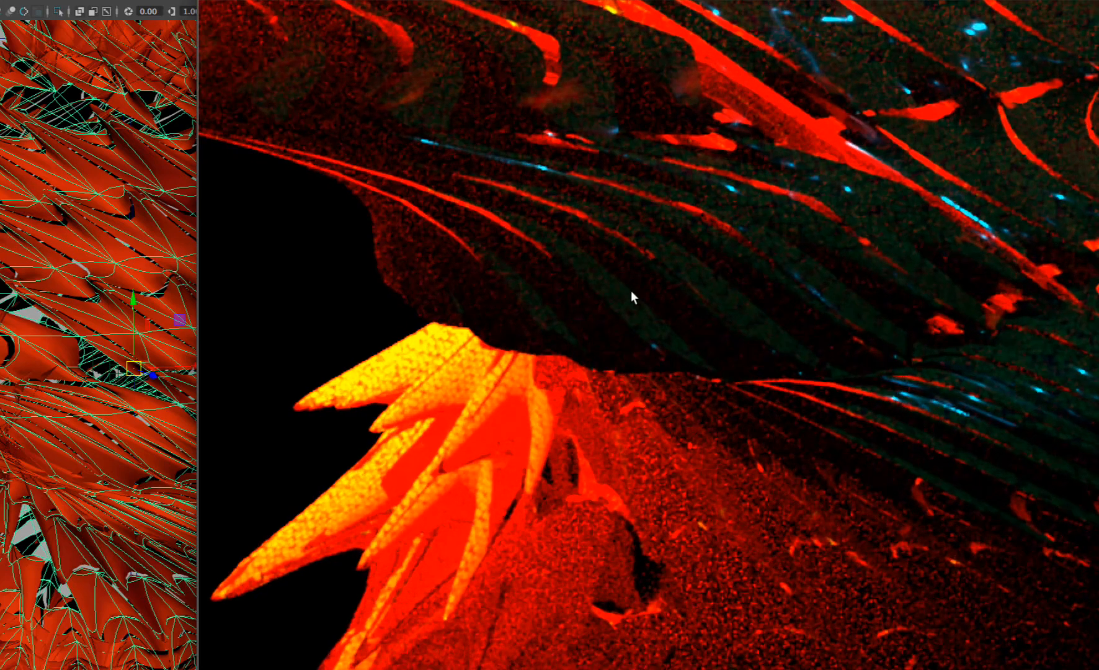
pyautogui.scroll(-2, 602, 261)
pyautogui.moveTo(584, 197); pyautogui.dragTo(503, 331, button='middle')
pyautogui.scroll(-1, 551, 347)
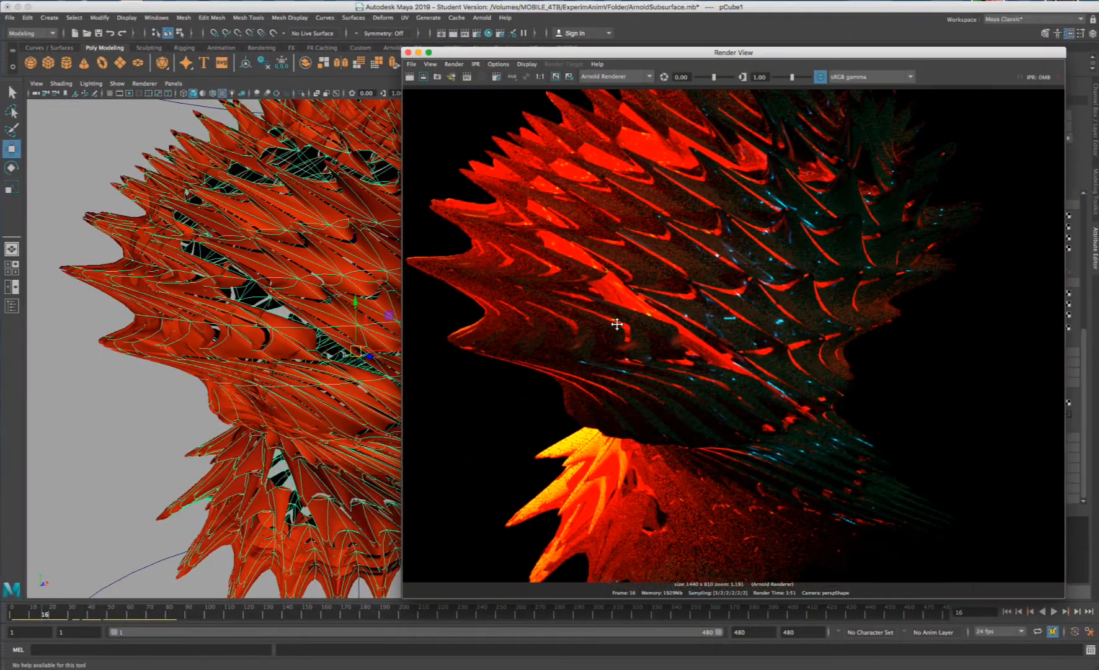
pyautogui.keyDown('alt'); pyautogui.moveTo(617, 324); pyautogui.dragTo(607, 323, button='middle'); pyautogui.keyUp('alt')
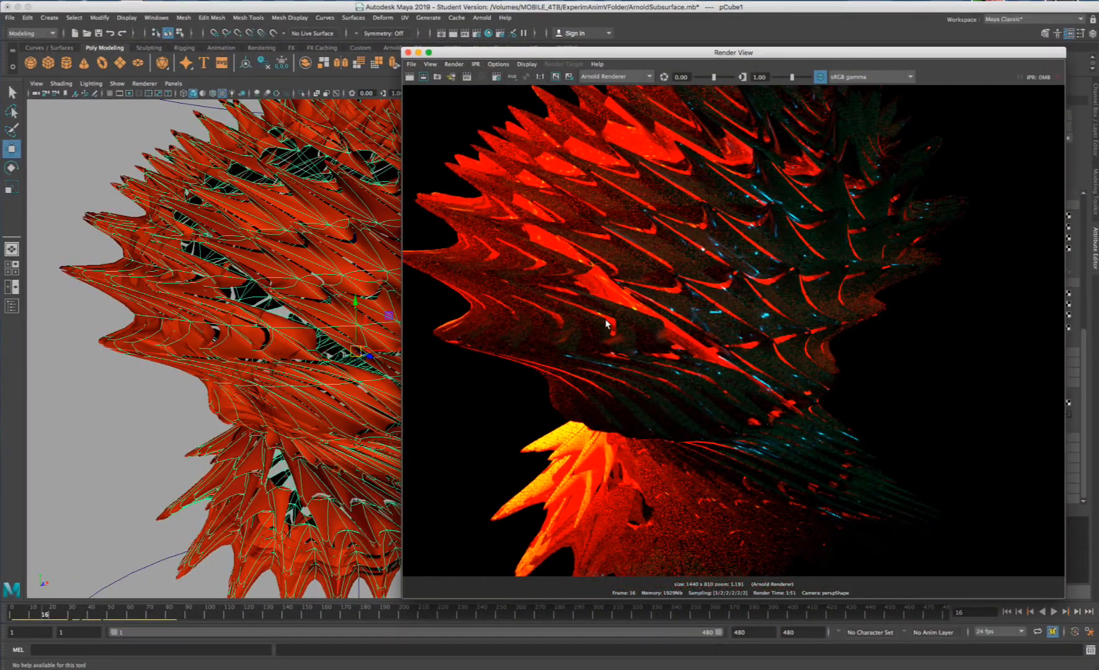
pyautogui.scroll(-1, 622, 322)
pyautogui.scroll(3, 622, 322)
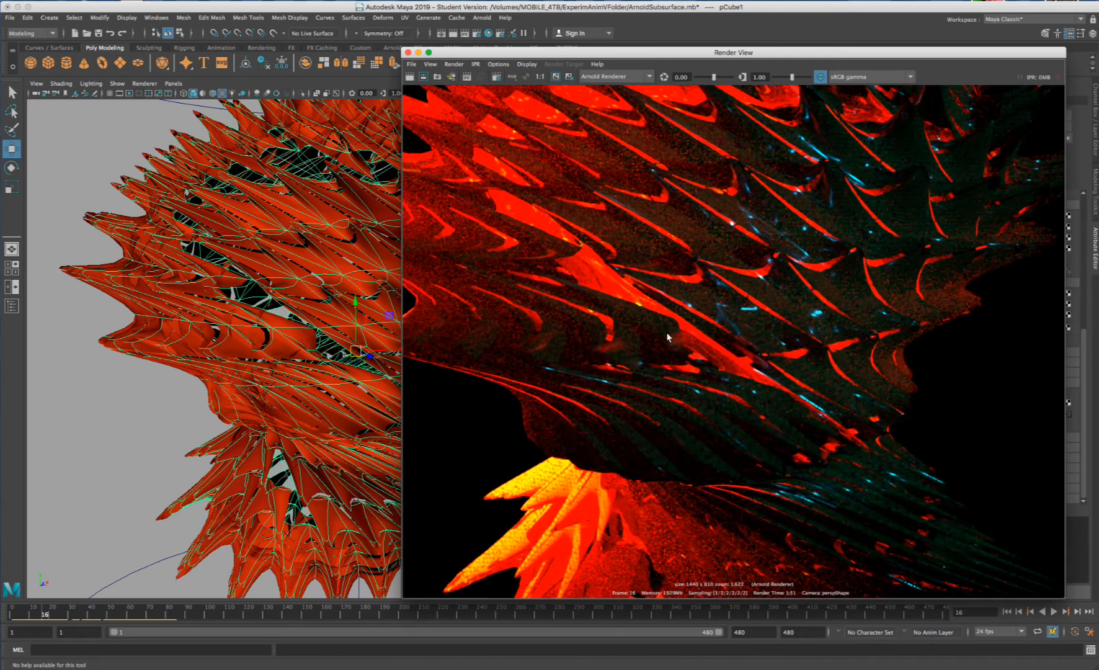
pyautogui.keyDown('alt'); pyautogui.moveTo(672, 345); pyautogui.dragTo(729, 336, button='middle'); pyautogui.keyUp('alt')
pyautogui.scroll(-1, 729, 336)
pyautogui.scroll(-1, 730, 340)
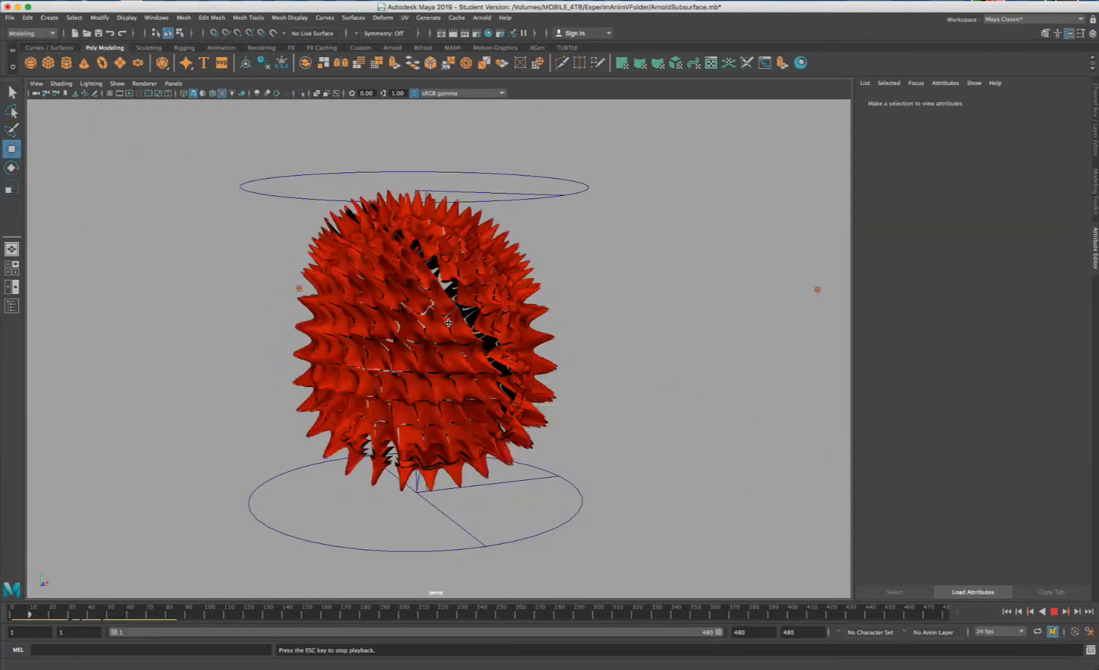
# - Review the model's looping animation playback from several angles and distances in the perspective view
pyautogui.scroll(5, 424, 319)
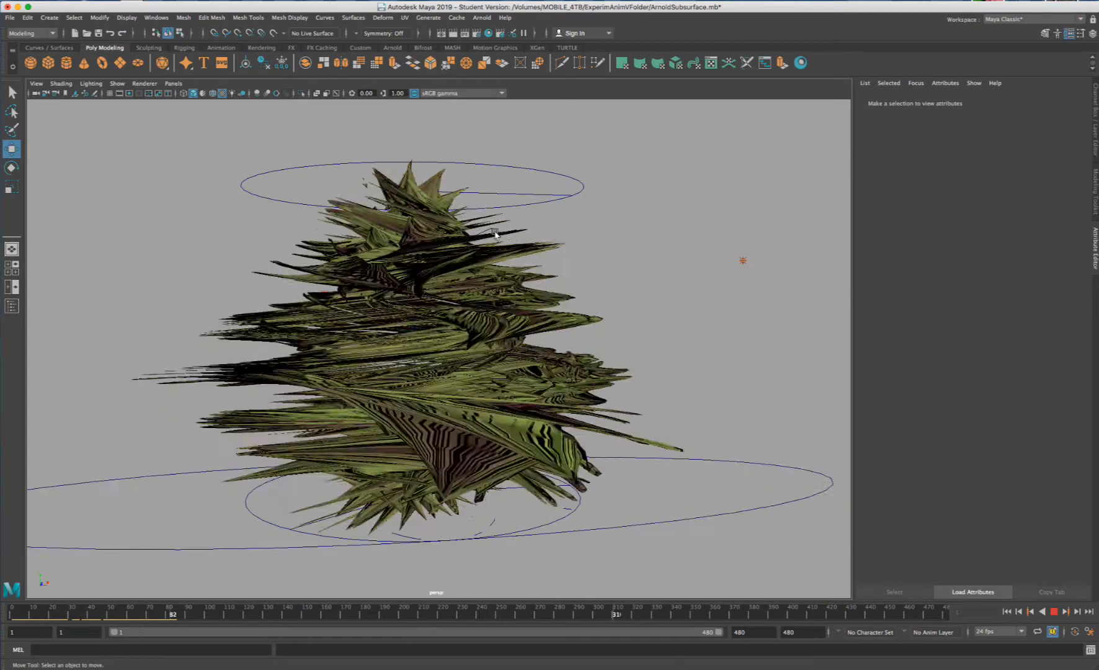
pyautogui.moveTo(804, 317); pyautogui.dragTo(717, 385)
pyautogui.keyDown('alt'); pyautogui.moveTo(330, 225); pyautogui.dragTo(349, 228); pyautogui.keyUp('alt')
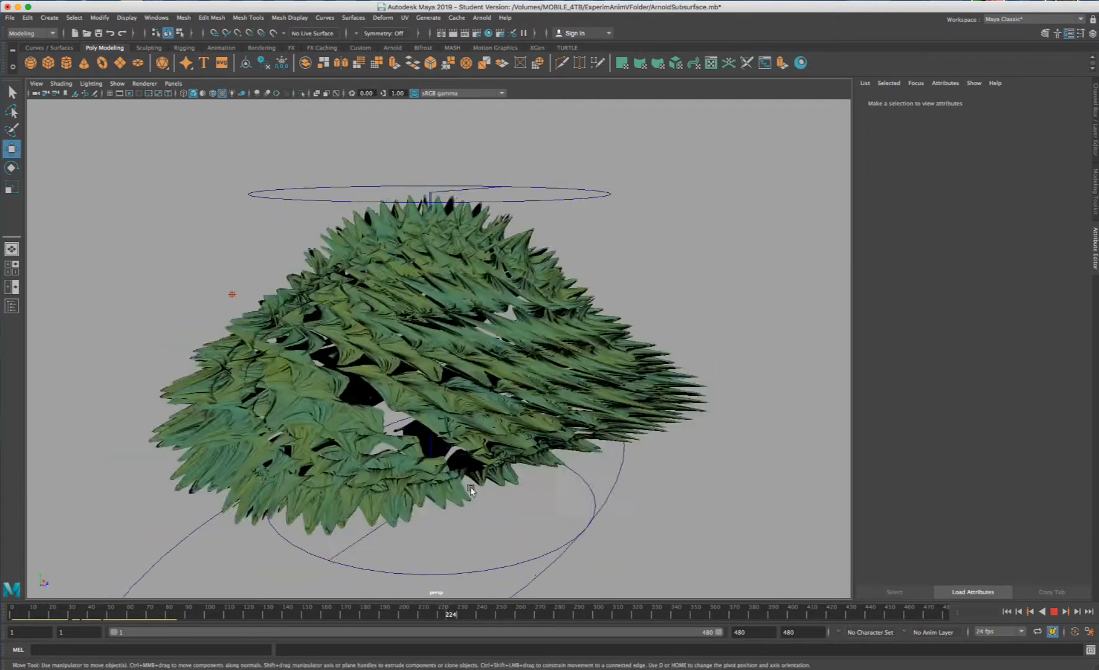
pyautogui.scroll(-2, 461, 403)
pyautogui.keyDown('alt'); pyautogui.moveTo(508, 423); pyautogui.dragTo(493, 376, button='middle'); pyautogui.keyUp('alt')
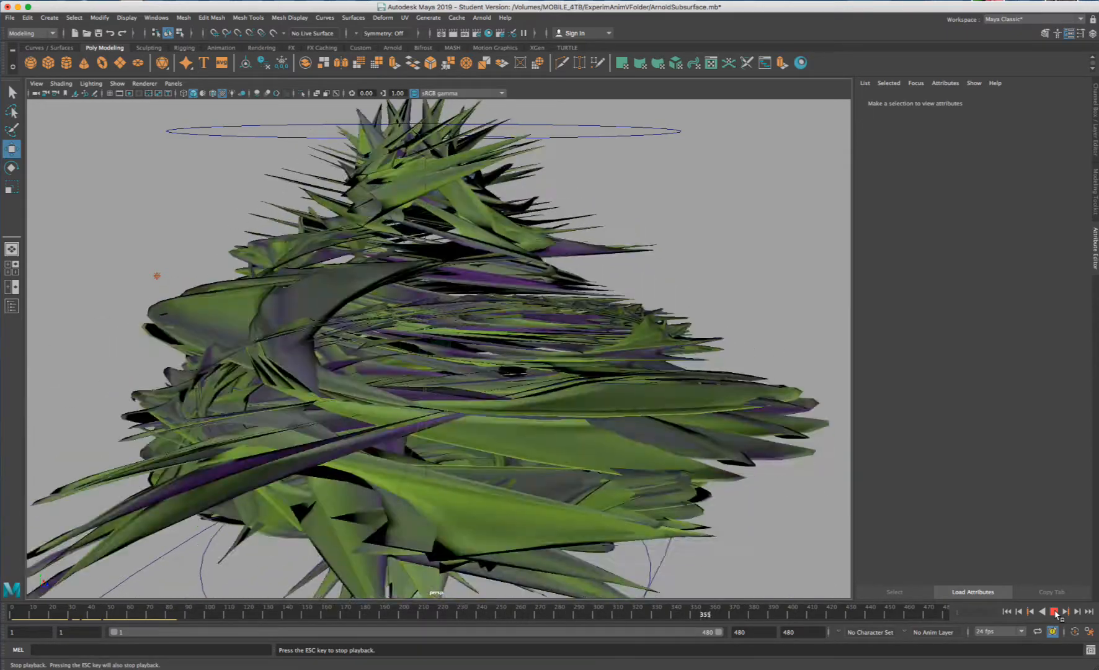
pyautogui.click(1055, 612)
pyautogui.press('z')
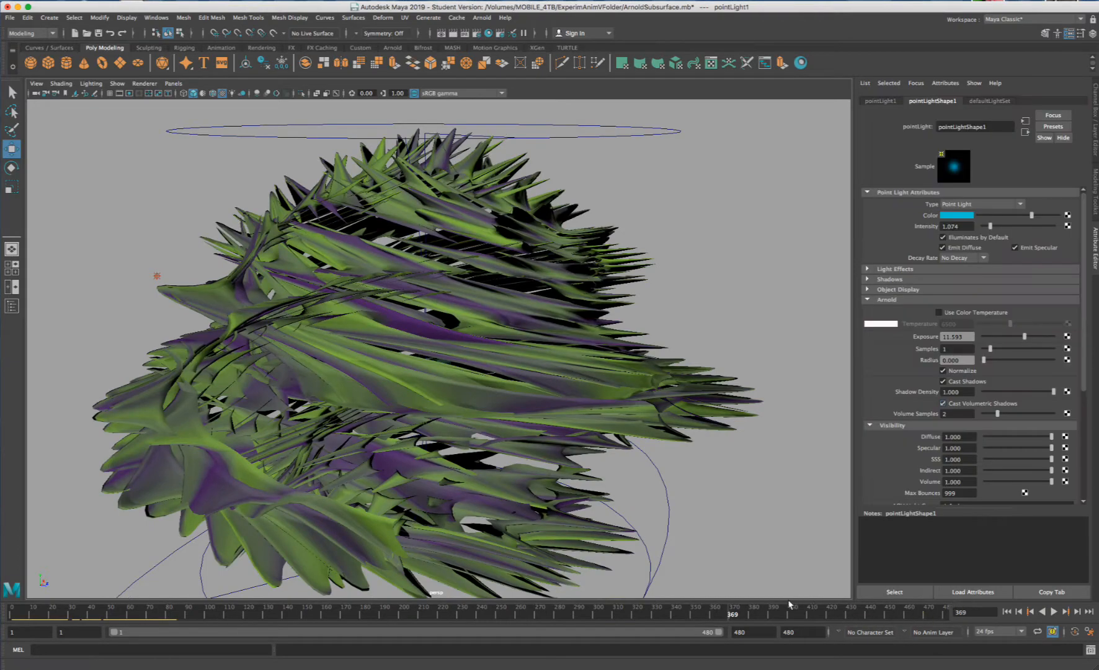
pyautogui.hotkey('alt', 'v')
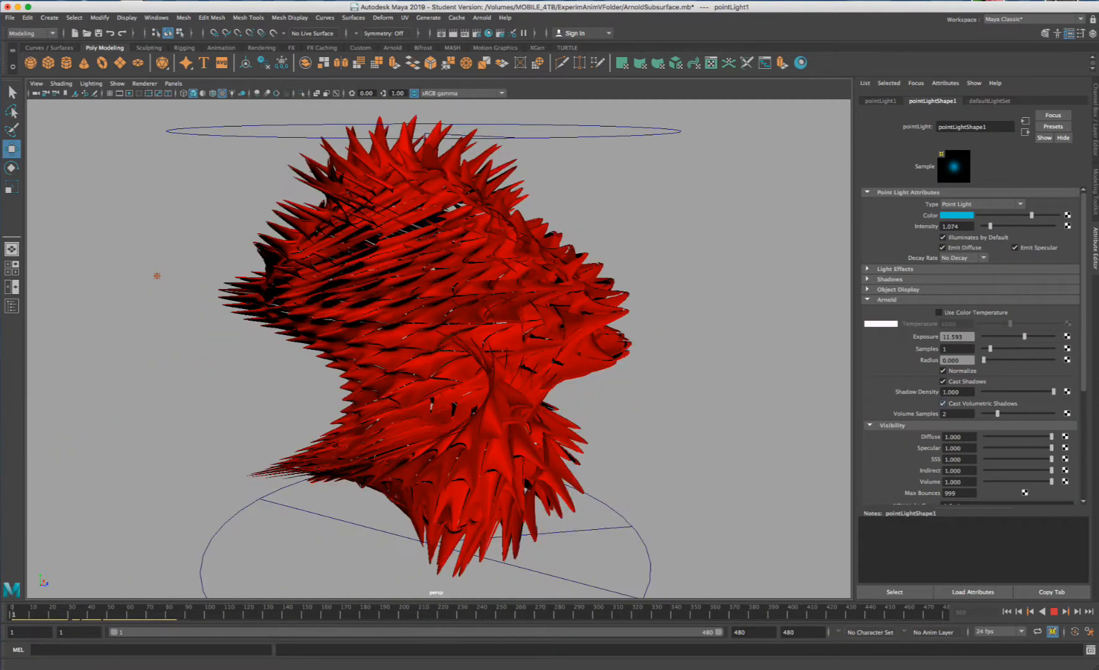
# - Show only polygons in the perspective viewport and return the timeline to frame 1
pyautogui.click(118, 84)
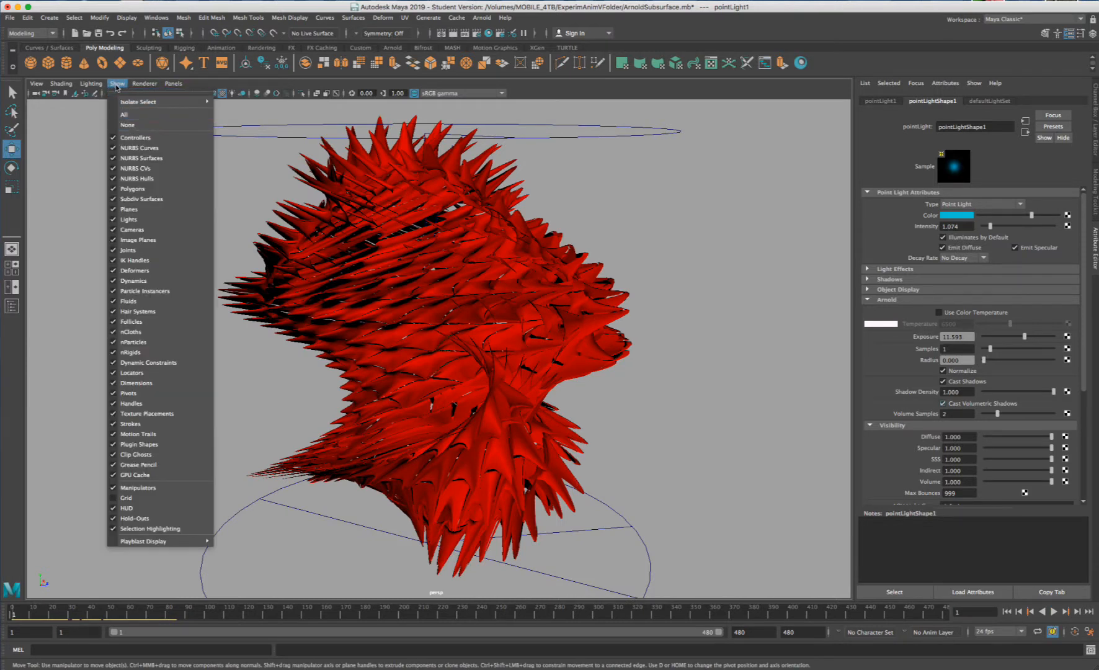
pyautogui.click(127, 125)
pyautogui.click(117, 84)
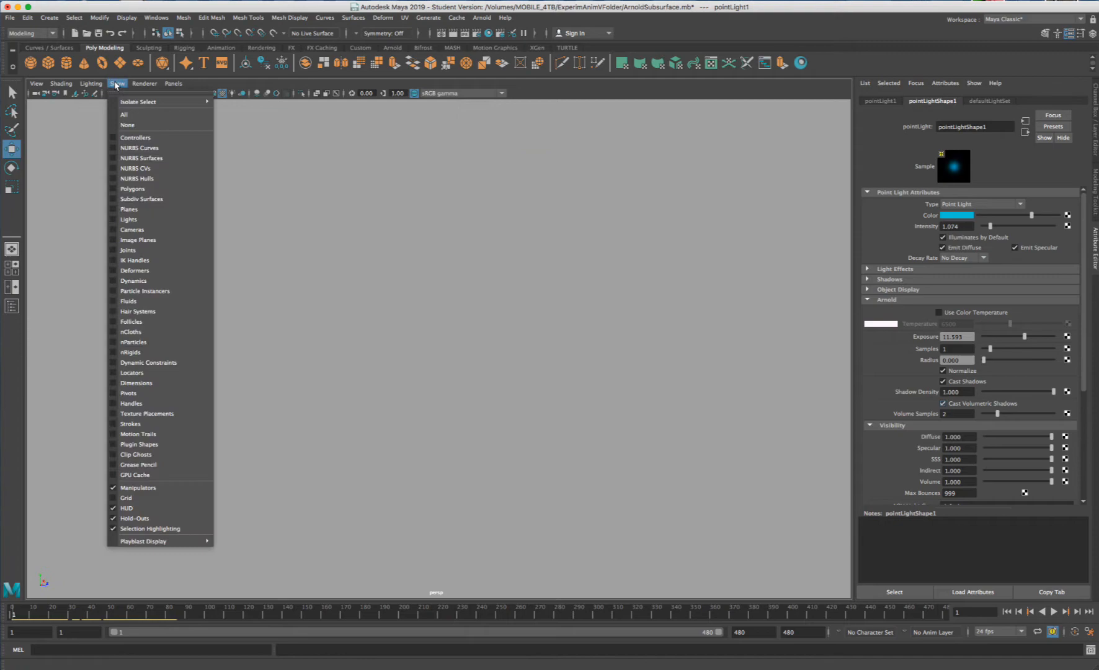
pyautogui.click(142, 190)
pyautogui.moveTo(165, 611); pyautogui.dragTo(4, 609)
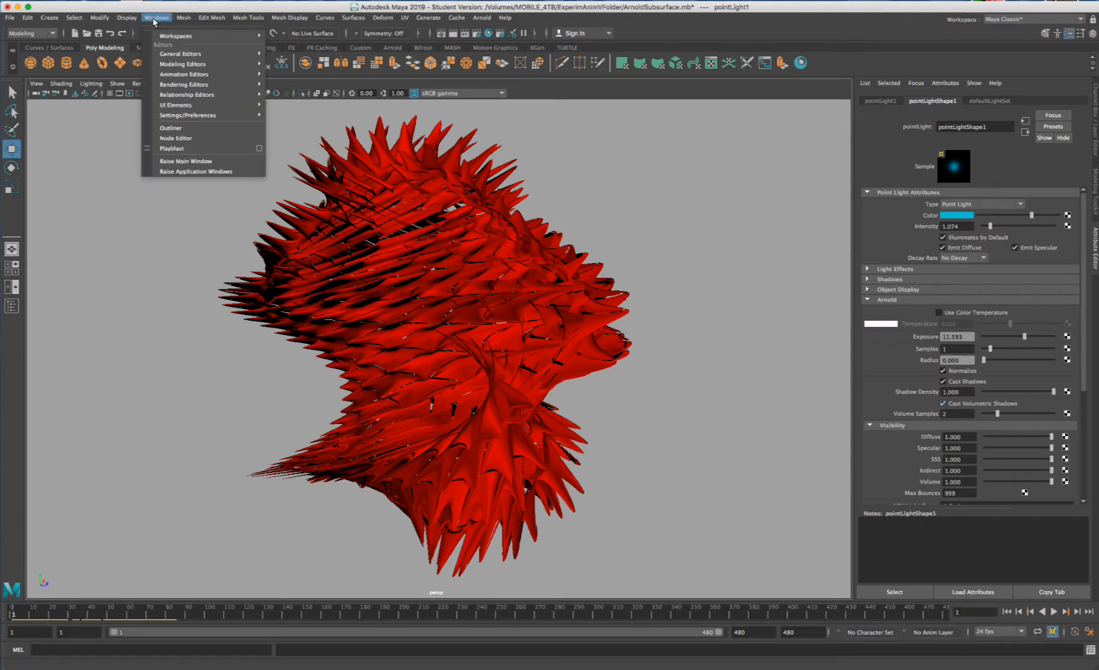
# - Set the Playblast quality to 100 and scale to 1.00, keeping the avfoundation format and Photo - JPEG encoding
pyautogui.click(260, 150)
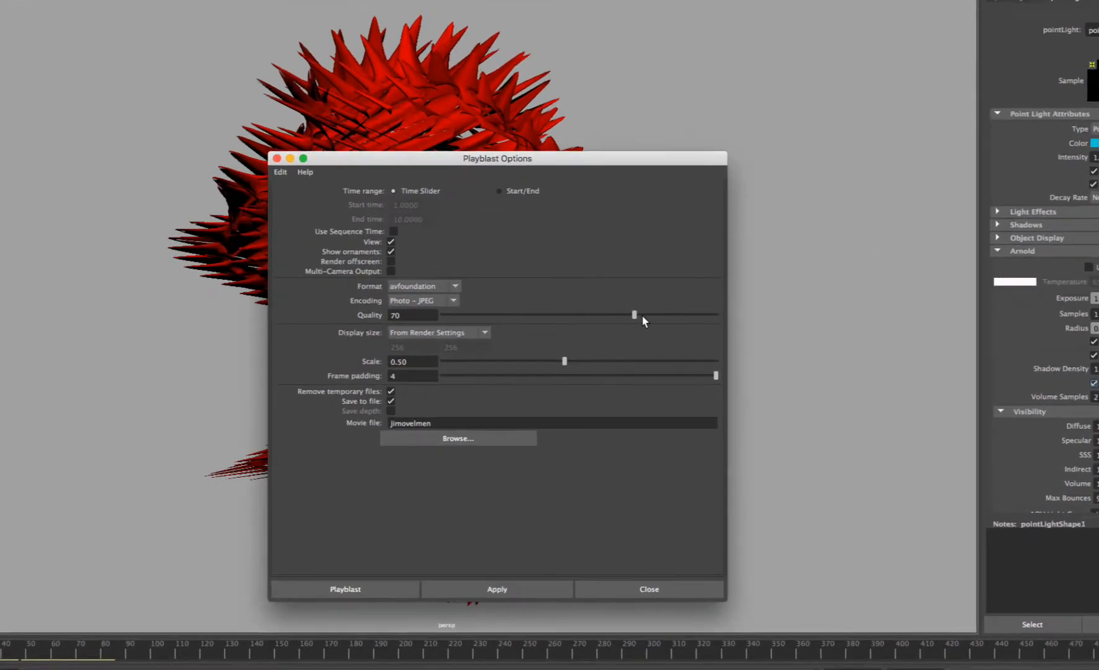
pyautogui.moveTo(583, 349); pyautogui.dragTo(650, 352)
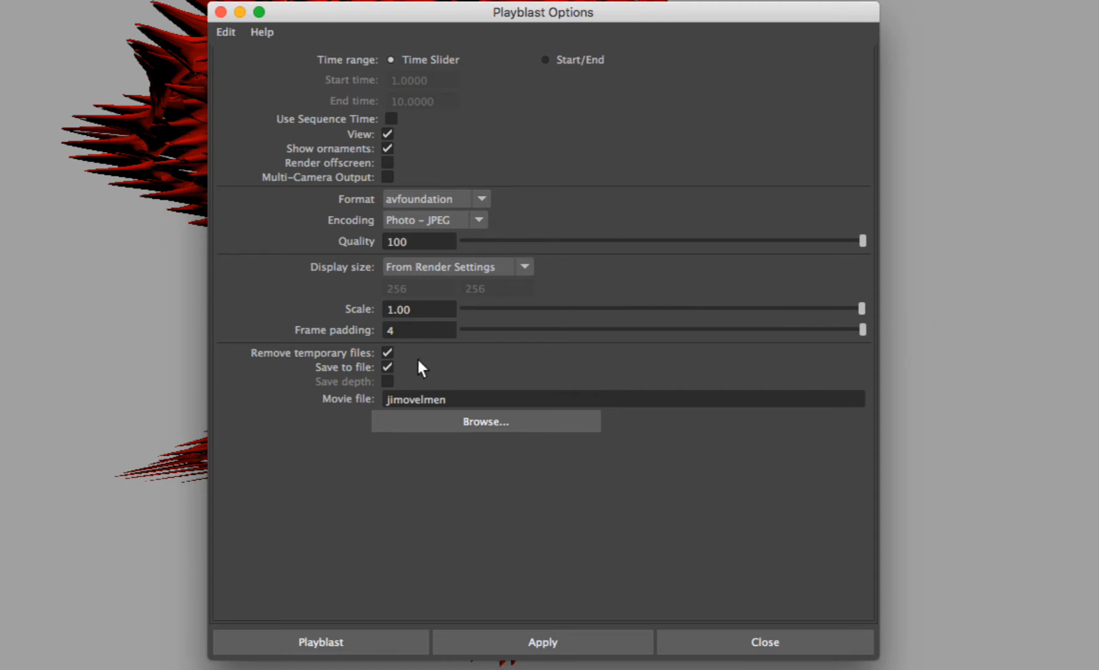
pyautogui.click(482, 218)
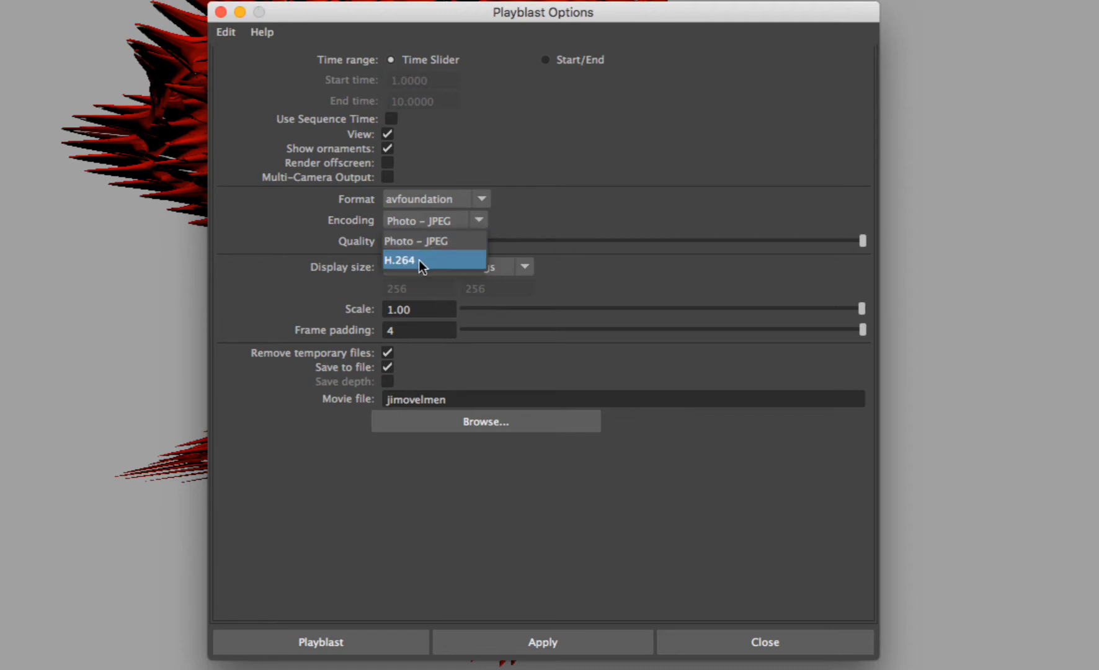
pyautogui.click(456, 240)
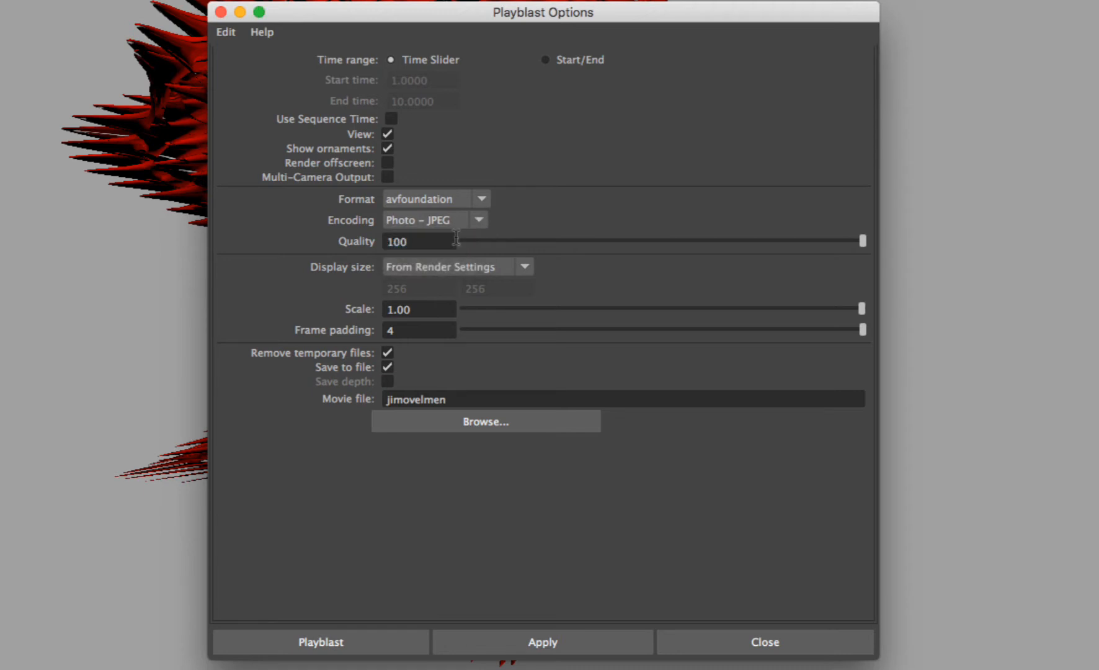
pyautogui.click(483, 198)
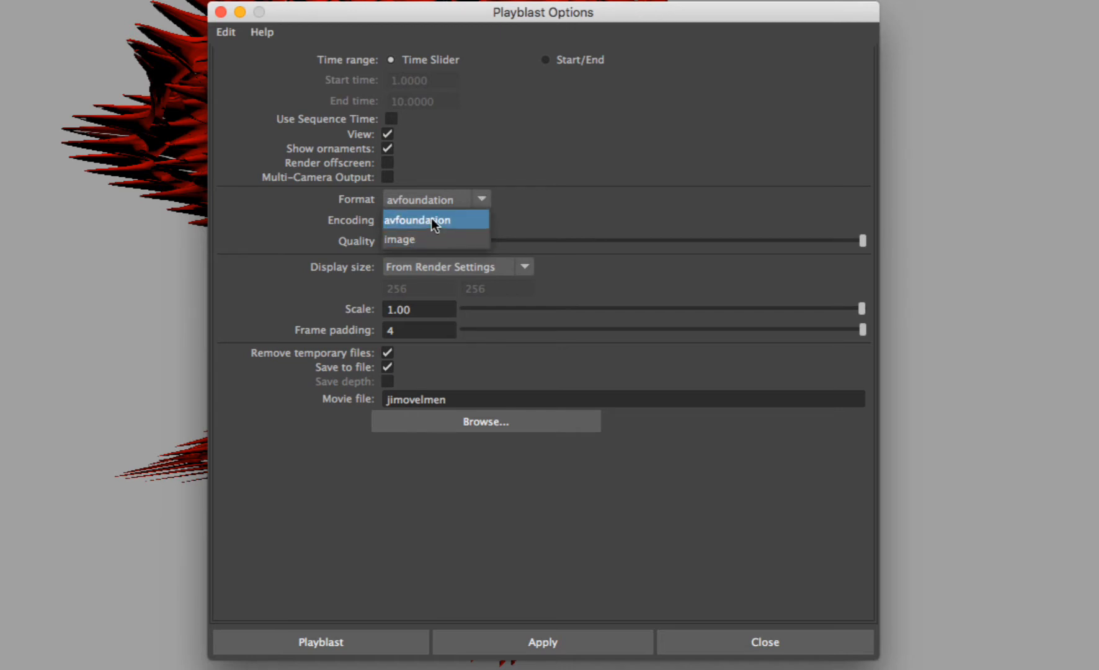
pyautogui.click(476, 199)
pyautogui.click(476, 200)
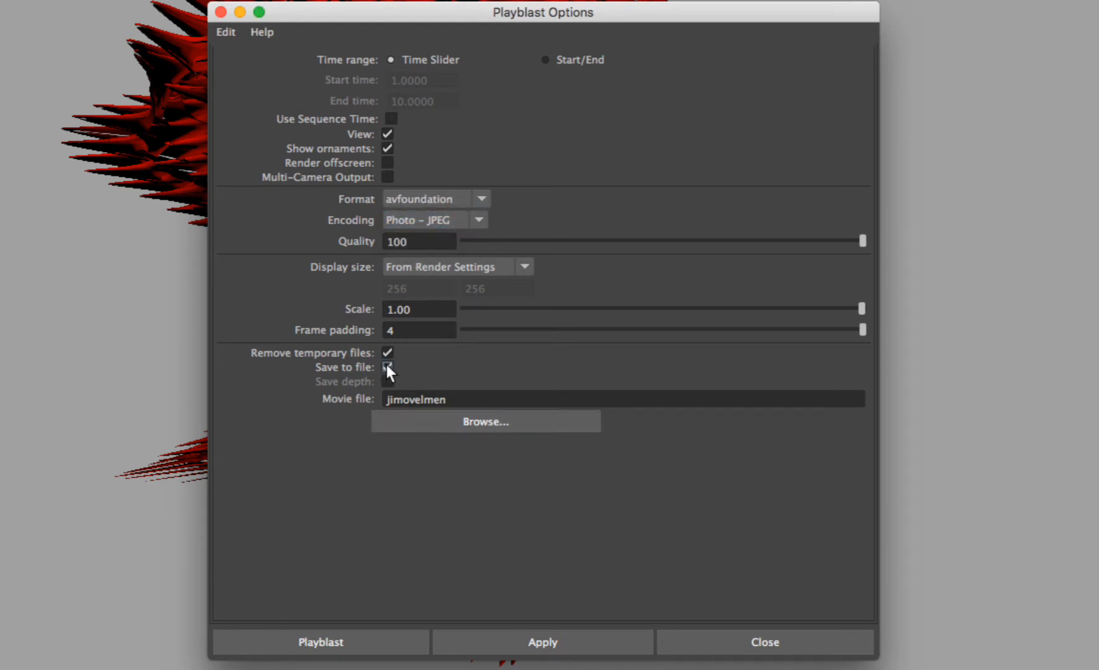
# - Set the playblast's movie file to entity on the Desktop and generate the playblast
pyautogui.click(484, 425)
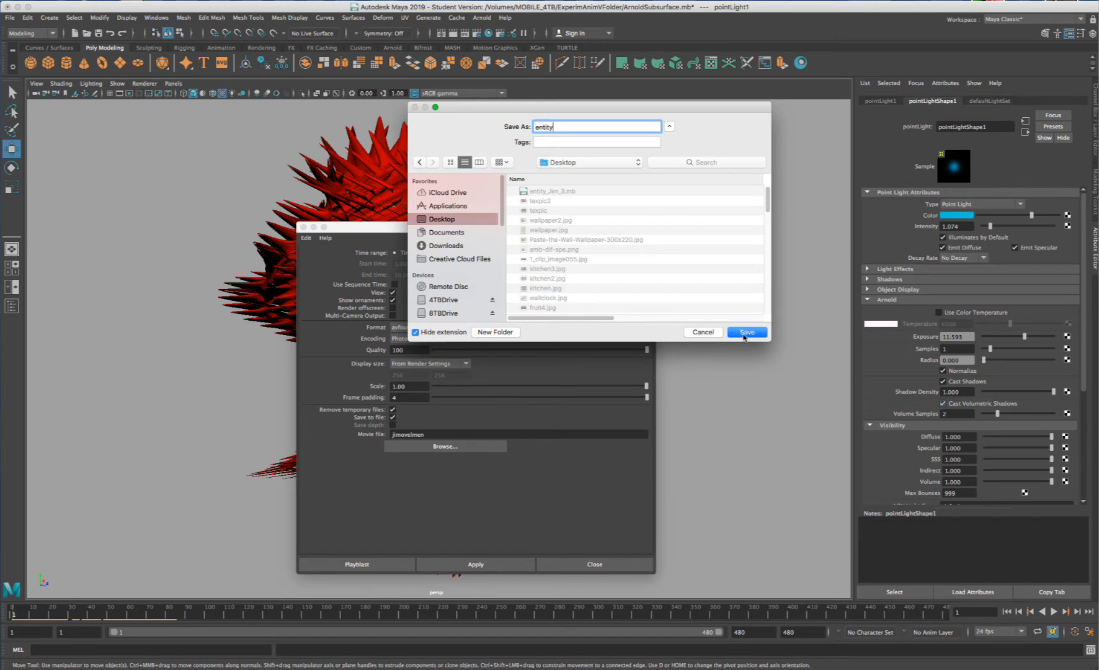
pyautogui.click(749, 332)
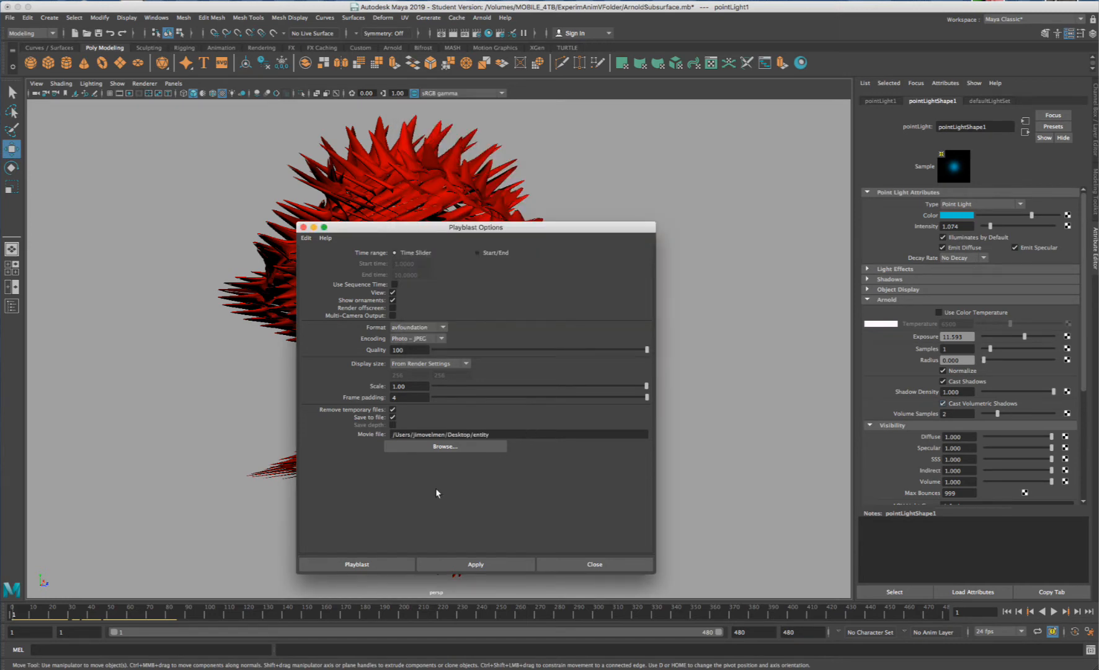
pyautogui.click(356, 564)
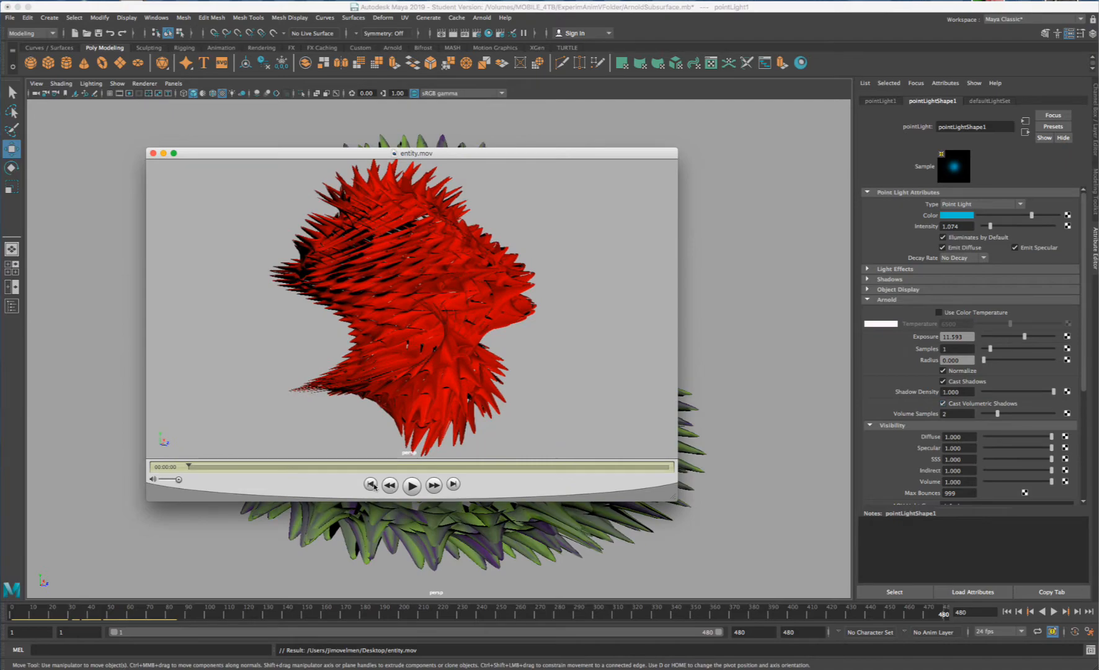
# - Play and scrub through the entity.mov playblast to check the animation, and close the movie
pyautogui.click(414, 487)
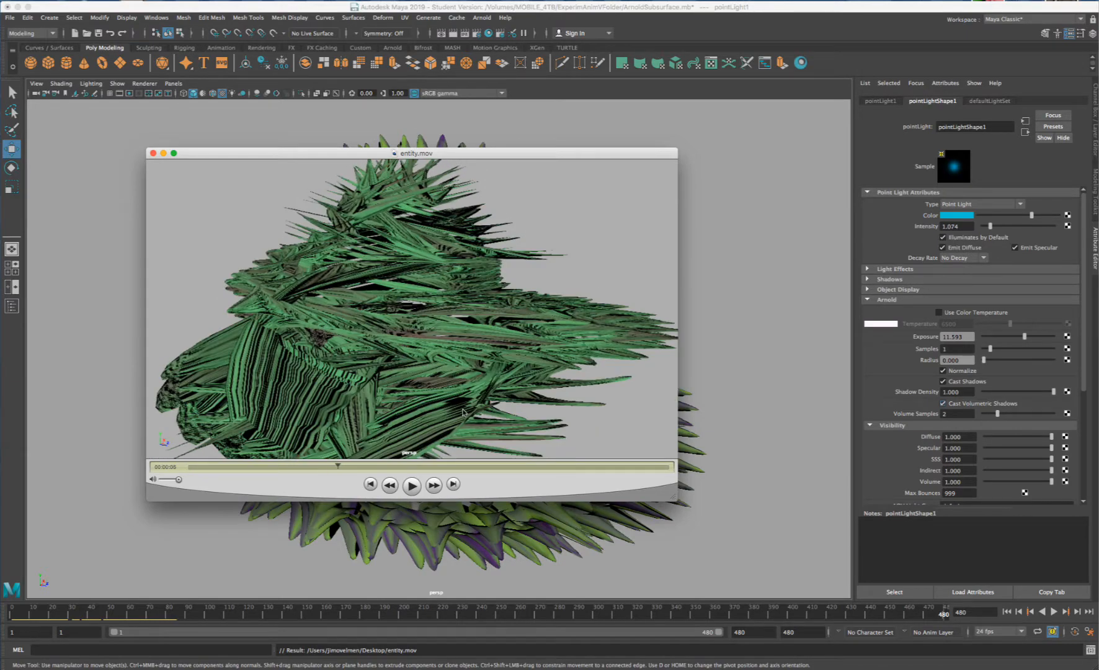
pyautogui.moveTo(338, 467); pyautogui.dragTo(645, 467)
pyautogui.moveTo(531, 466); pyautogui.dragTo(186, 462)
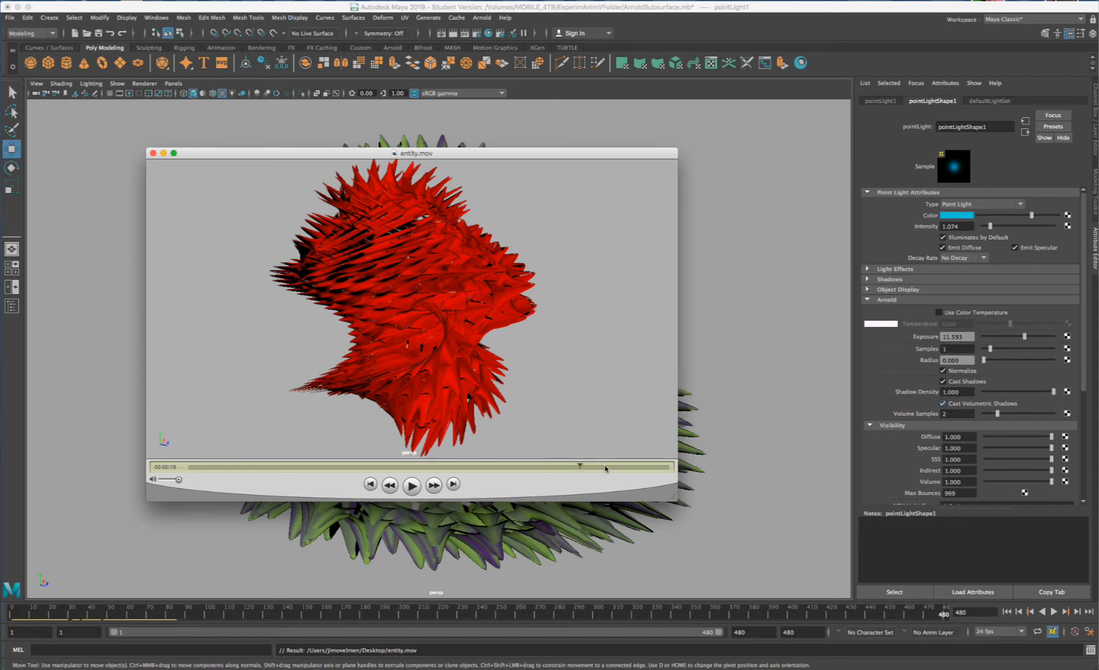
pyautogui.moveTo(605, 468); pyautogui.dragTo(657, 467)
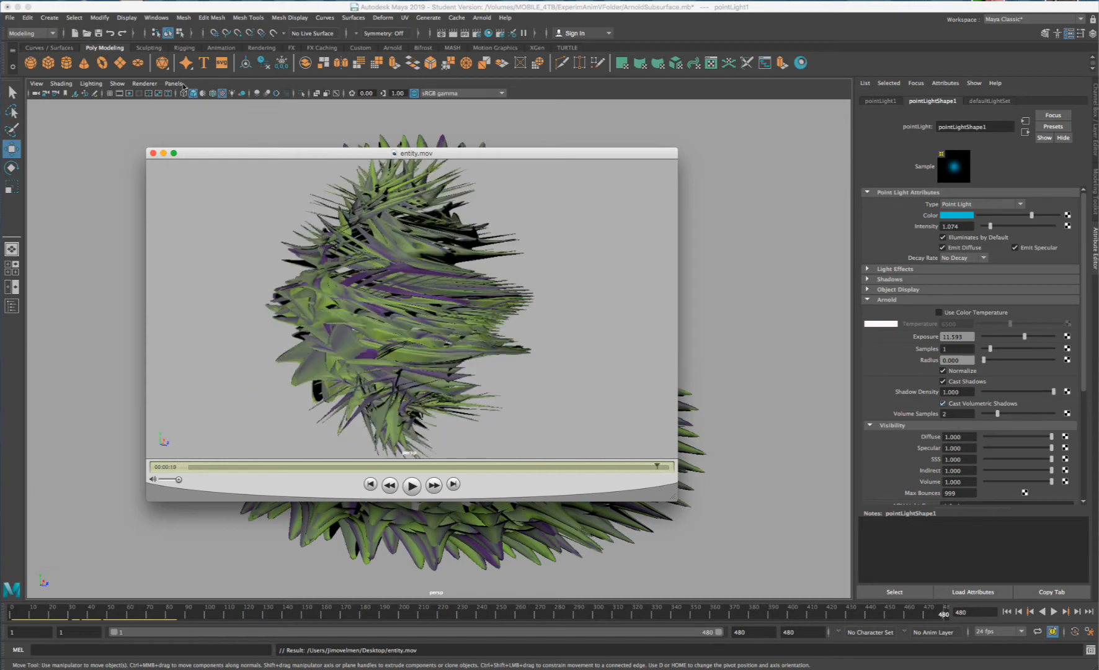
pyautogui.click(154, 153)
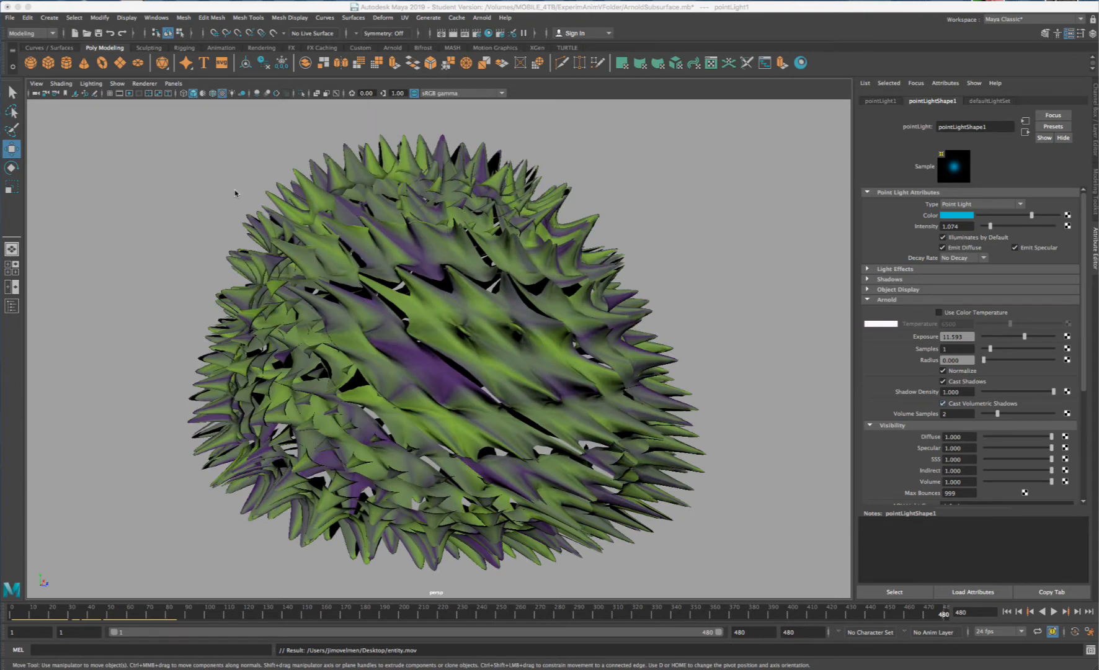
# - Move the animation to frame 249 and open the perspective camera's Display Options attributes
pyautogui.scroll(2, 235, 193)
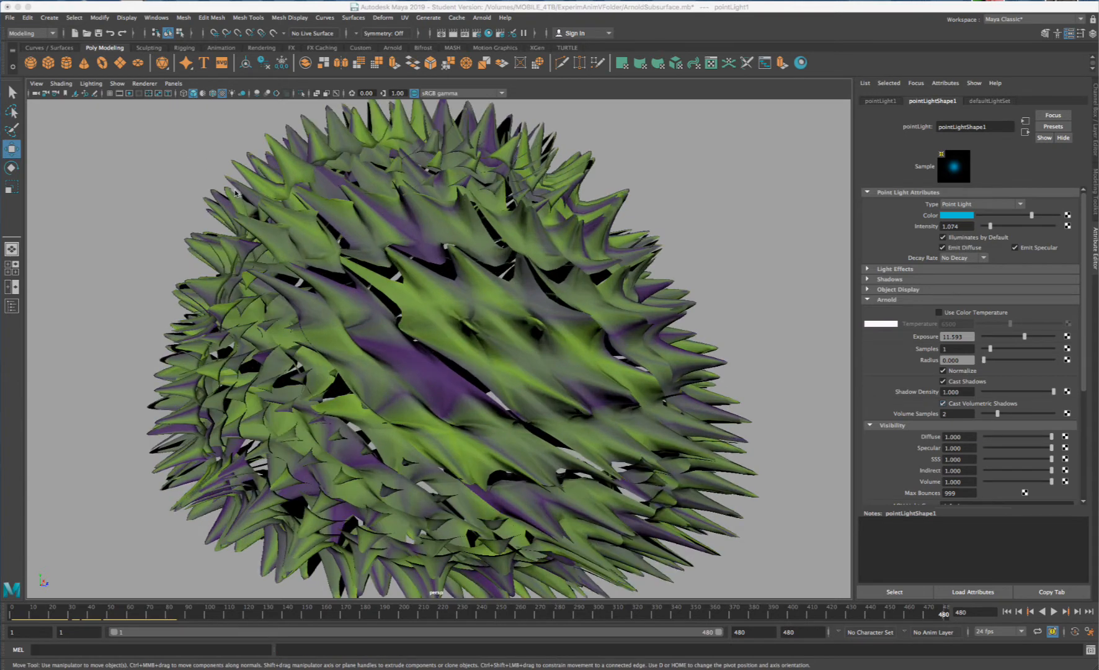
pyautogui.scroll(-2, 235, 189)
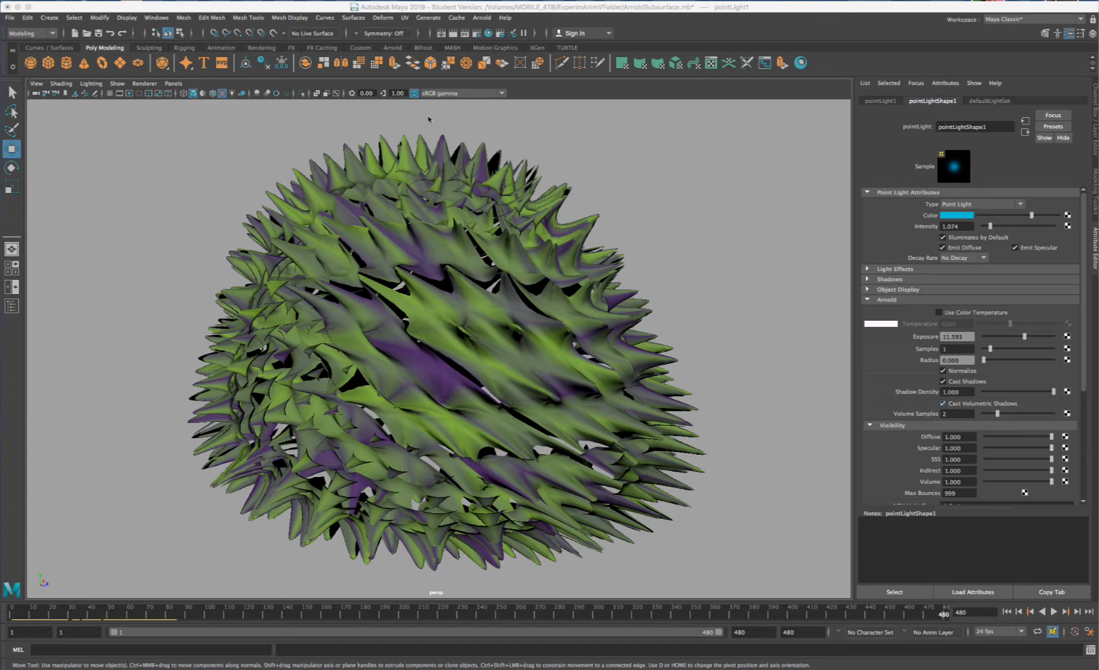
pyautogui.moveTo(463, 614); pyautogui.dragTo(497, 614)
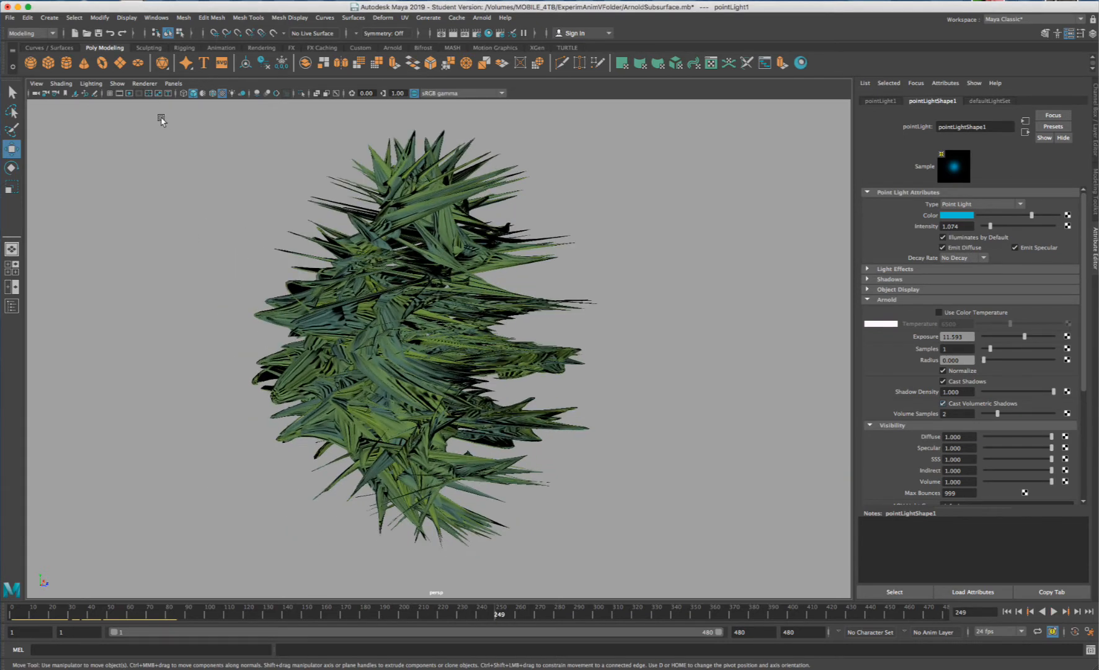
pyautogui.click(40, 86)
pyautogui.moveTo(88, 299)
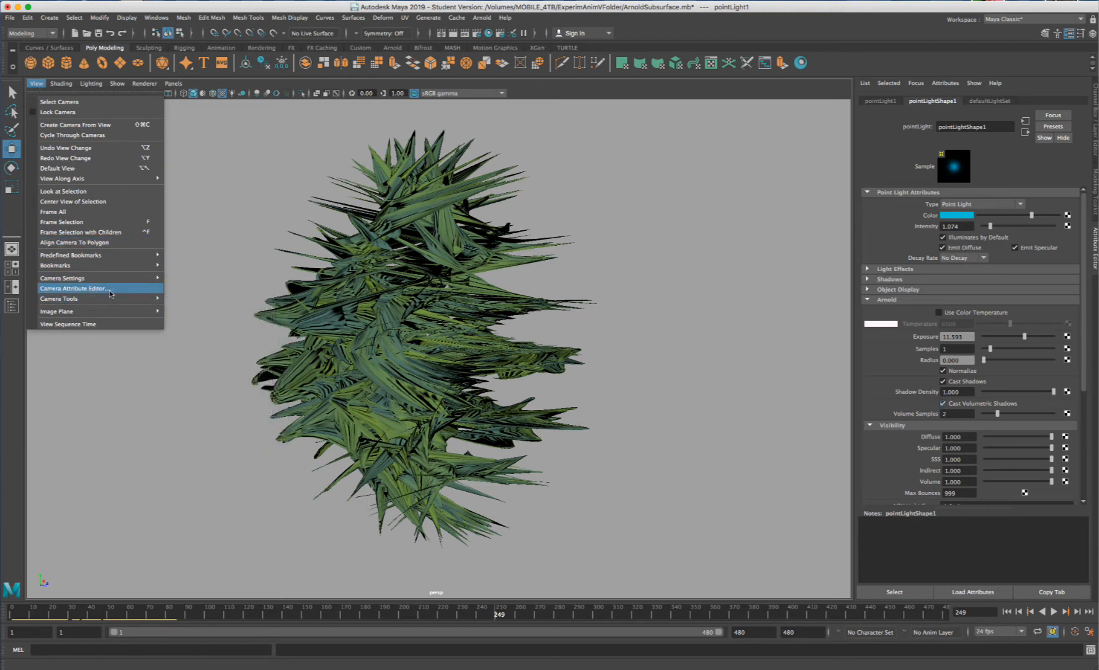
pyautogui.click(110, 294)
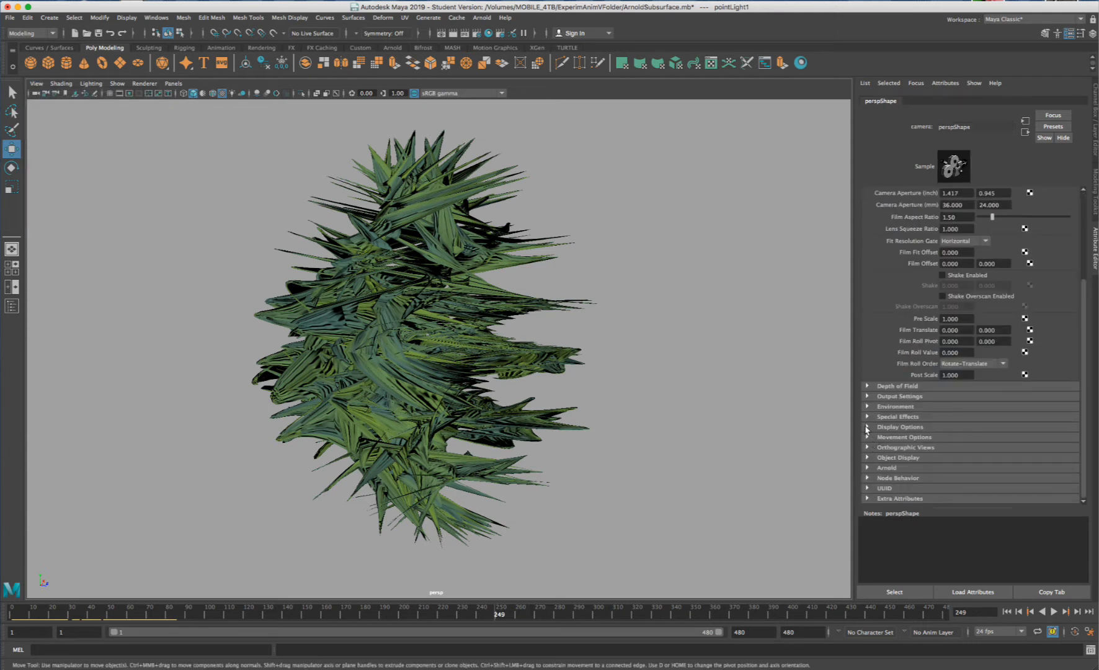
pyautogui.click(868, 427)
pyautogui.scroll(-5, 911, 397)
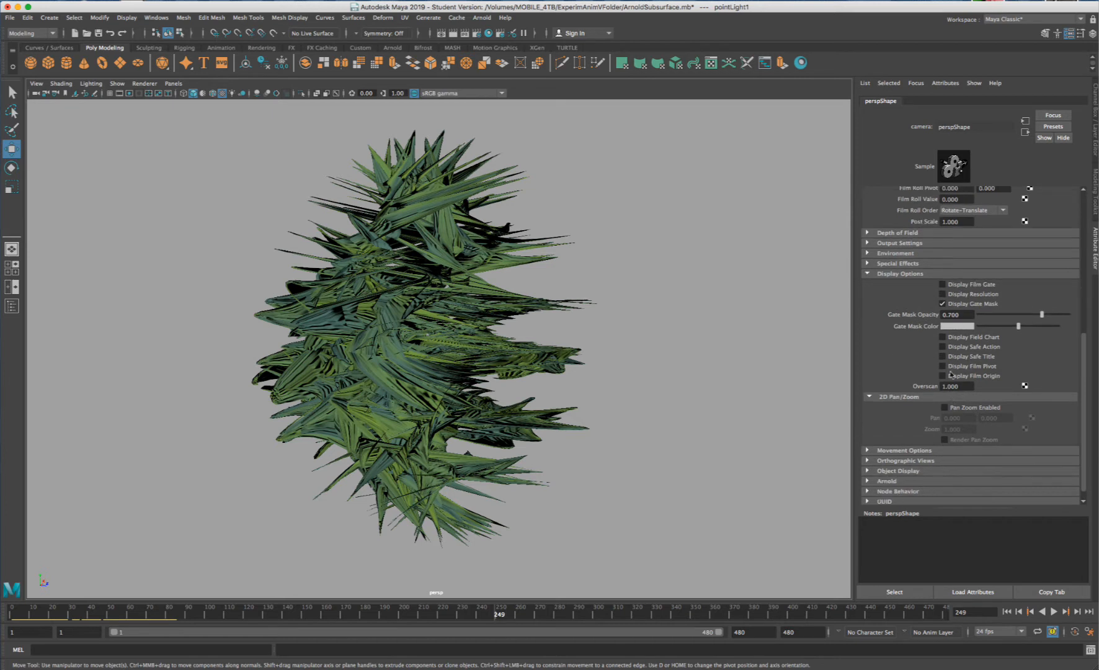
# - Toggle the perspective camera's film gate and resolution gate to compare them, leaving the resolution gate displayed
pyautogui.click(943, 295)
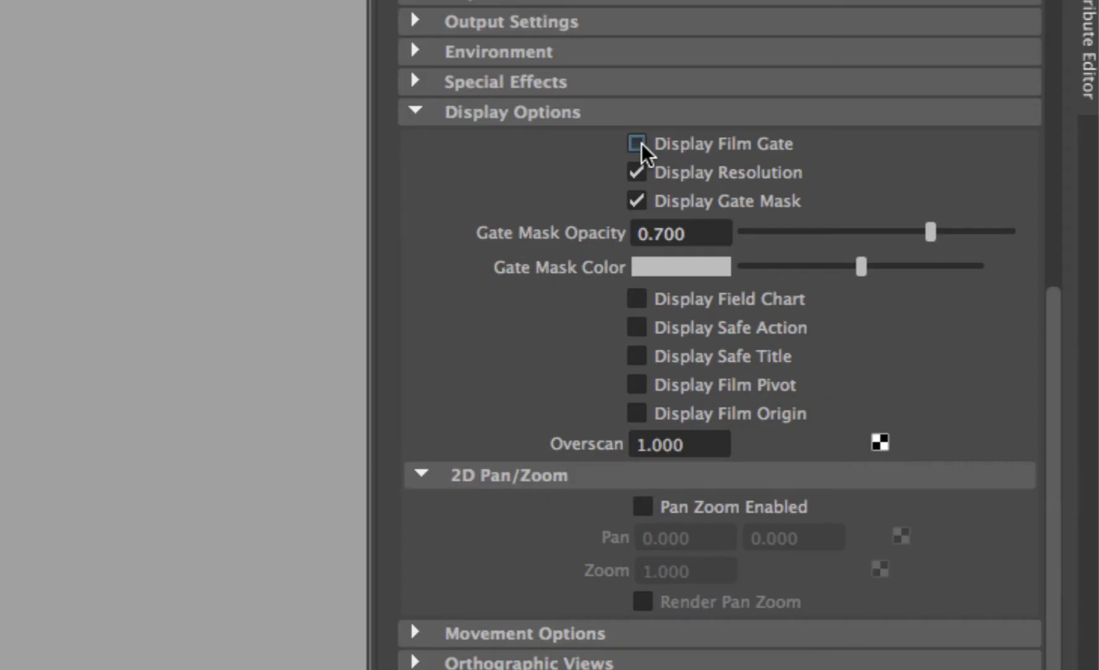
pyautogui.click(944, 285)
pyautogui.click(642, 172)
pyautogui.click(641, 144)
pyautogui.click(640, 169)
pyautogui.click(636, 143)
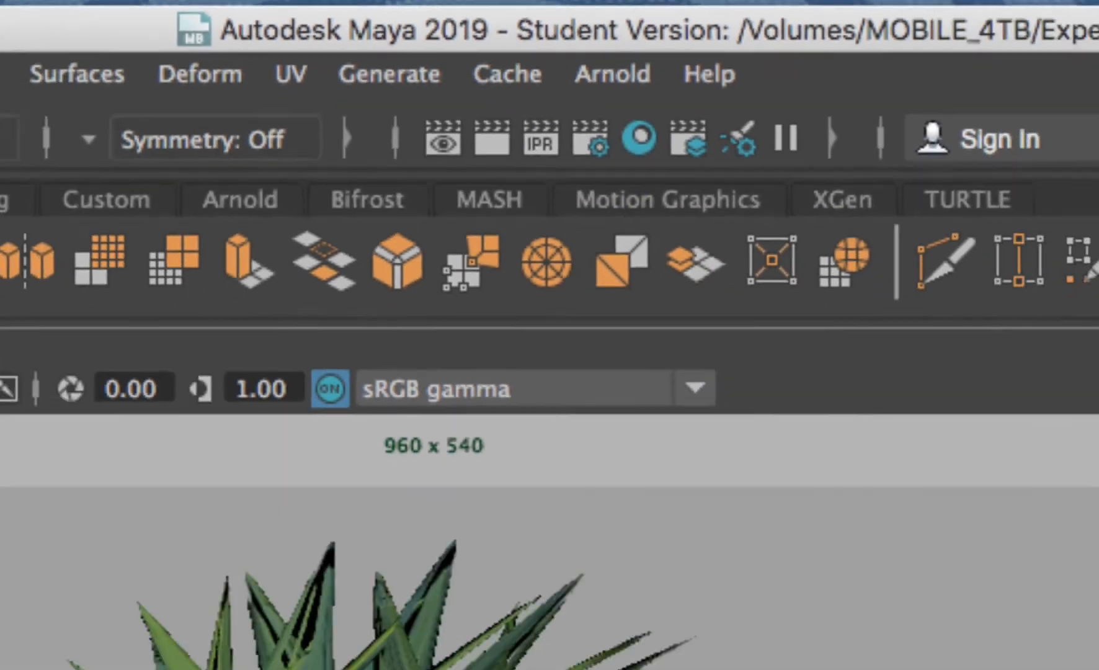
# - In the render settings, set the output file name prefix to EntityArnold
pyautogui.click(590, 138)
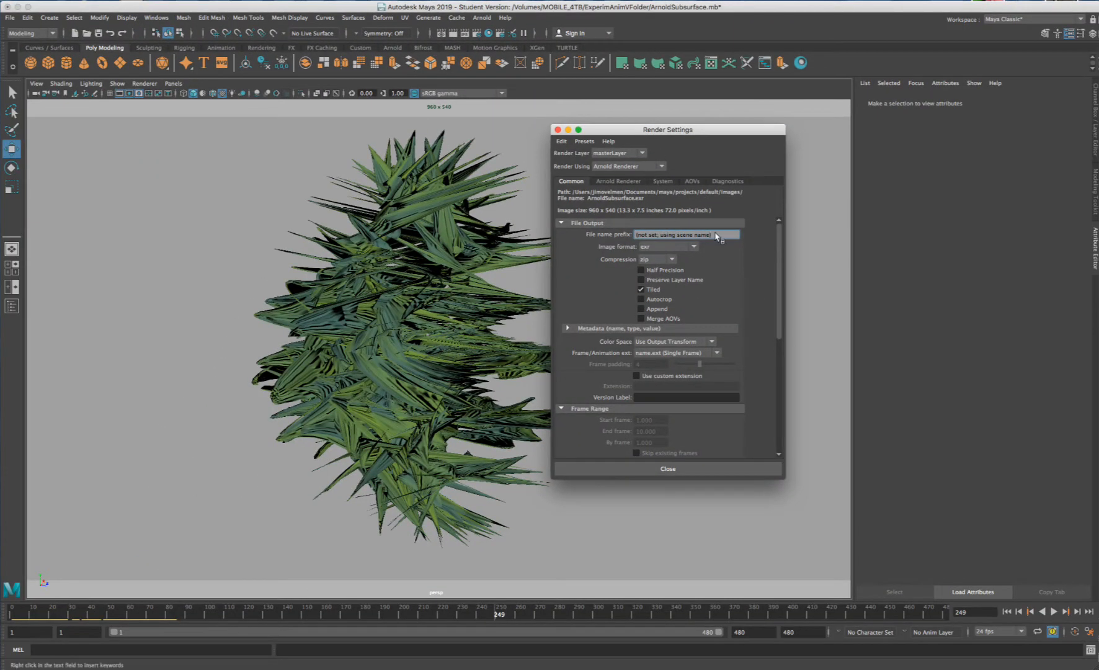
pyautogui.moveTo(717, 236); pyautogui.dragTo(628, 237)
pyautogui.write('Enti')
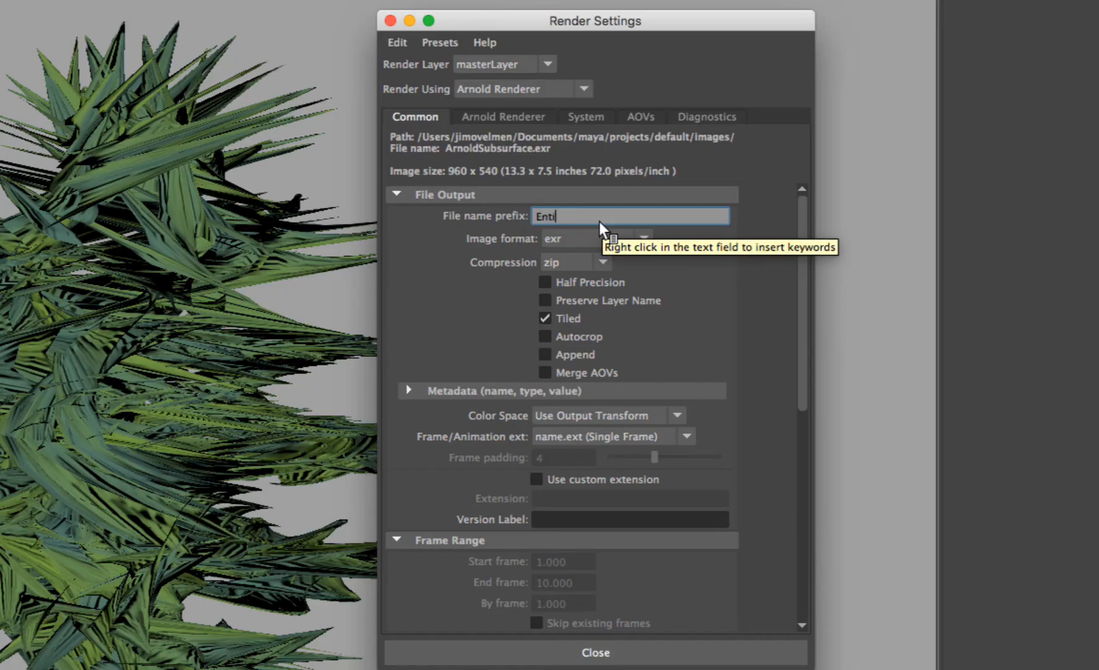
pyautogui.write('tyArnold')
# - Review the image format and compression options, and set the image format to tif
pyautogui.click(645, 239)
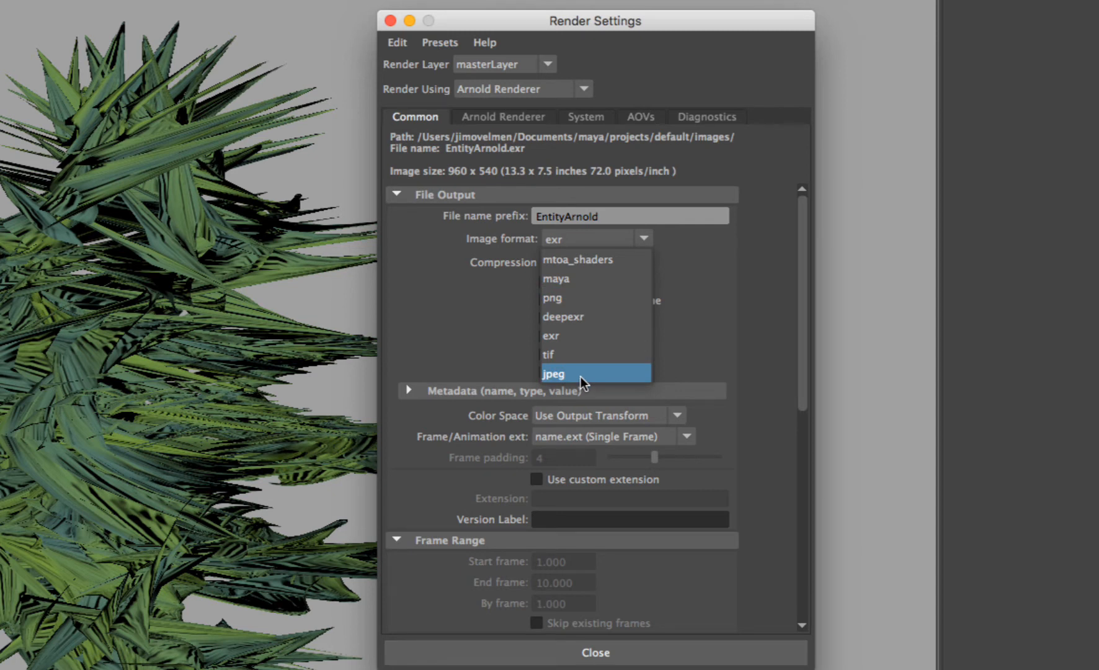
pyautogui.click(531, 394)
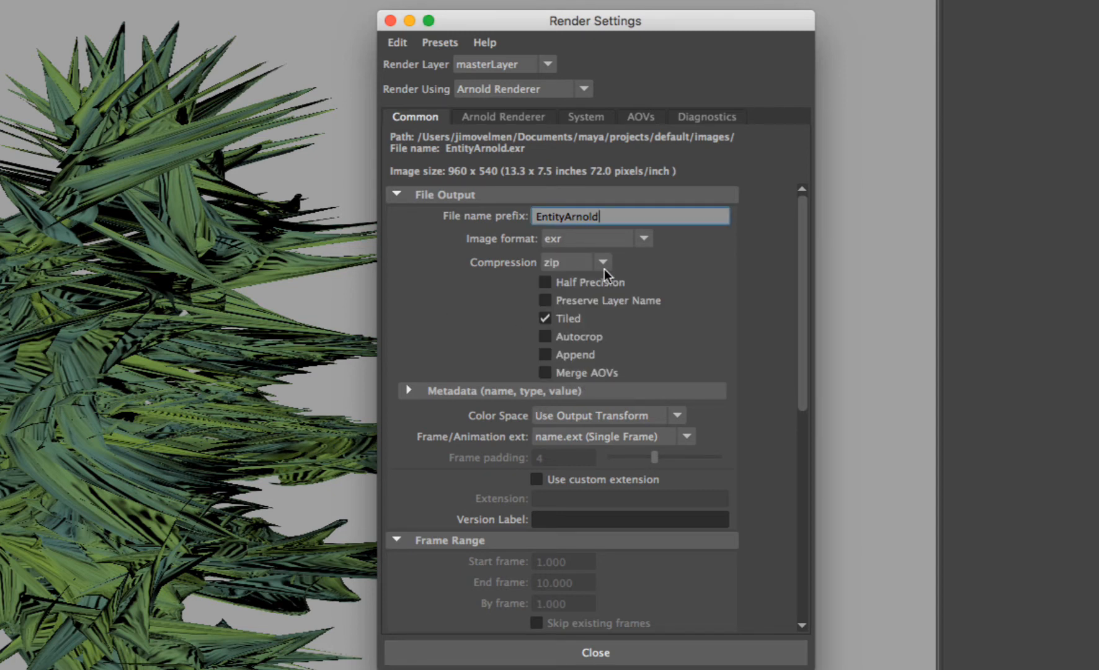
pyautogui.moveTo(580, 17); pyautogui.dragTo(688, 8)
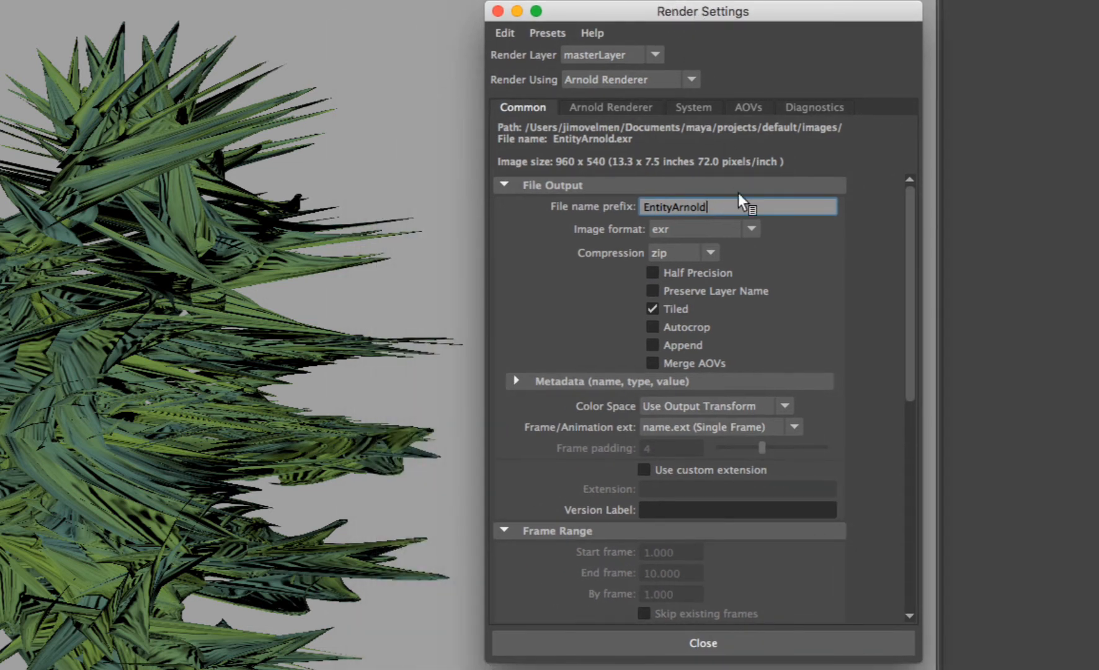
pyautogui.click(710, 253)
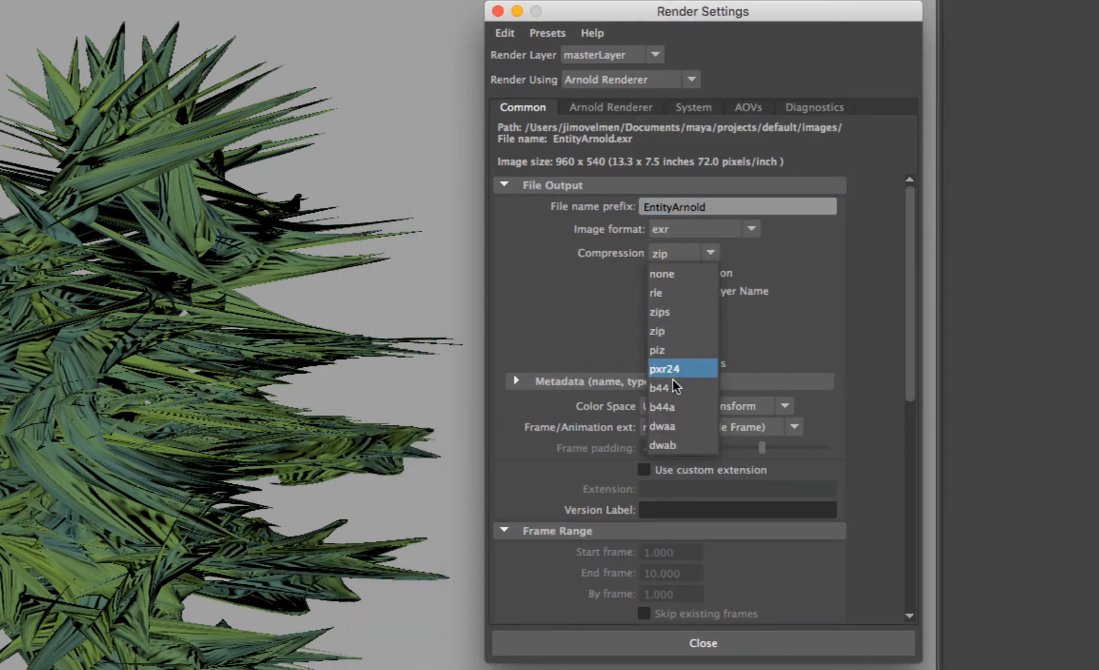
pyautogui.click(730, 226)
pyautogui.click(730, 225)
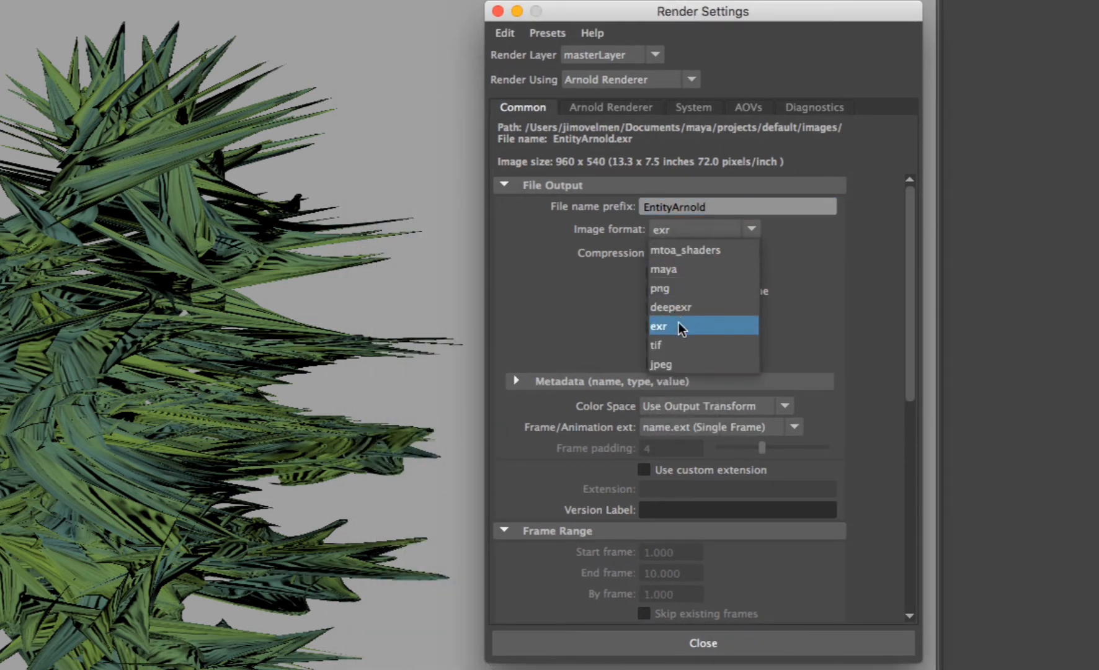
pyautogui.click(670, 345)
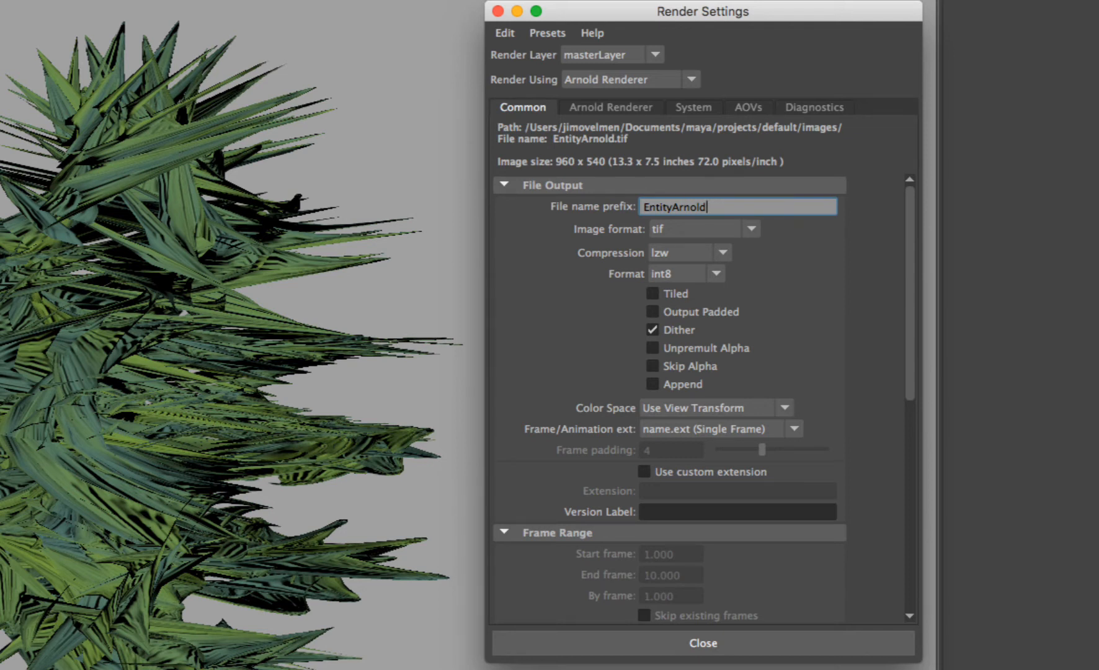
# - Set the render image size preset to 1k_Square and close the render settings
pyautogui.scroll(-10, 907, 535)
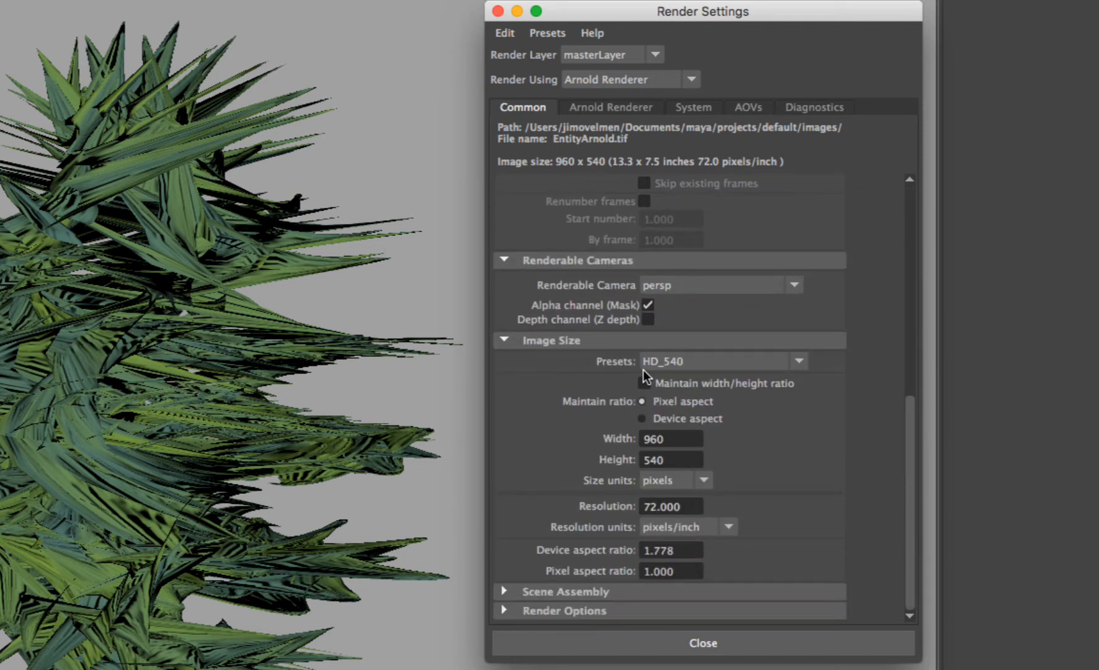
pyautogui.click(714, 361)
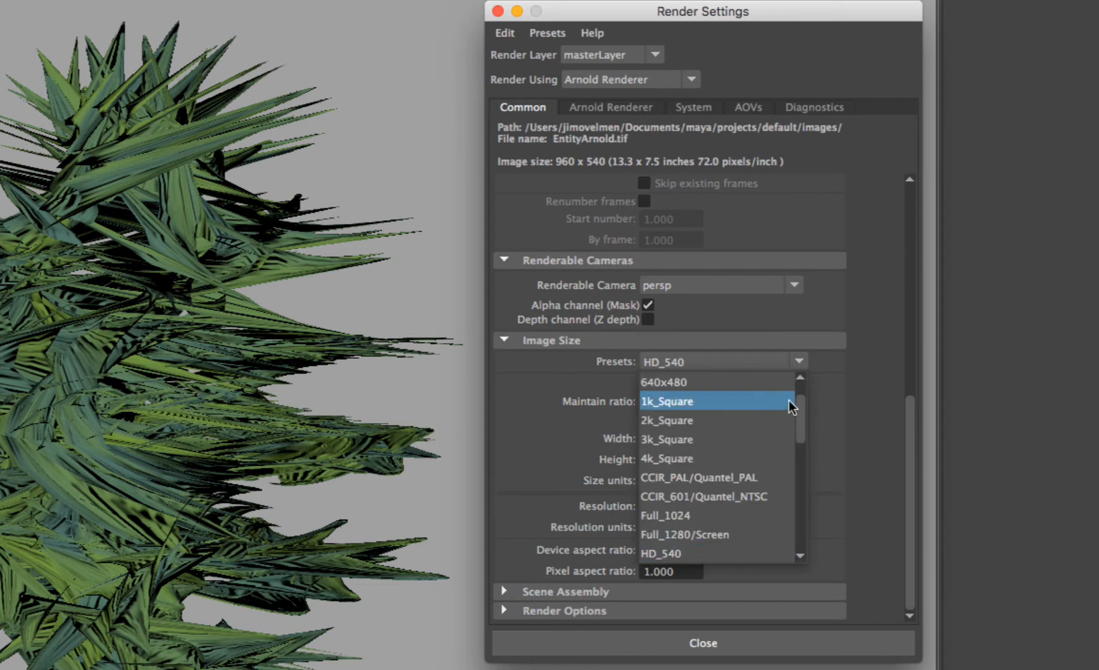
pyautogui.moveTo(806, 414)
pyautogui.mouseDown()
pyautogui.moveTo(802, 393)
pyautogui.moveTo(806, 497)
pyautogui.moveTo(807, 407)
pyautogui.mouseUp()
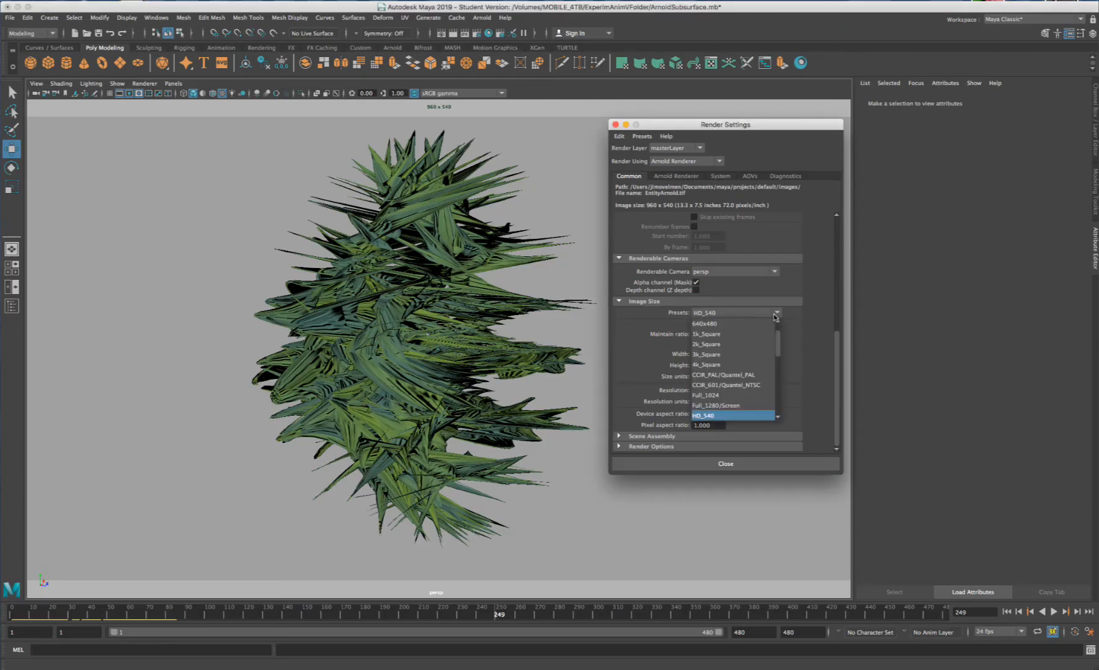
pyautogui.scroll(-1, 695, 408)
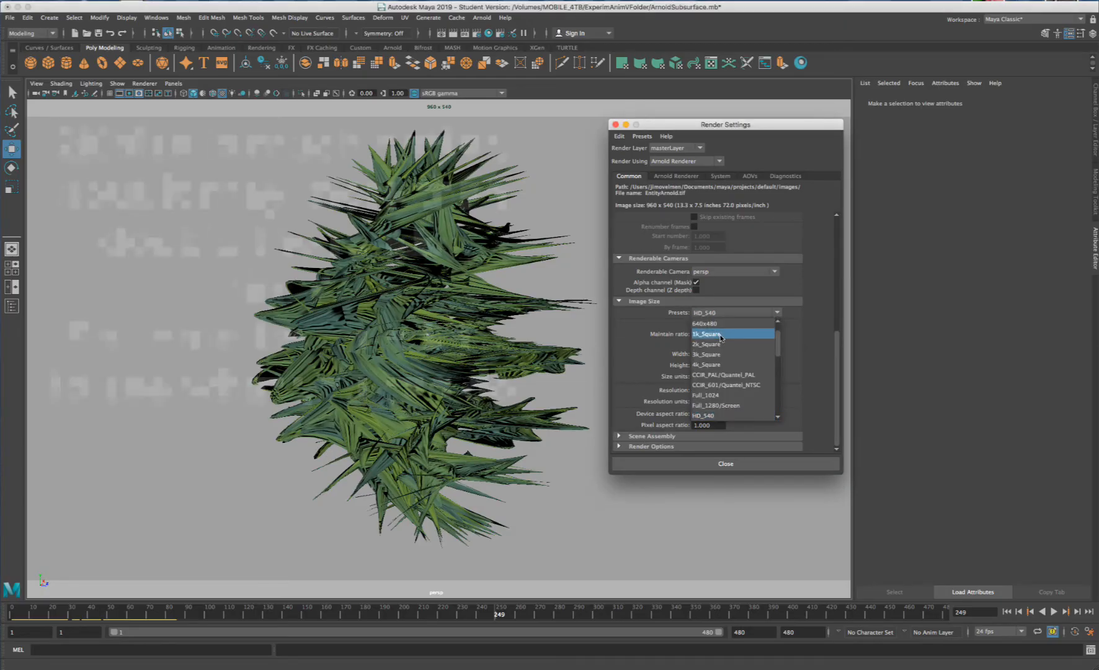
pyautogui.click(722, 334)
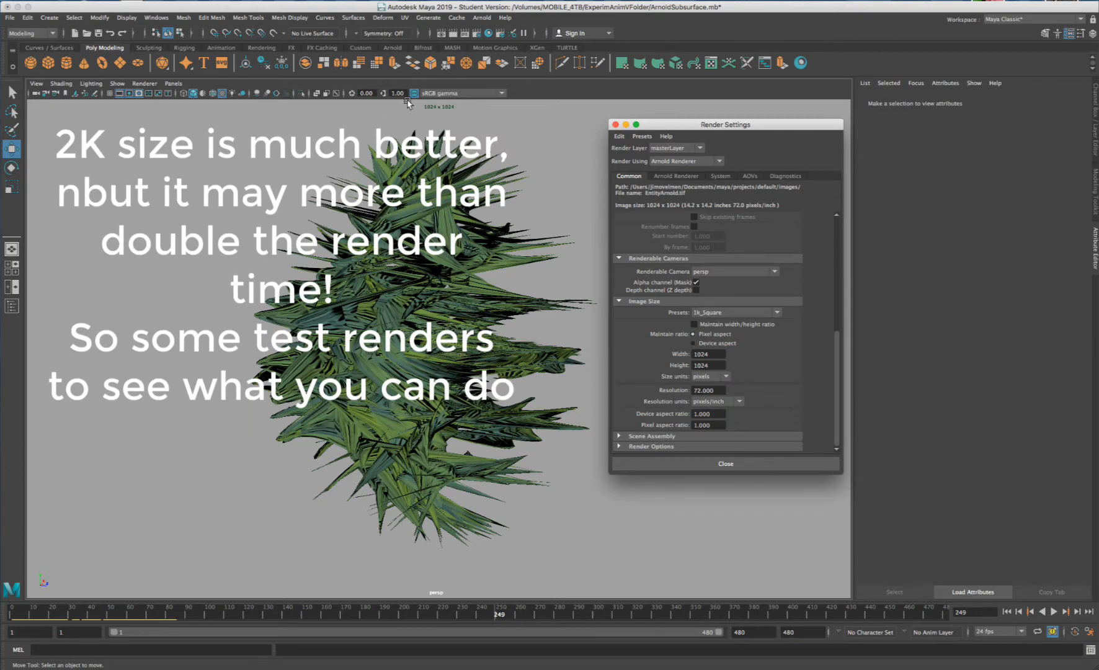
pyautogui.moveTo(656, 123); pyautogui.dragTo(605, 139)
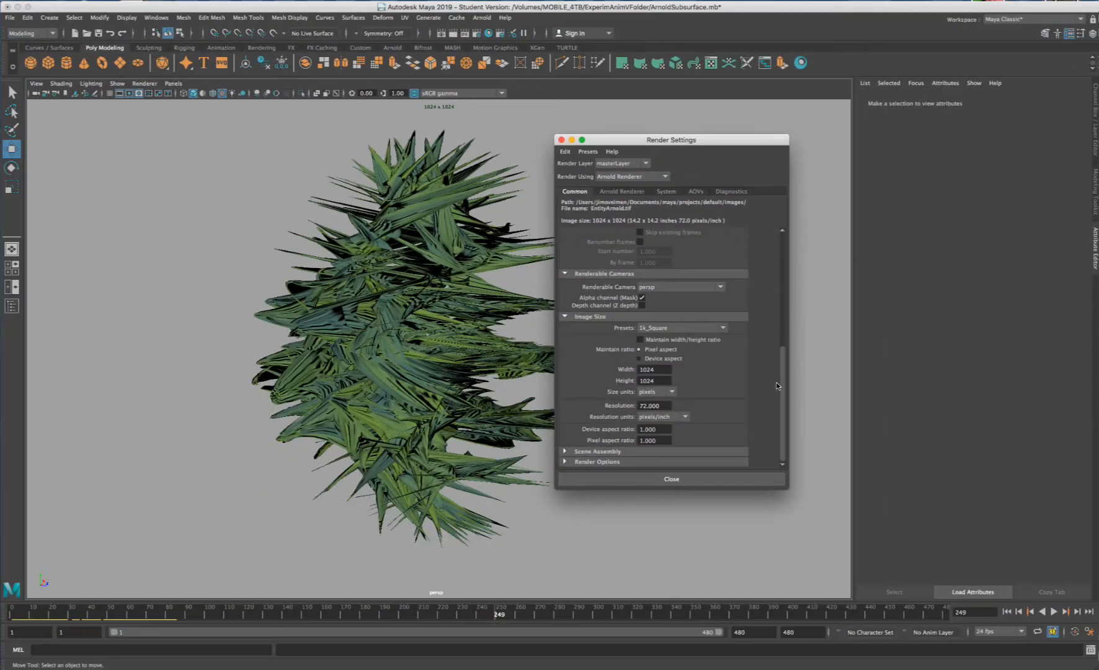
pyautogui.click(562, 140)
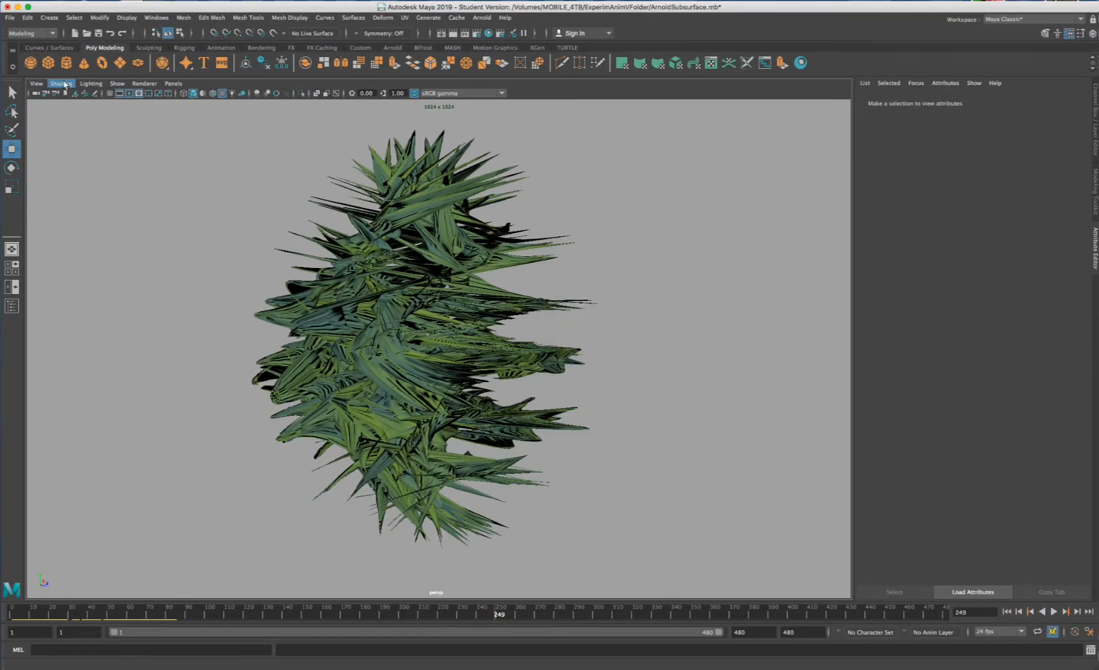
# - Set the perspective camera's overscan to 1.5 in its display options
pyautogui.click(36, 83)
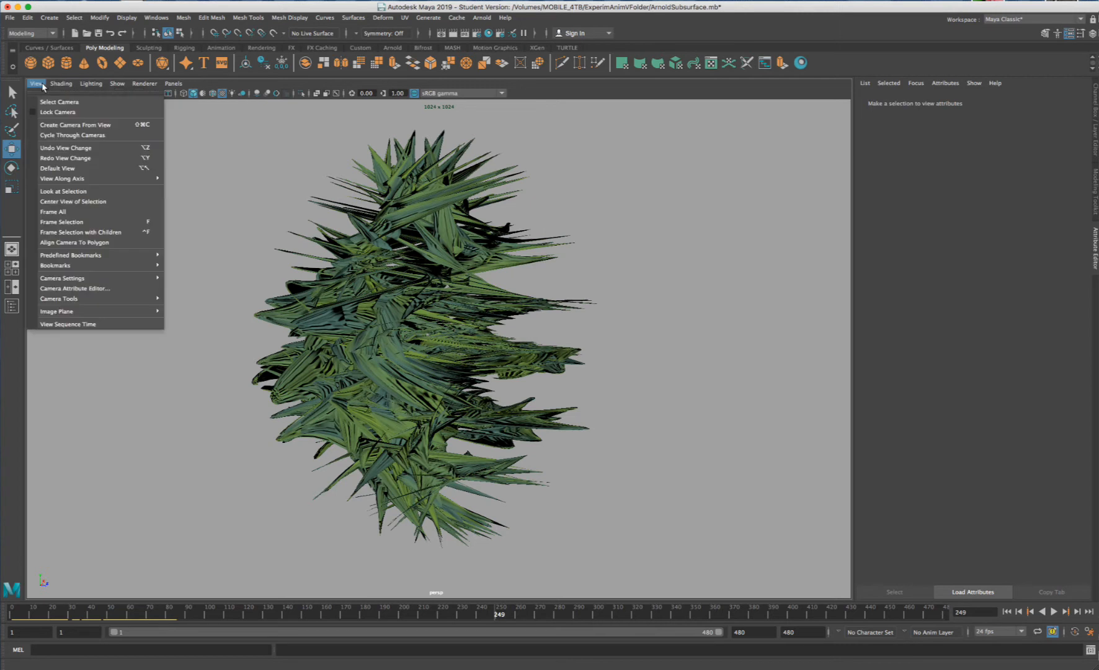
pyautogui.click(107, 289)
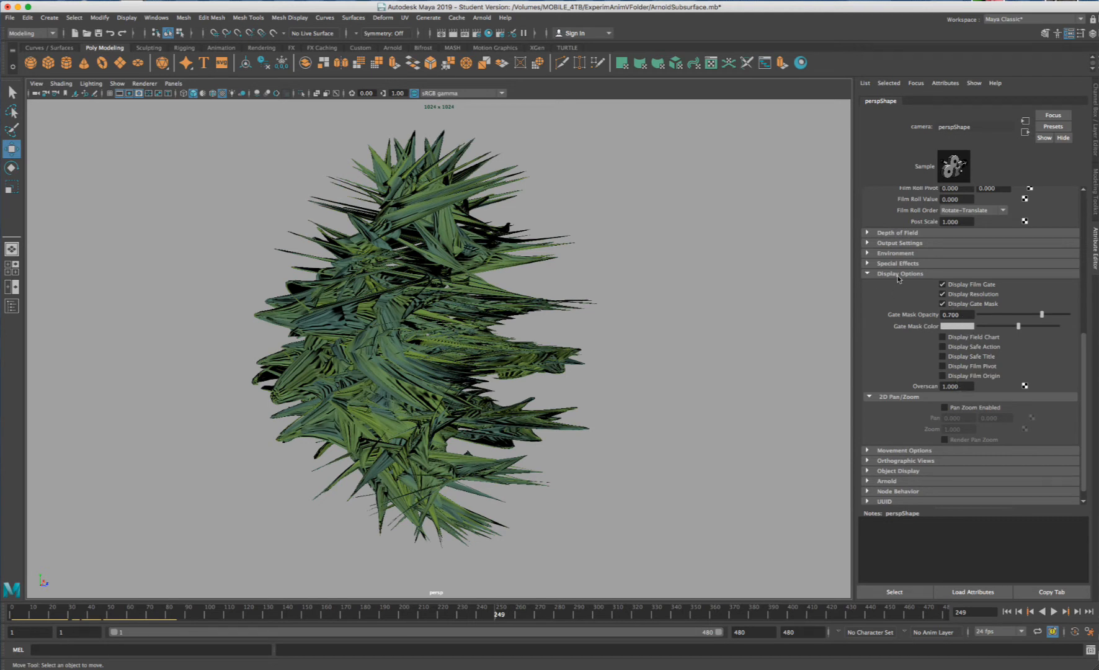
pyautogui.click(955, 386)
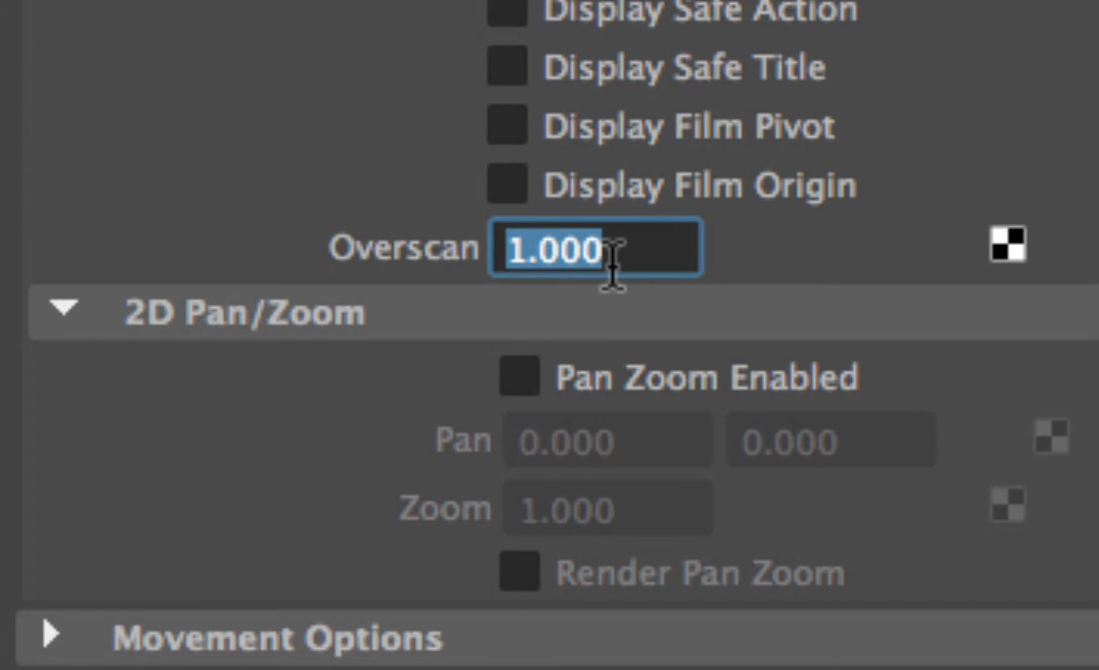
pyautogui.write('1')
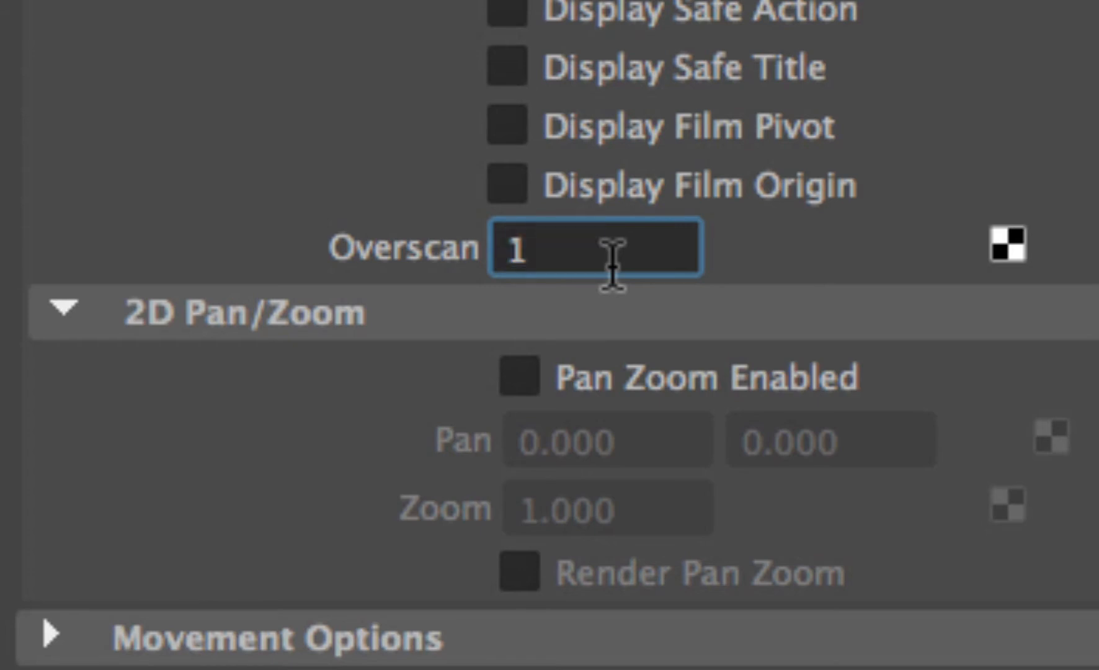
pyautogui.write('.5')
pyautogui.press('Return')
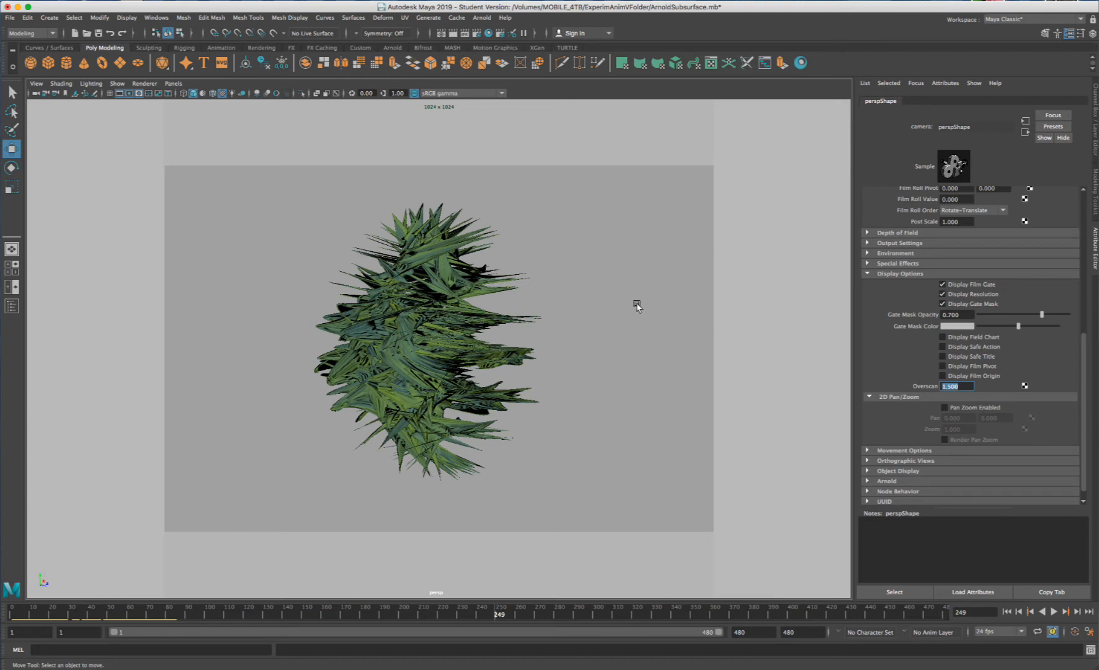
# - Check the model's framing within the gate around frame 224 and play the animation from the adjusted camera view
pyautogui.keyDown('alt'); pyautogui.moveTo(510, 413); pyautogui.dragTo(506, 428, button='middle'); pyautogui.keyUp('alt')
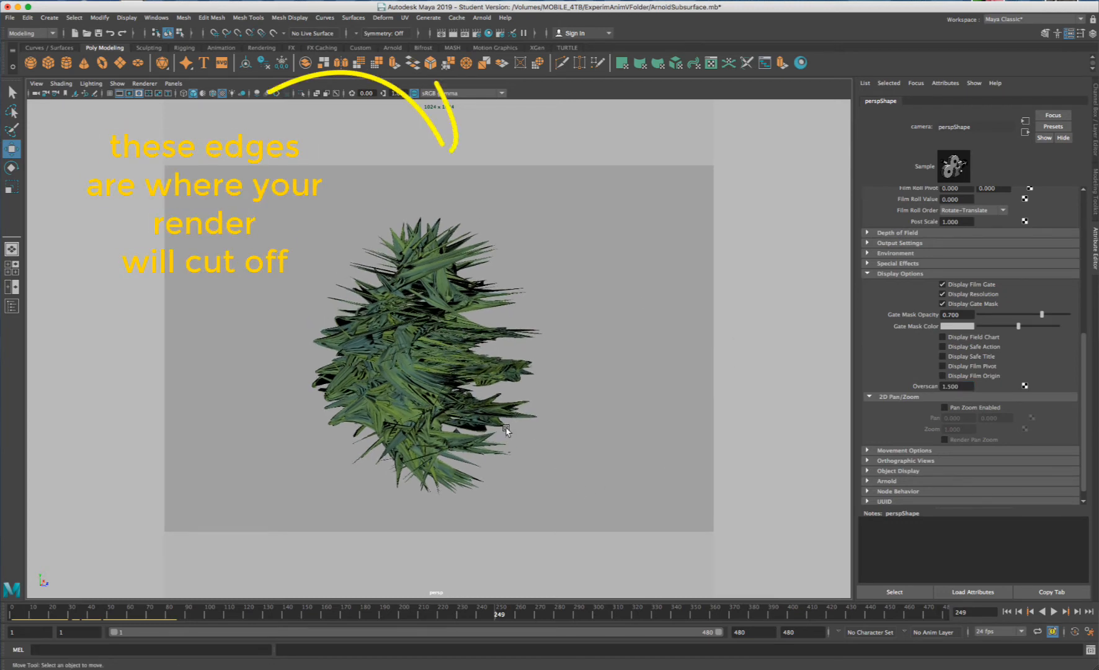
pyautogui.moveTo(498, 614)
pyautogui.mouseDown()
pyautogui.moveTo(349, 614)
pyautogui.moveTo(466, 618)
pyautogui.moveTo(443, 619)
pyautogui.mouseUp()
pyautogui.keyDown('alt'); pyautogui.moveTo(507, 490); pyautogui.dragTo(490, 436); pyautogui.keyUp('alt')
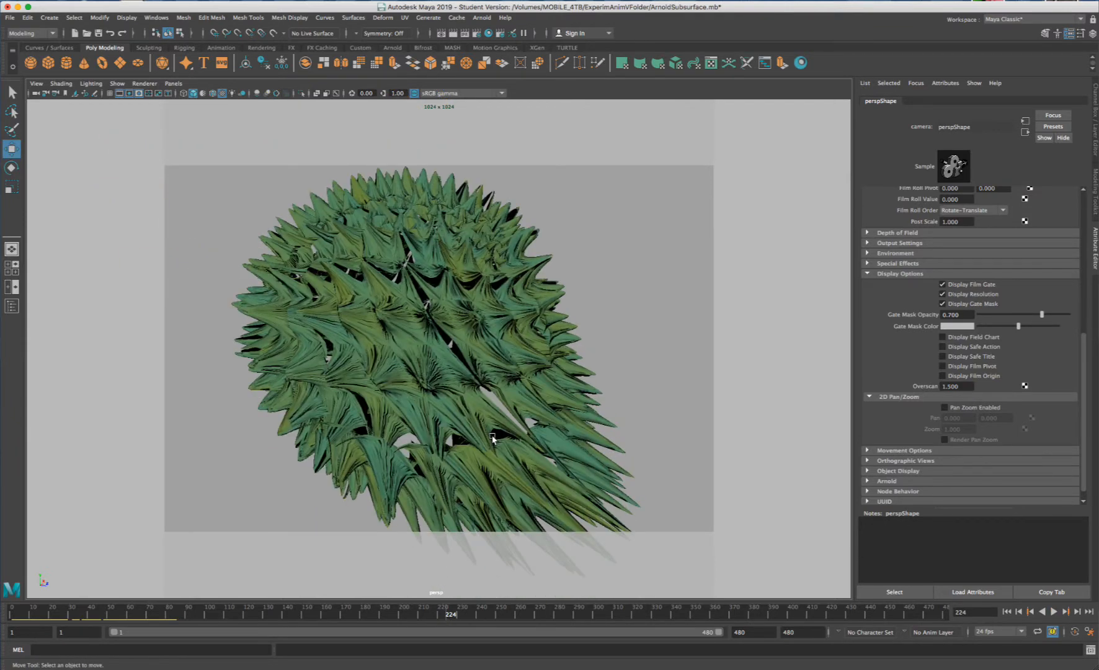
pyautogui.keyDown('alt'); pyautogui.moveTo(493, 437); pyautogui.dragTo(496, 429); pyautogui.keyUp('alt')
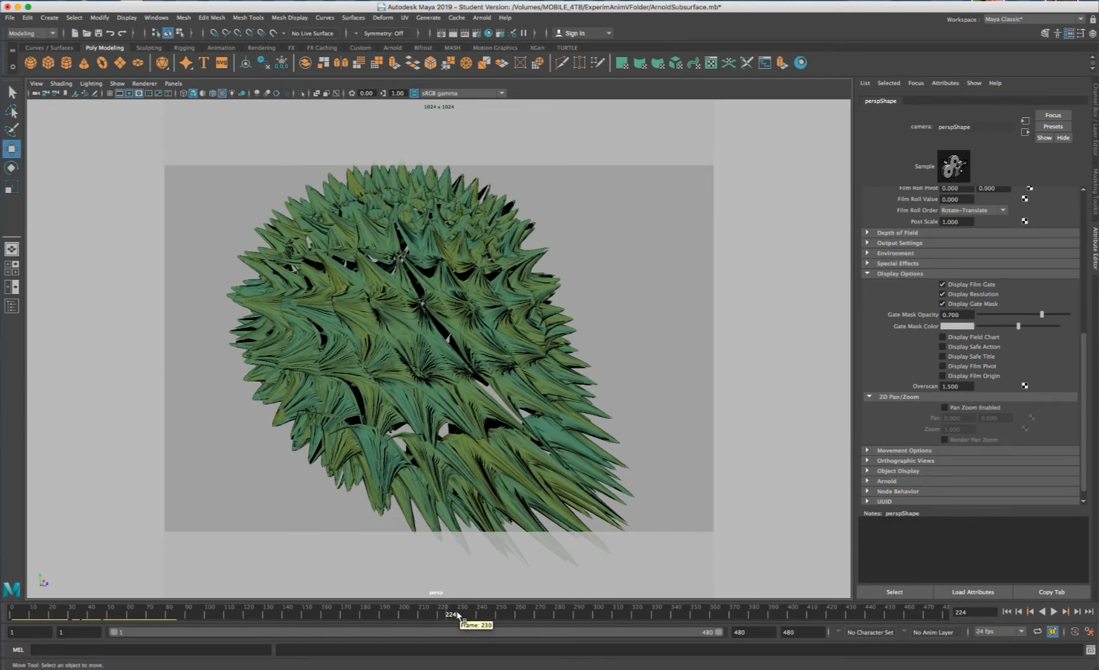
pyautogui.hotkey('alt', 'v')
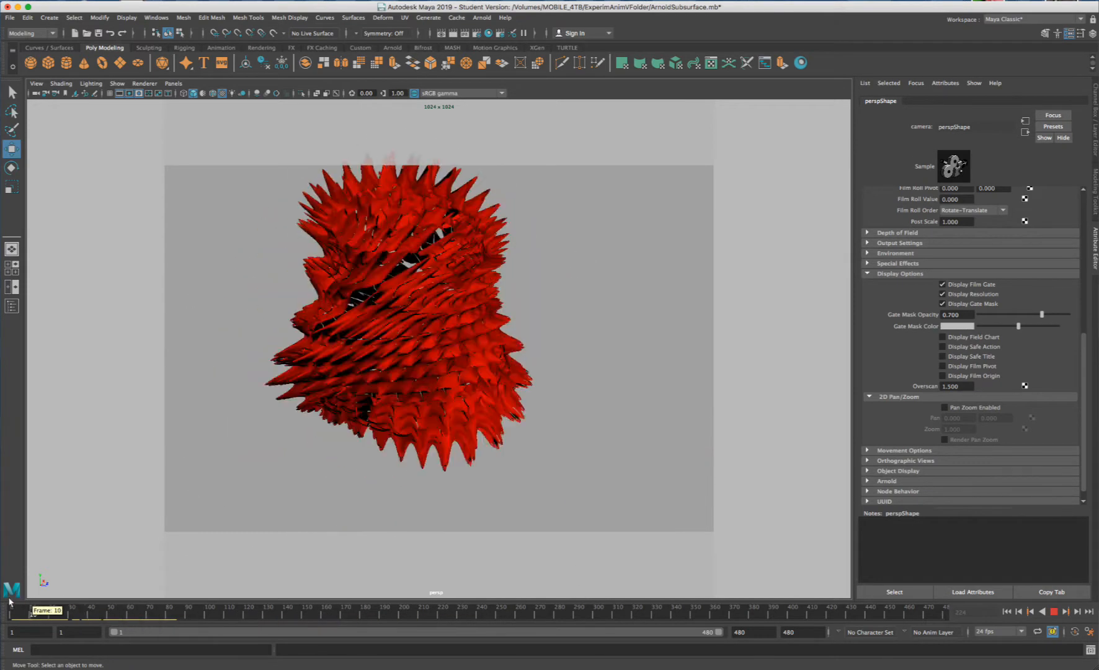
# - Select the perspective camera, reframe the model inside the gate at frame 1, and key the camera
pyautogui.click(37, 83)
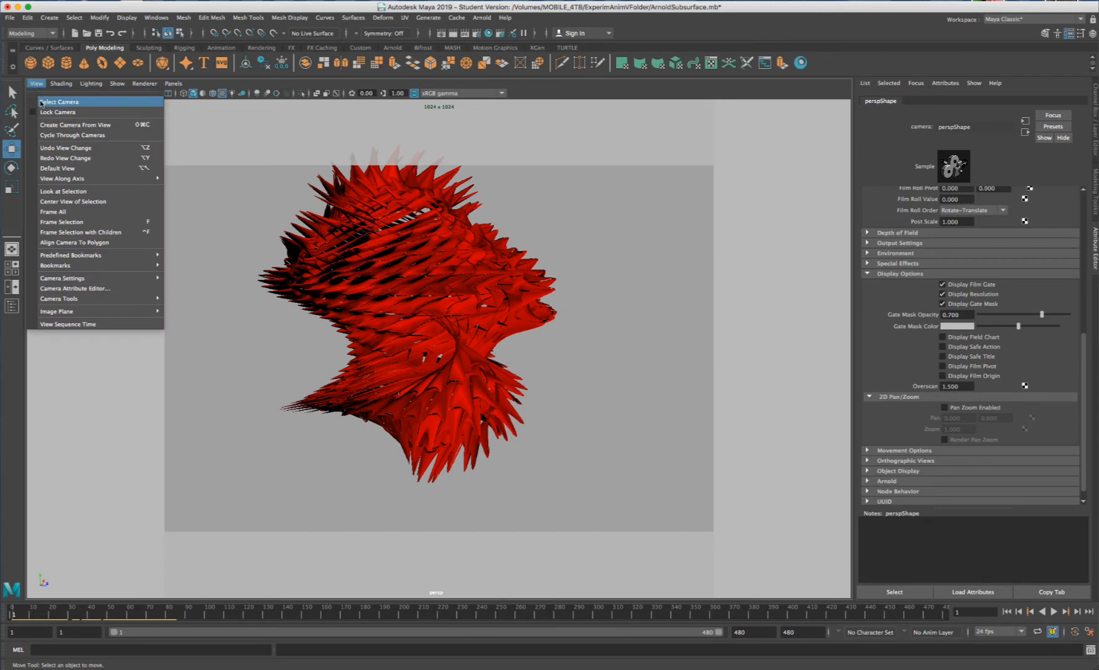
pyautogui.click(50, 101)
pyautogui.click(36, 84)
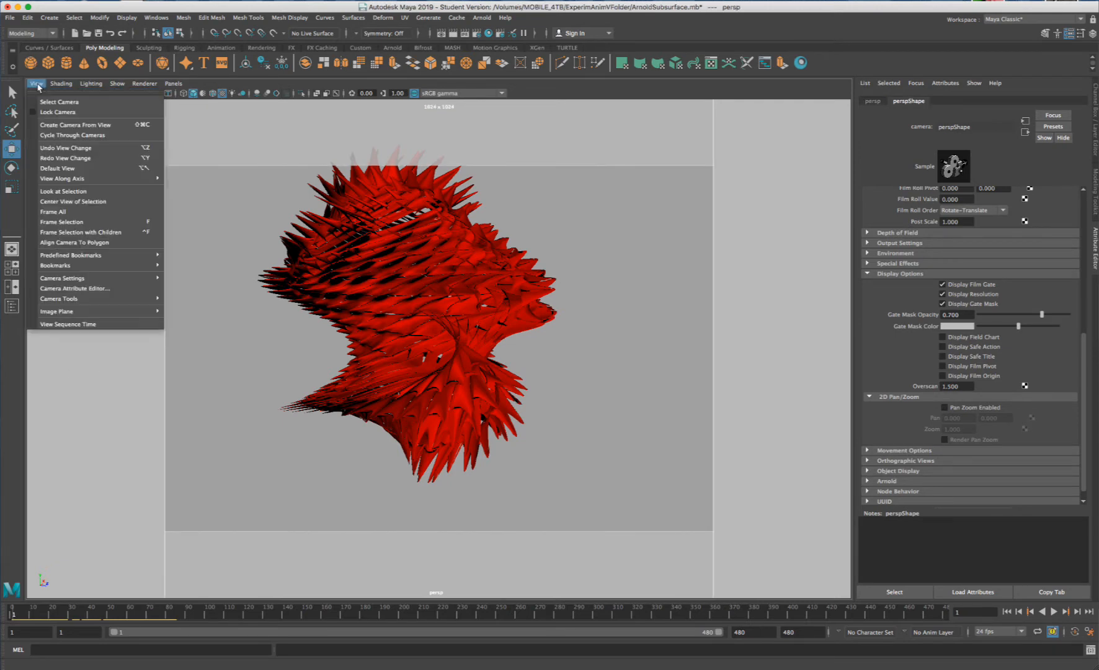
pyautogui.click(50, 101)
pyautogui.keyDown('alt'); pyautogui.moveTo(473, 237); pyautogui.dragTo(439, 239); pyautogui.keyUp('alt')
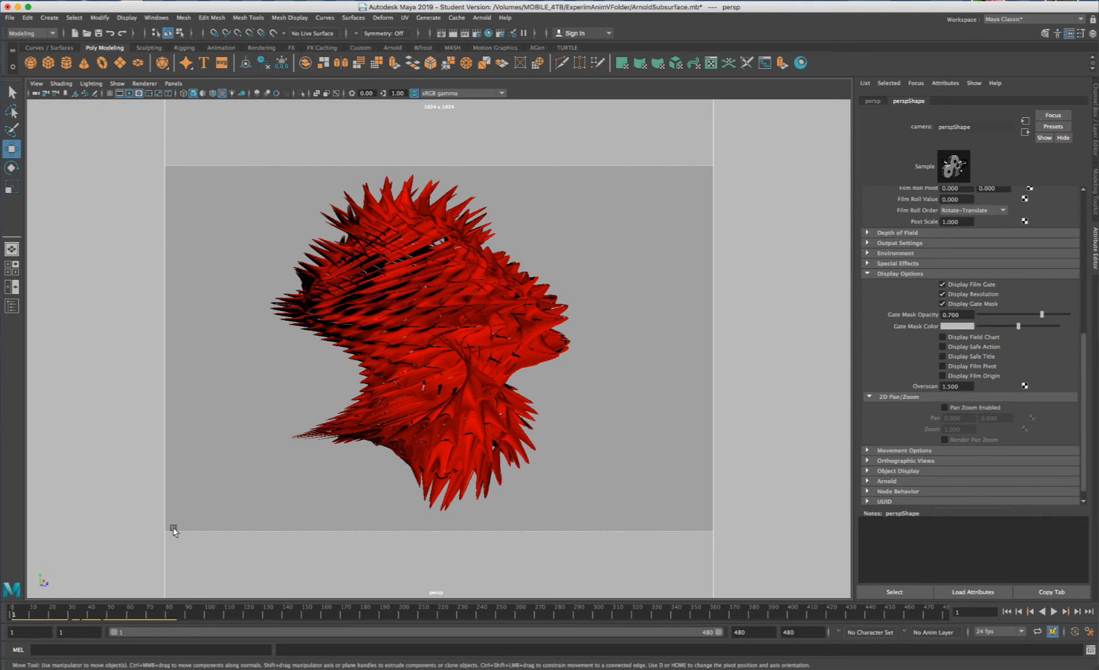
pyautogui.press('s')
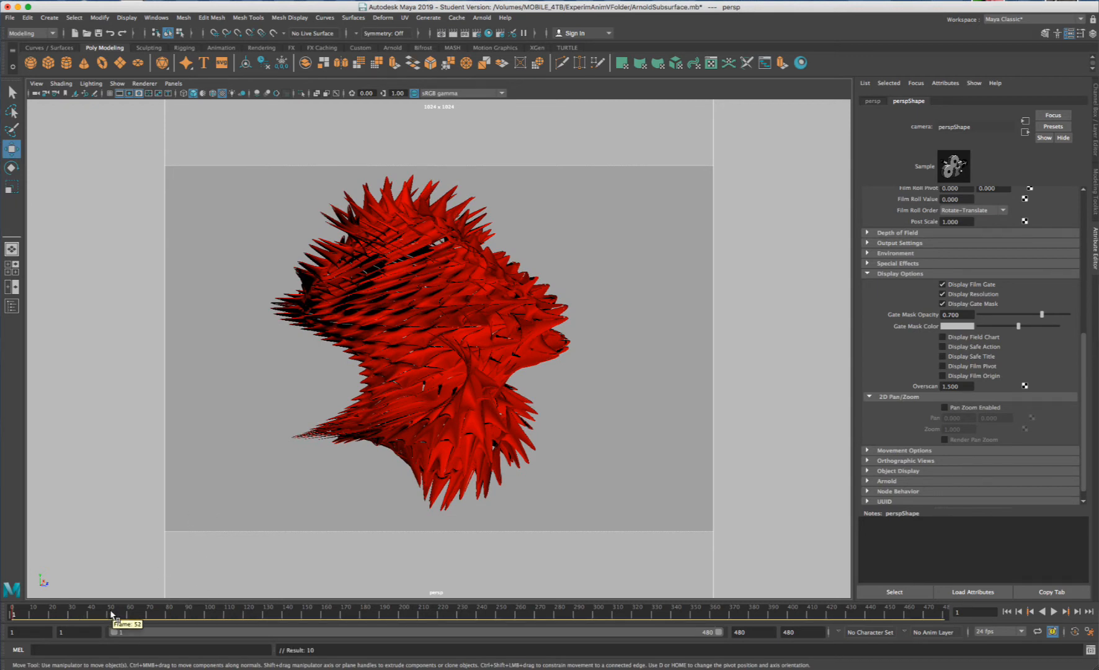
# - Move to frame 72, reframe the model inside the gate, and key the camera
pyautogui.moveTo(112, 614)
pyautogui.mouseDown()
pyautogui.moveTo(211, 614)
pyautogui.moveTo(152, 621)
pyautogui.mouseUp()
pyautogui.scroll(-3, 430, 384)
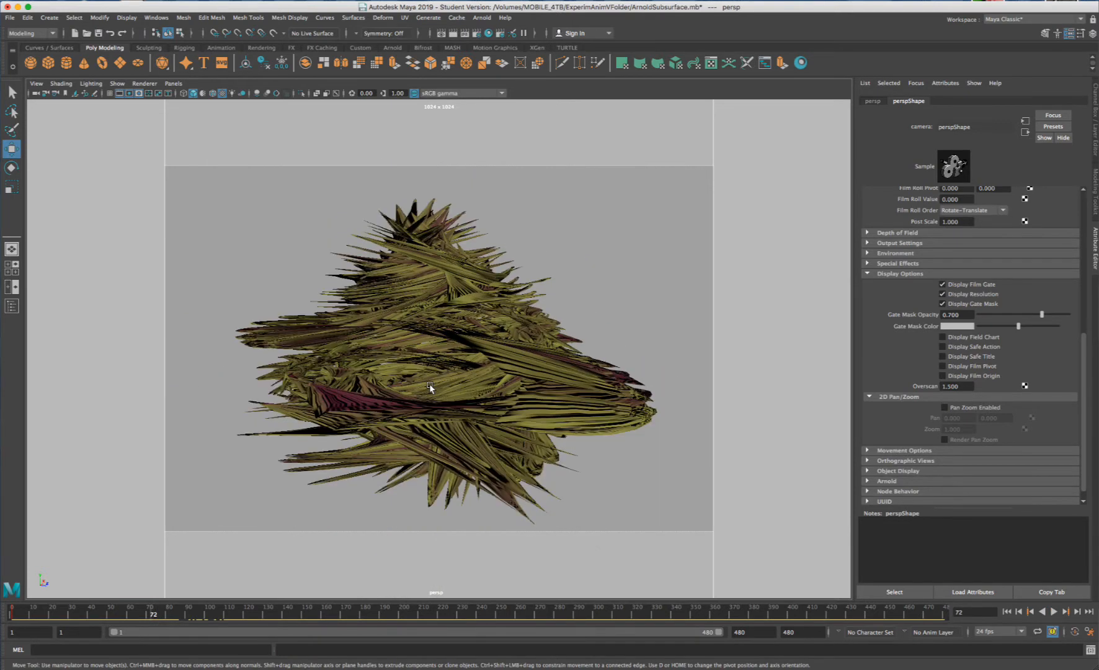
pyautogui.keyDown('alt'); pyautogui.moveTo(430, 387); pyautogui.dragTo(436, 376); pyautogui.keyUp('alt')
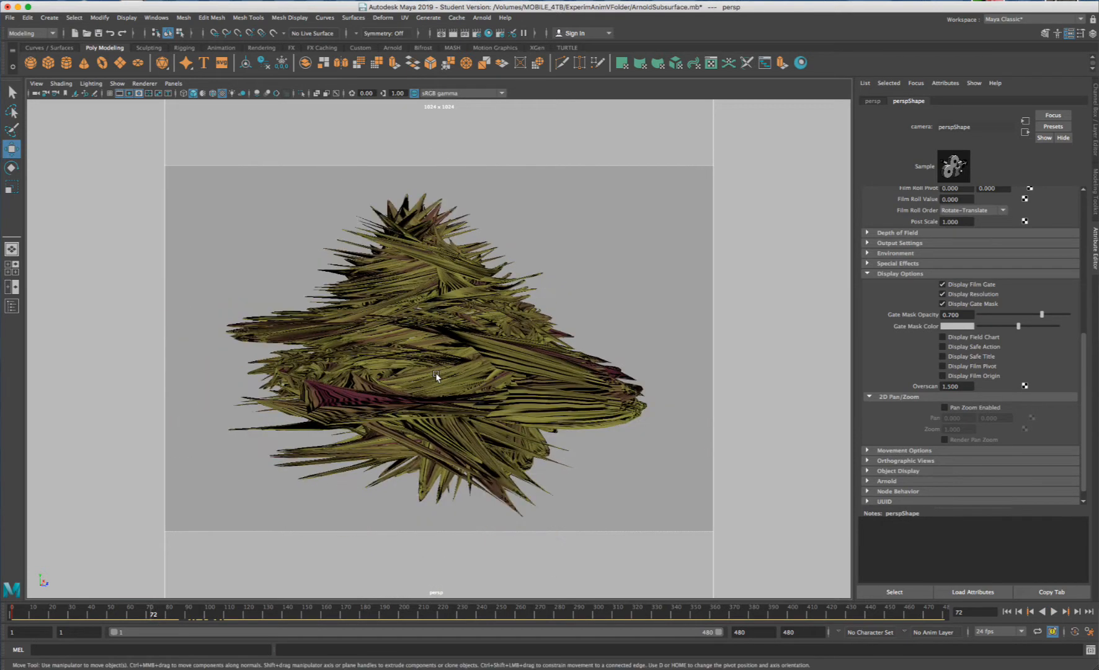
pyautogui.keyDown('alt'); pyautogui.moveTo(415, 374); pyautogui.dragTo(416, 375, button='middle'); pyautogui.keyUp('alt')
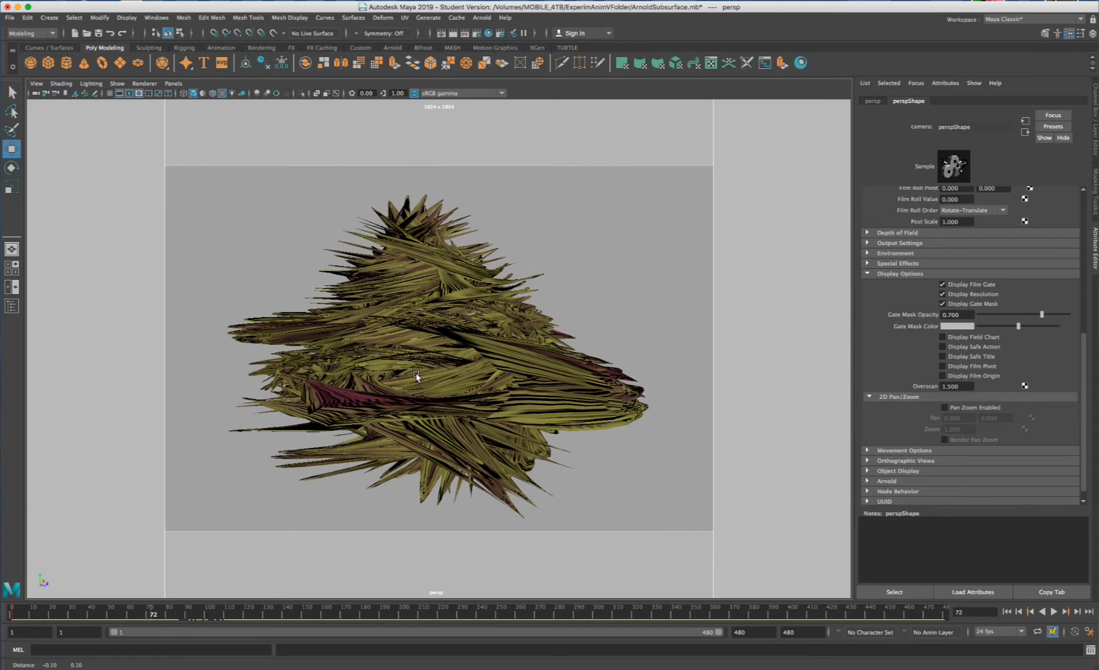
pyautogui.press('s')
# - Move to frame 189, frame the model closer within the gate, and key the camera
pyautogui.moveTo(301, 614); pyautogui.dragTo(382, 614)
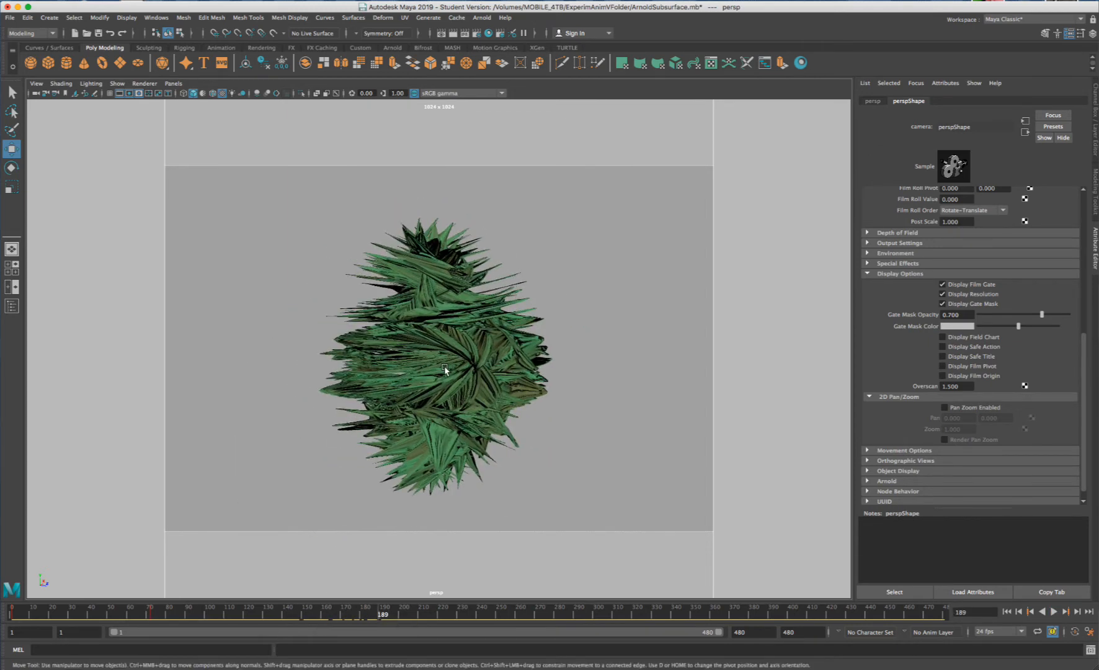
pyautogui.keyDown('alt'); pyautogui.moveTo(419, 352); pyautogui.dragTo(485, 331, button='right'); pyautogui.keyUp('alt')
pyautogui.keyDown('alt'); pyautogui.moveTo(499, 362); pyautogui.dragTo(510, 351, button='middle'); pyautogui.keyUp('alt')
# - Move to frame 358, fit the widened model inside the gate, key the camera, and return to frame 1
pyautogui.moveTo(491, 615); pyautogui.dragTo(711, 620)
pyautogui.keyDown('alt'); pyautogui.moveTo(499, 389); pyautogui.dragTo(489, 363, button='middle'); pyautogui.keyUp('alt')
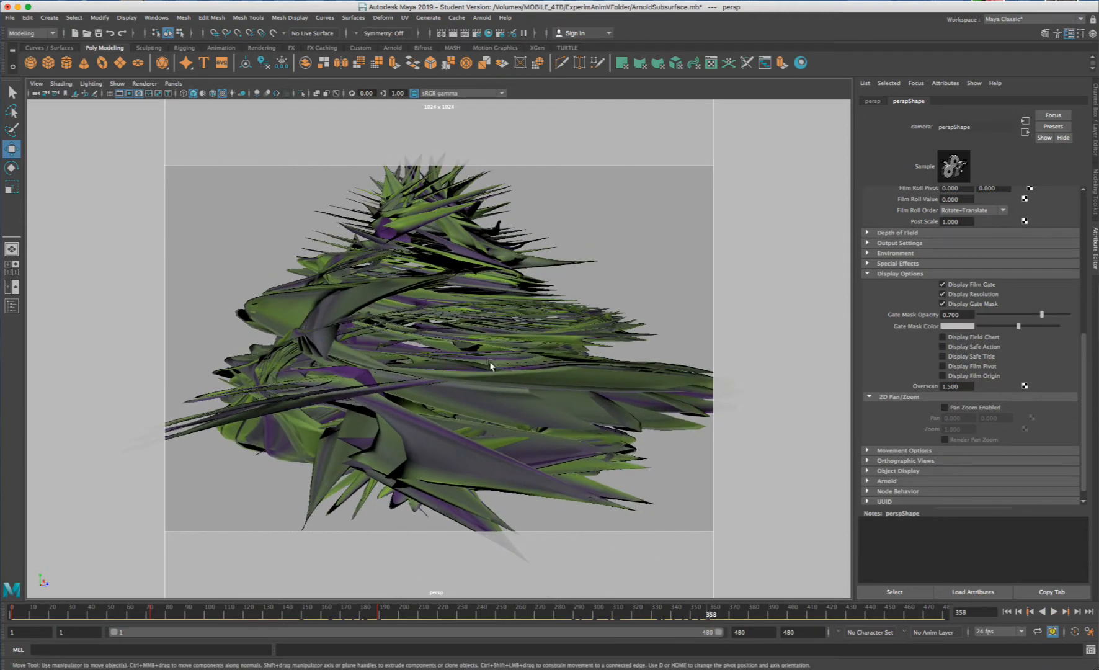
pyautogui.keyDown('alt'); pyautogui.moveTo(537, 336); pyautogui.dragTo(508, 344, button='right'); pyautogui.keyUp('alt')
pyautogui.press('s')
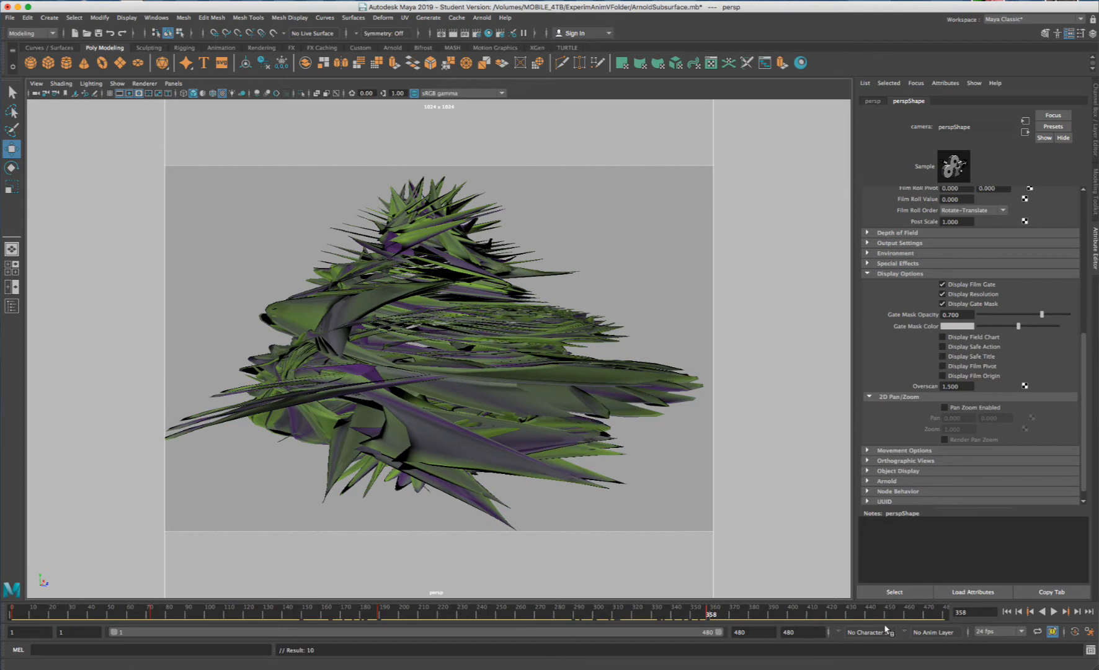
pyautogui.click(12, 613)
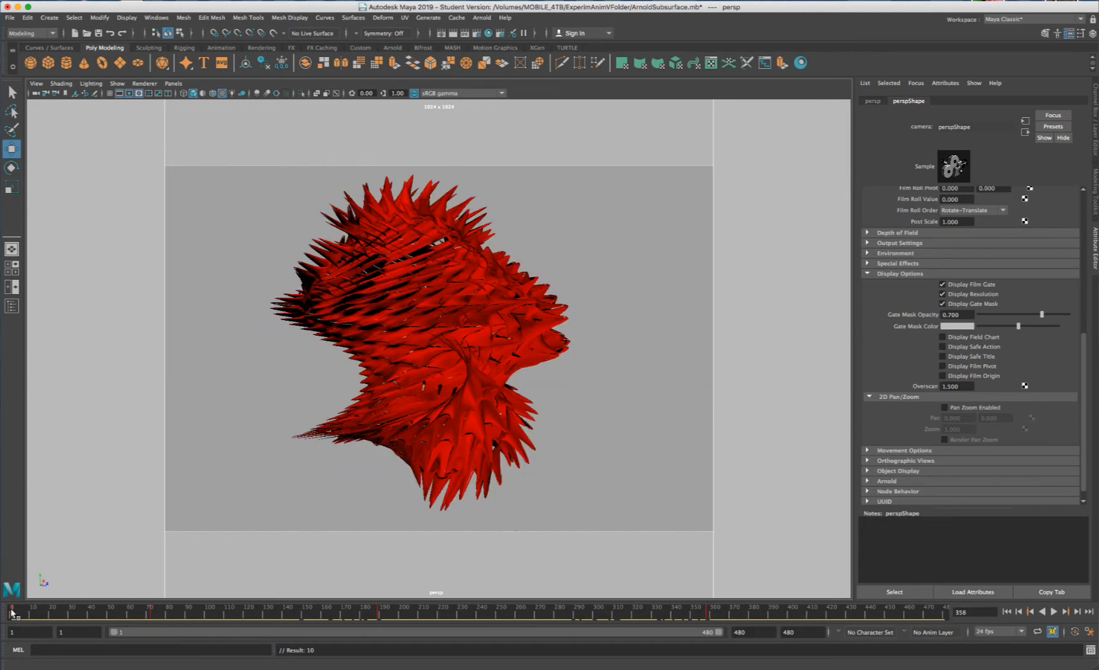
# - Key the camera at frame 480 with the same framing as frame 1, and play the animation through to check the loop
pyautogui.click(944, 613)
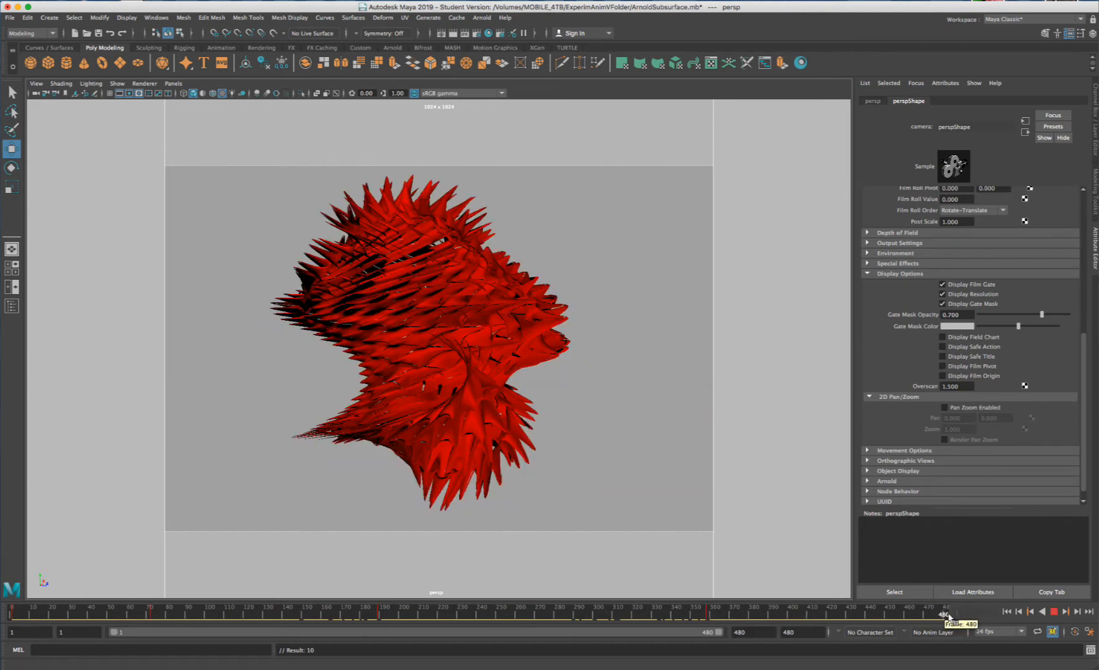
pyautogui.hotkey('alt', 'v')
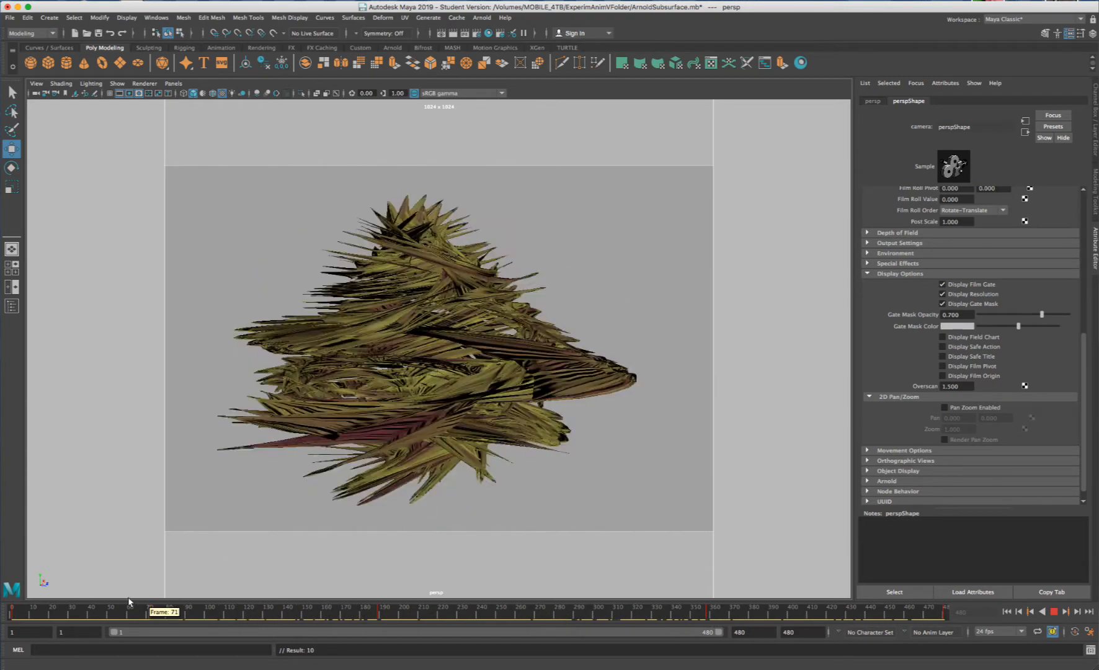
pyautogui.hotkey('alt', 'v')
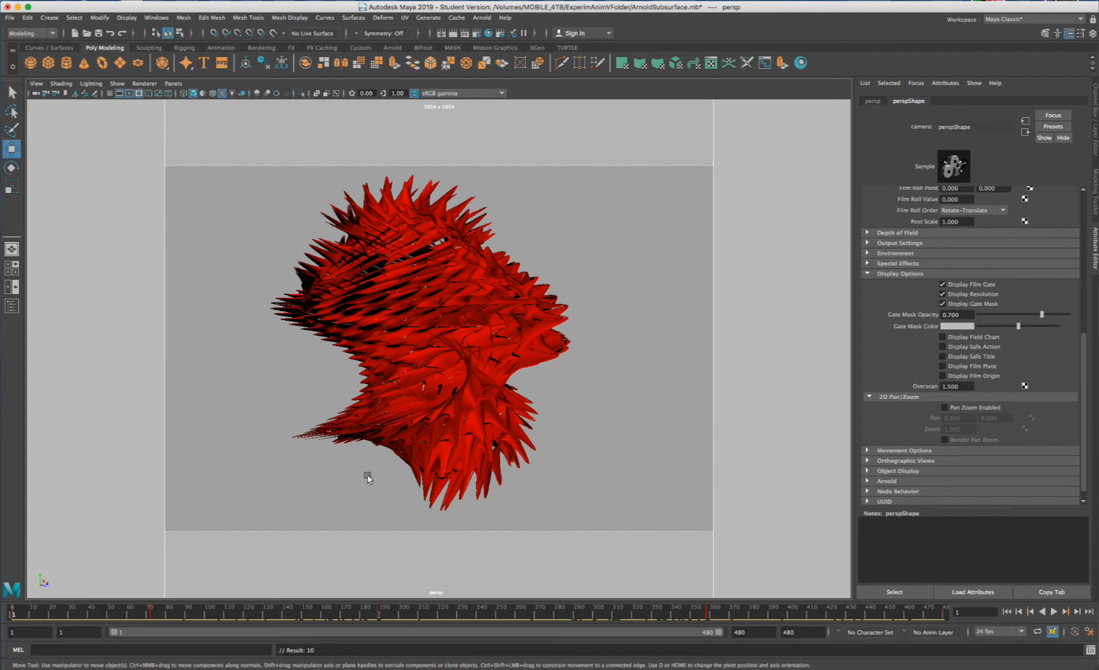
# - Switch to the Rendering menu set, open the Arnold render settings, and reposition and enlarge their window
pyautogui.press('F6')
pyautogui.click(277, 17)
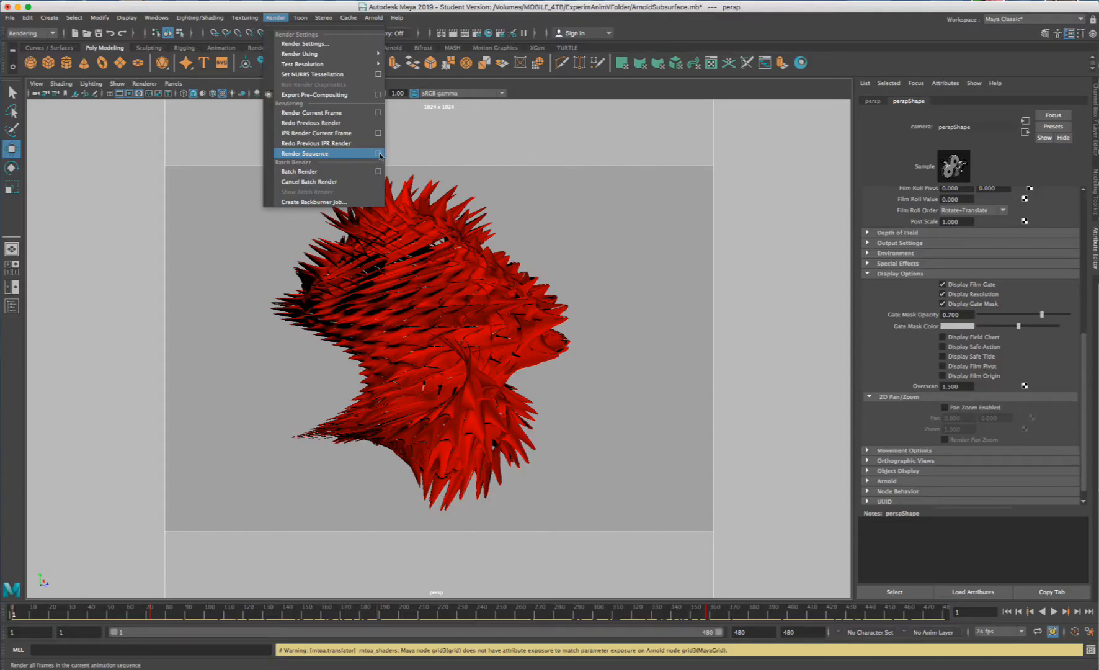
pyautogui.click(452, 150)
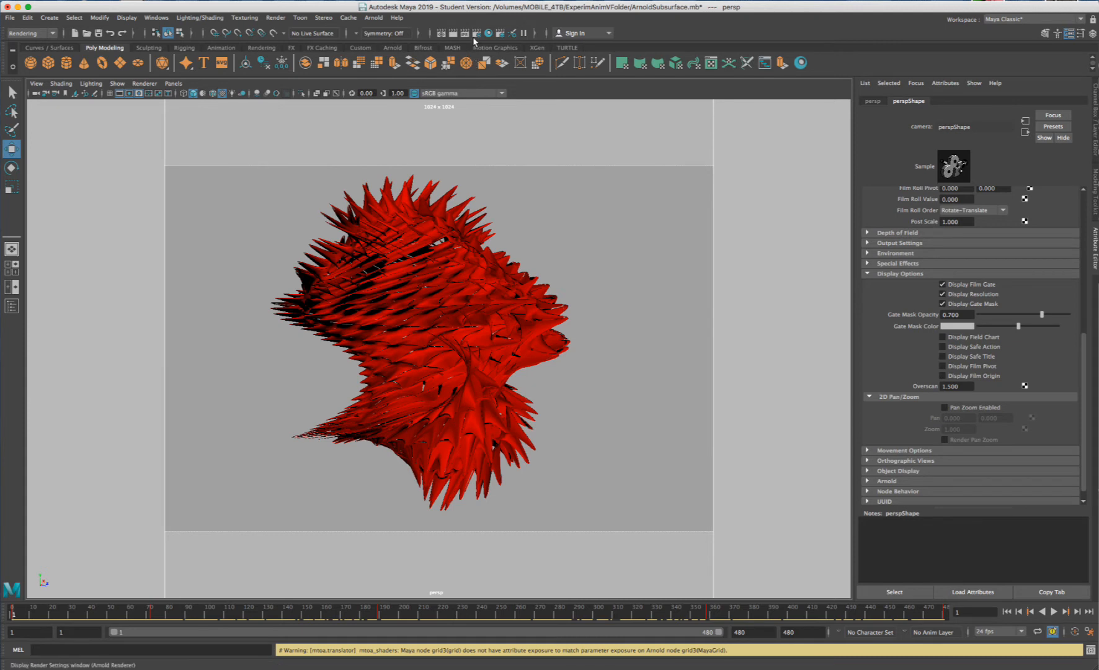
pyautogui.click(477, 36)
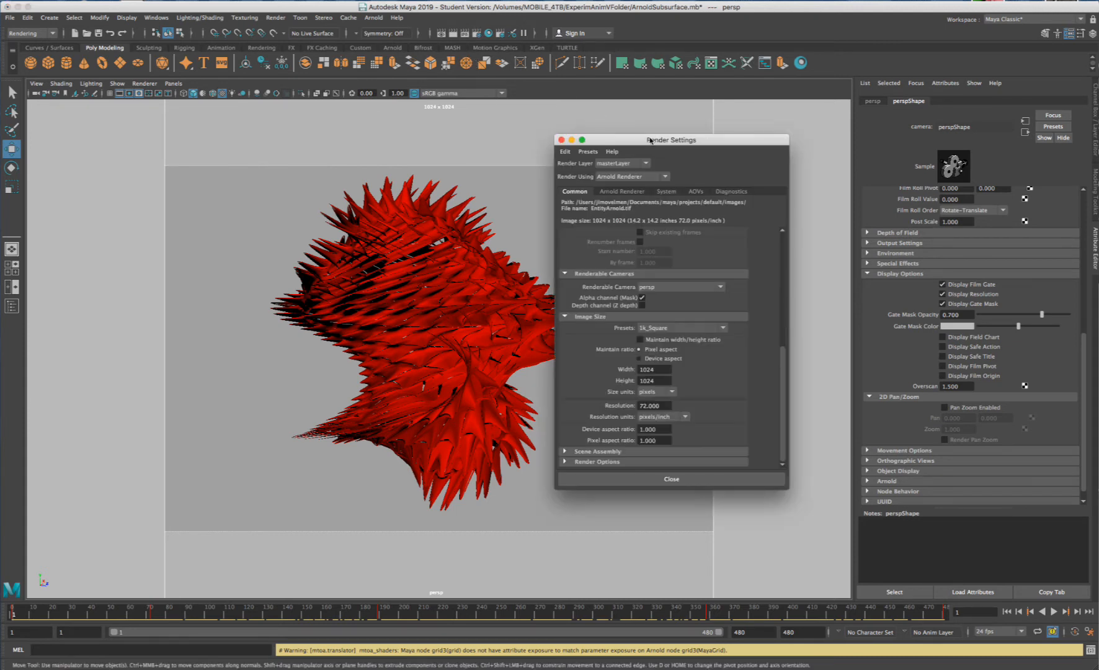
pyautogui.moveTo(640, 139); pyautogui.dragTo(392, 134)
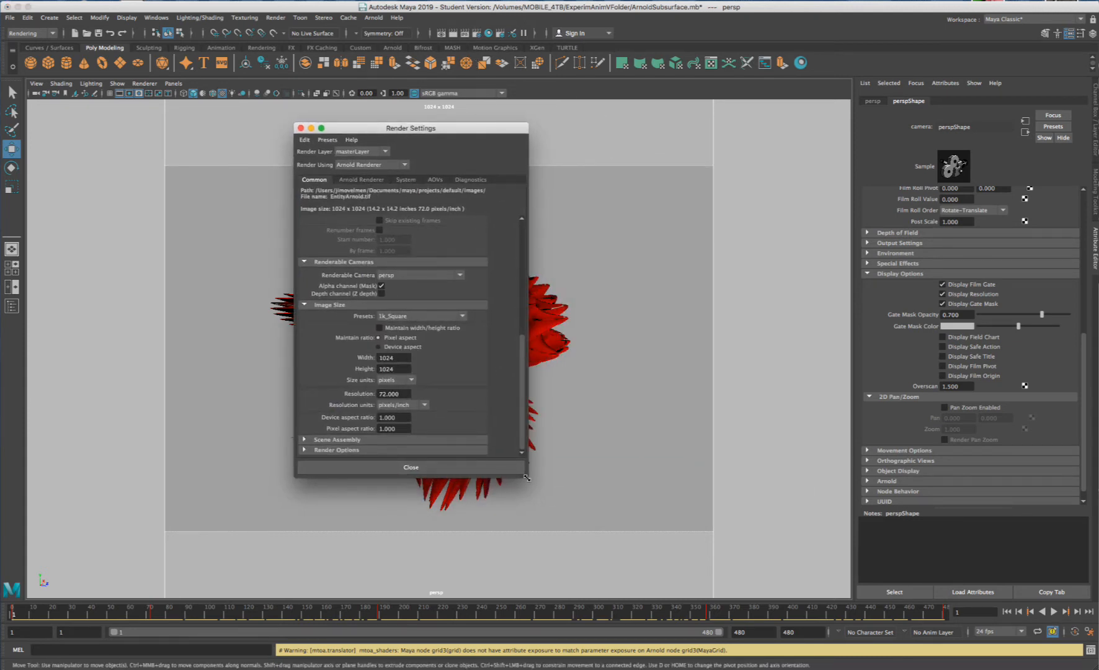
pyautogui.moveTo(527, 476); pyautogui.dragTo(581, 557)
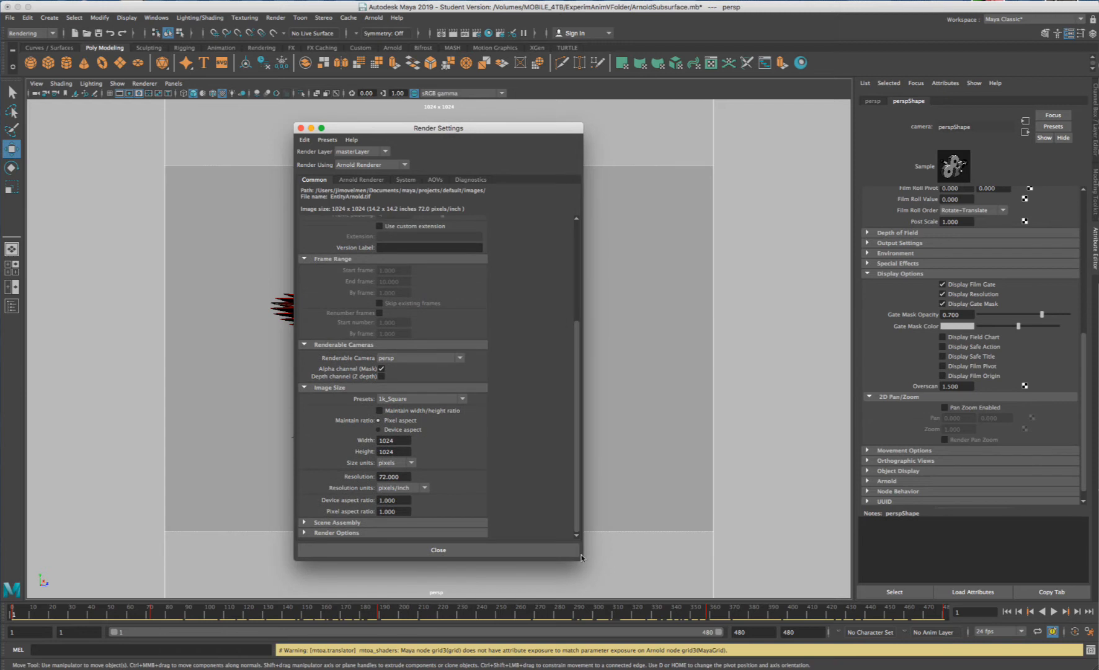
# - Review the Arnold Renderer, System and AOVs settings, and return to the common render settings
pyautogui.click(360, 180)
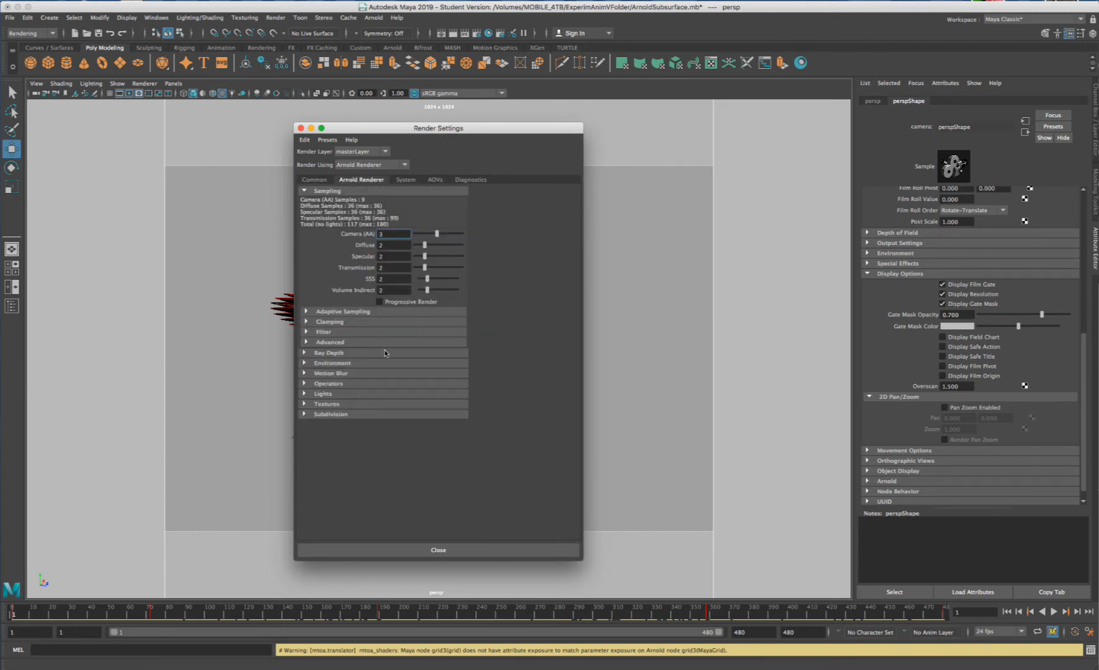
pyautogui.click(404, 180)
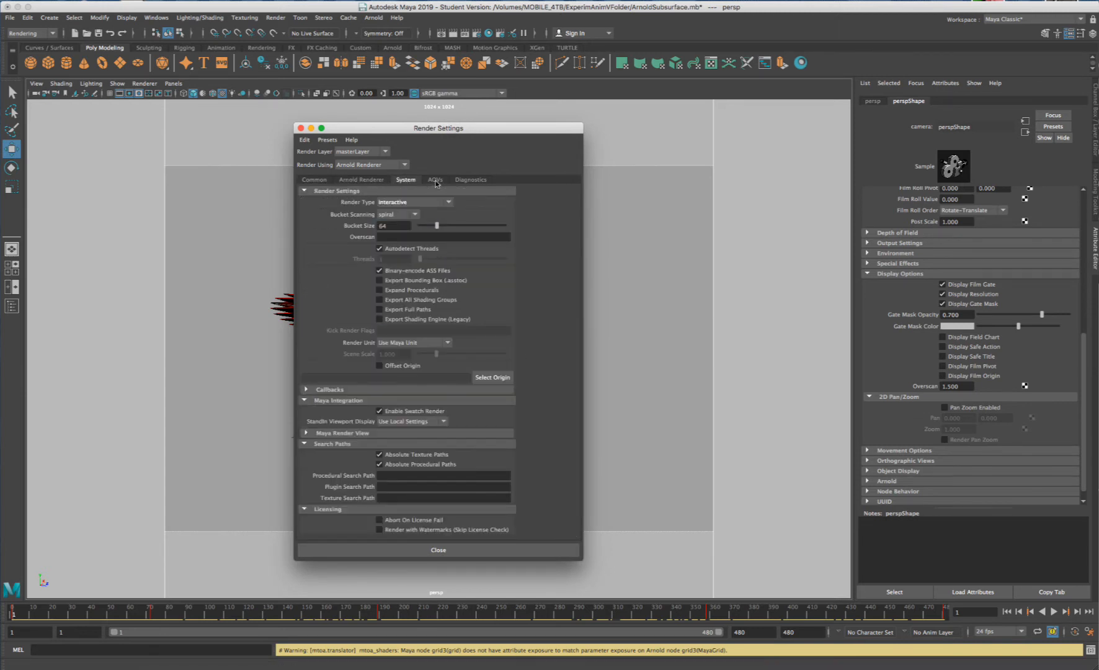
pyautogui.click(435, 179)
pyautogui.click(402, 180)
pyautogui.click(366, 180)
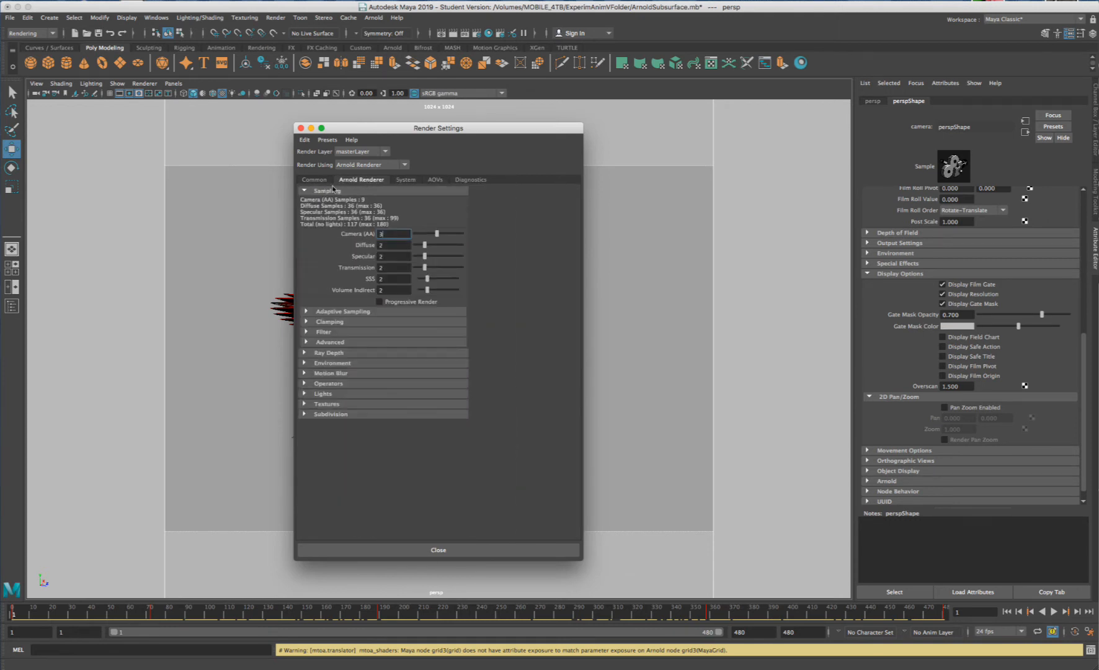
pyautogui.click(312, 179)
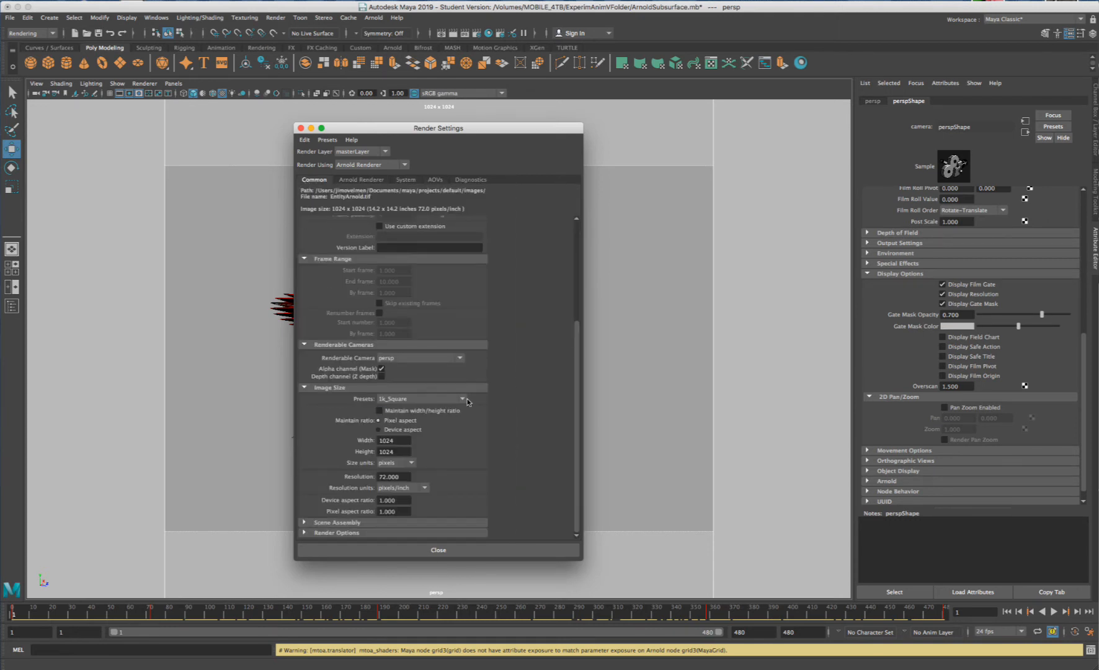
# - Set the frame/animation extension of the EntityArnold output to name.#.ext
pyautogui.scroll(5, 468, 402)
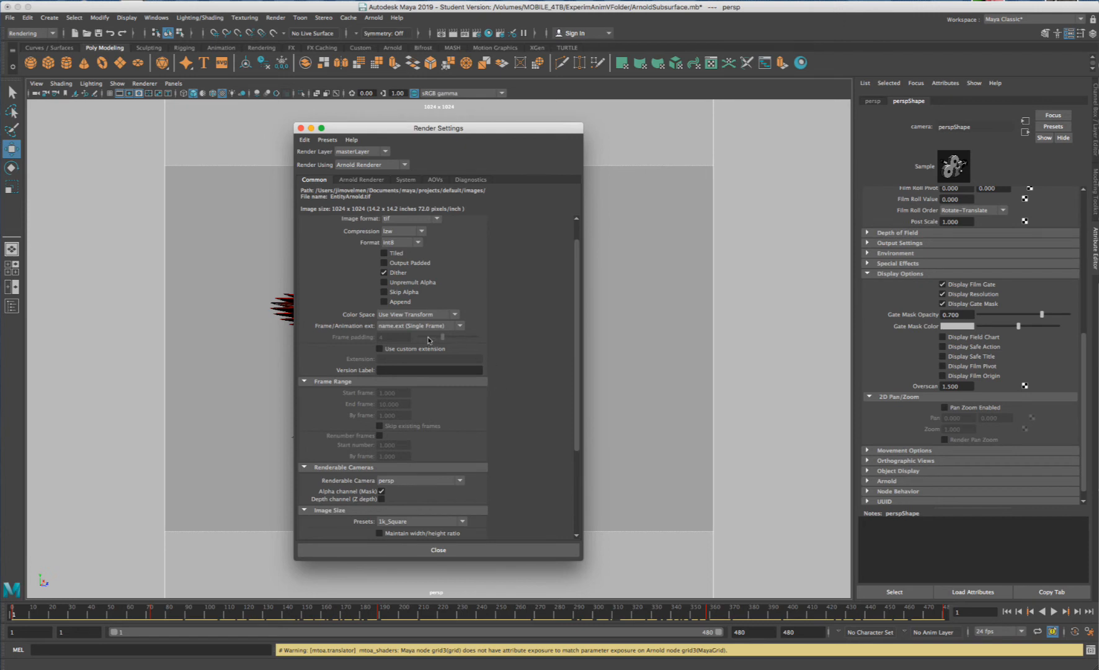
pyautogui.scroll(1, 459, 330)
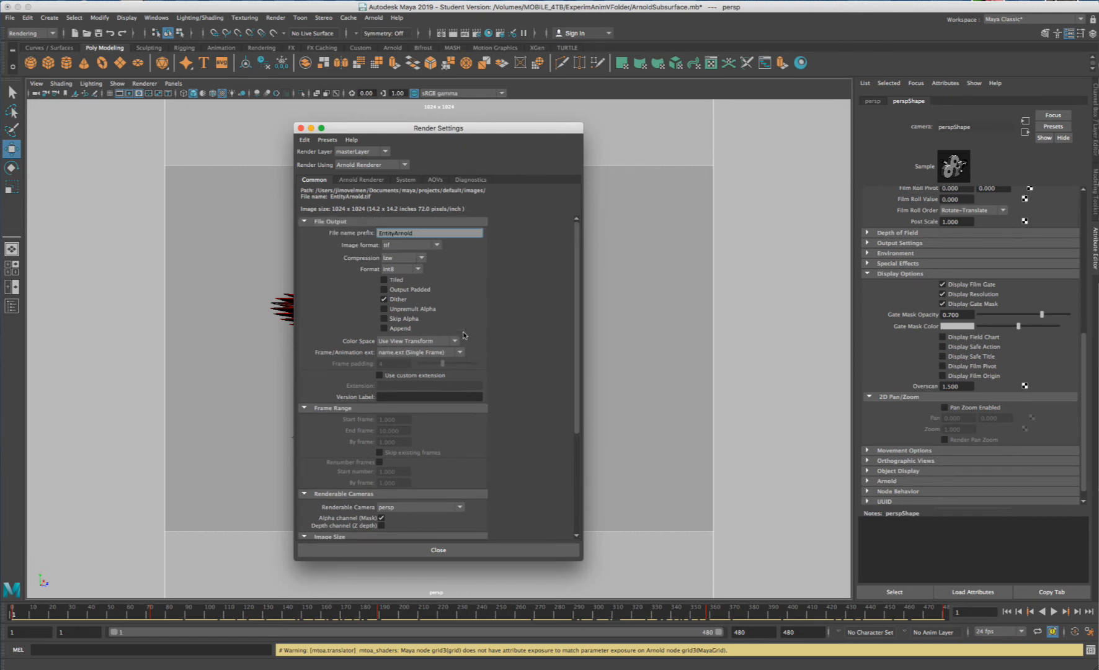
pyautogui.moveTo(422, 234); pyautogui.dragTo(368, 235)
pyautogui.scroll(-3, 484, 318)
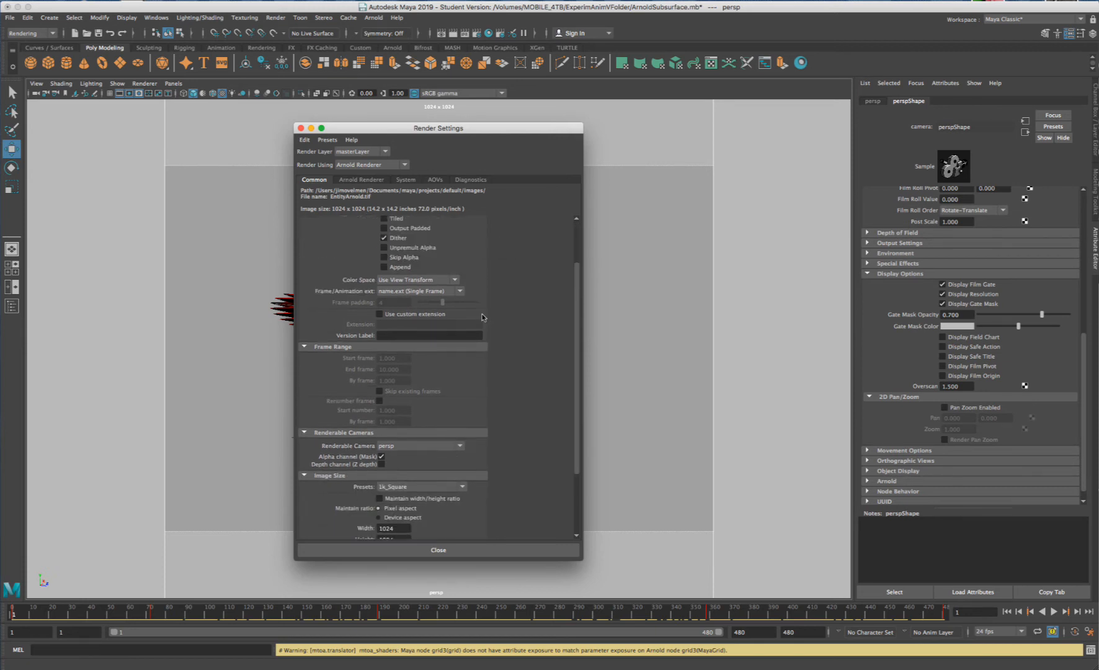
pyautogui.click(397, 322)
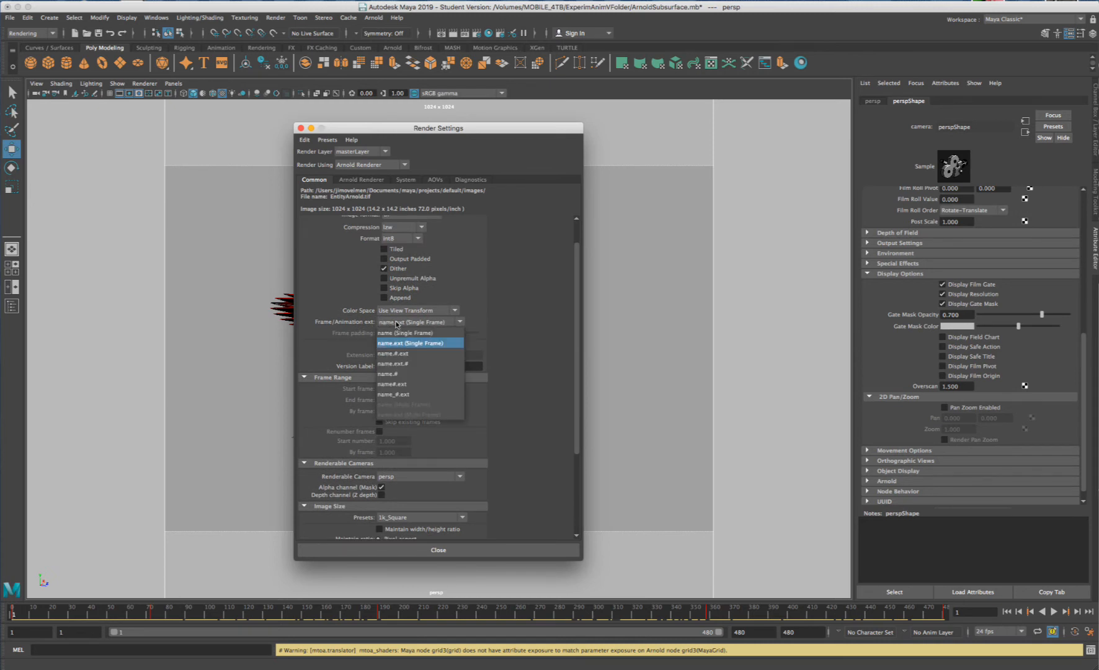
pyautogui.click(409, 353)
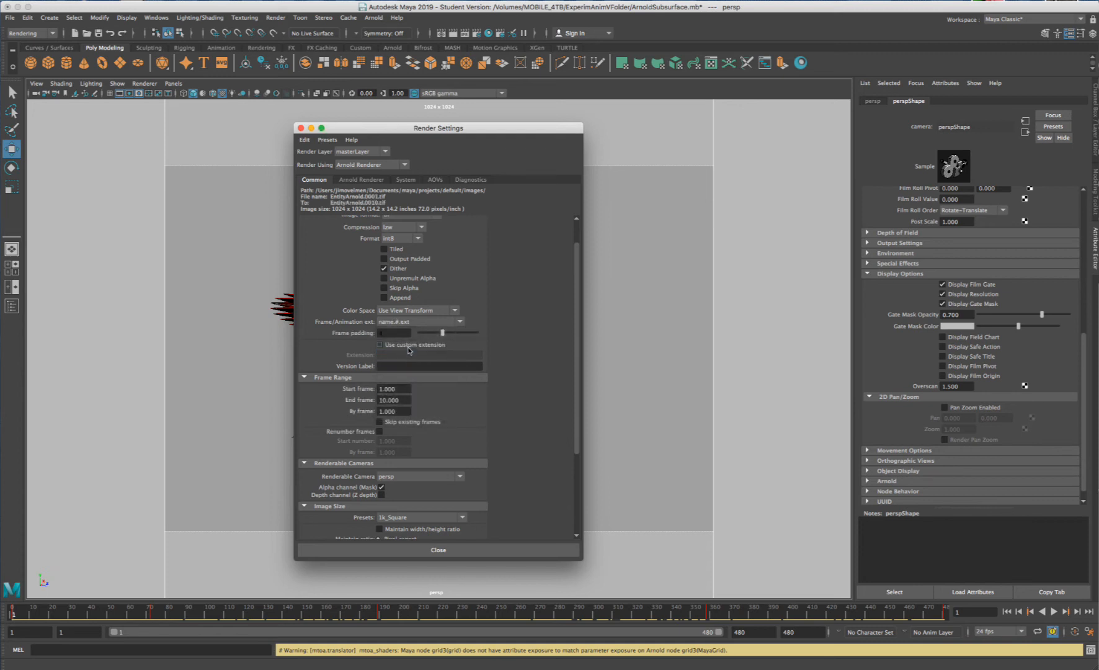
pyautogui.click(461, 322)
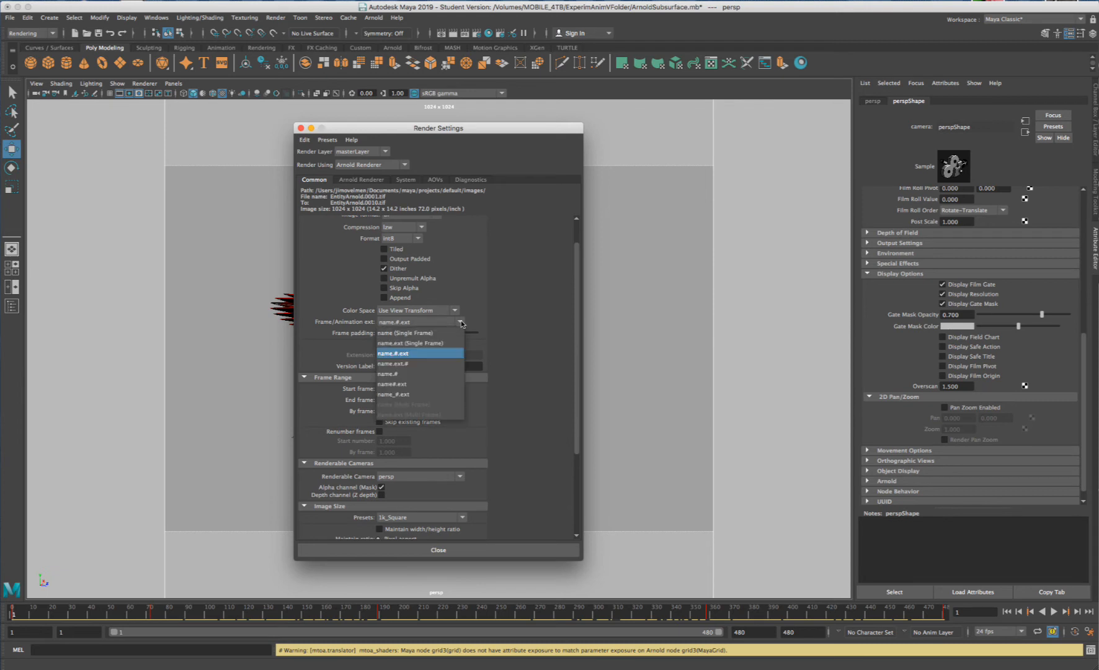
pyautogui.click(413, 354)
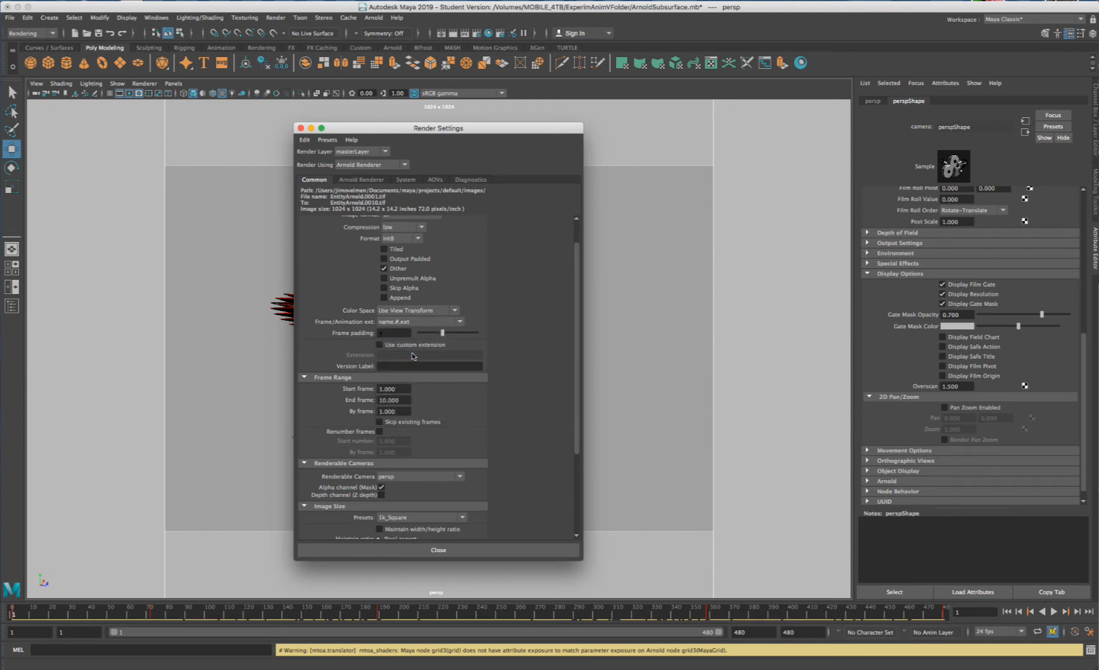
# - Set the render's end frame to 480 and enable skipping of existing frames
pyautogui.moveTo(401, 399); pyautogui.dragTo(365, 400)
pyautogui.write('480')
pyautogui.click(400, 423)
# - Choose persp as the renderable camera, review the output settings, and close the render settings
pyautogui.scroll(-3, 544, 465)
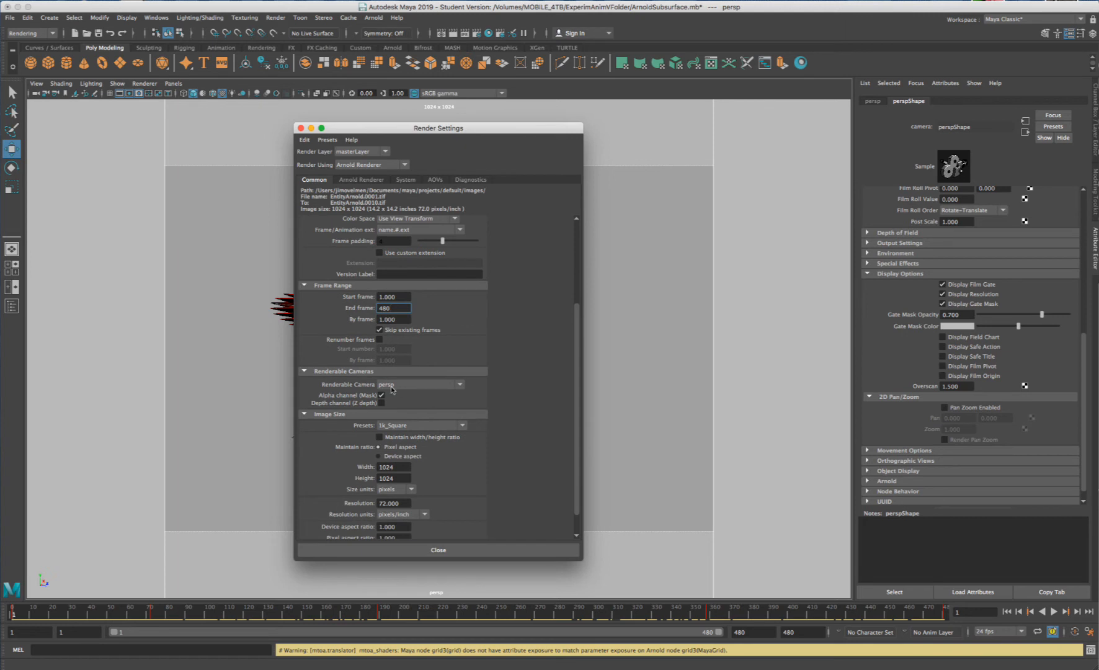
pyautogui.click(439, 383)
pyautogui.click(418, 398)
pyautogui.scroll(-1, 523, 394)
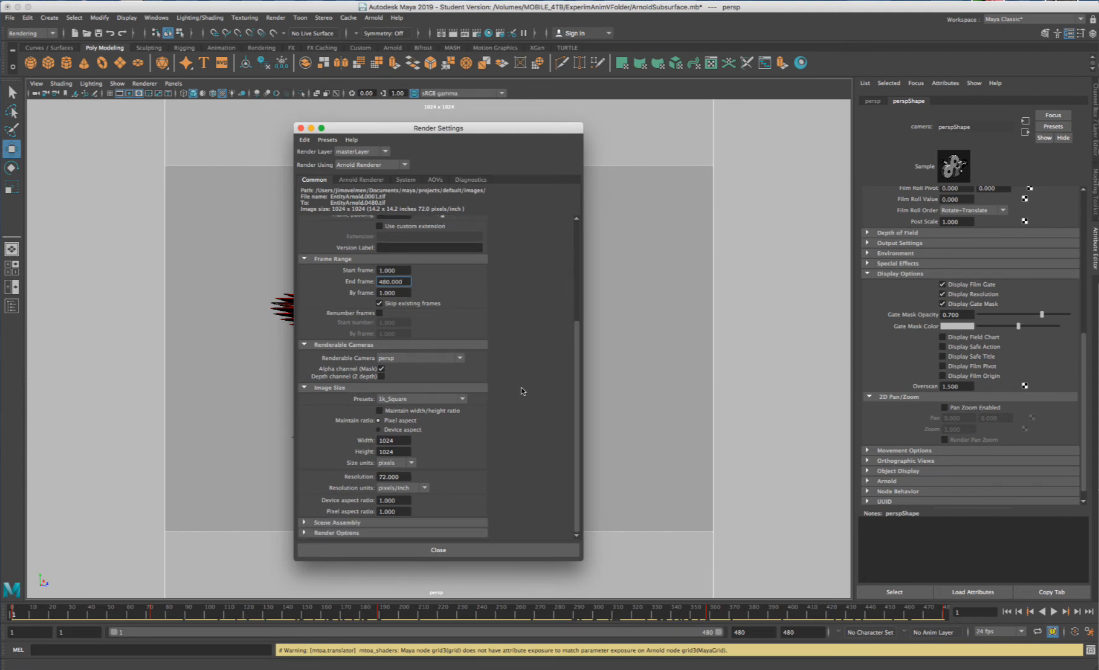
pyautogui.scroll(5, 434, 378)
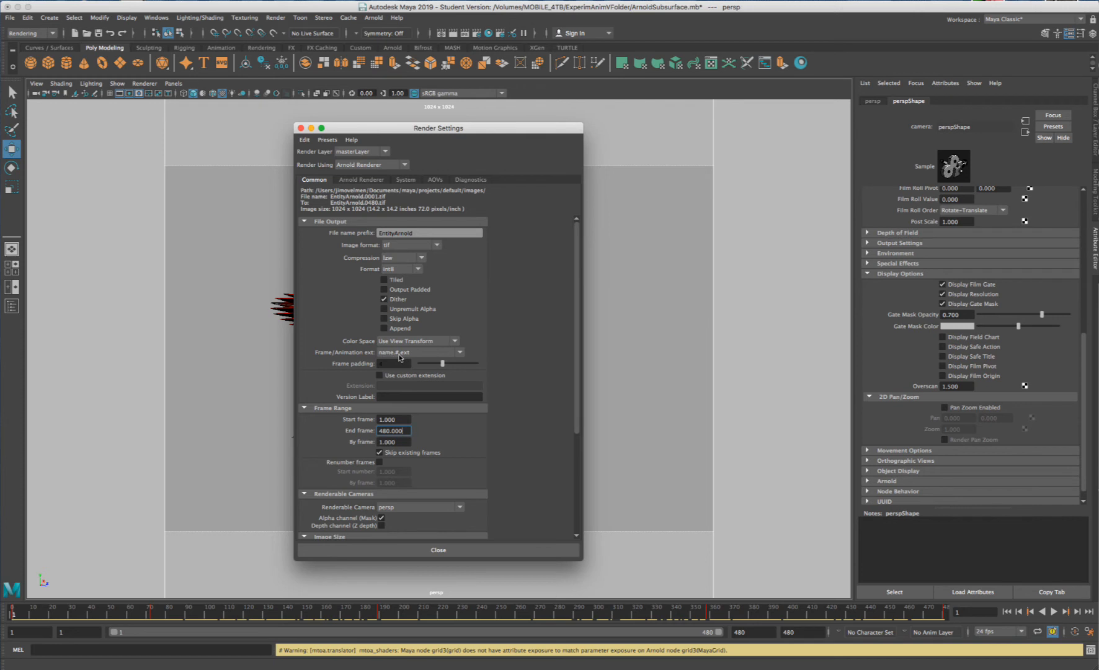
pyautogui.scroll(-3, 437, 376)
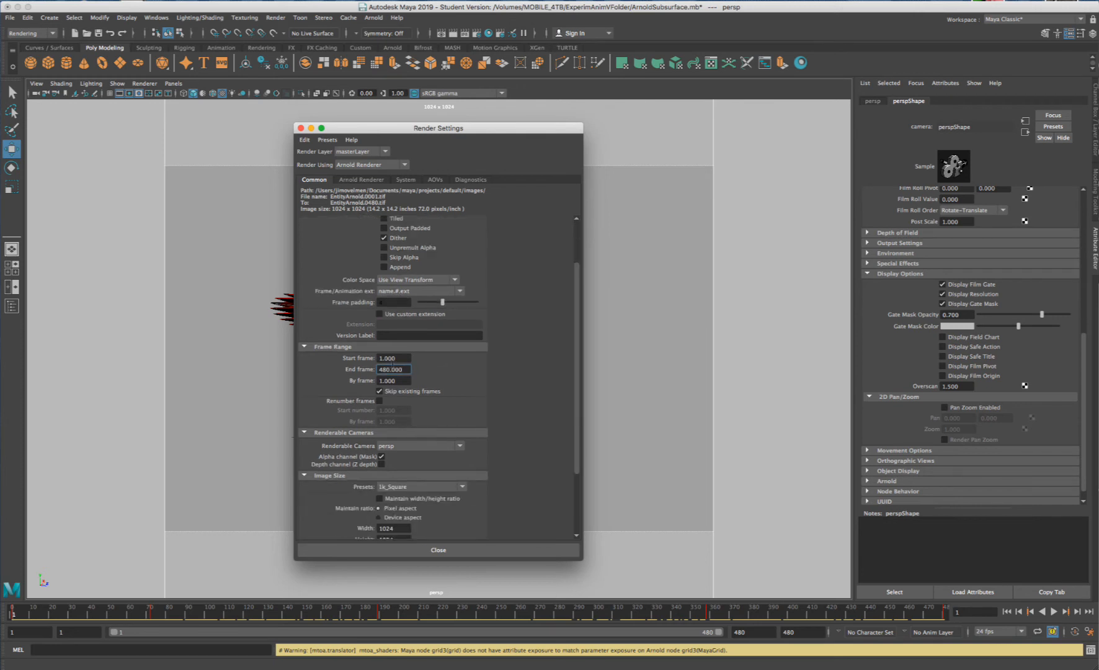
pyautogui.scroll(-3, 441, 408)
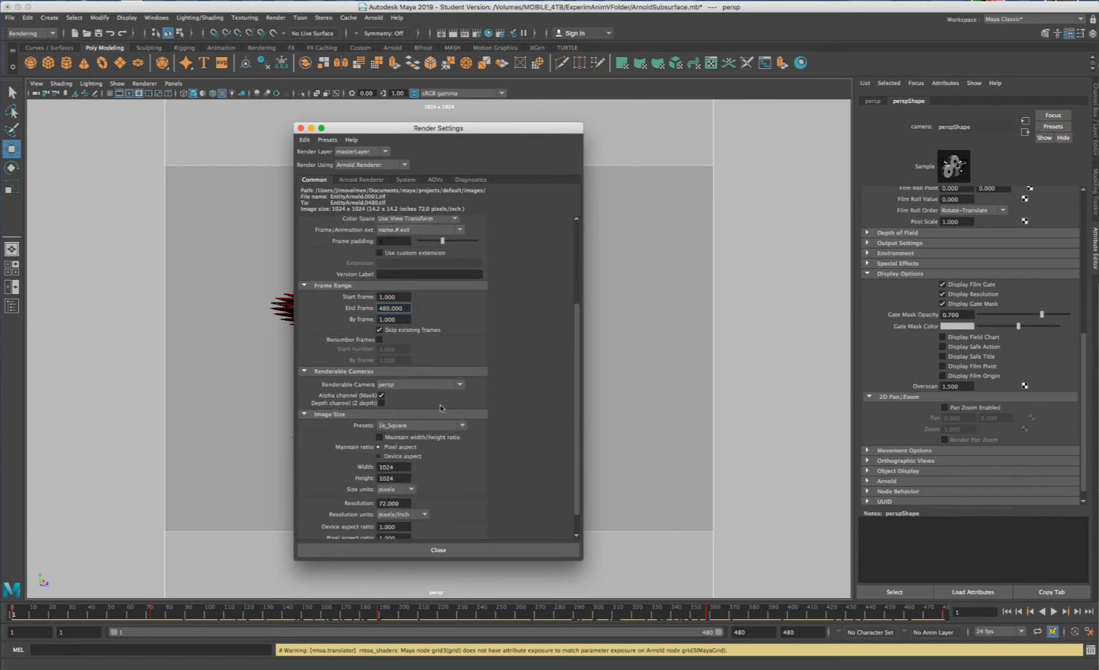
pyautogui.scroll(-2, 366, 400)
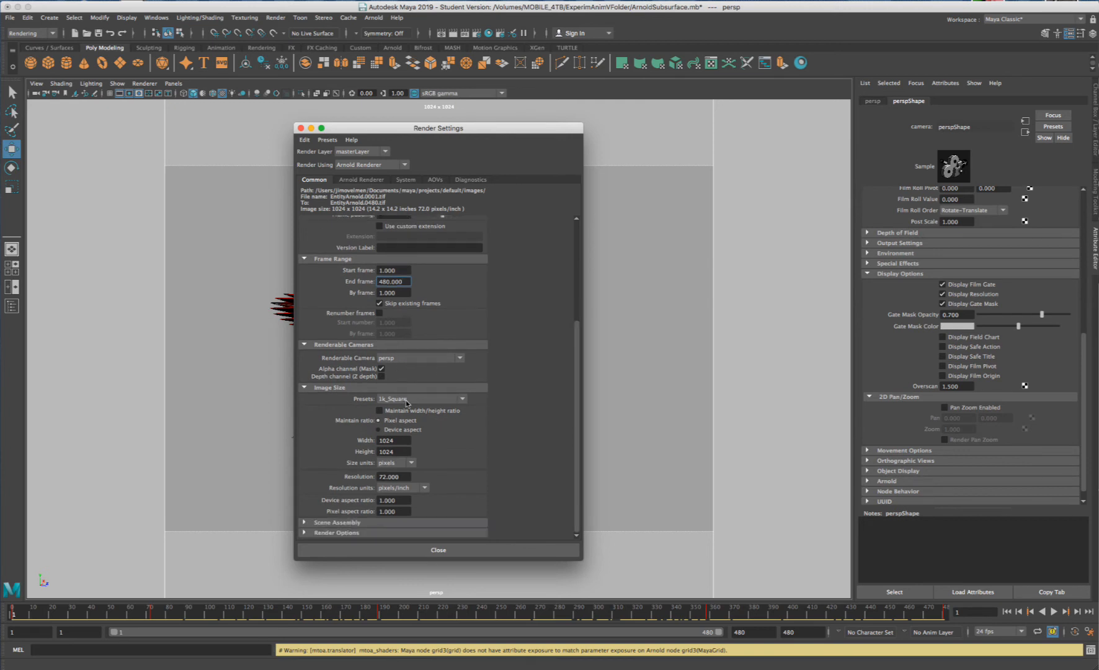
pyautogui.click(448, 548)
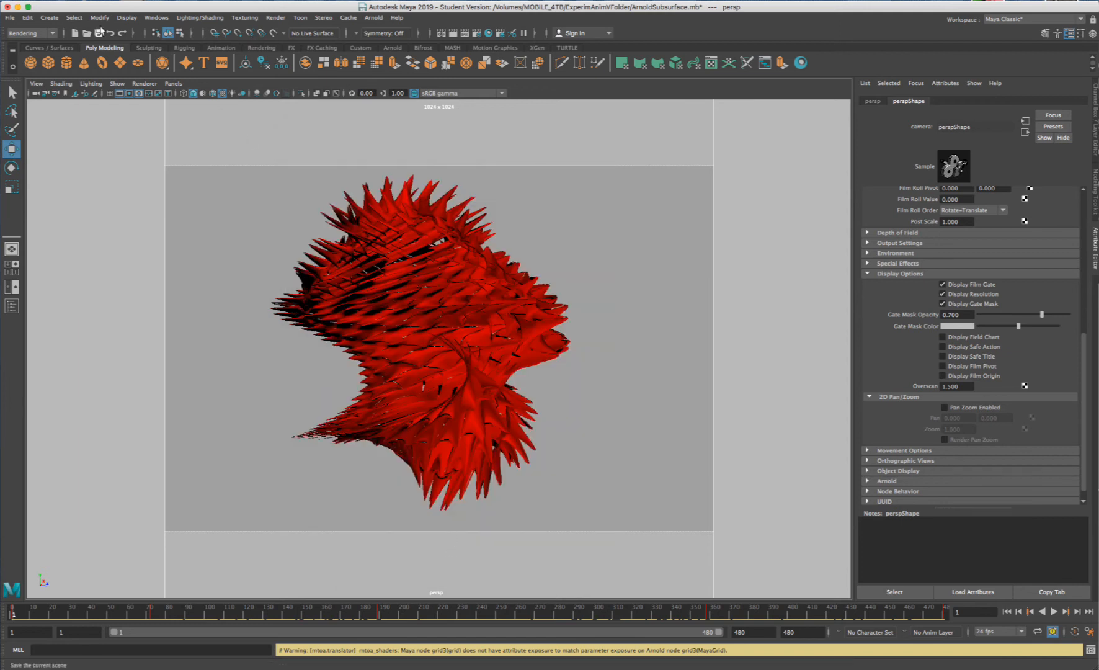
# - Save the scene as ArnoldSubsurface in Maya Binary format in ExperimAnimVFolder, accepting the overwrite and the student version notice
pyautogui.click(10, 17)
pyautogui.click(41, 71)
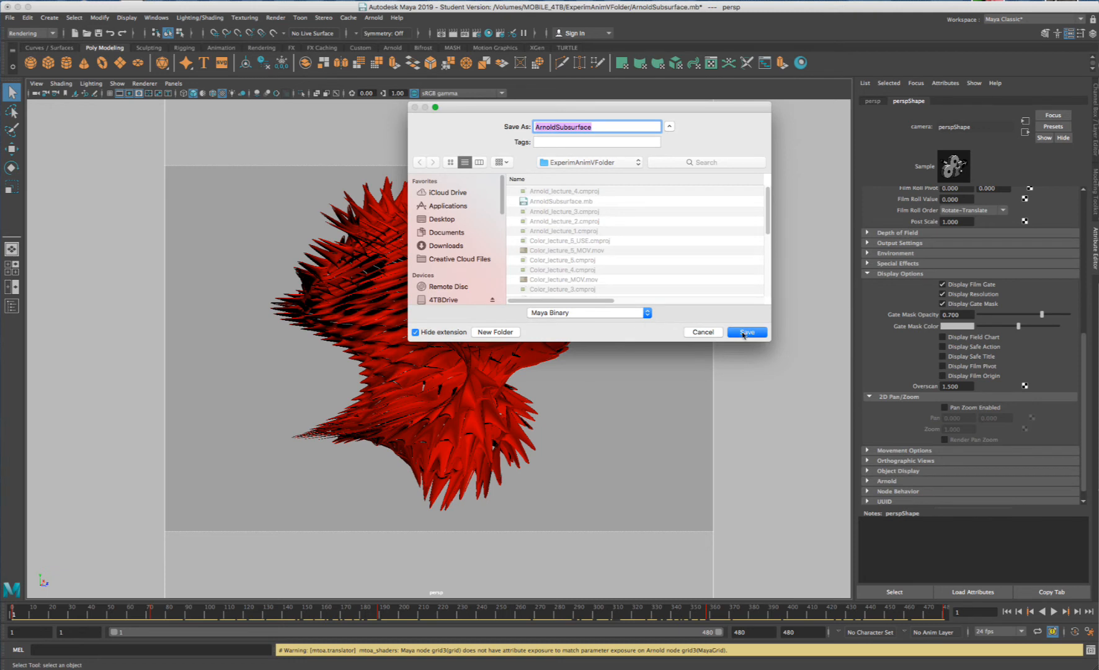
pyautogui.click(744, 333)
pyautogui.click(676, 175)
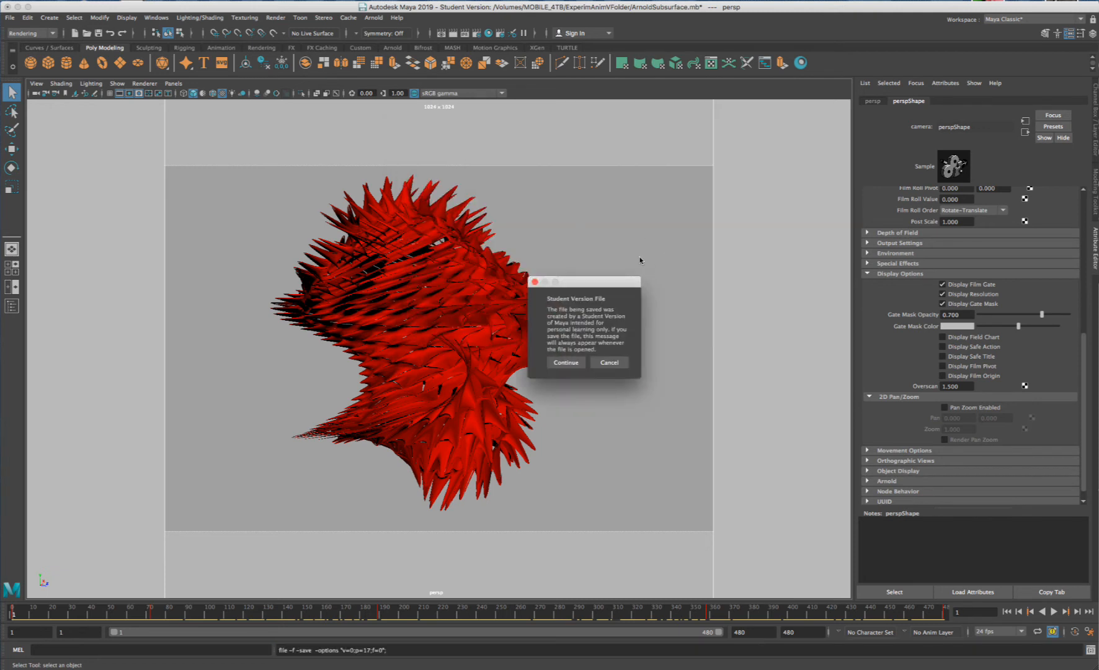
pyautogui.click(566, 362)
pyautogui.press('w')
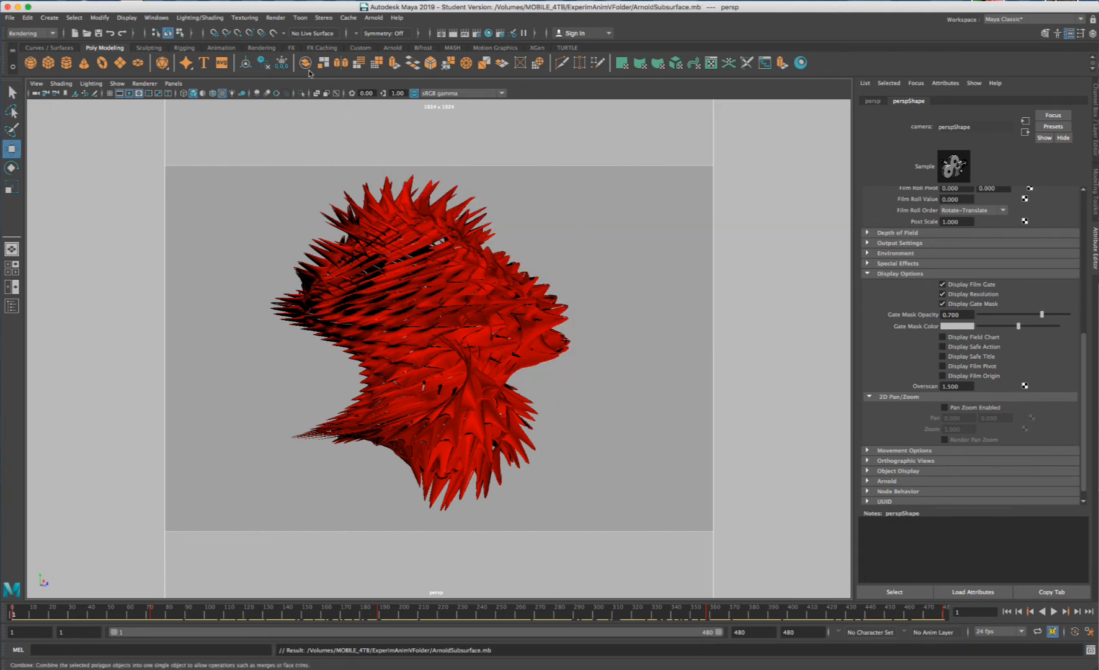
# - Open the Render Sequence options and reposition and enlarge their window
pyautogui.click(276, 19)
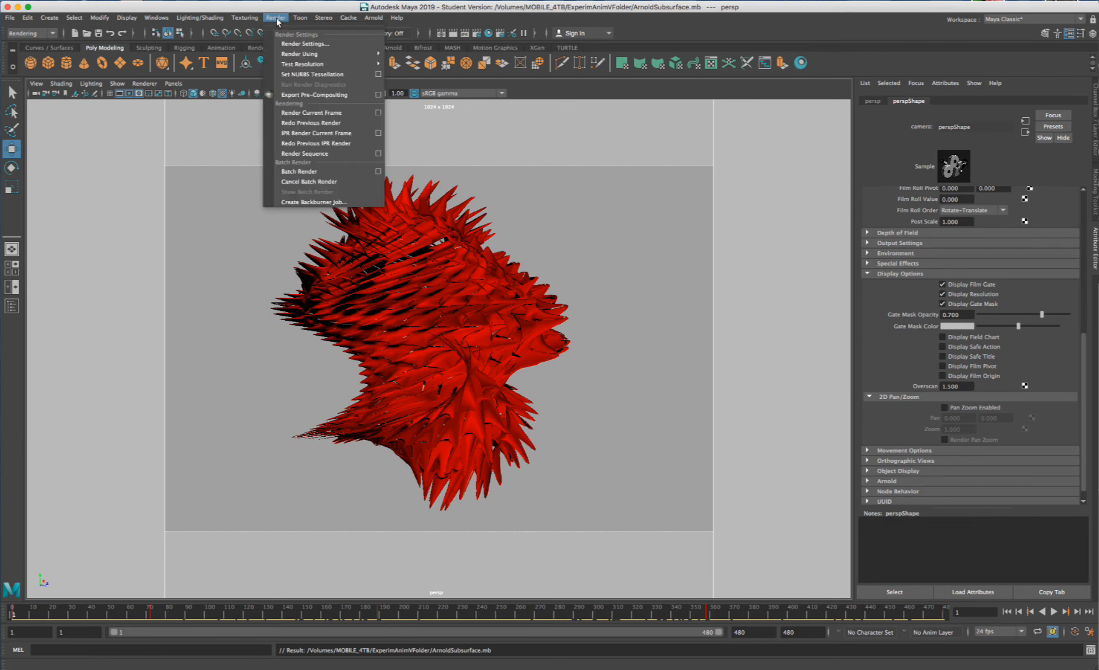
pyautogui.click(379, 155)
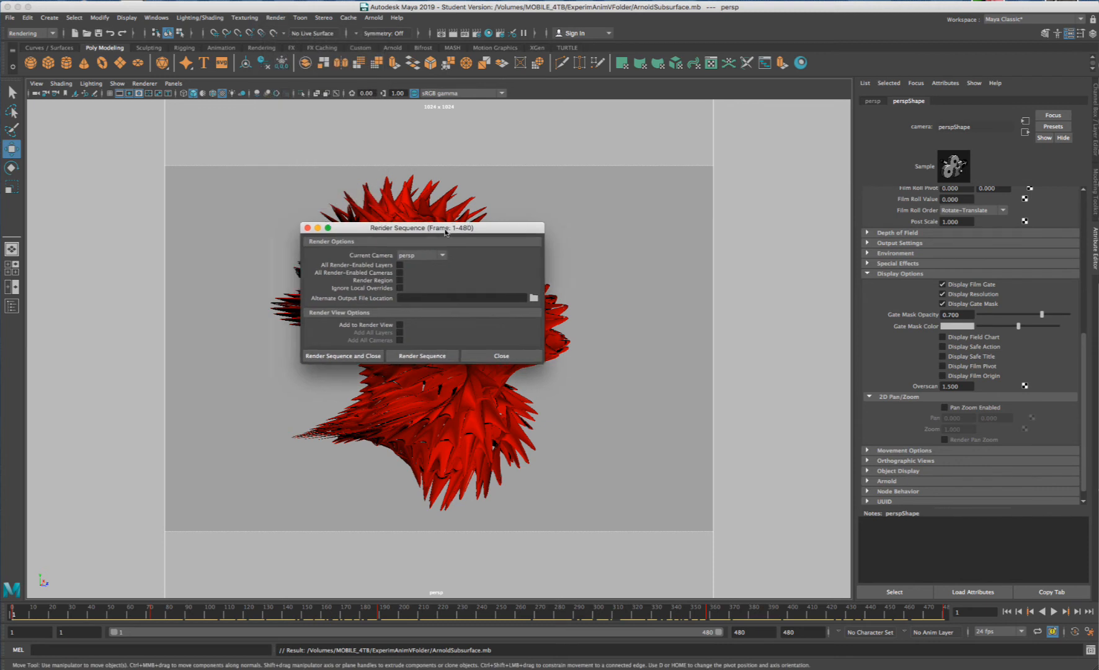
pyautogui.moveTo(441, 234); pyautogui.dragTo(492, 244)
pyautogui.click(374, 236)
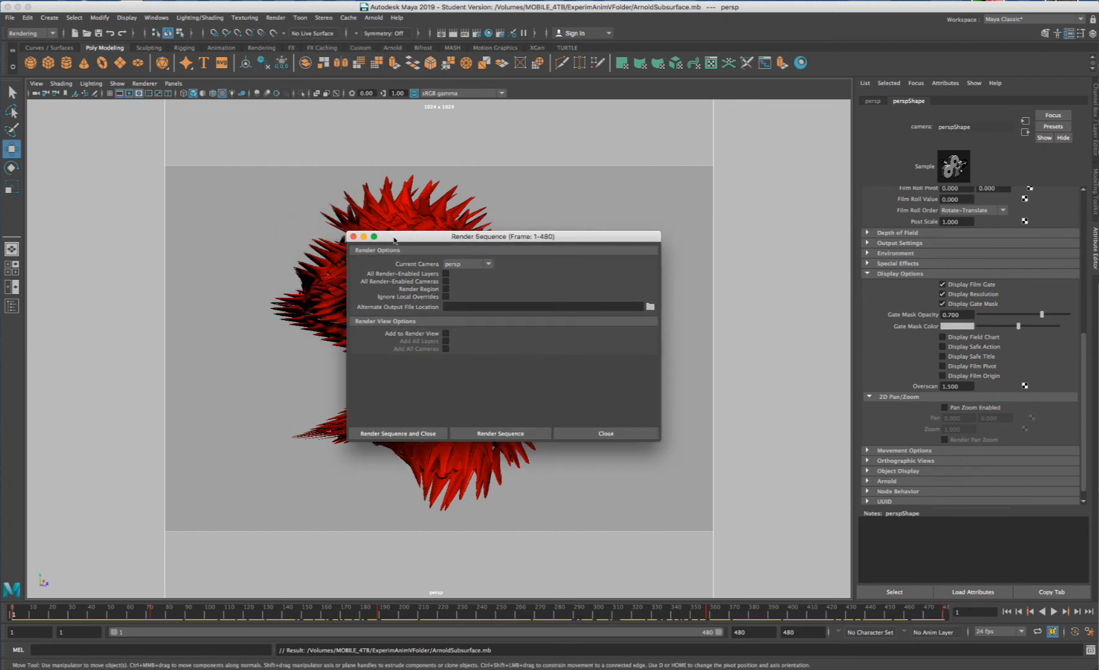
# - Recheck the render settings, and set the sequence's alternate output location to the EntityFrames folder in ExperimAnimVFolder on MOBILE_4TB
pyautogui.click(477, 32)
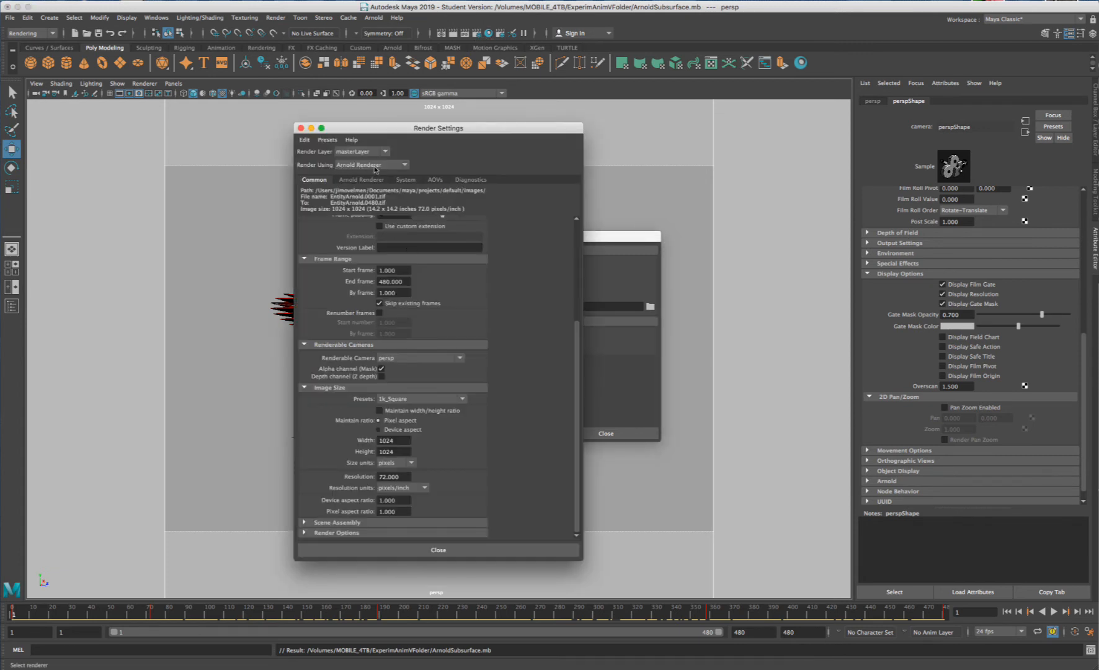
pyautogui.click(301, 128)
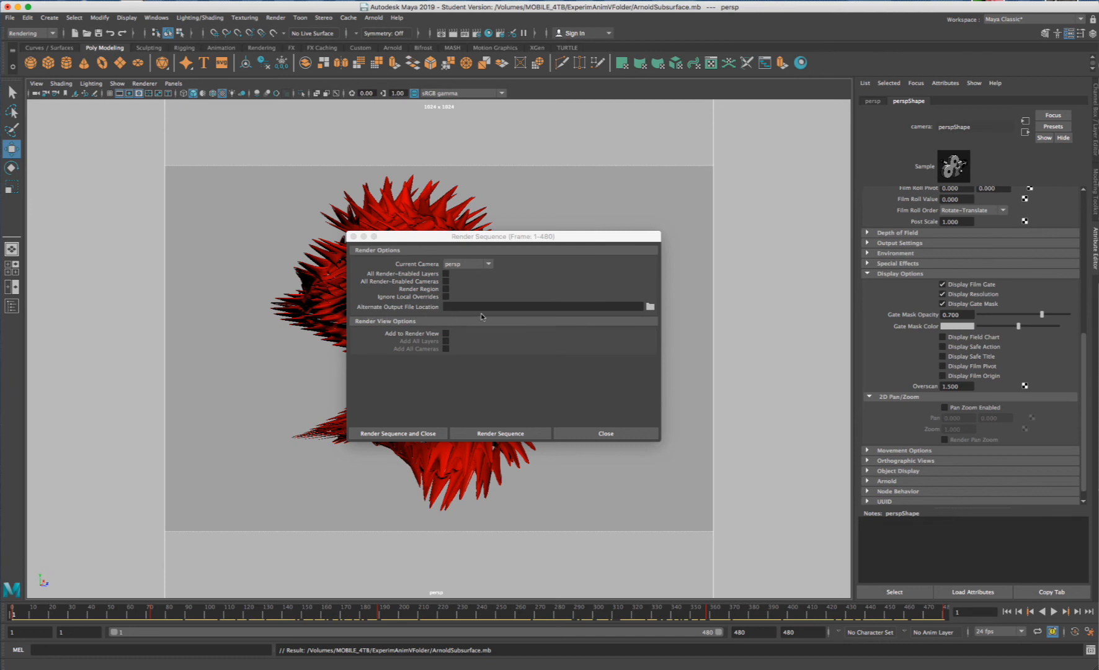
pyautogui.click(650, 306)
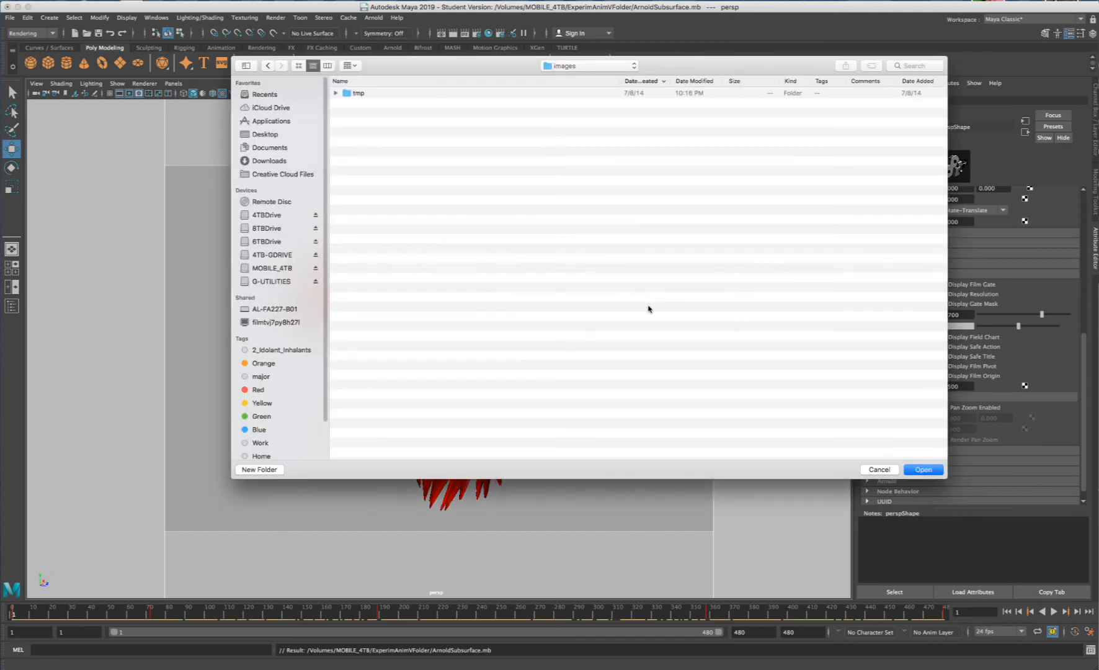
pyautogui.click(265, 134)
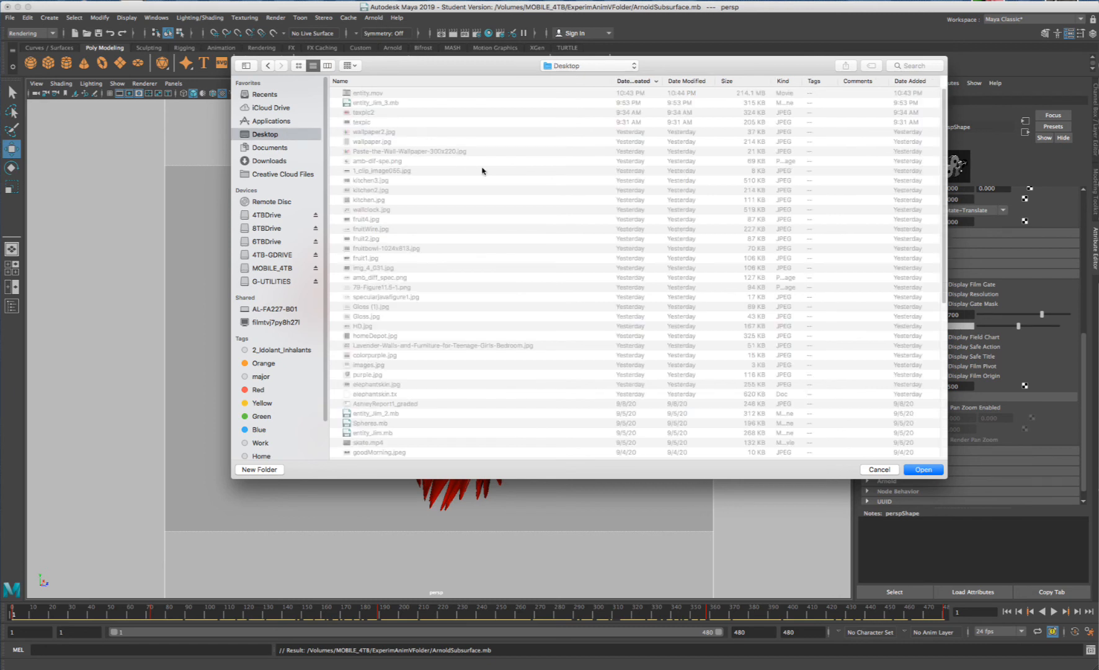
pyautogui.click(283, 268)
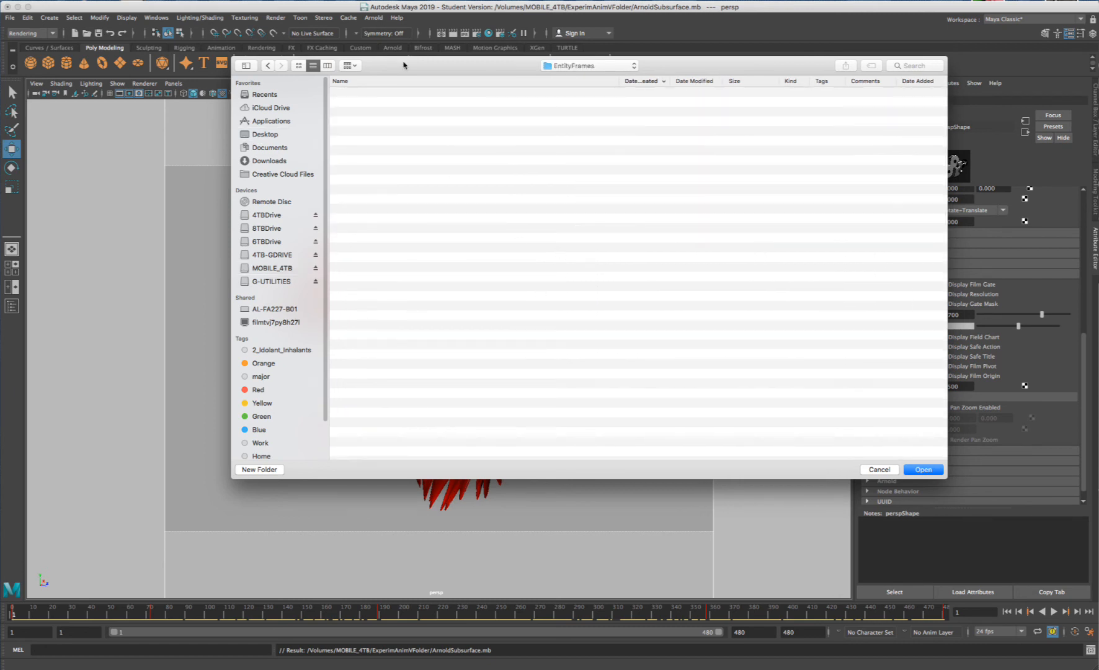
pyautogui.click(594, 66)
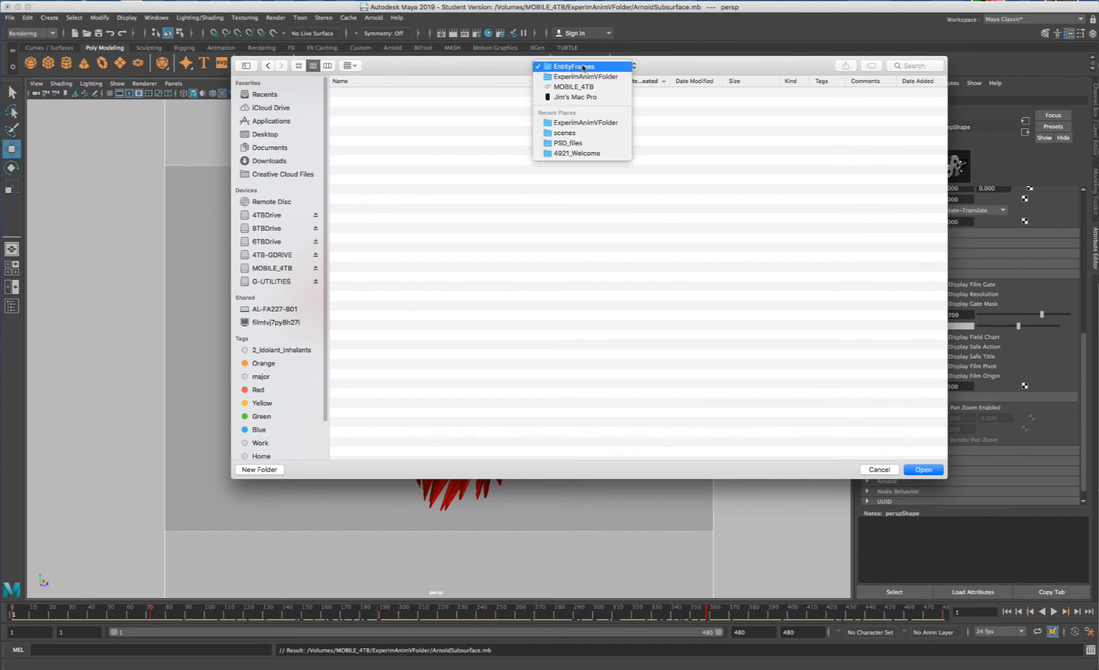
pyautogui.click(662, 67)
pyautogui.click(923, 470)
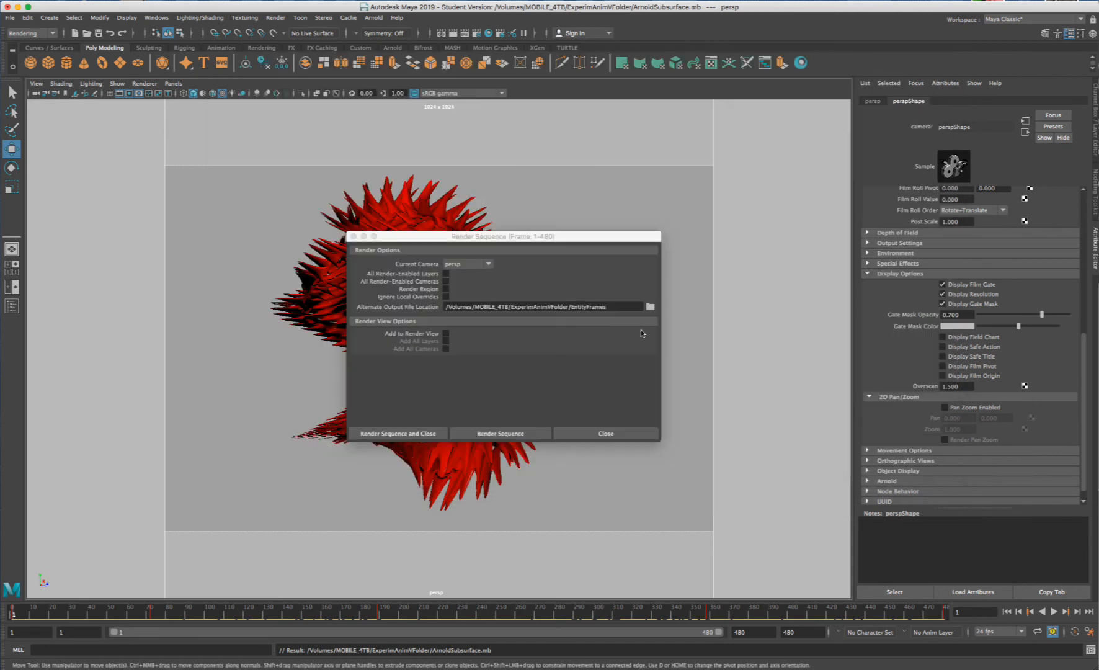
# - Move the Render Sequence window off the model's centre and start rendering the sequence with the window kept open
pyautogui.moveTo(476, 239); pyautogui.dragTo(519, 187)
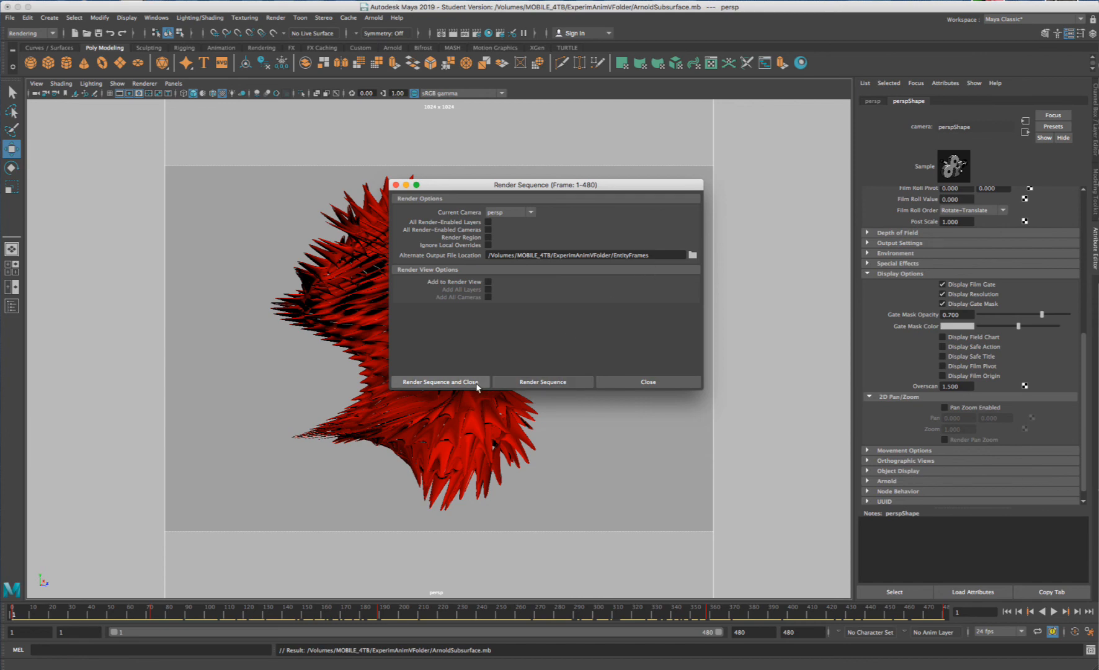
pyautogui.click(518, 383)
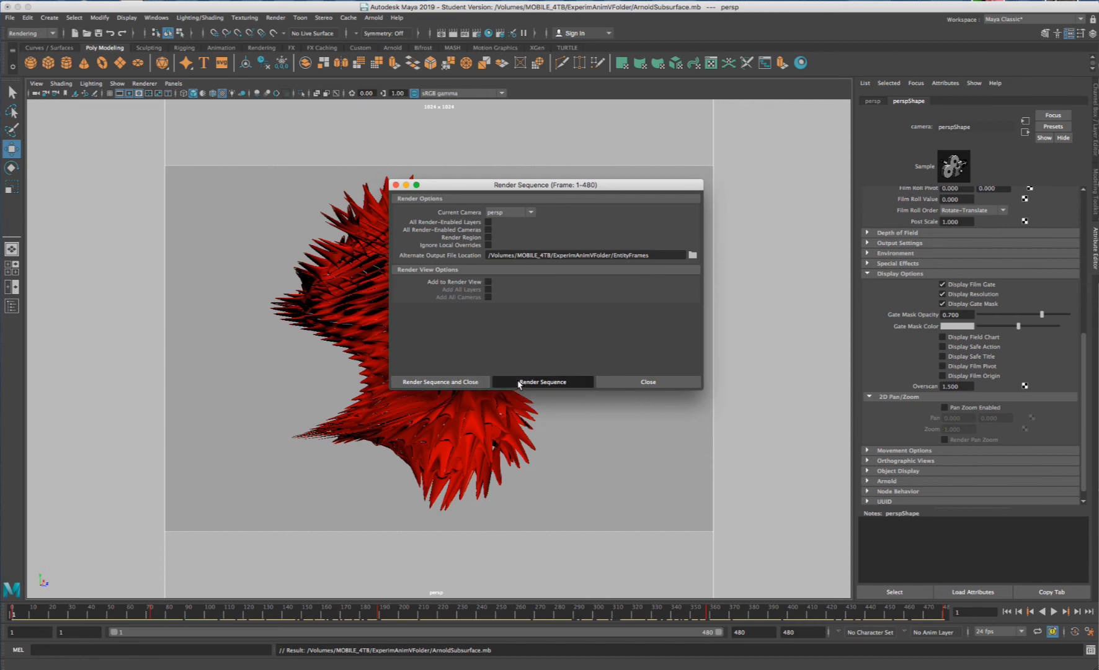